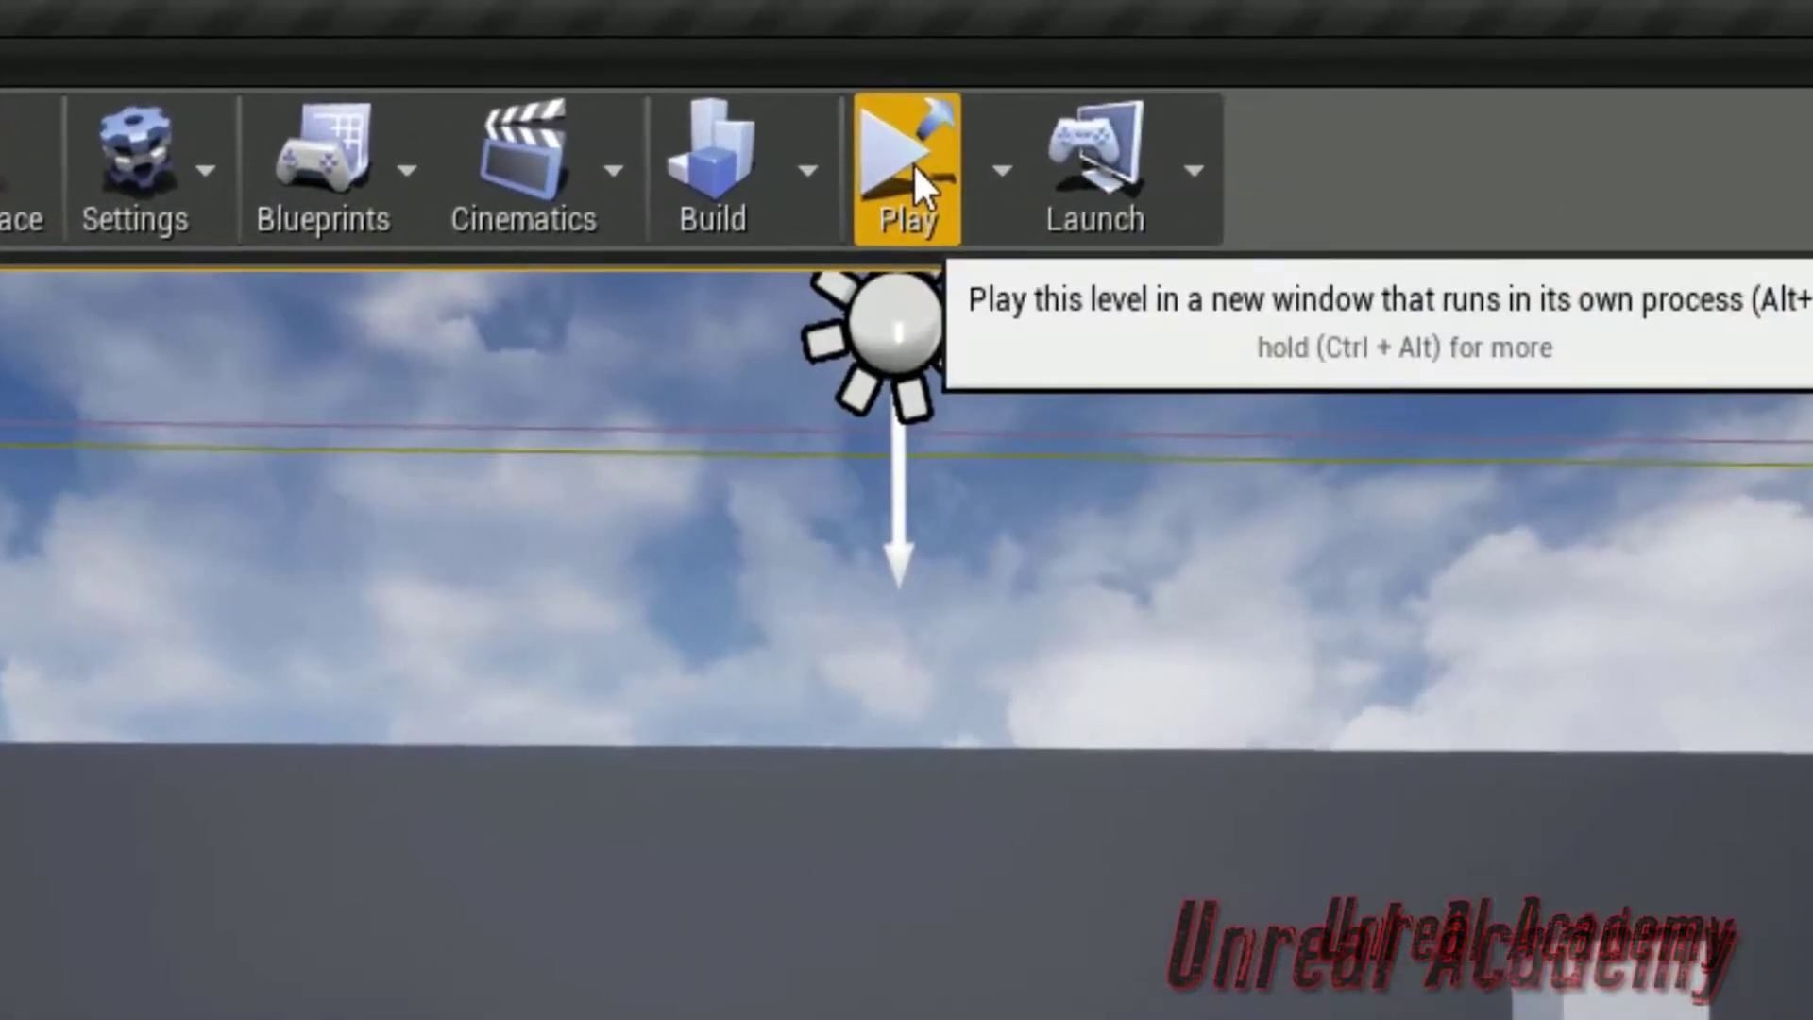
Create a new Actor Blueprint Class named RTEnabler in the Tutorial content folder
click(926, 168)
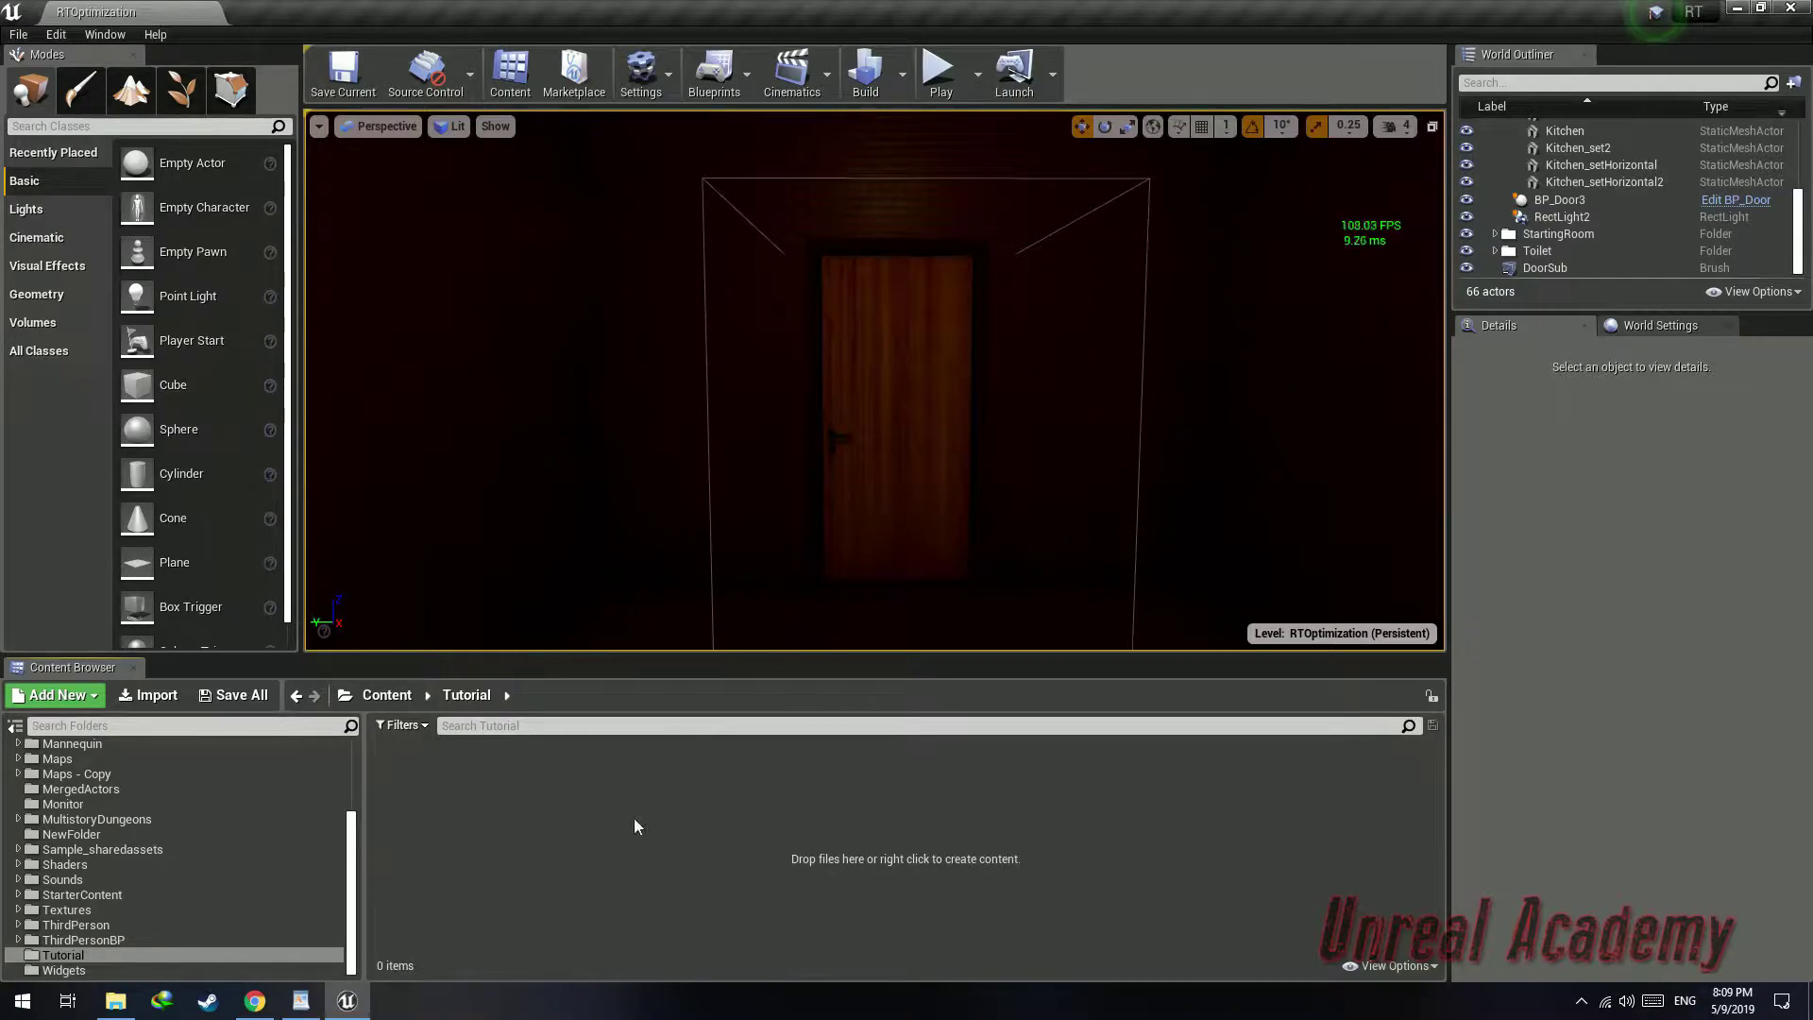
right_click(619, 847)
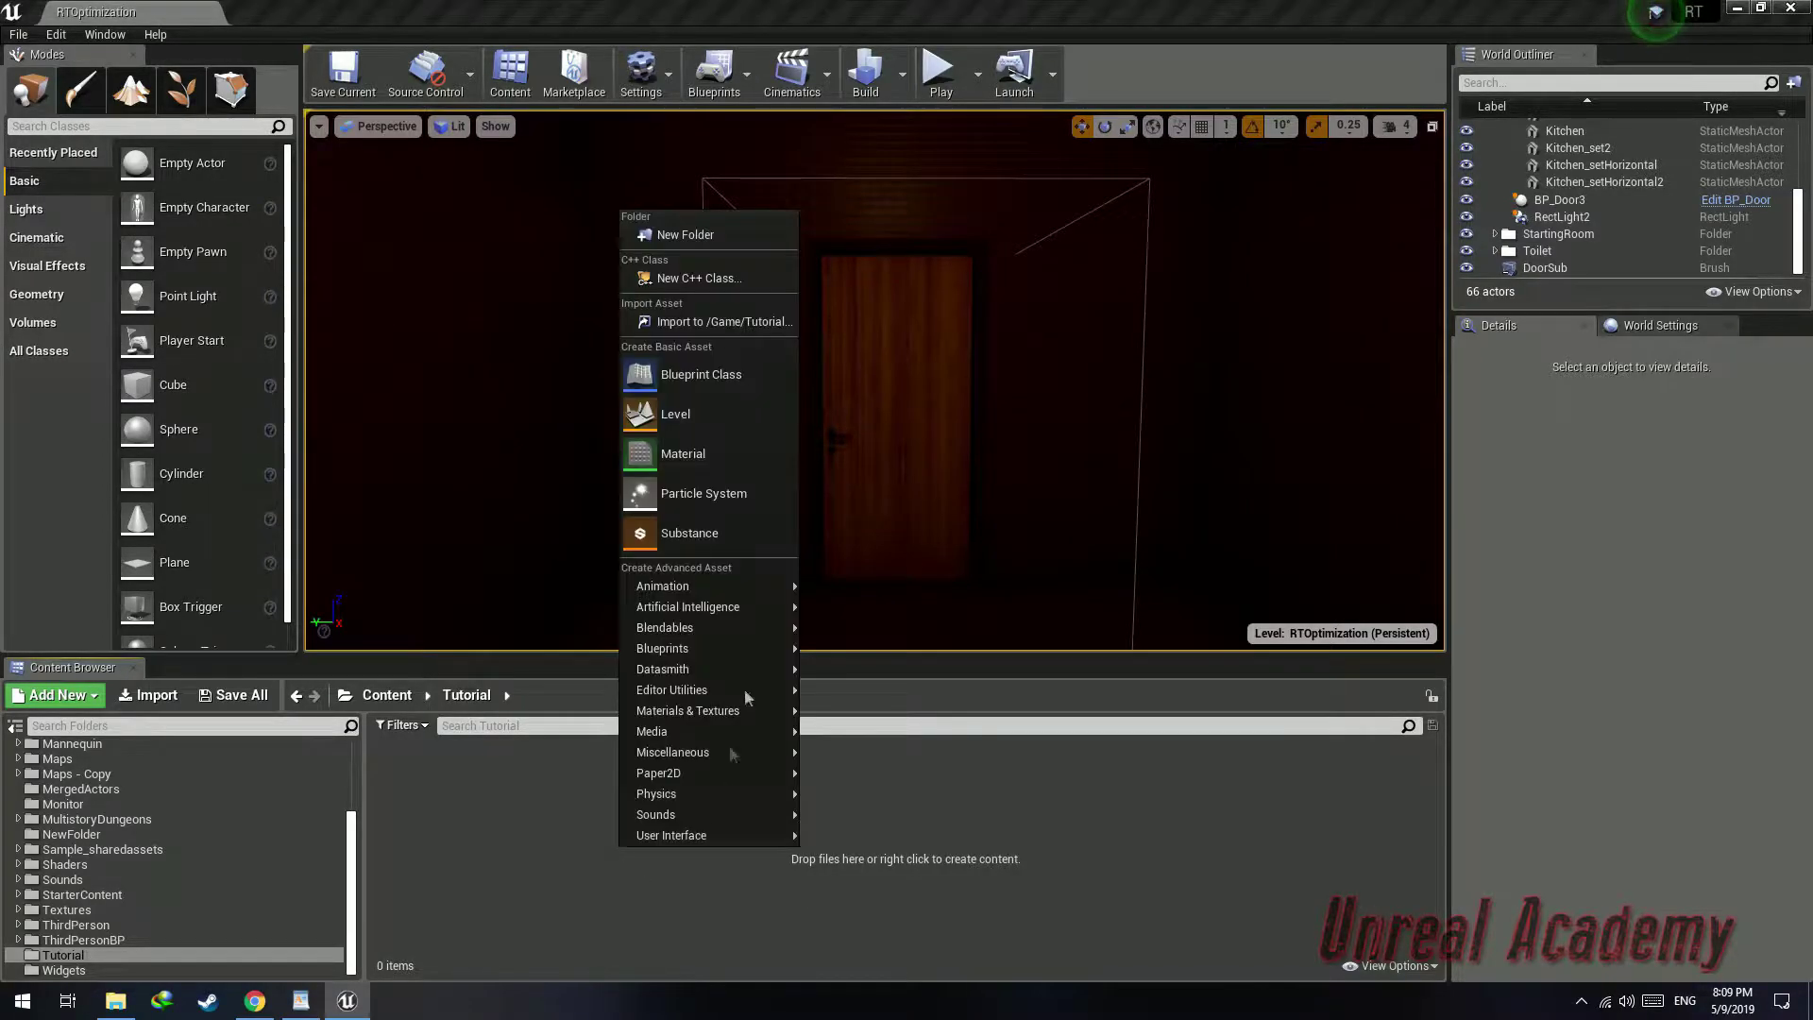
click(695, 379)
click(758, 342)
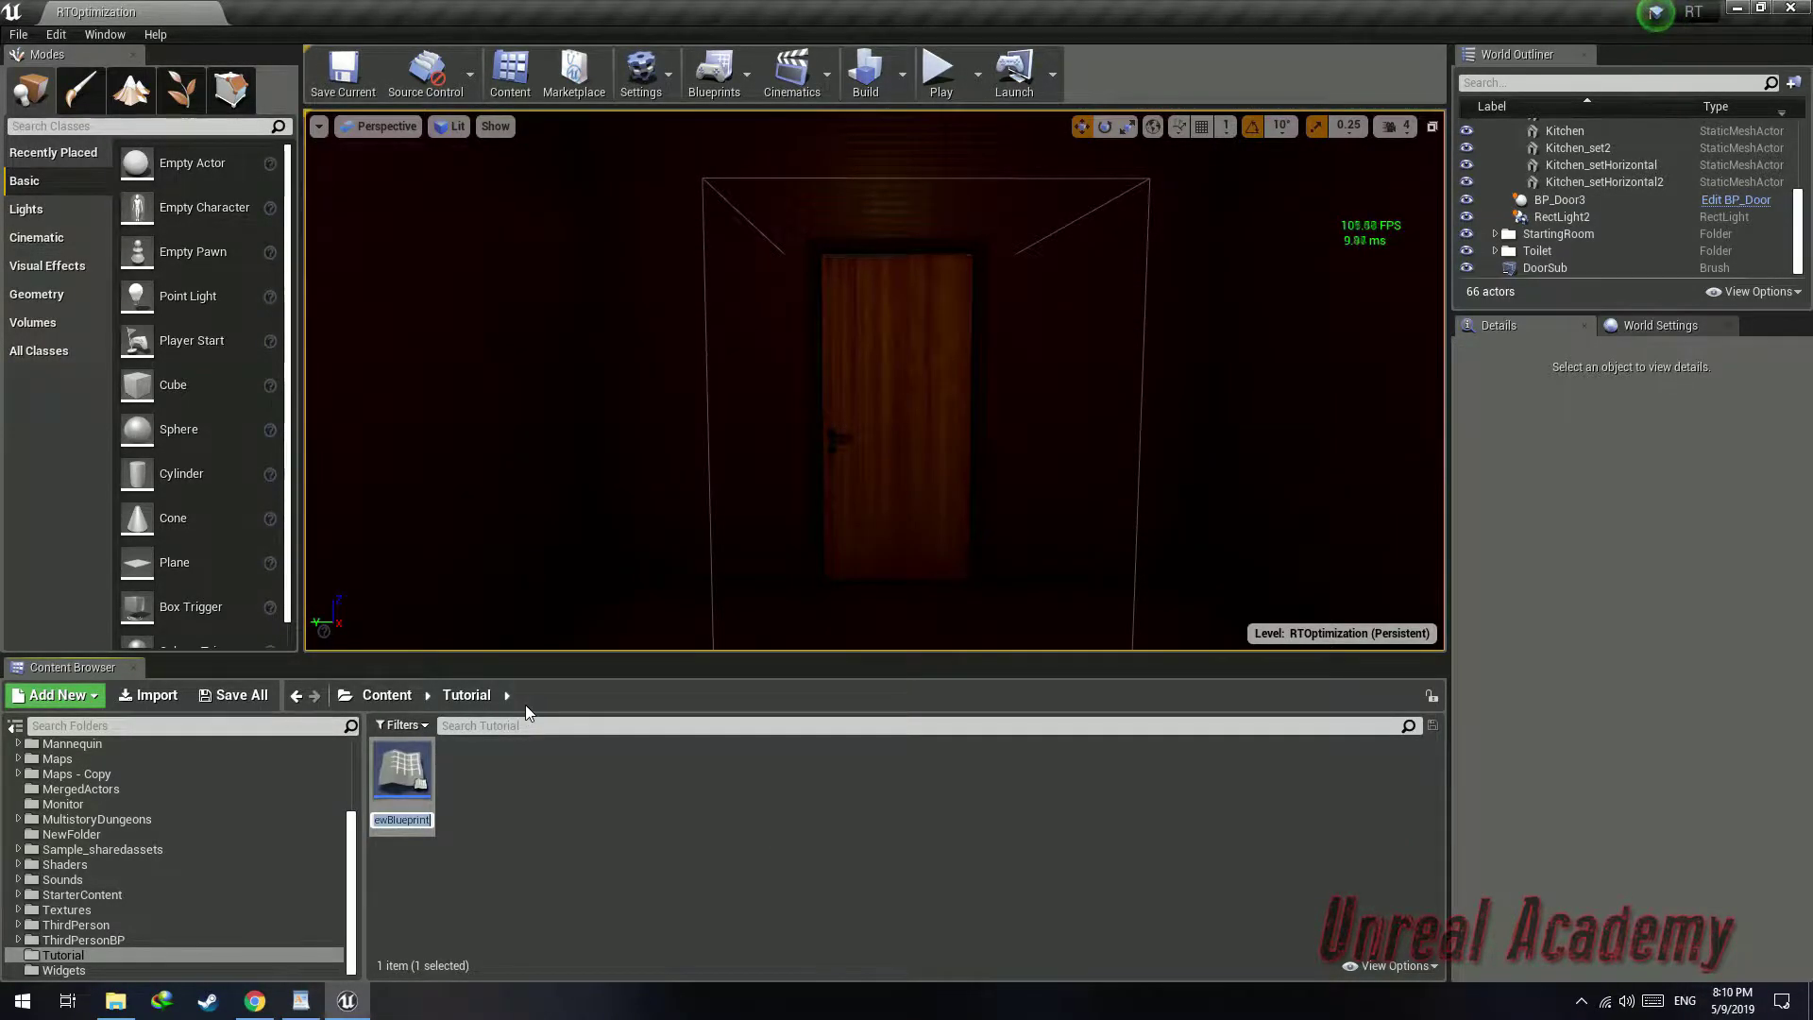
text(RTEnabler)
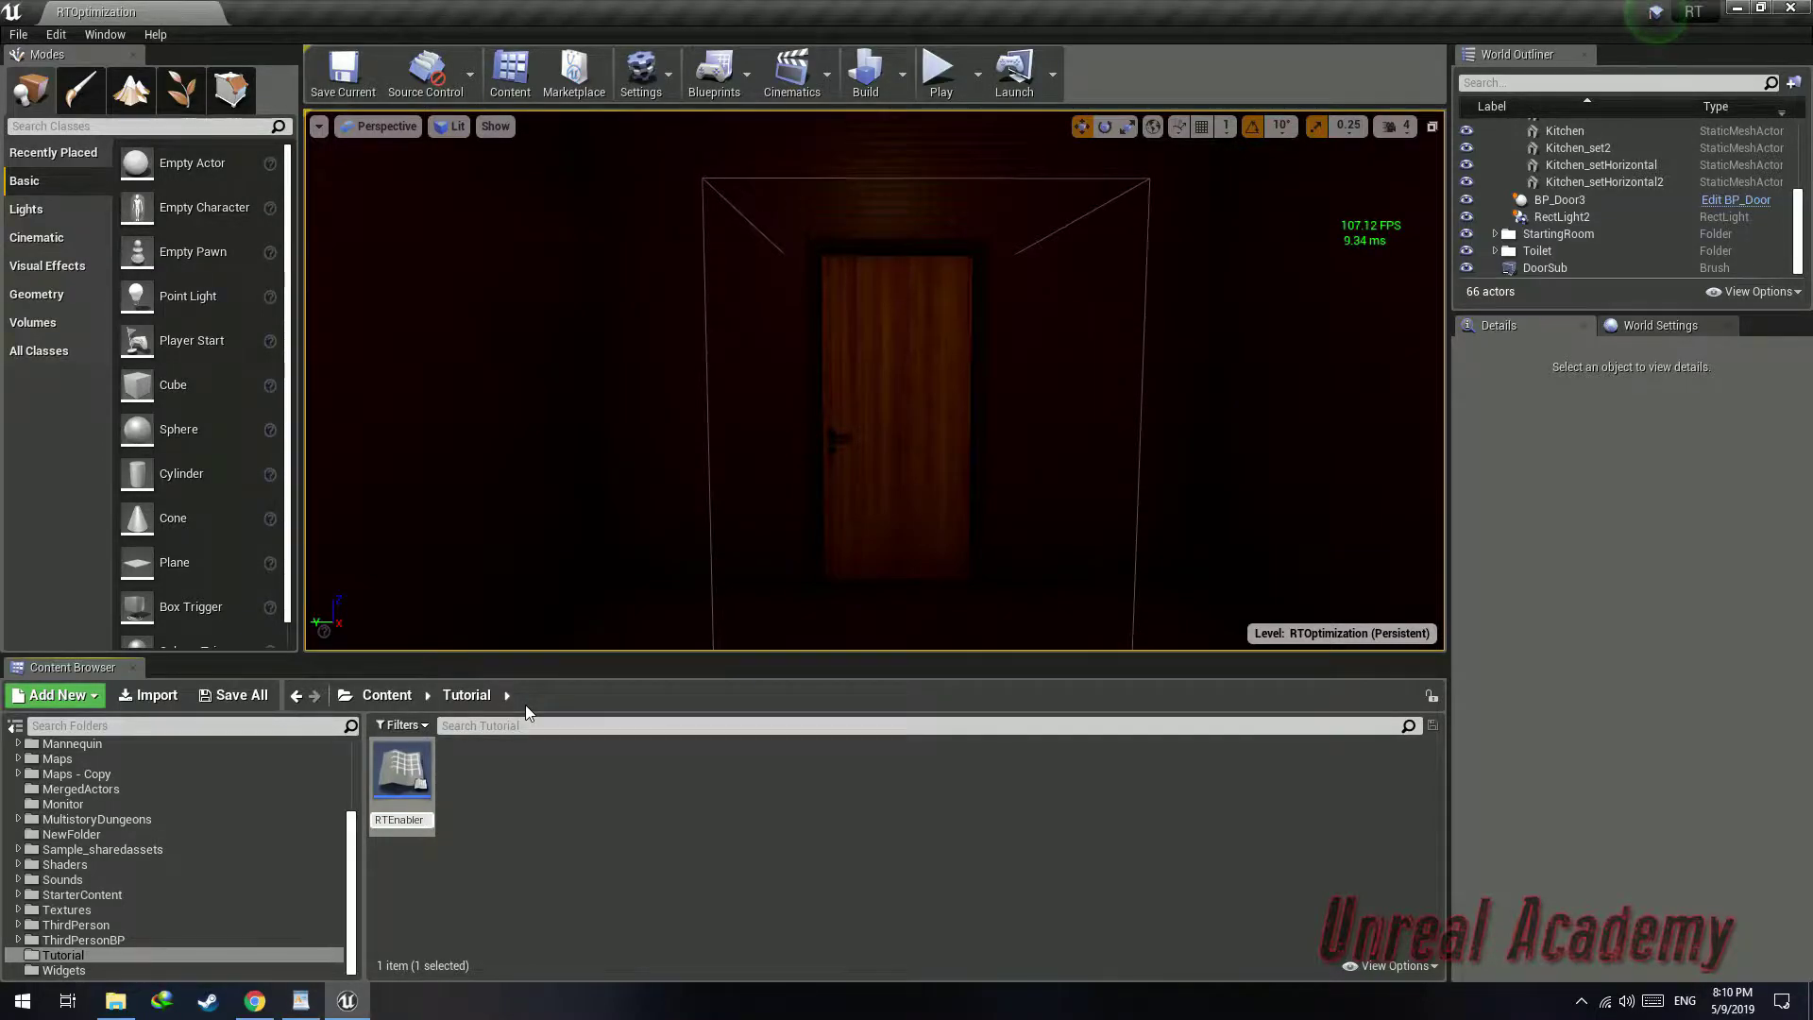
key(Return)
Add a Box collision component to the RTEnabler blueprint
drag(586, 570, 952, 2)
click(74, 81)
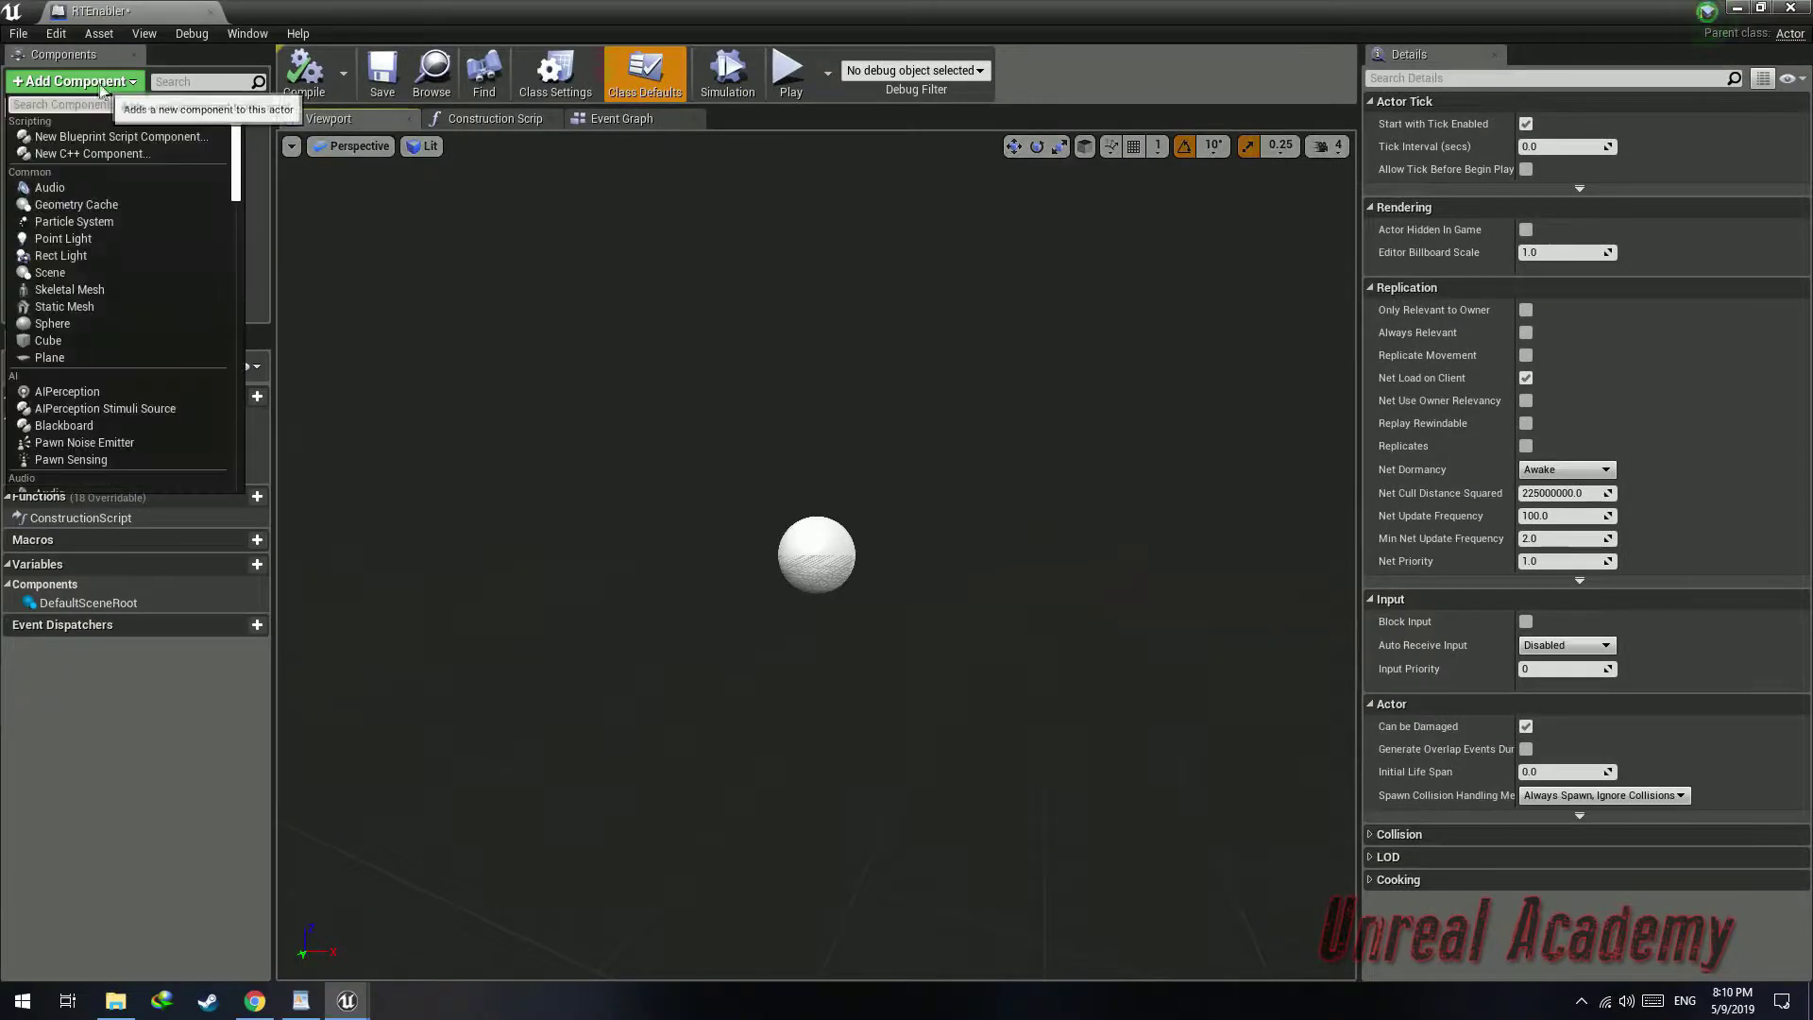
text(Bo)
click(66, 167)
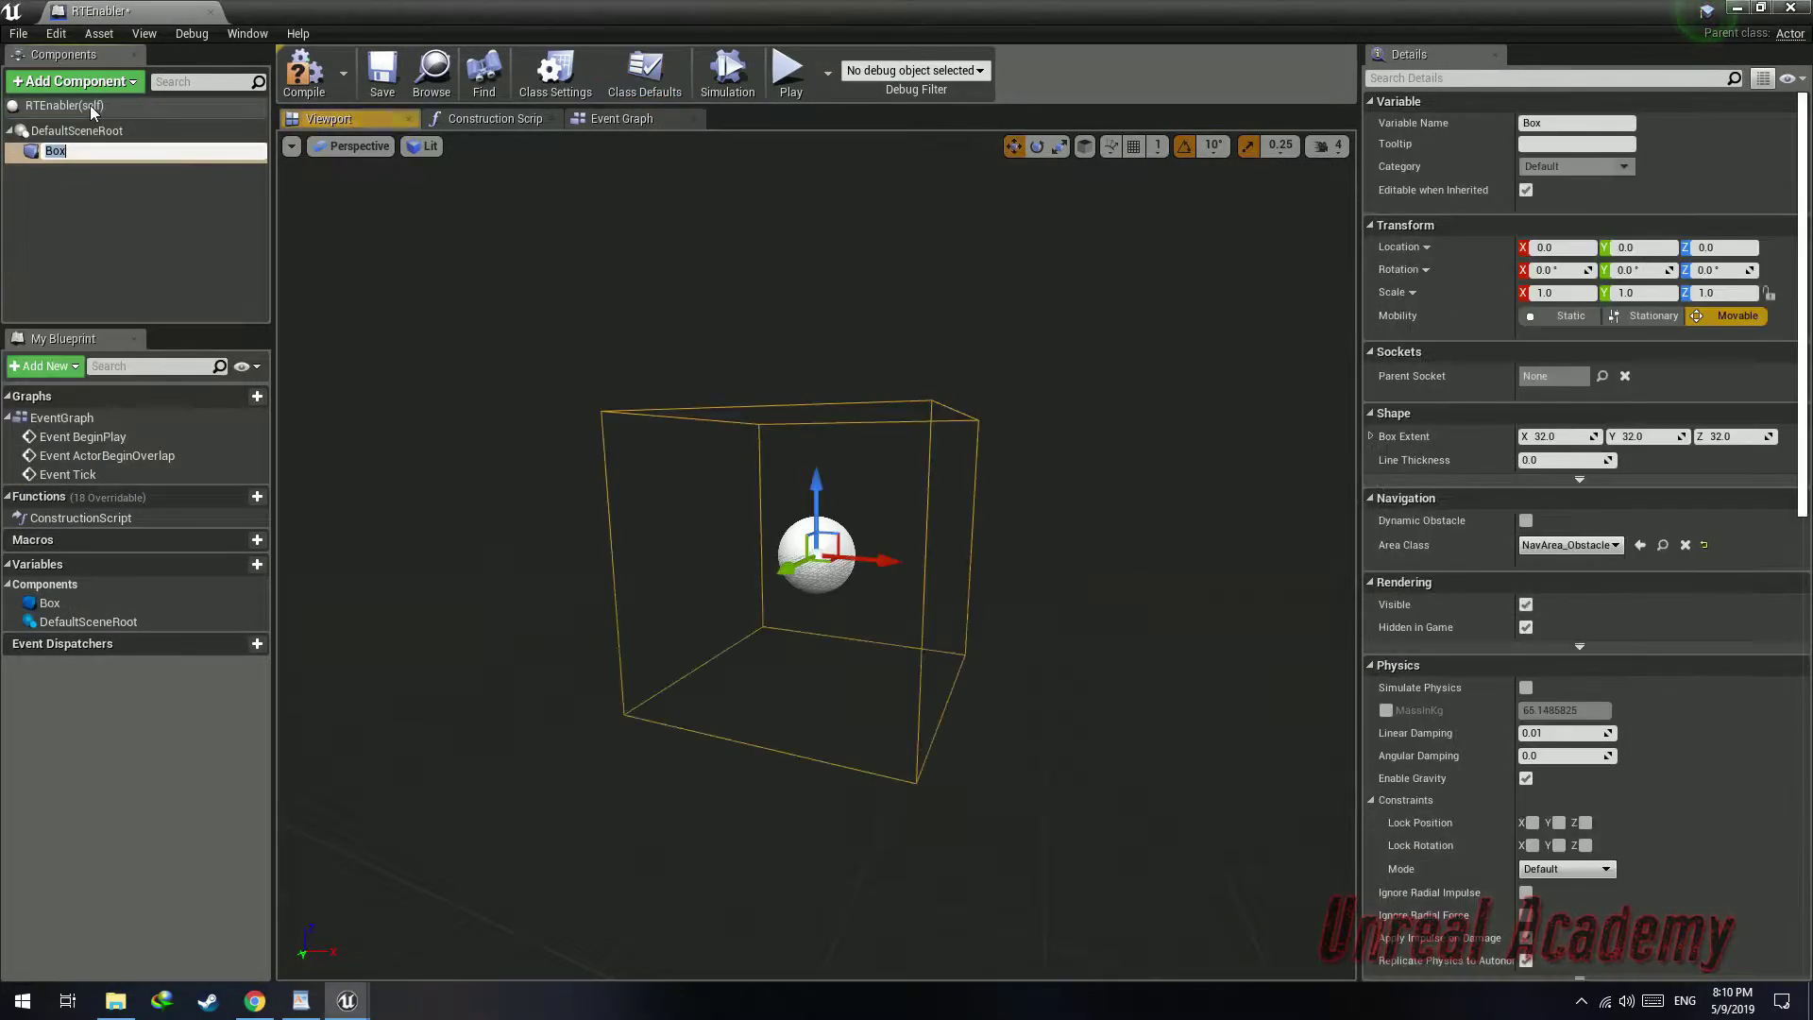
click(104, 194)
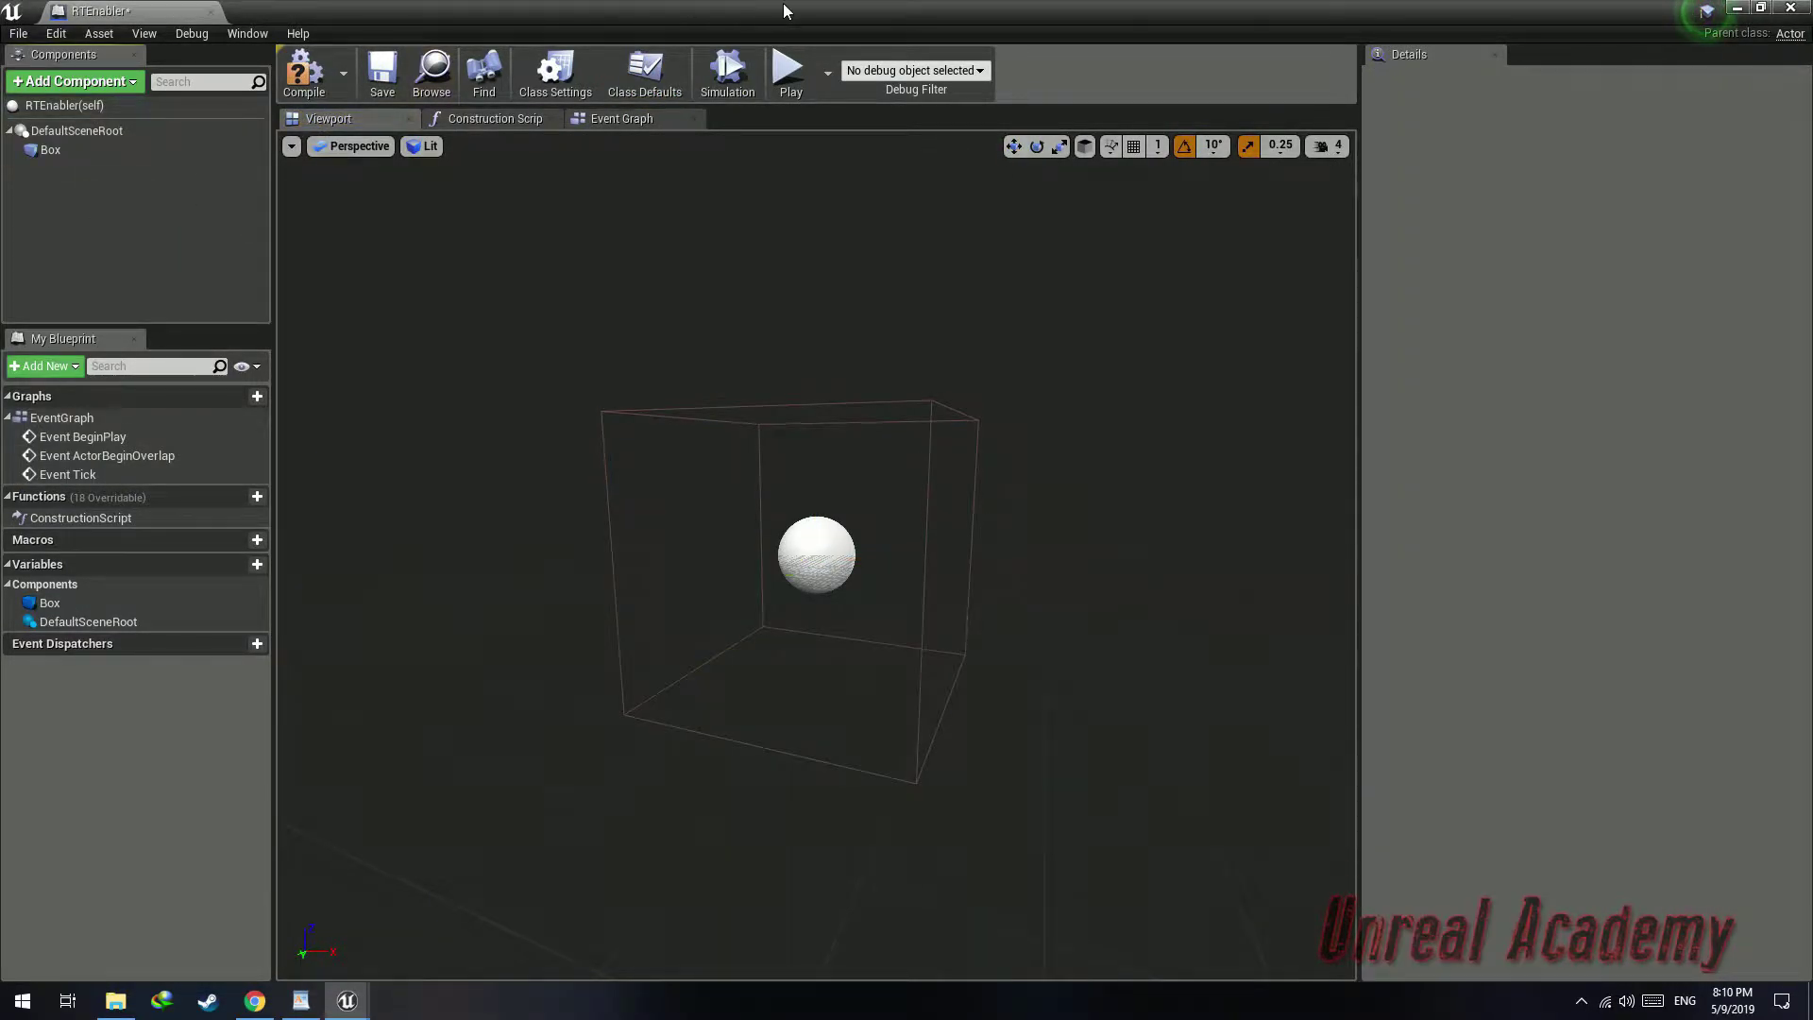
Place an RTEnabler actor into the level in front of the door
drag(1023, 15, 1384, 422)
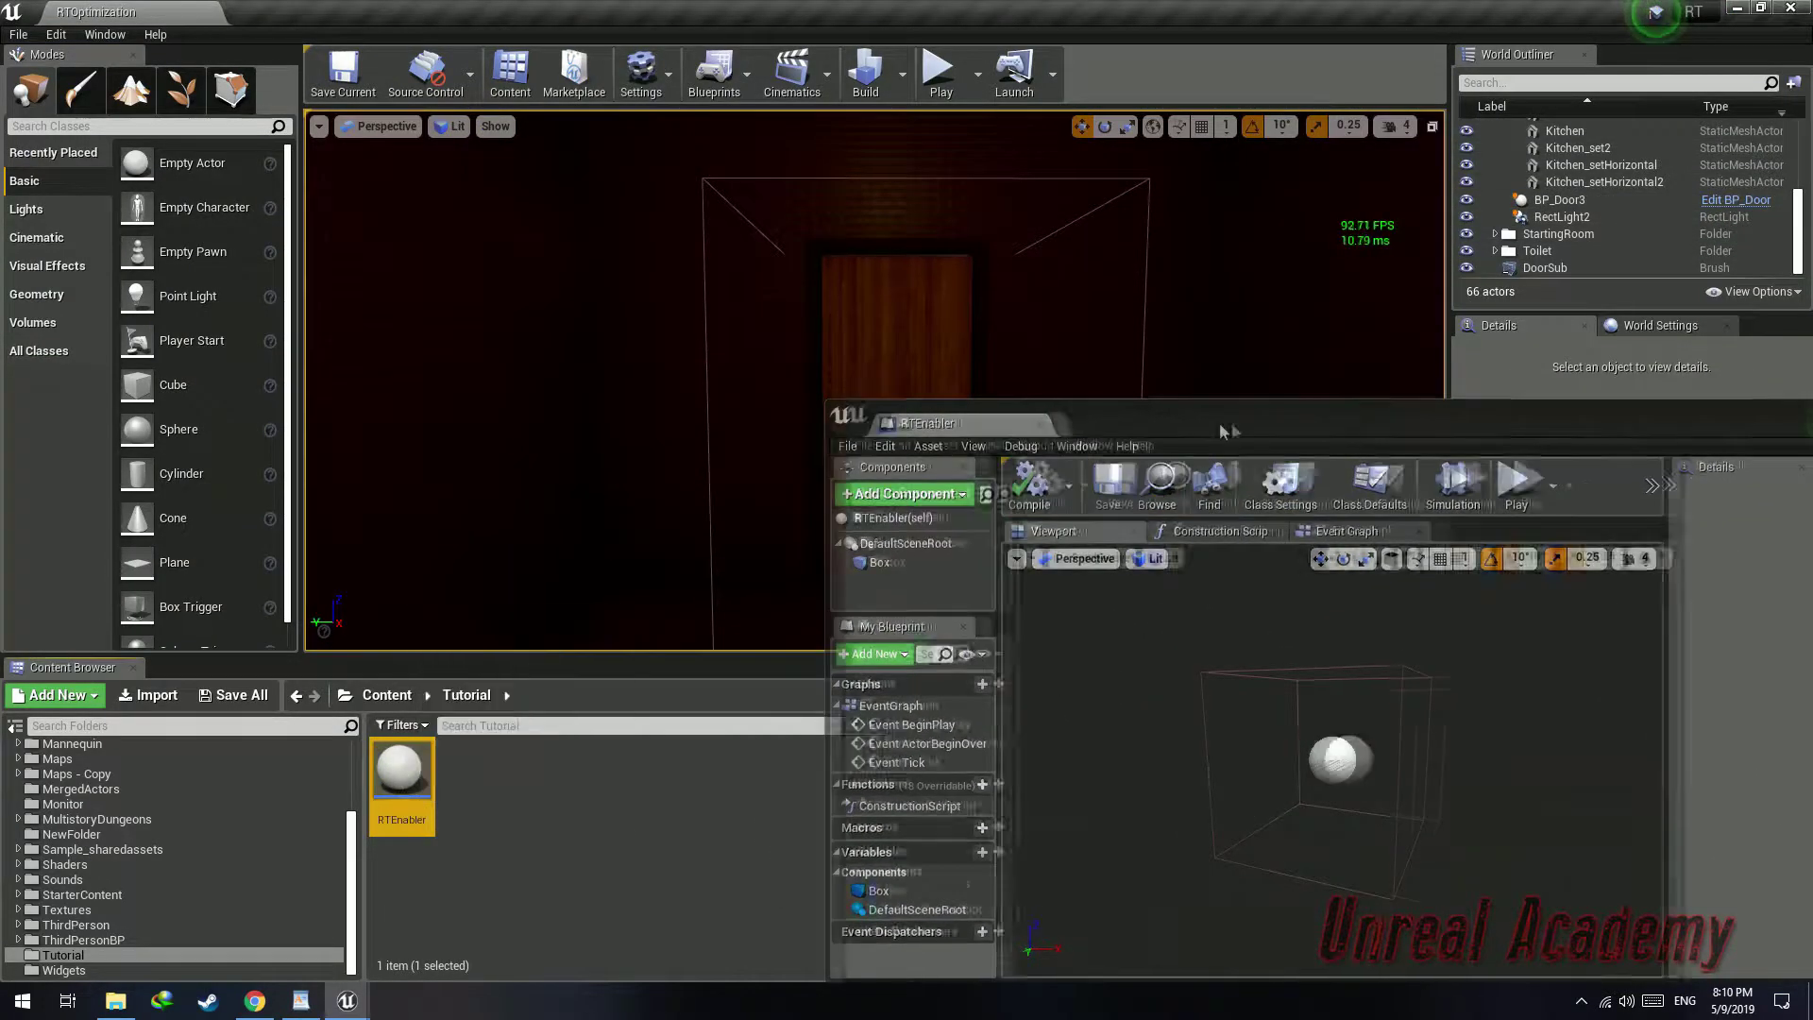
drag(945, 423, 1107, 523)
drag(404, 772, 894, 599)
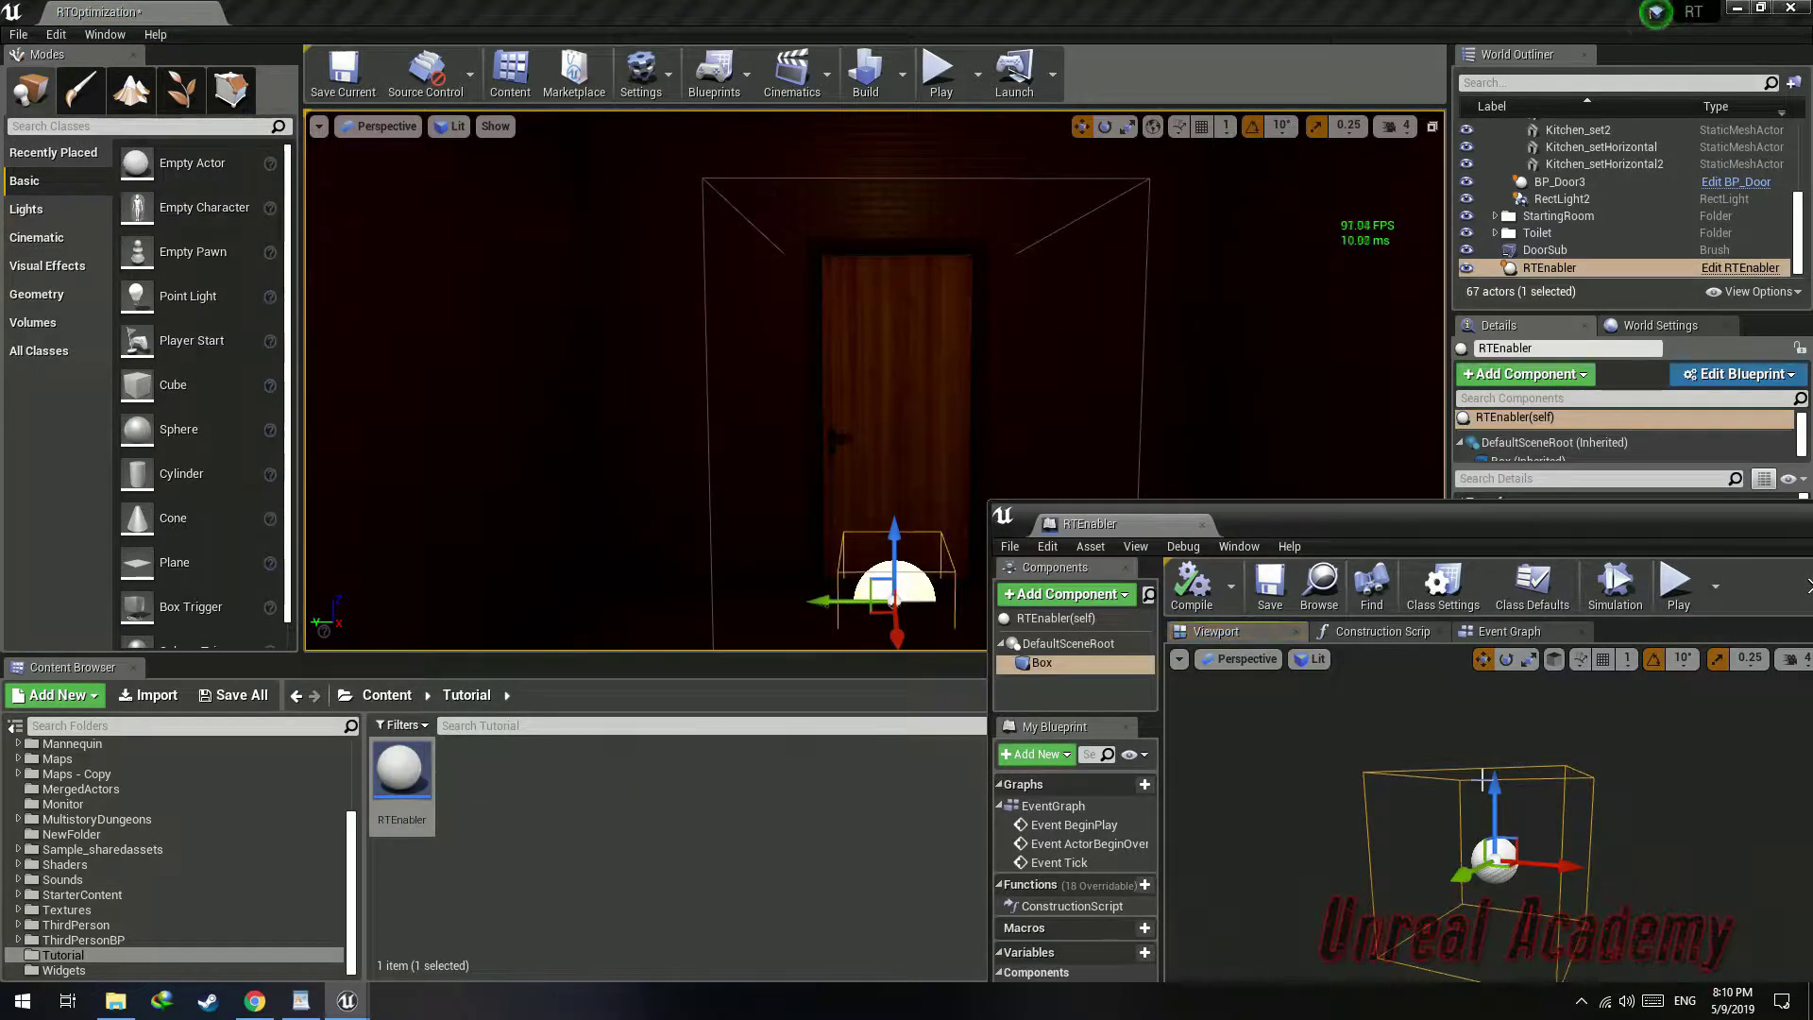
Scale the Box component to 1 x 2 x 3.5 and raise it to about 107 units high
drag(1495, 787, 1495, 766)
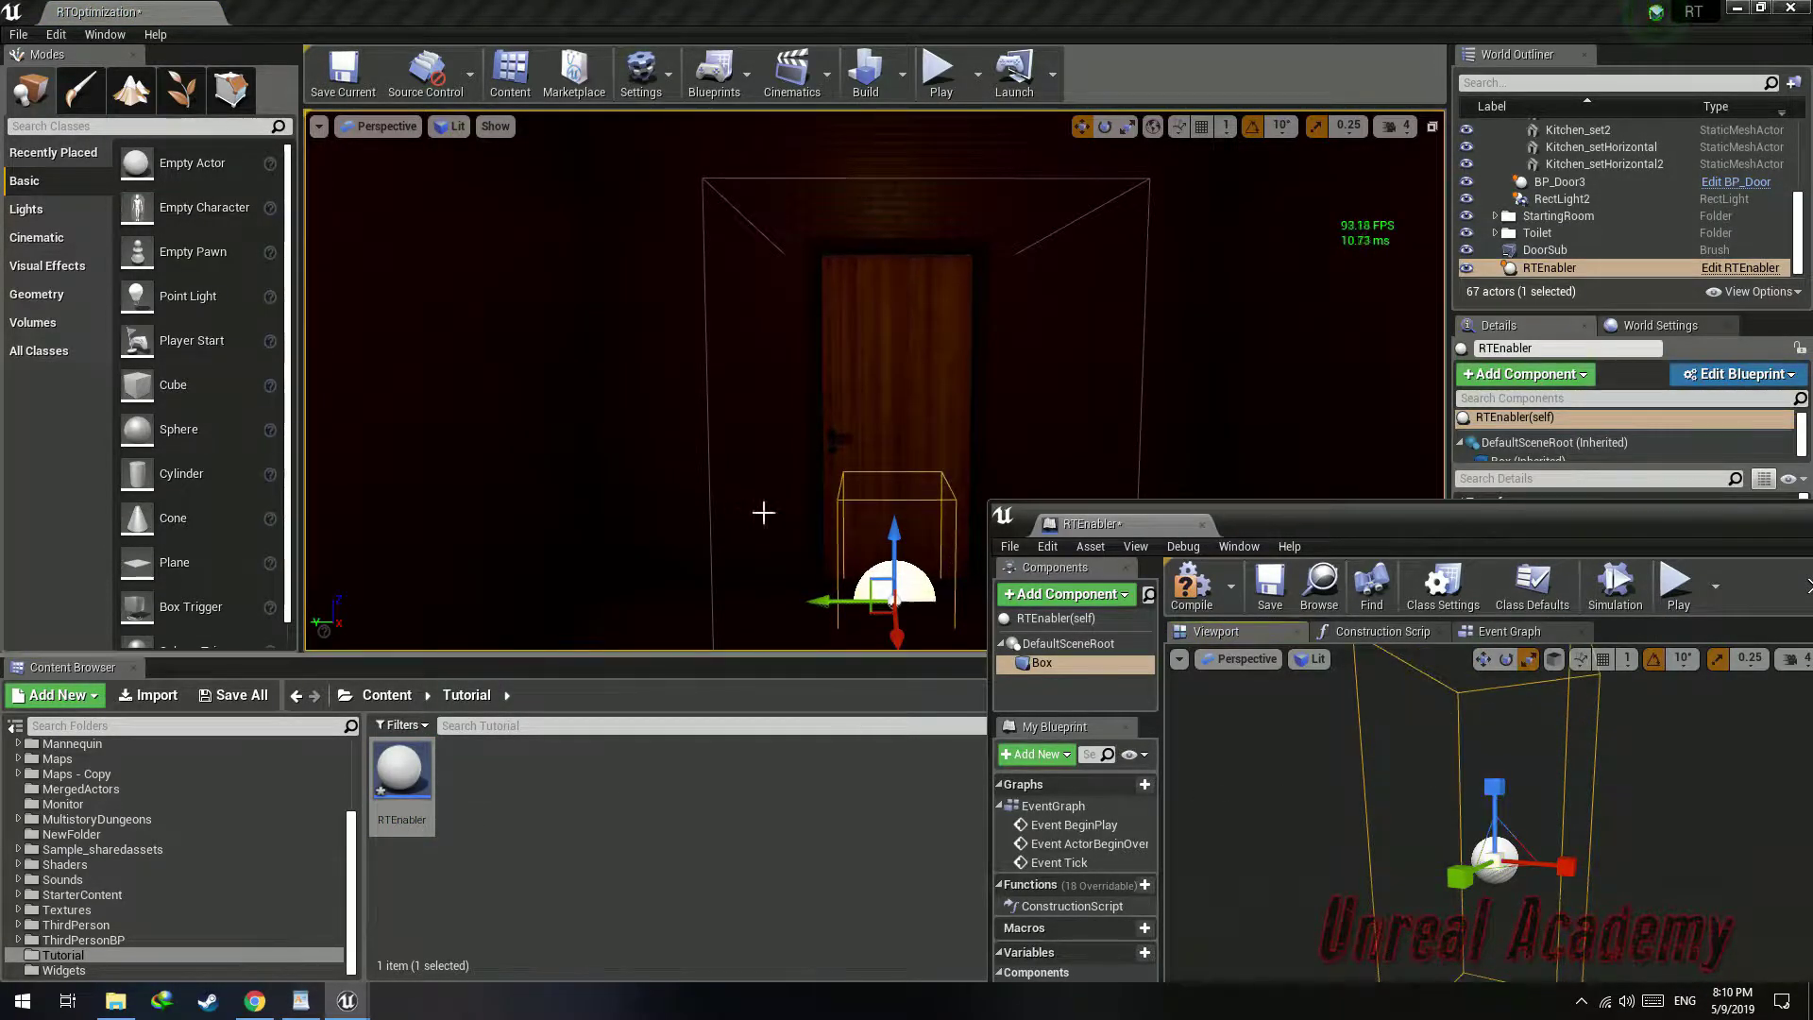
right_drag(887, 576, 948, 587)
key(w)
drag(1494, 814, 1495, 604)
key(s)
right_drag(1495, 755, 1543, 755)
key(r)
drag(1420, 796, 1383, 808)
drag(1443, 716, 1443, 682)
key(w)
drag(1443, 722, 1442, 687)
key(r)
key(w)
Compile and save the RTEnabler blueprint
click(1192, 585)
click(1270, 585)
click(1319, 585)
double_click(1376, 552)
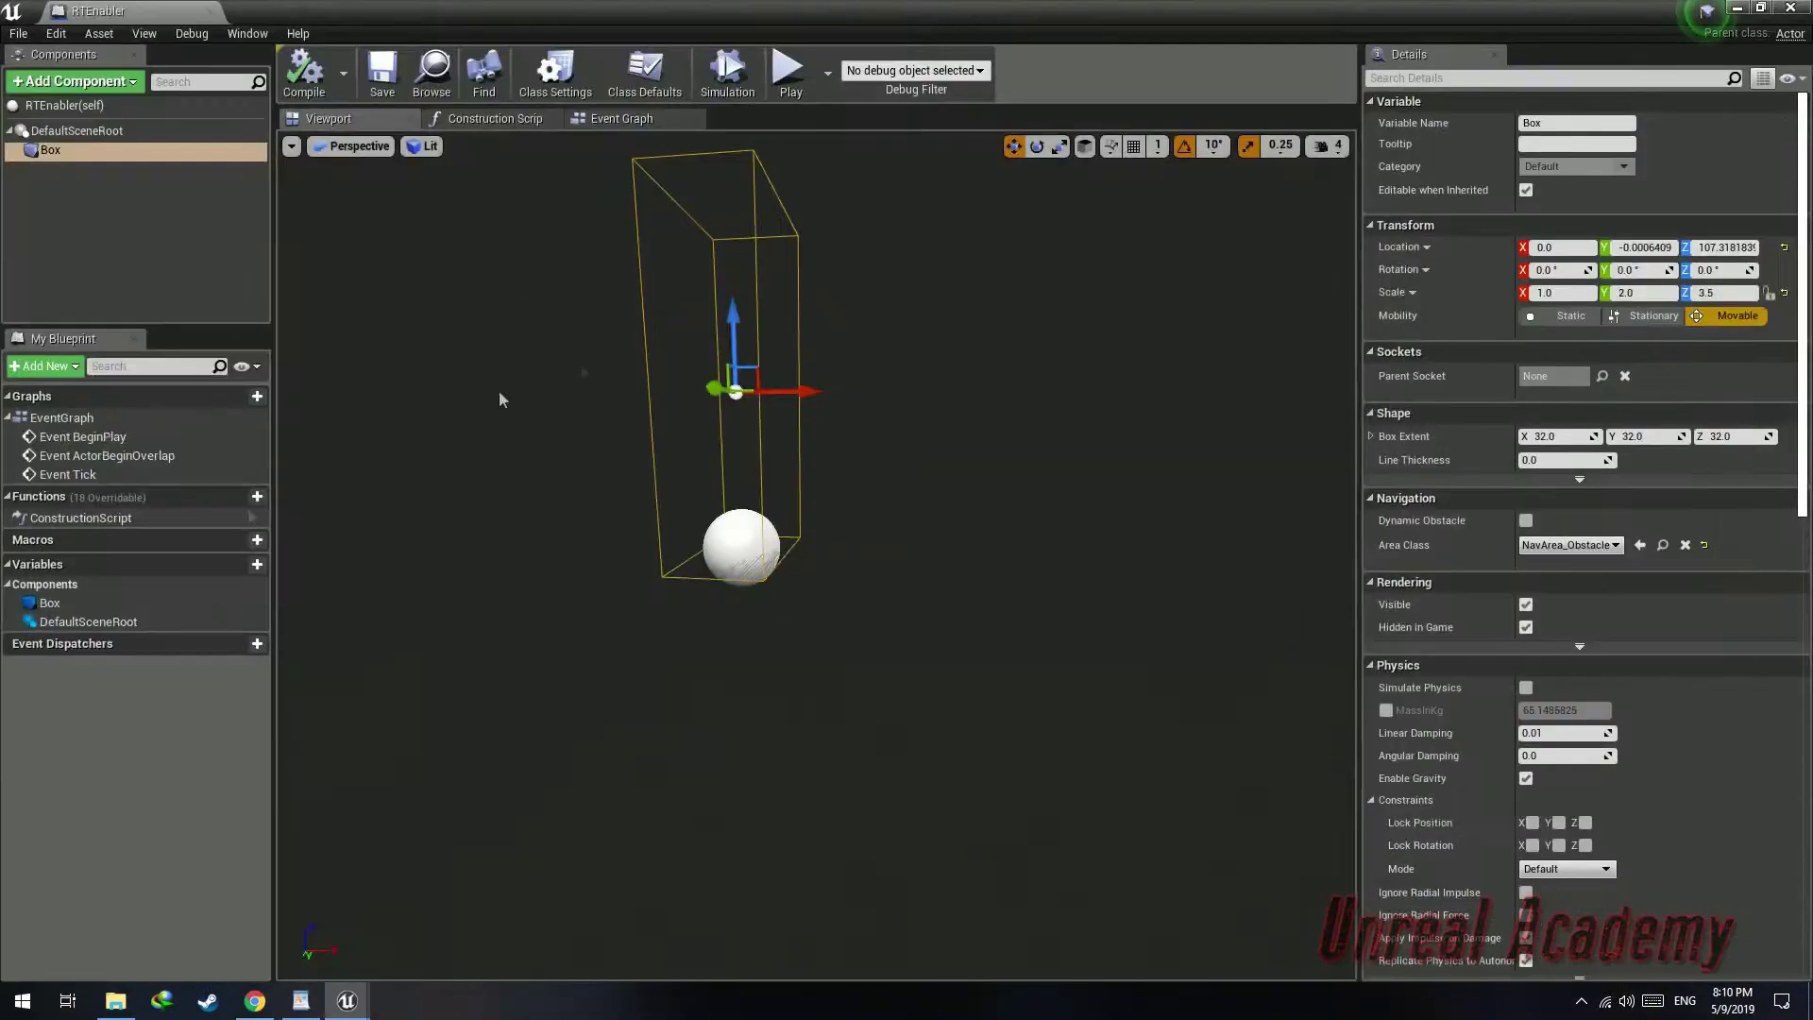
Add an On Component Begin Overlap event for the Box component and open the Event Graph
click(177, 153)
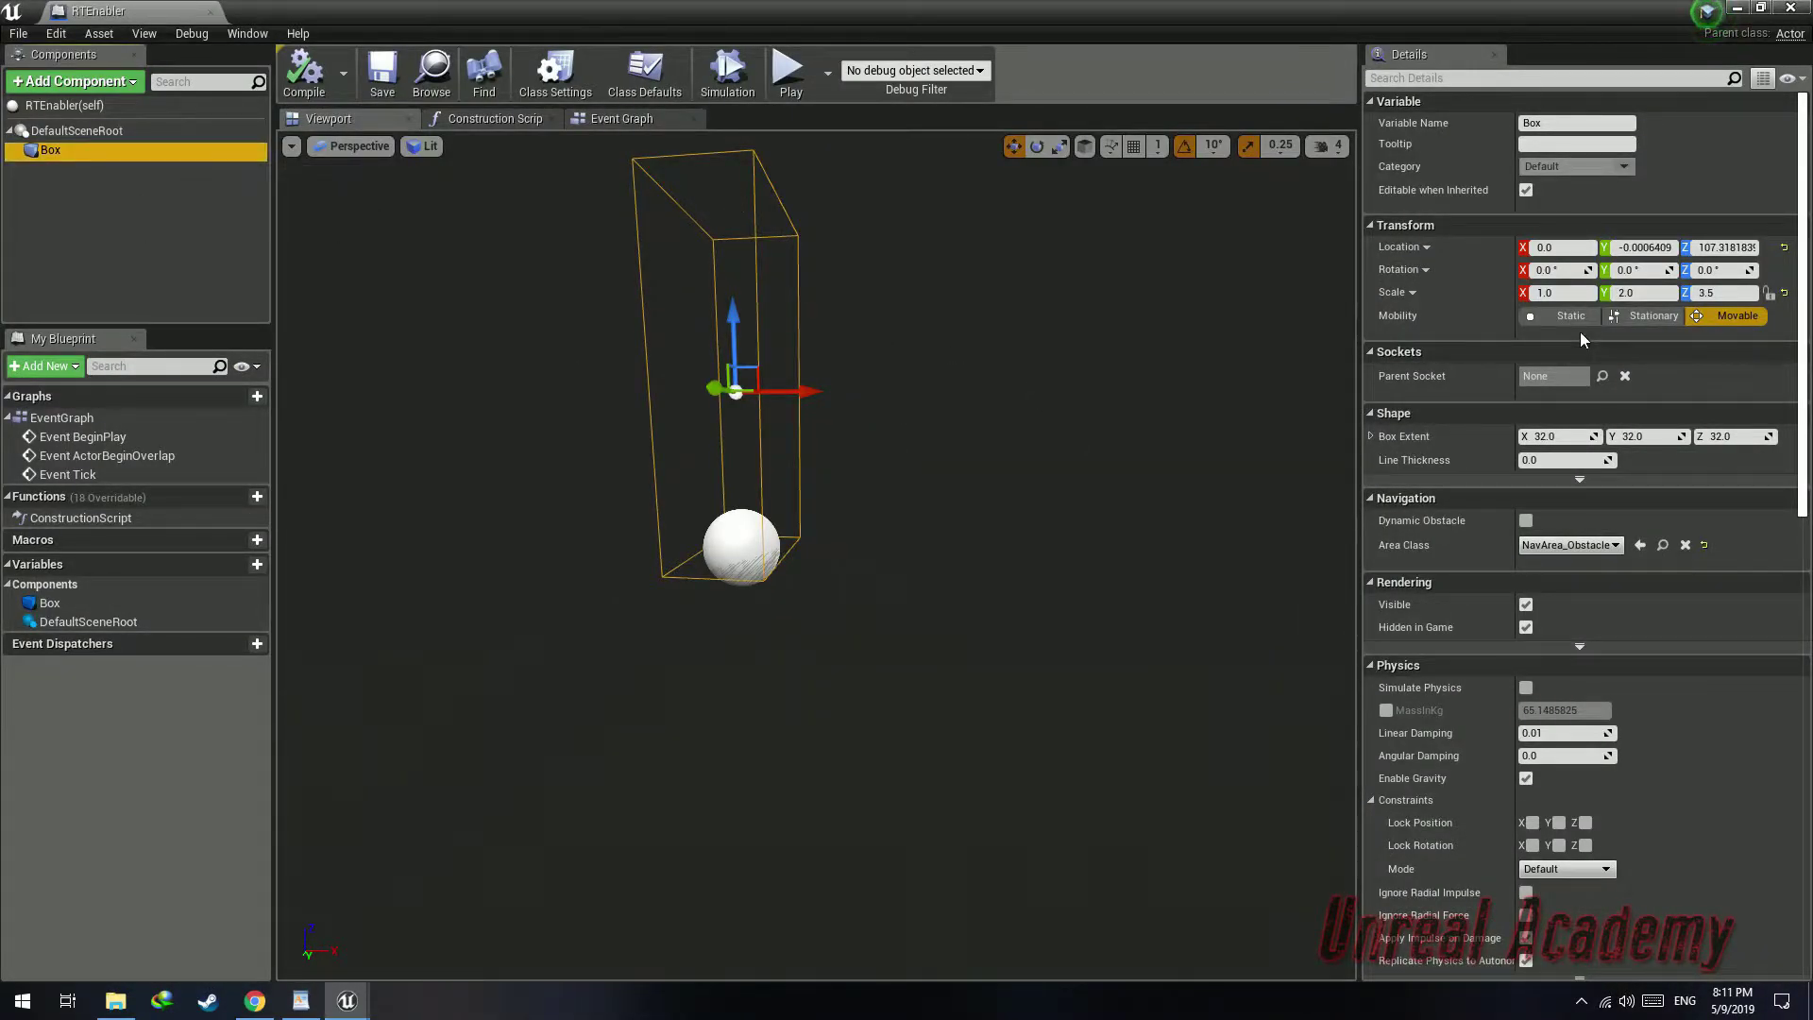
scroll(1618, 595, down, 13)
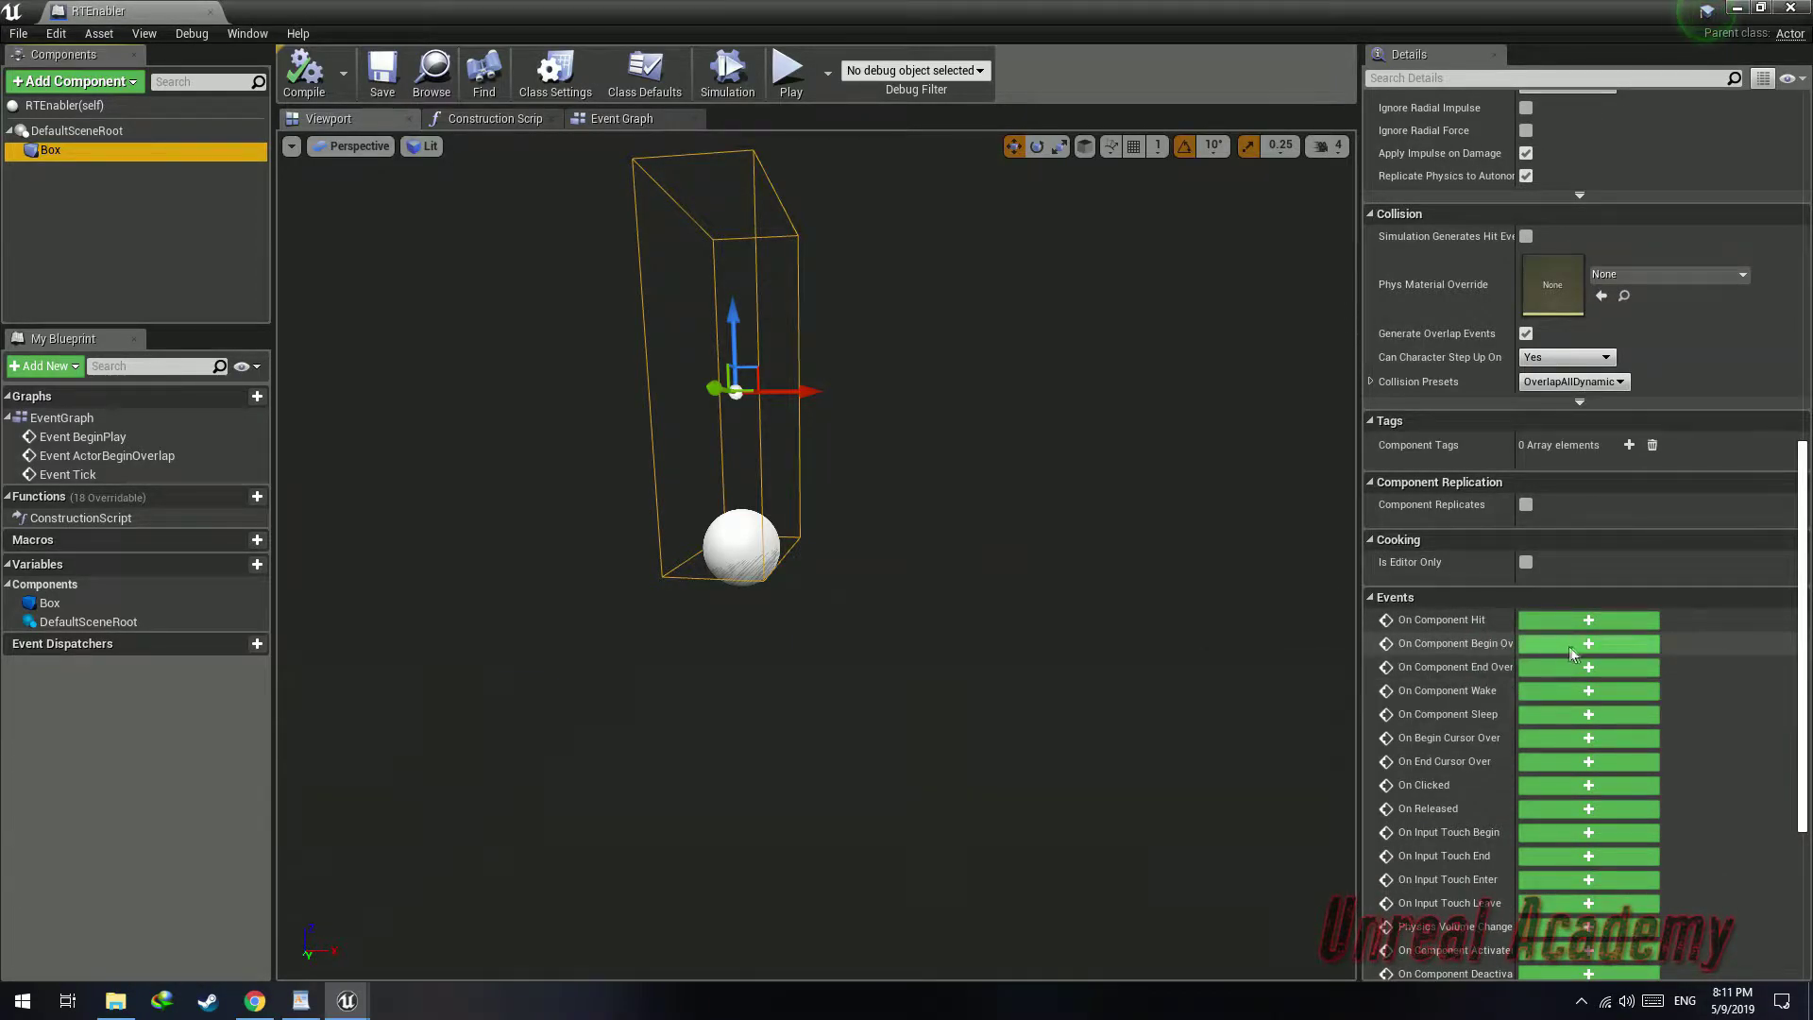
click(1565, 652)
click(610, 132)
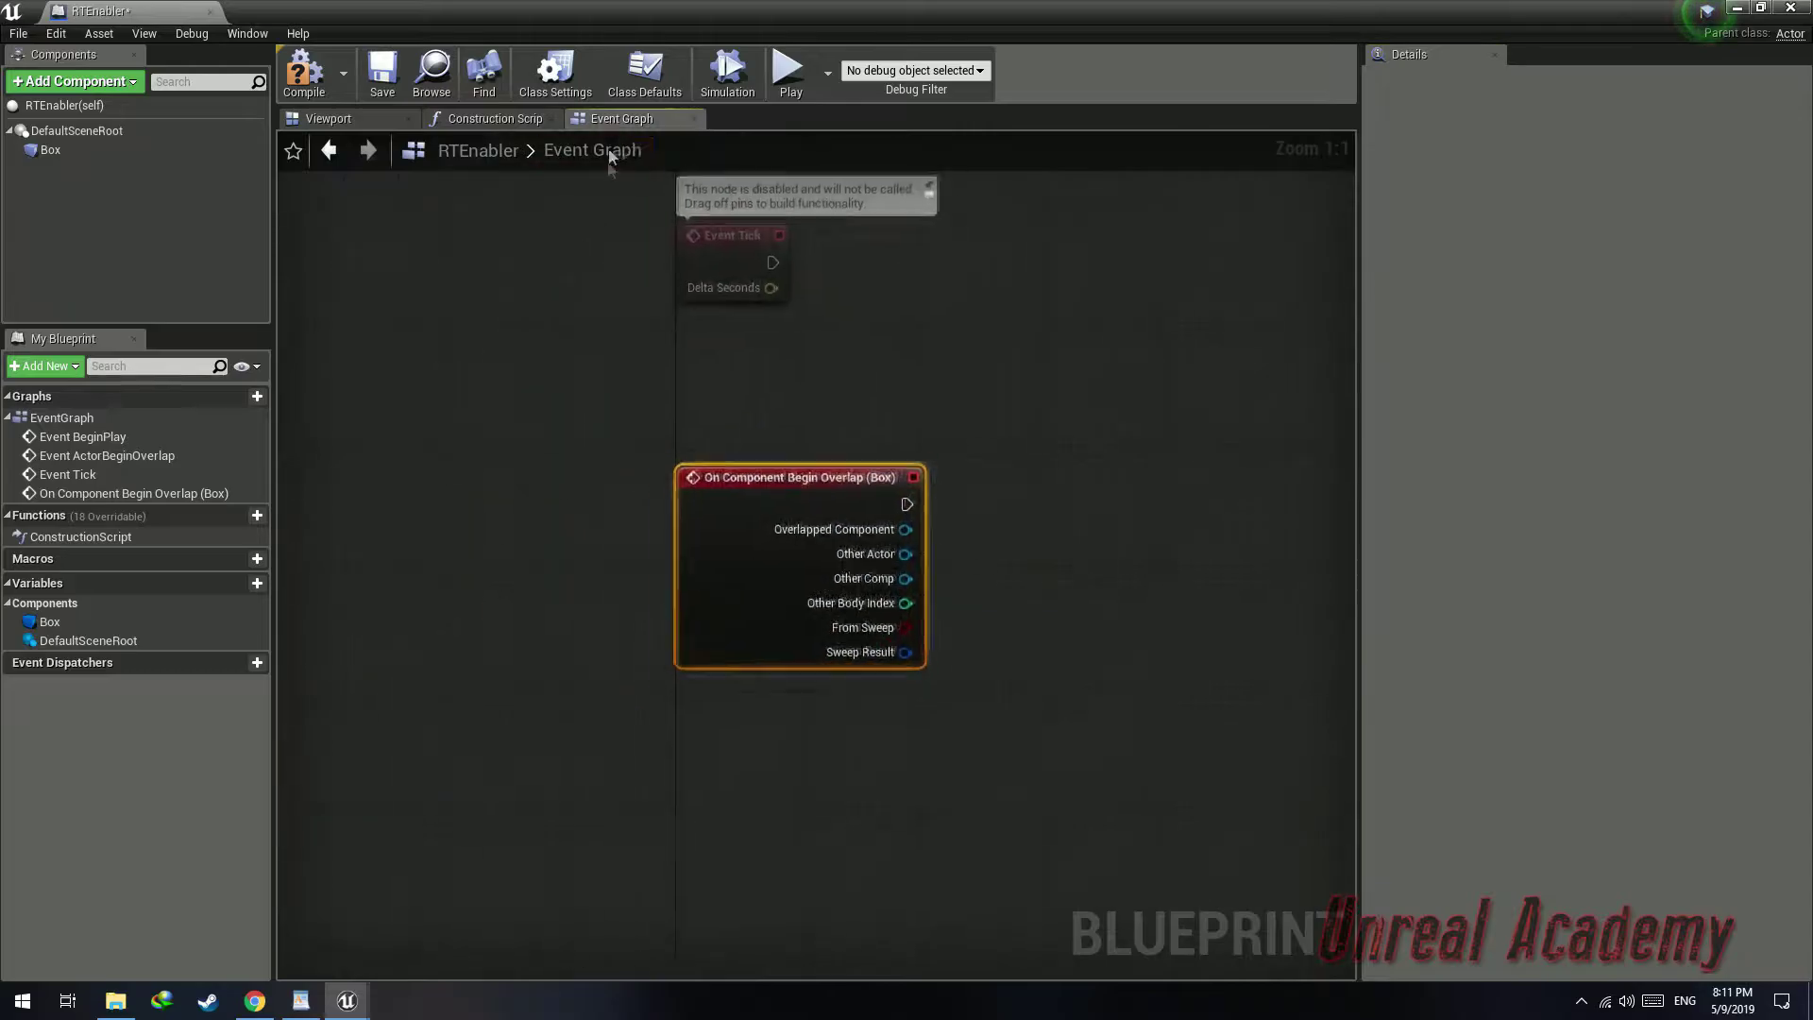
Add a Cast To ThirdPersonCharacter node after the overlap event, wiring Other Actor into its Object input
drag(802, 451, 952, 451)
text(cast to third)
key(Return)
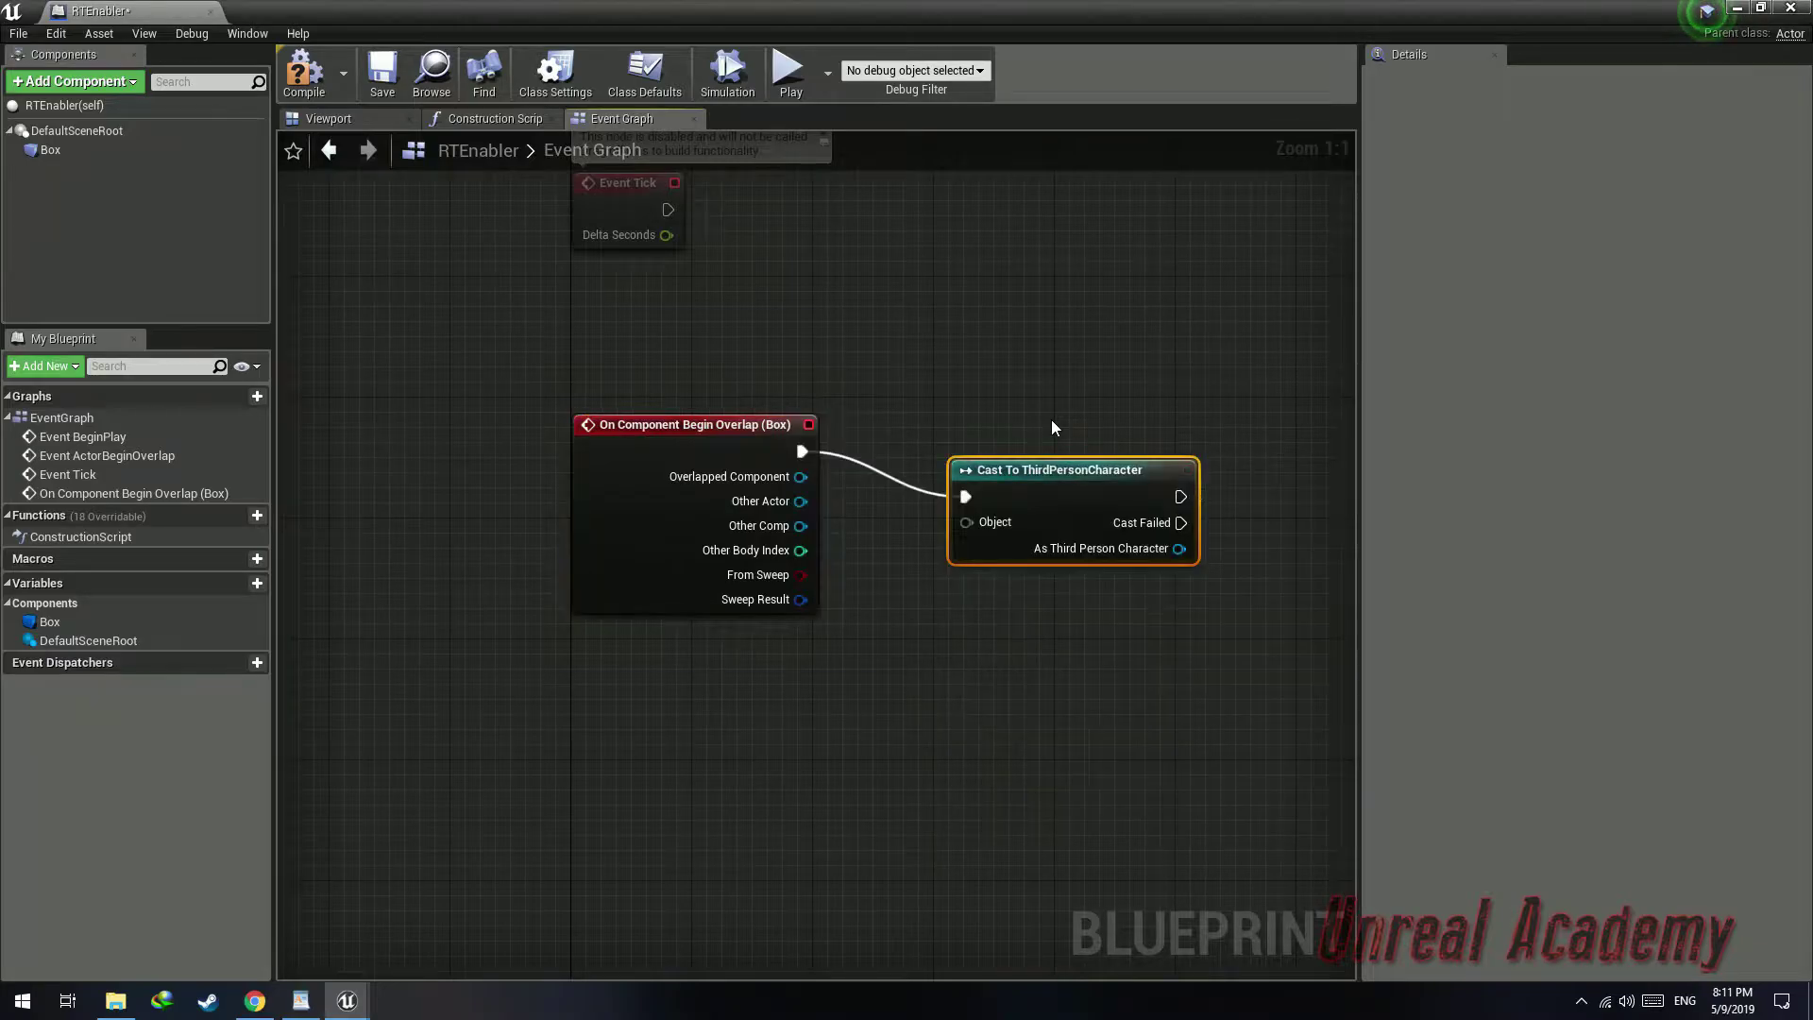
drag(1048, 489, 1064, 444)
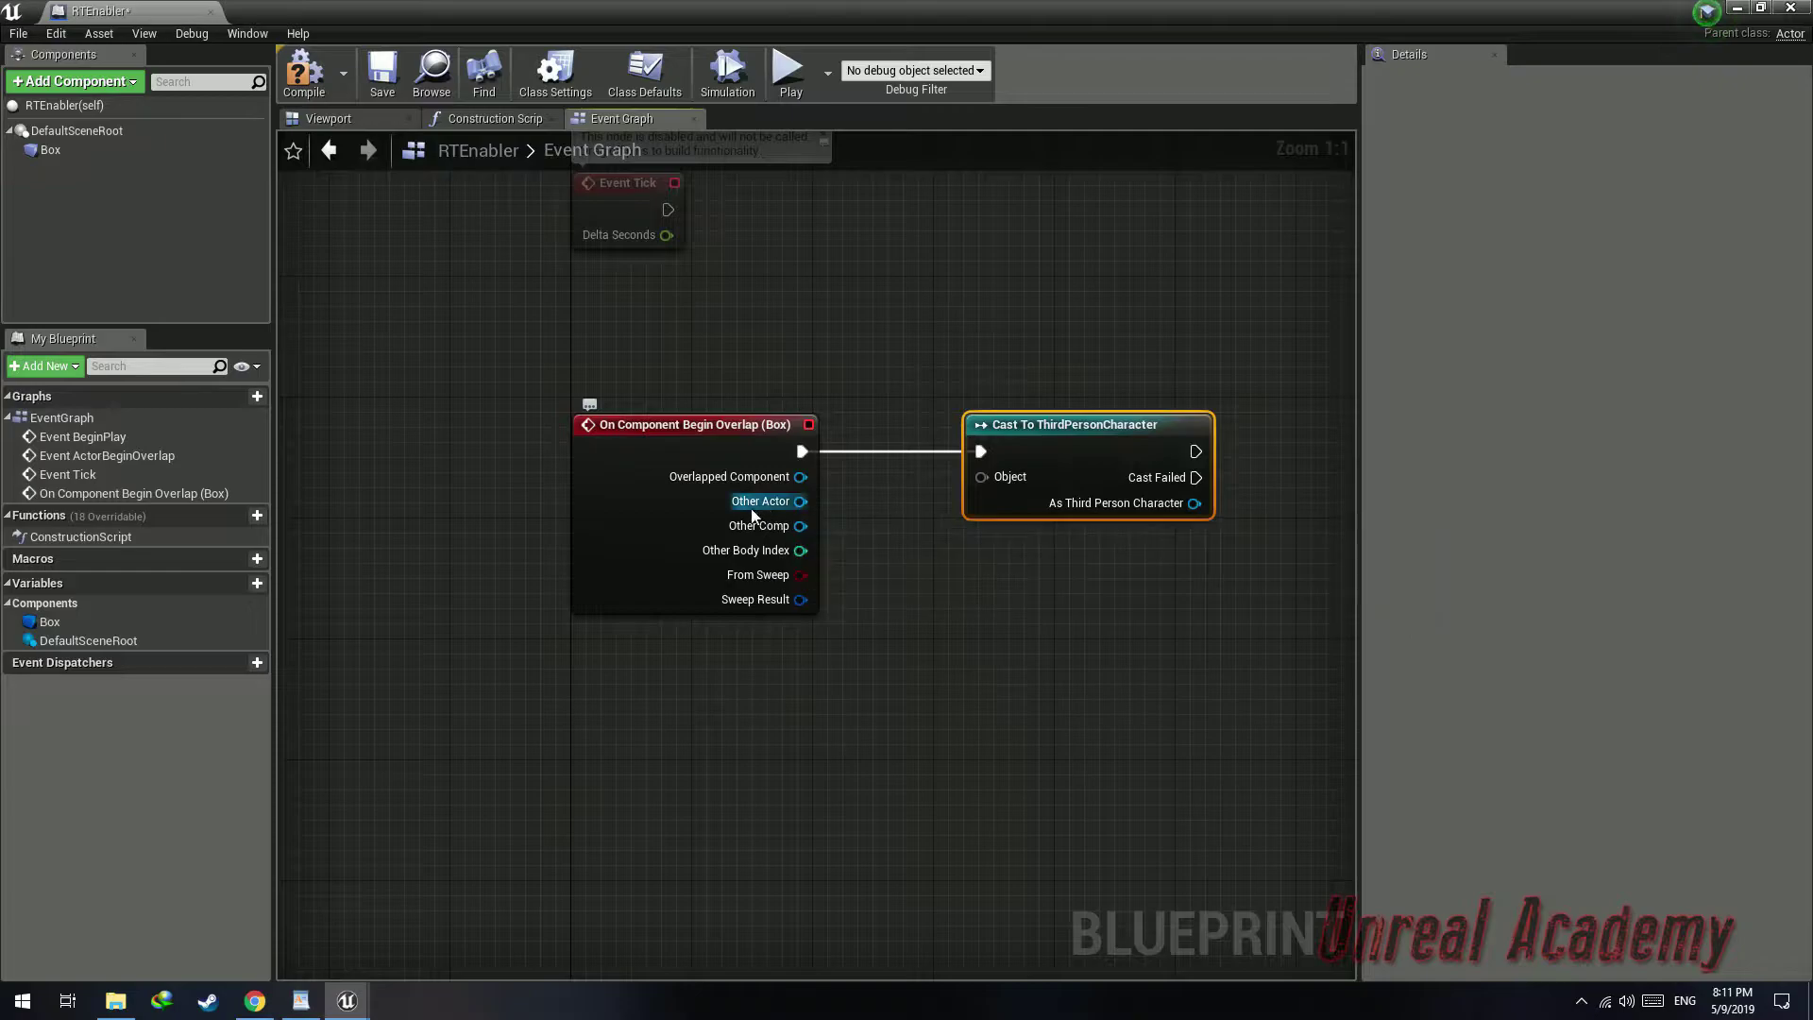
drag(800, 501, 979, 480)
Add an Execute Console Command node after the cast's success output
right_drag(1028, 362, 774, 377)
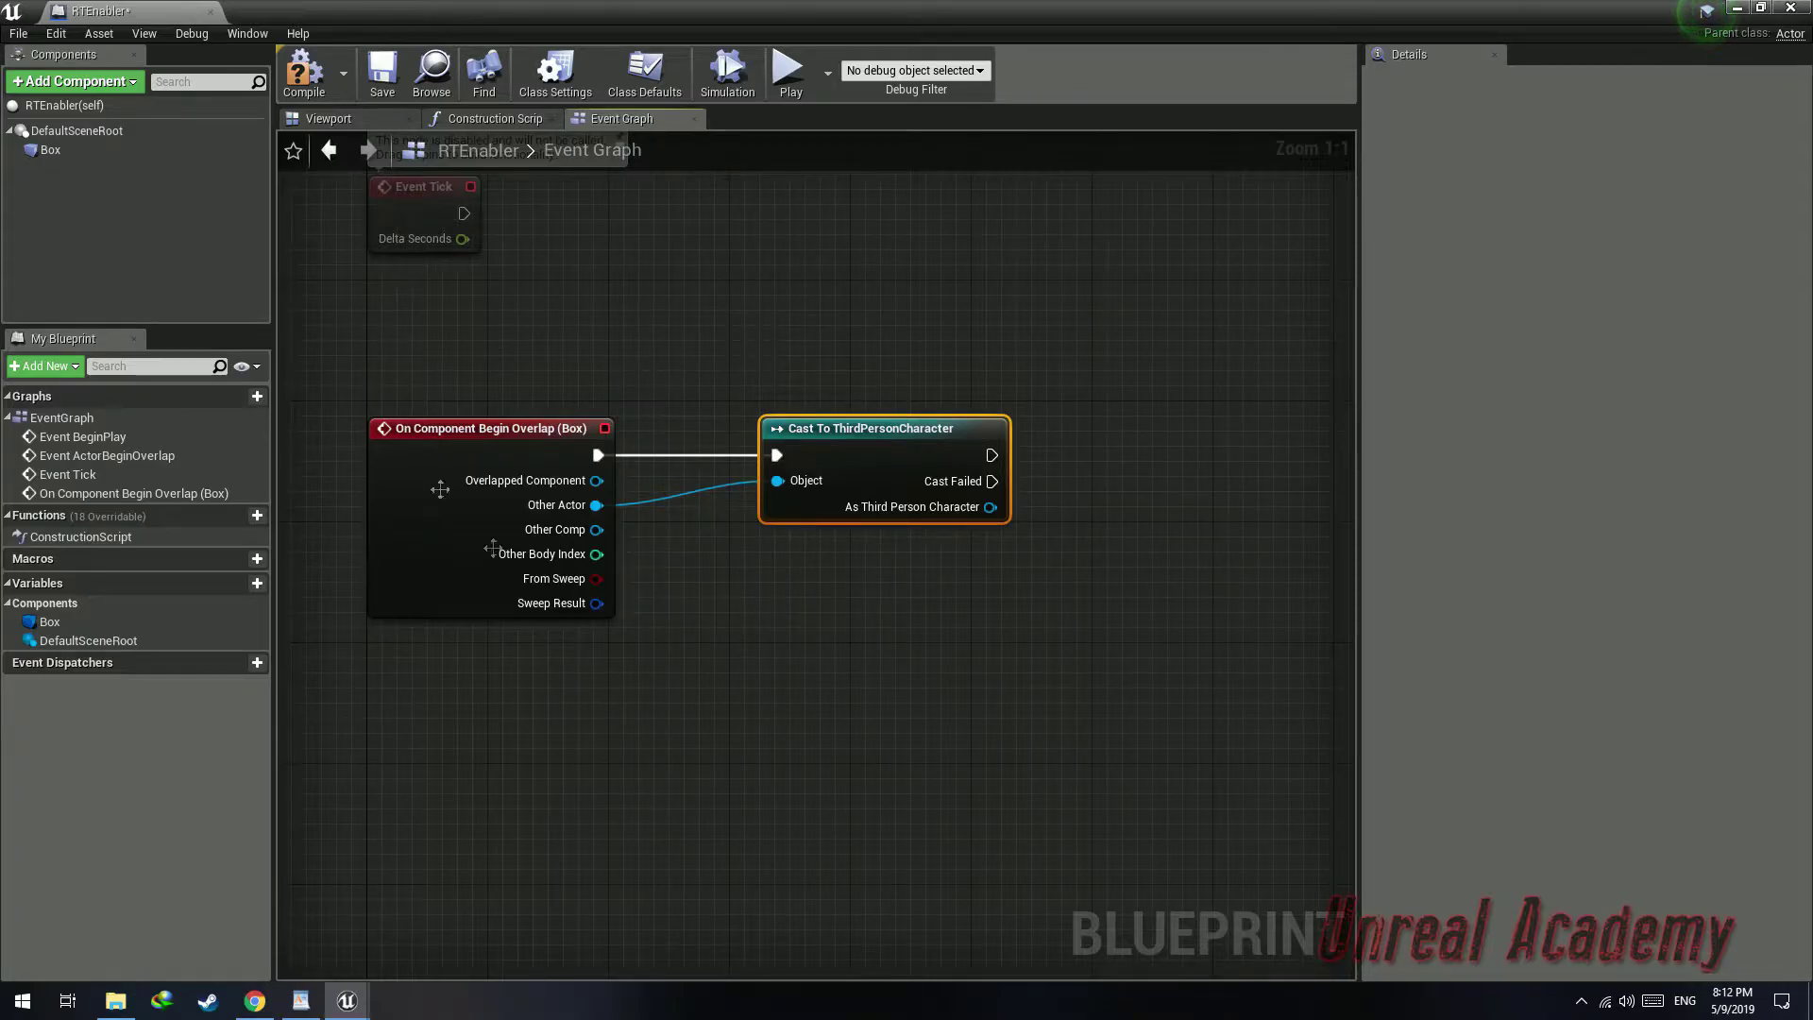
right_drag(760, 358, 704, 332)
right_drag(936, 430, 852, 425)
drag(851, 424, 983, 432)
text(execute)
key(Return)
drag(1069, 440, 1174, 395)
right_drag(1163, 340, 1030, 332)
Promote the Command input to a variable named ConsoleCommand
drag(973, 444, 868, 569)
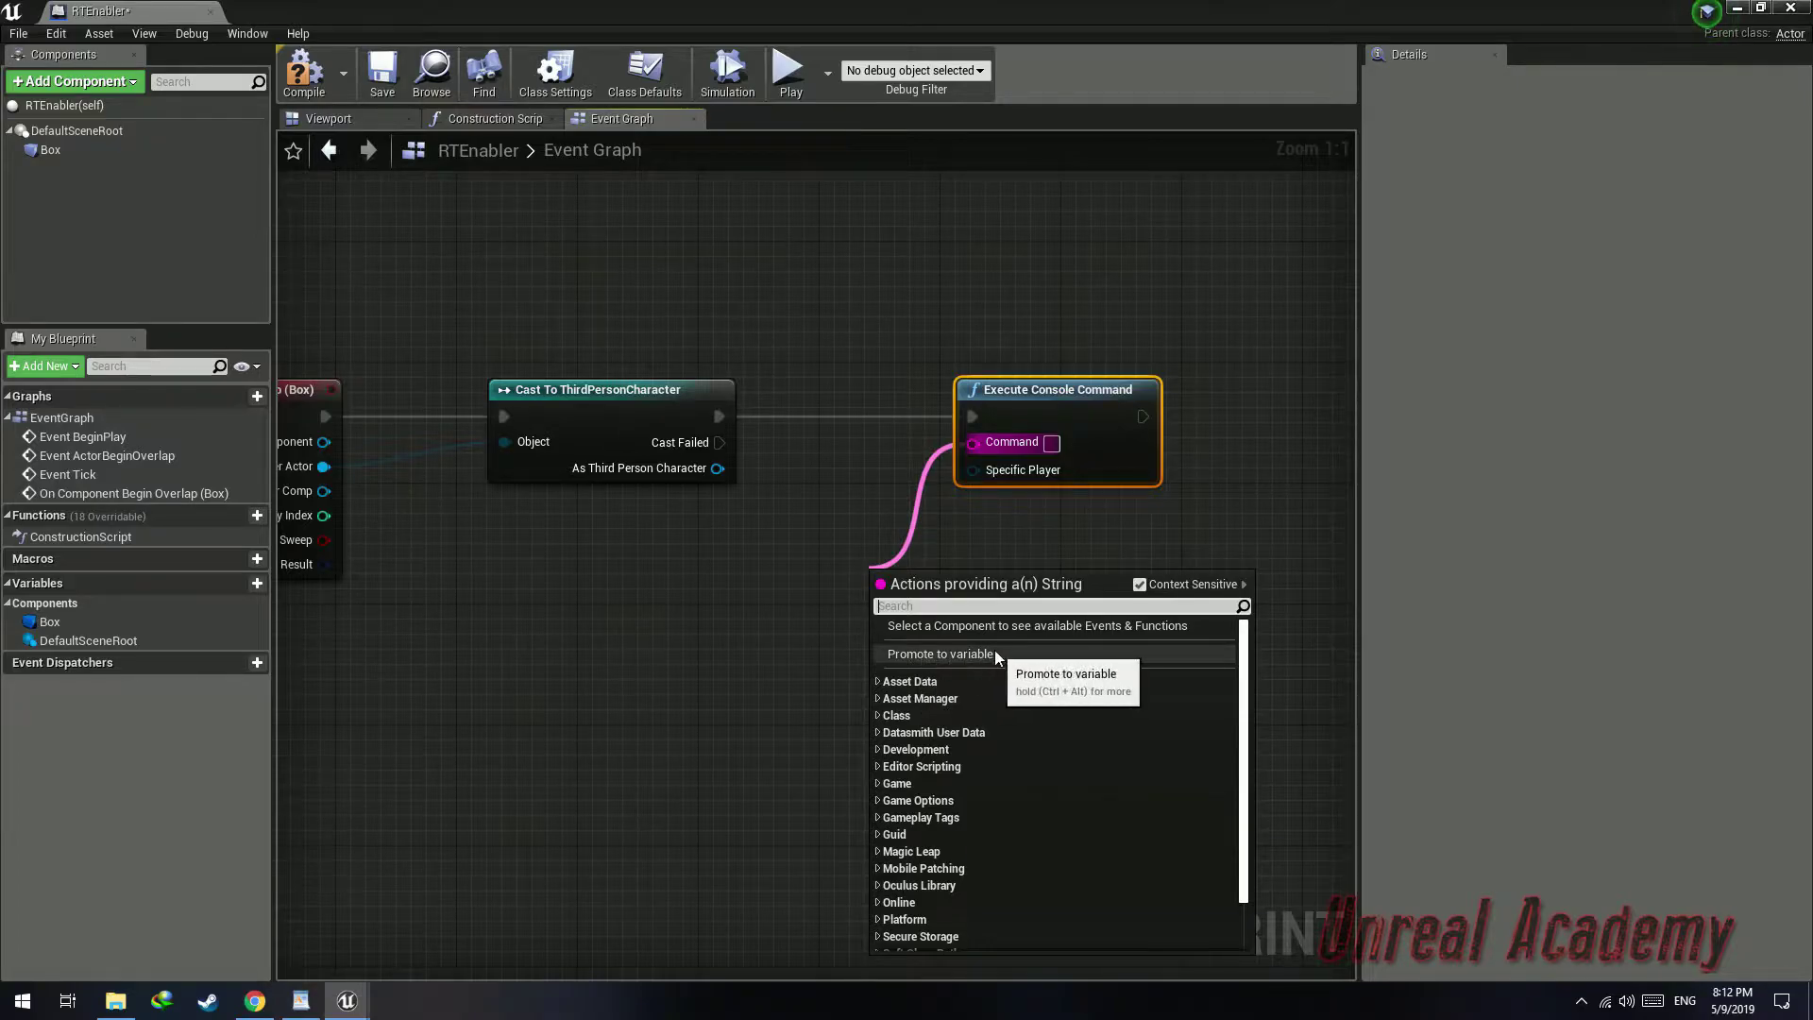
click(942, 654)
drag(816, 394, 795, 596)
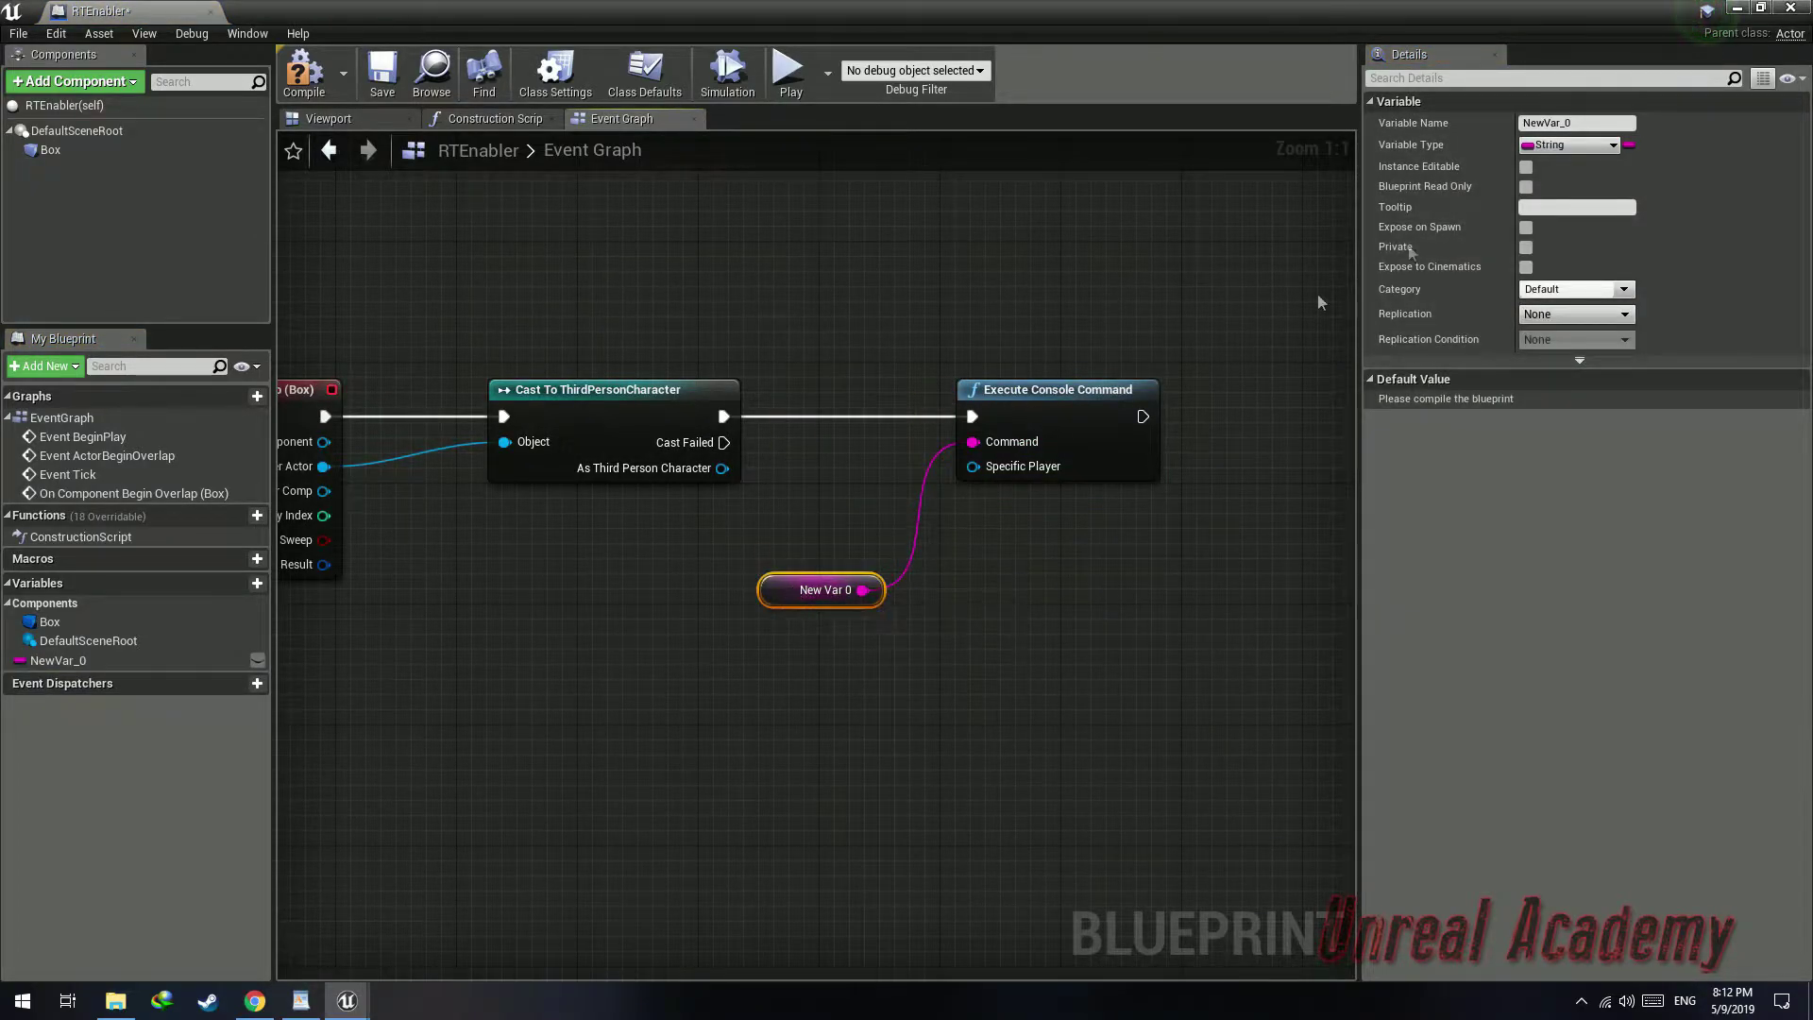
click(1581, 124)
text(ConsoleCommand)
key(Return)
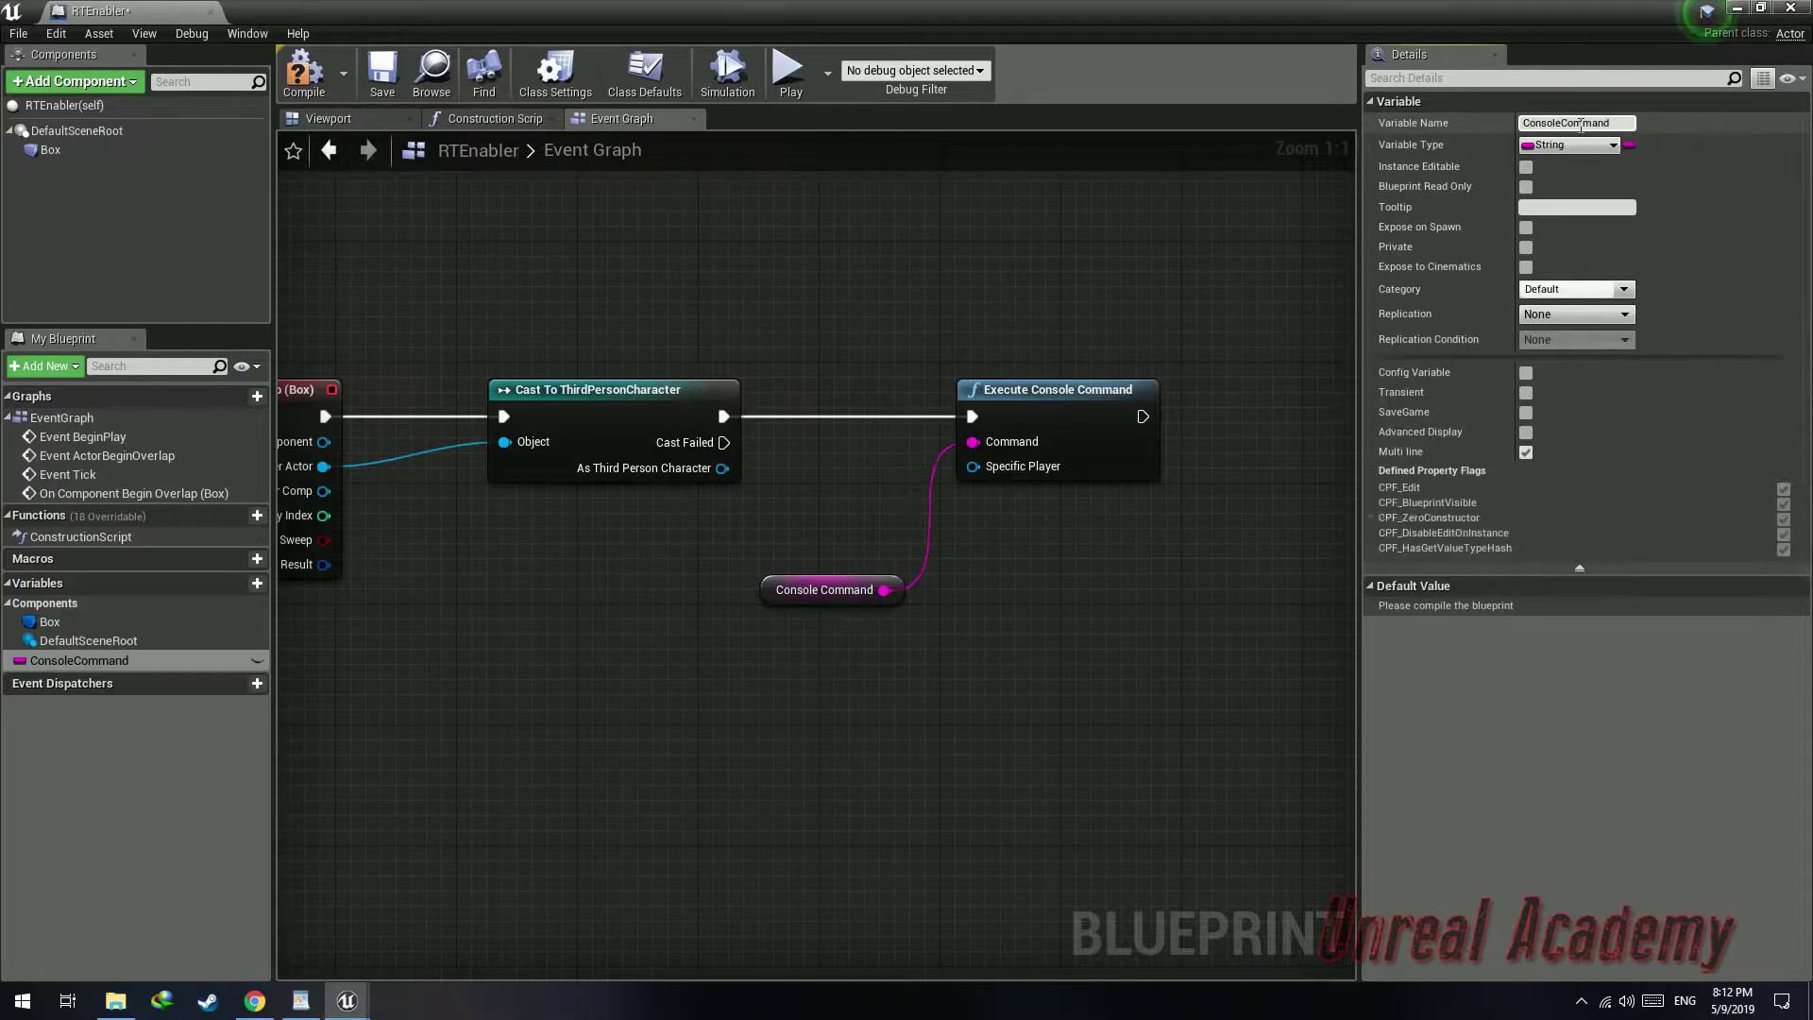
Make ConsoleCommand instance editable, compile, and set its default value to r.raytracing
click(307, 78)
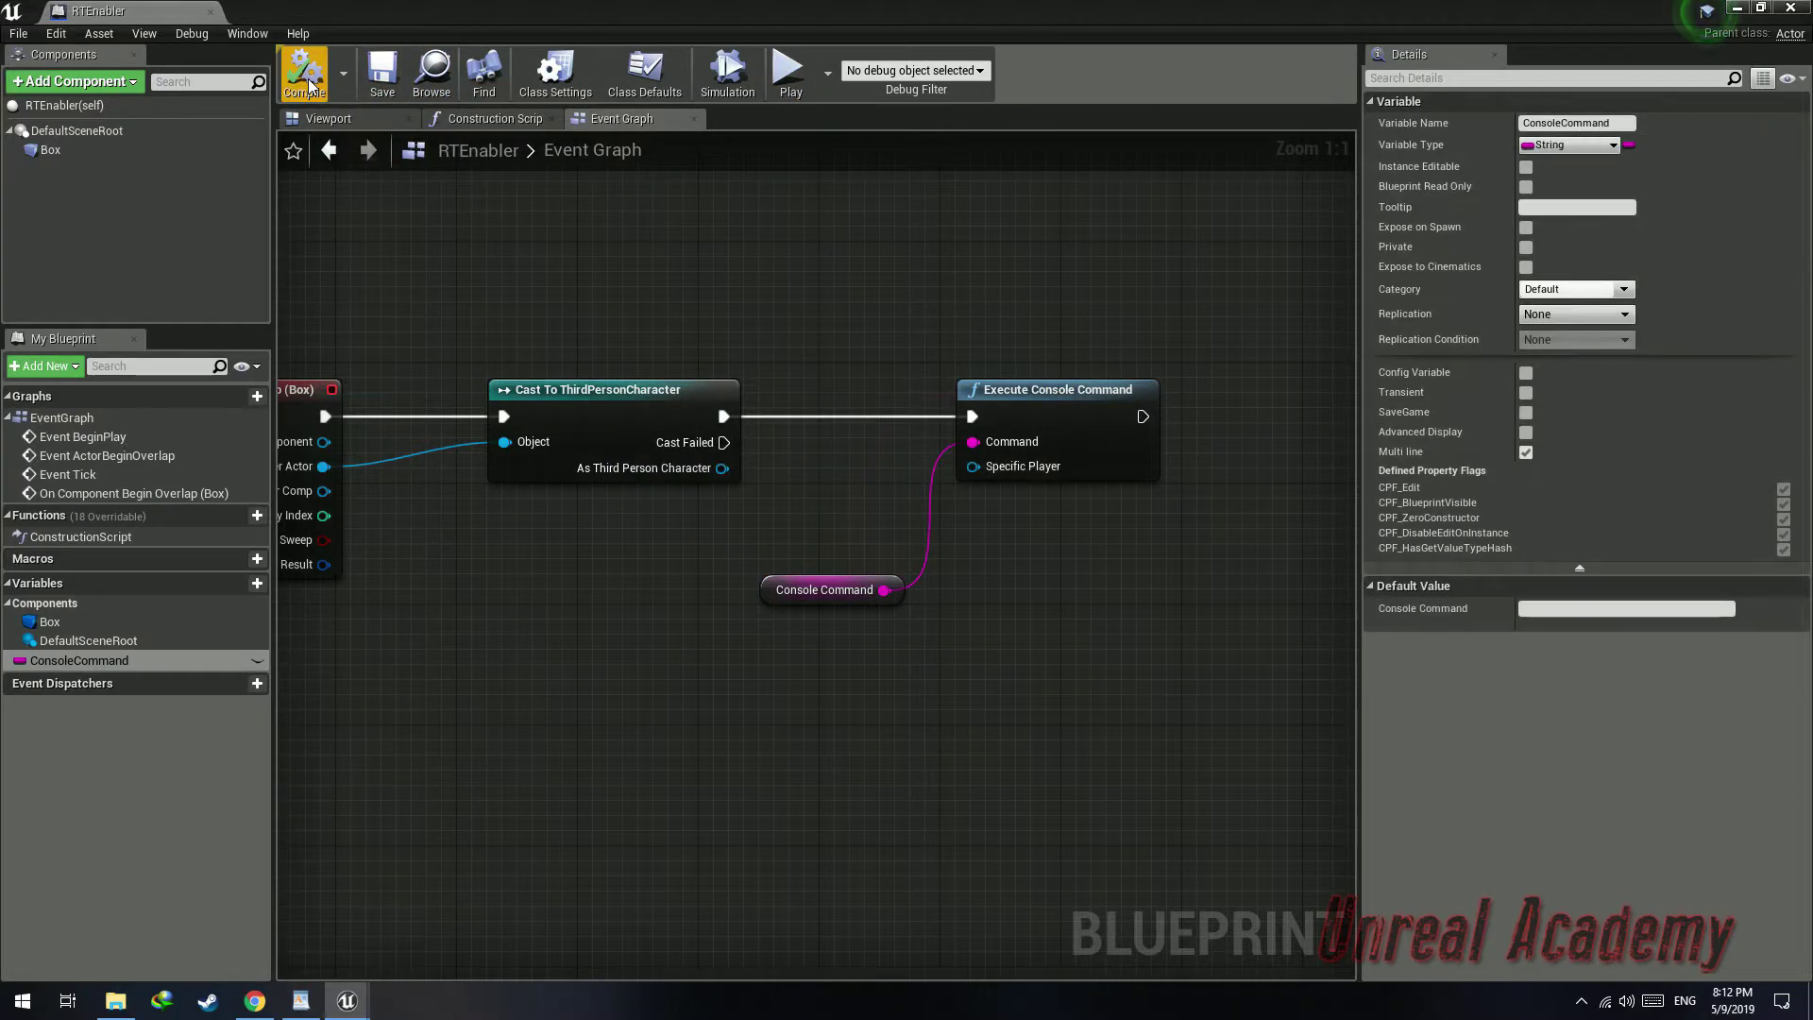
click(257, 660)
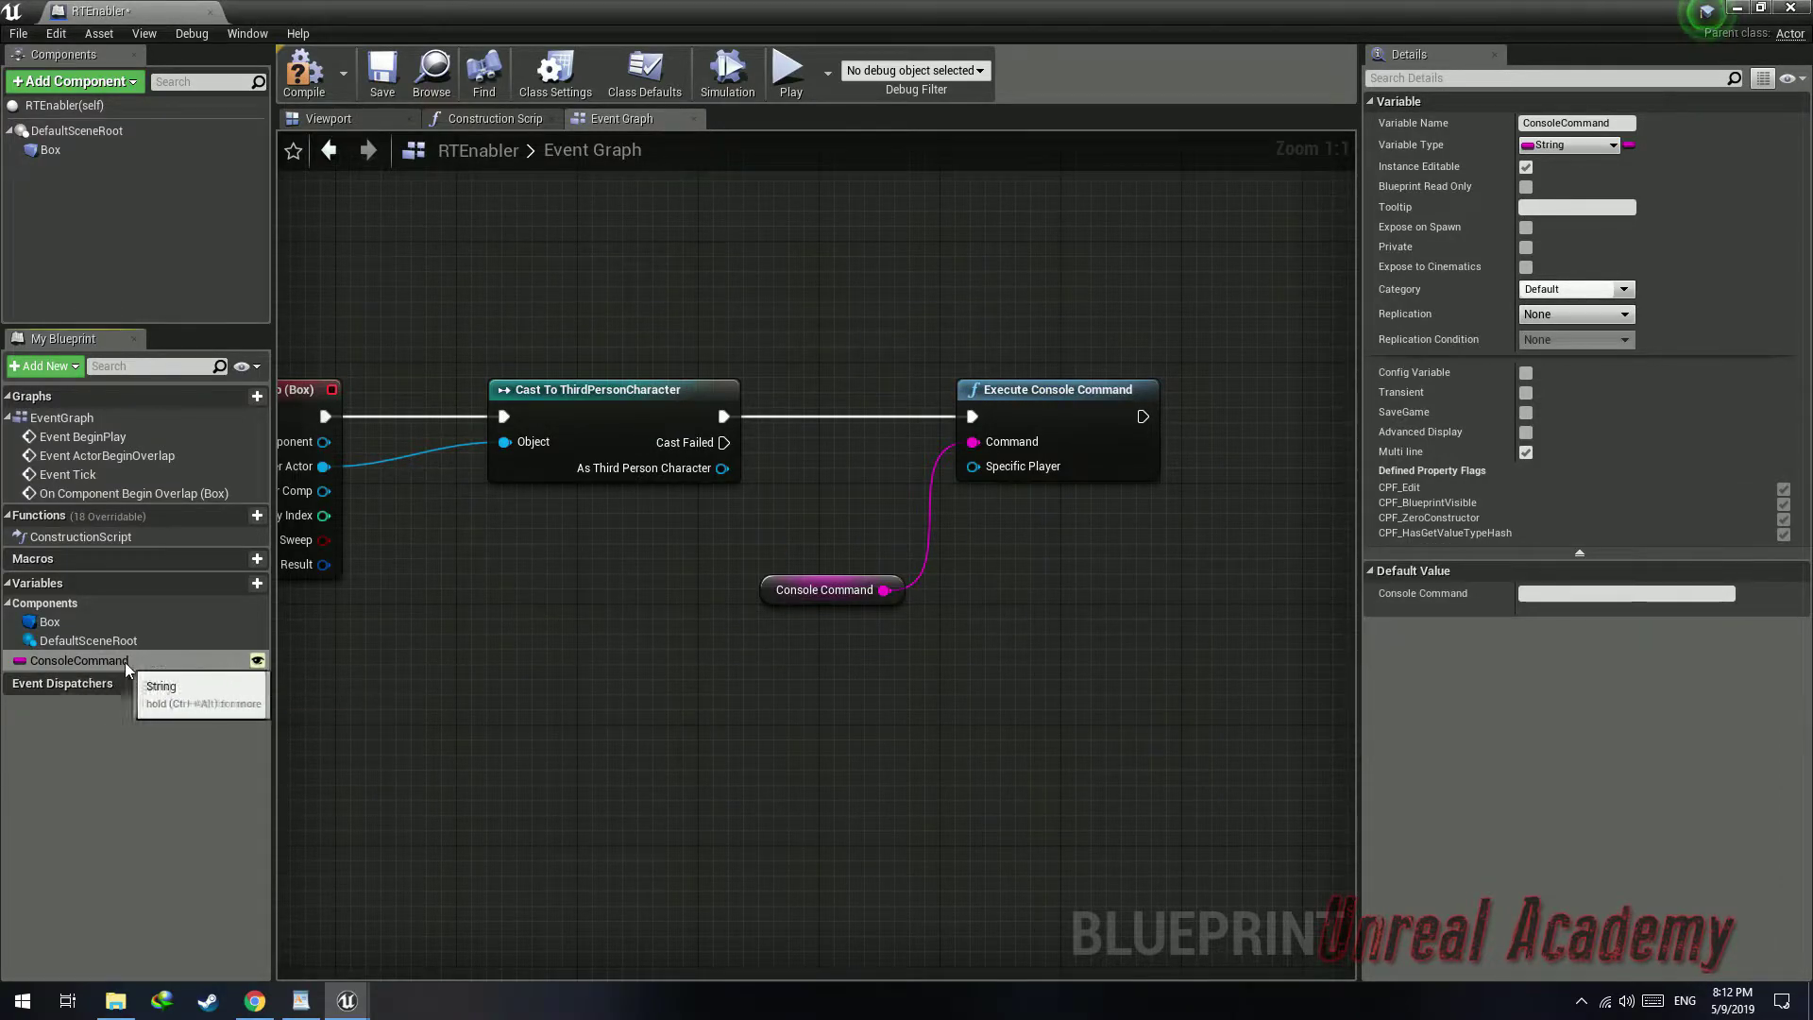
click(305, 76)
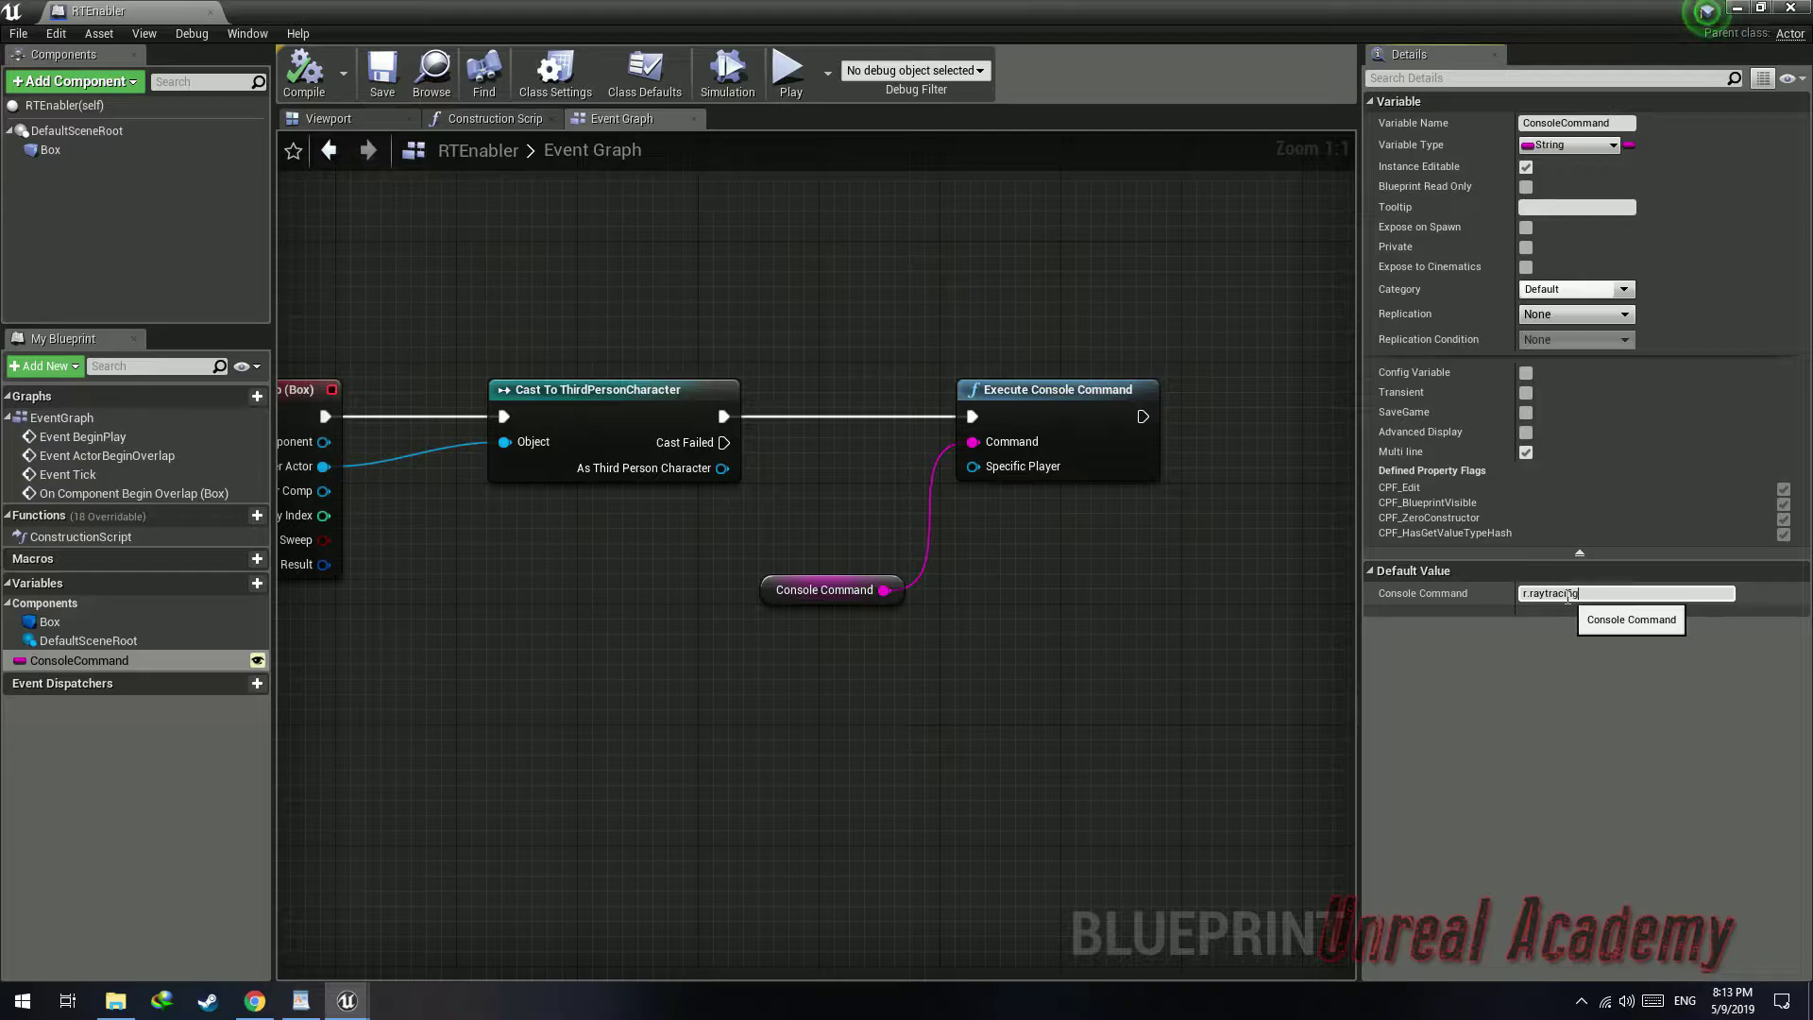
click(1601, 595)
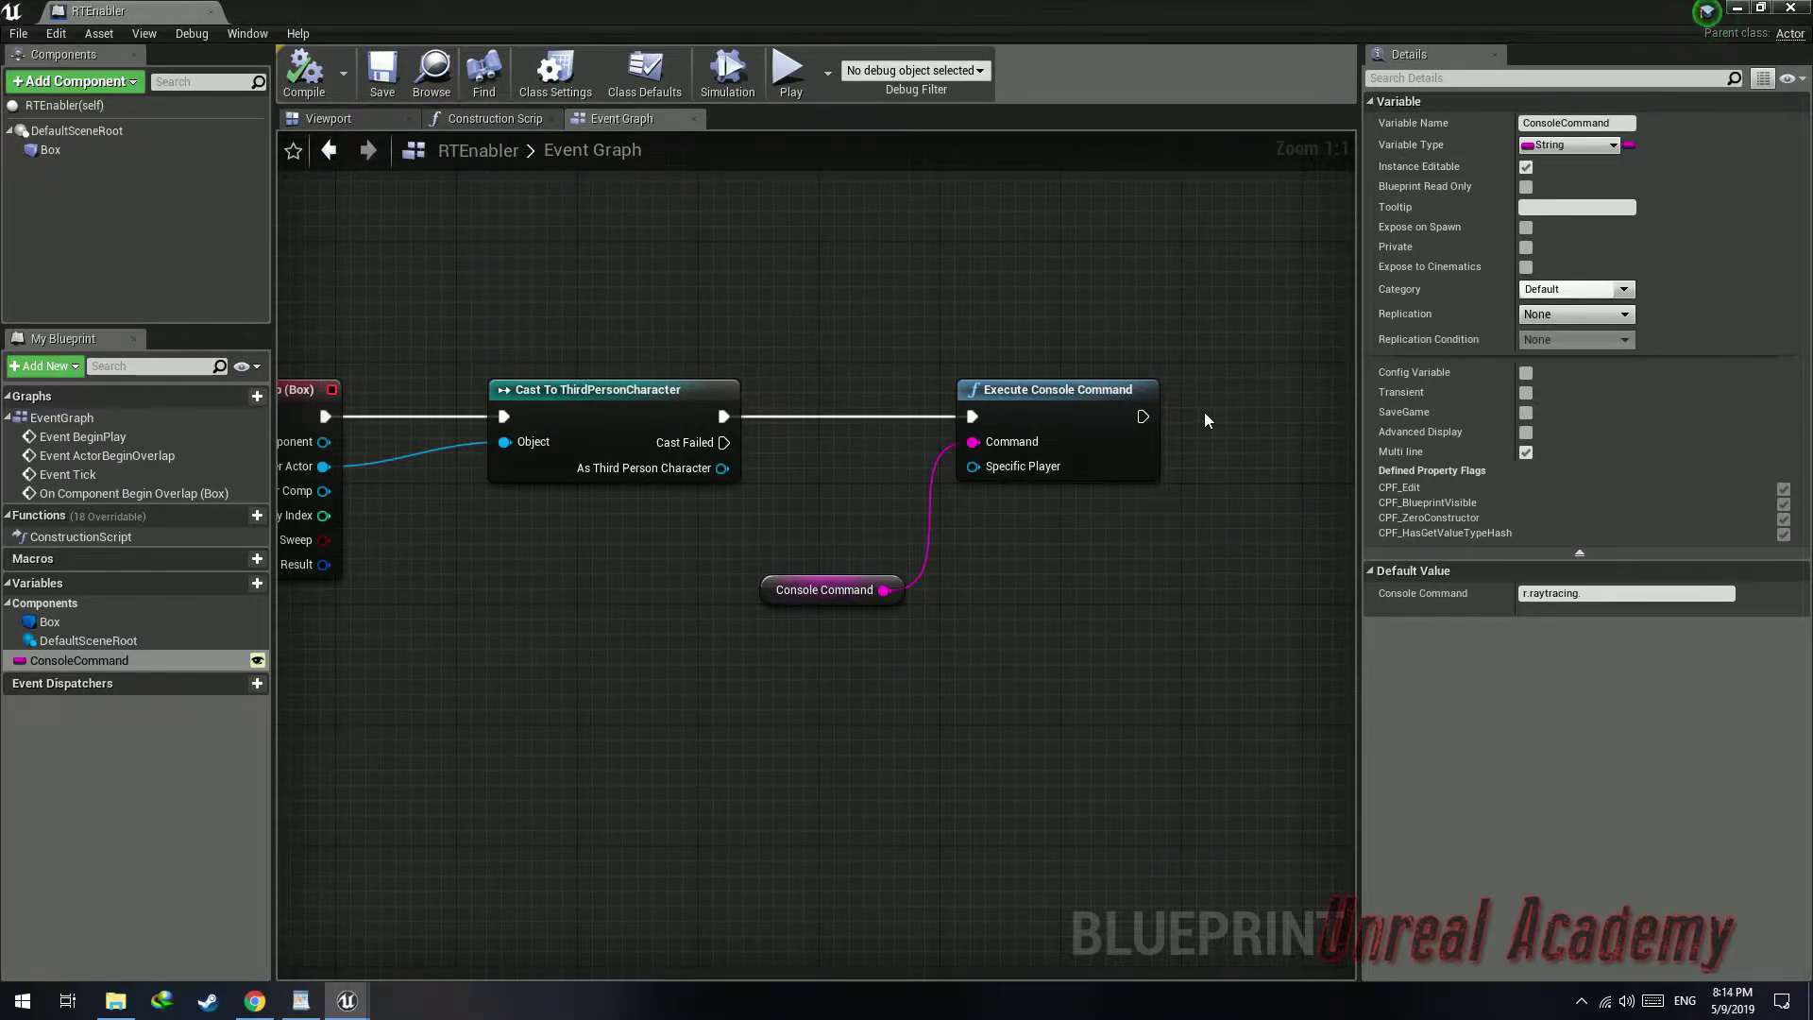
Add a Print String node after the Execute Console Command node
right_drag(1218, 410, 888, 463)
drag(806, 470, 948, 469)
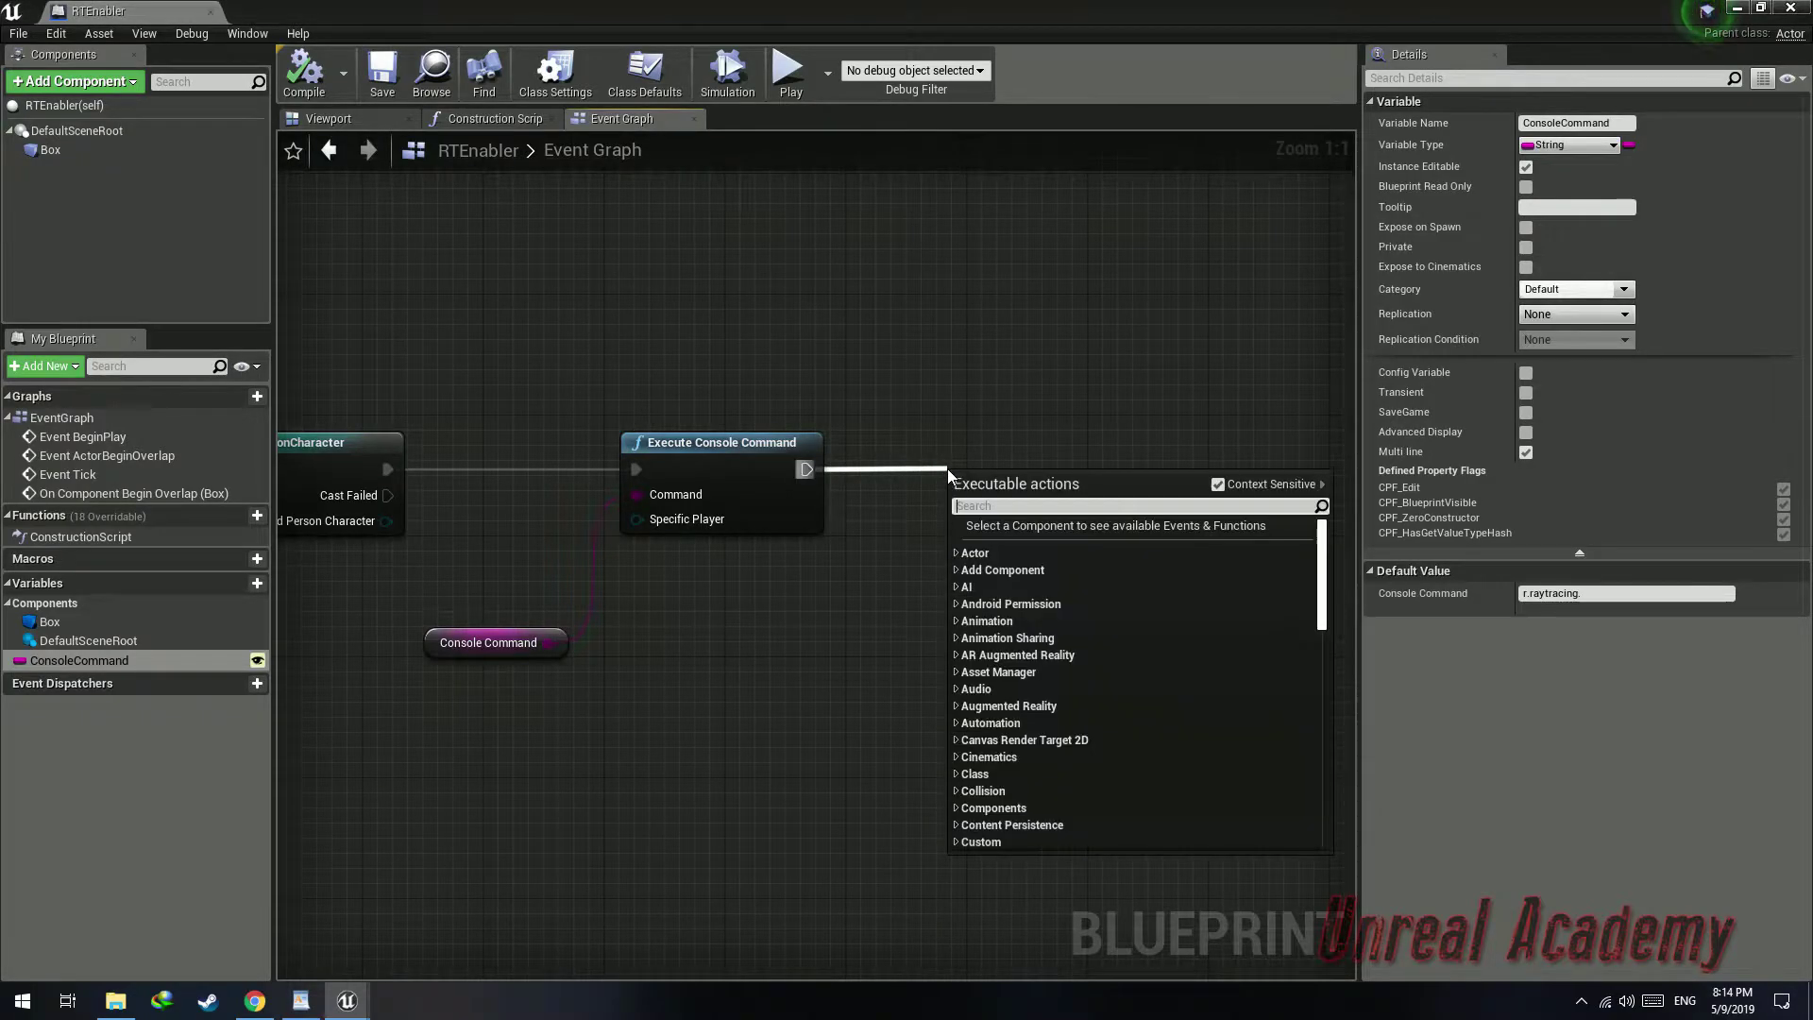
text(print)
key(Return)
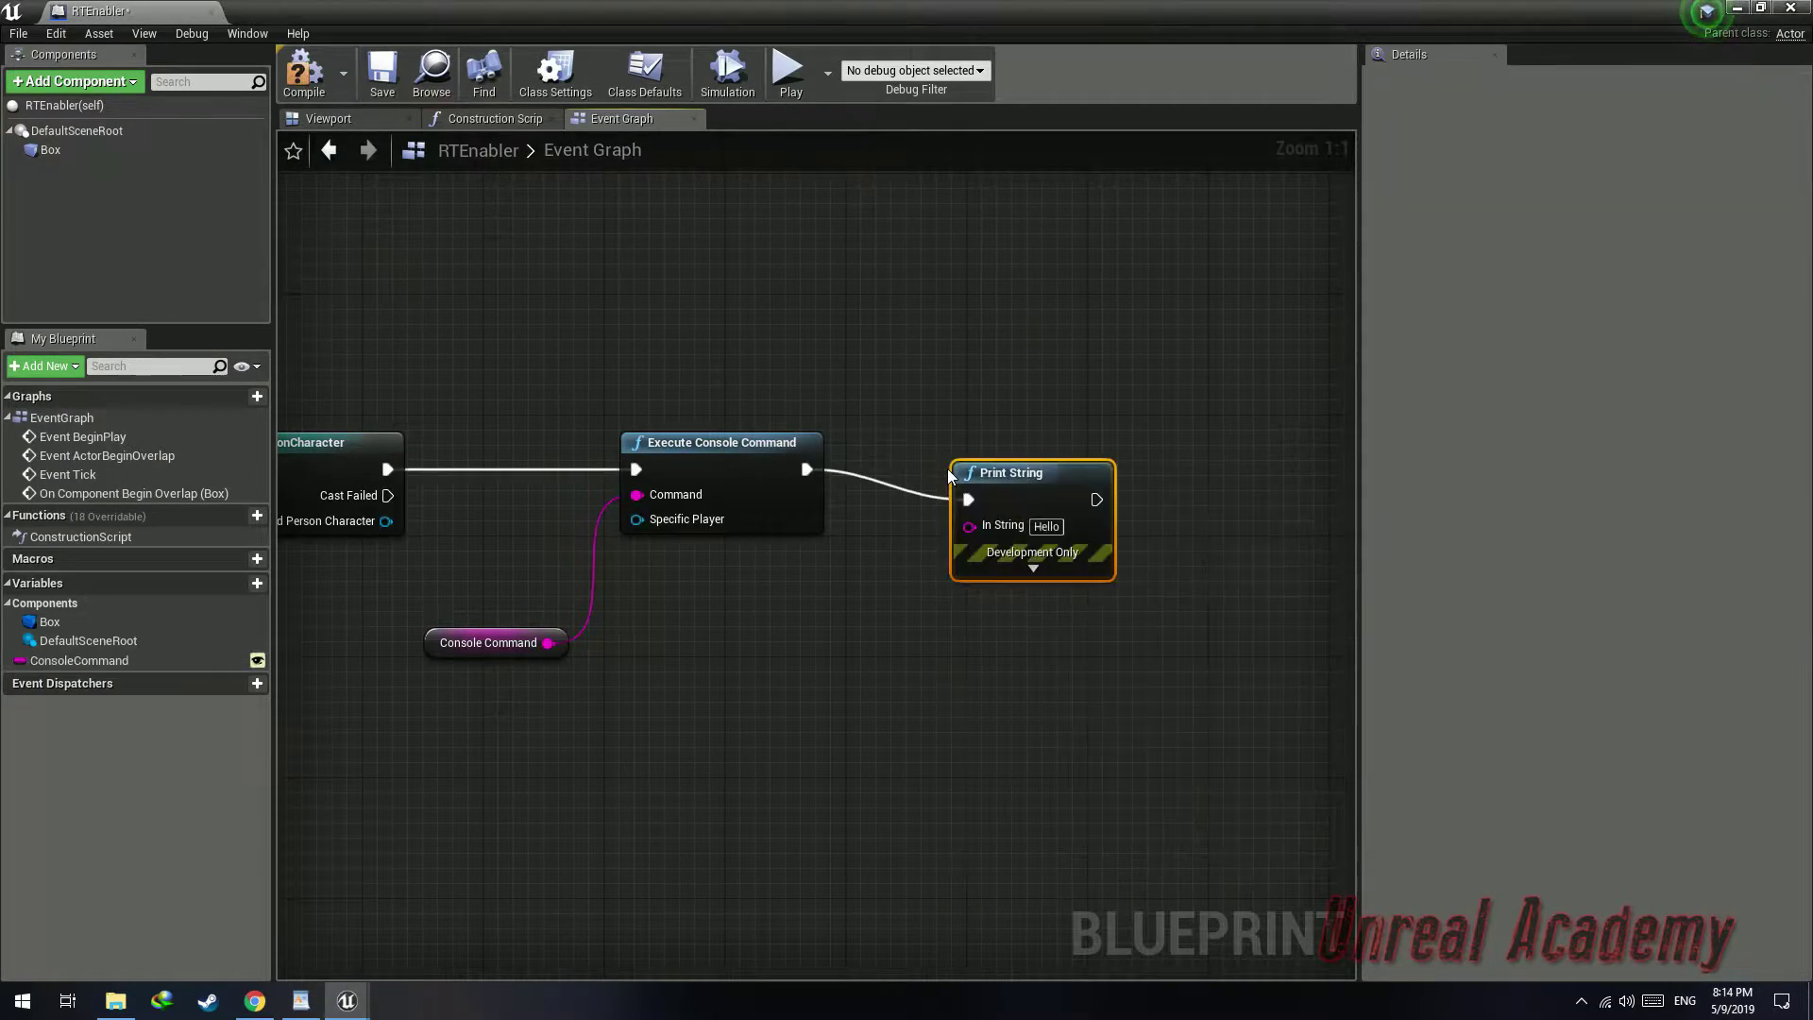
Set the Print String text to Has Executed, then save and close the blueprint editor
text(ON)
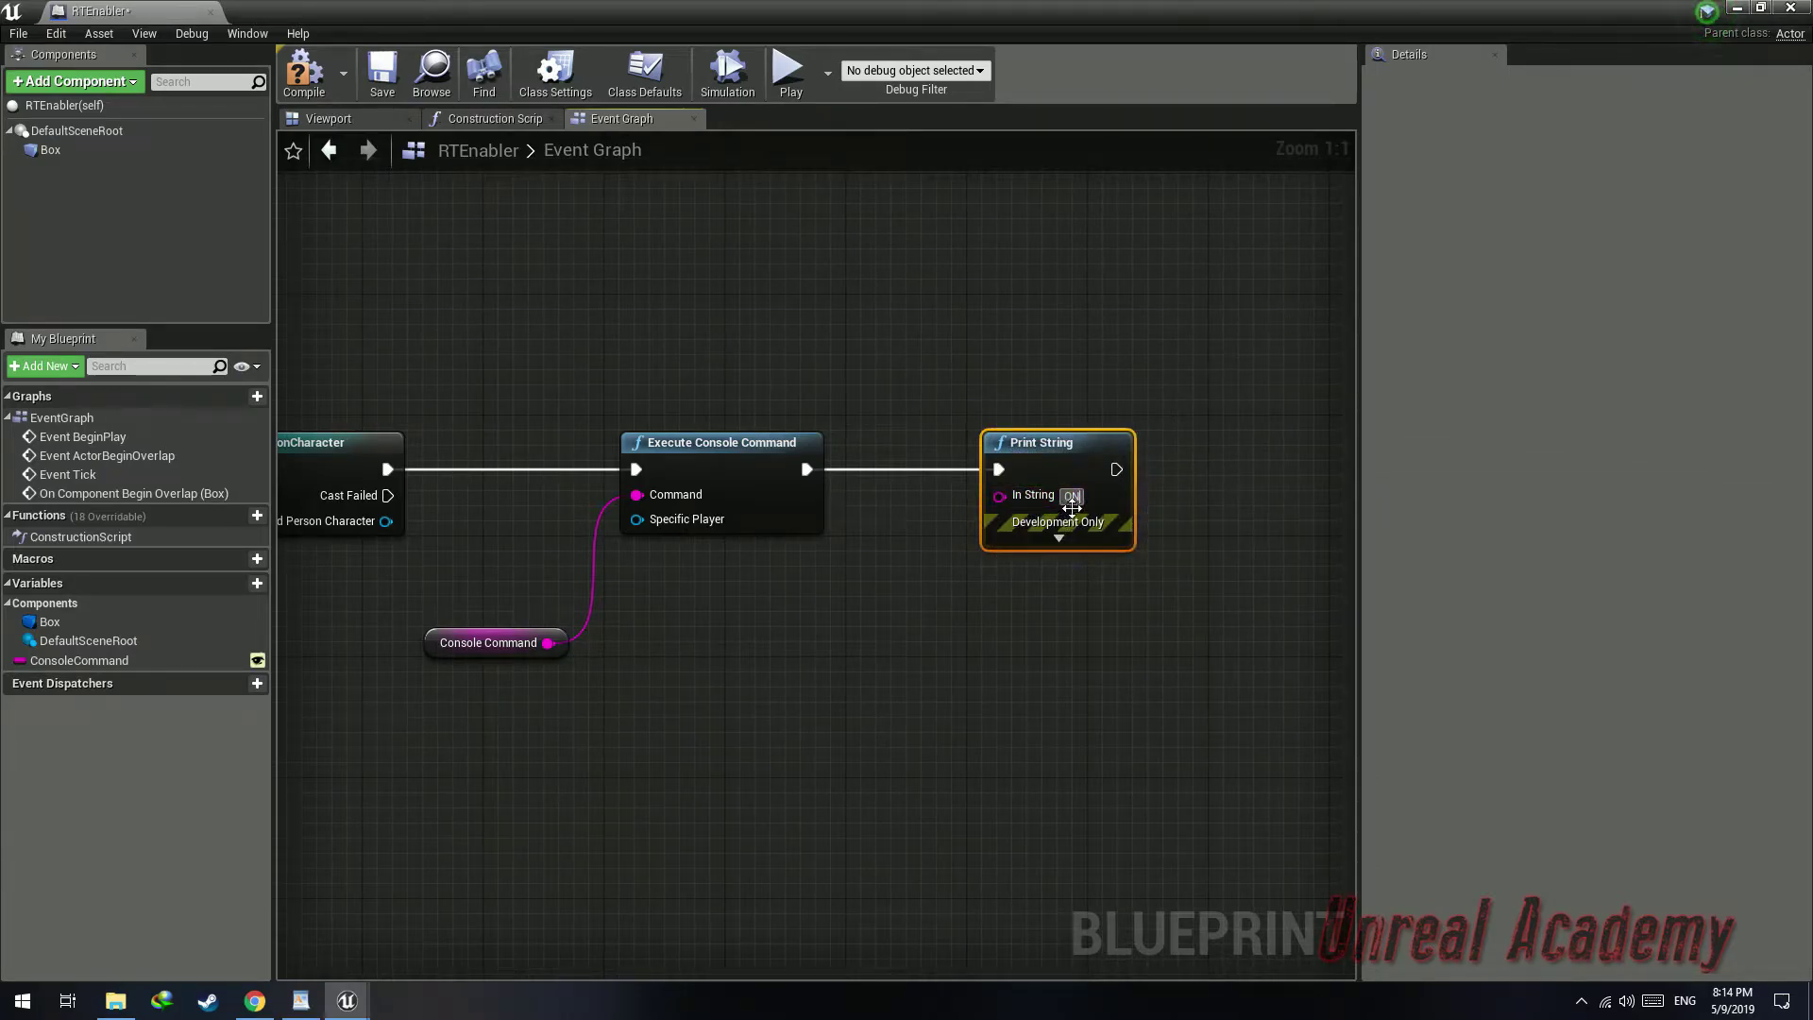
click(1147, 531)
right_drag(595, 386, 665, 367)
click(1145, 481)
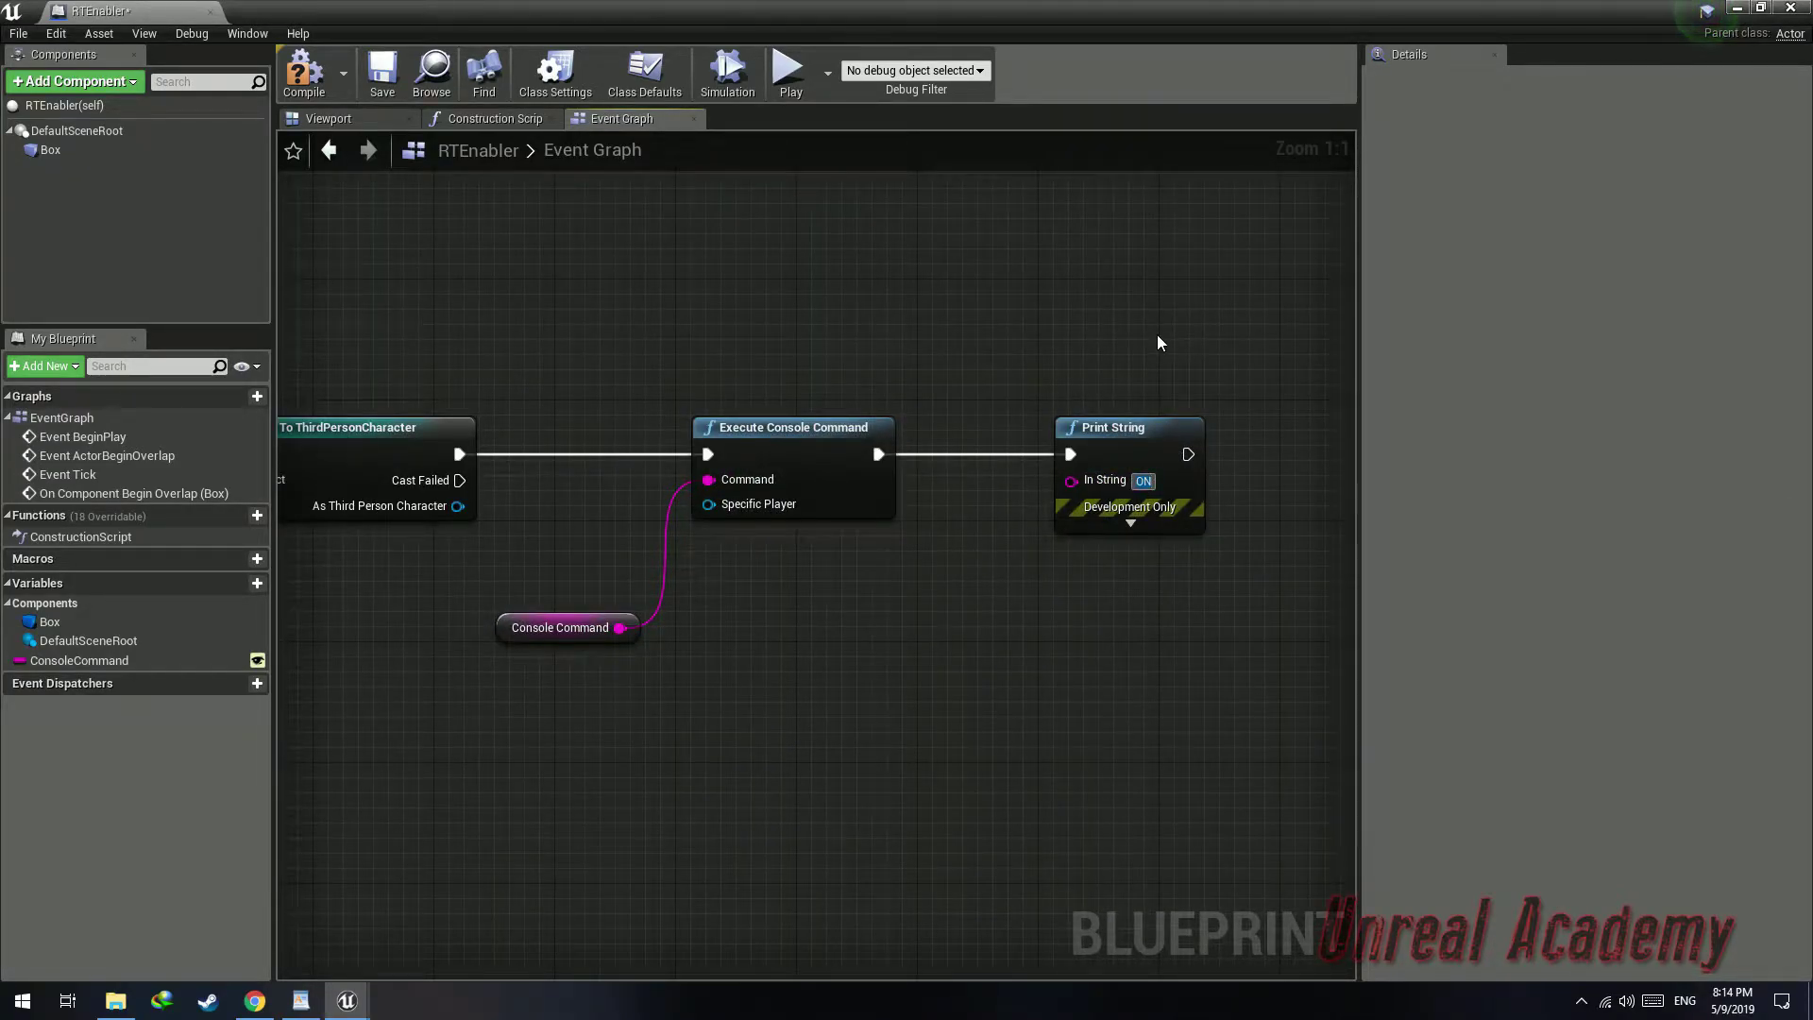
text(Has)
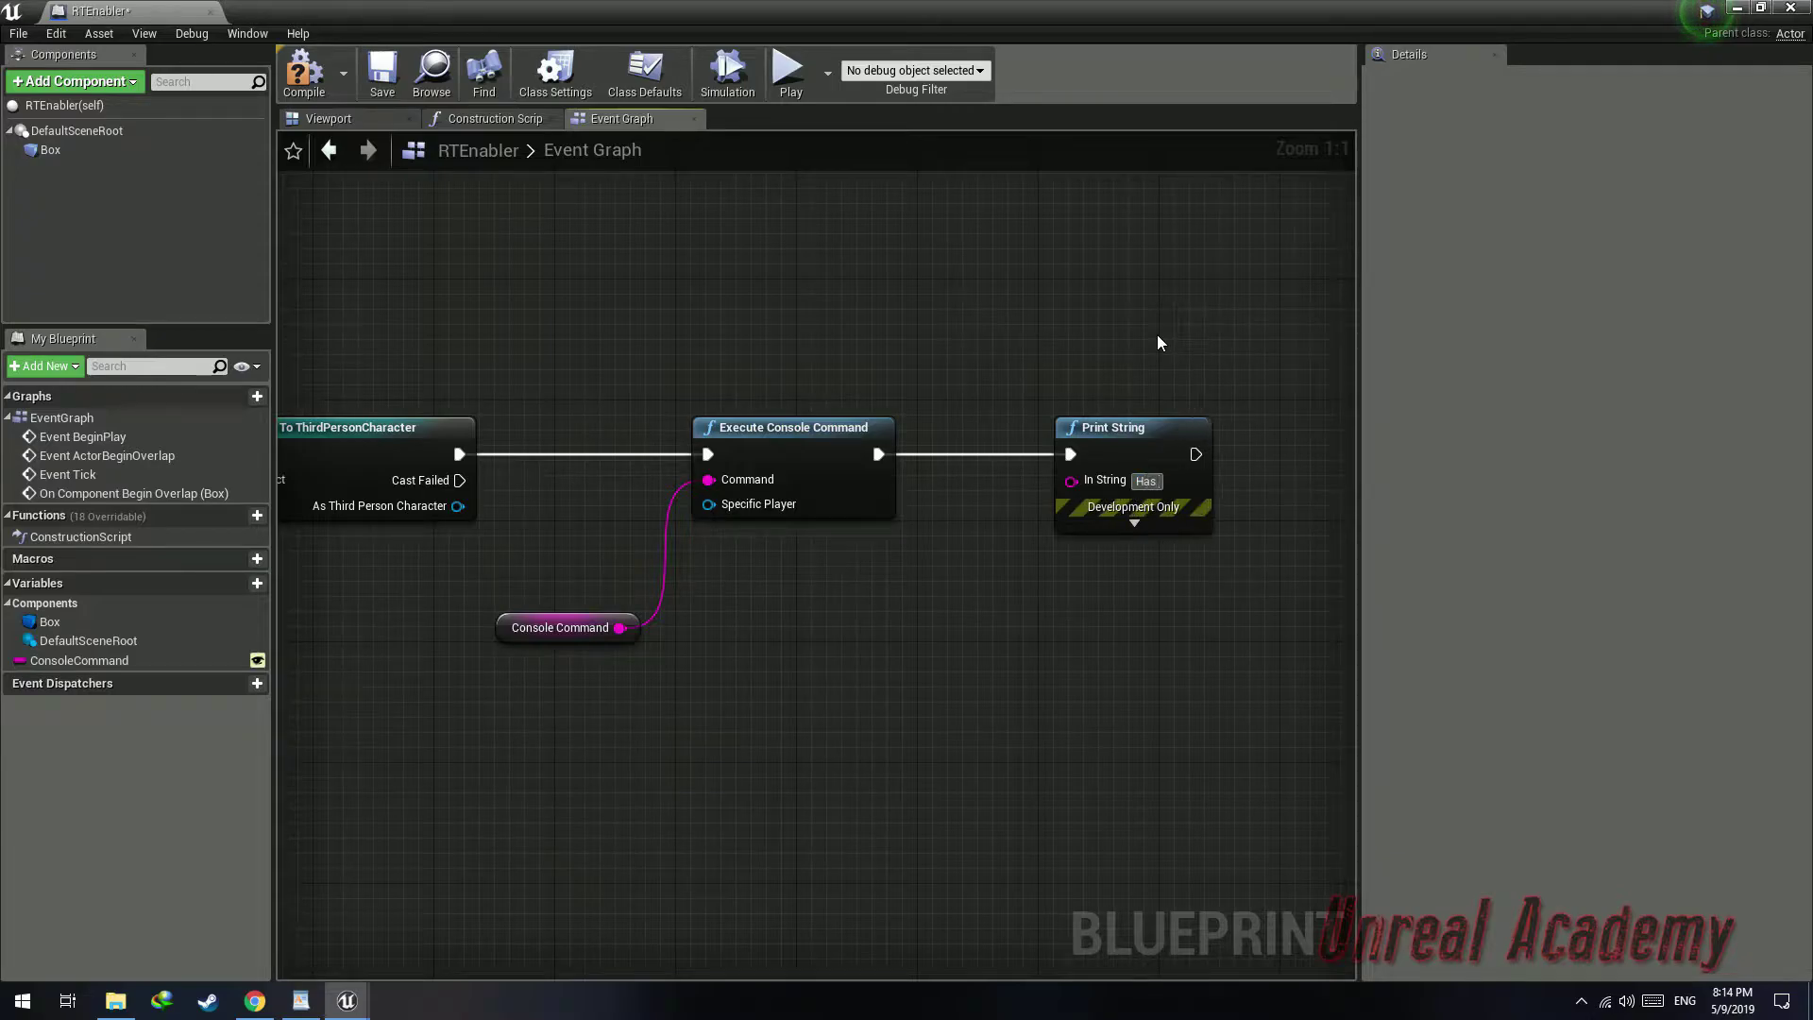
text( Excuted)
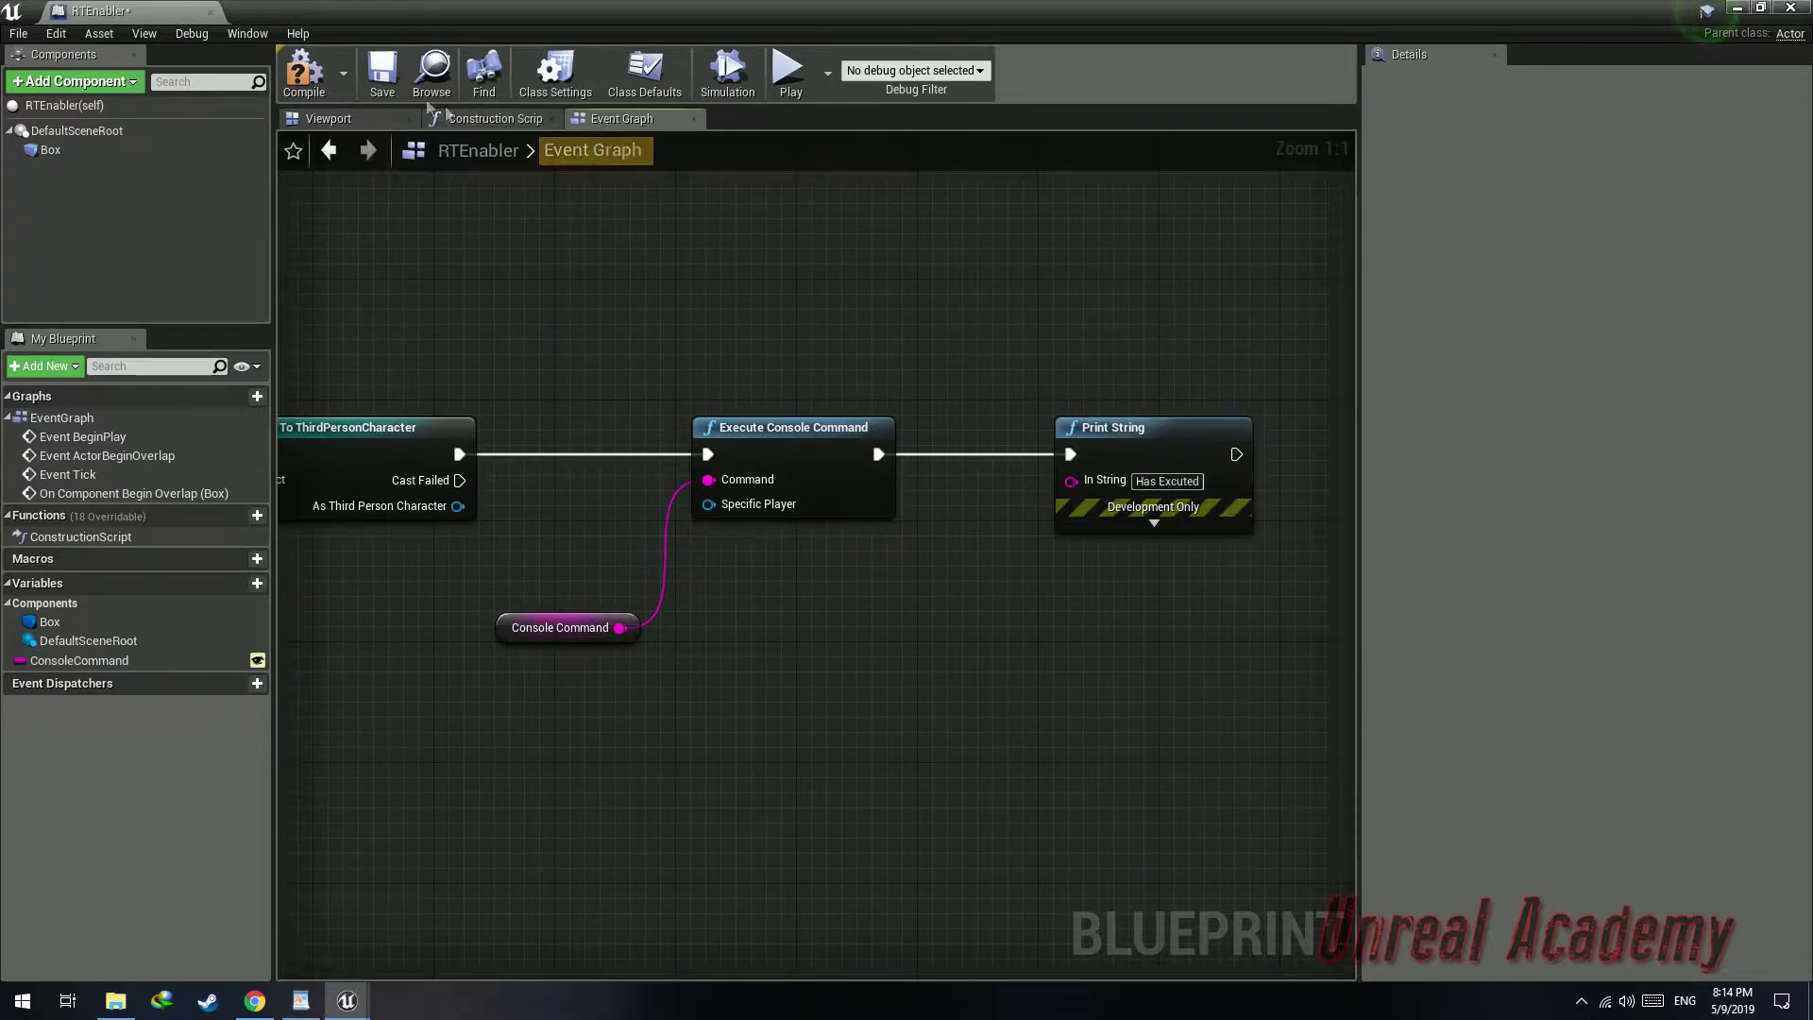
key(ctrl+s)
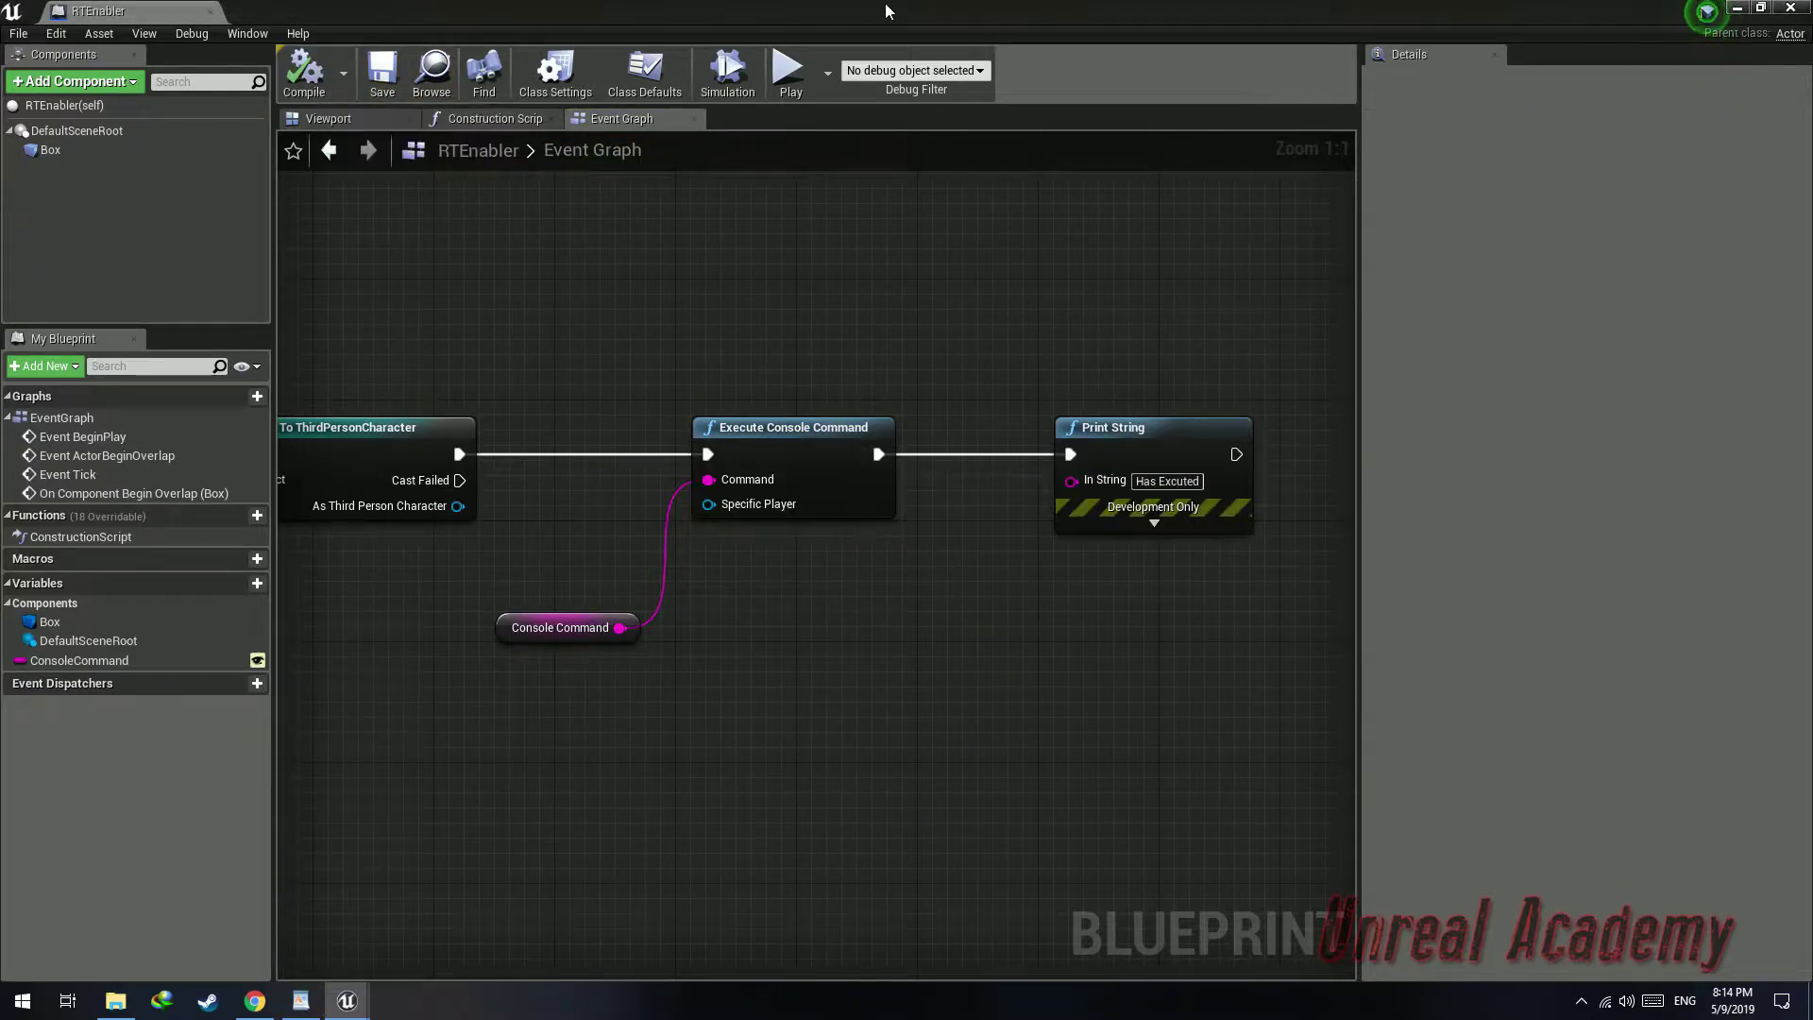
click(1791, 9)
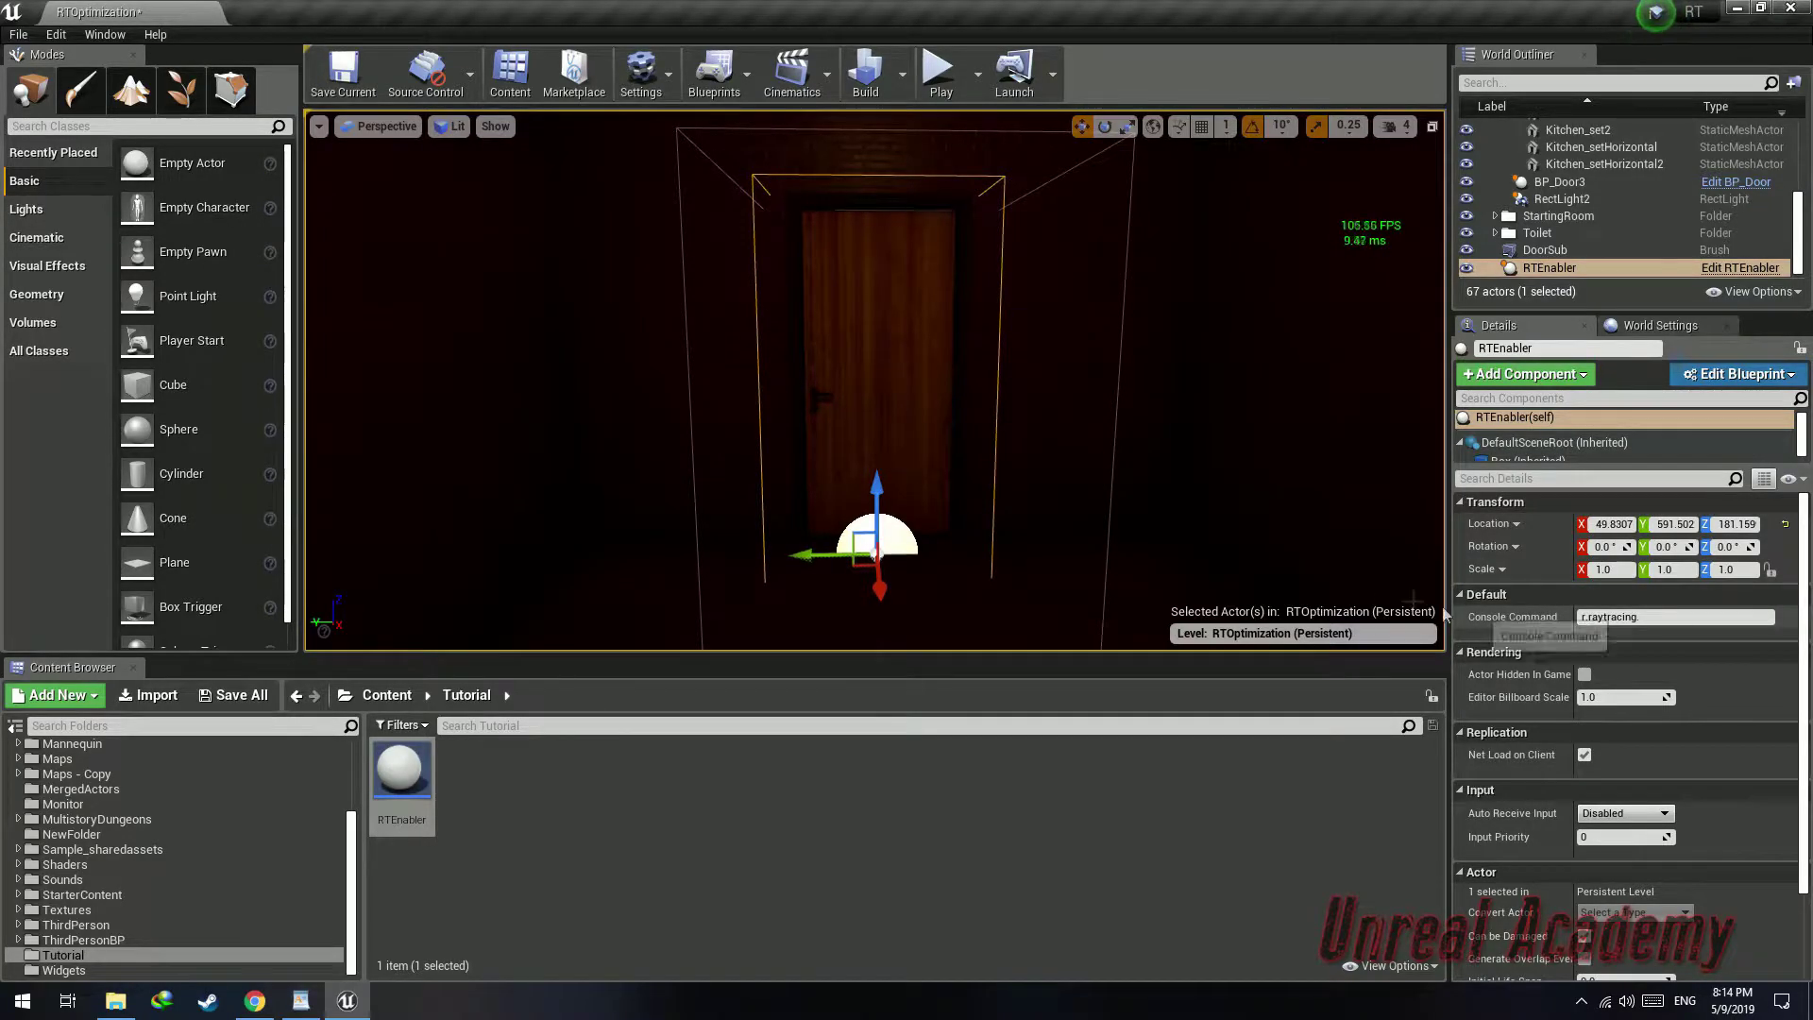
Set the placed RTEnabler's Console Command to r.raytracing.ambientocclusion 1, save all, and play the level
right_drag(1016, 498, 491, 458)
key(w)
key(s)
key(w)
key(f)
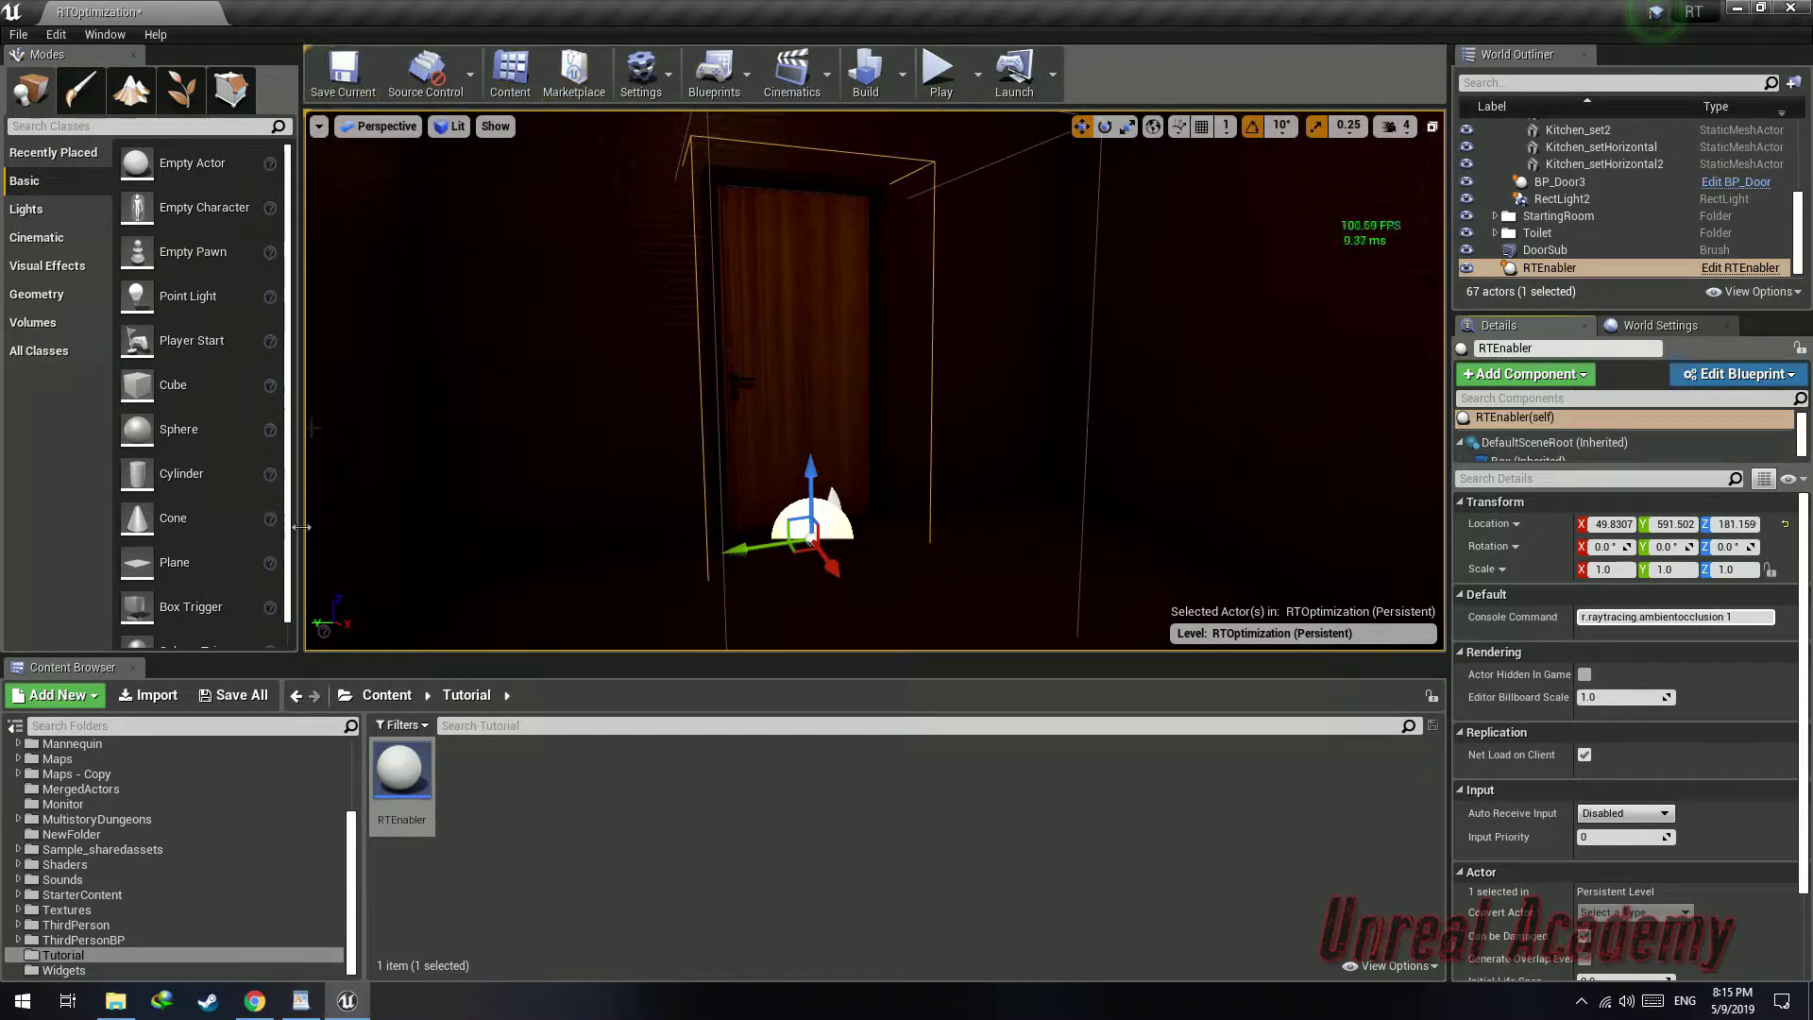
click(251, 697)
click(1078, 676)
right_drag(912, 423, 897, 388)
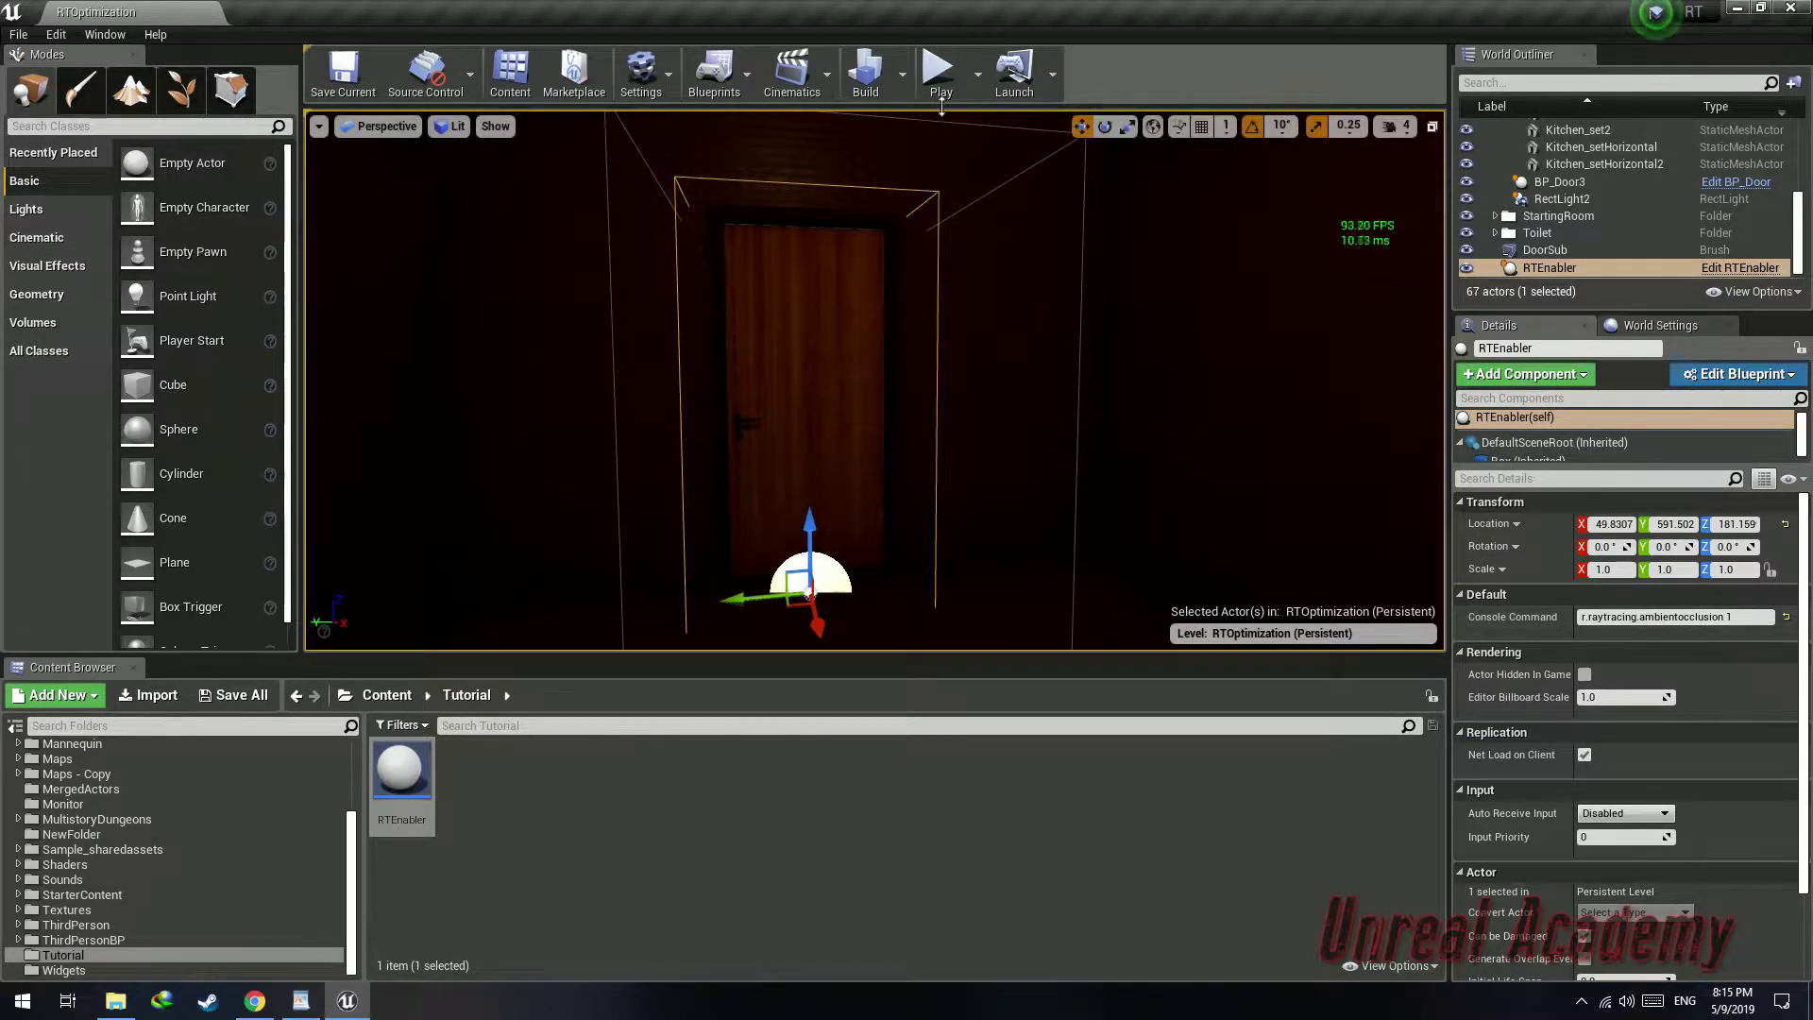
click(939, 73)
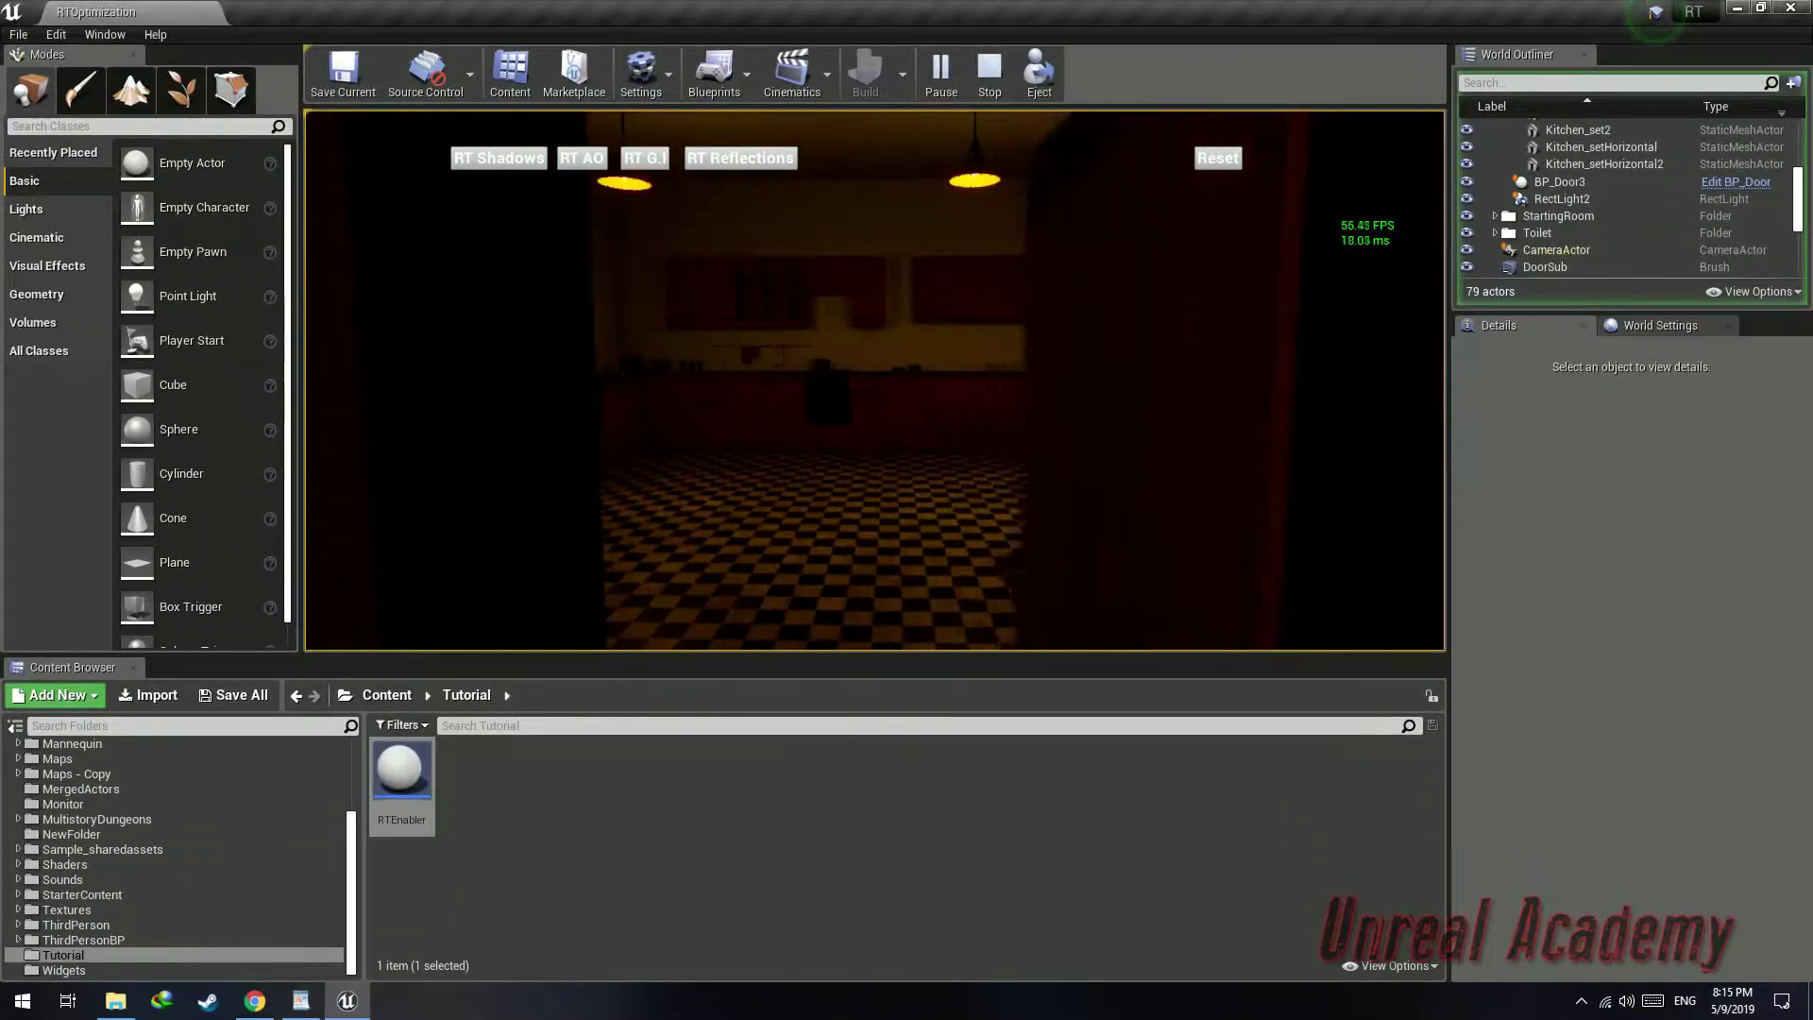
Stop the play session and move the placed RTEnabler box slightly along X toward the doorway
key(Escape)
key(s)
right_drag(740, 514, 777, 543)
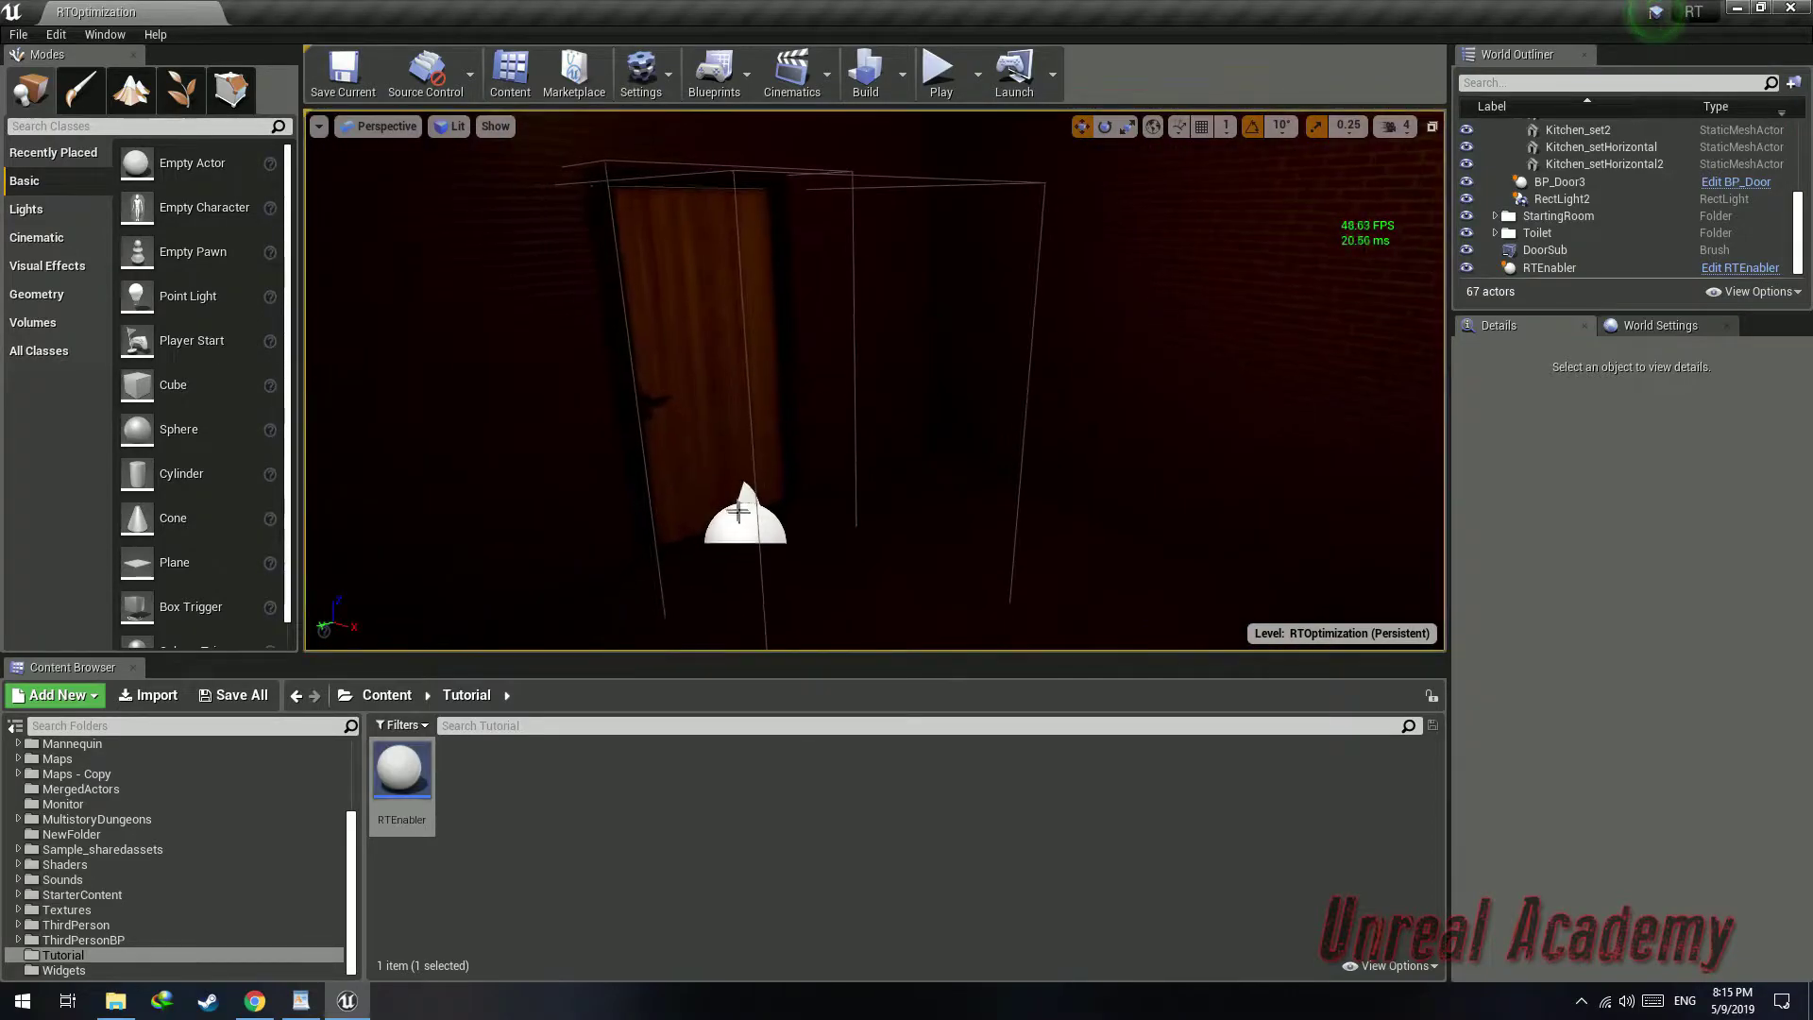
click(743, 498)
click(753, 498)
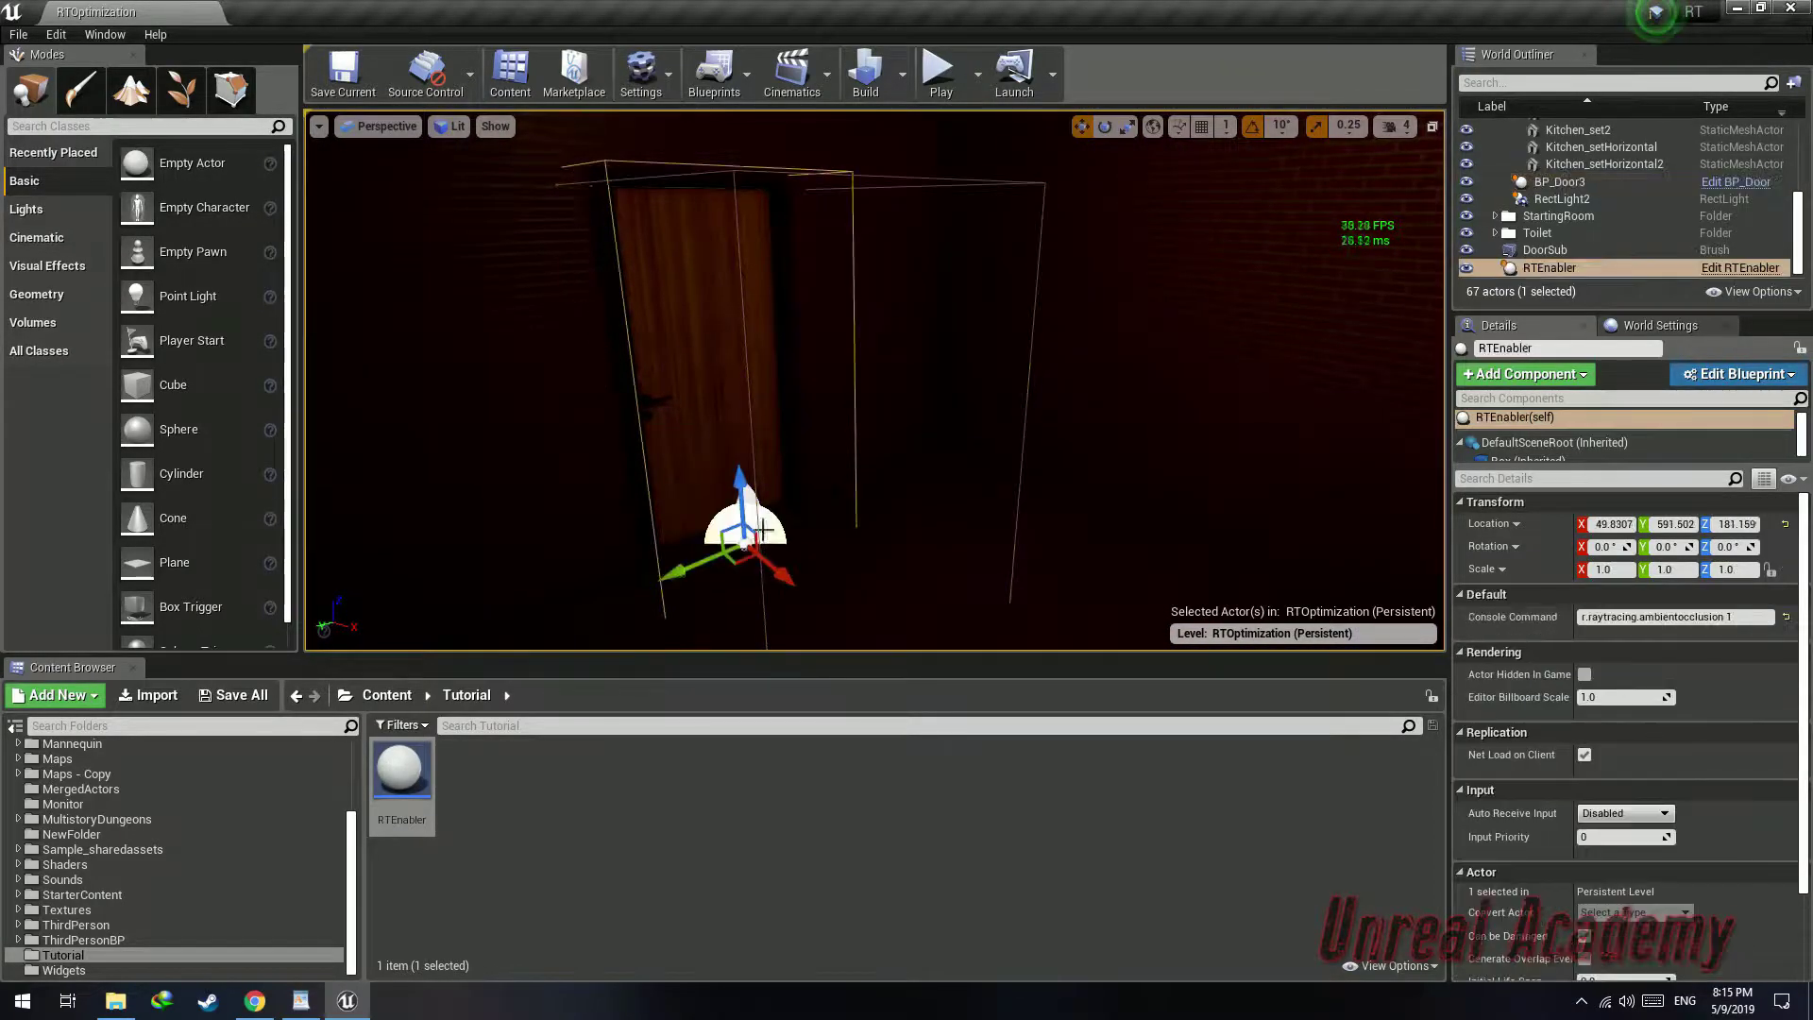
drag(767, 557, 710, 546)
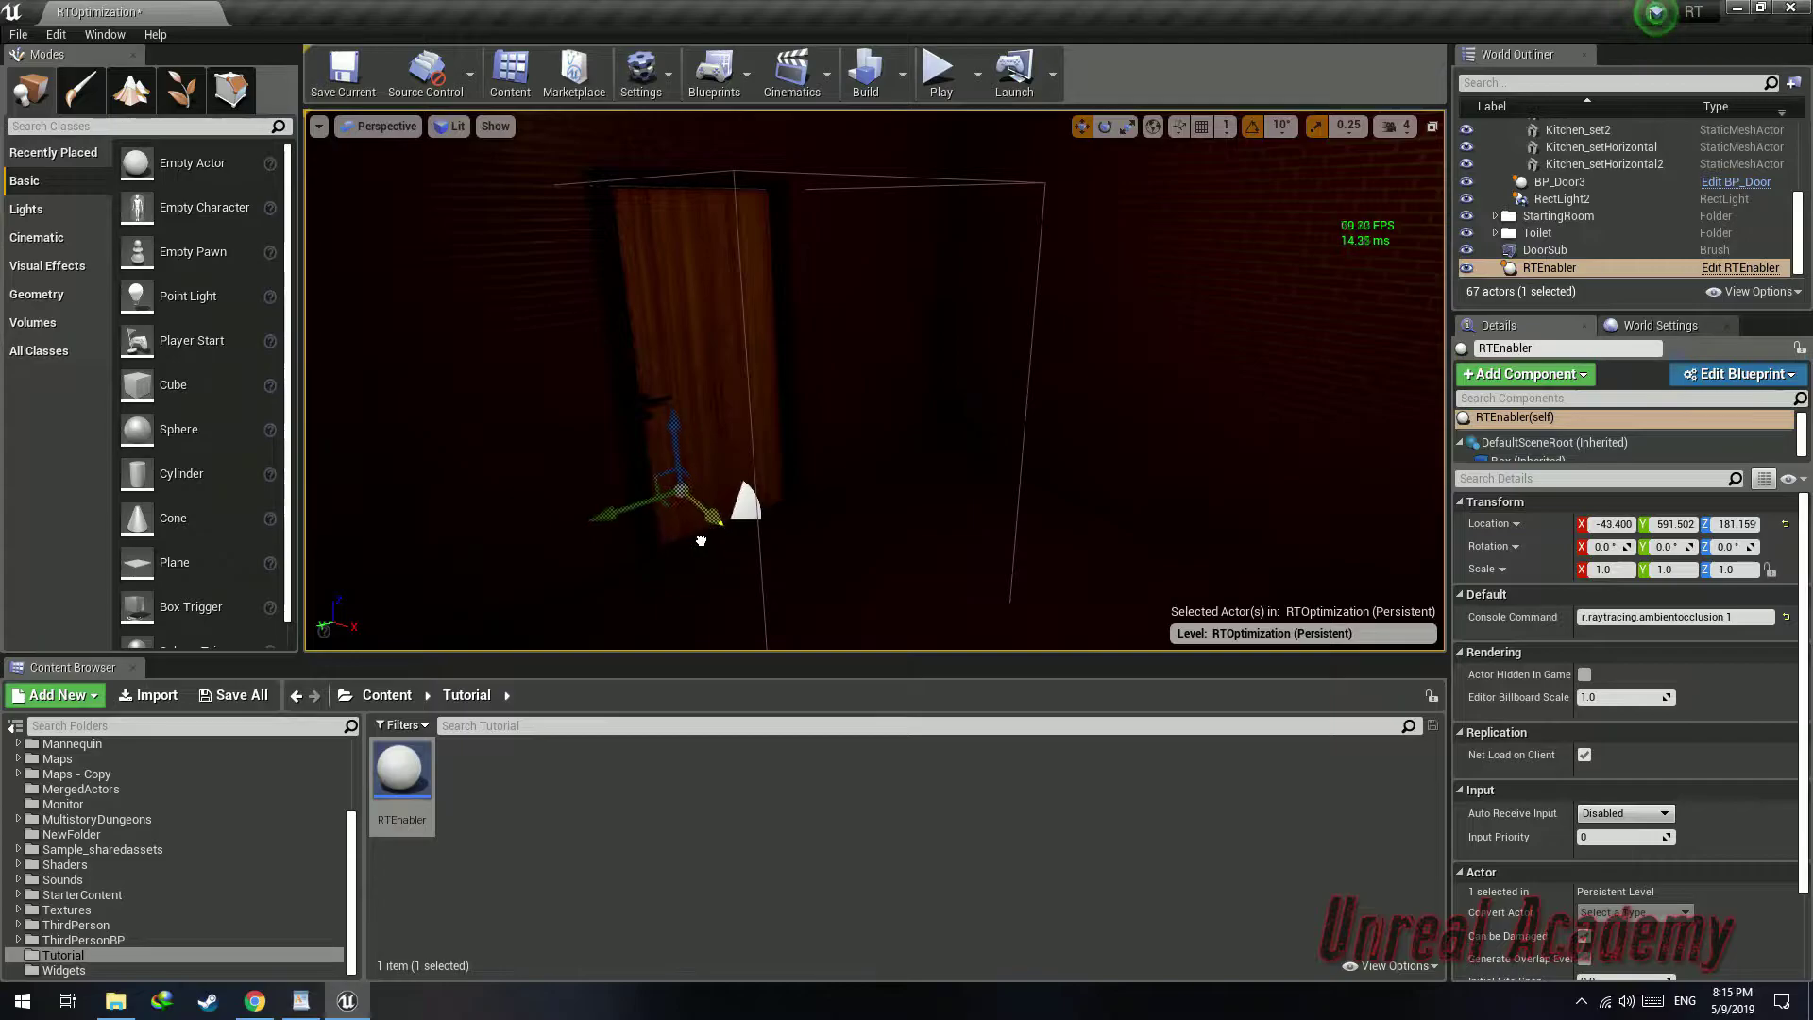
Play the level and walk through the RTEnabler trigger to test it, then stop playing
click(939, 72)
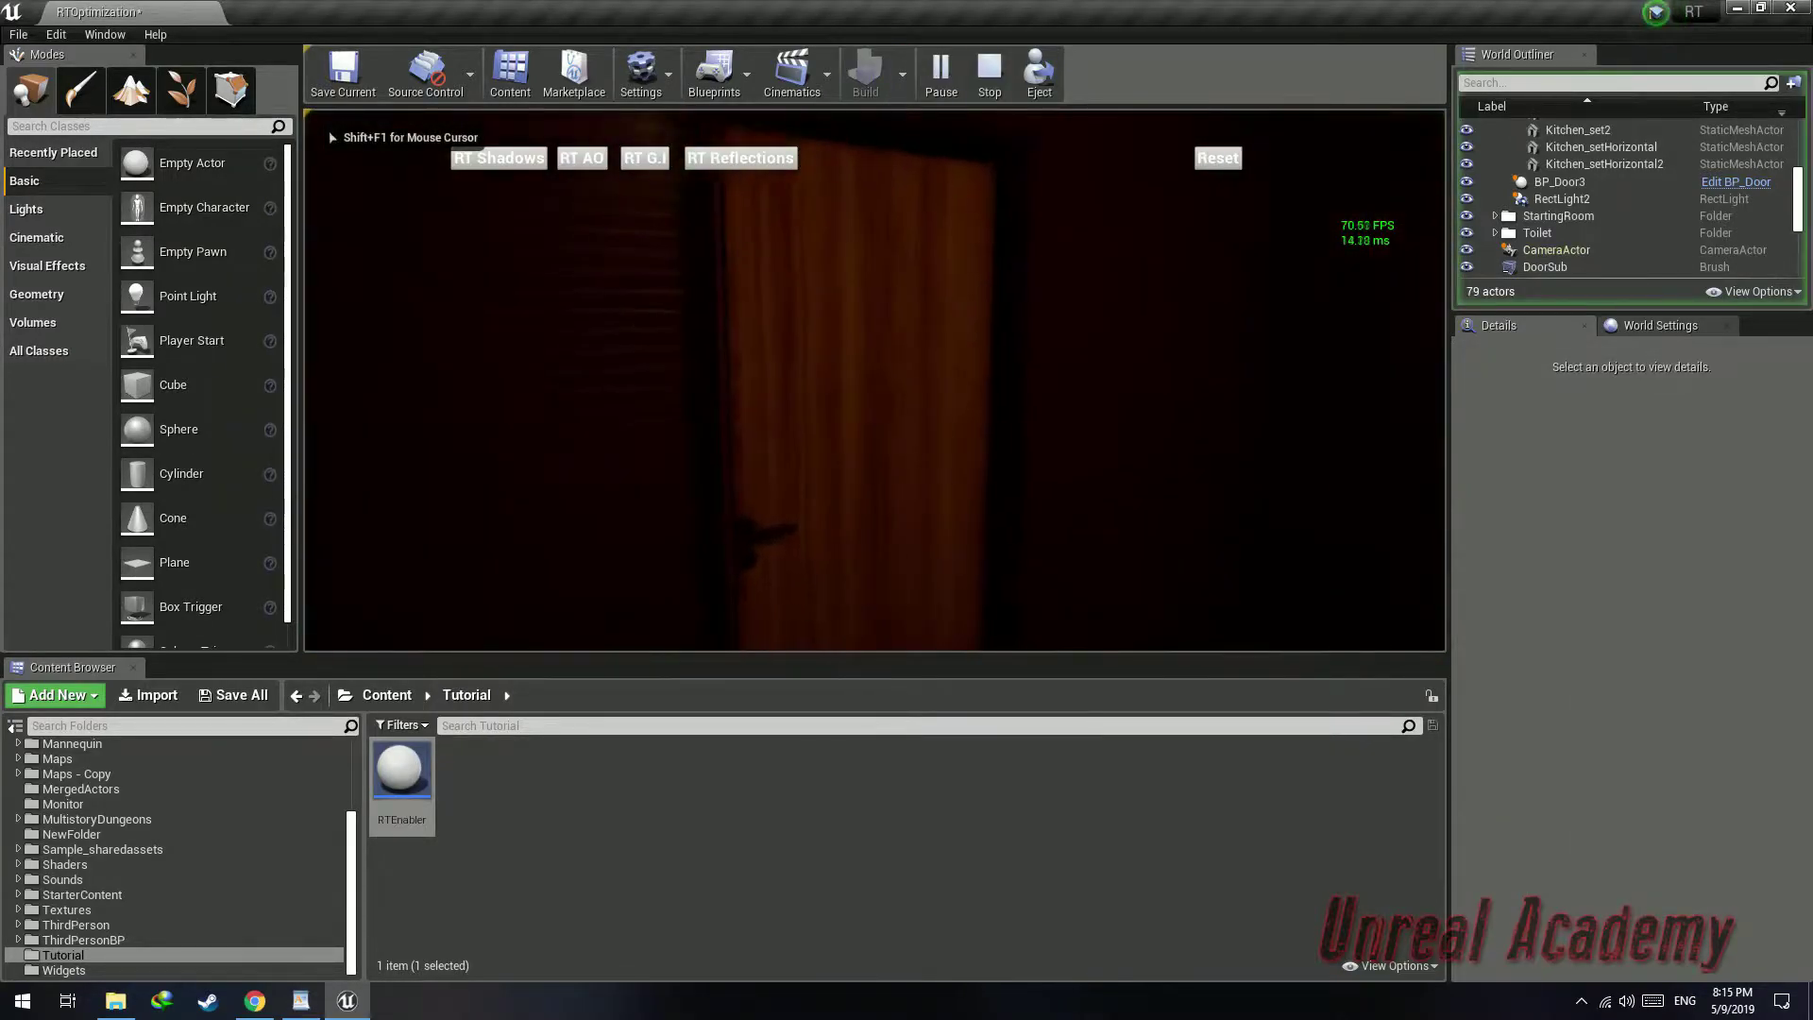
key(s)
key(w)
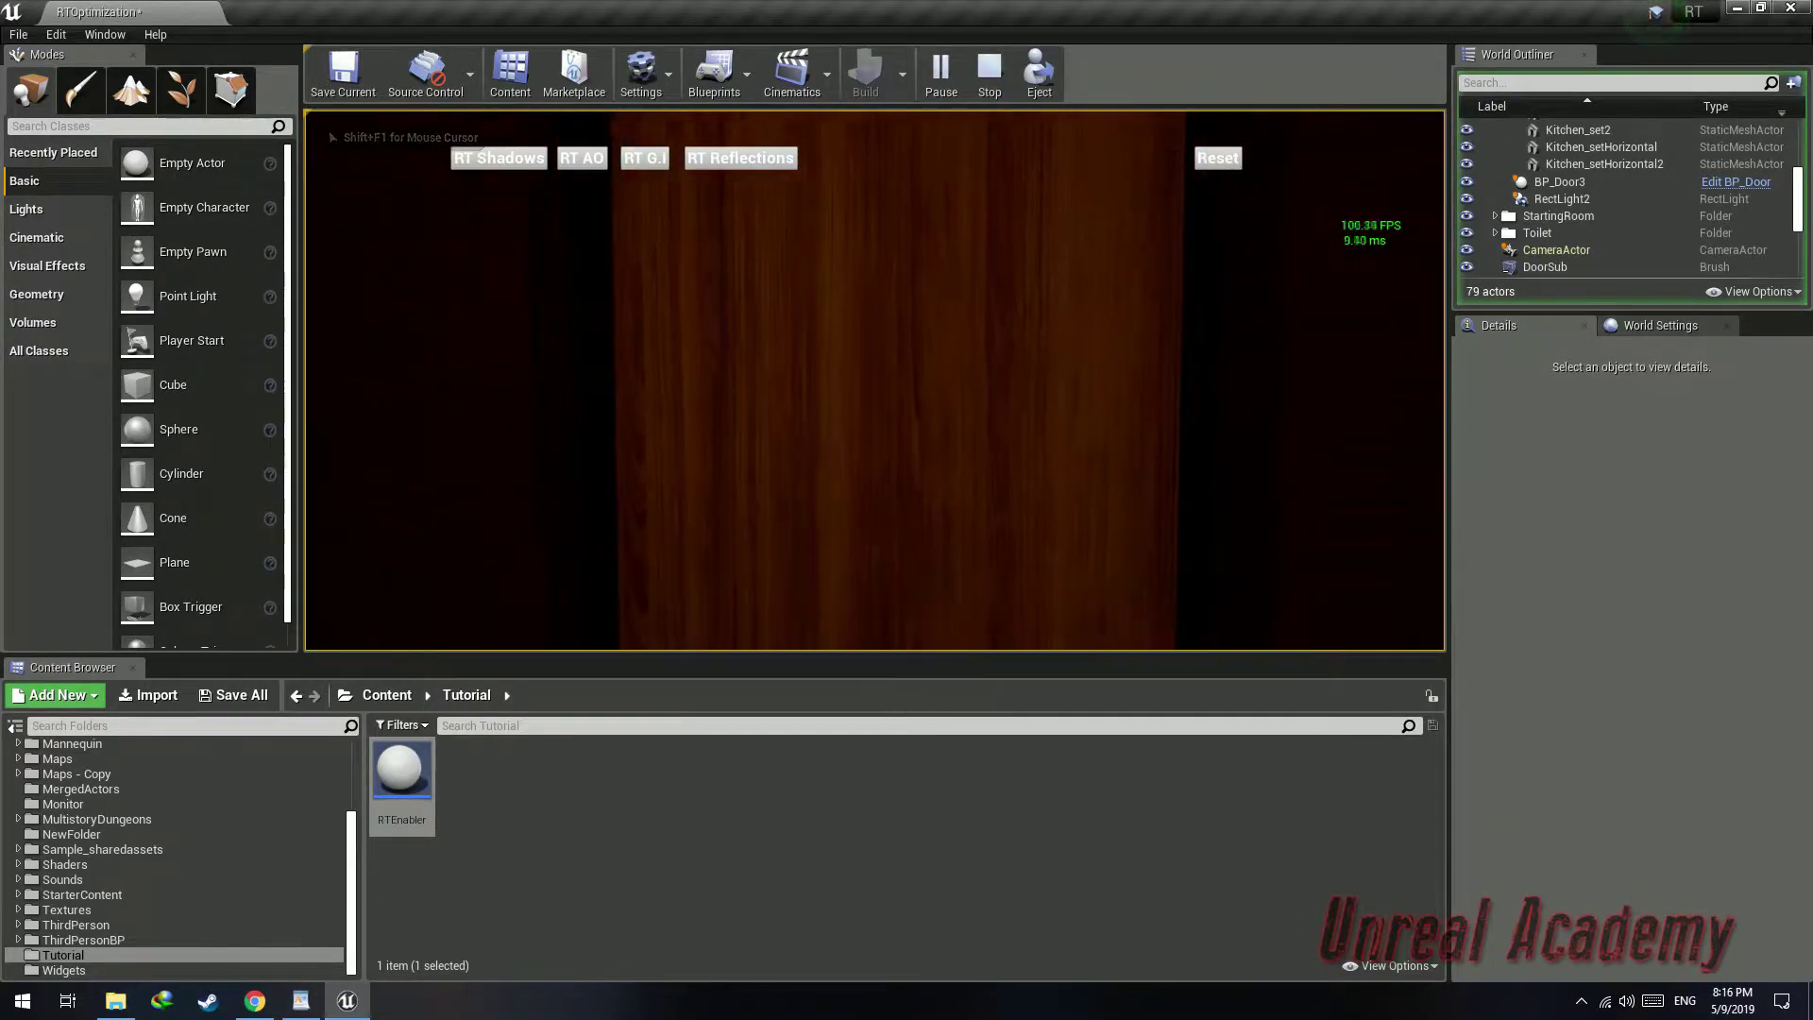
key(e)
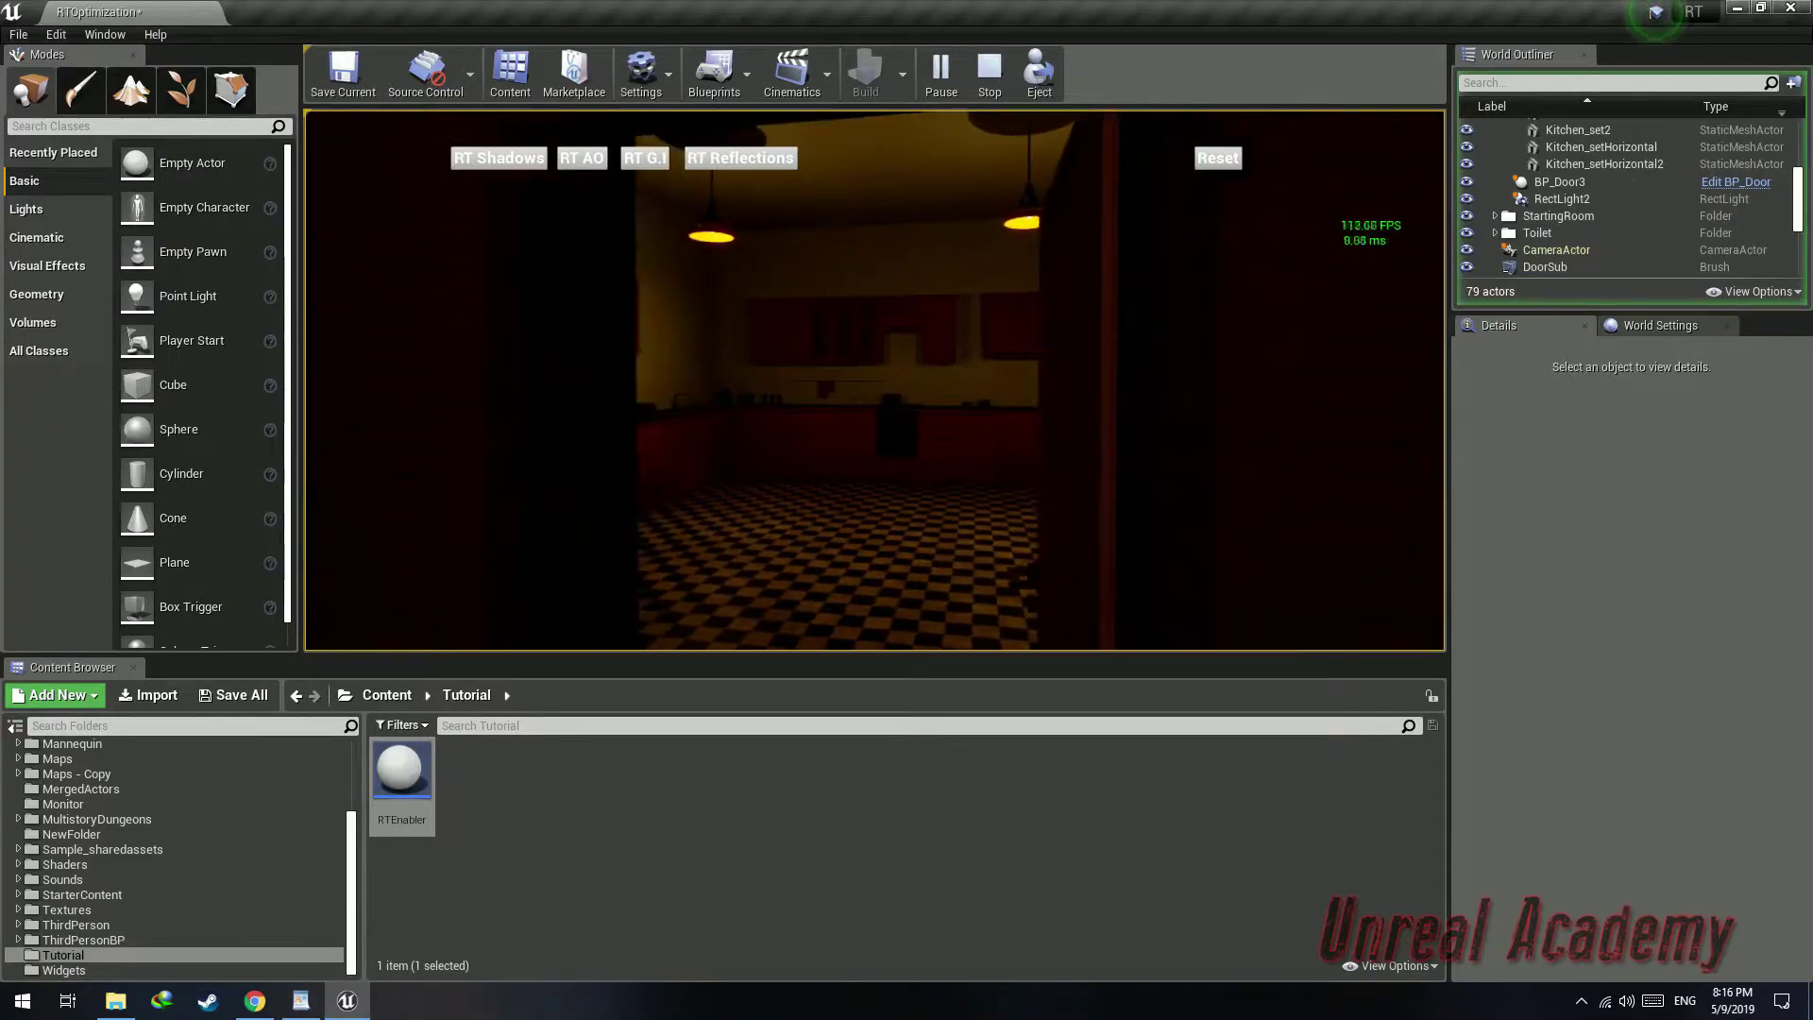
key(w)
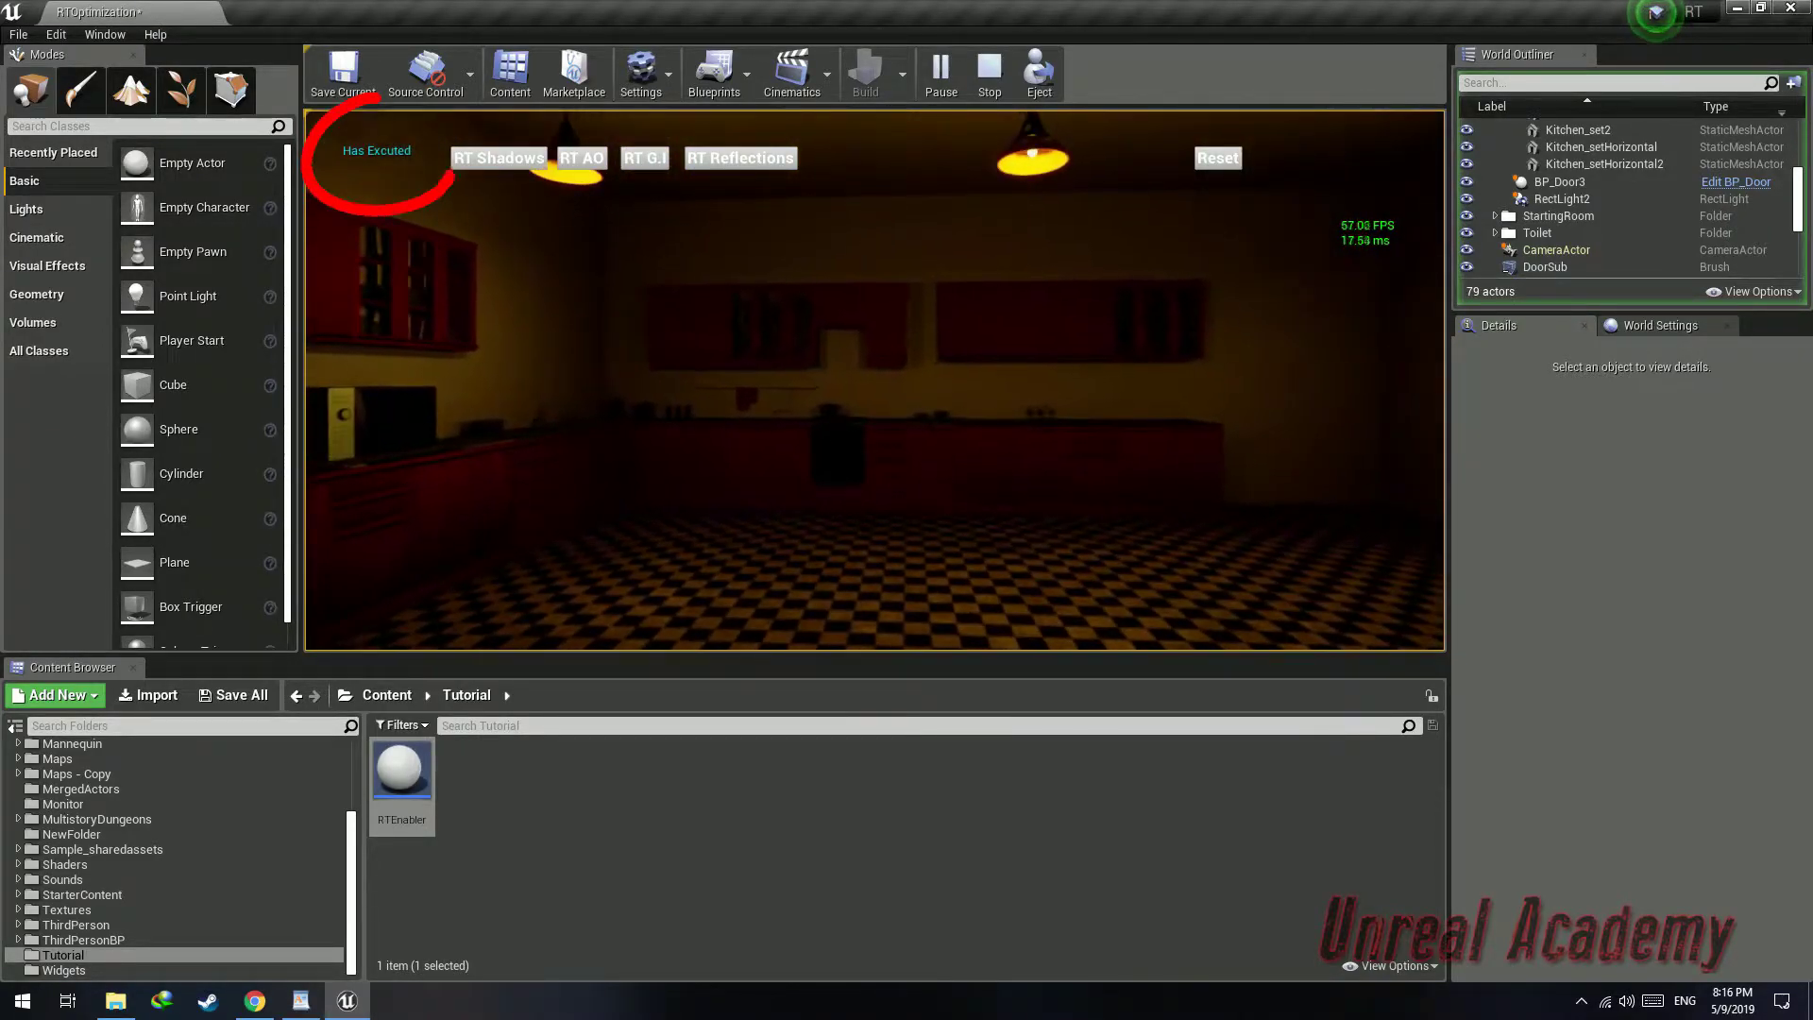
key(w)
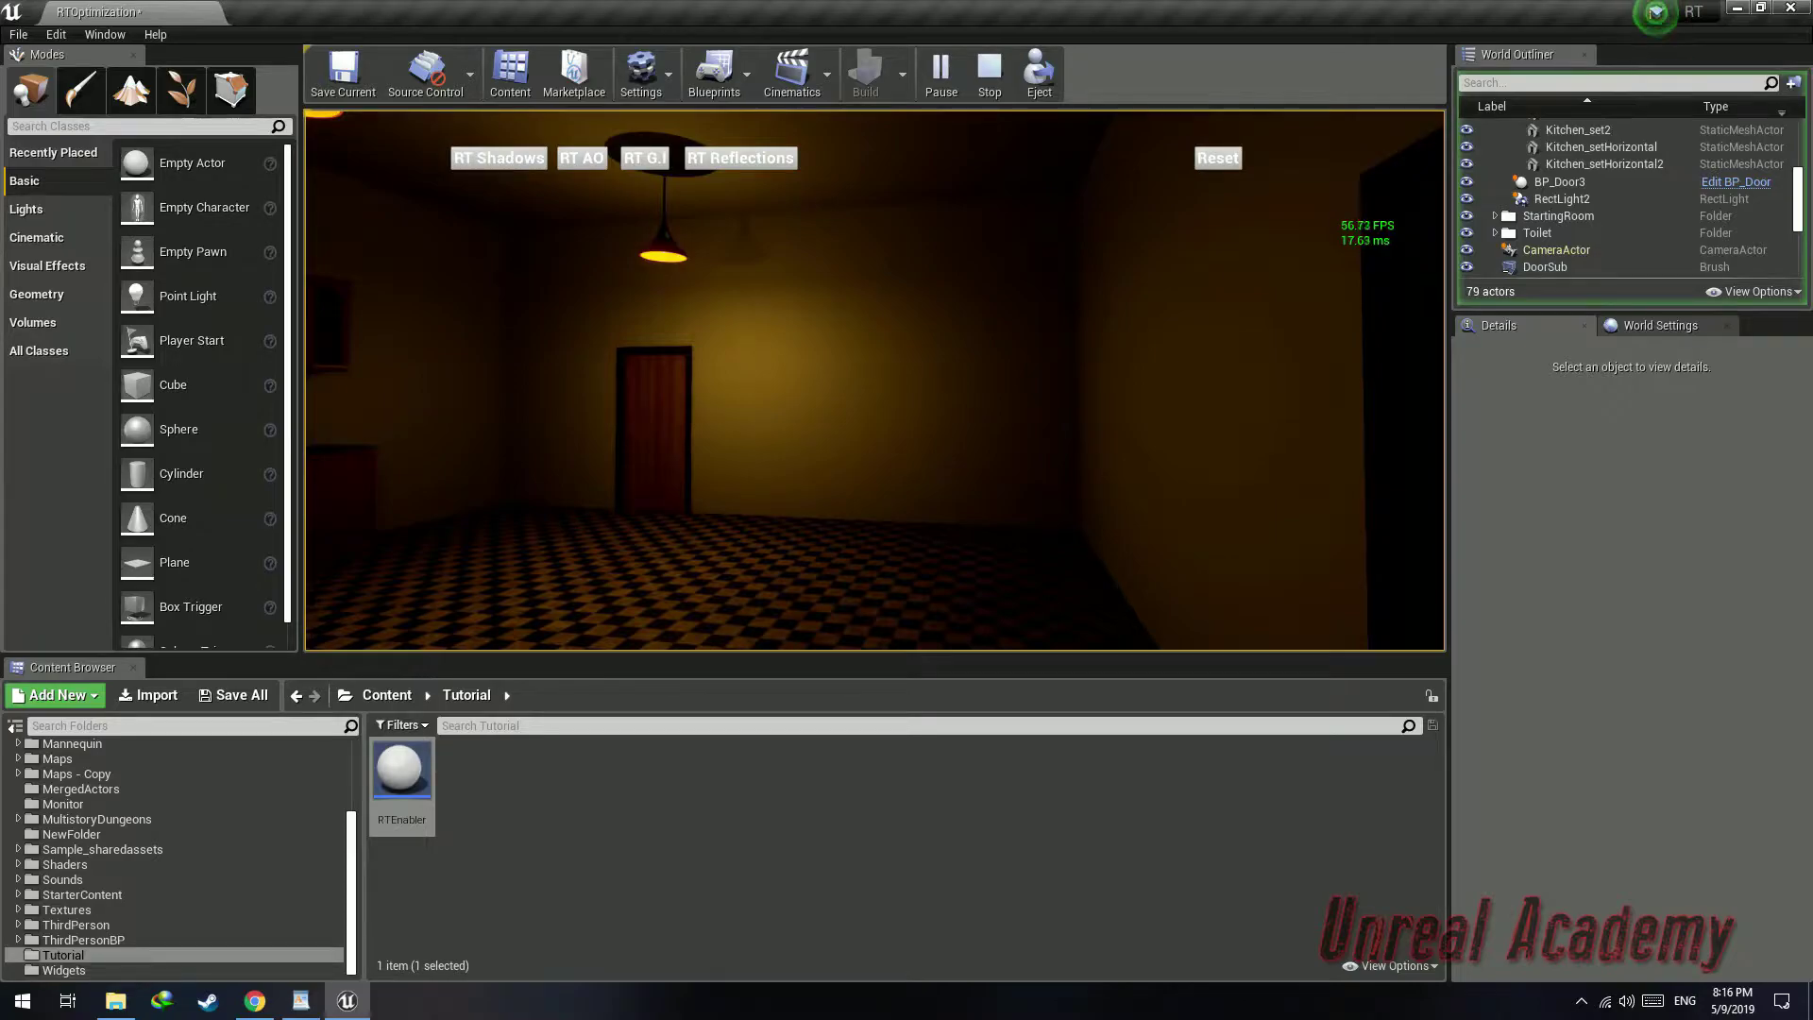
key(Escape)
Reposition the RTEnabler box so it sits across the first doorway
right_drag(1040, 413, 1303, 430)
key(a)
right_drag(869, 324, 1021, 191)
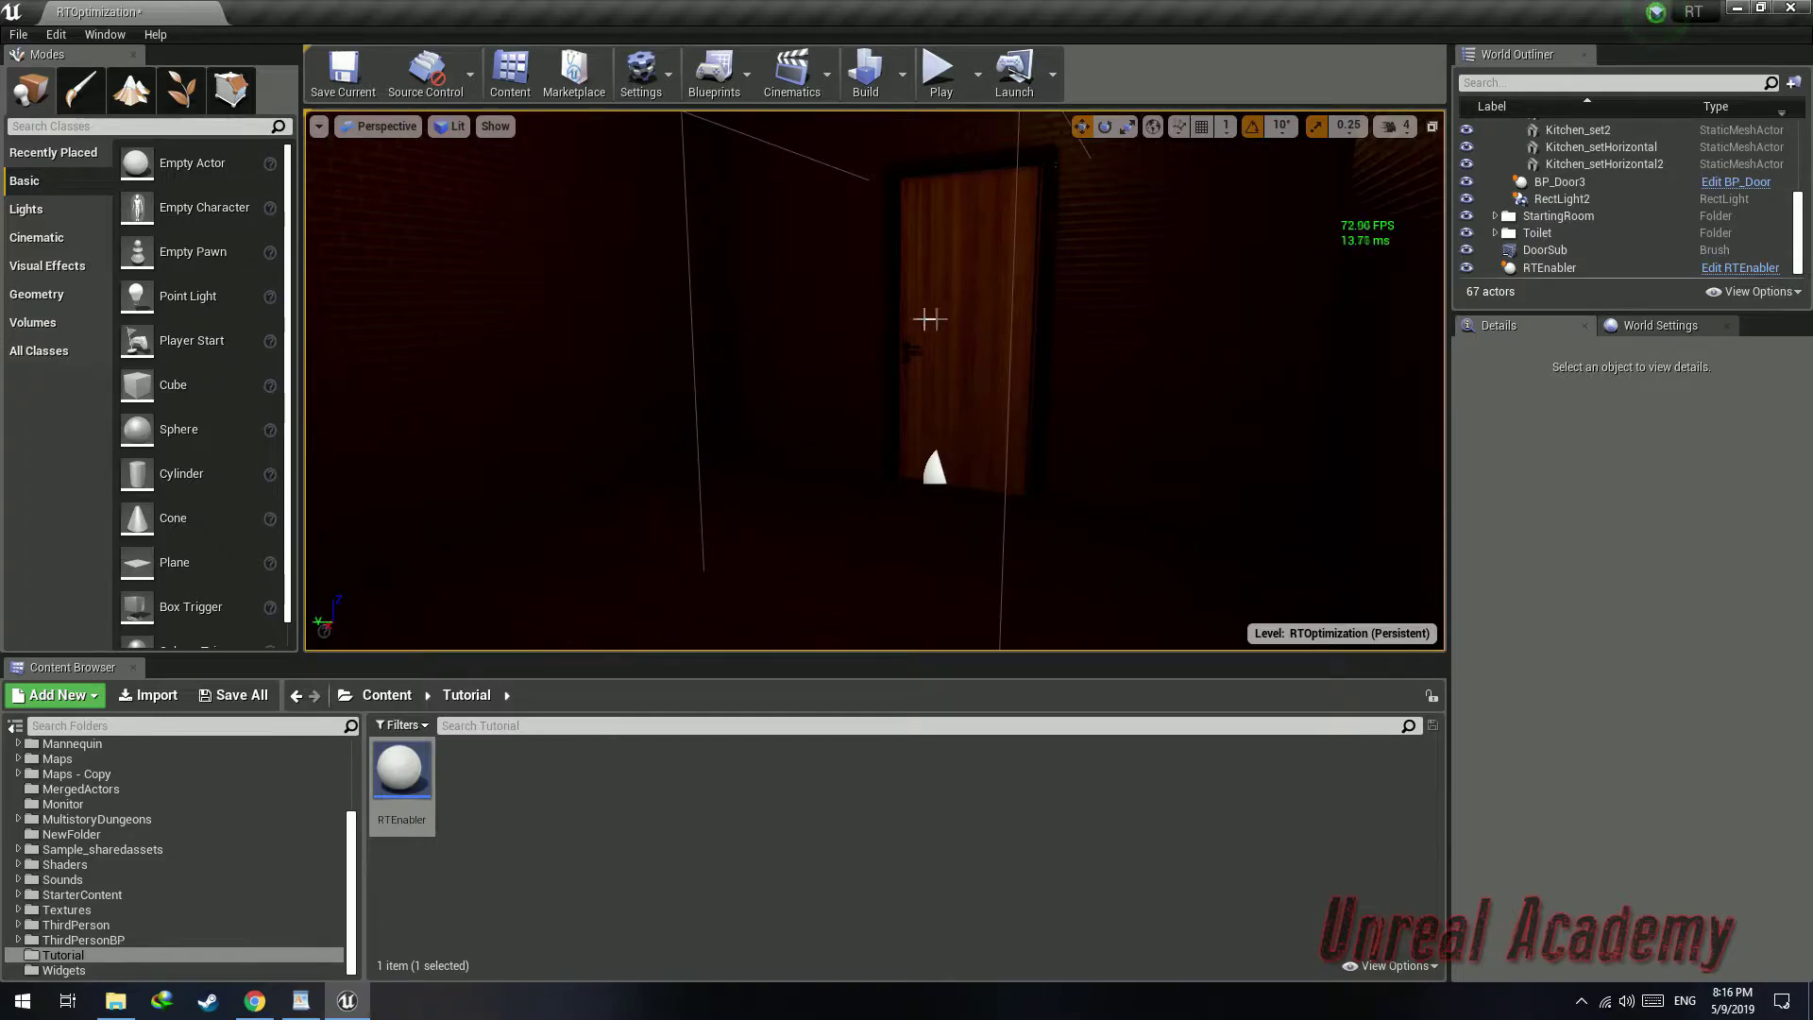
right_drag(893, 405, 752, 397)
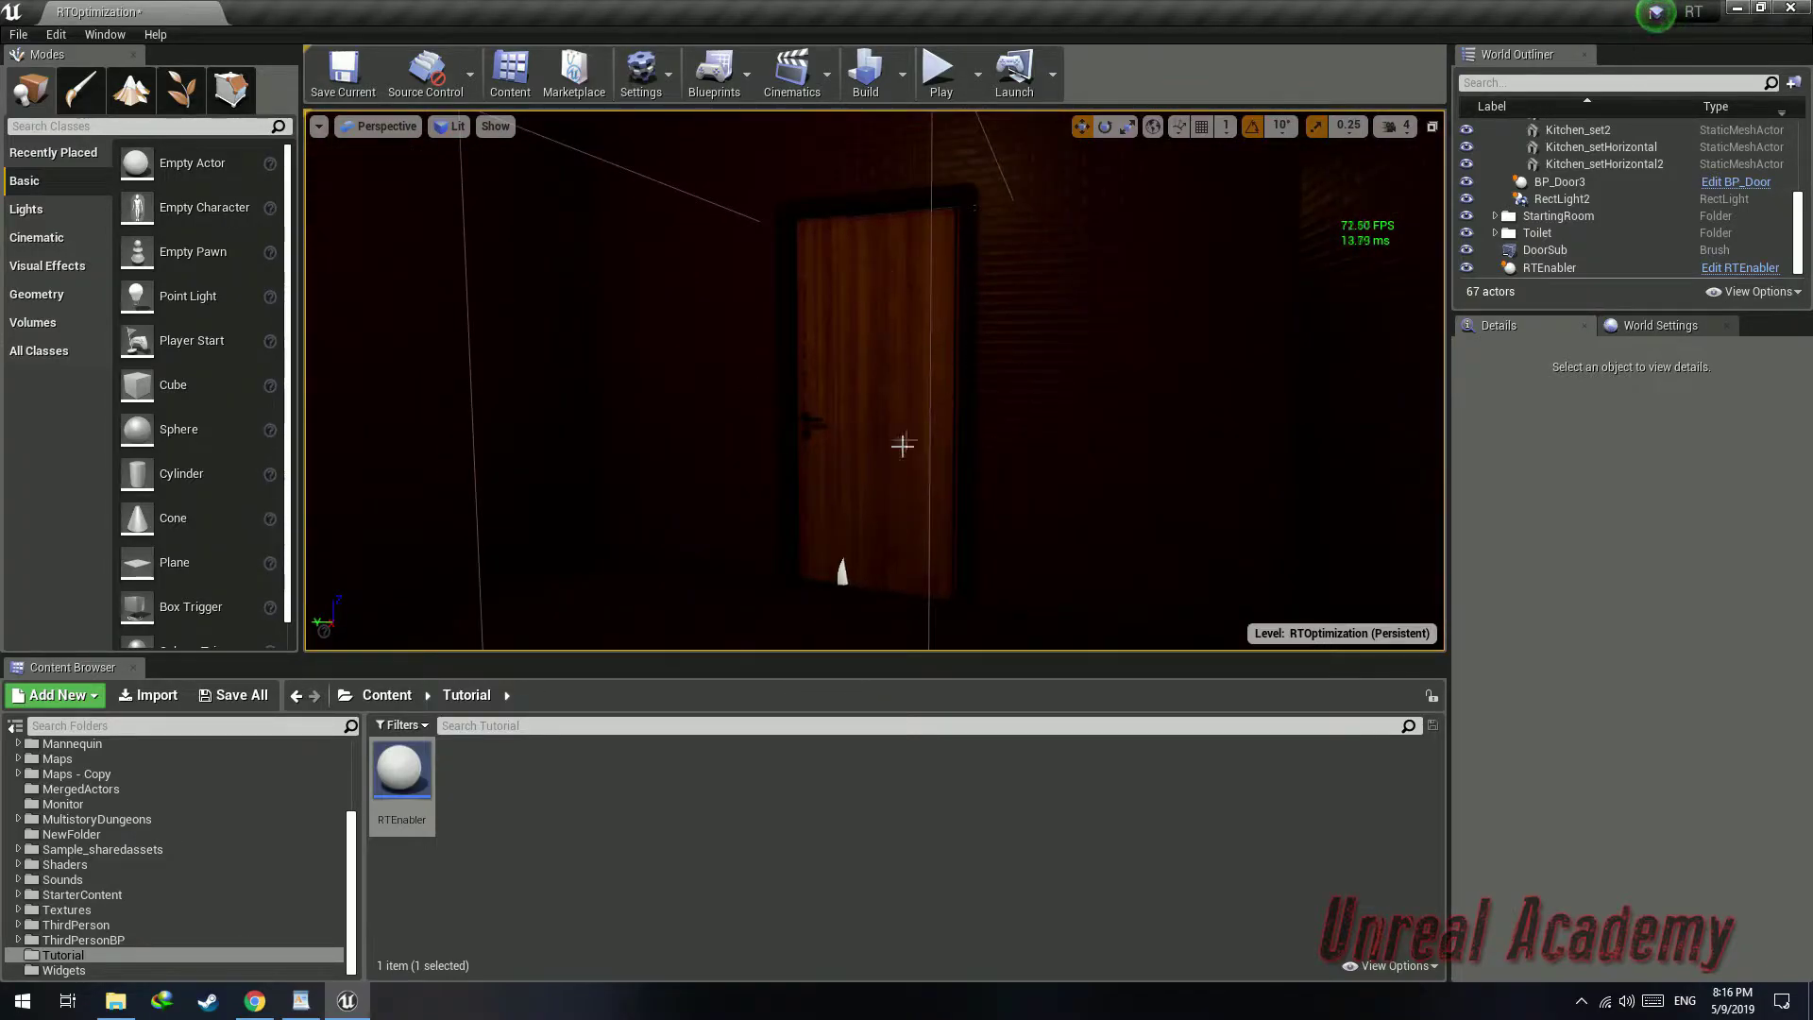
right_drag(881, 376, 863, 358)
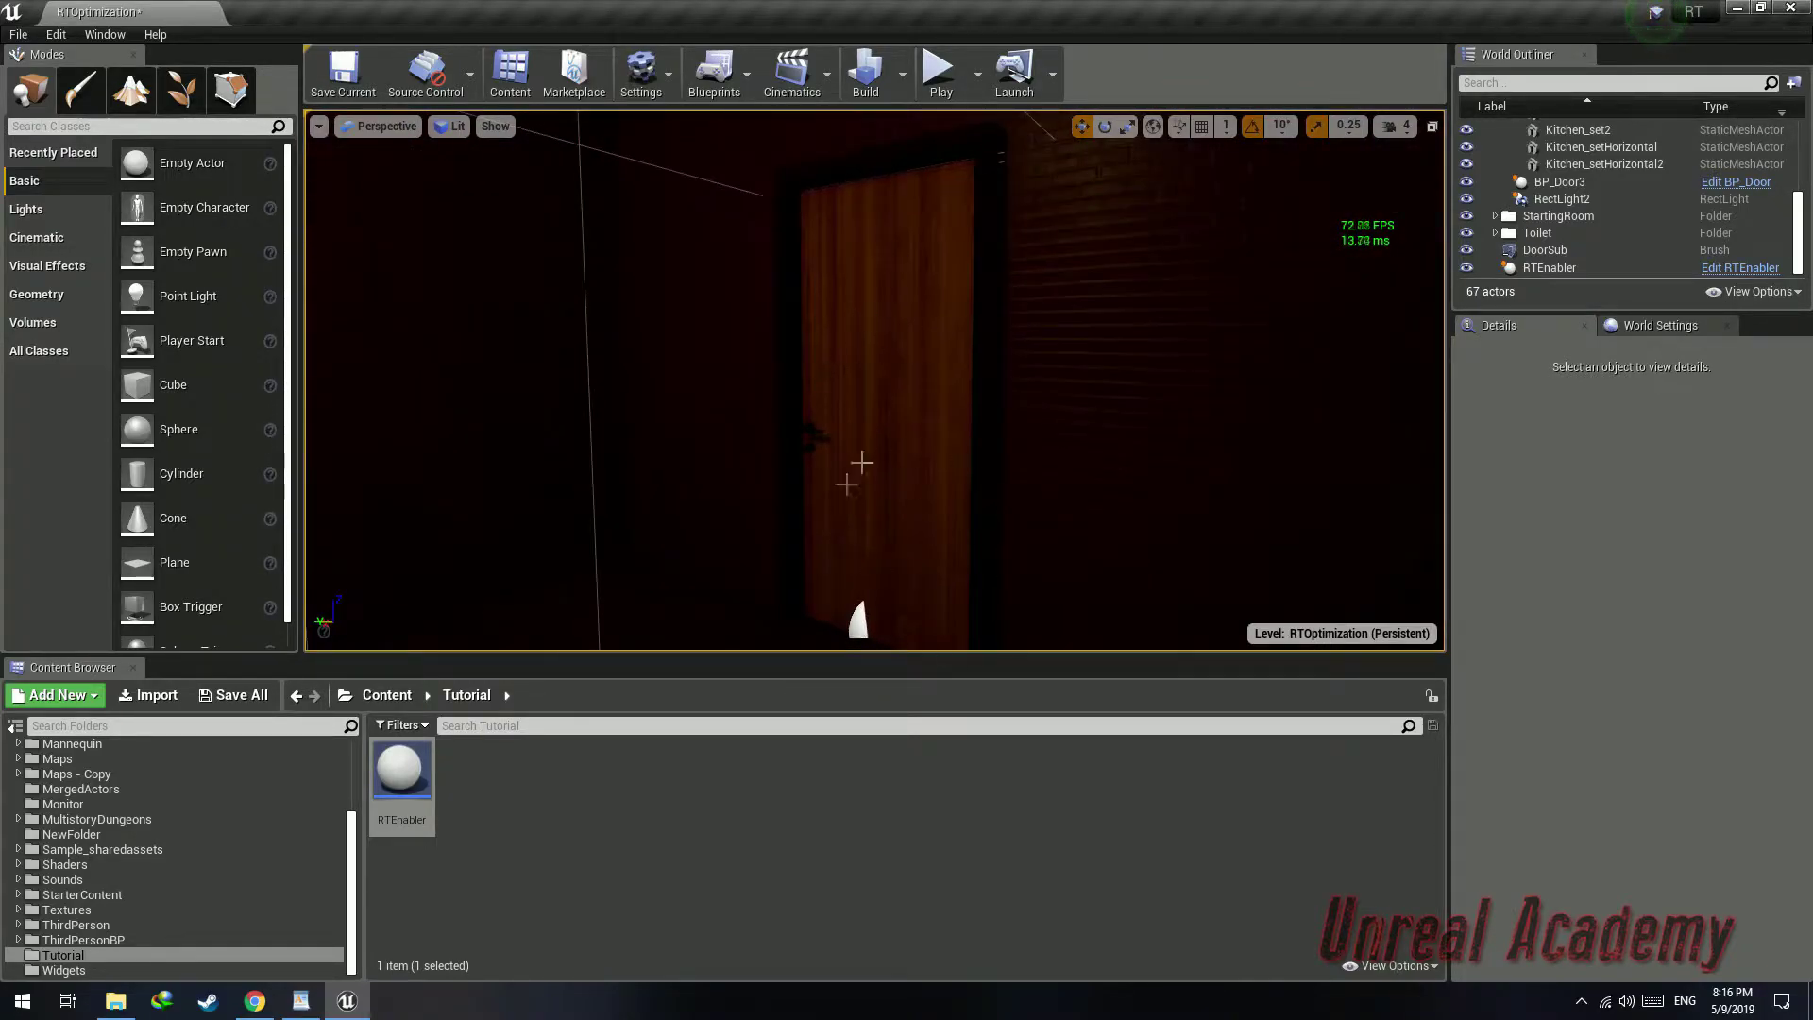
right_drag(879, 440, 529, 472)
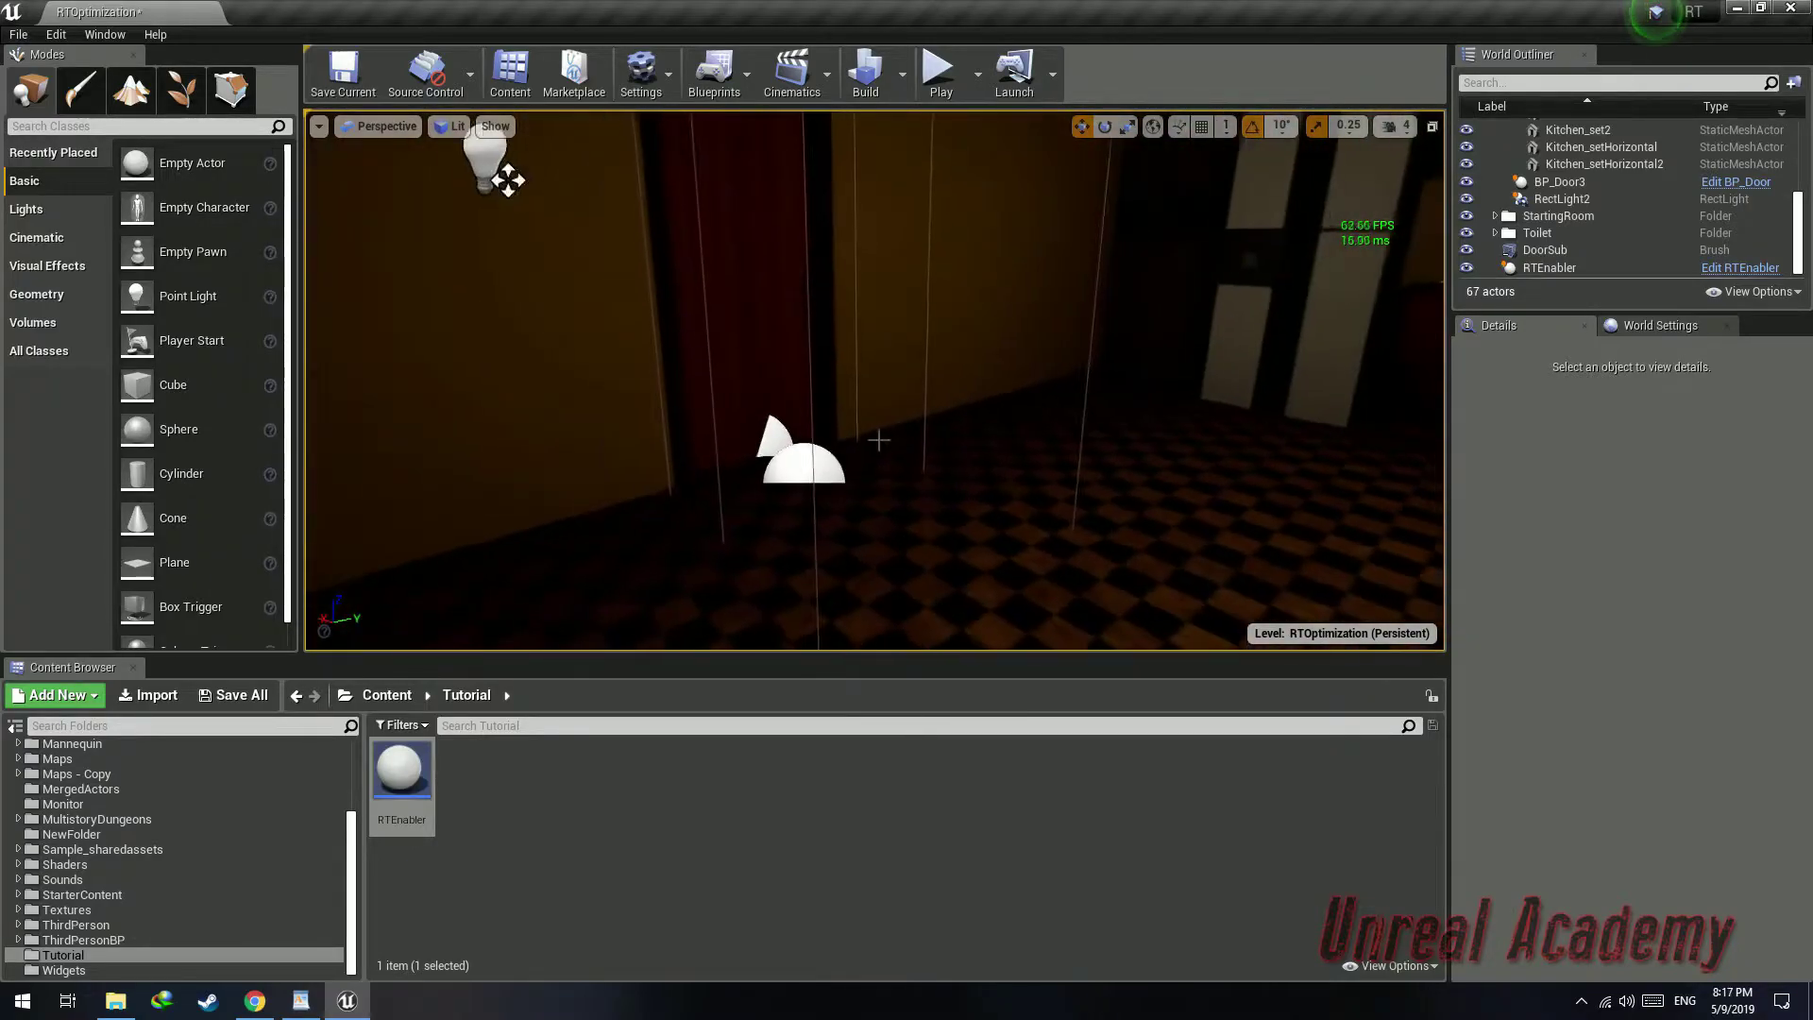
click(777, 470)
drag(776, 470, 758, 460)
right_drag(757, 461, 964, 453)
drag(965, 552, 924, 574)
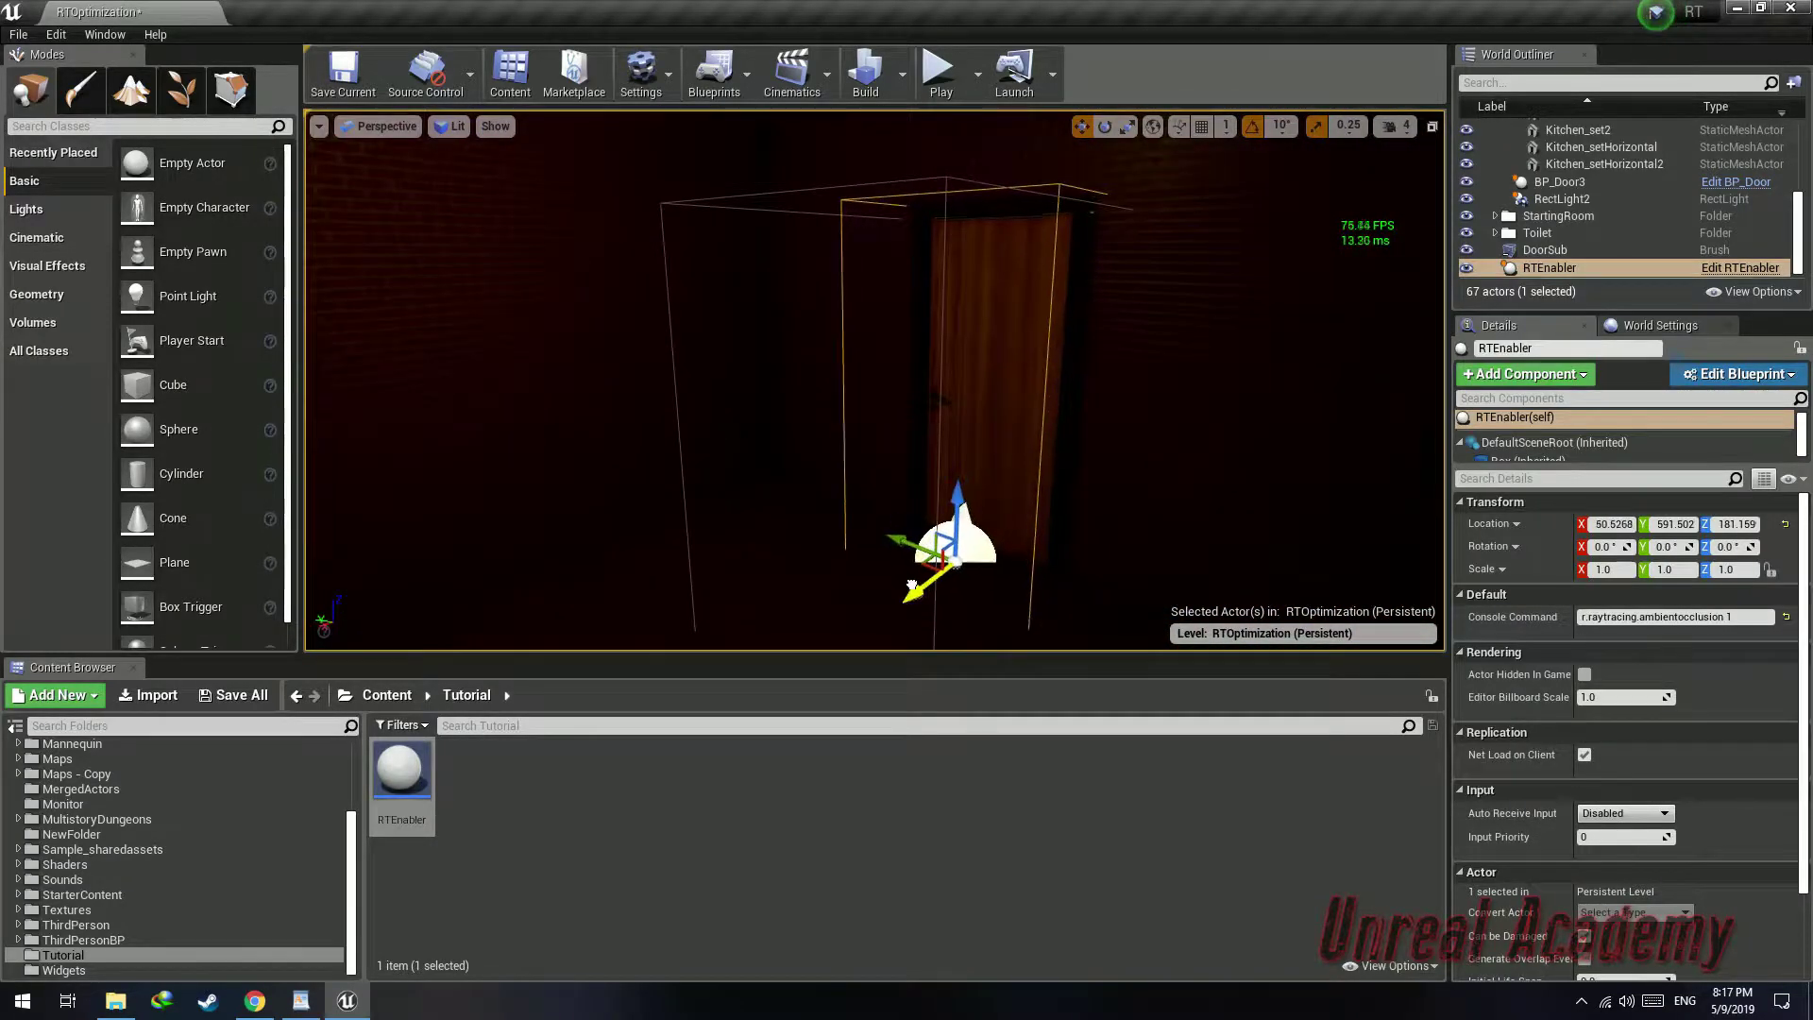
right_drag(925, 574, 604, 552)
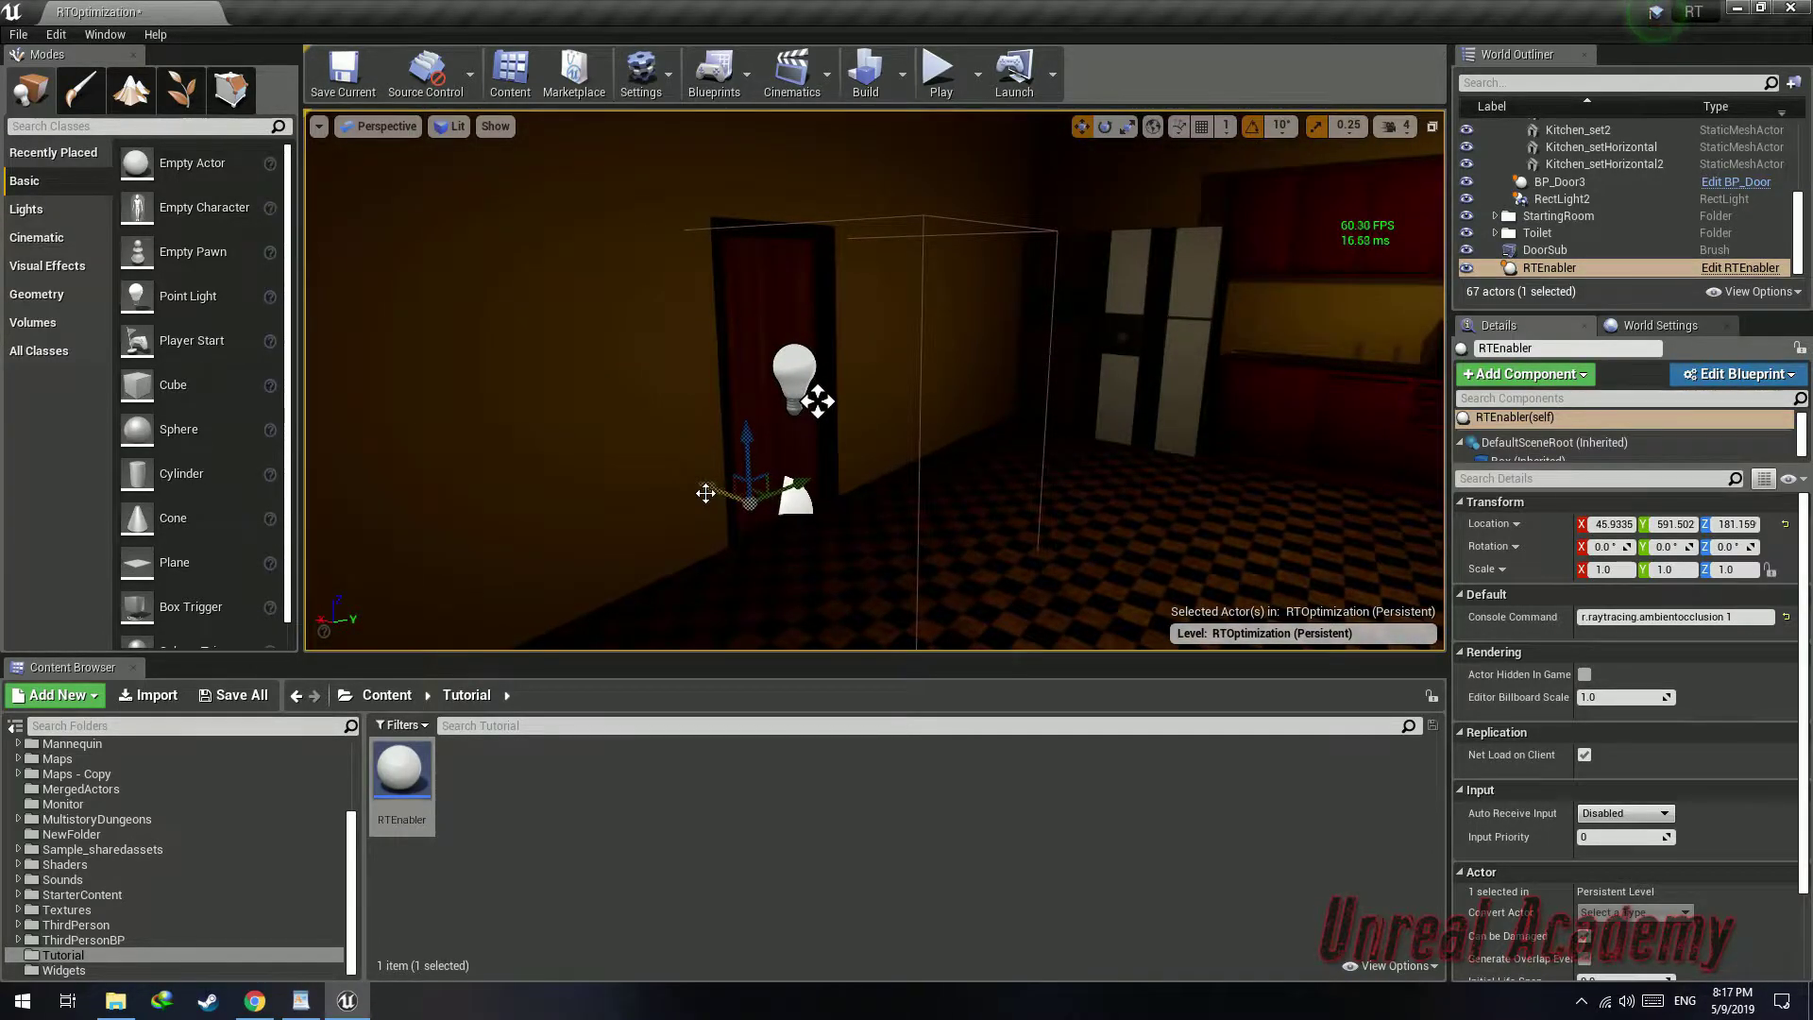
Place a copy of the RTEnabler rotated 90 degrees at the next doorway with command r.raytracing.shadows 1
drag(710, 492, 1034, 590)
right_drag(1034, 590, 1266, 575)
key(e)
drag(602, 568, 1025, 569)
key(w)
right_drag(1024, 568, 1237, 614)
drag(769, 560, 891, 518)
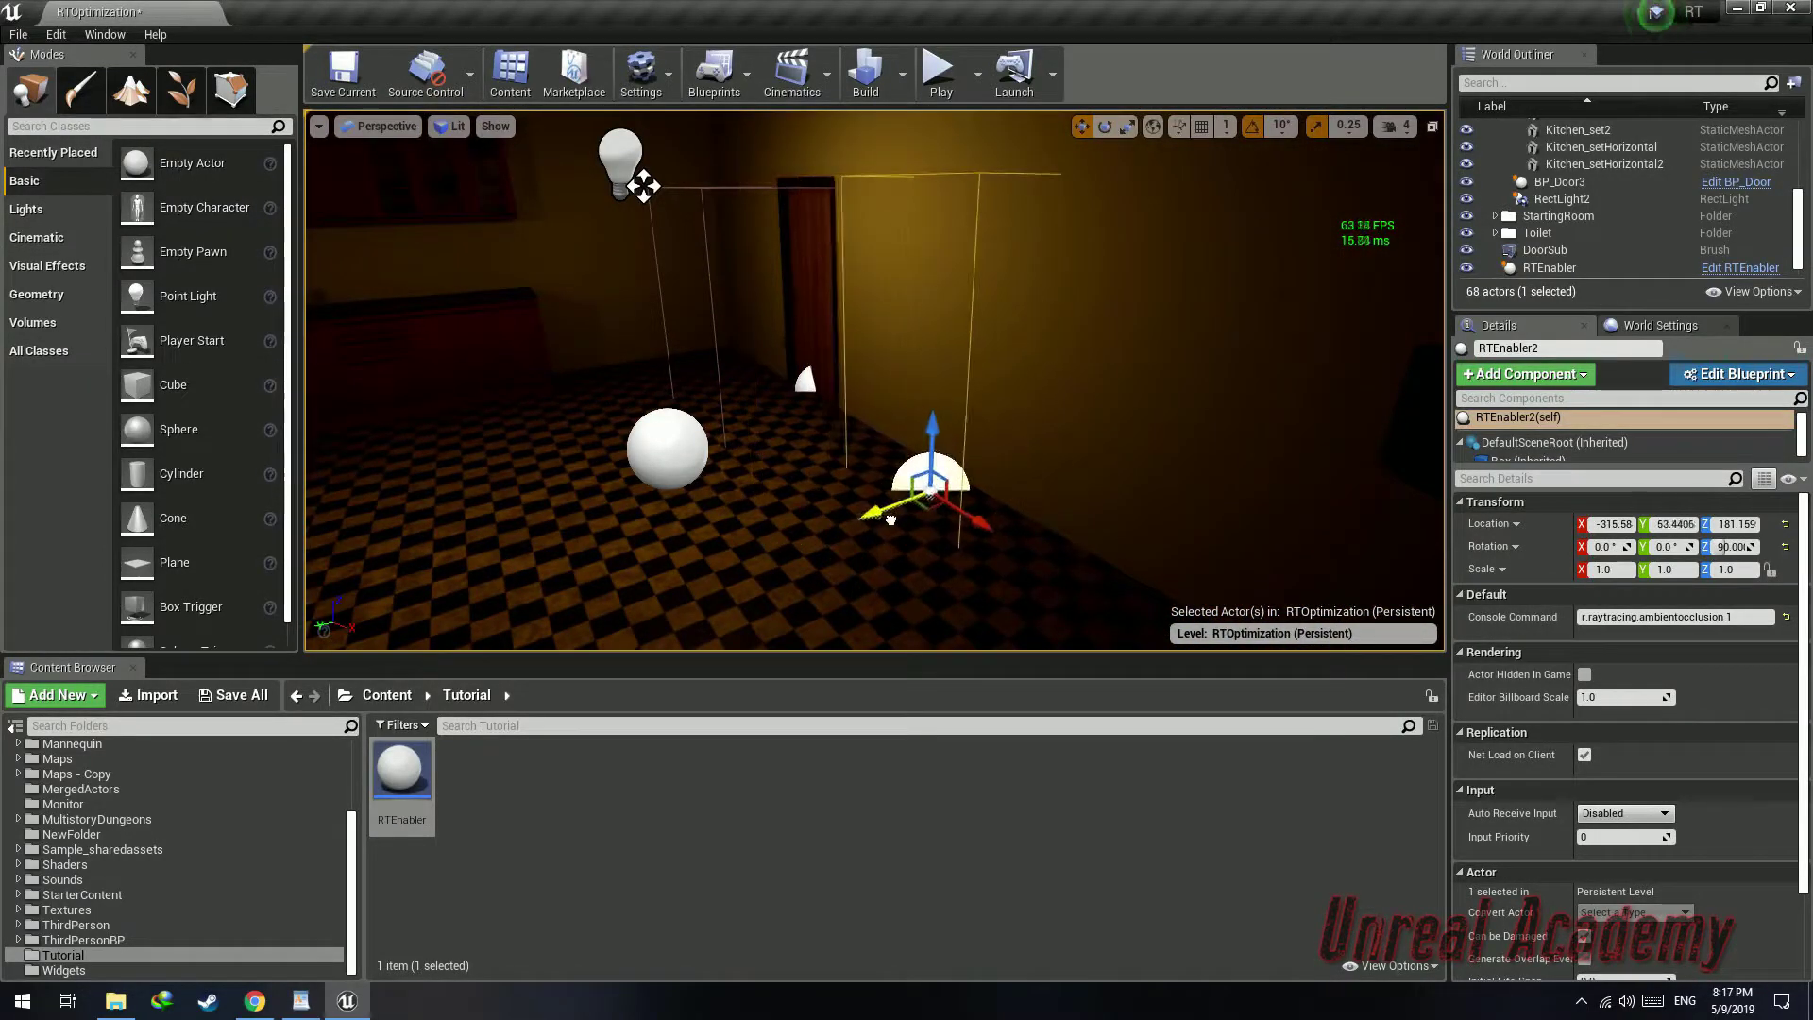
right_drag(821, 471, 973, 378)
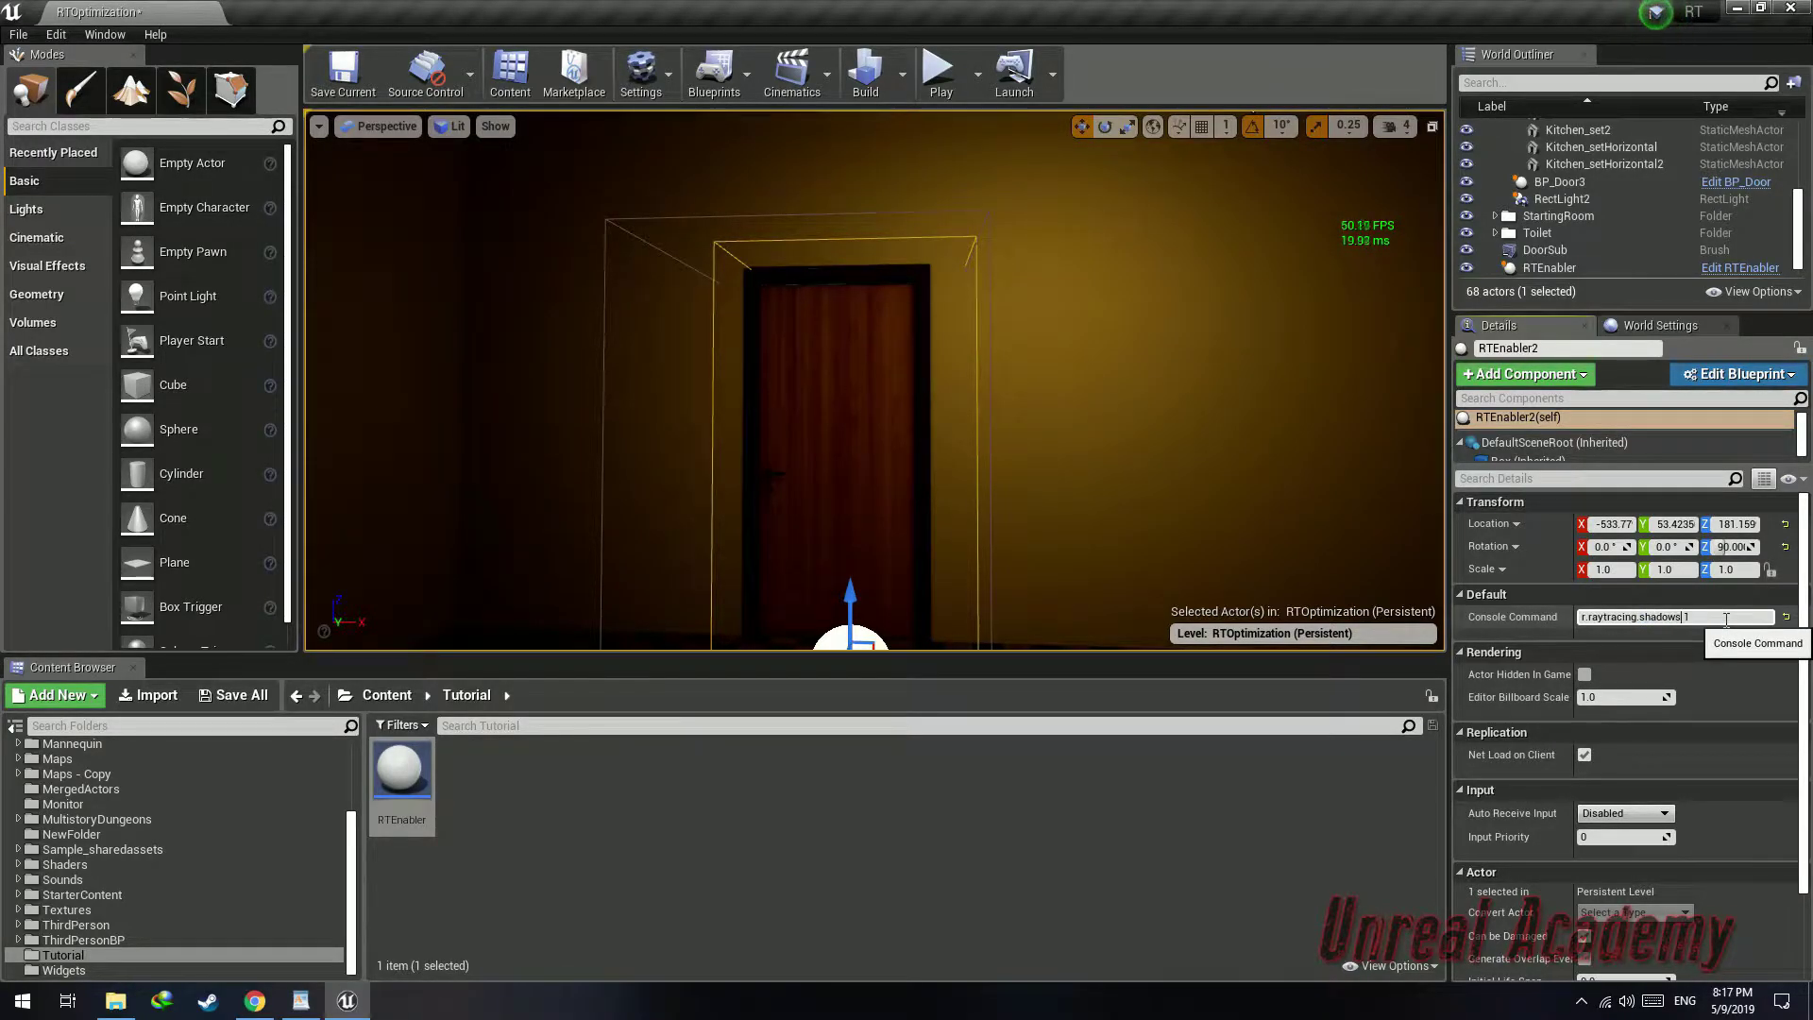
Place a third RTEnabler copy further along the corridor and set its command to r.raytracing.ambientocclusion 0
right_drag(796, 422, 604, 467)
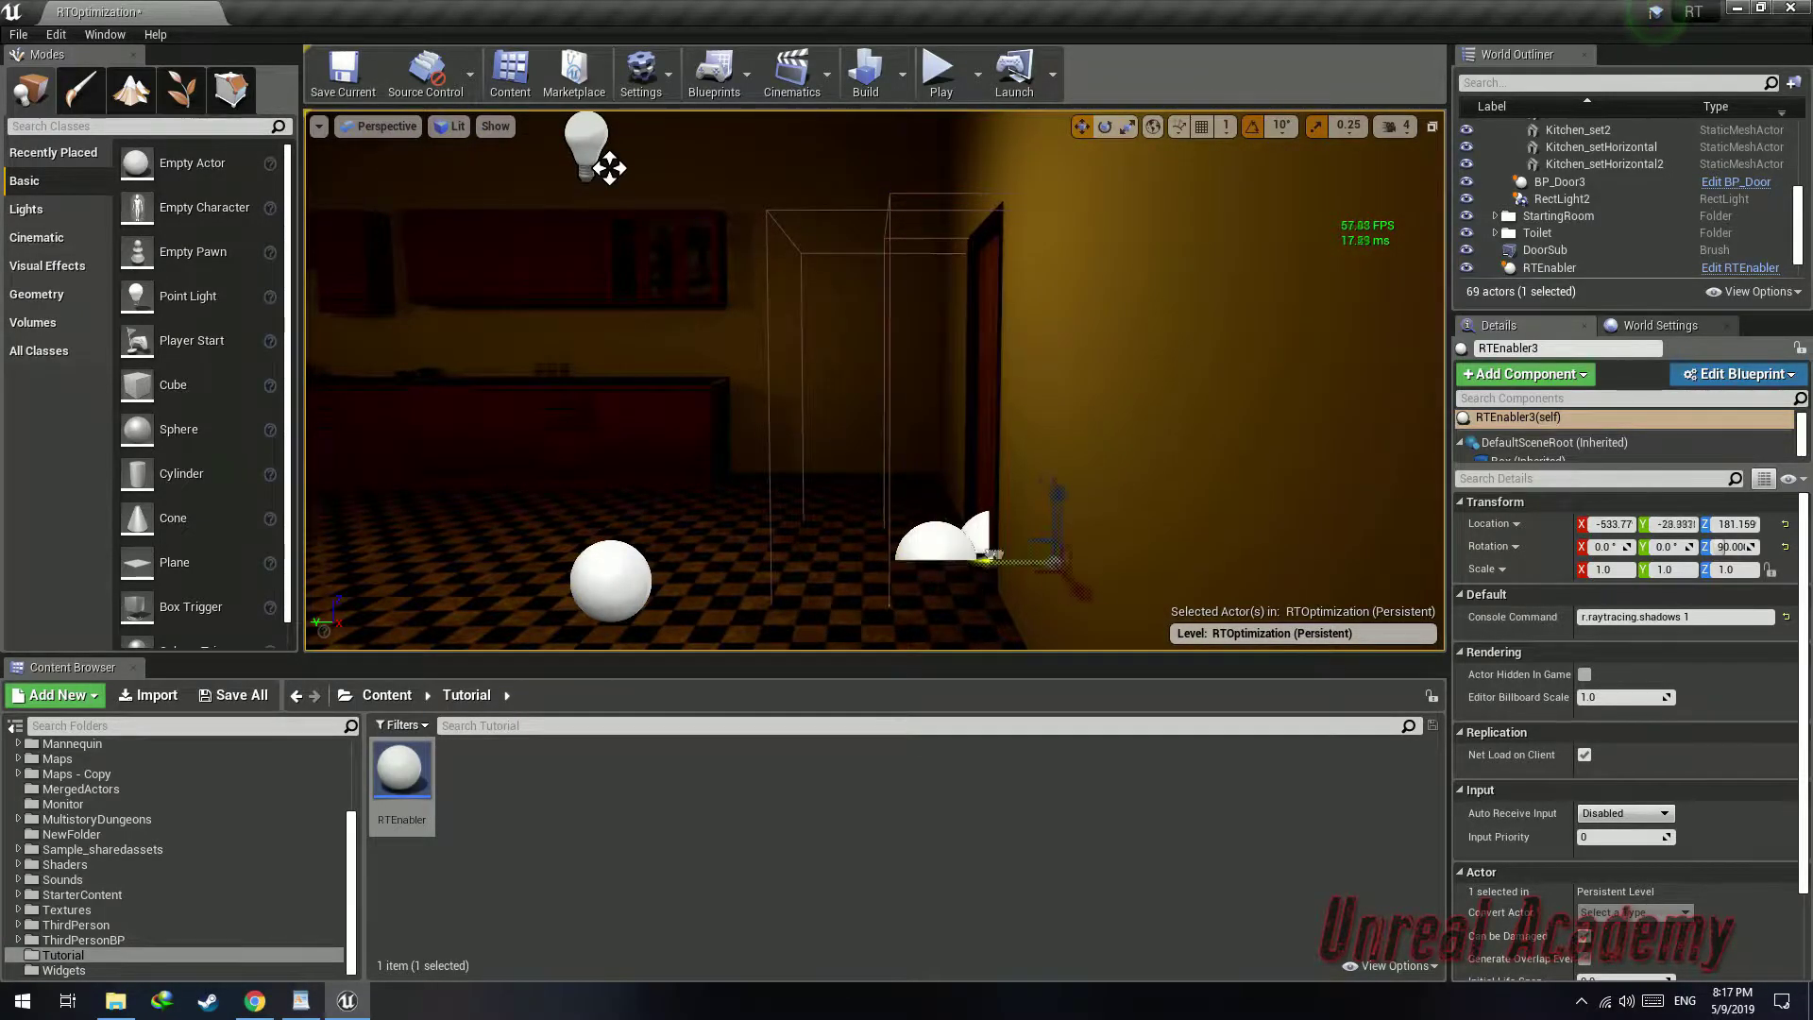
mouse_move(1028, 554)
right_down()
mouse_move(1086, 547)
mouse_move(1018, 556)
right_up()
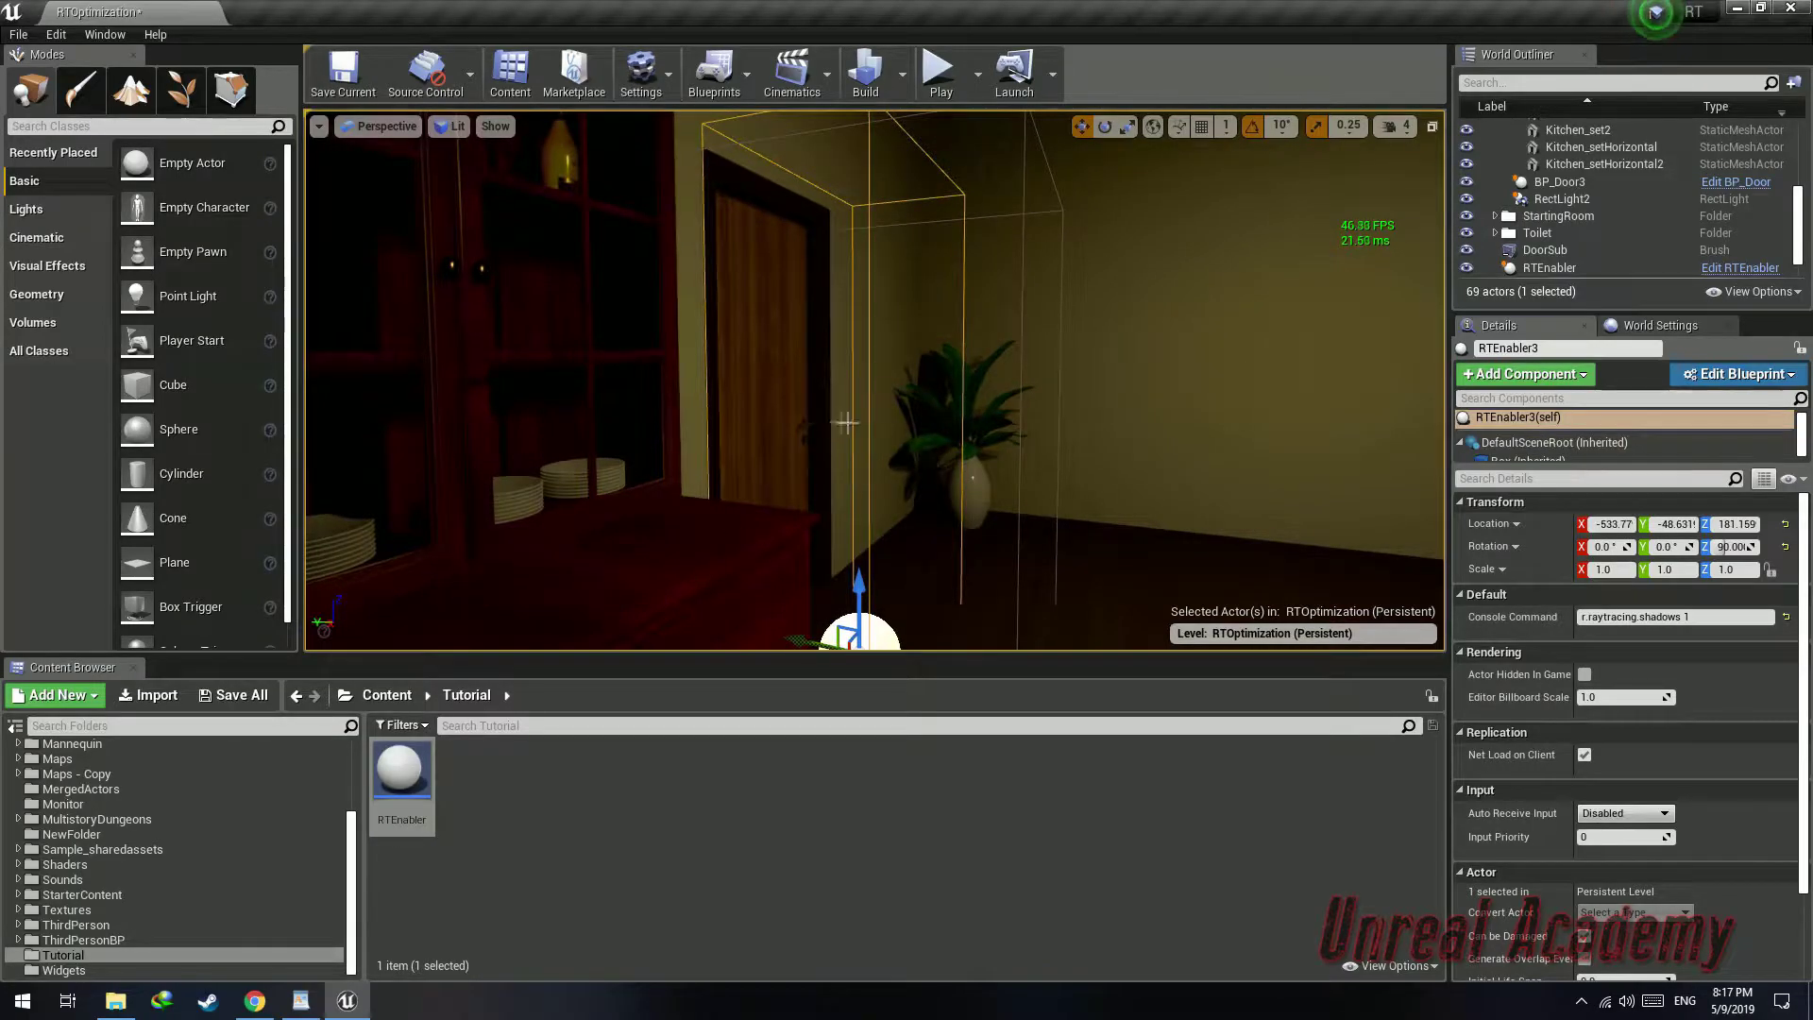
right_drag(885, 465, 619, 562)
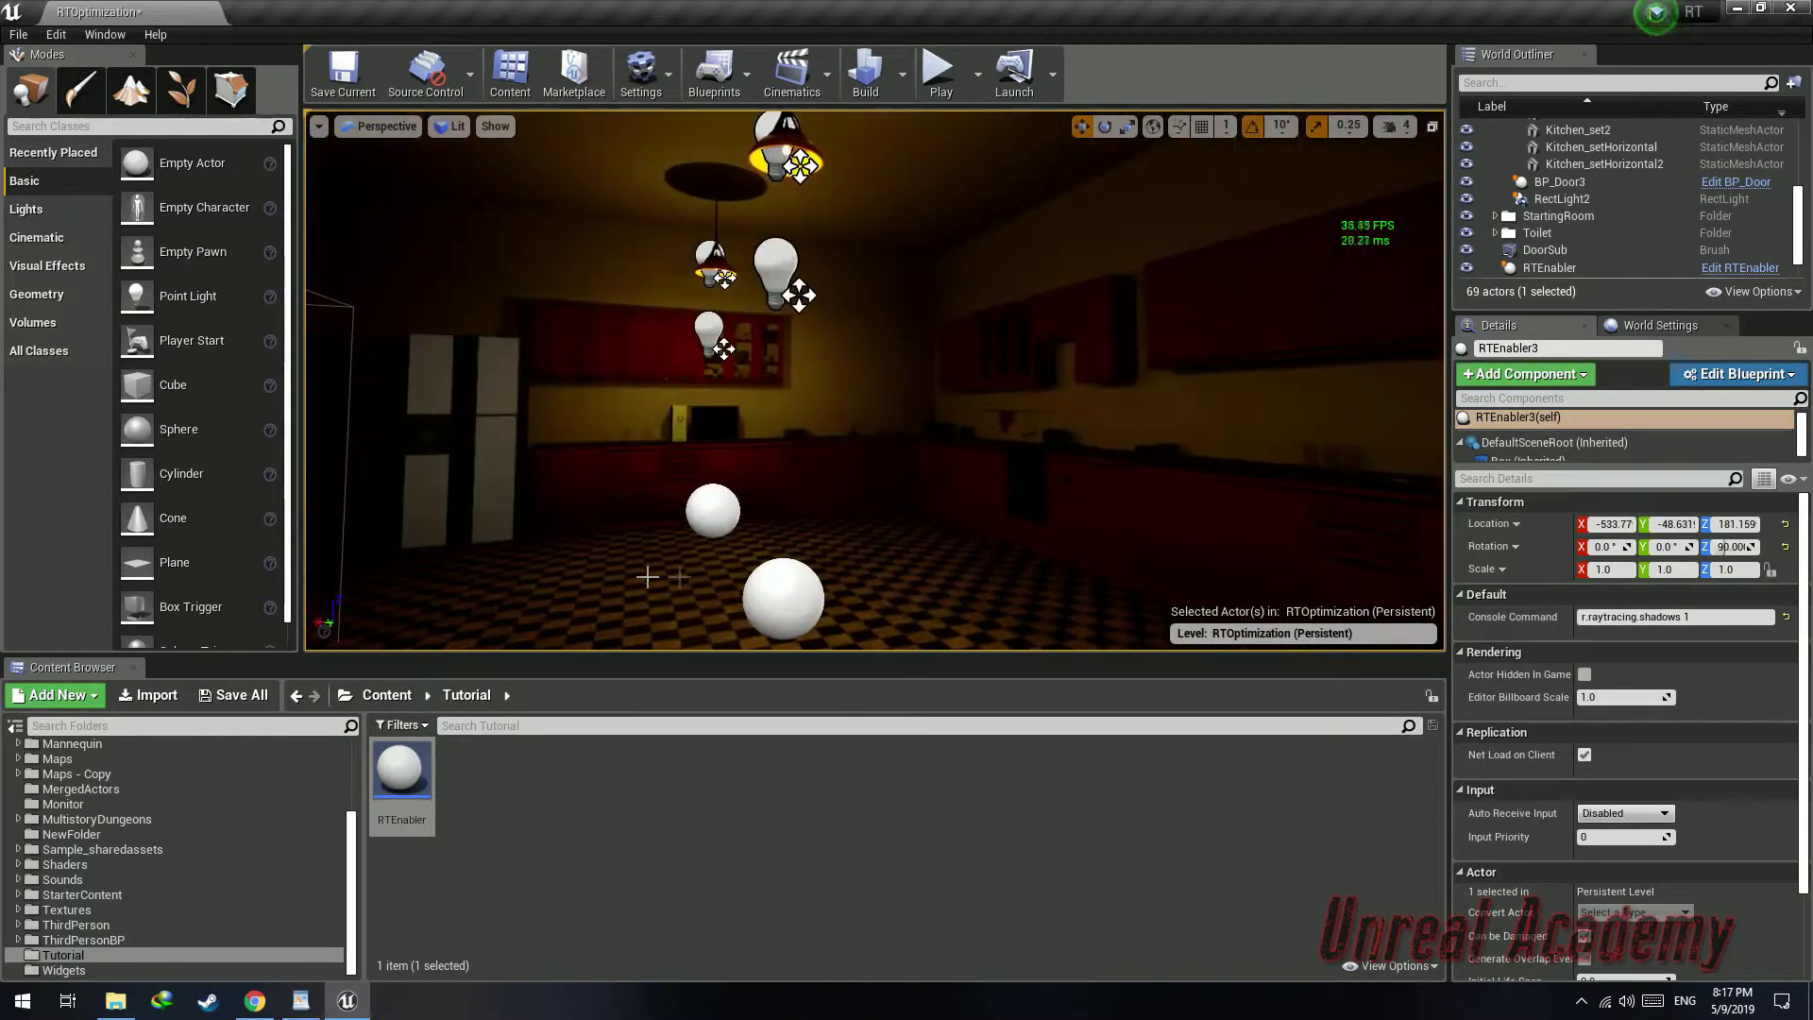
right_drag(822, 594, 1001, 583)
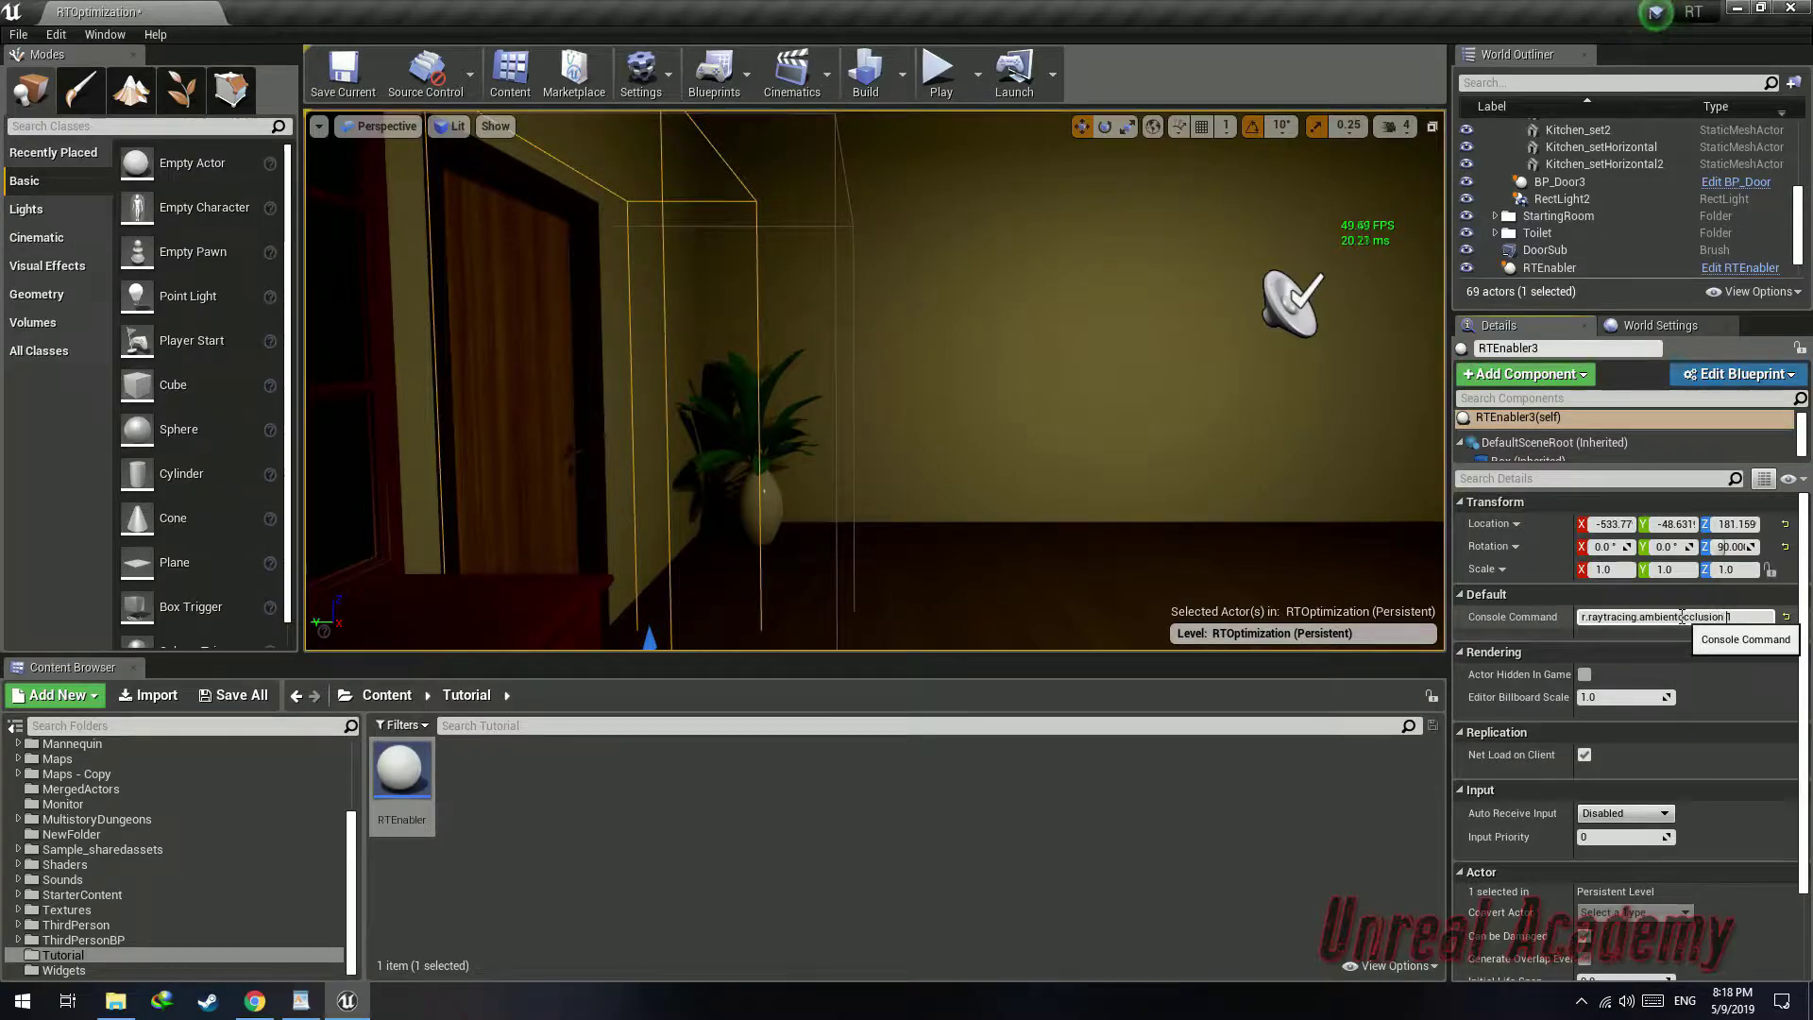
text(0)
Place a fourth RTEnabler copy at the next doorway with command r.raytracing.reflections 1, then save all
key(s)
right_drag(838, 555, 921, 571)
right_drag(661, 522, 584, 518)
key(ctrl+w)
shift+drag(585, 508, 1033, 472)
drag(807, 505, 1071, 484)
right_drag(1391, 488, 1473, 459)
key(w)
mouse_move(857, 454)
right_down()
mouse_move(930, 446)
mouse_move(823, 449)
right_up()
key(s)
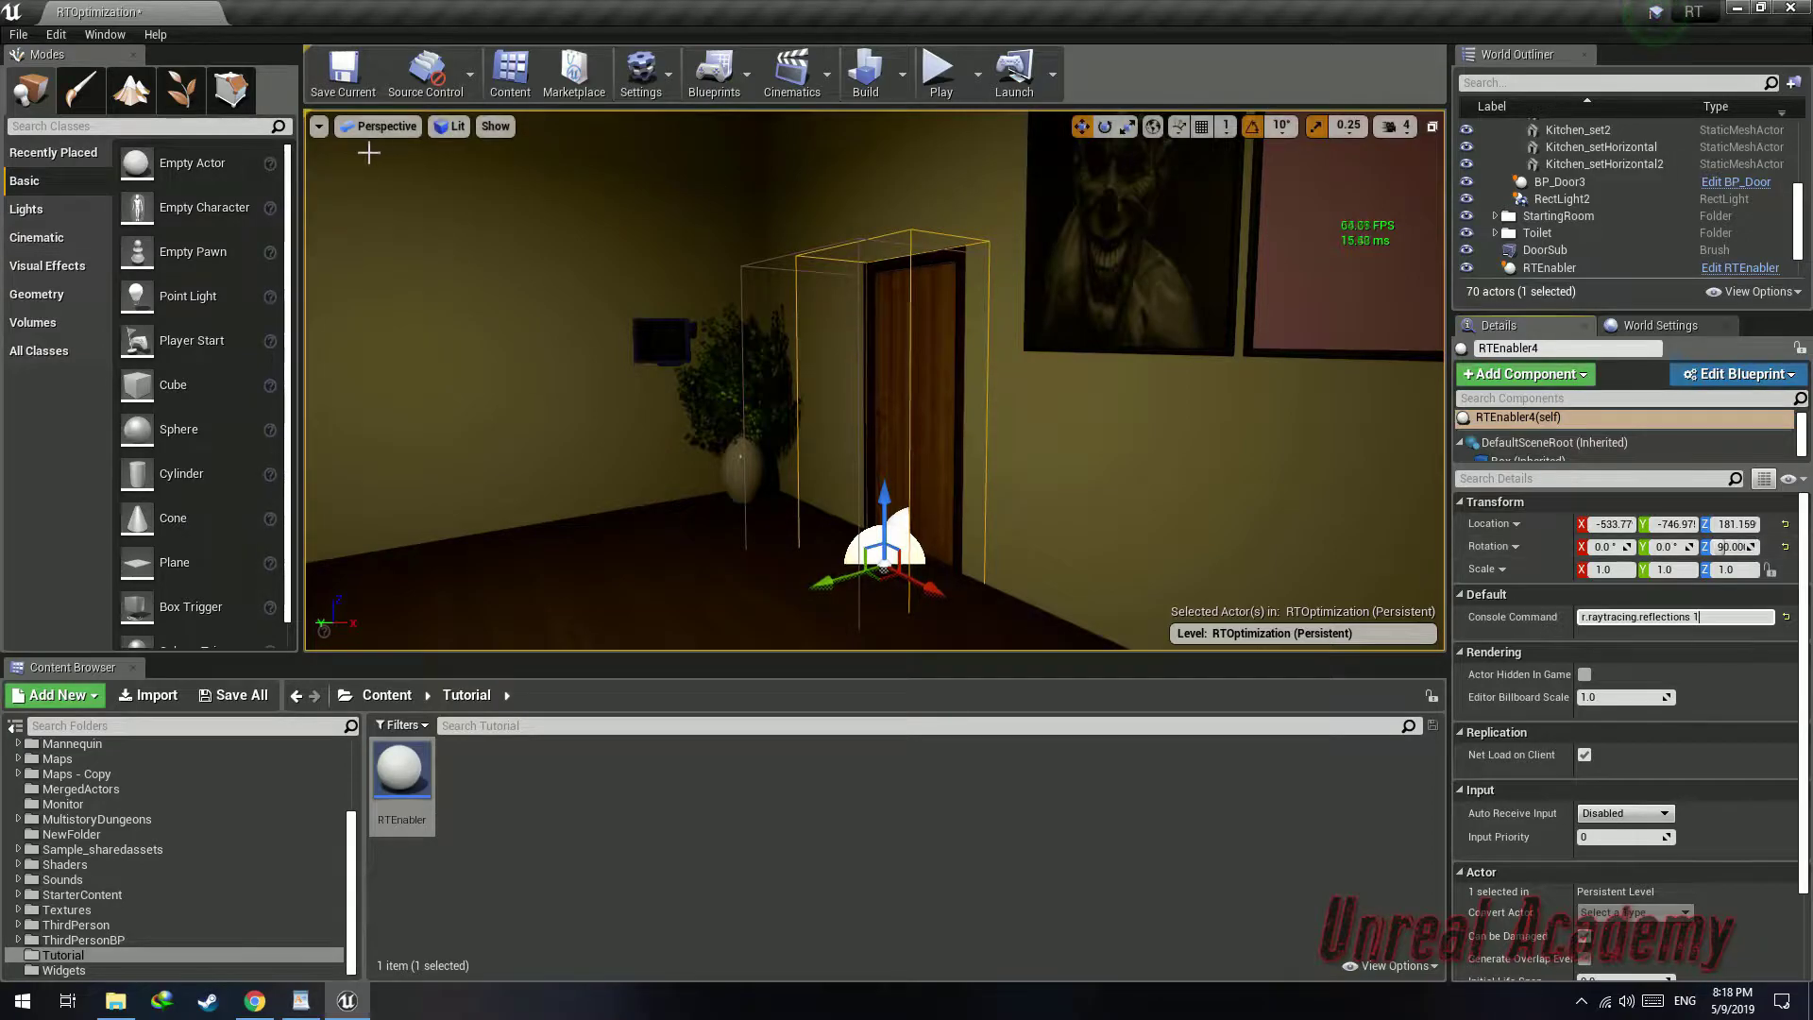
click(238, 697)
click(1071, 672)
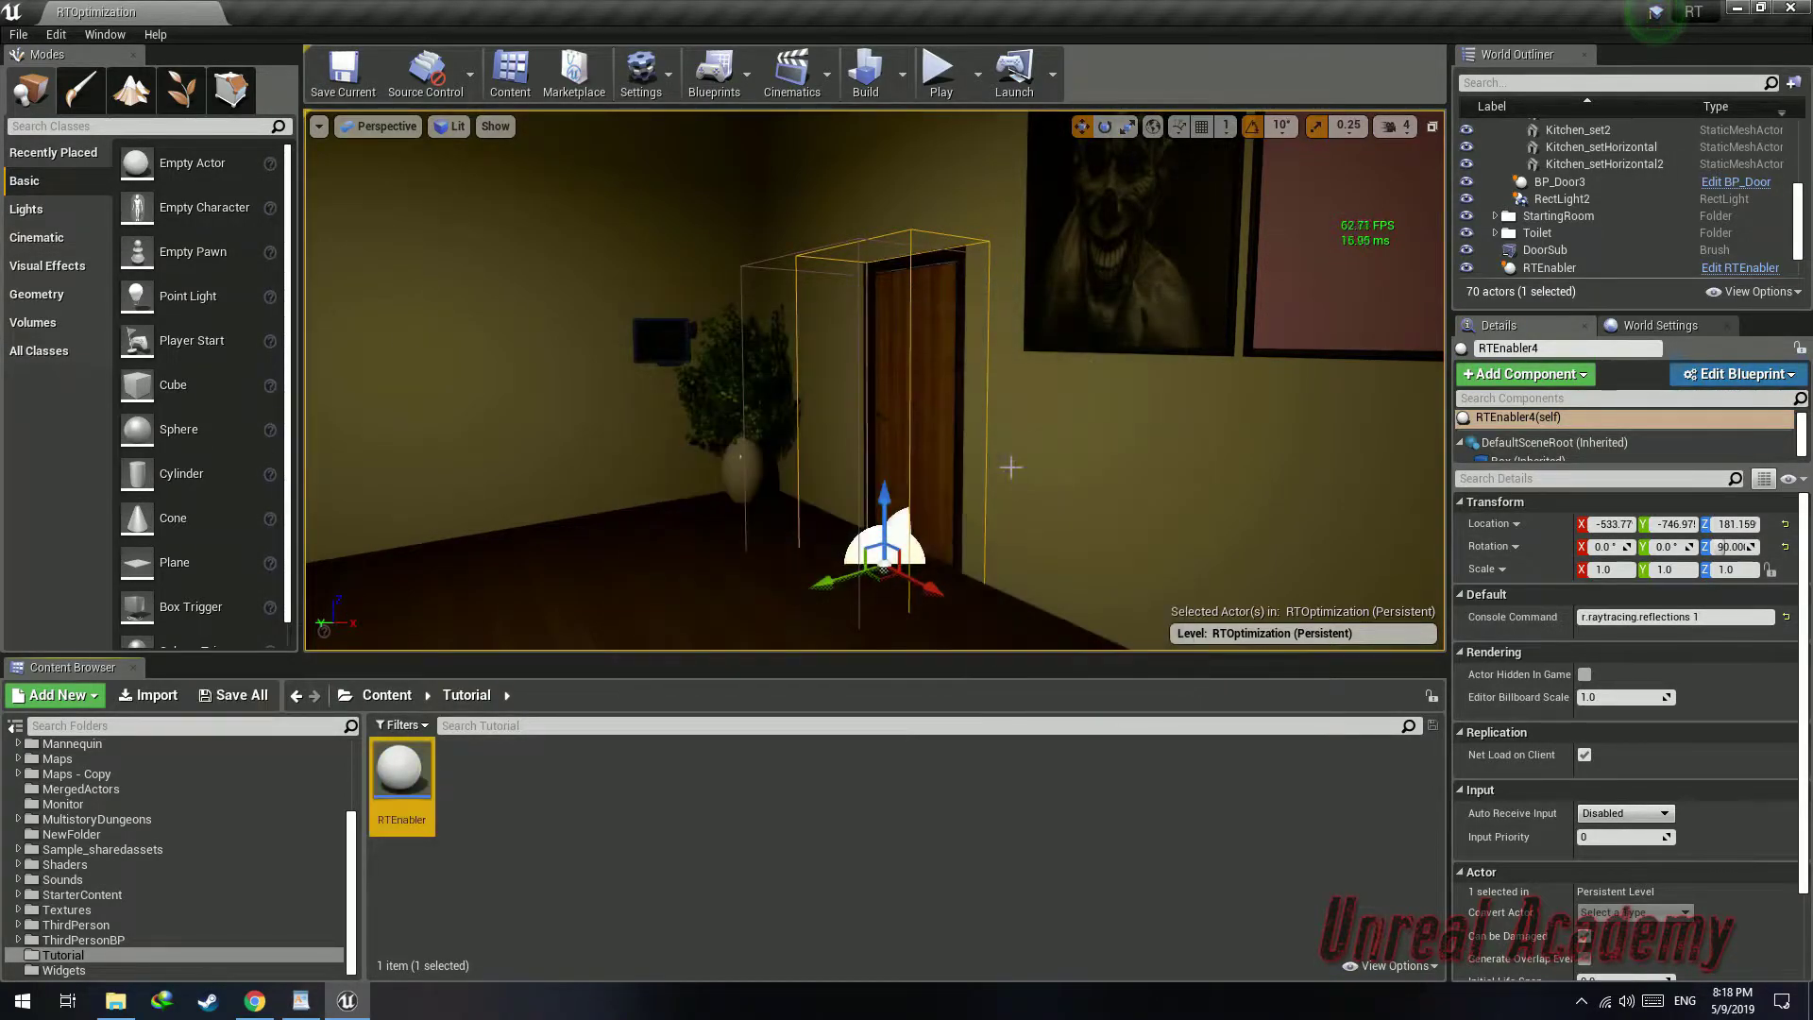
Place a fifth RTEnabler copy at the toilet doorway and set its command to r.raytracing.shadows 0
right_drag(1011, 466, 935, 465)
key(d)
key(ctrl+w)
drag(859, 549, 870, 550)
right_drag(847, 602, 718, 603)
key(d)
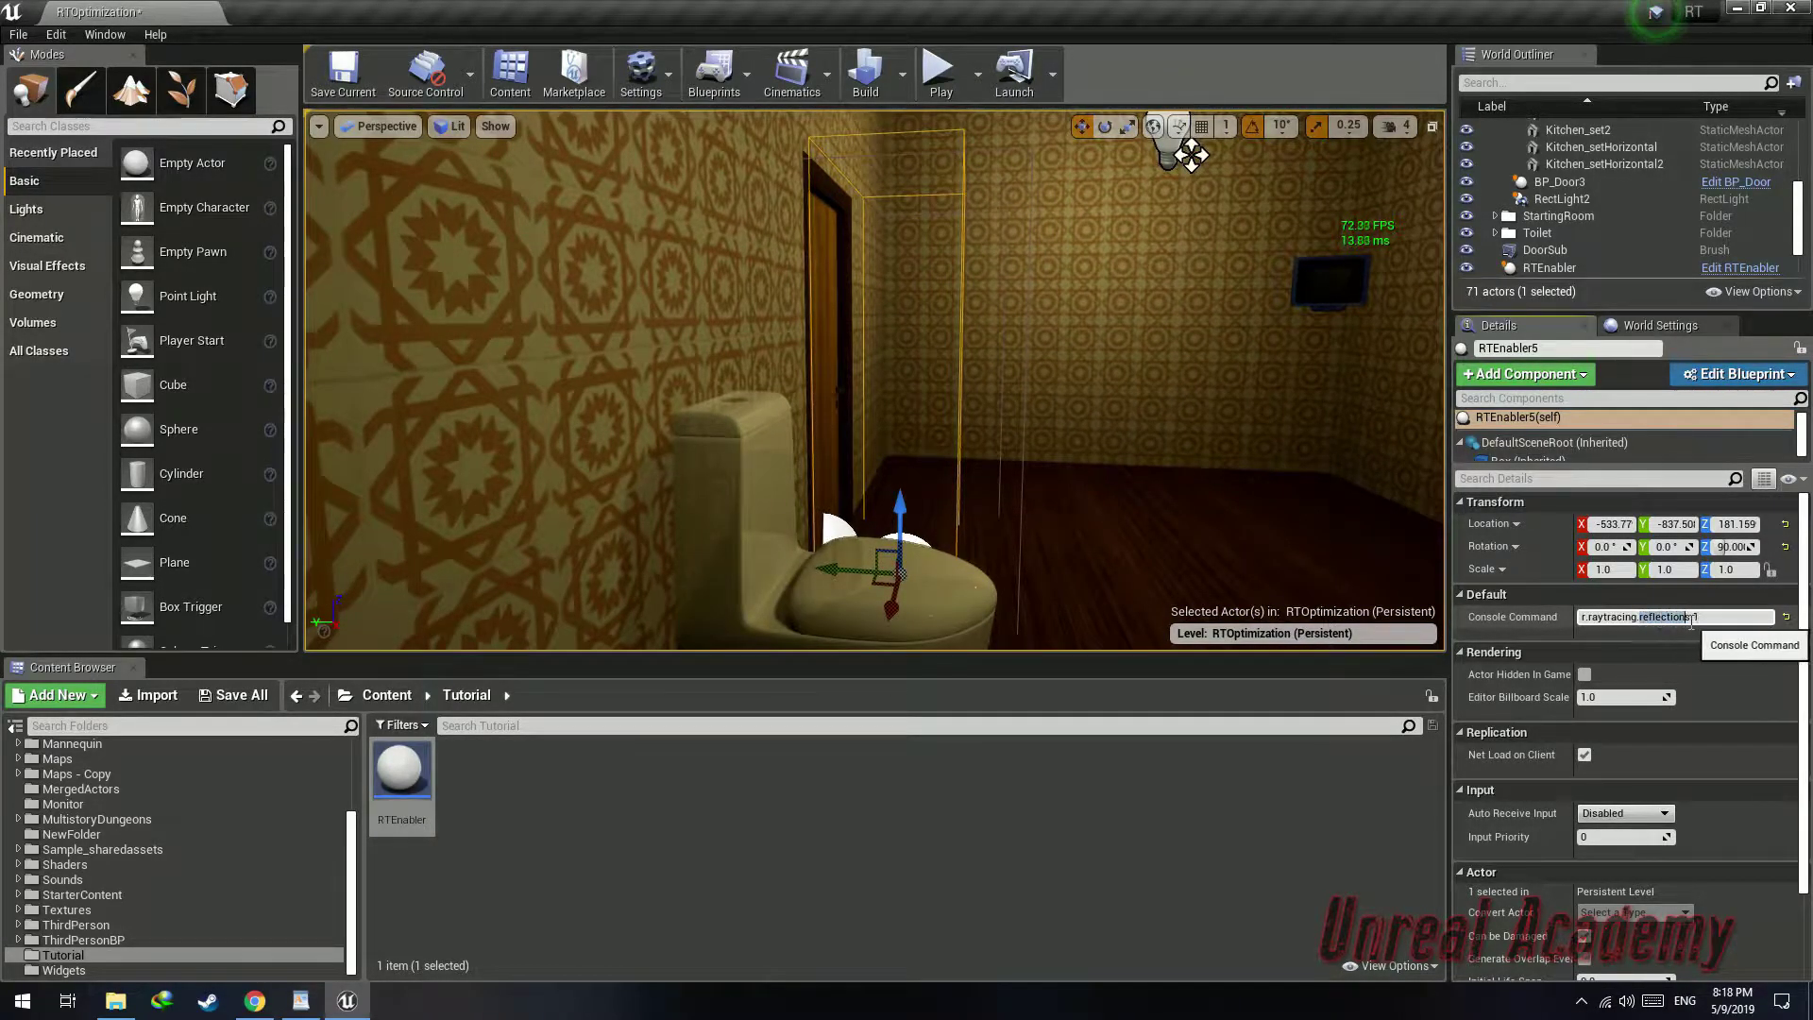
text(shadows)
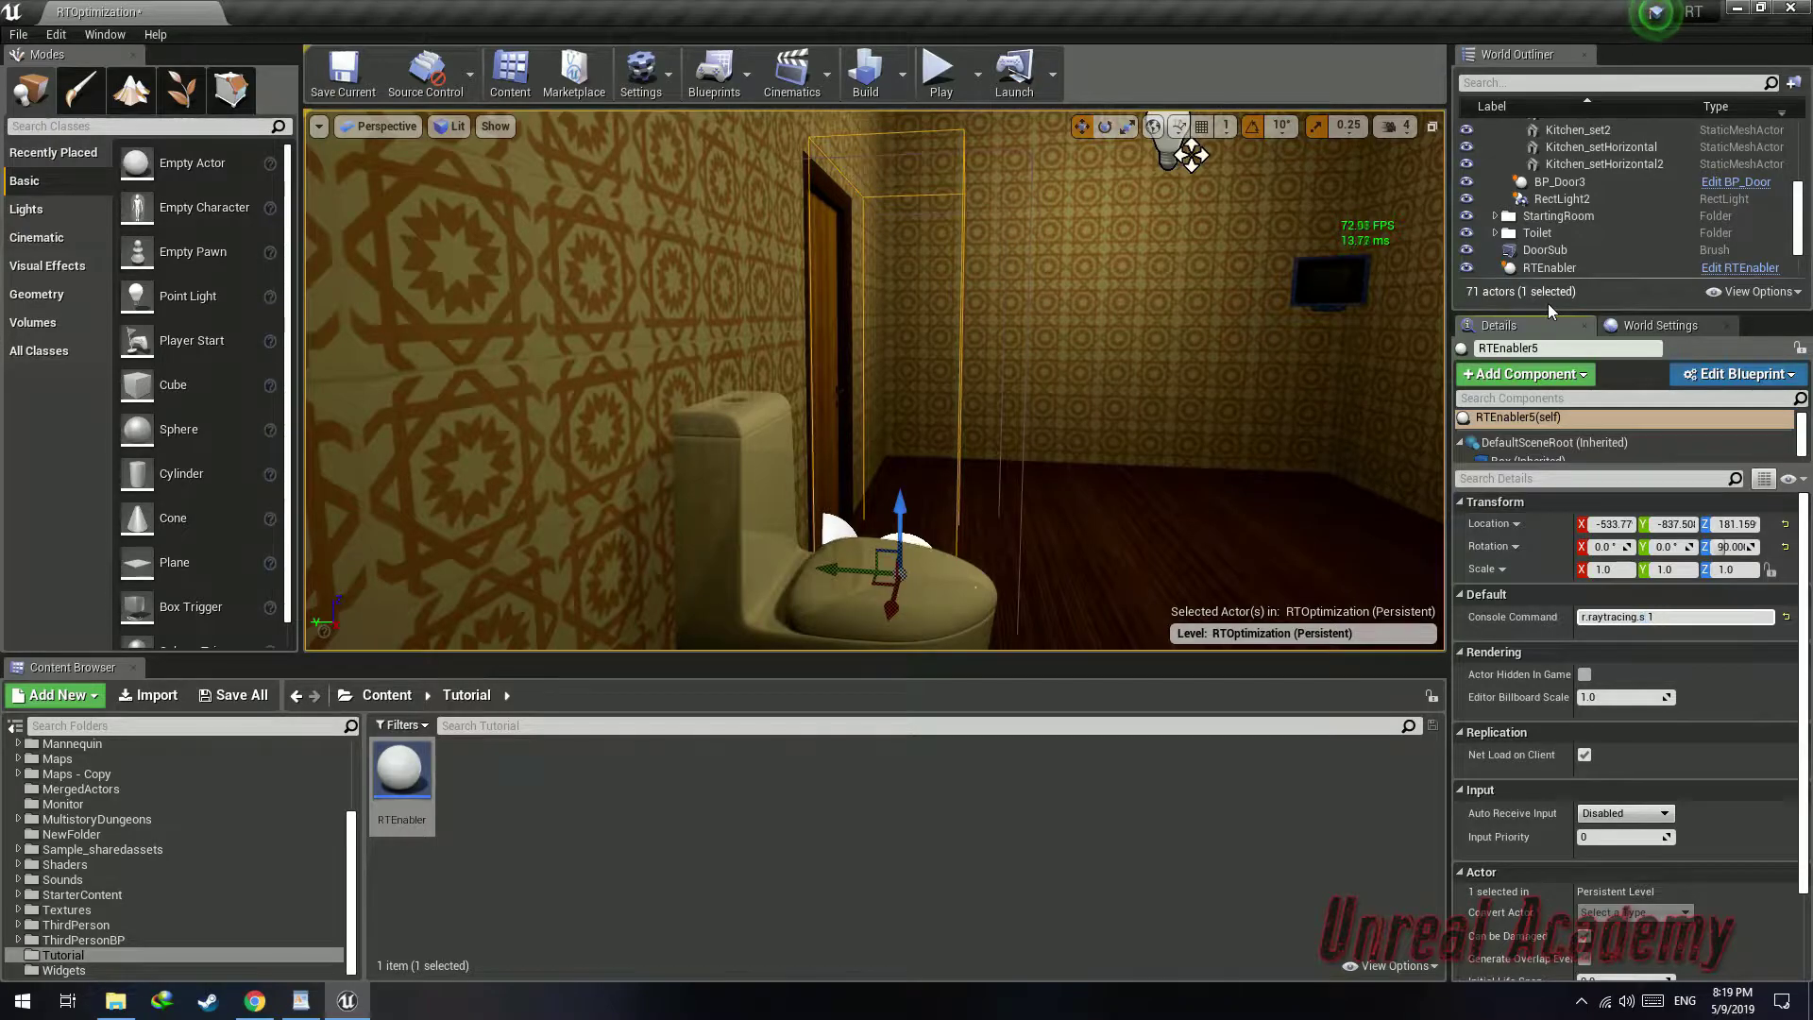
key(End)
key(BackSpace)
text(0)
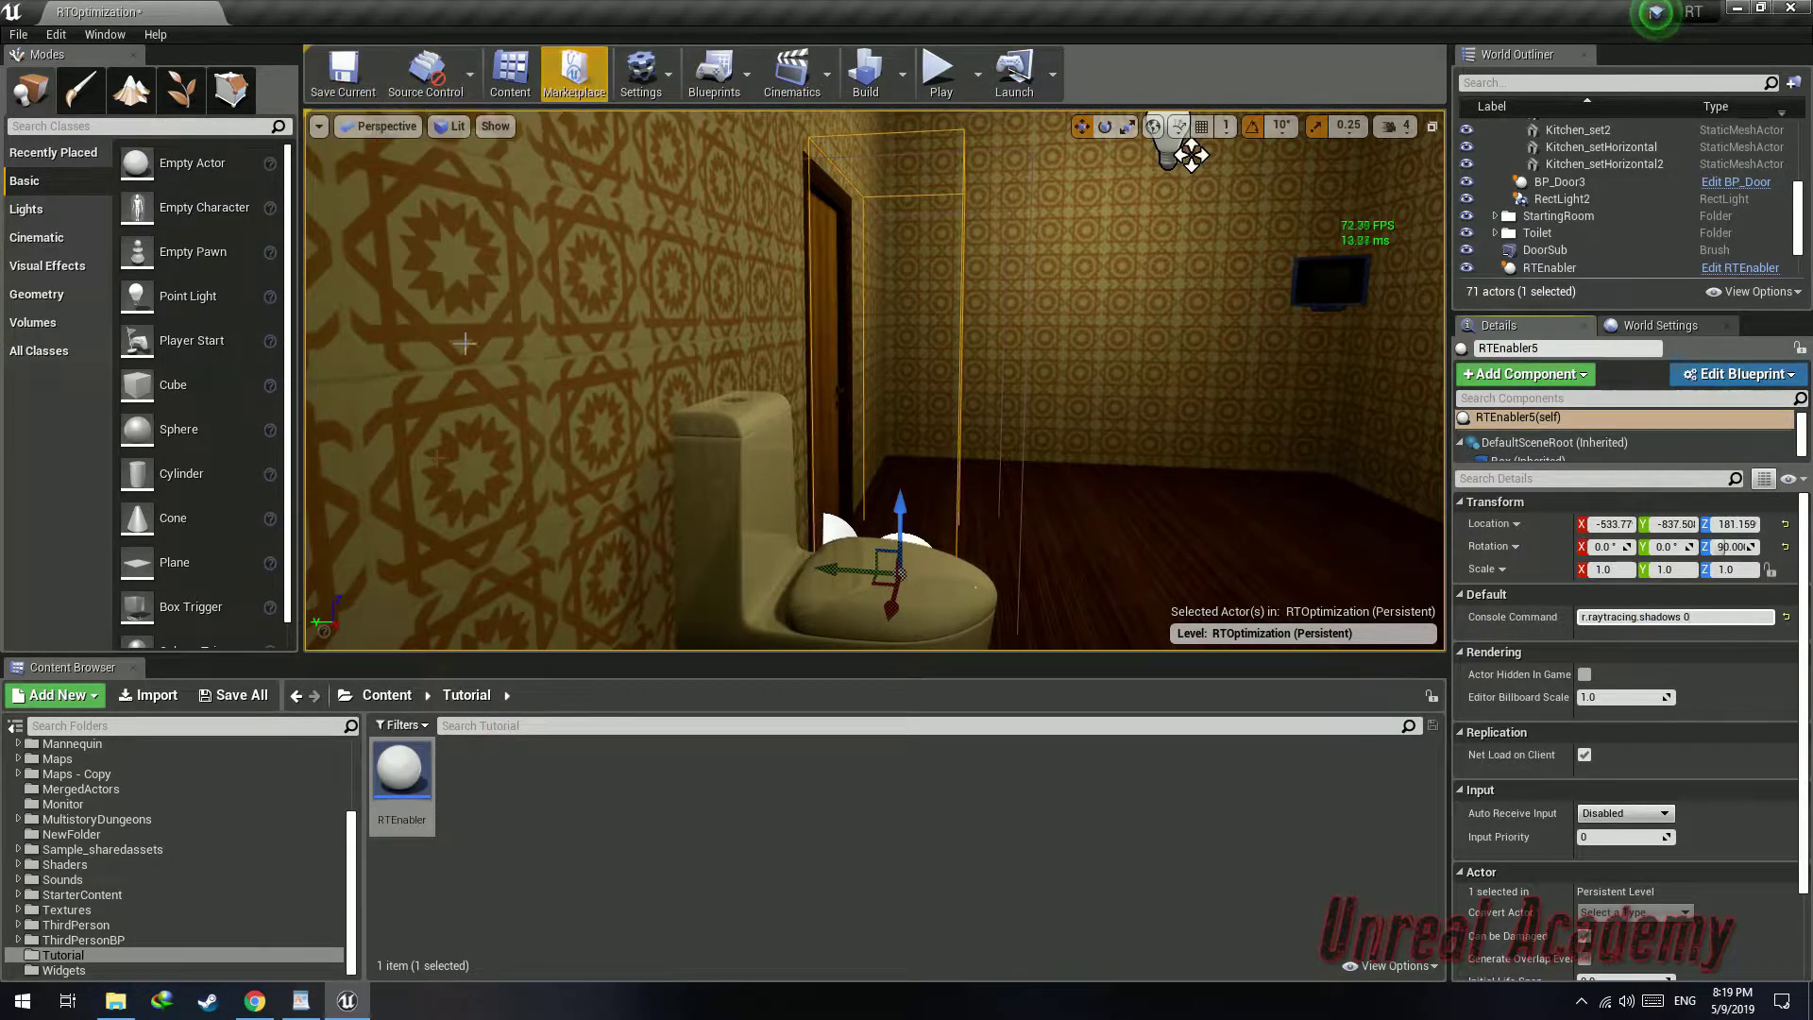
Save all and start playing the level
click(234, 695)
click(1076, 672)
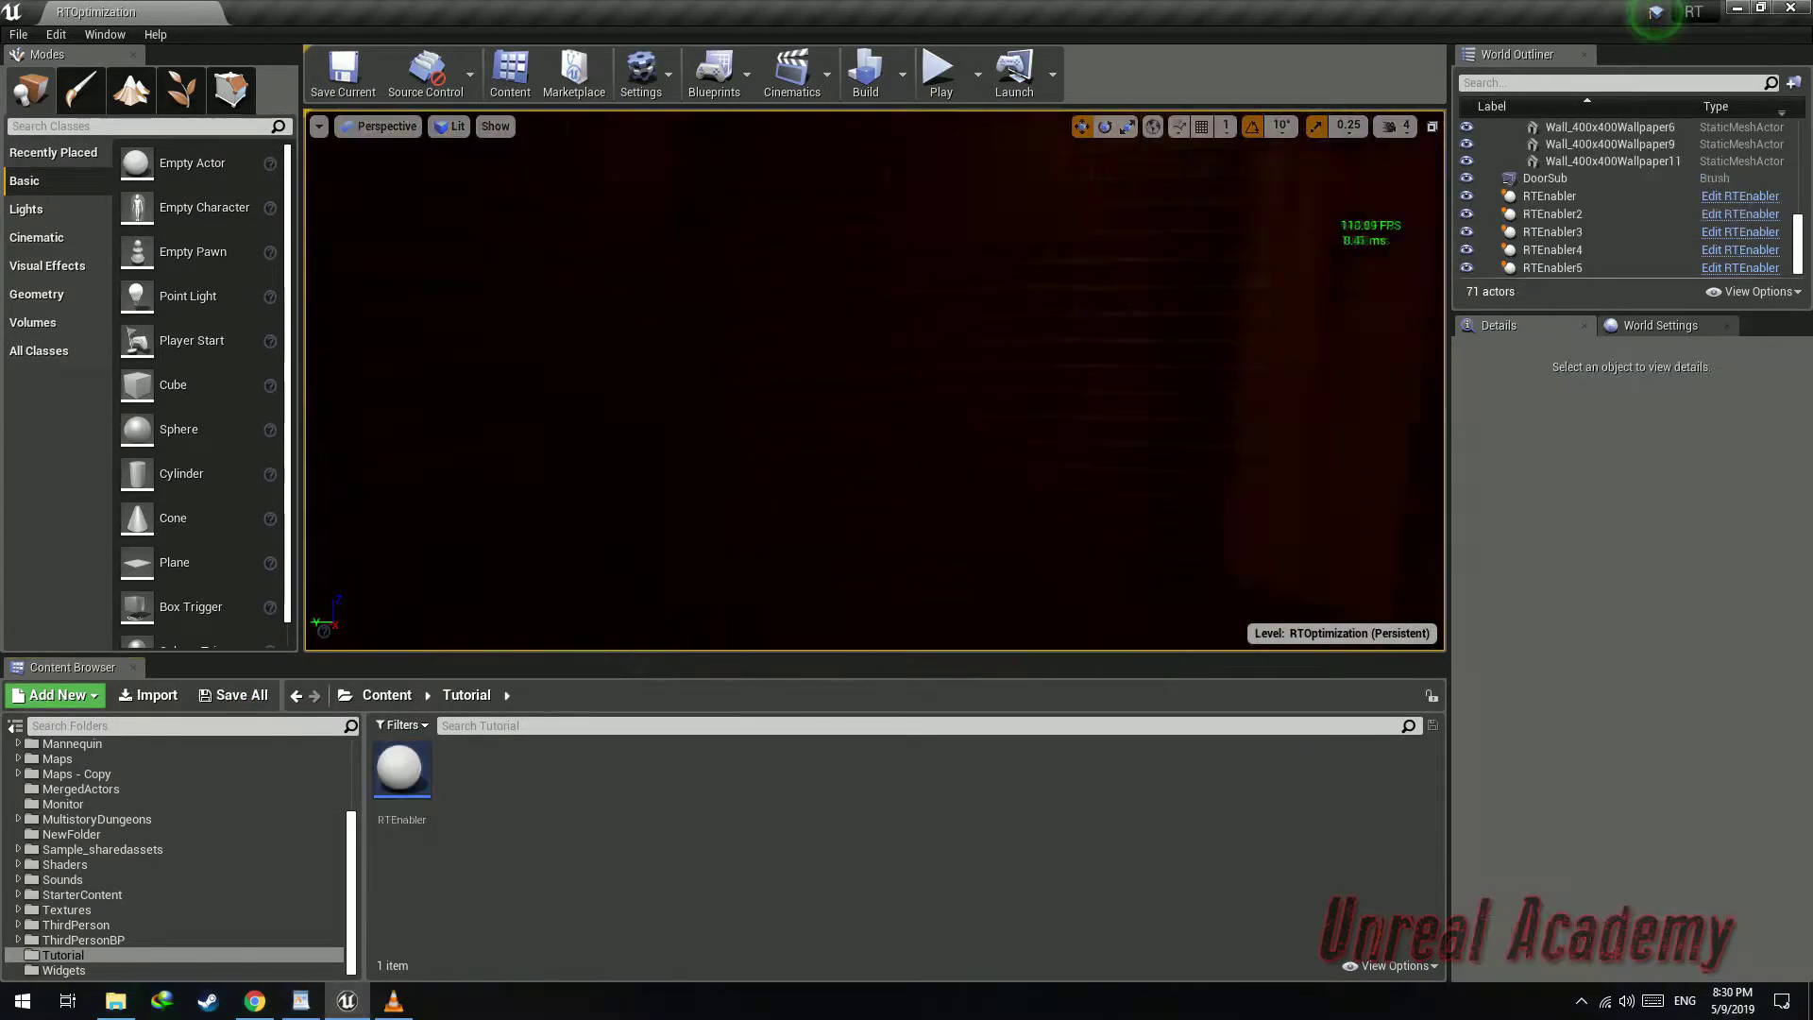
right_drag(874, 381, 996, 363)
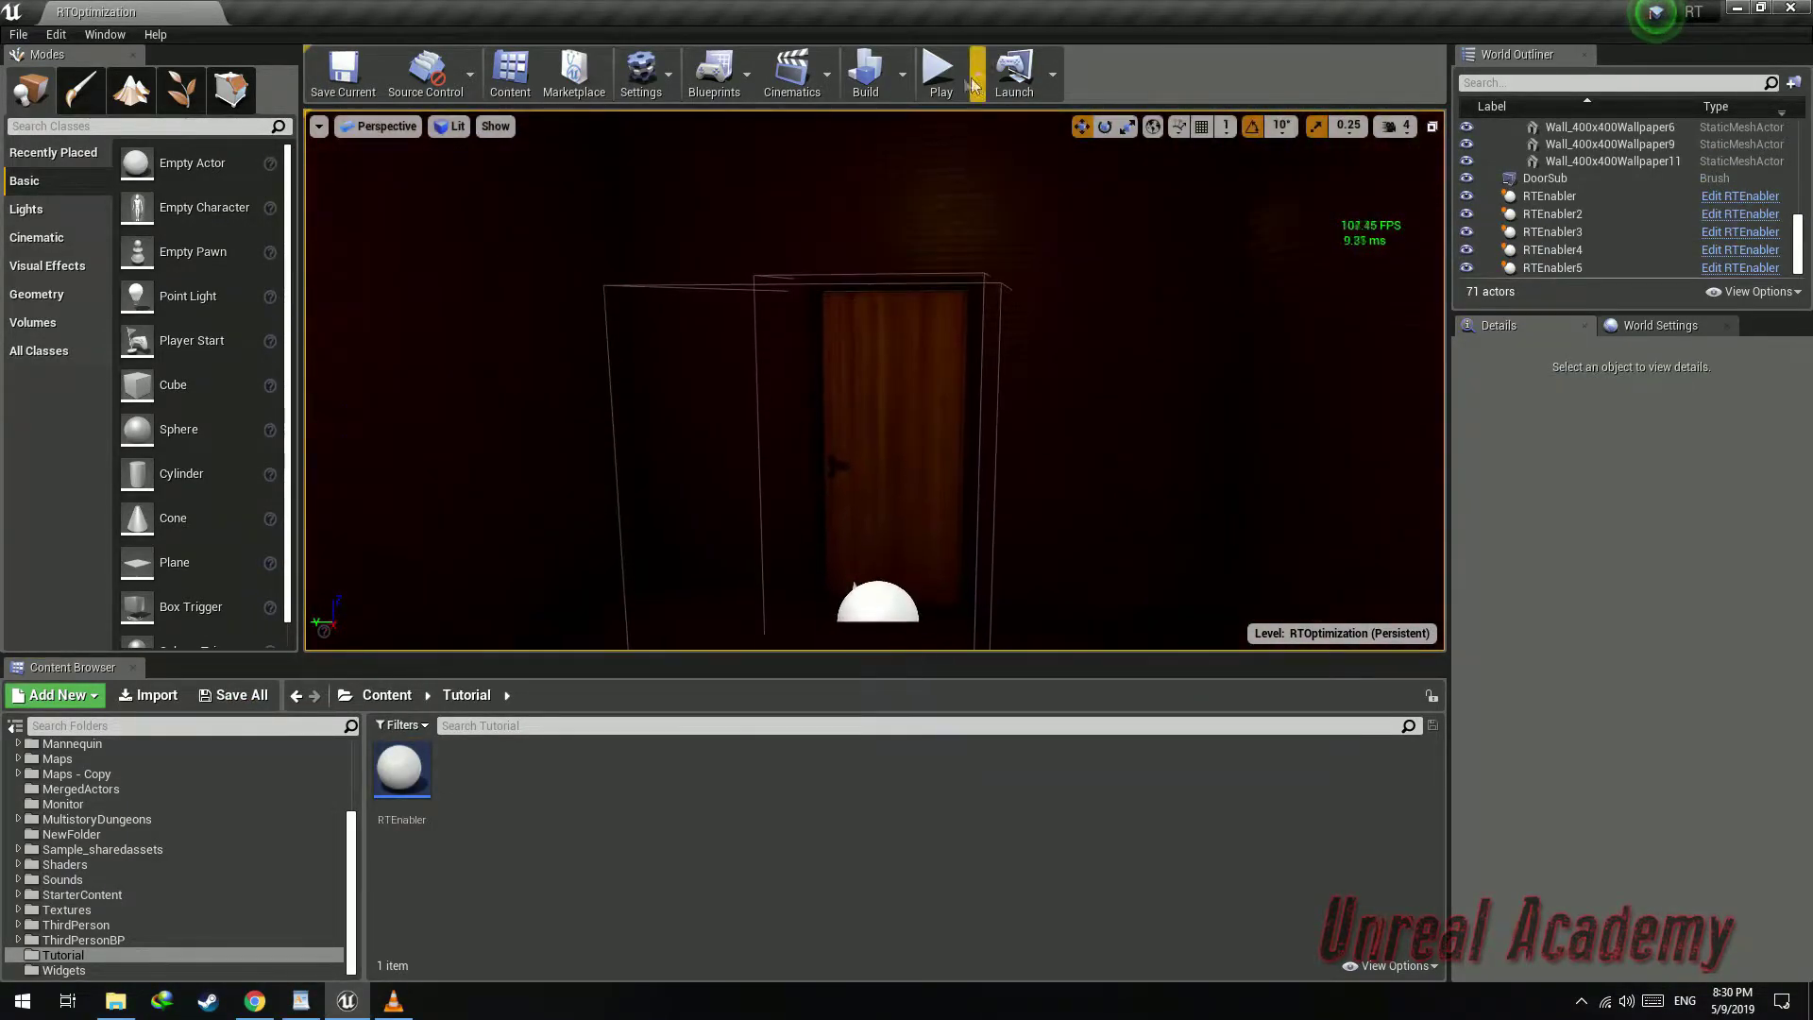
click(943, 81)
Reset the ray tracing settings and walk through the RTEnabler triggers in fullscreen to test them
click(923, 192)
key(w)
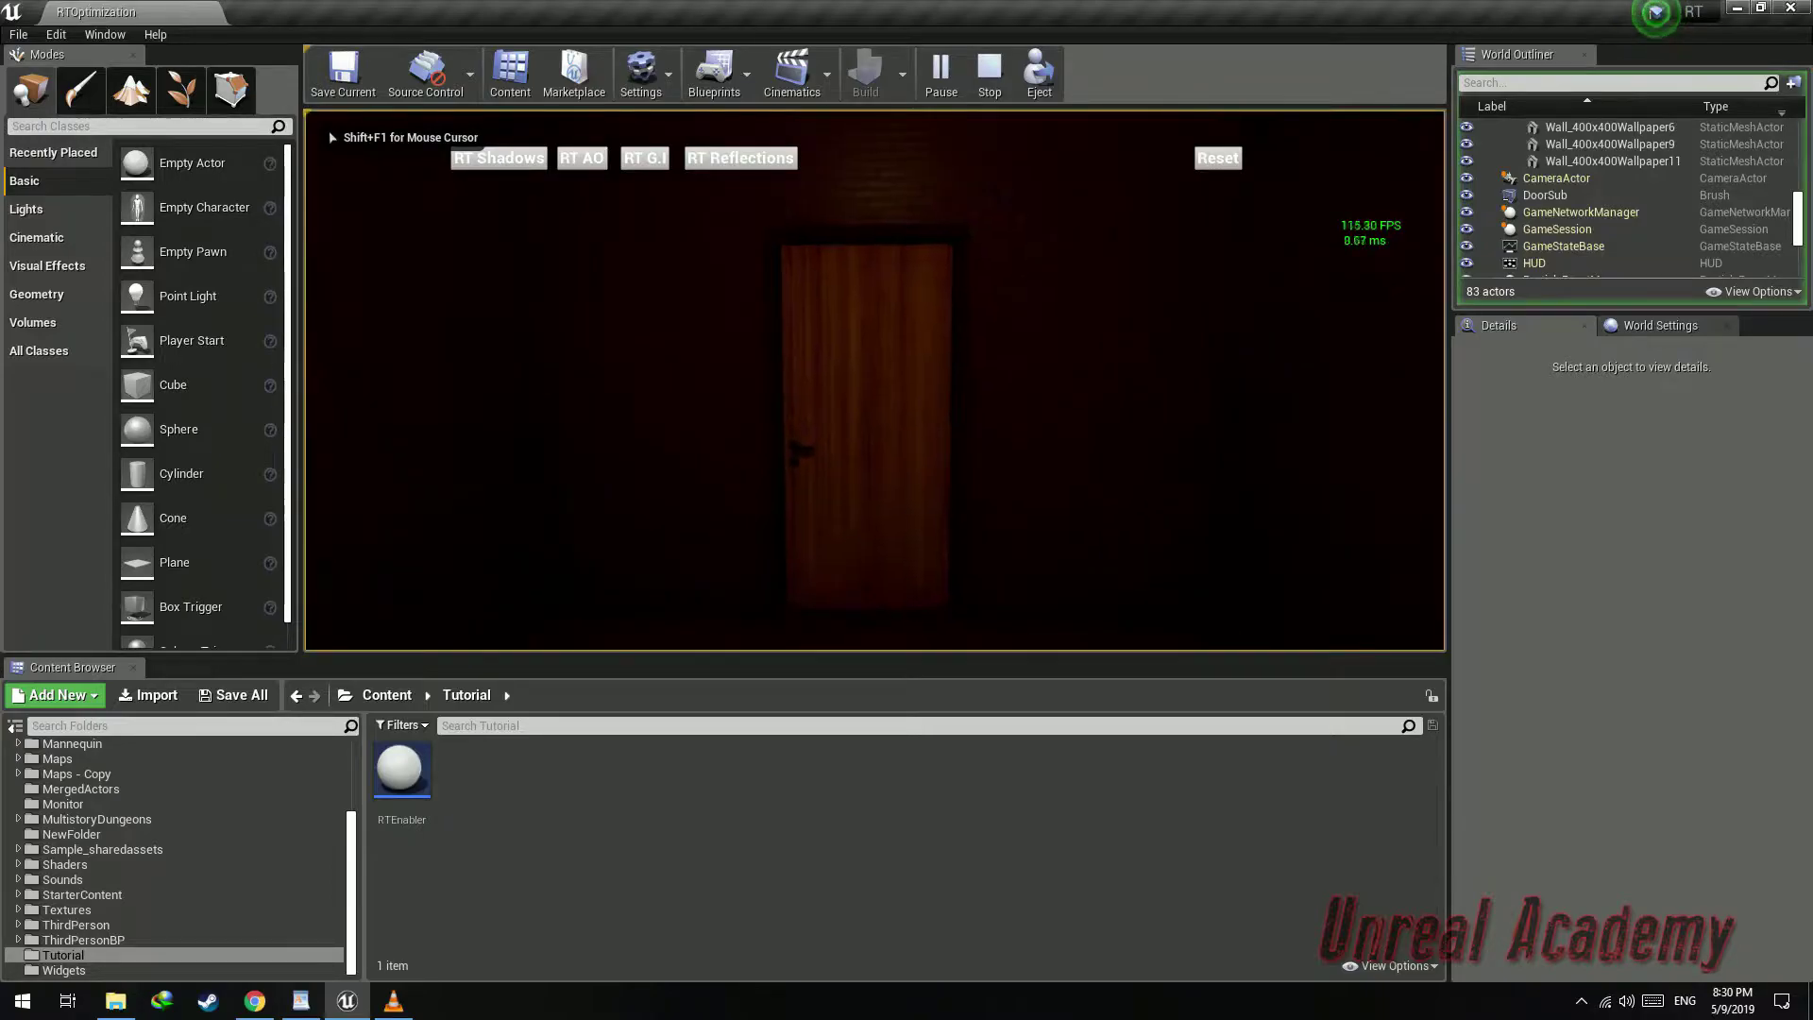
key(shift+F1)
click(1218, 158)
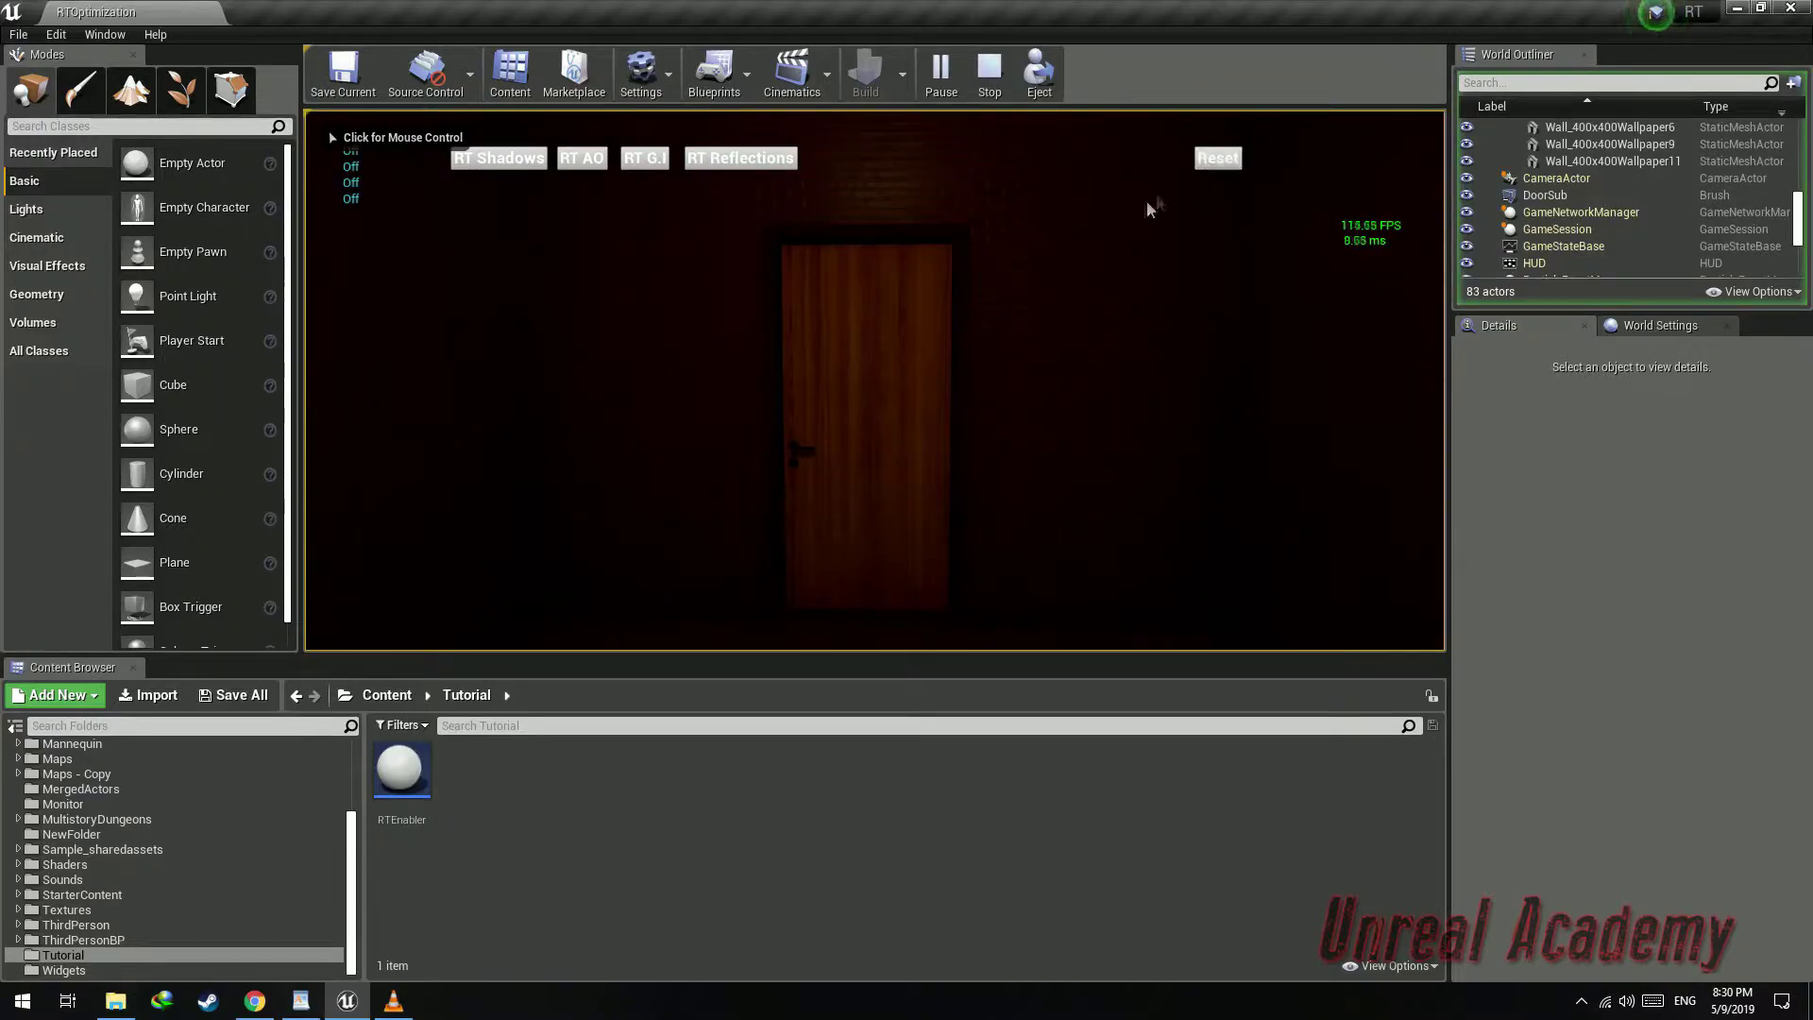
click(988, 294)
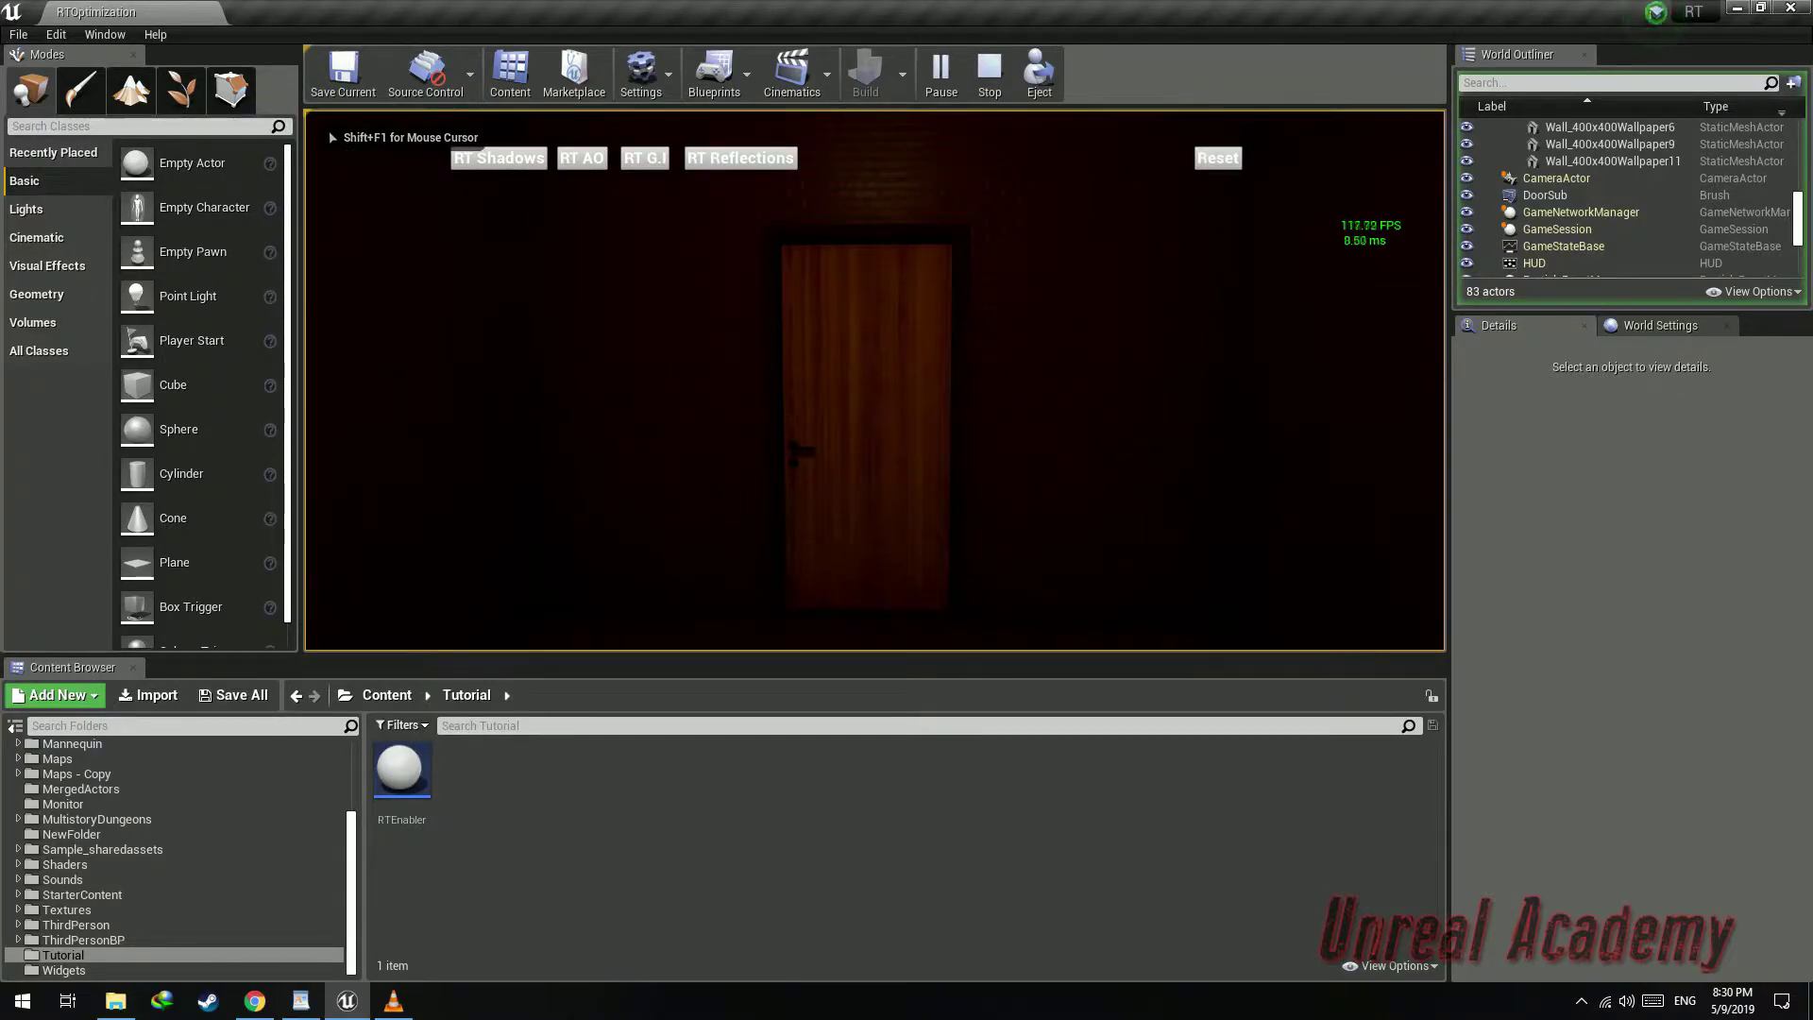
key(F11)
key(w)
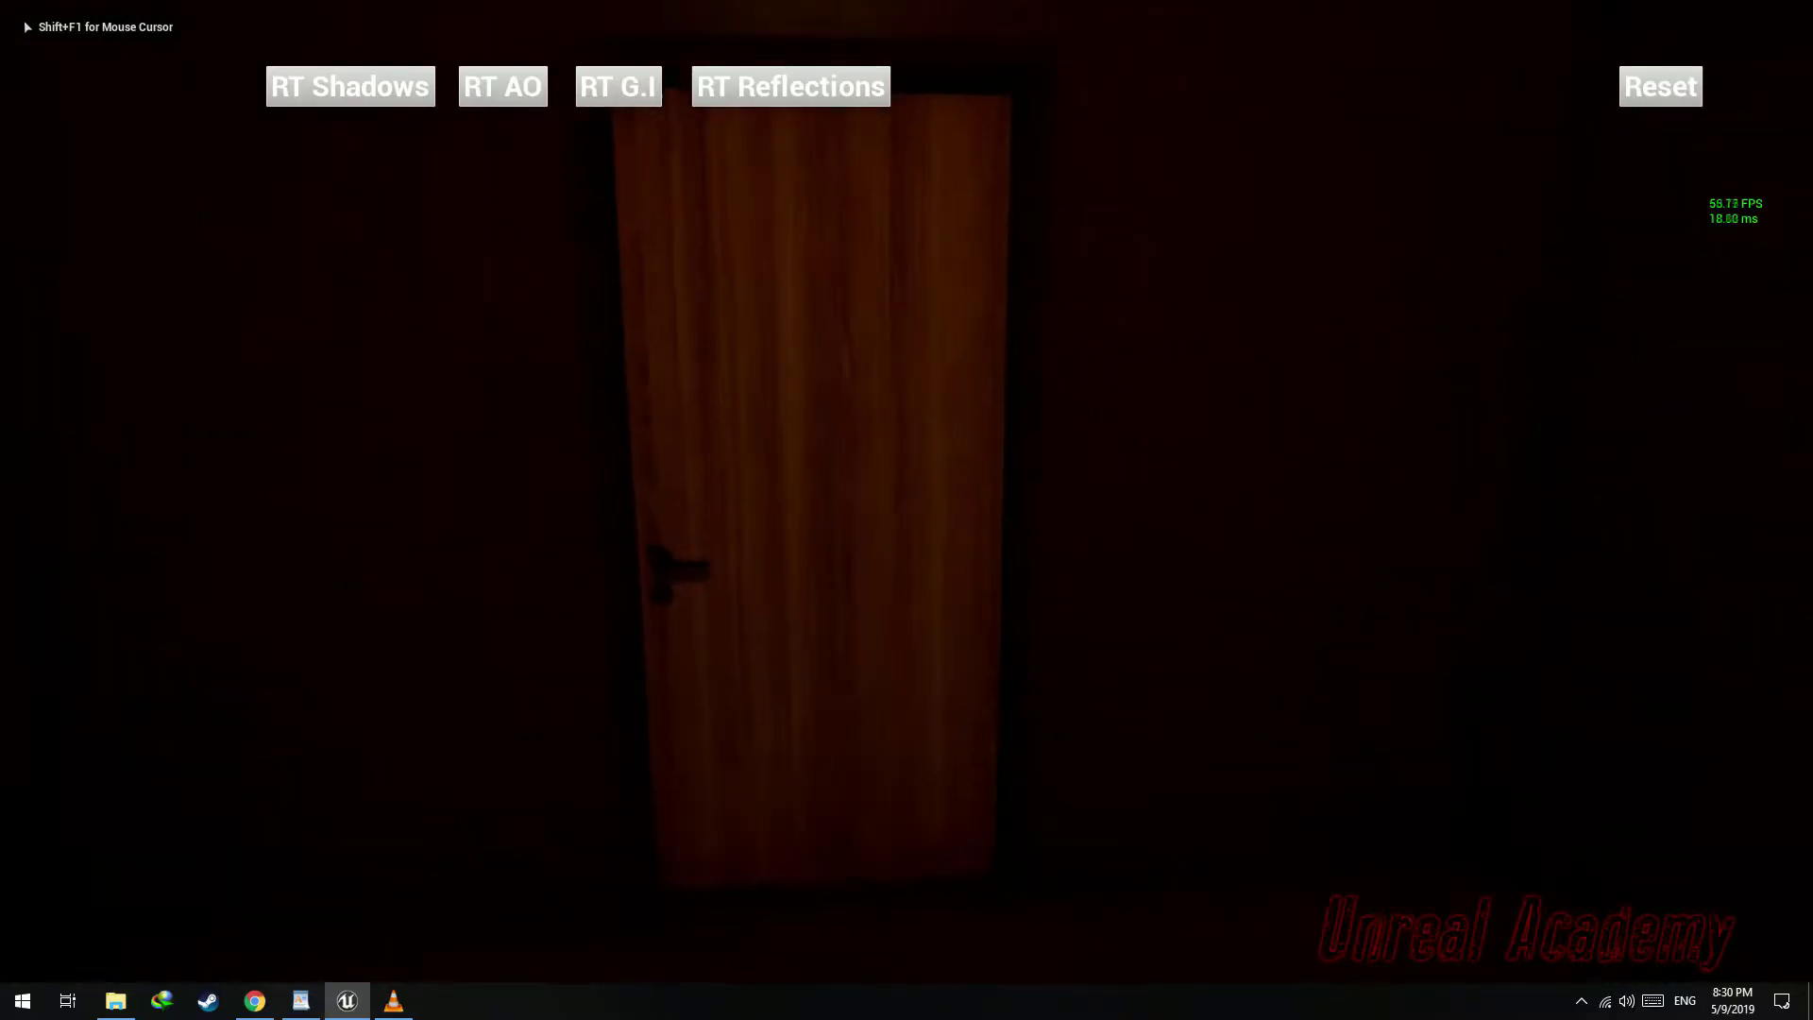
key(w)
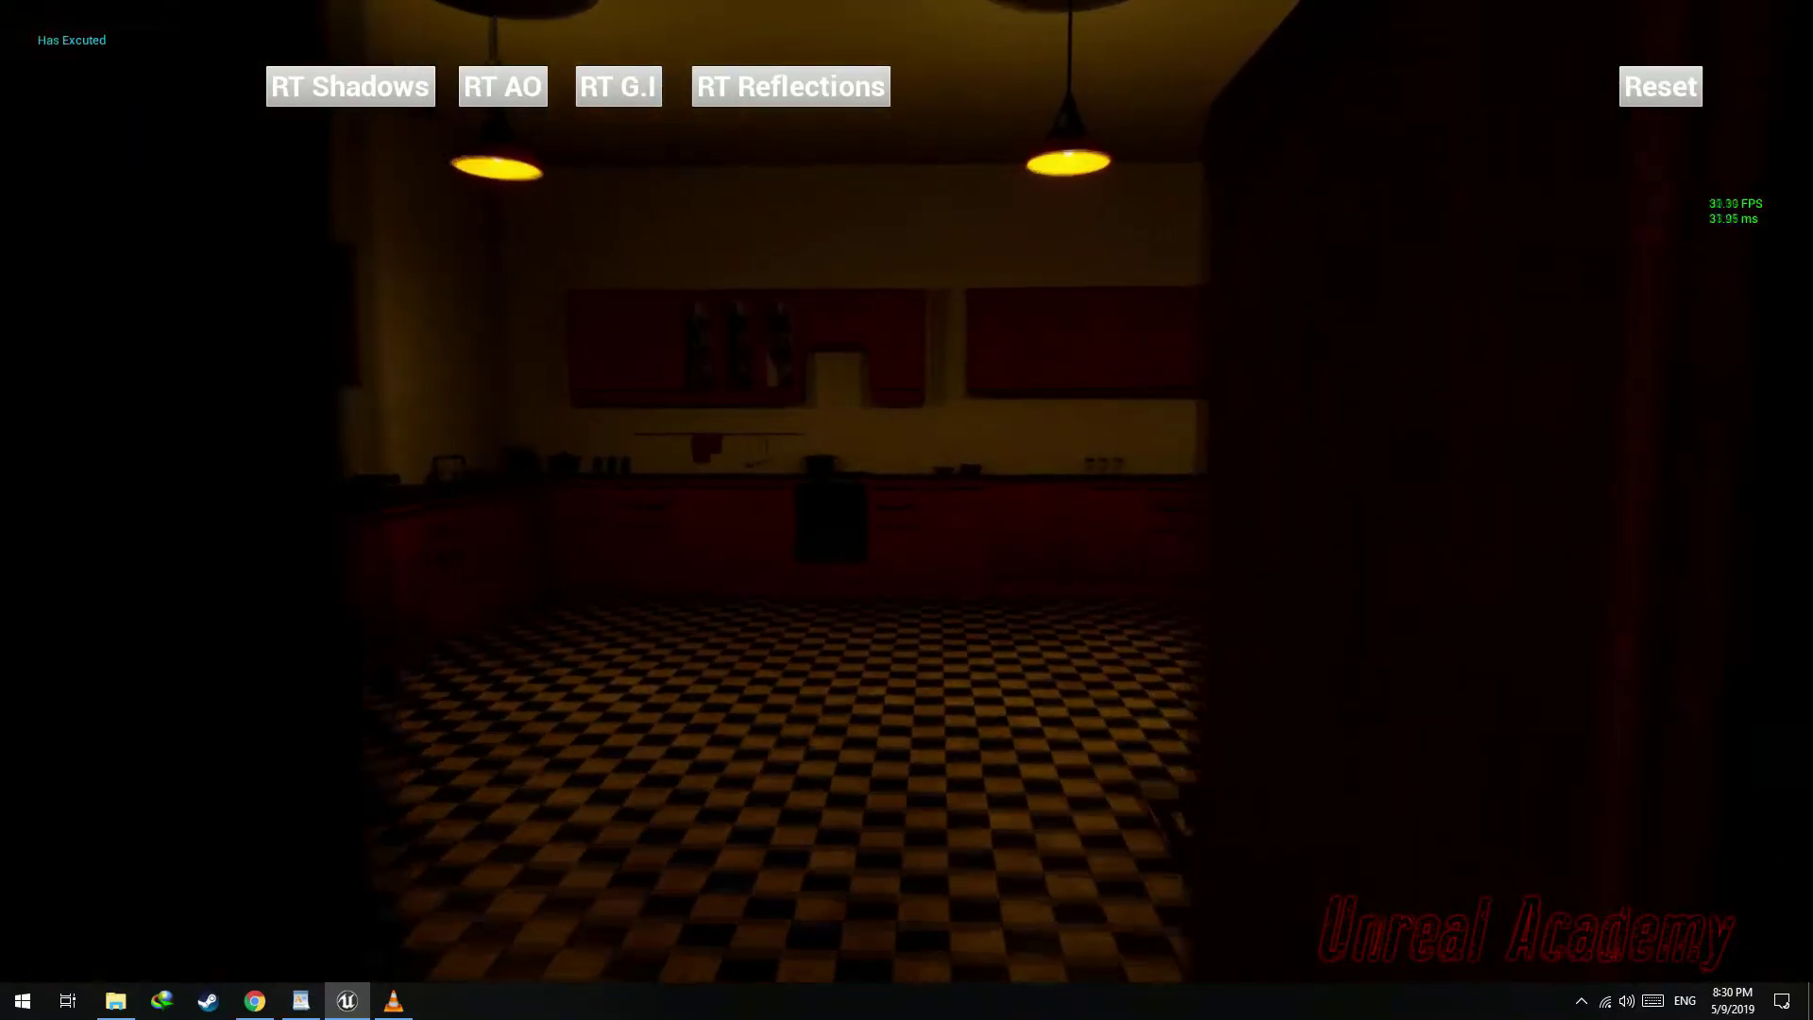
key(s)
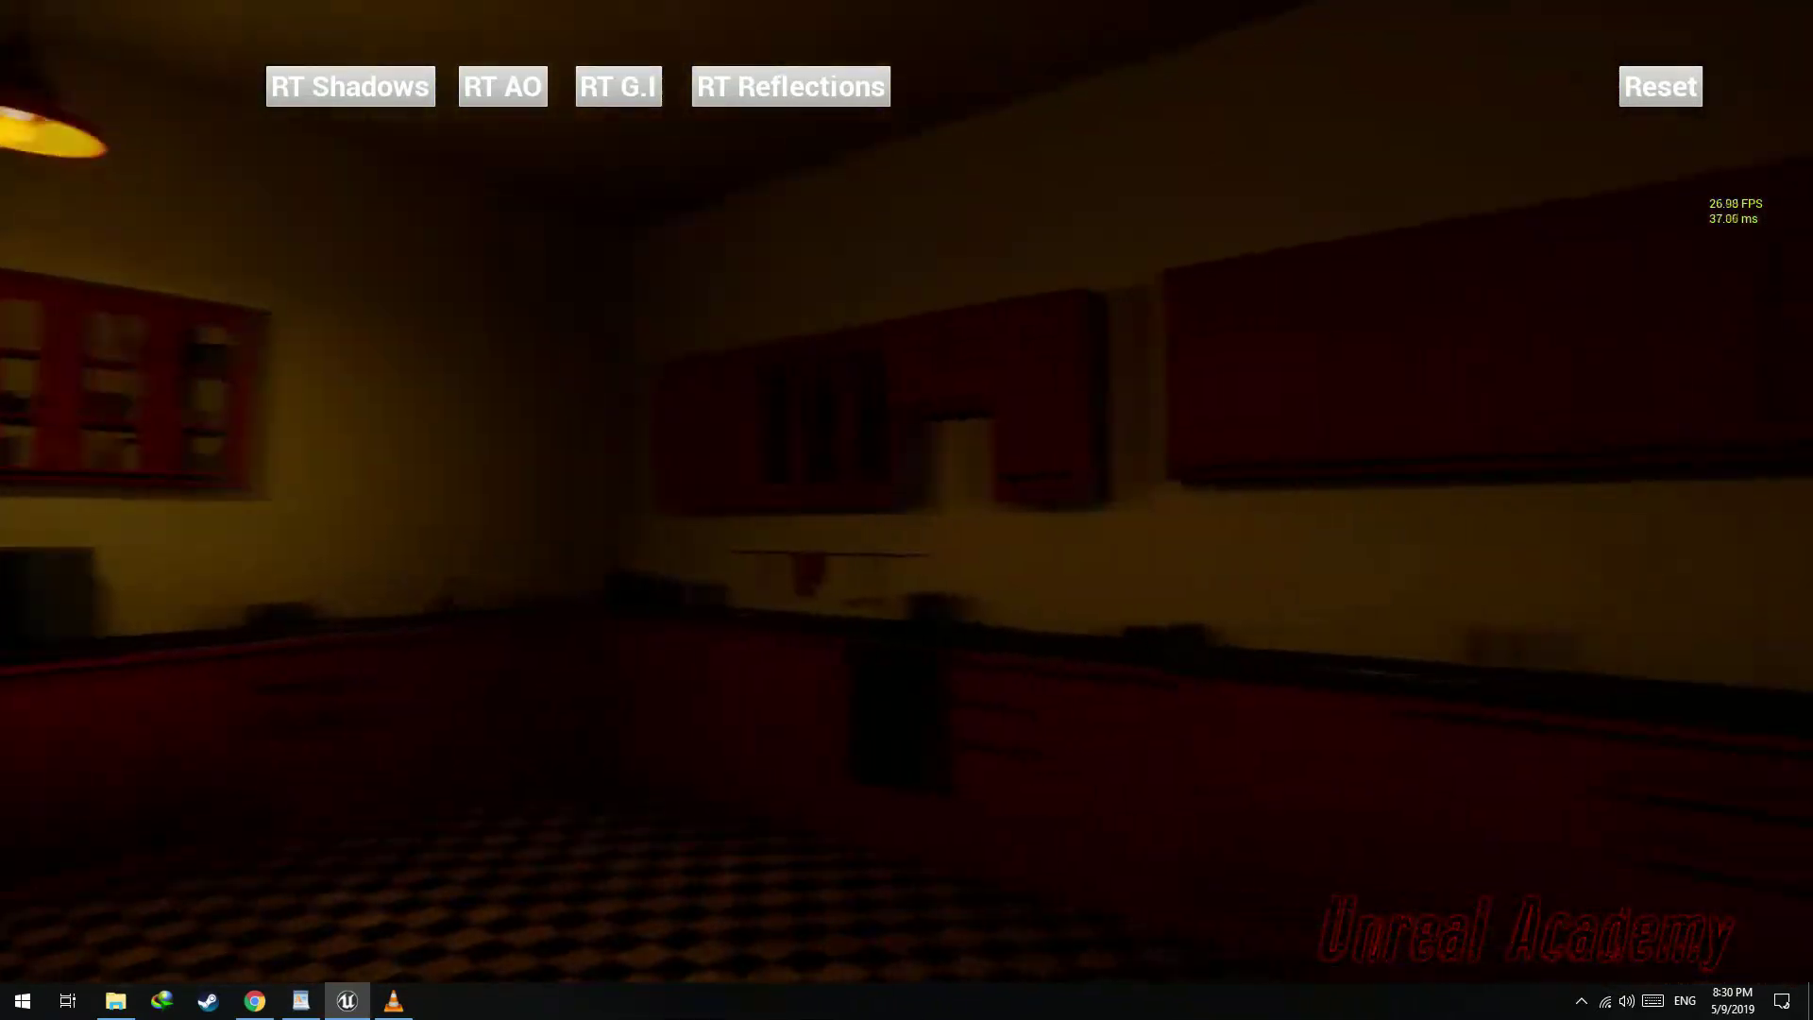
key(w)
key(w)
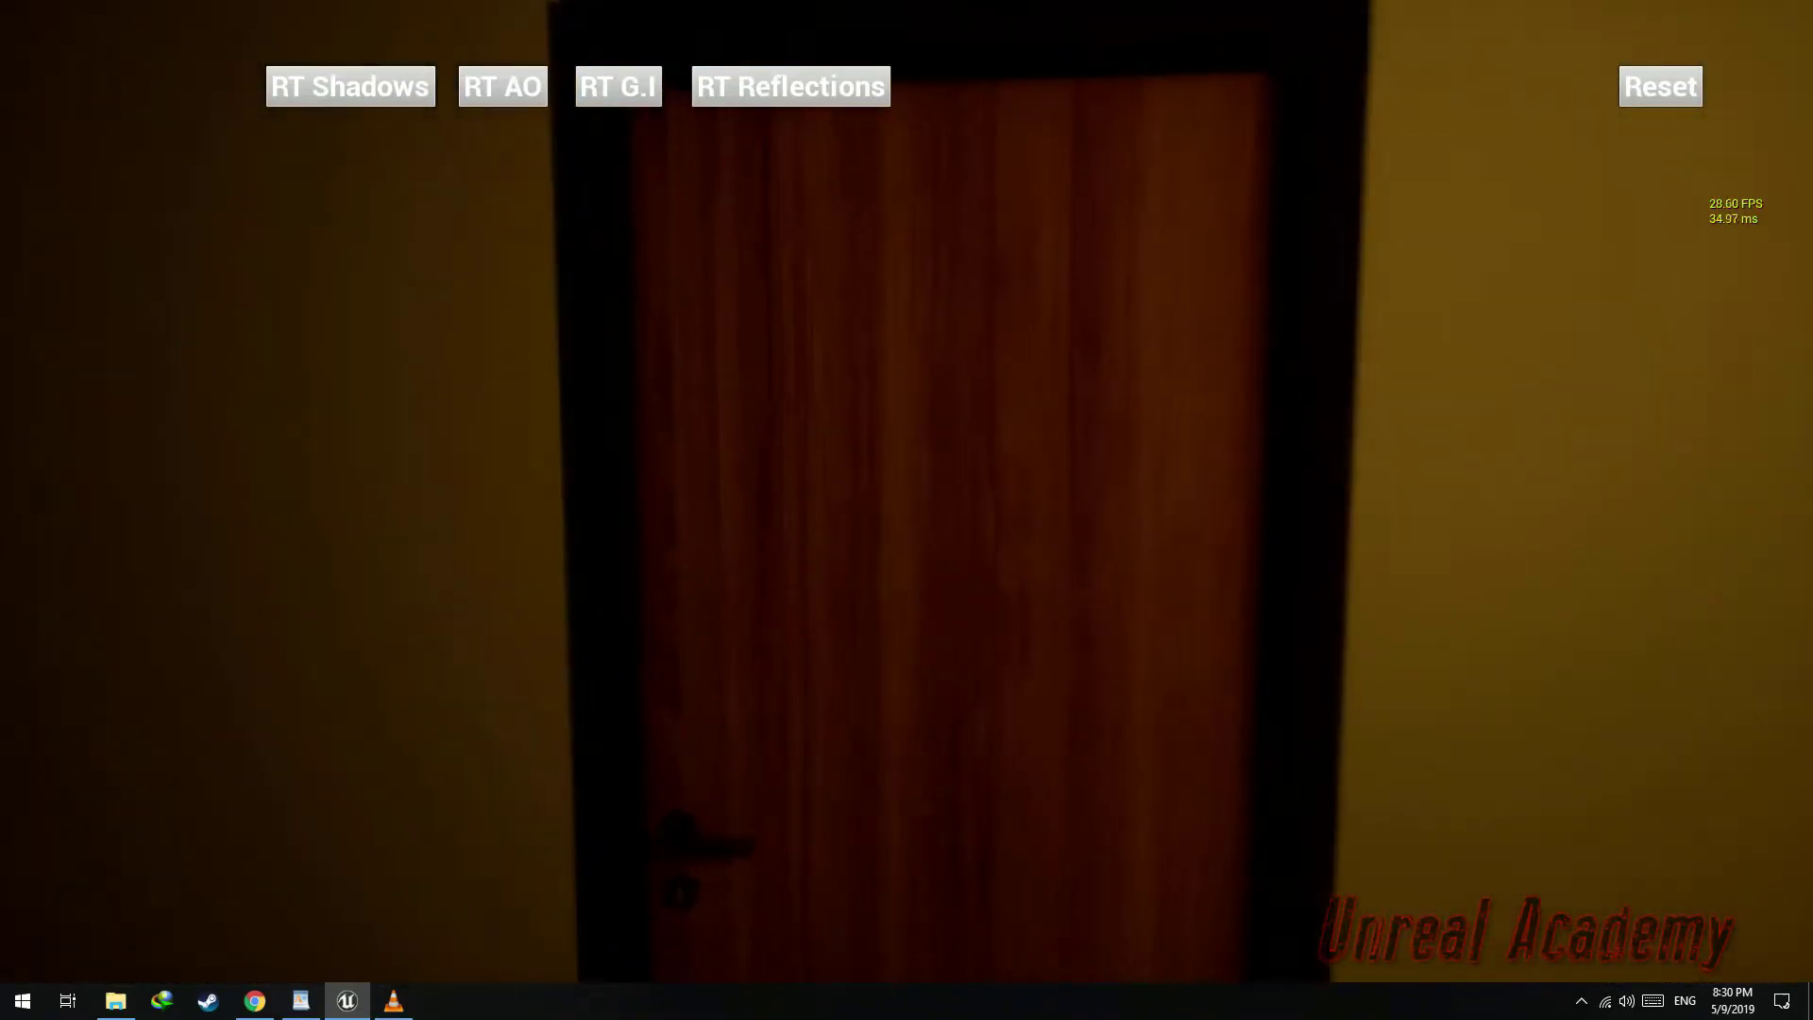
Walk through the toilet doorway into the bathroom to test the RTEnabler trigger there
key(w)
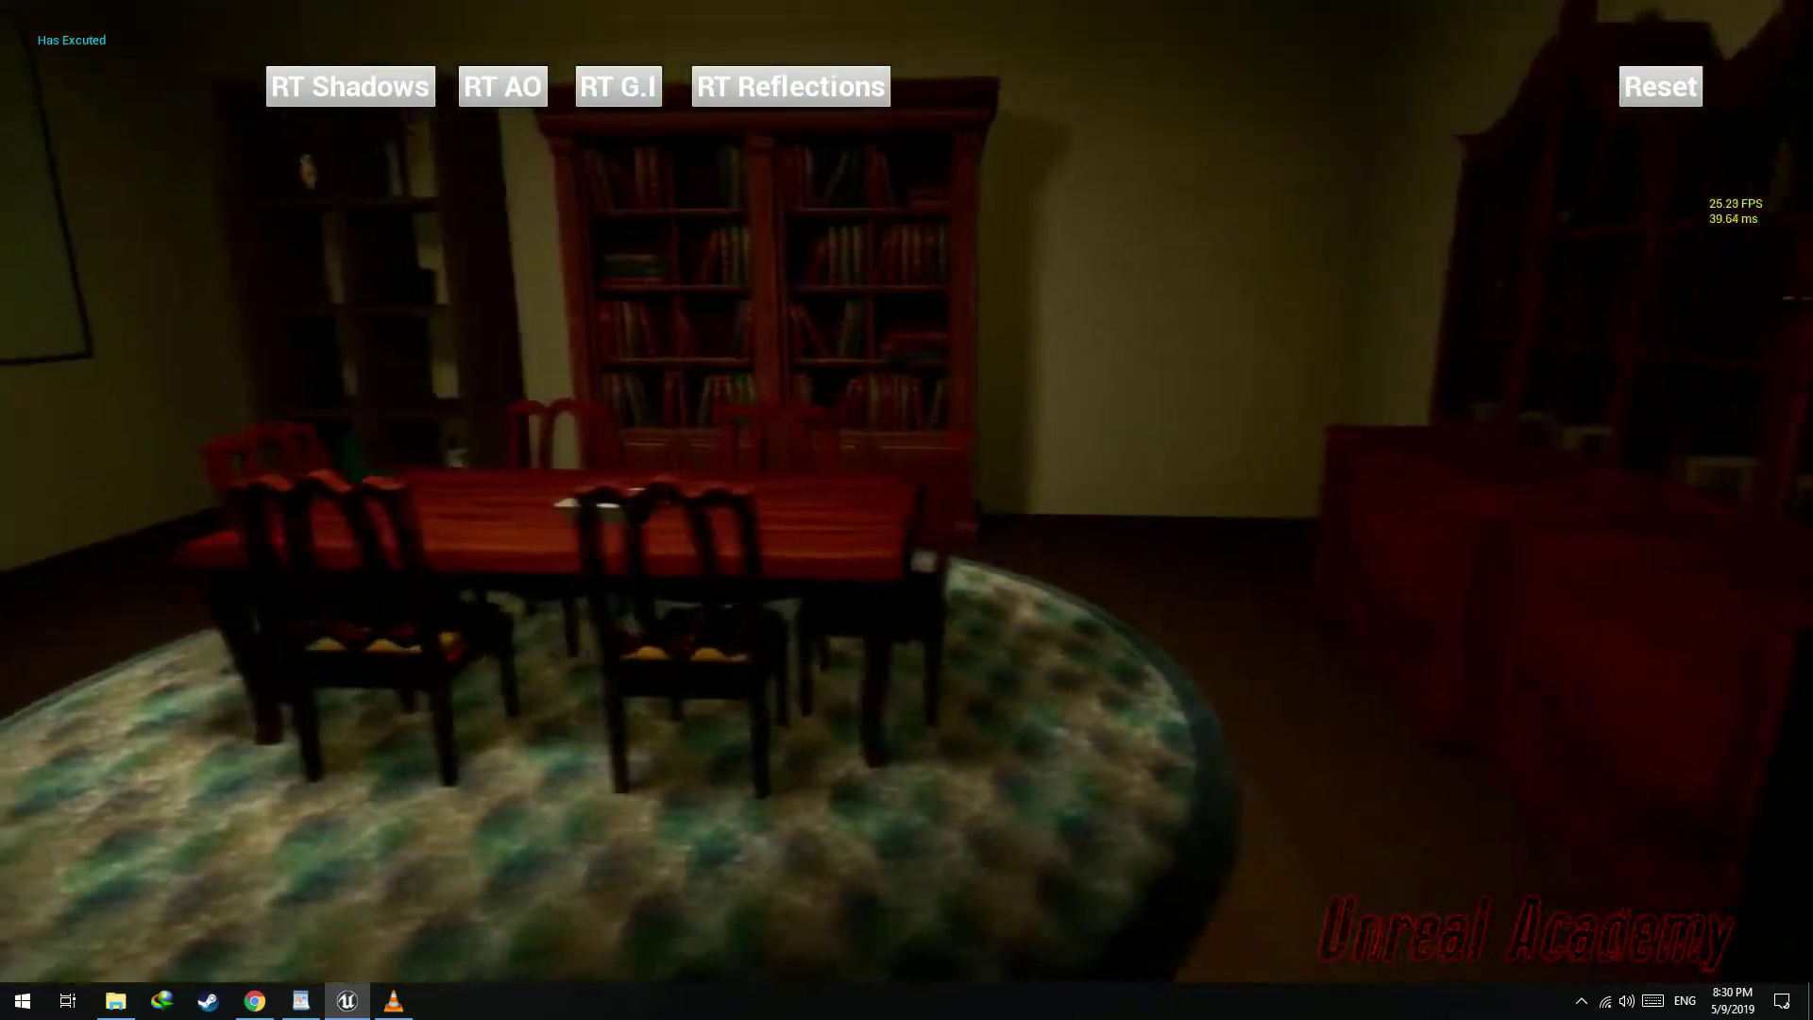
key(s)
key(w)
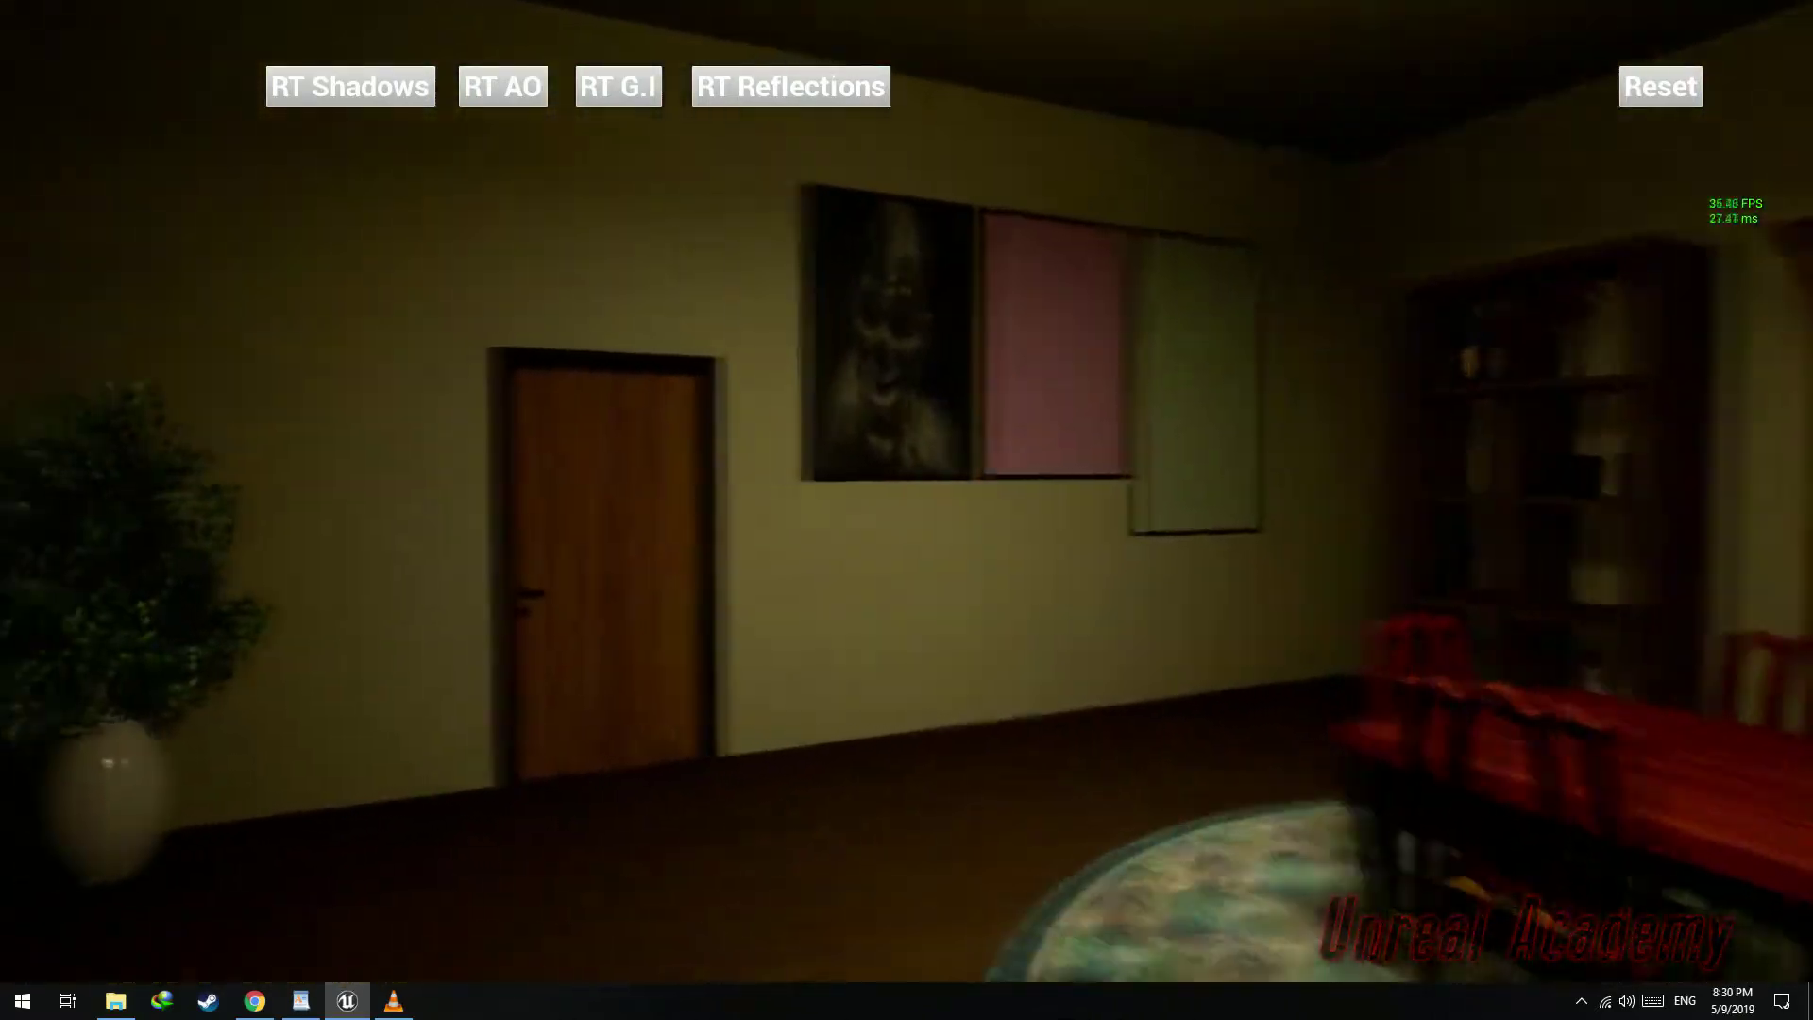
key(w)
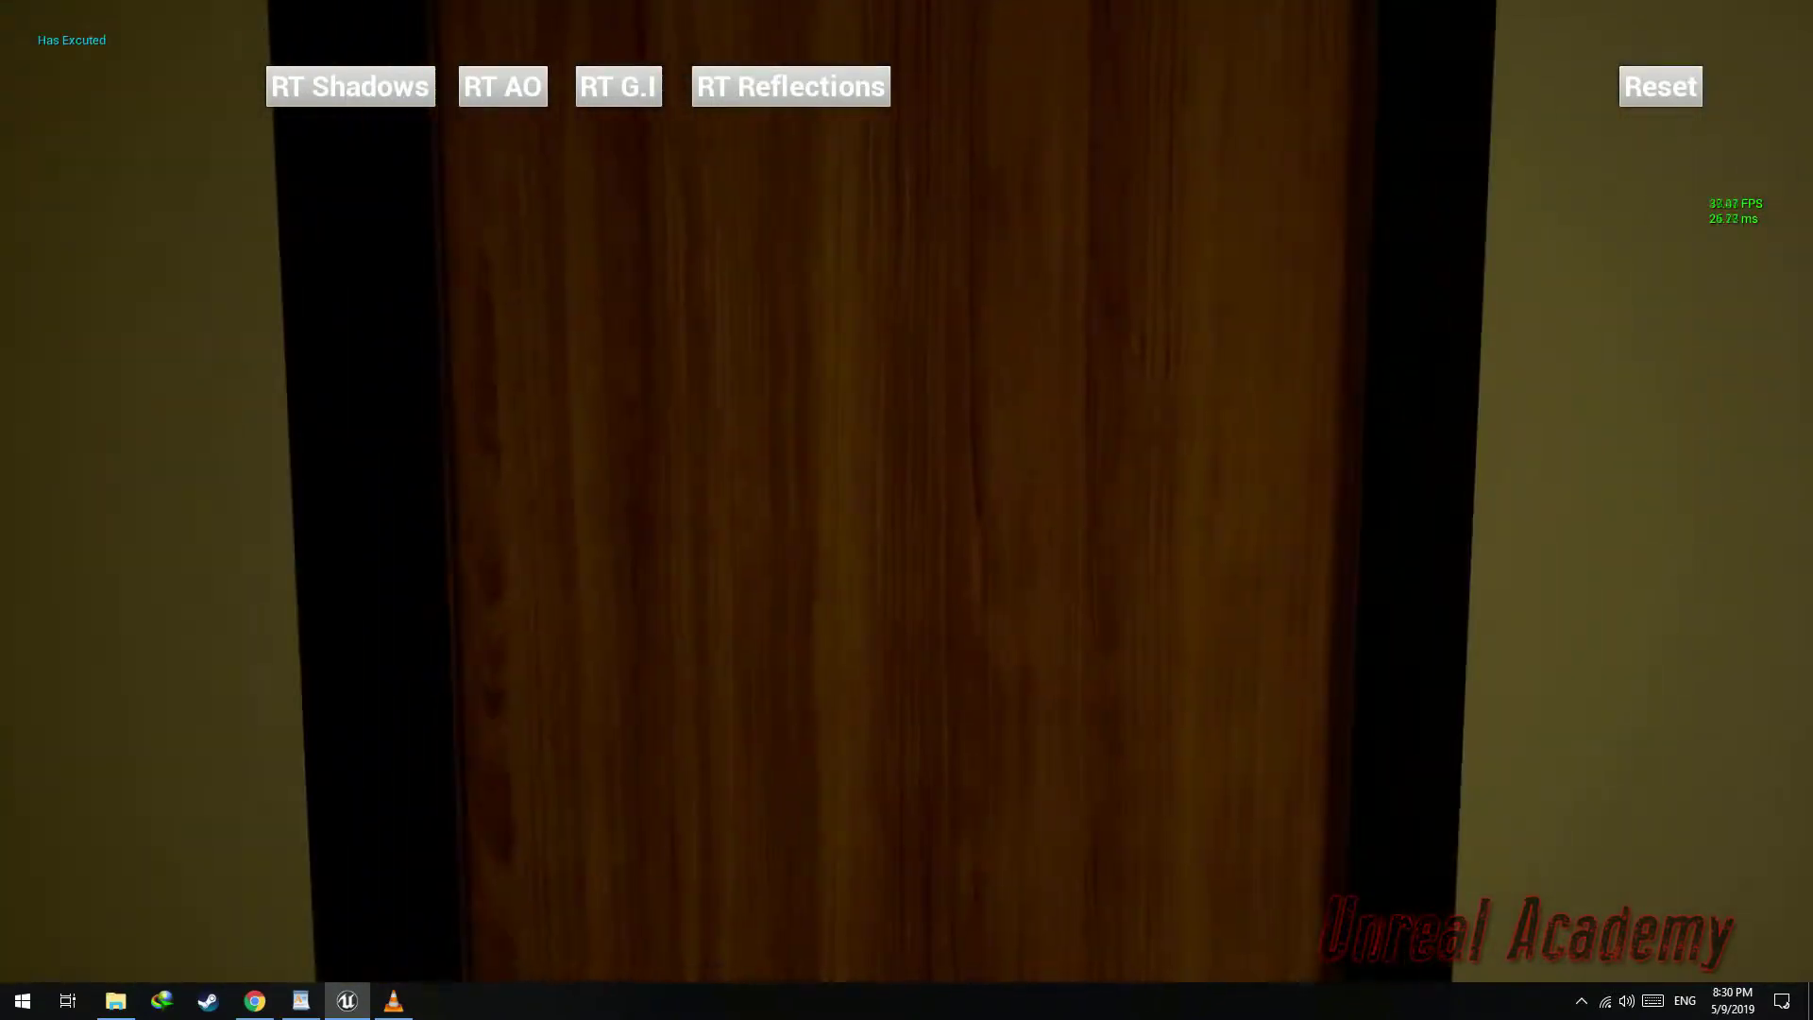
key(w)
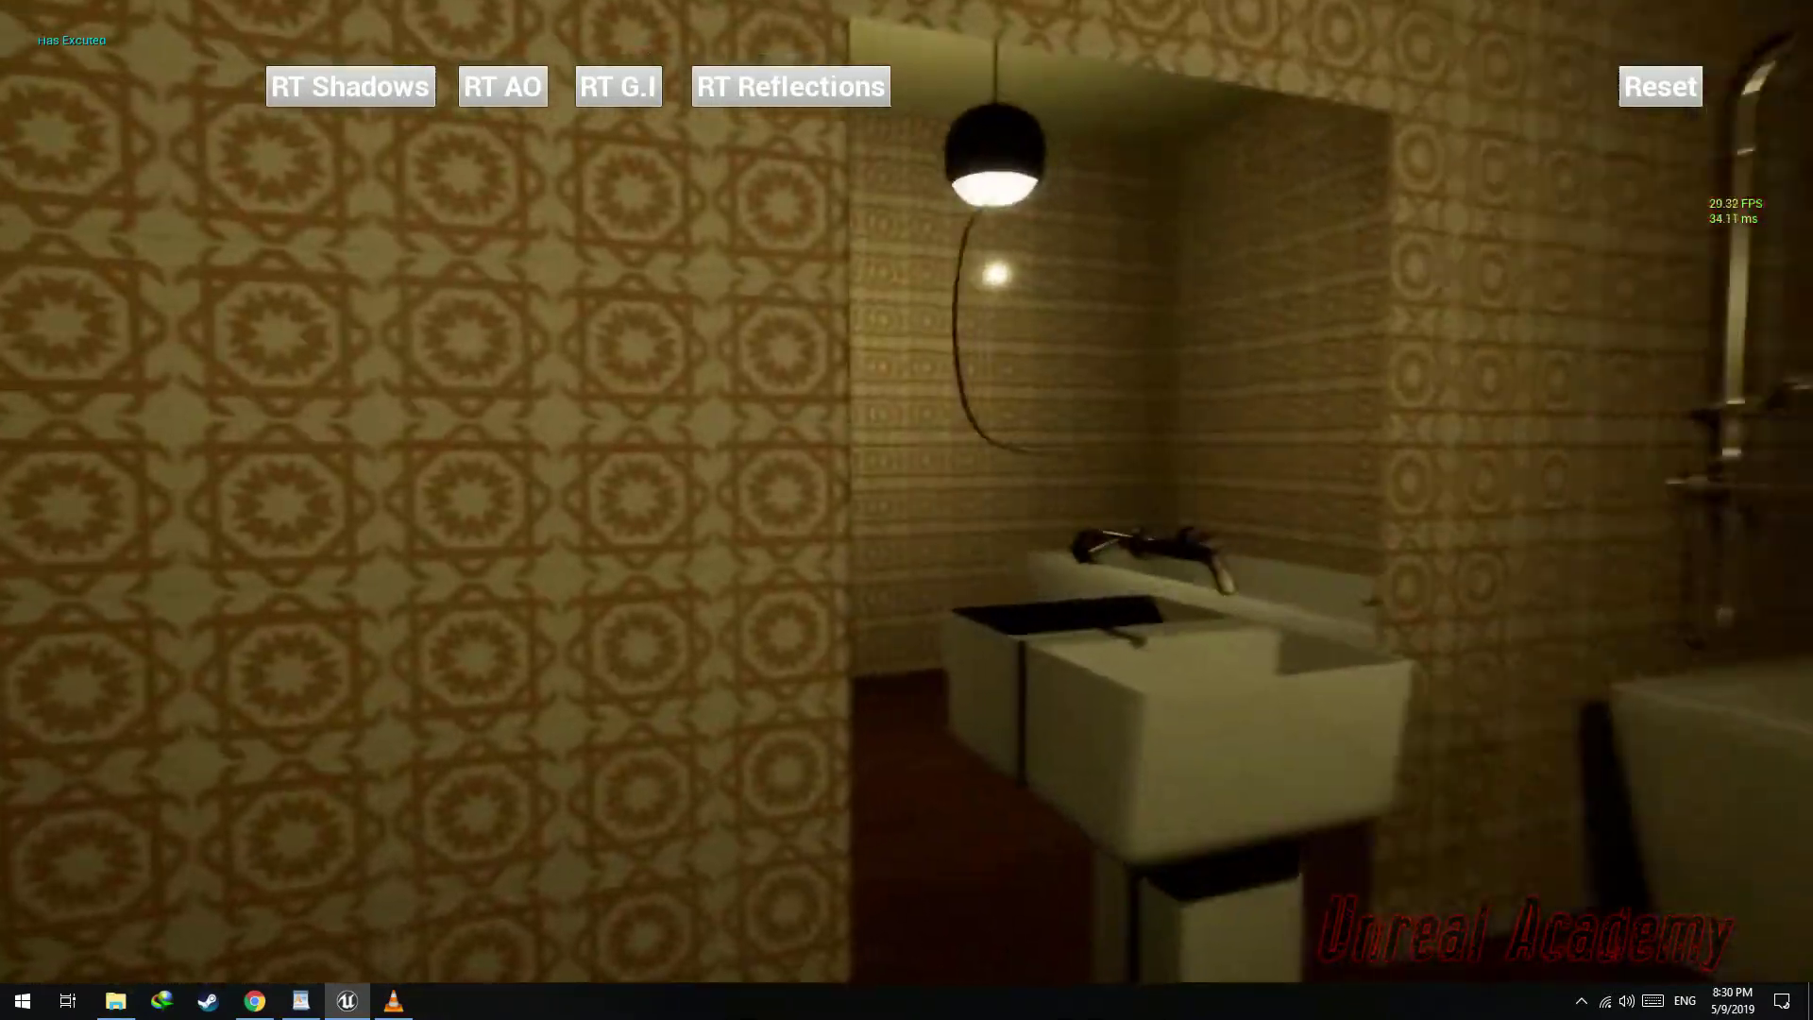
key(s)
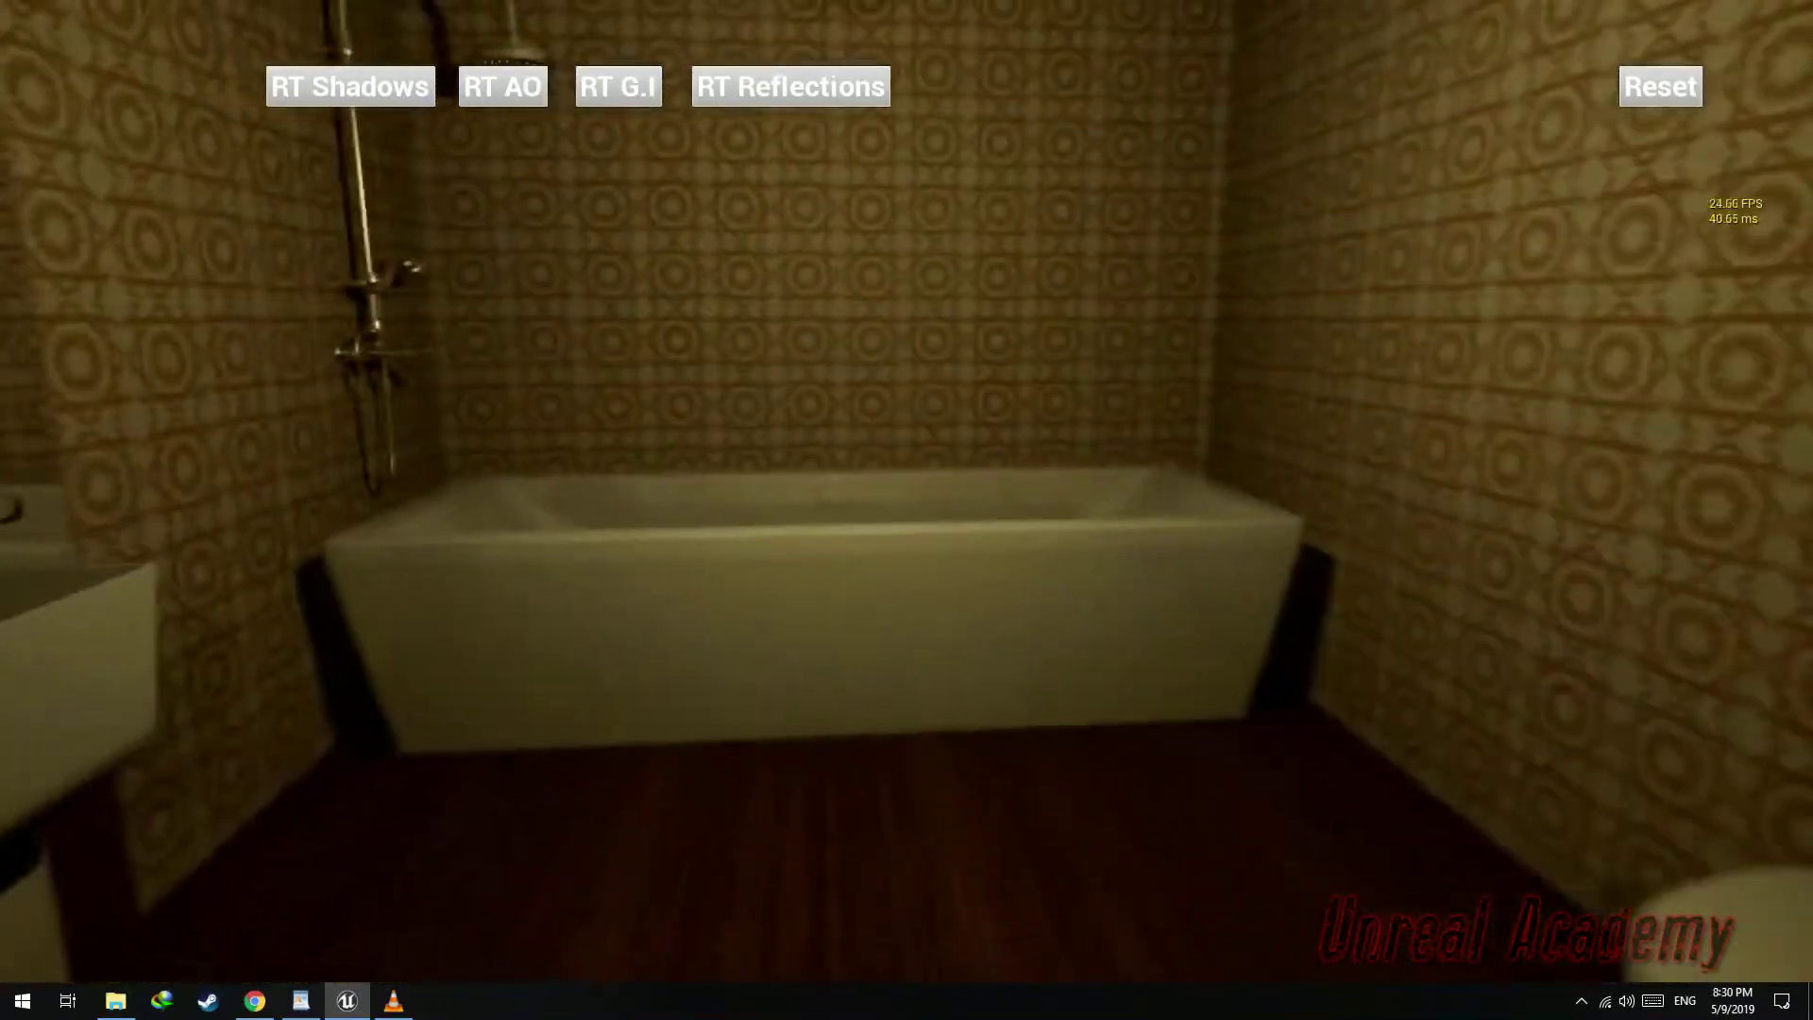
key(w)
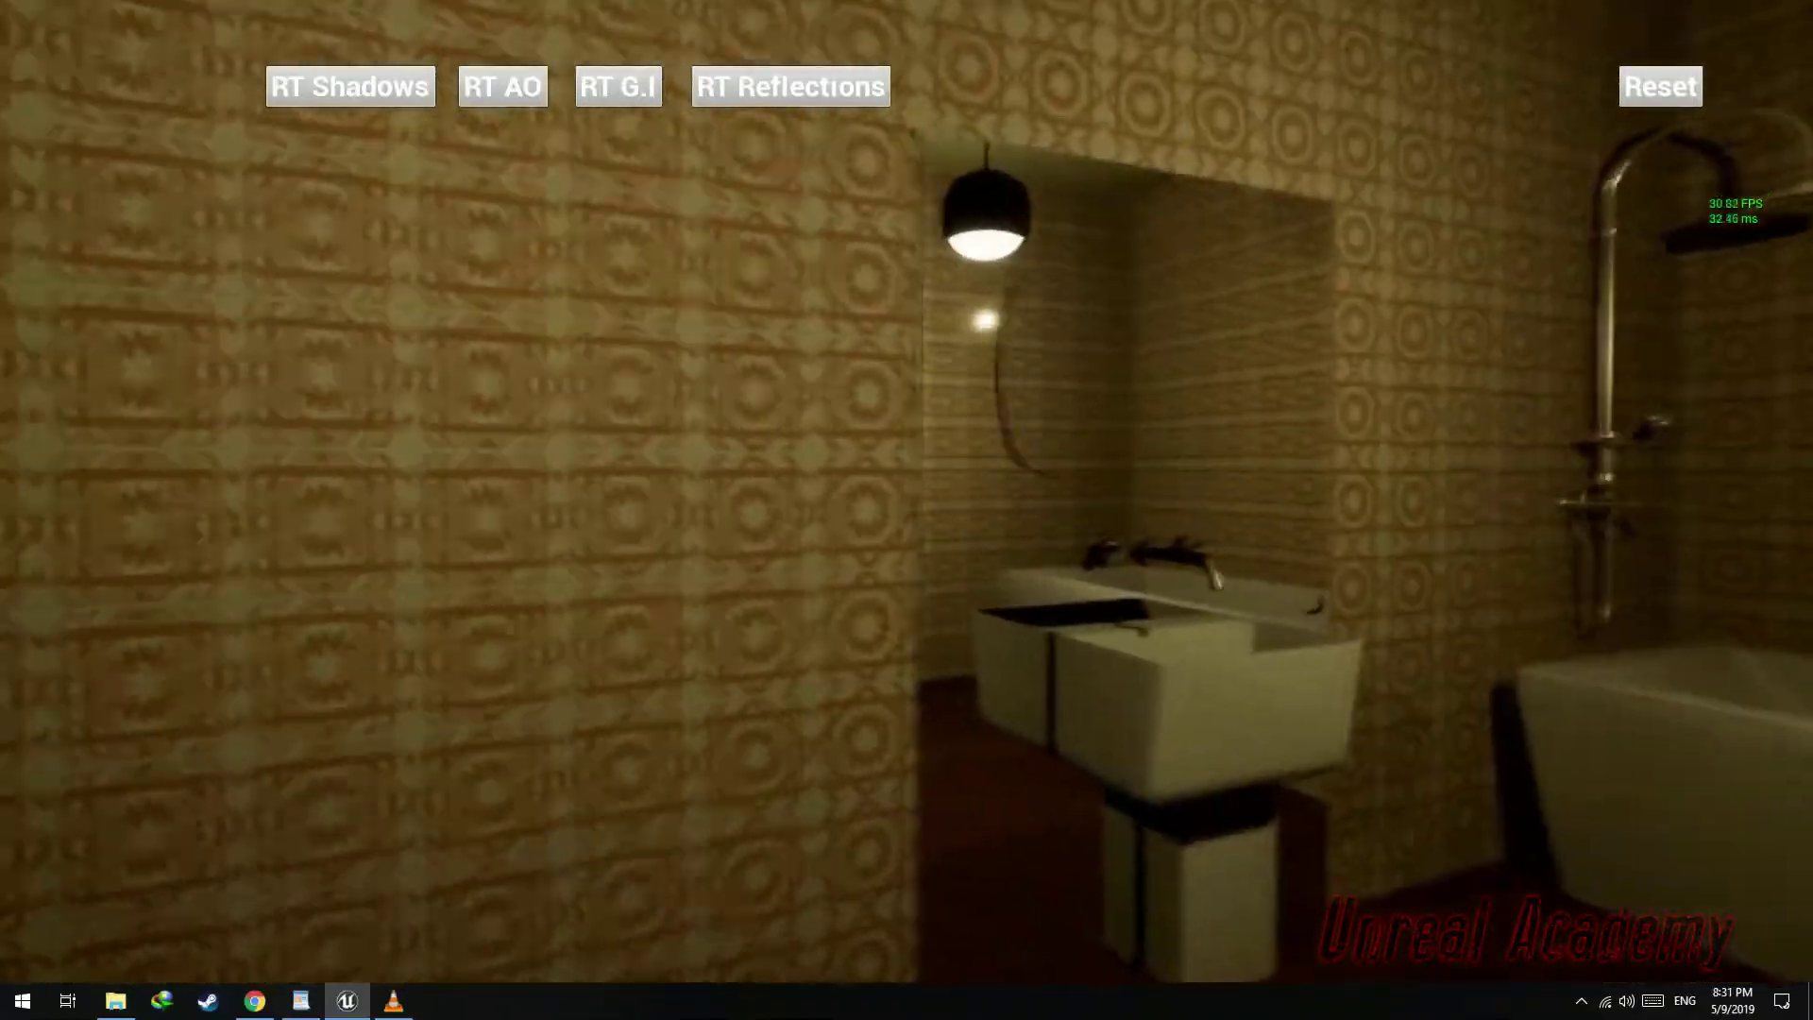
key(a)
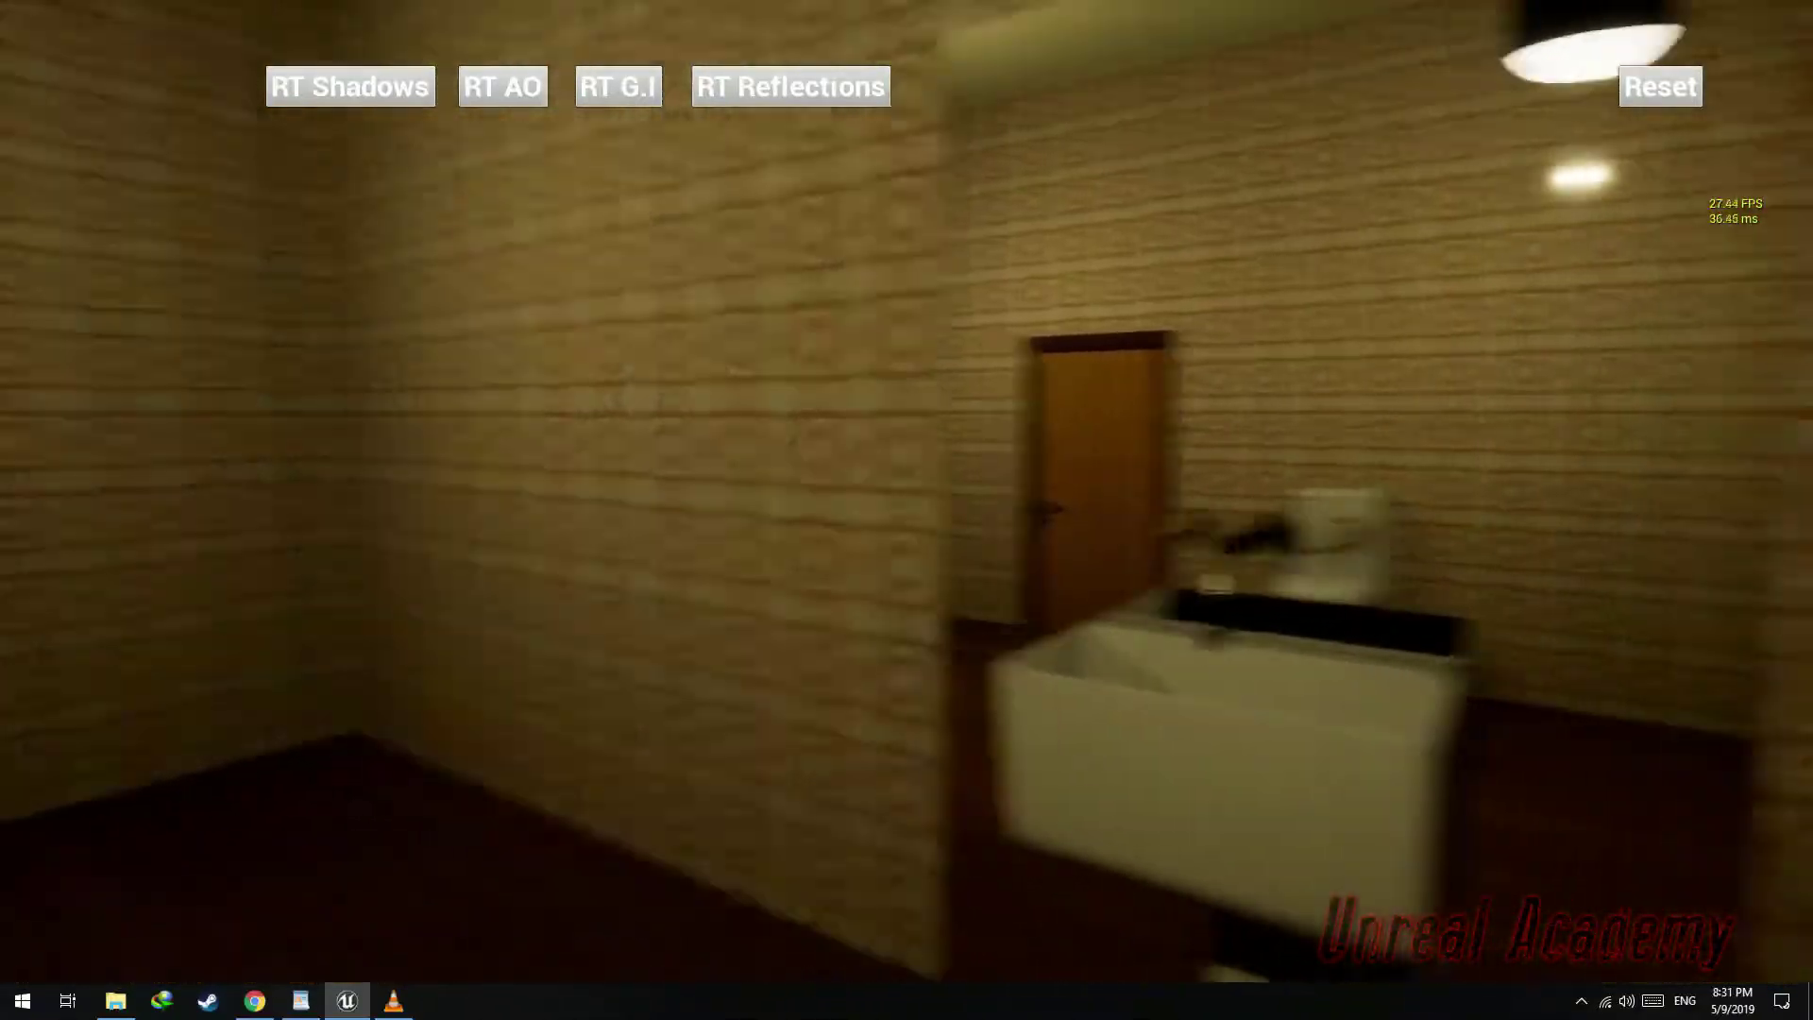
key(a)
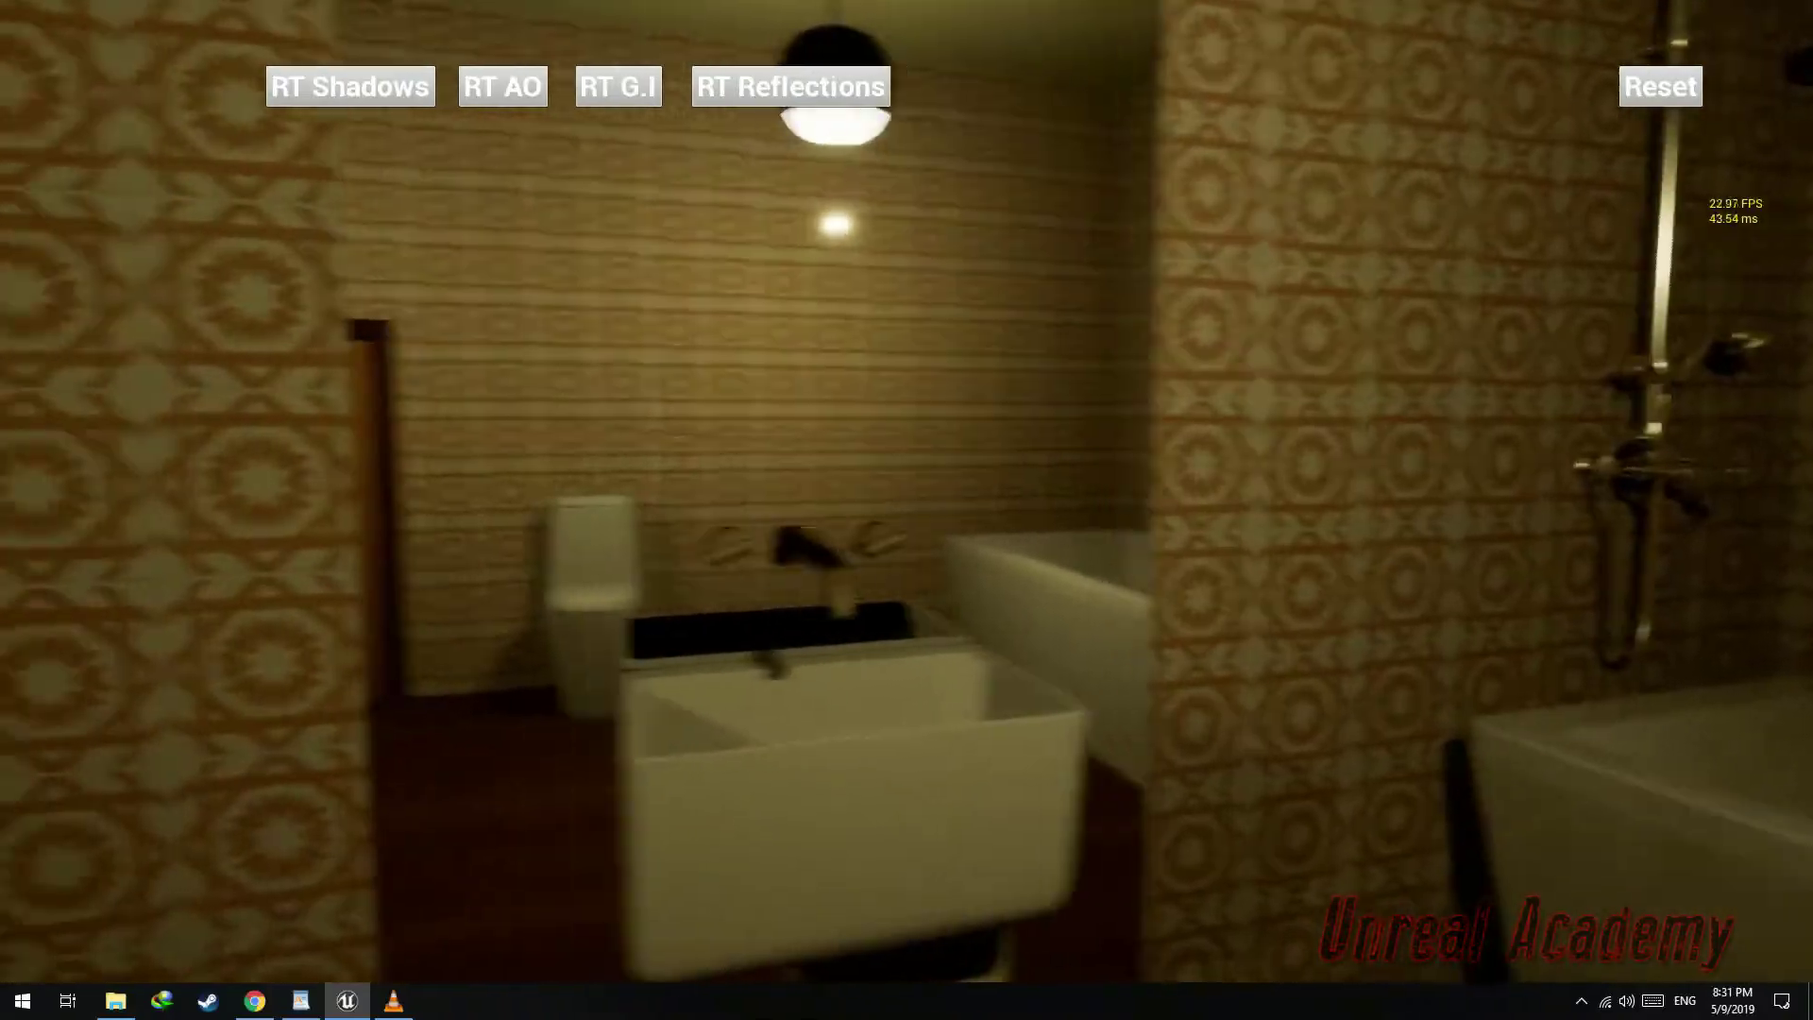
key(s)
key(s)
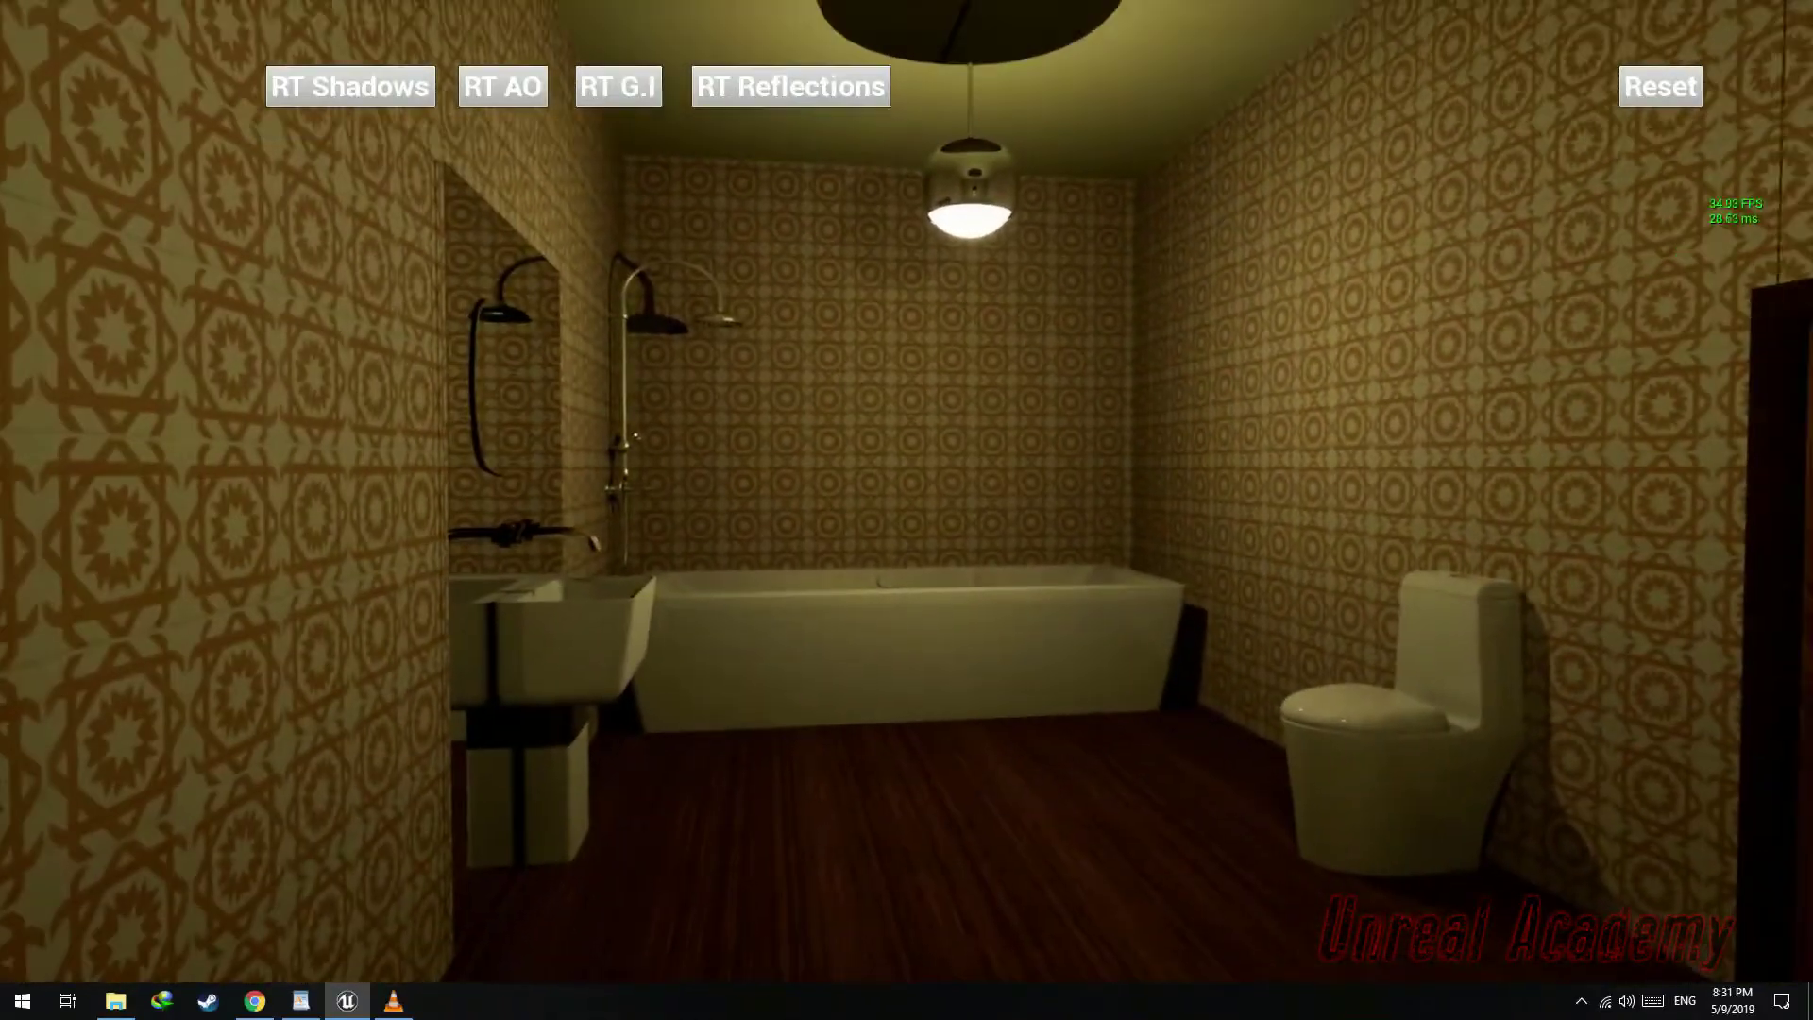
key(w)
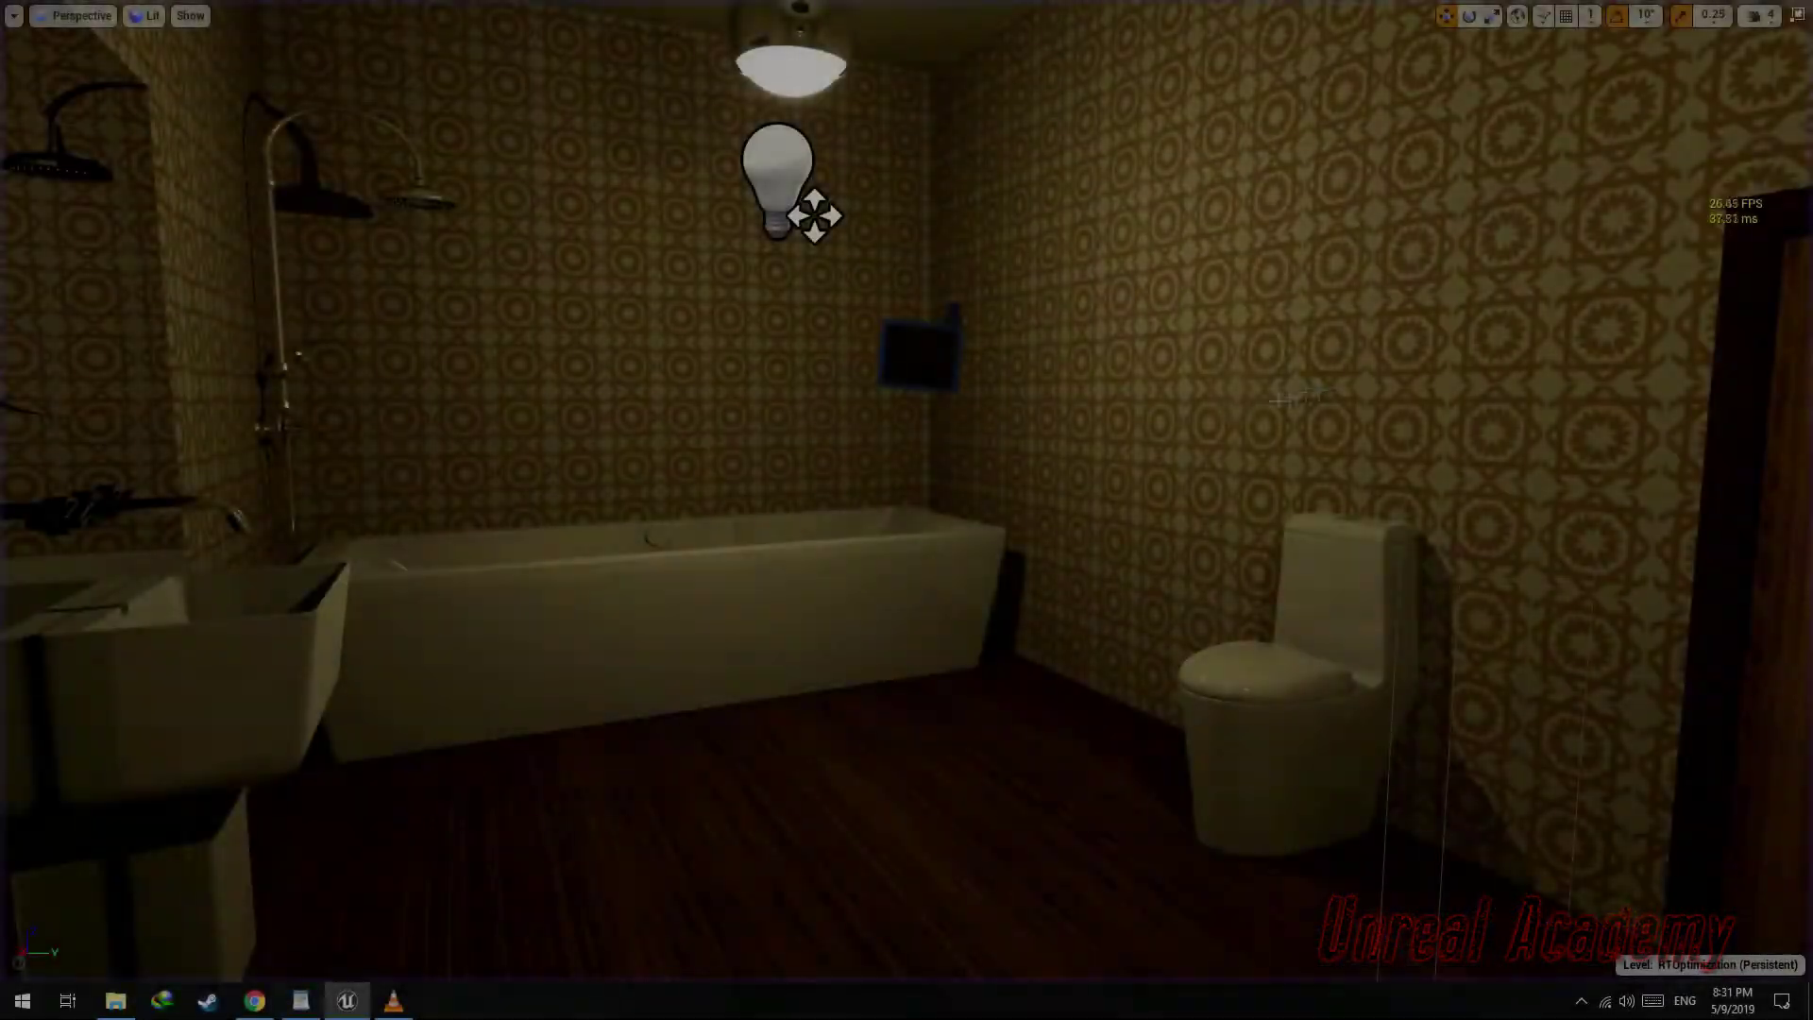
key(w)
Leave fullscreen, then play the level in the editor viewport and stop it again
right_drag(906, 510, 779, 579)
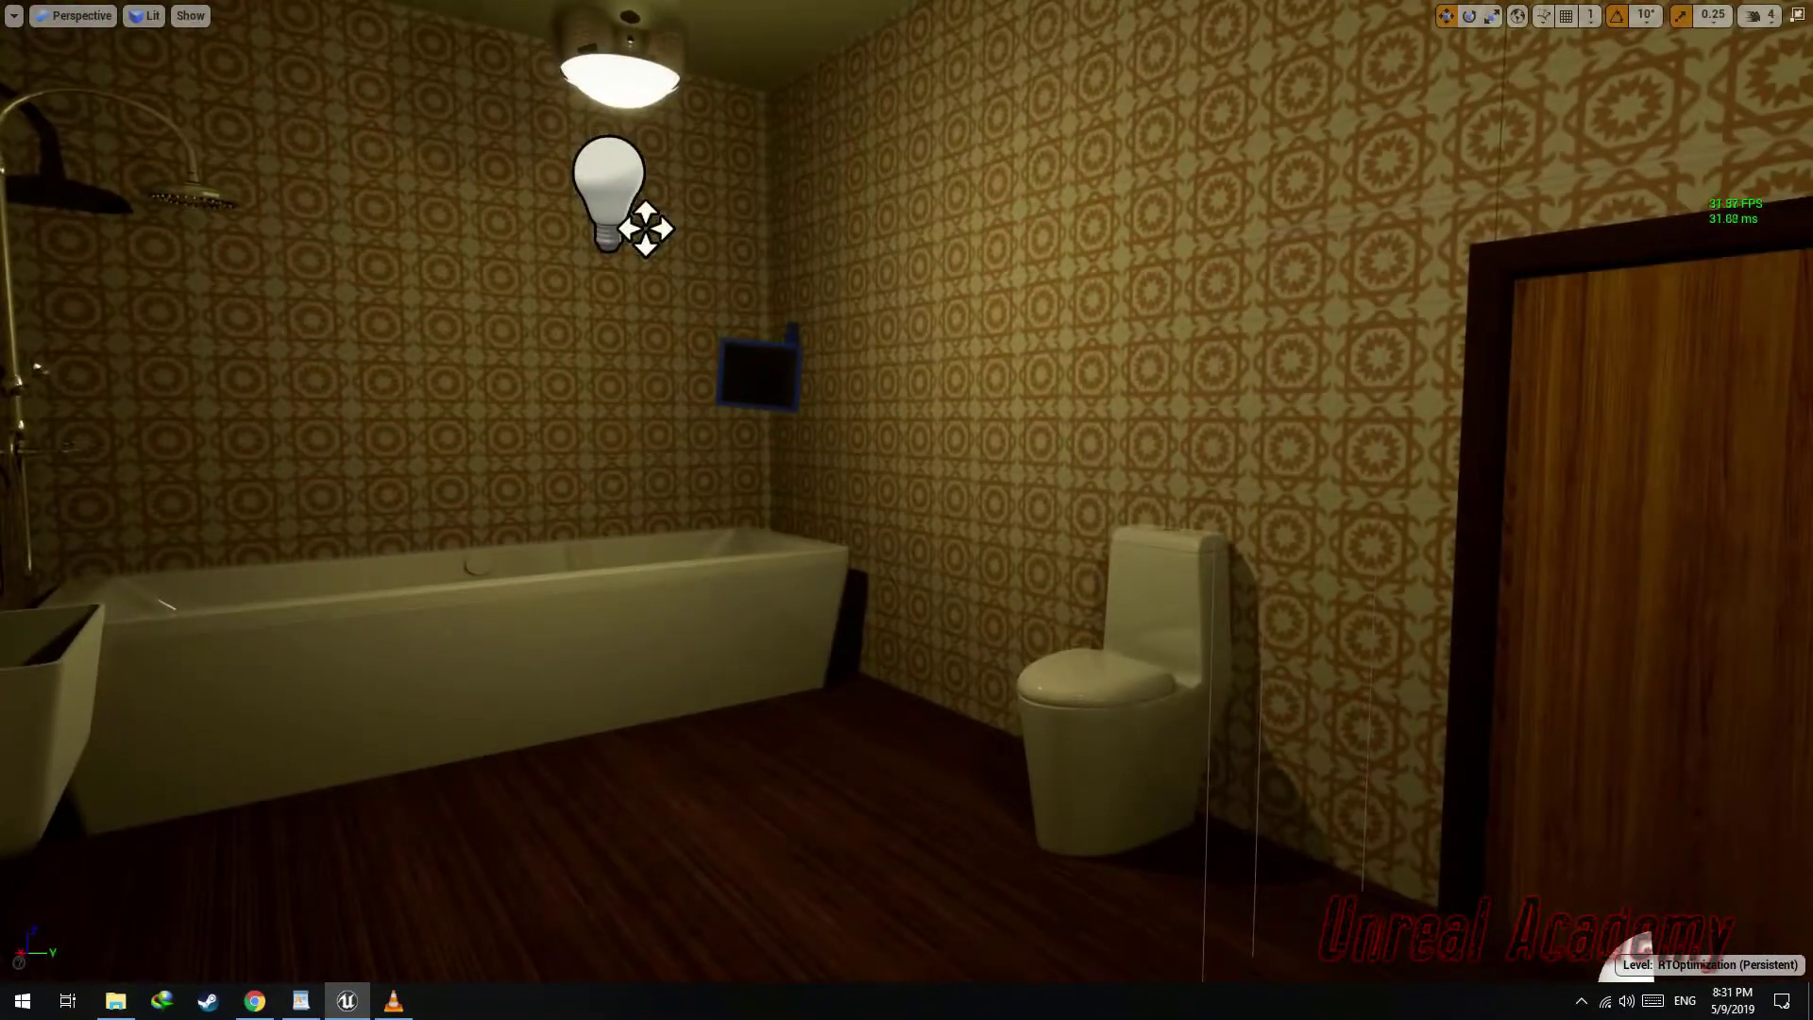
key(F11)
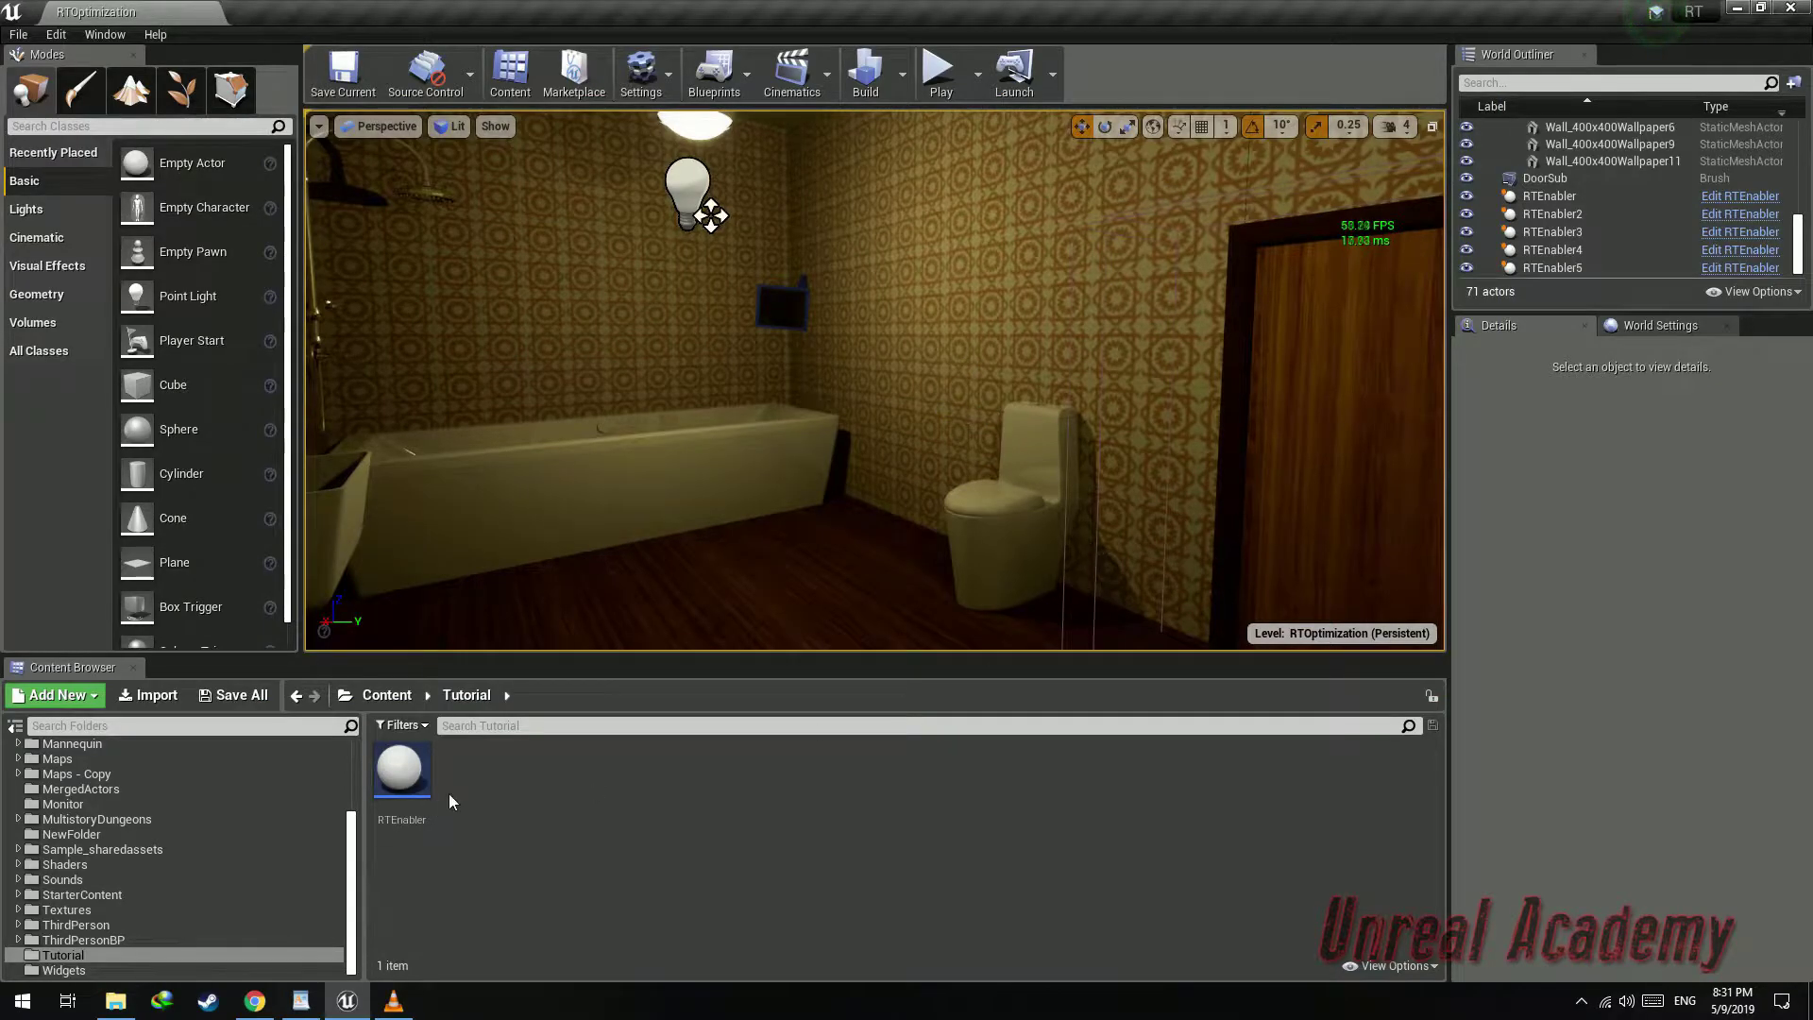
click(401, 770)
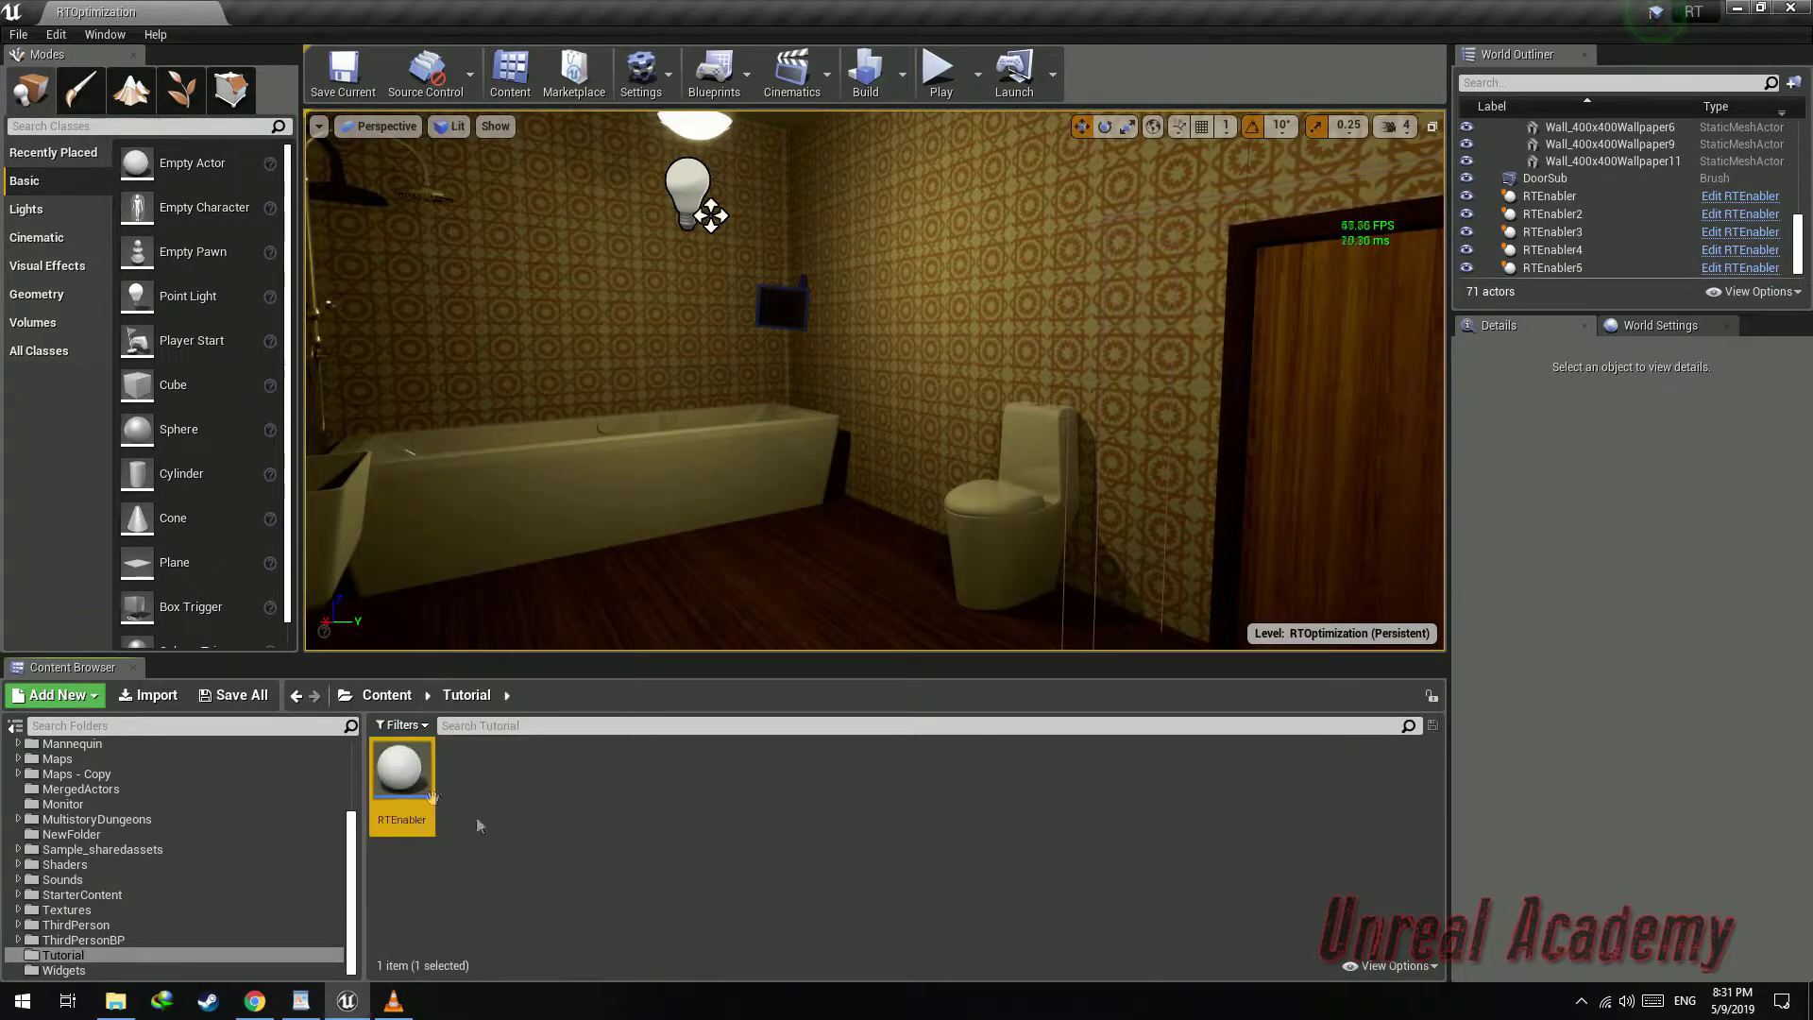
right_drag(874, 381, 645, 353)
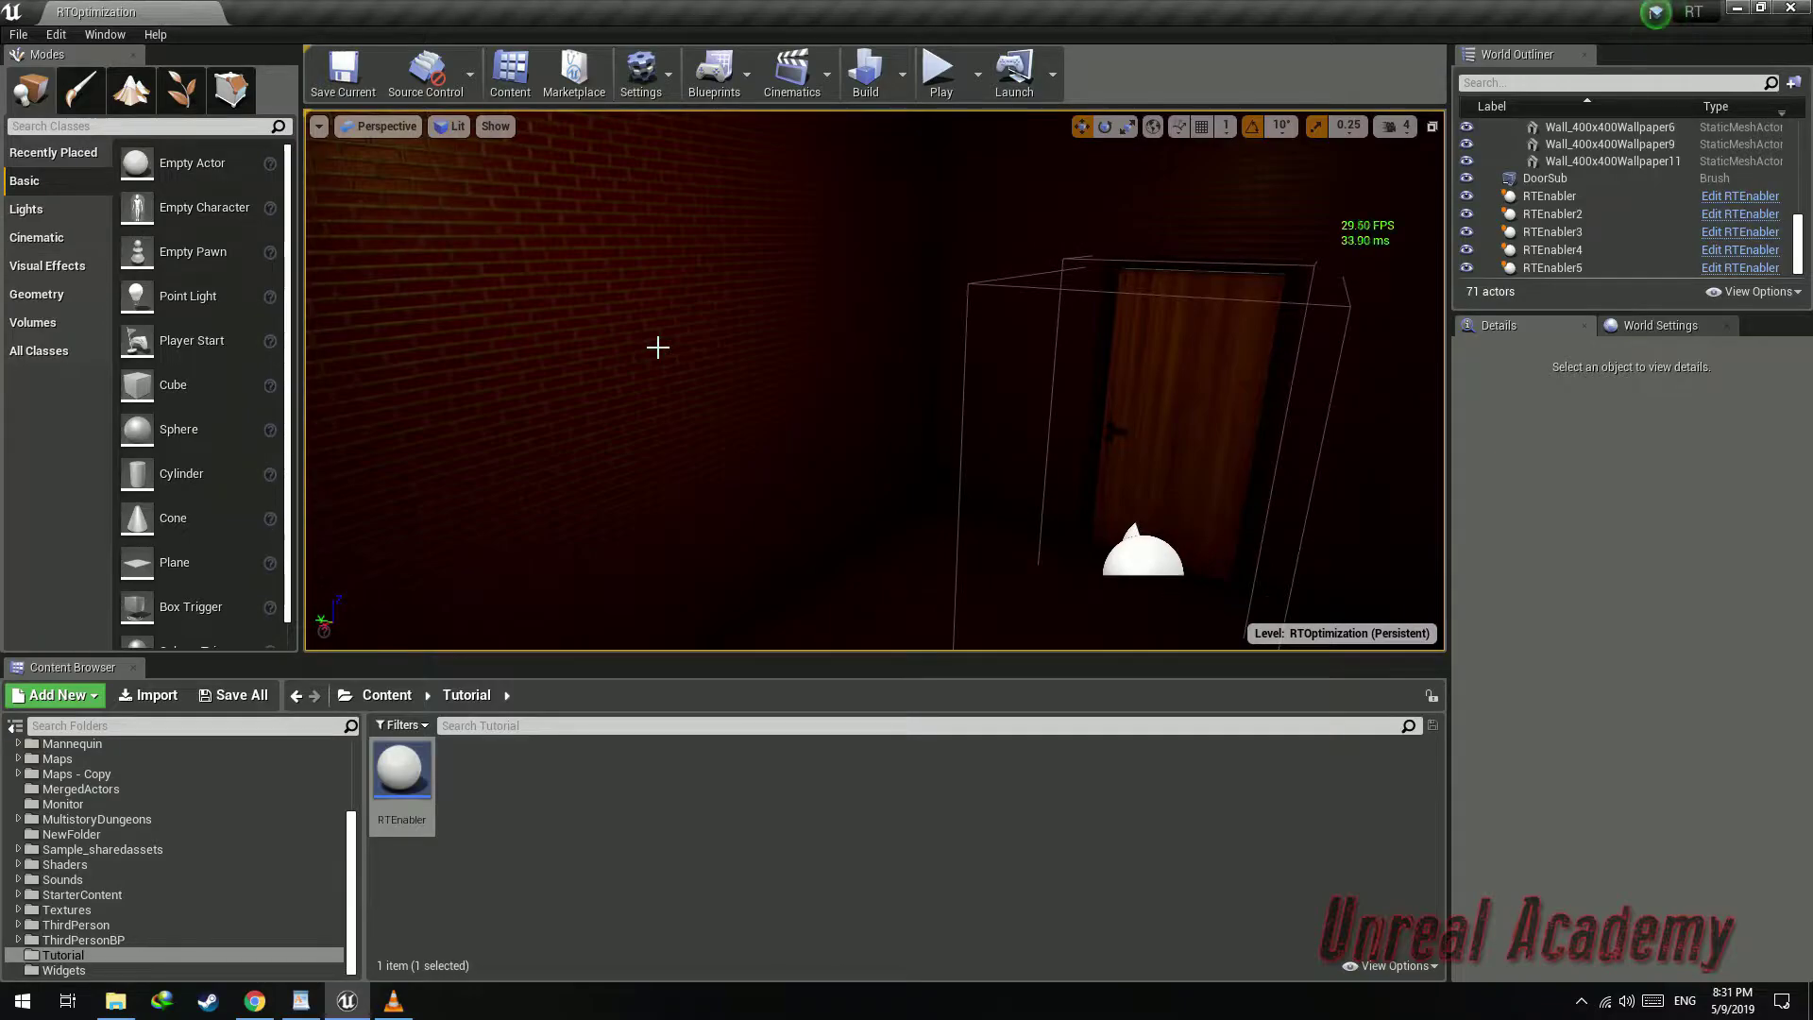
right_drag(785, 363, 930, 331)
click(938, 71)
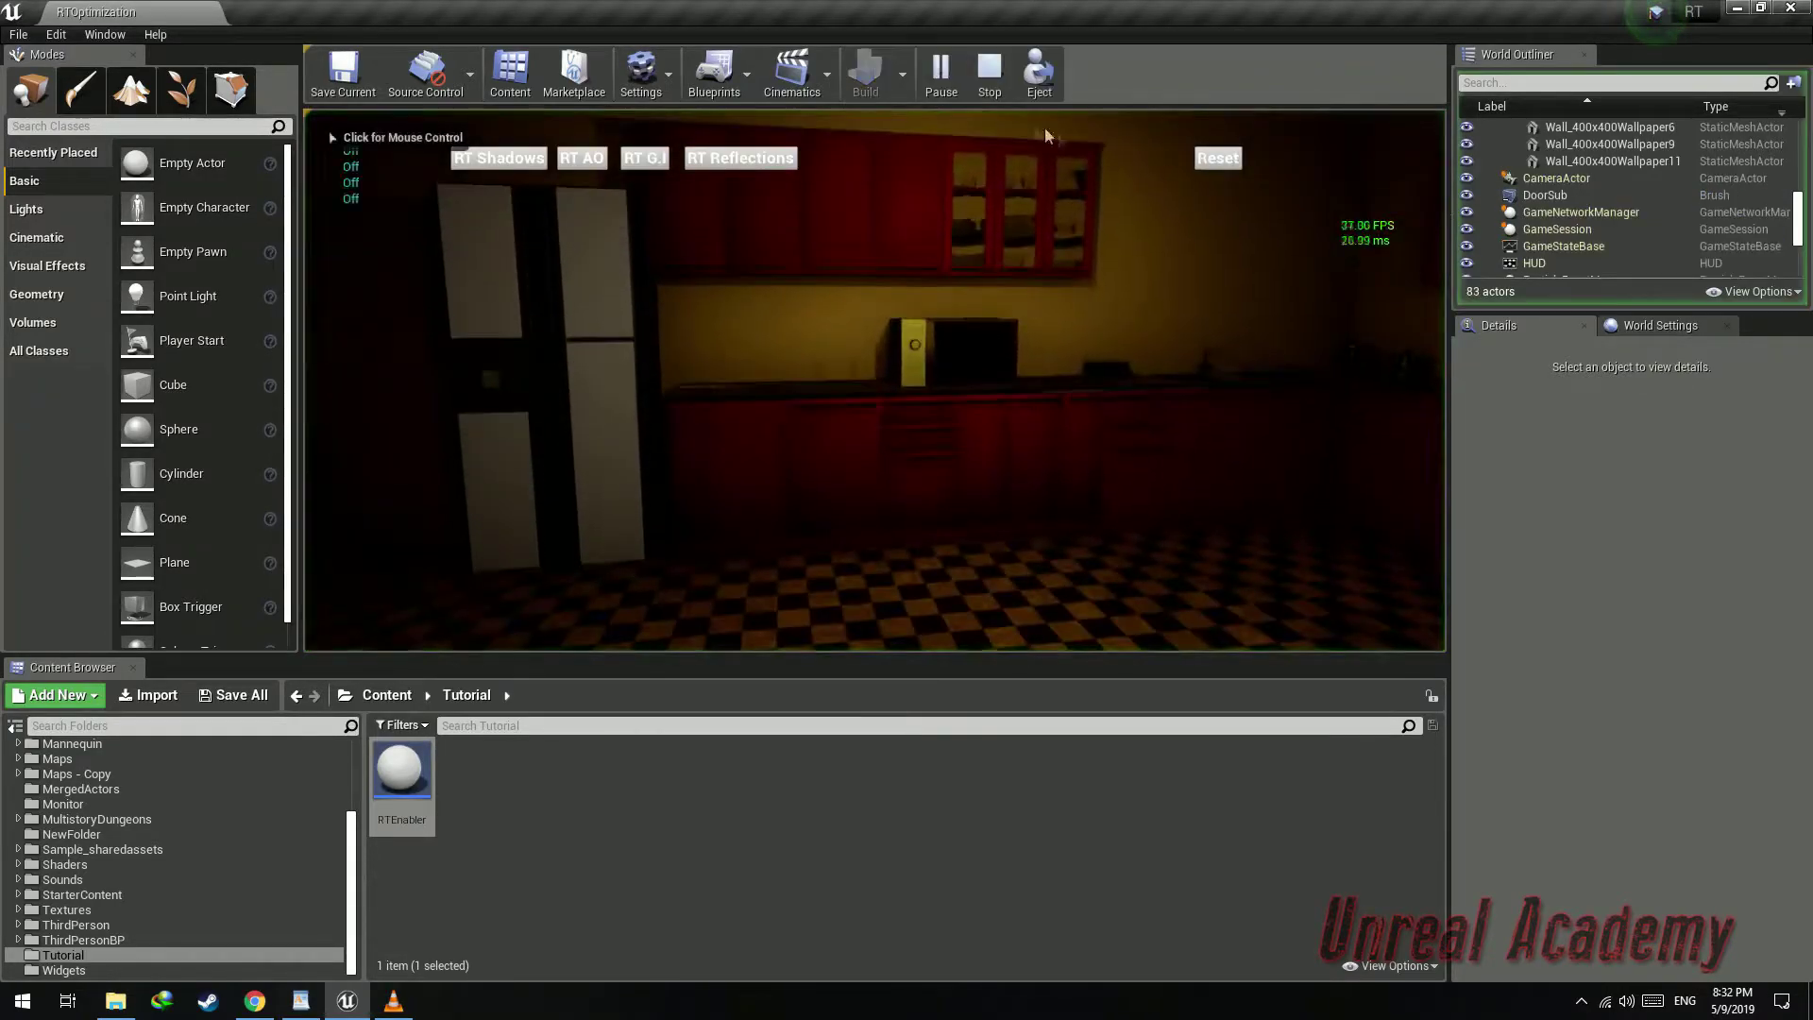
click(990, 74)
Select all actors inside the Kitchen folder of the World Outliner
right_drag(939, 202, 694, 303)
mouse_move(1023, 455)
right_down()
mouse_move(1114, 468)
mouse_move(1008, 486)
right_up()
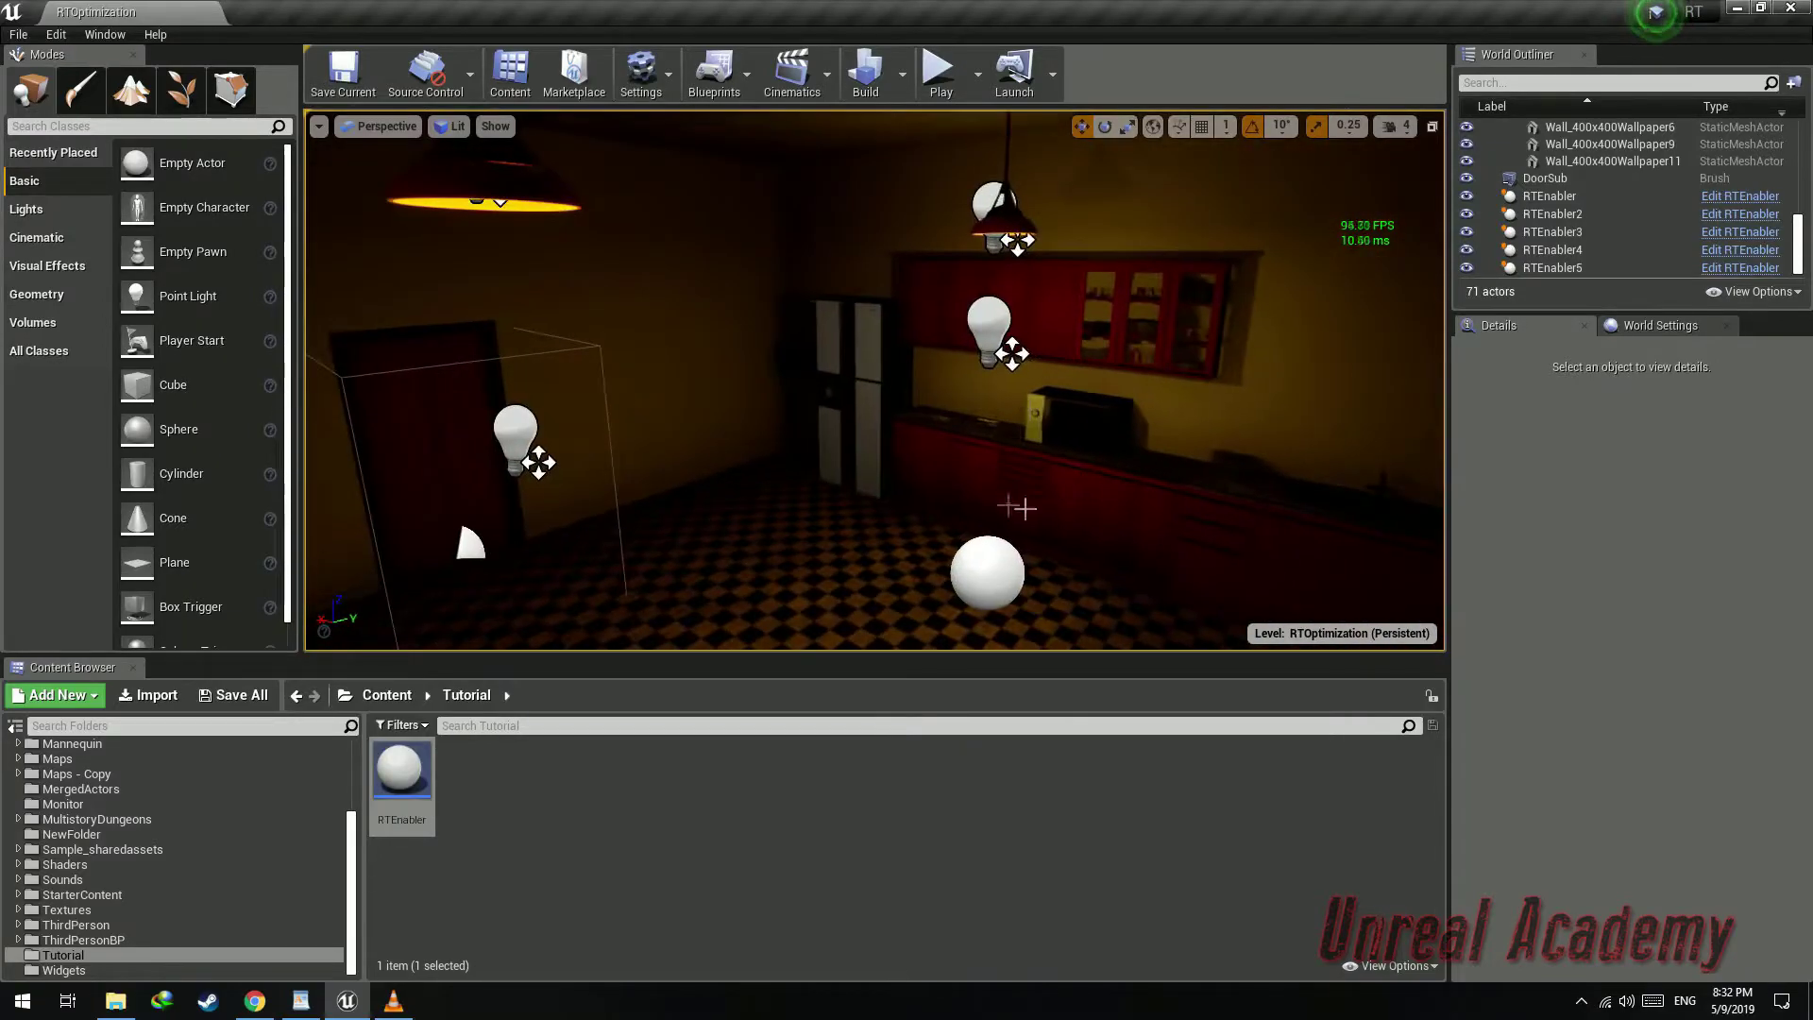
right_drag(1125, 380, 694, 434)
key(w)
key(s)
key(w)
key(s)
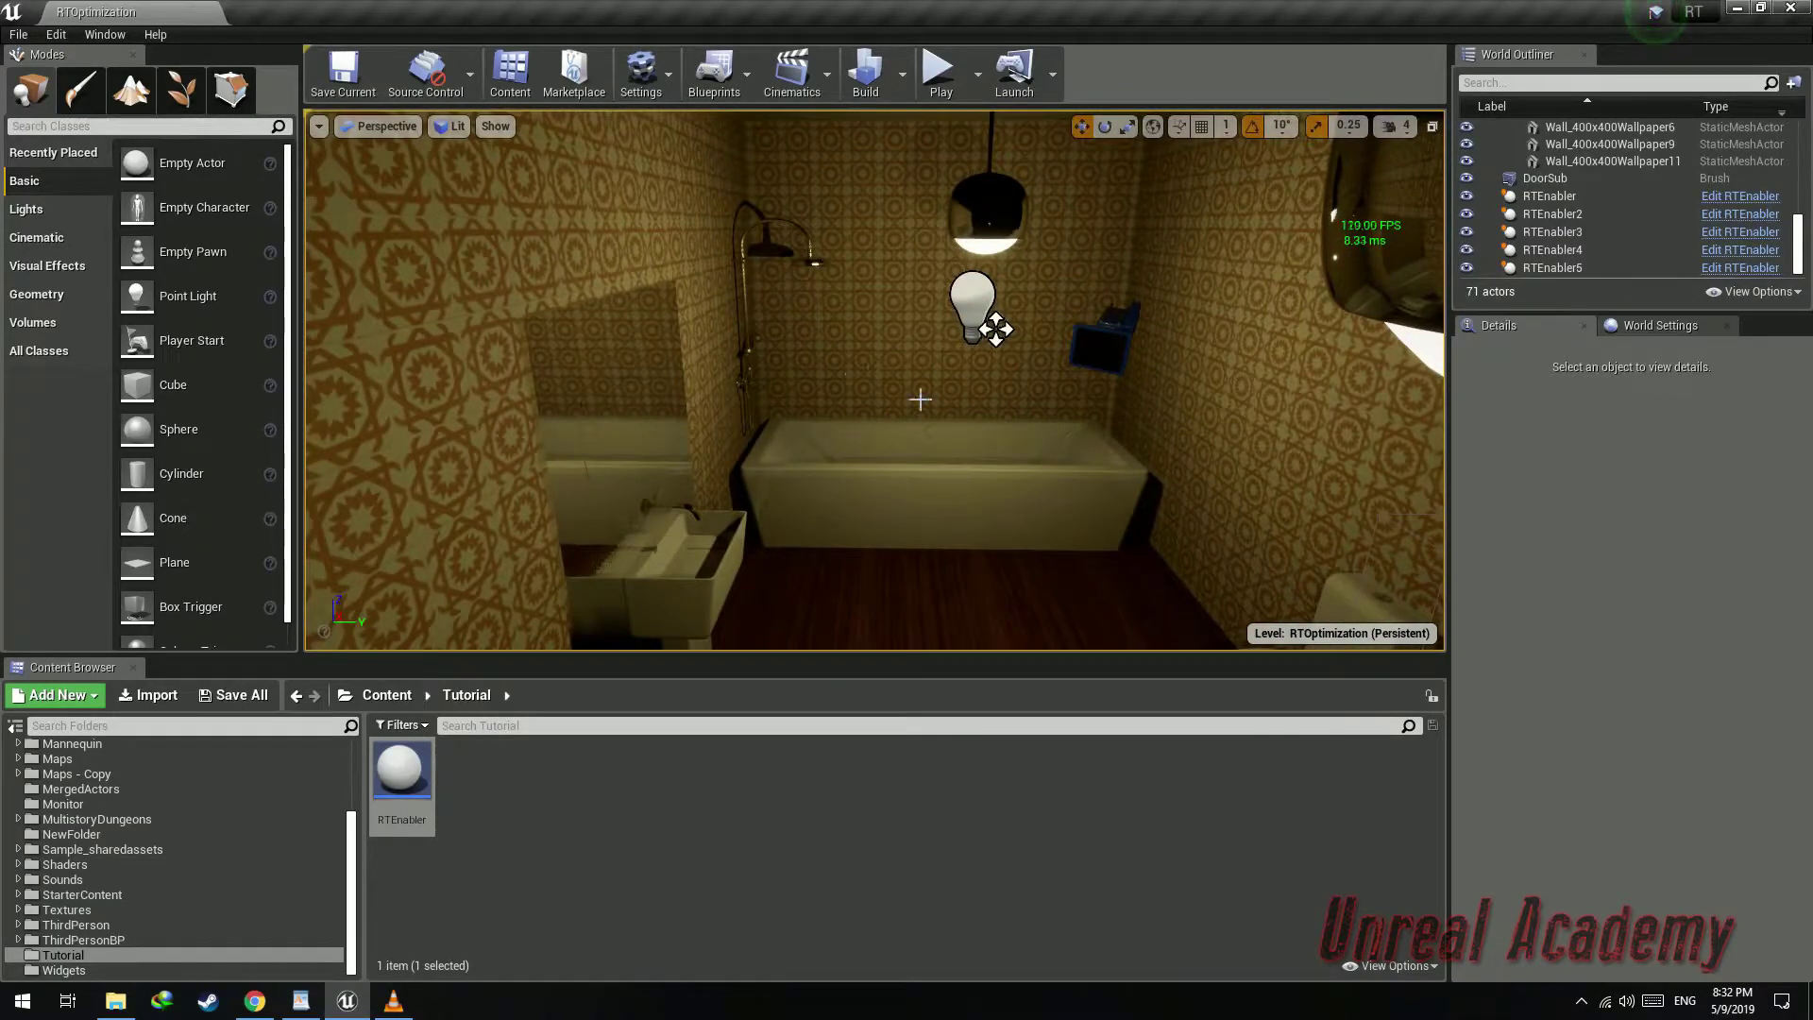
right_drag(933, 388, 1350, 378)
key(w)
key(w)
right_drag(875, 381, 783, 385)
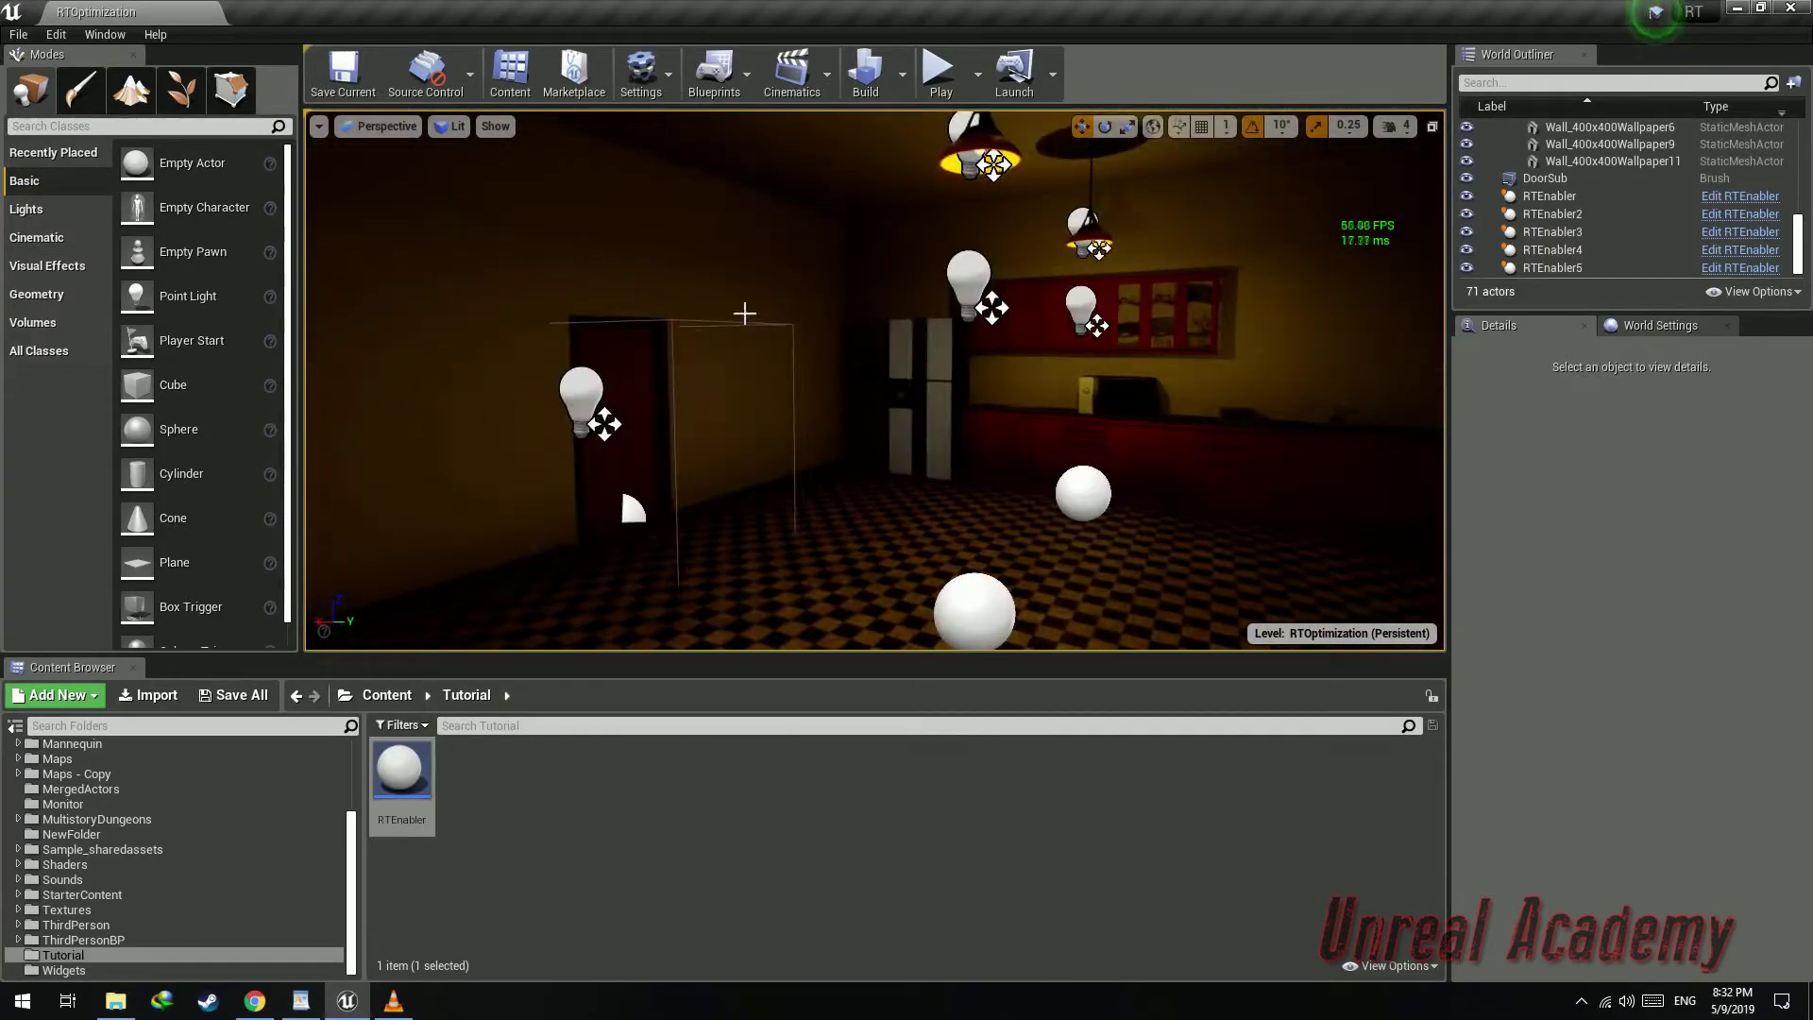
click(744, 312)
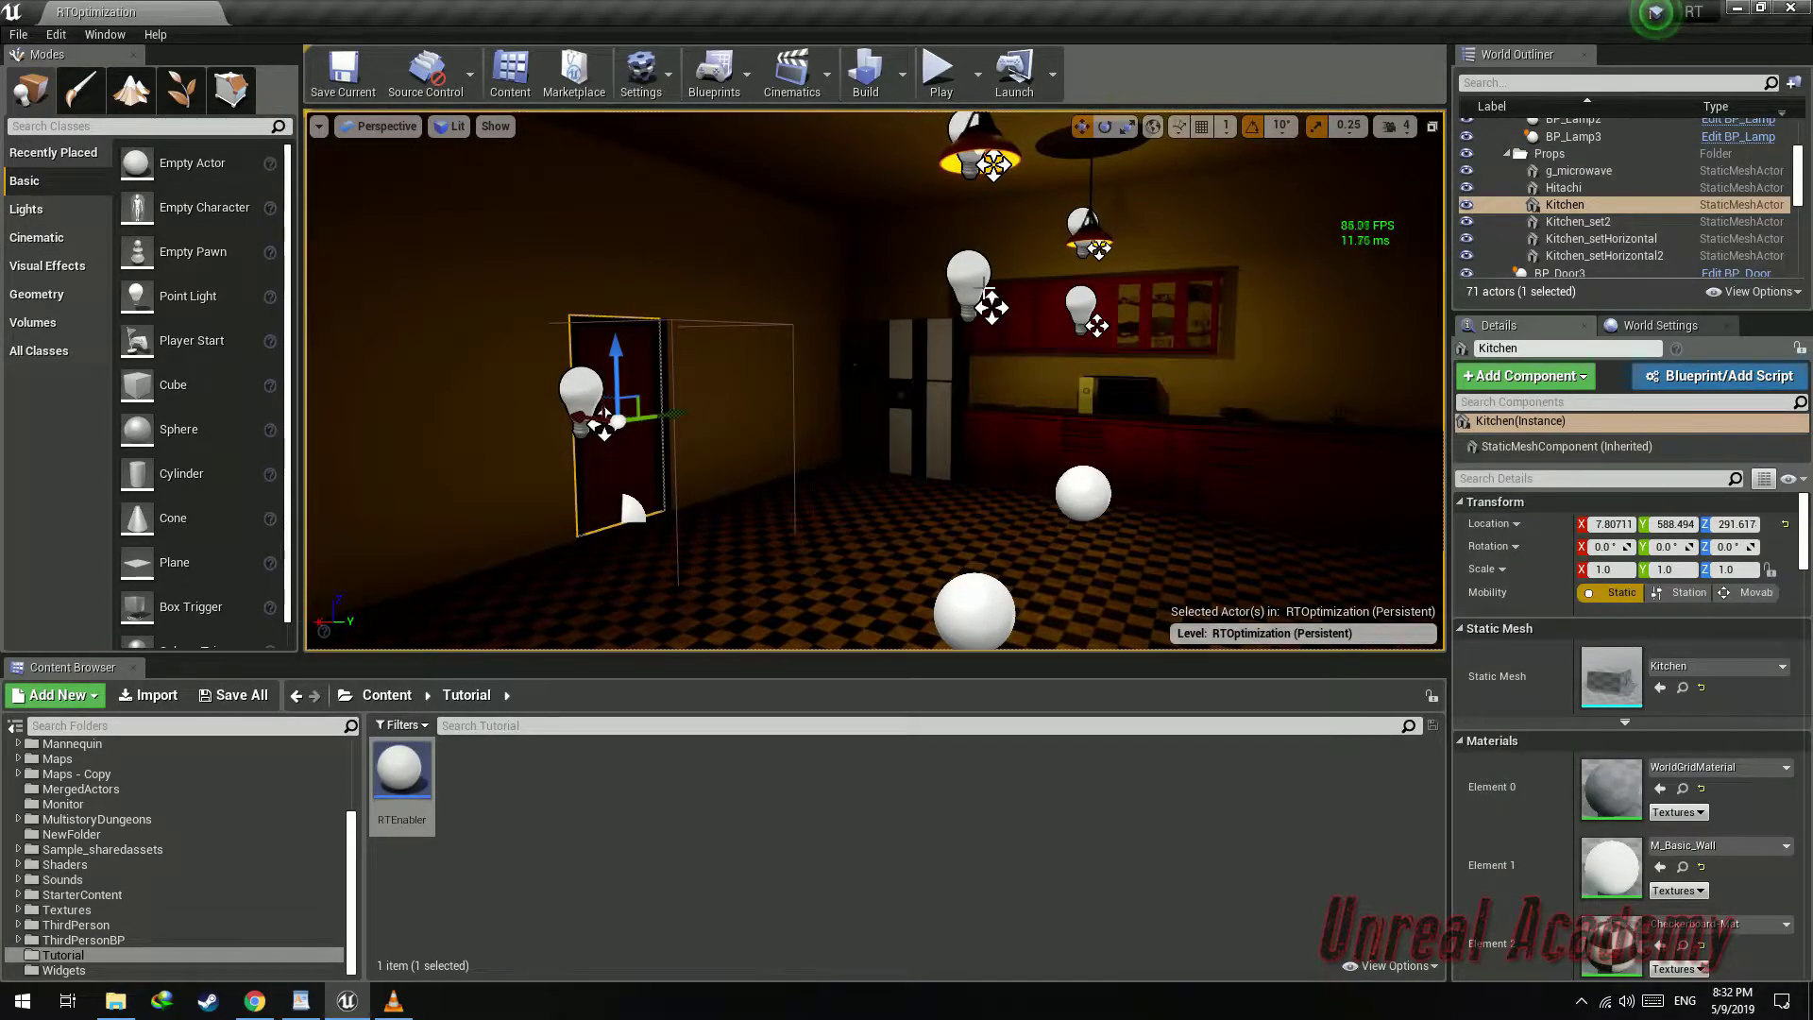
scroll(1577, 189, up, 5)
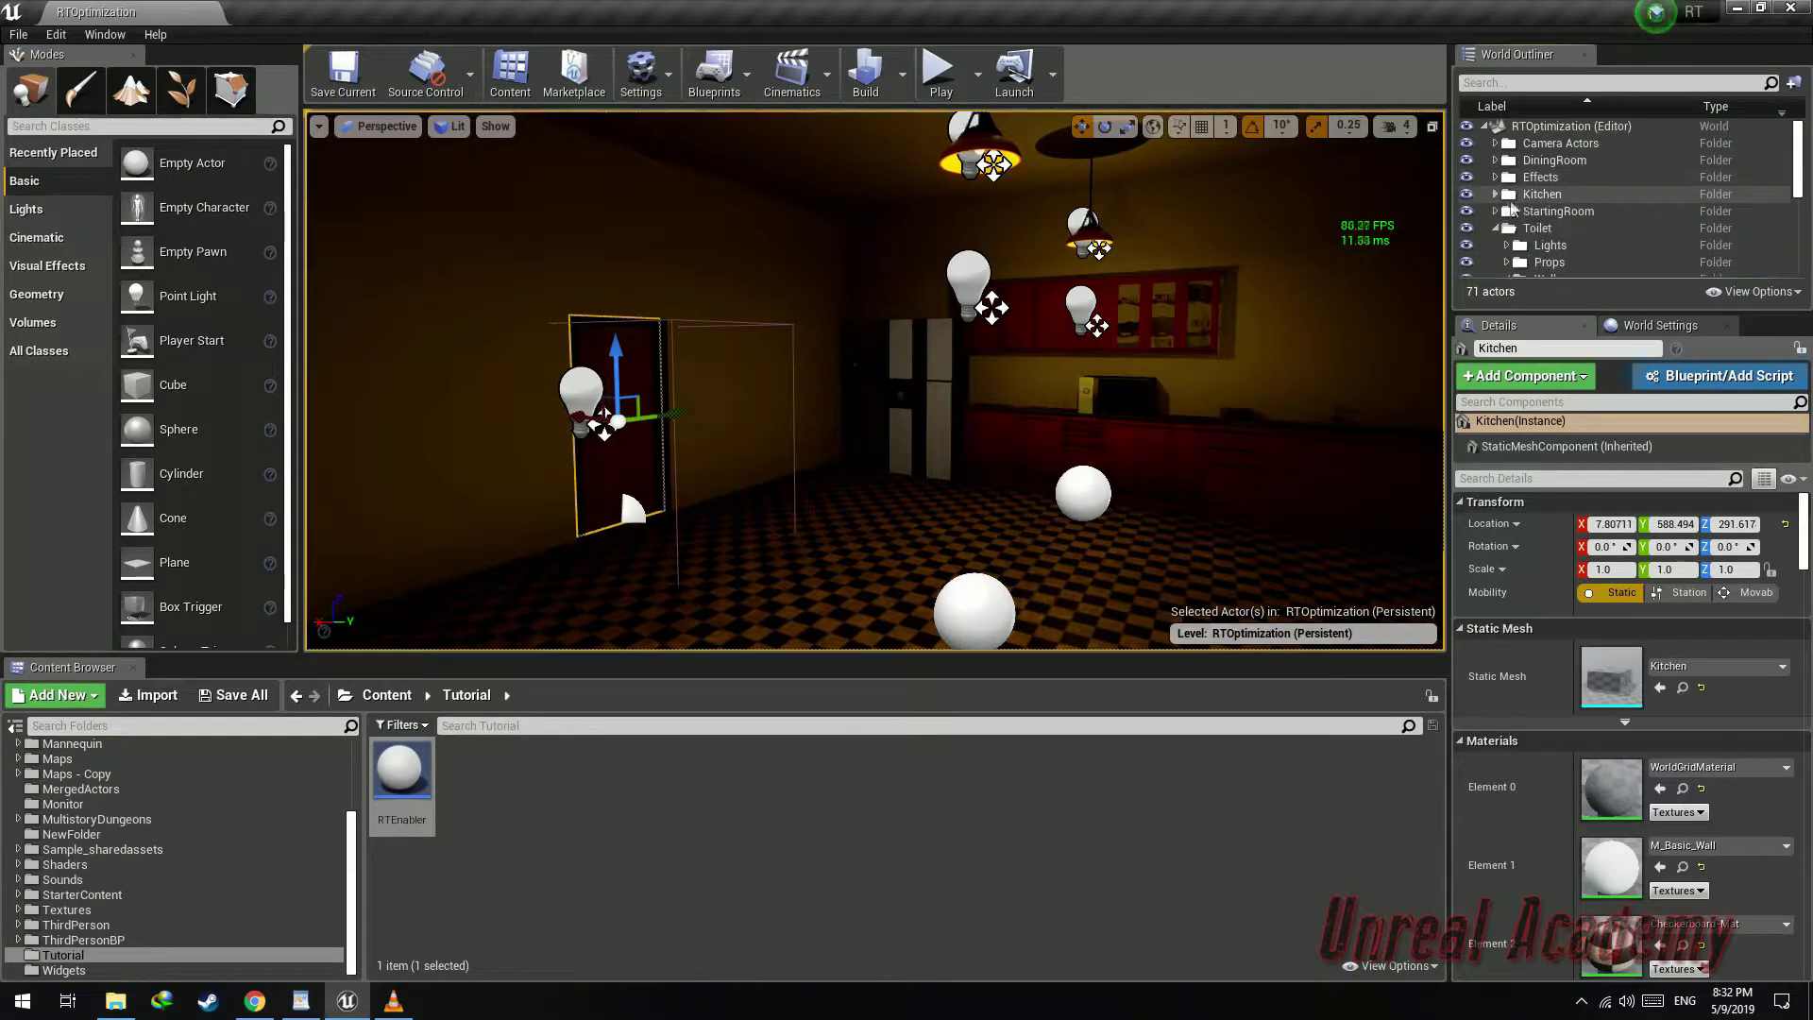
click(1520, 196)
right_click(1528, 198)
mouse_move(1598, 272)
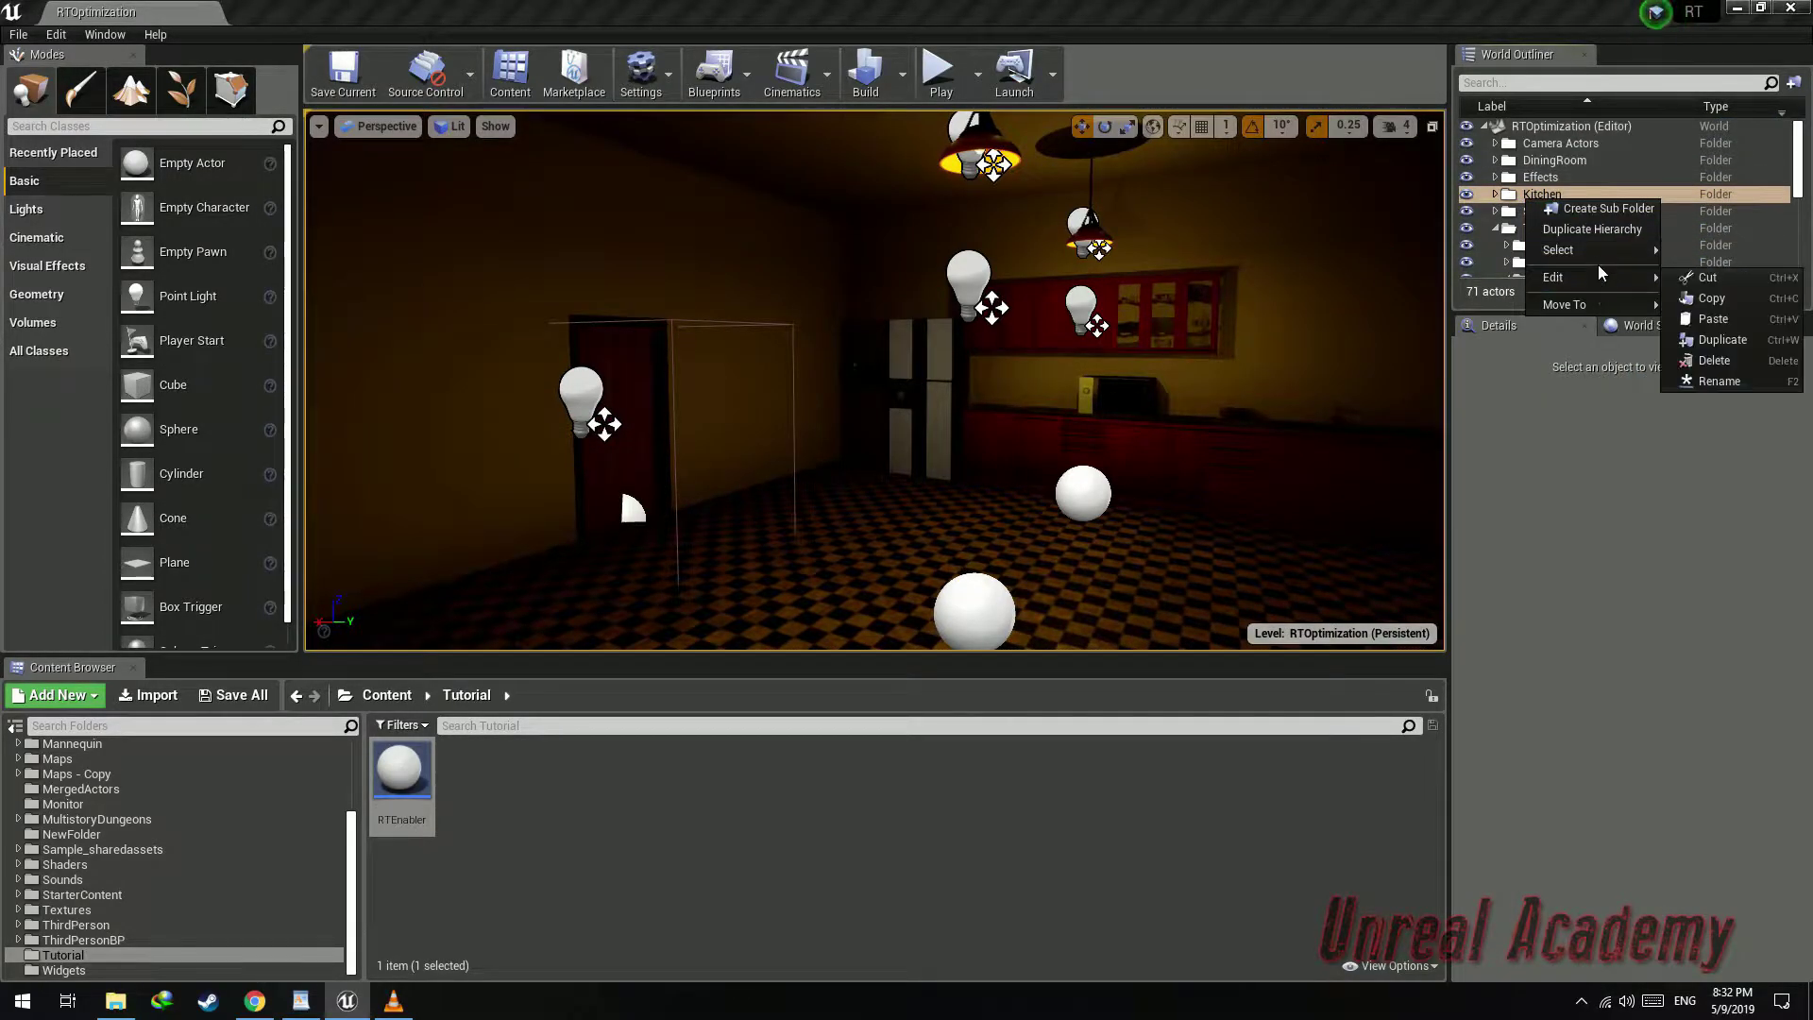
click(1743, 267)
Remove one actor near the kitchen doorway from the current selection
right_drag(922, 424, 758, 365)
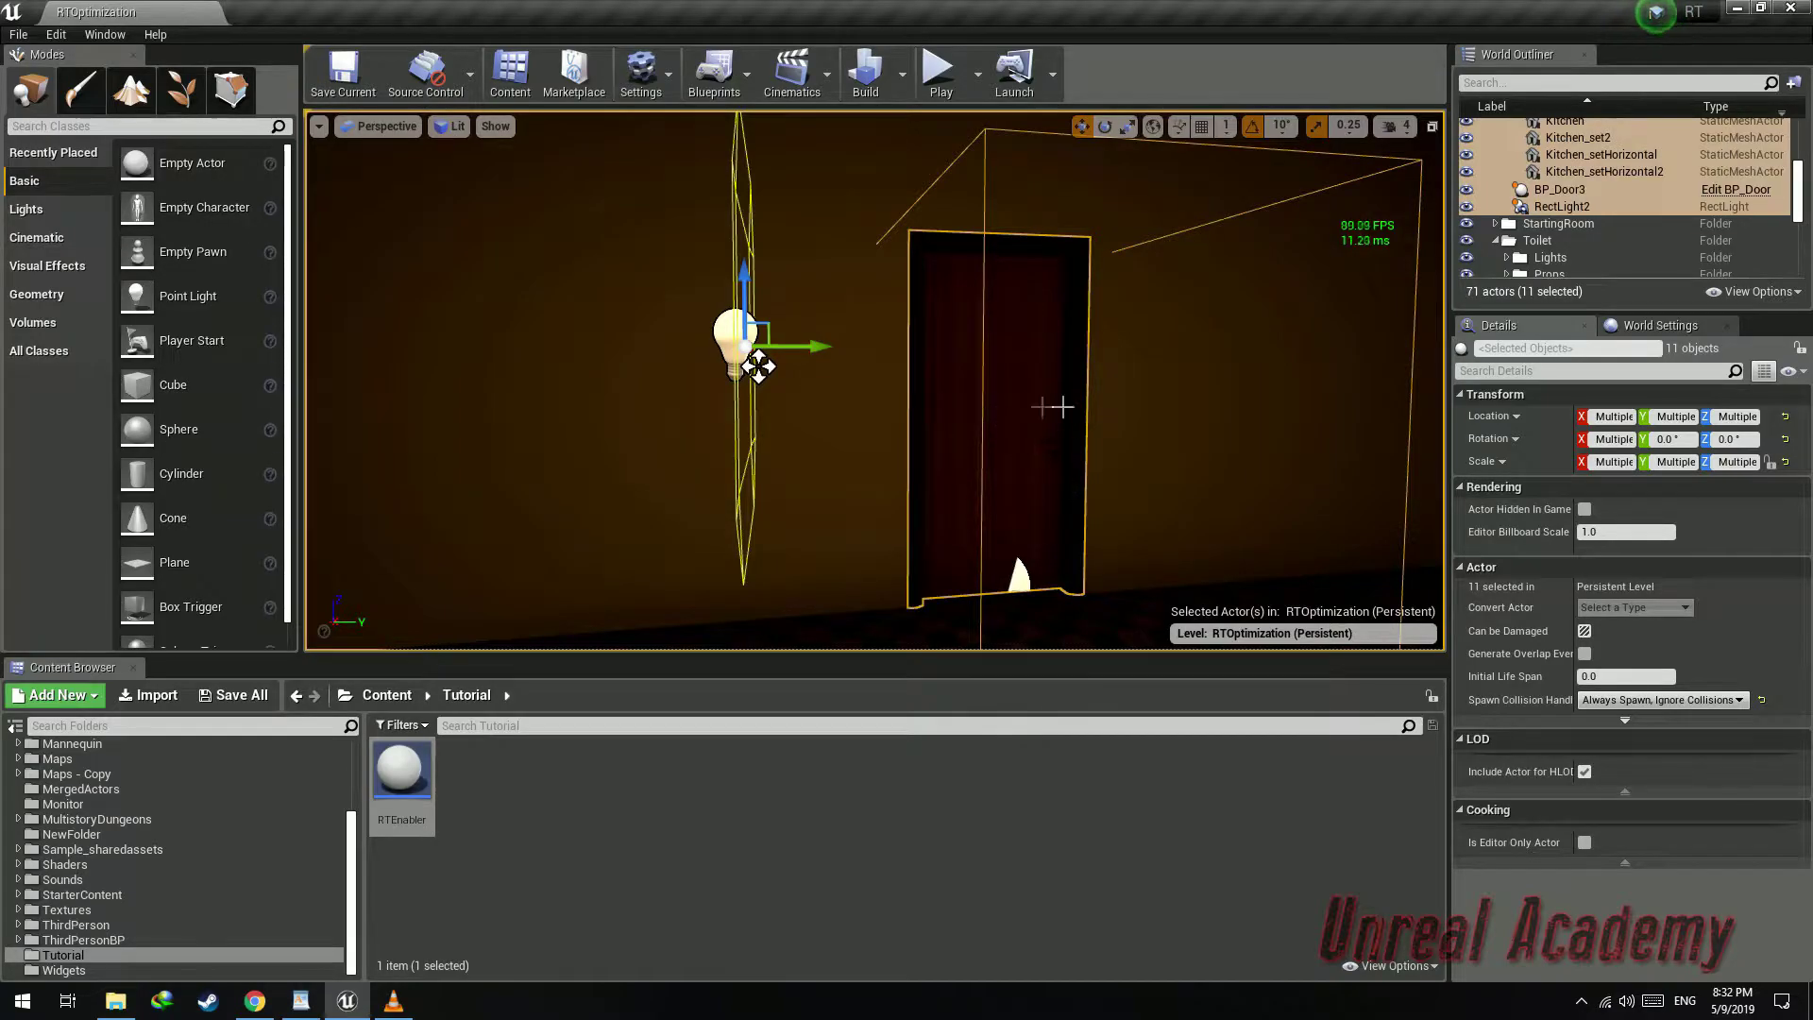
ctrl+click(1027, 444)
right_drag(1045, 498, 1322, 425)
ctrl+click(1008, 457)
ctrl+click(1008, 457)
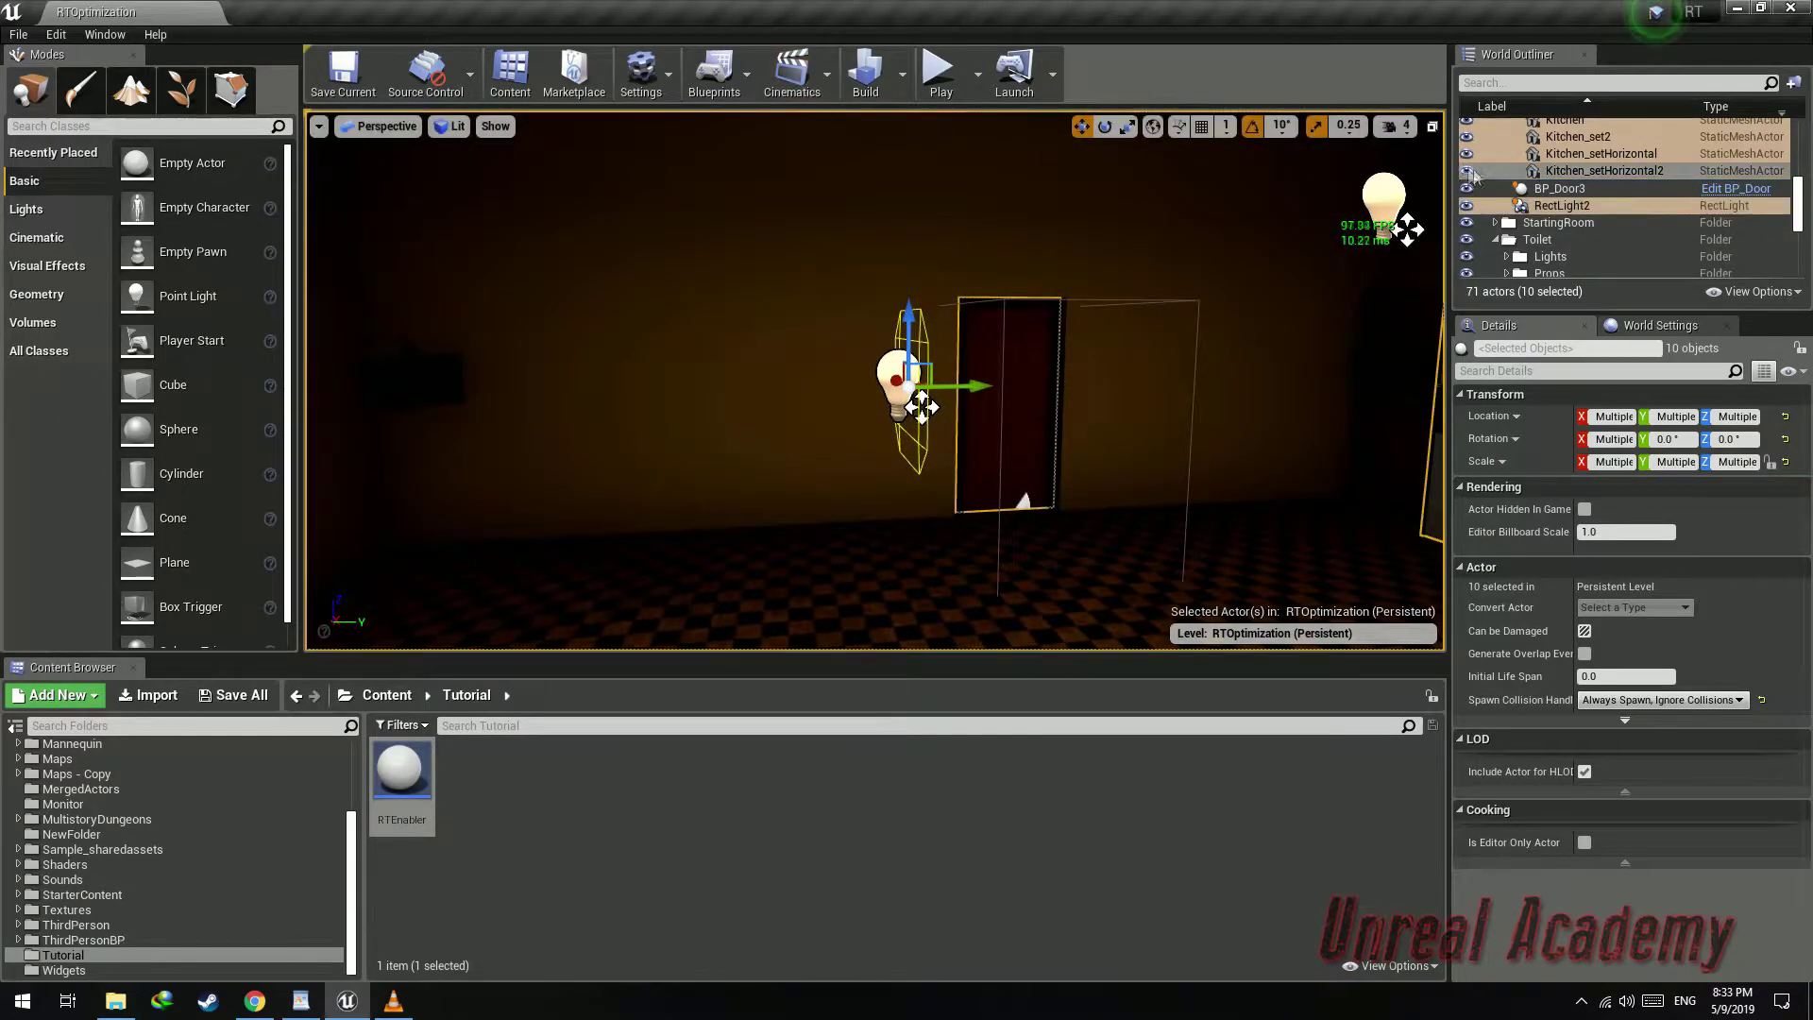
Open the Levels window and create a new level from the selected actors
click(110, 40)
click(121, 155)
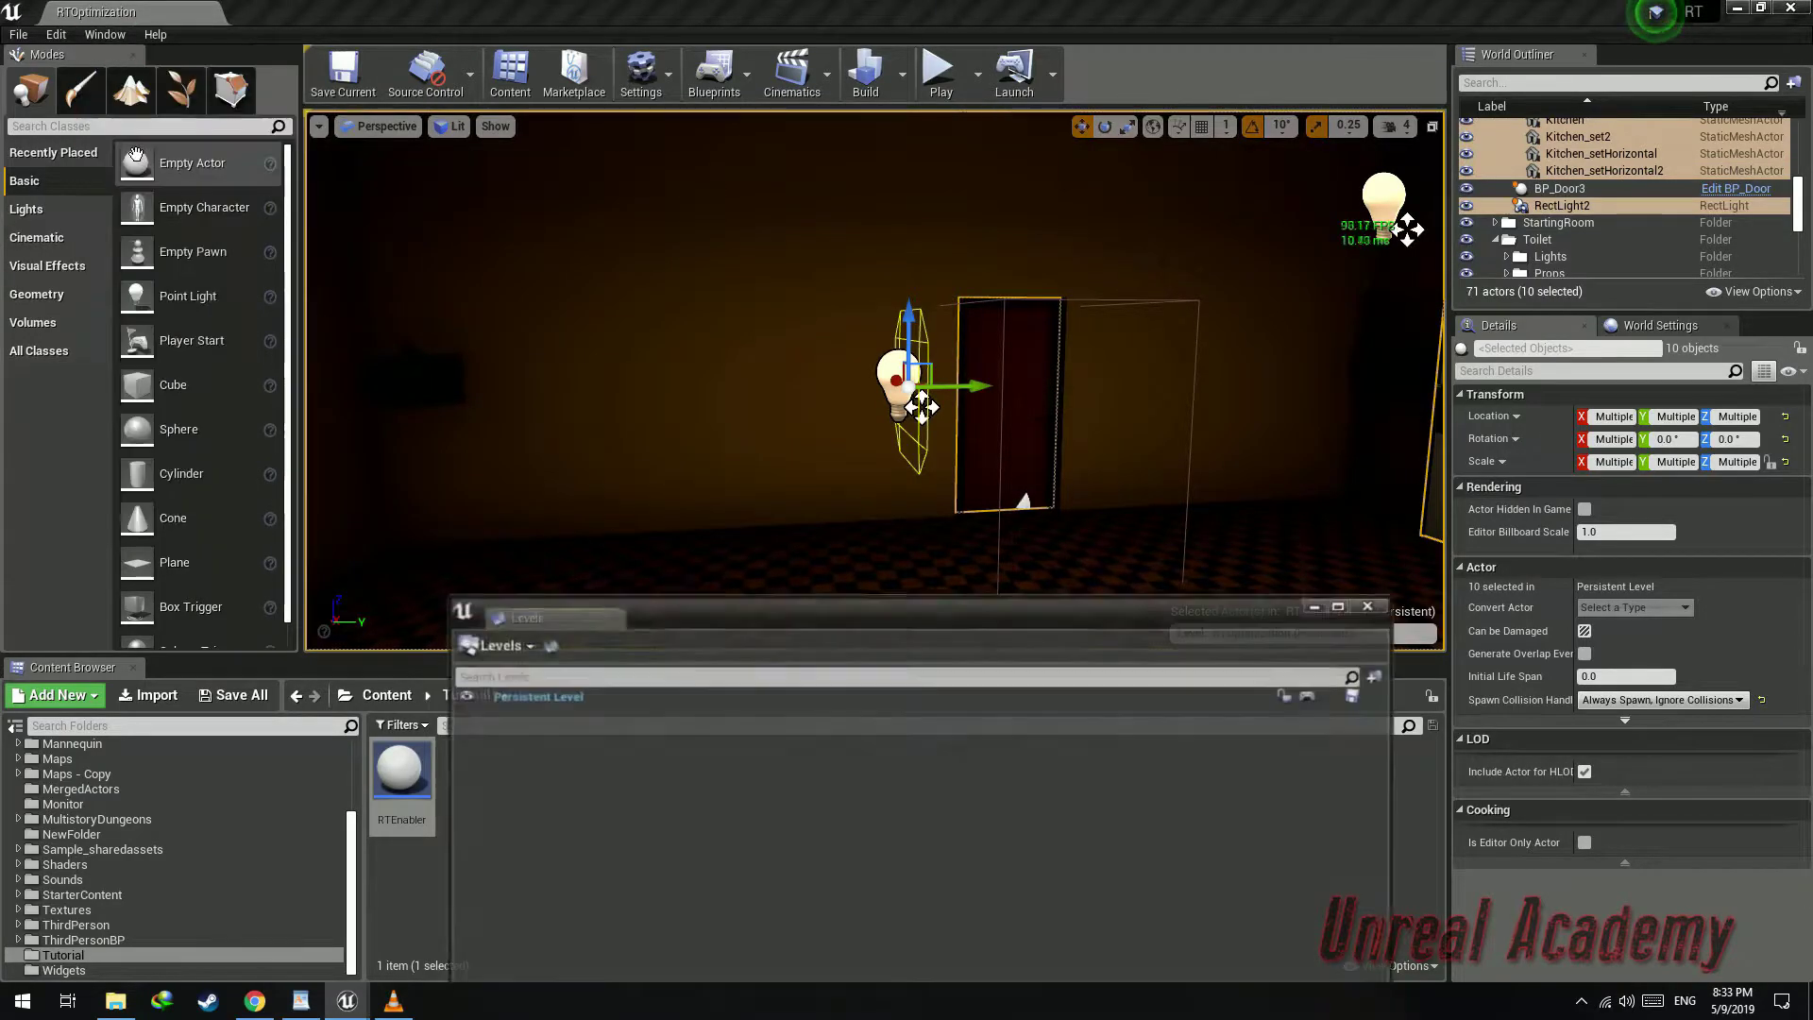
drag(761, 610, 707, 387)
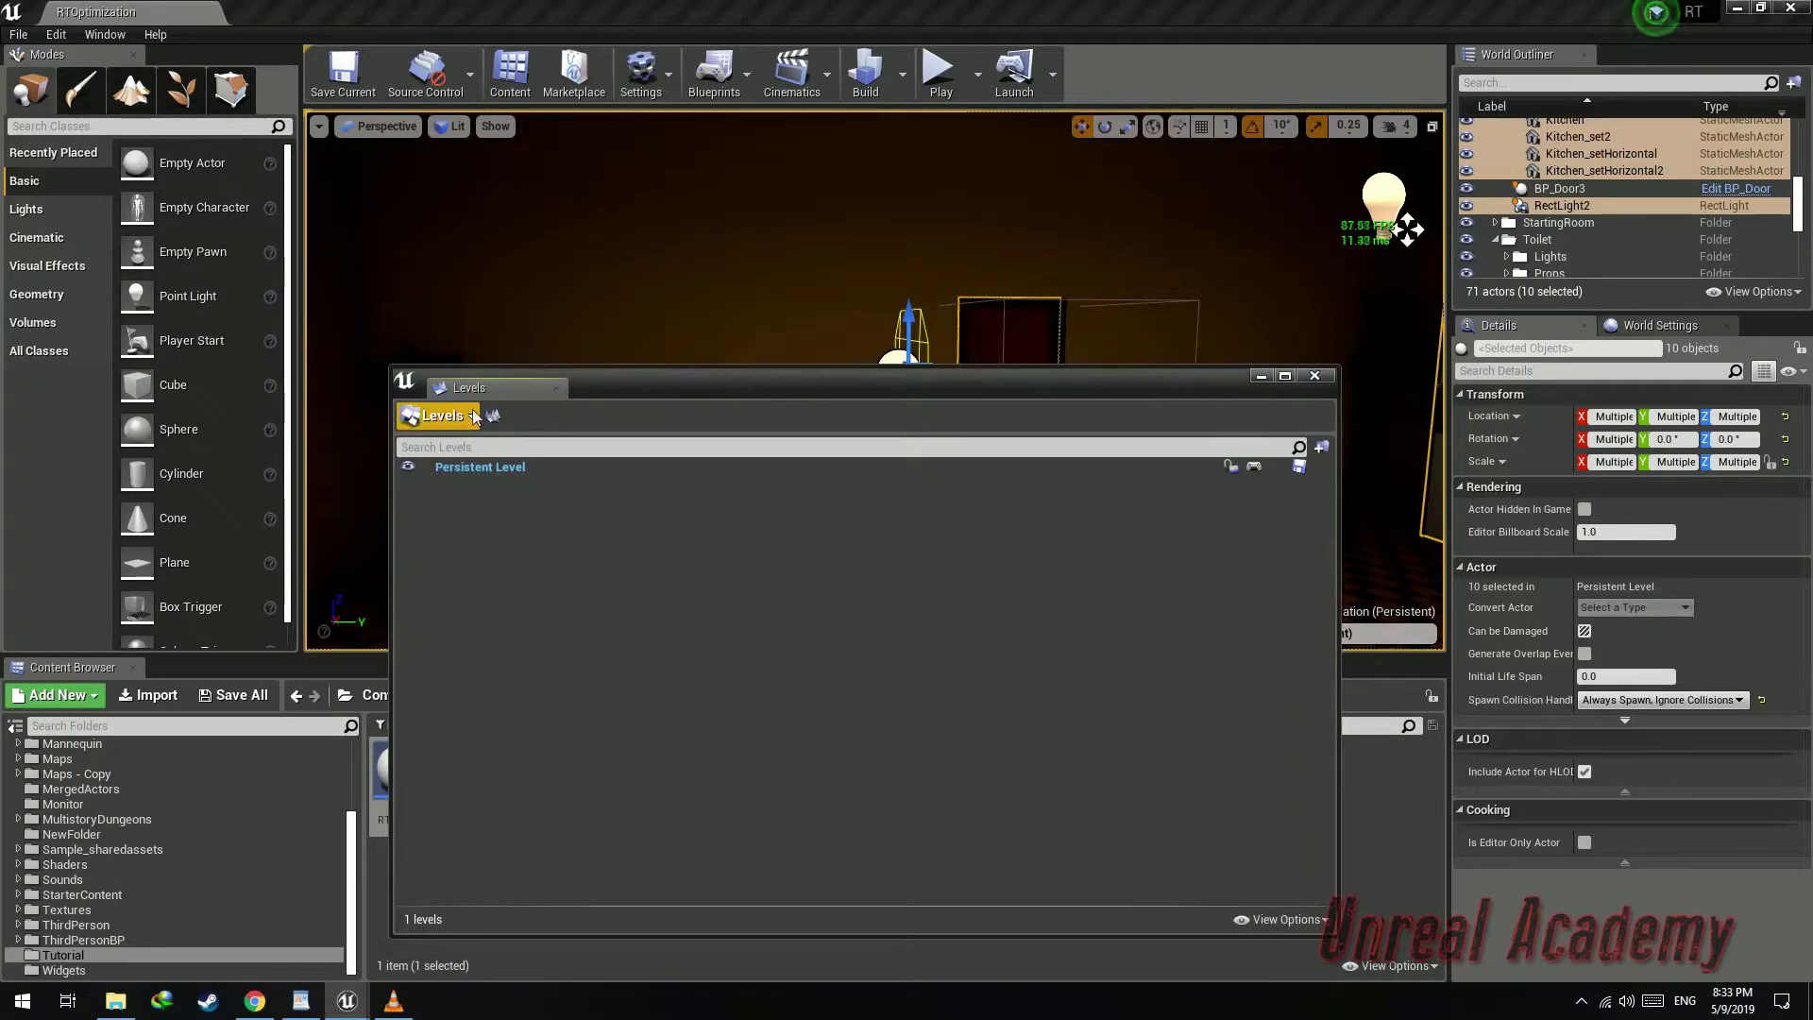
click(469, 419)
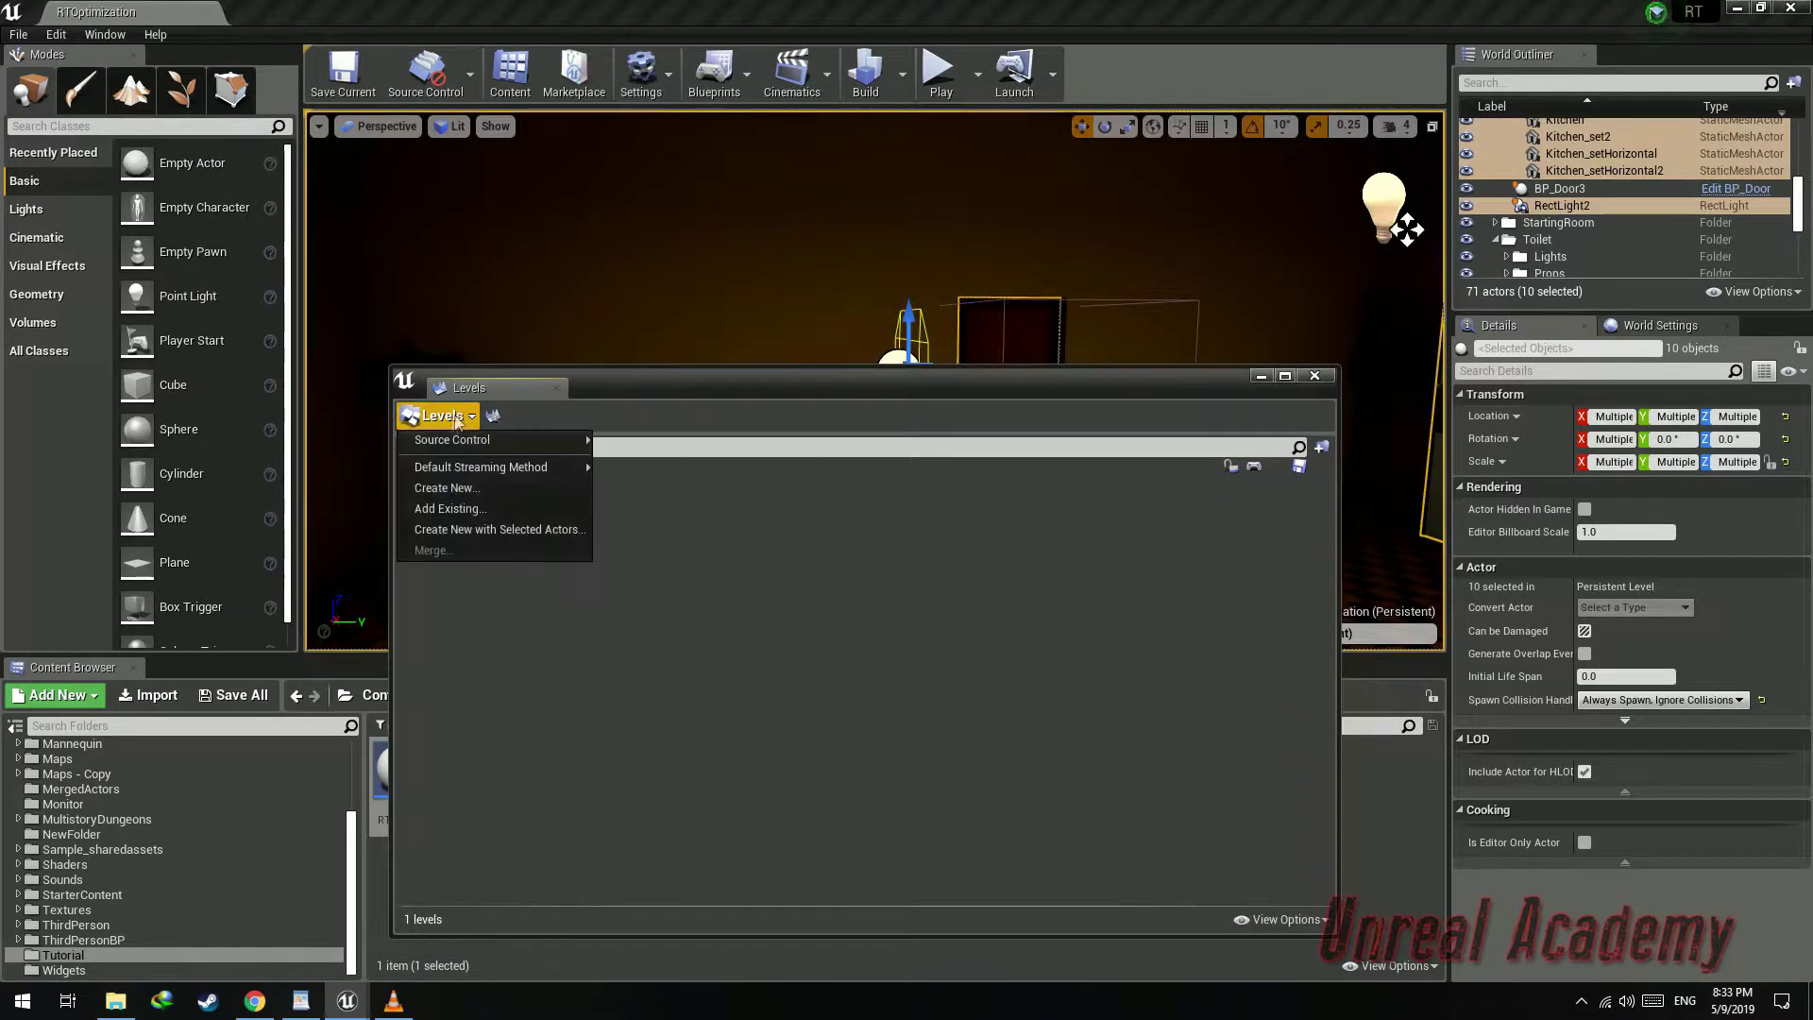
click(491, 532)
Try to save the new level as Kitchen in the Maps/PersistentLevels folder, then close the save error
double_click(1065, 245)
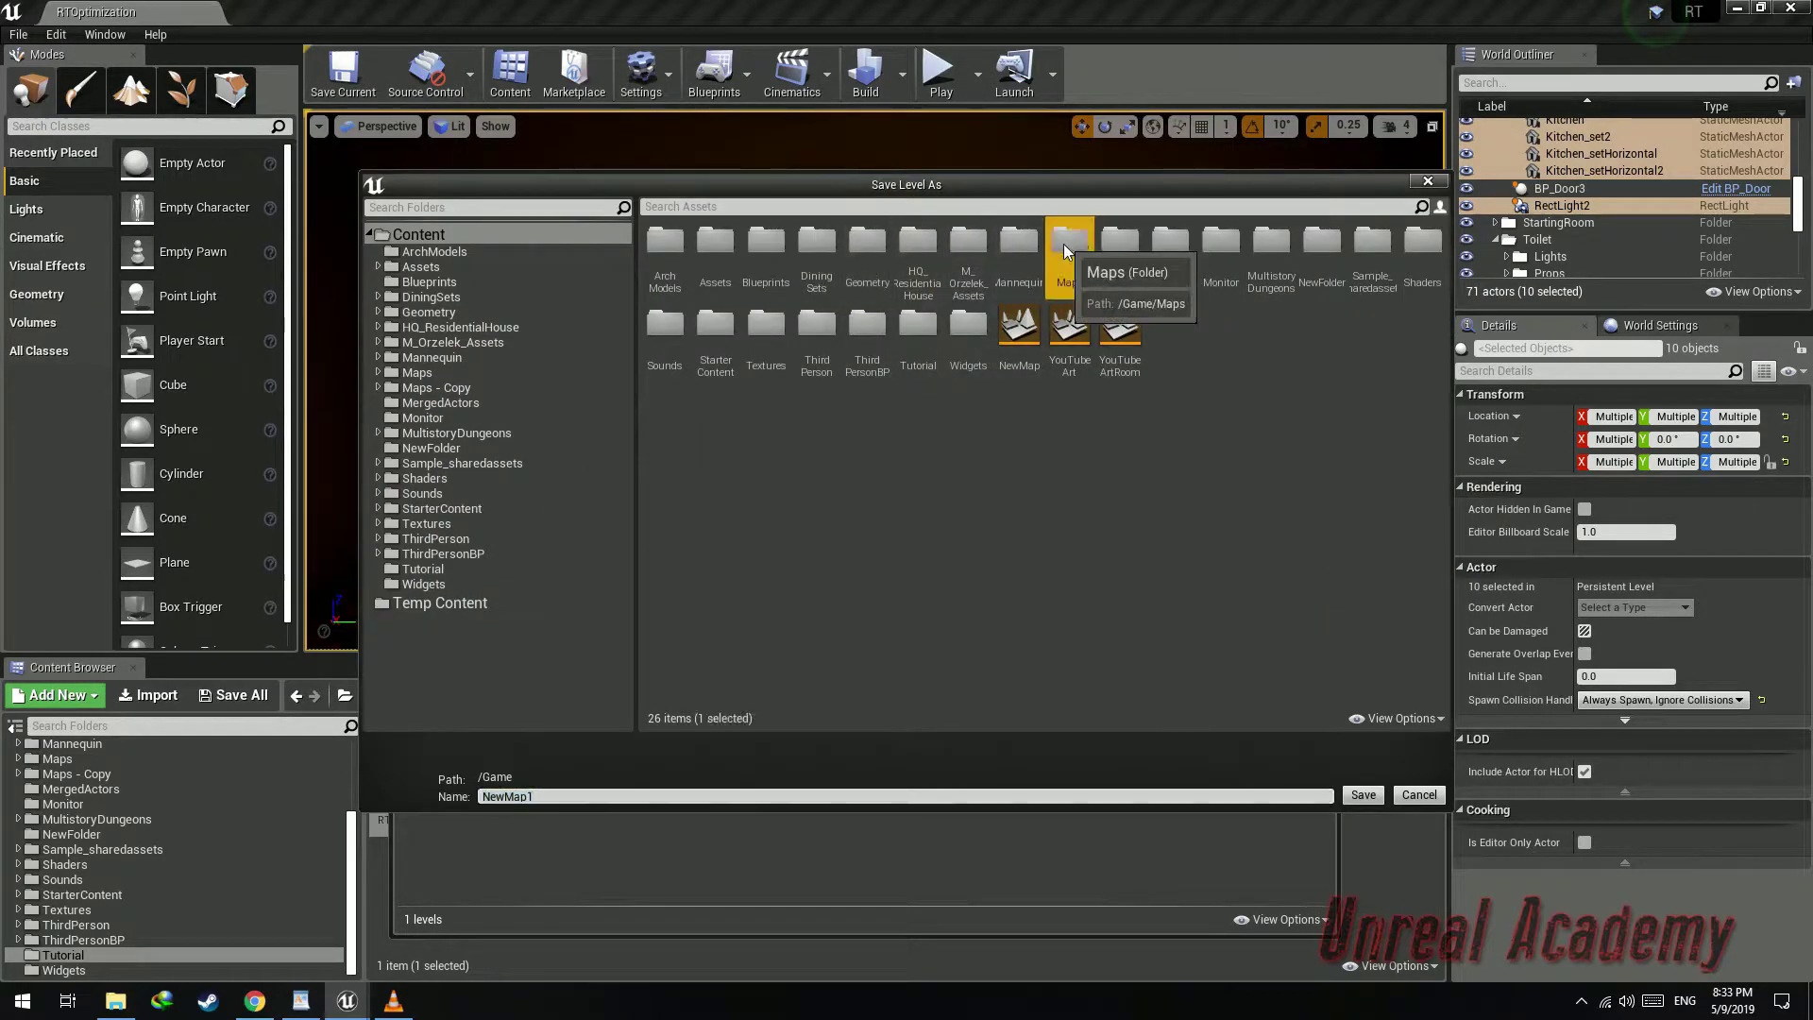
double_click(664, 247)
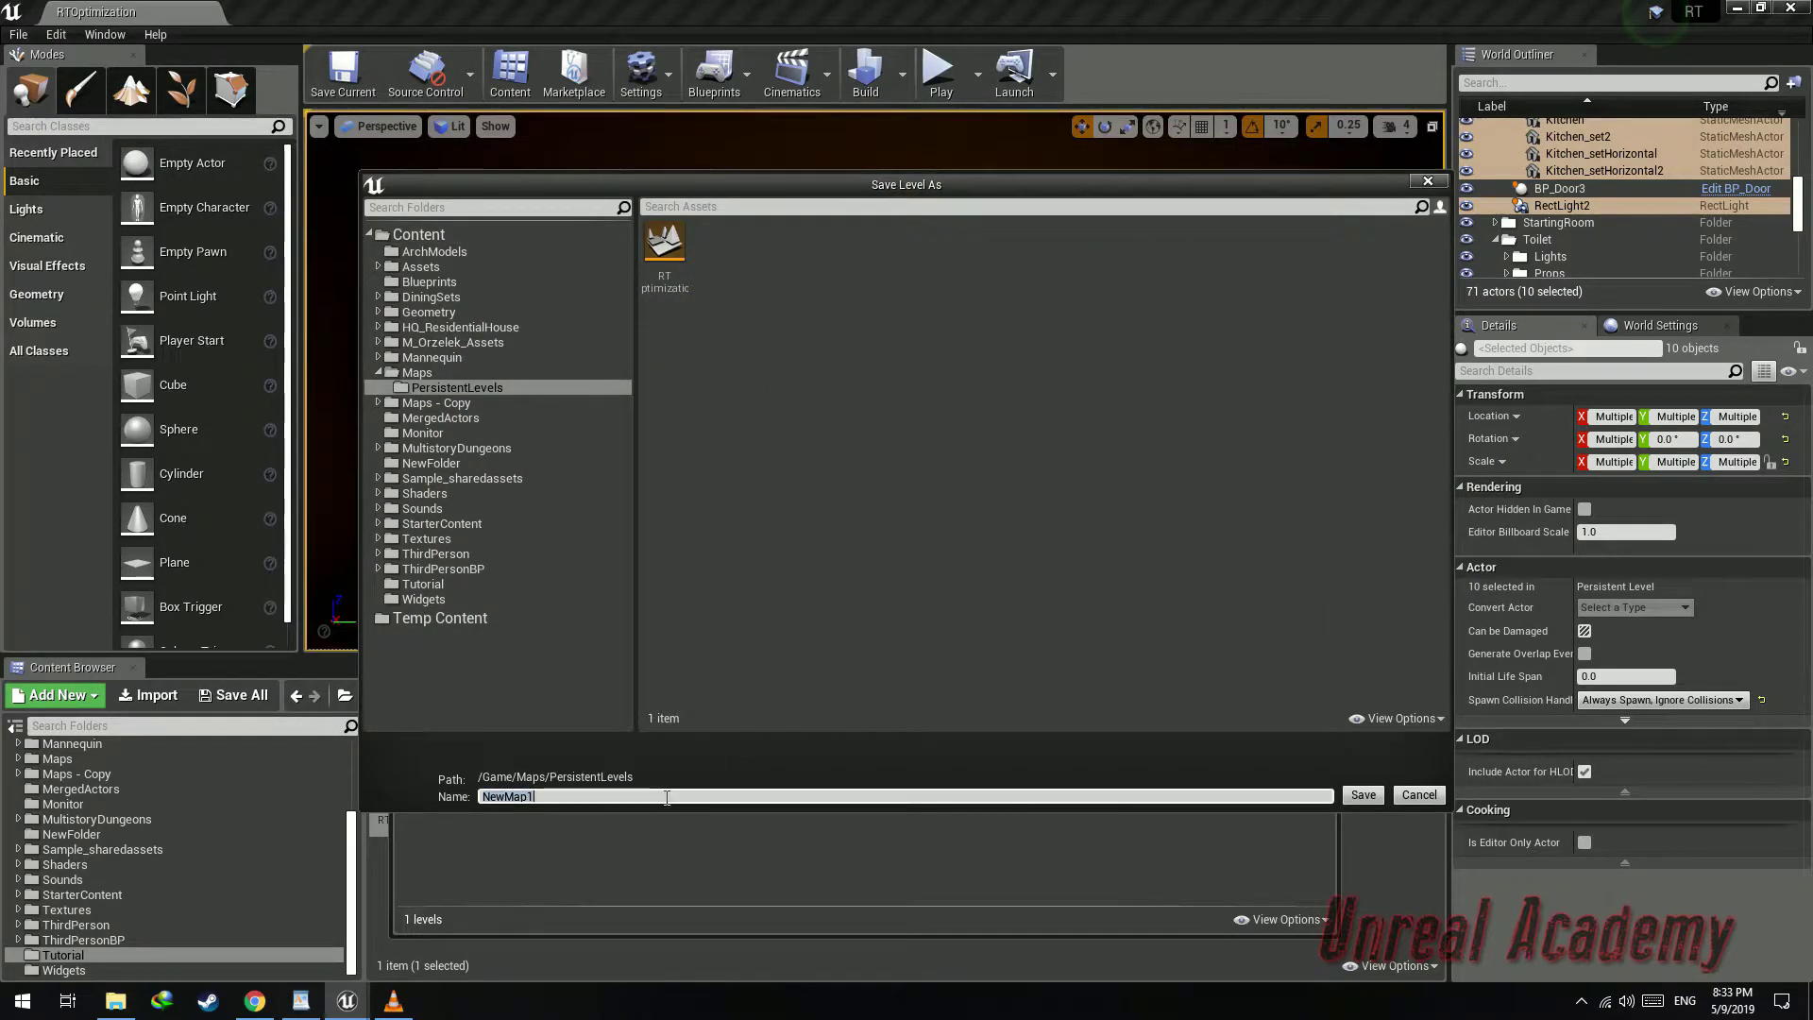
click(1378, 801)
click(1095, 591)
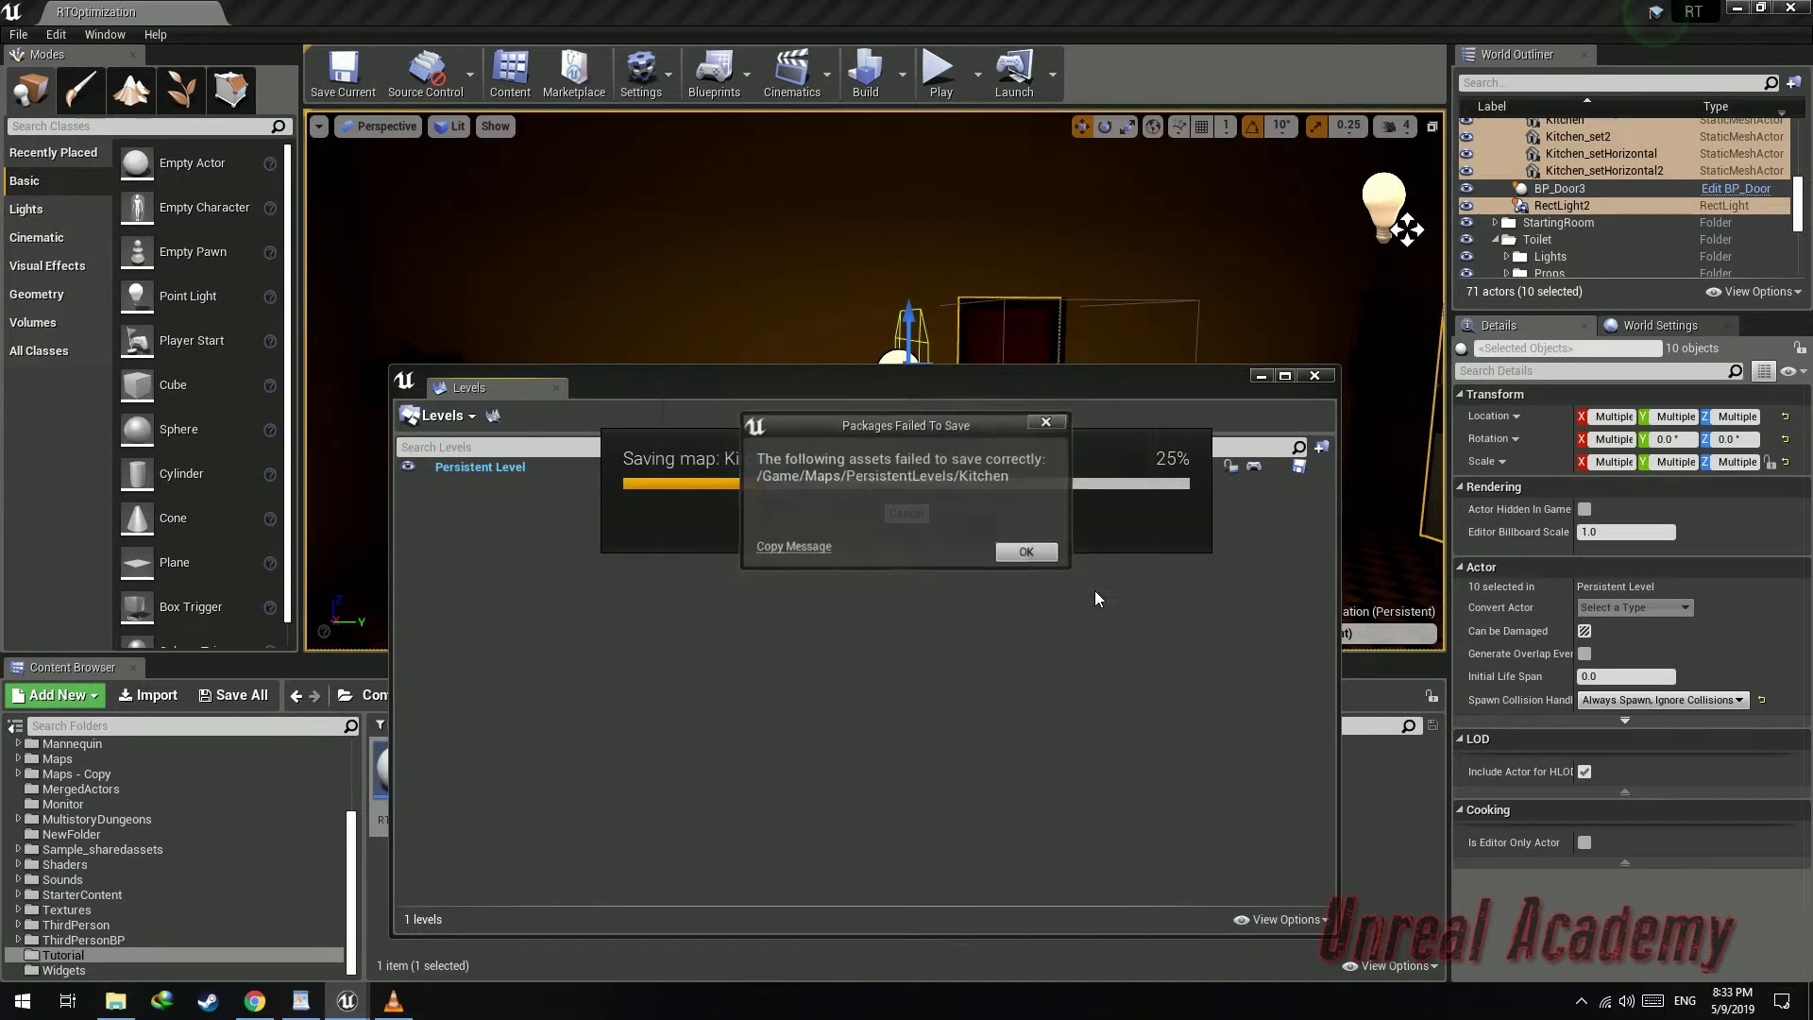
click(1039, 557)
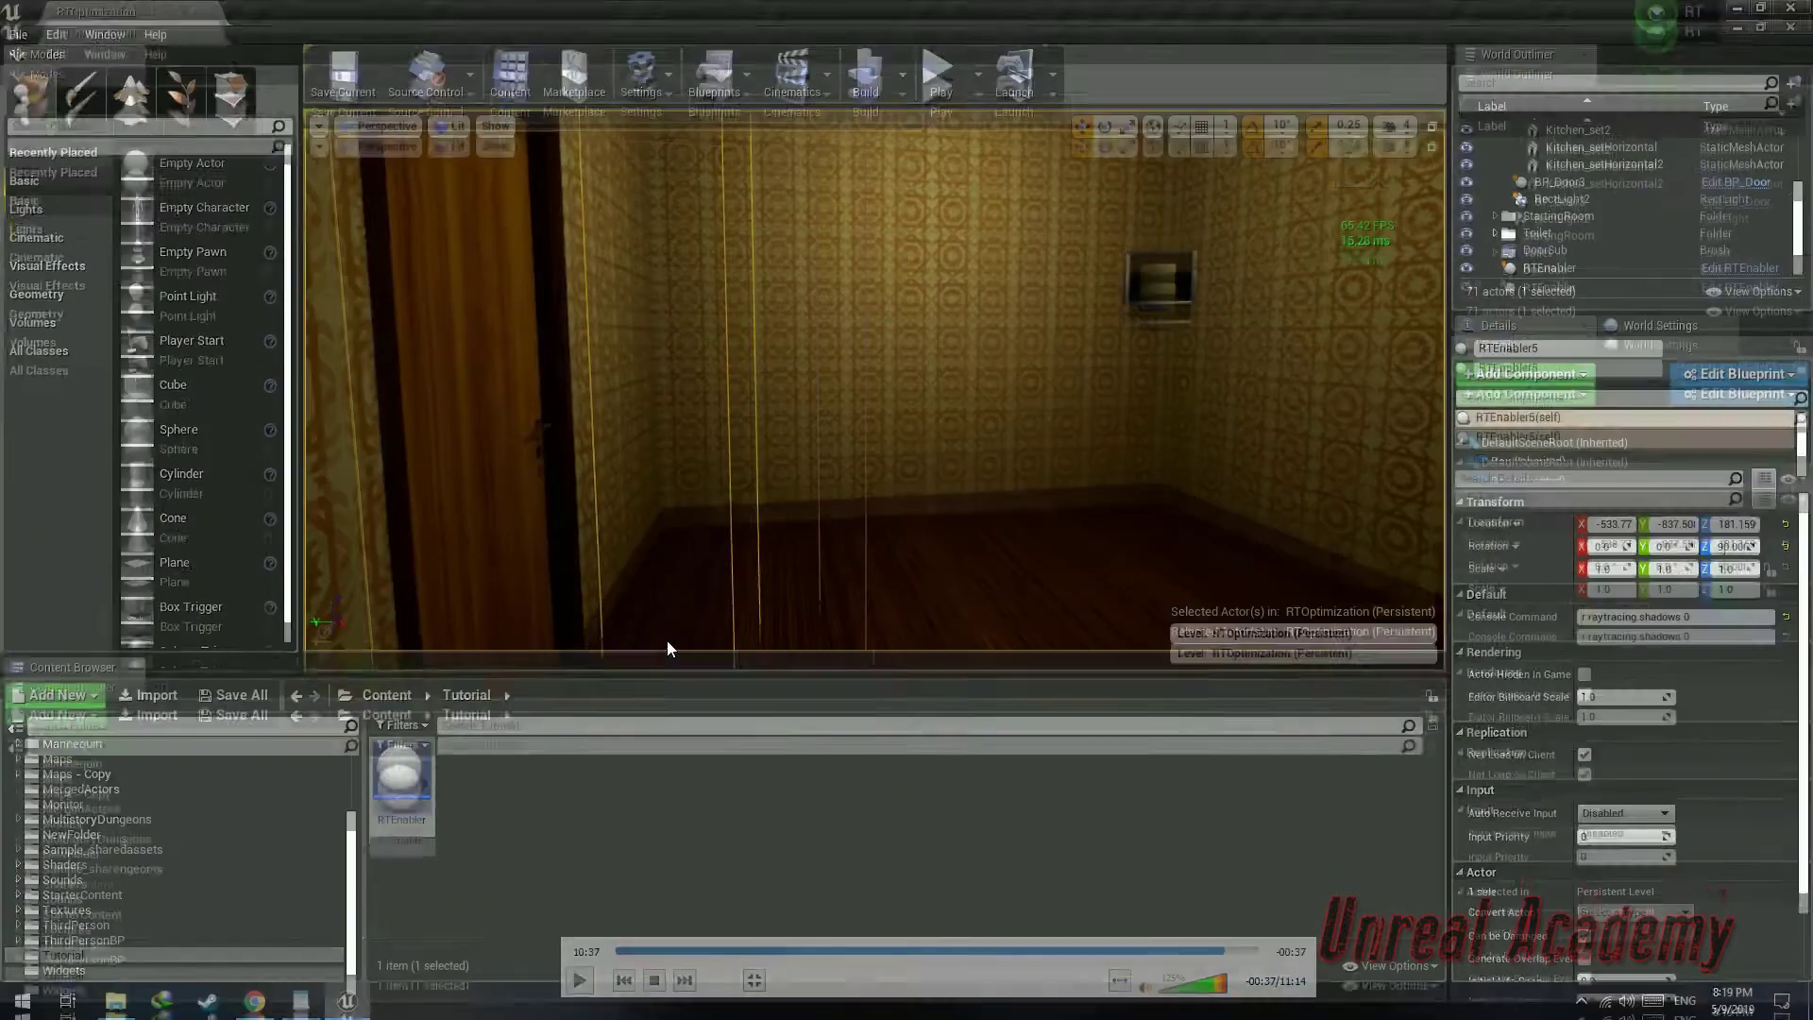
double_click(667, 640)
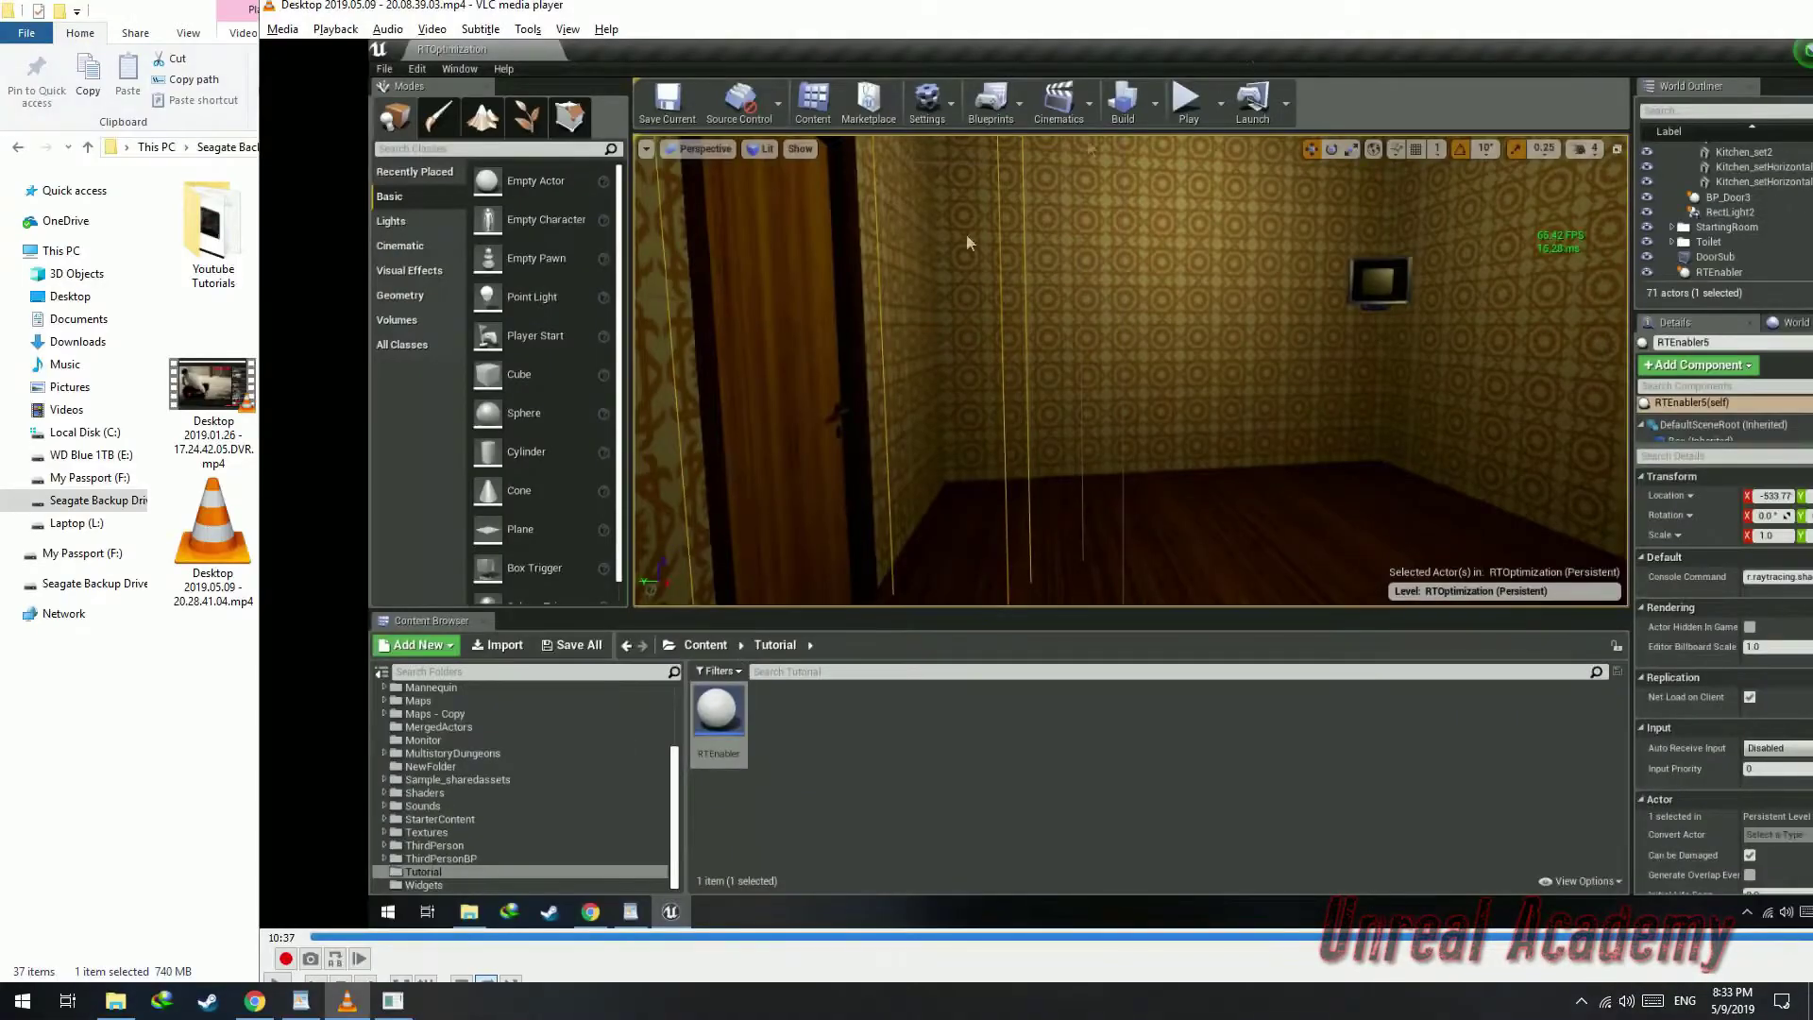
click(392, 1001)
click(1182, 750)
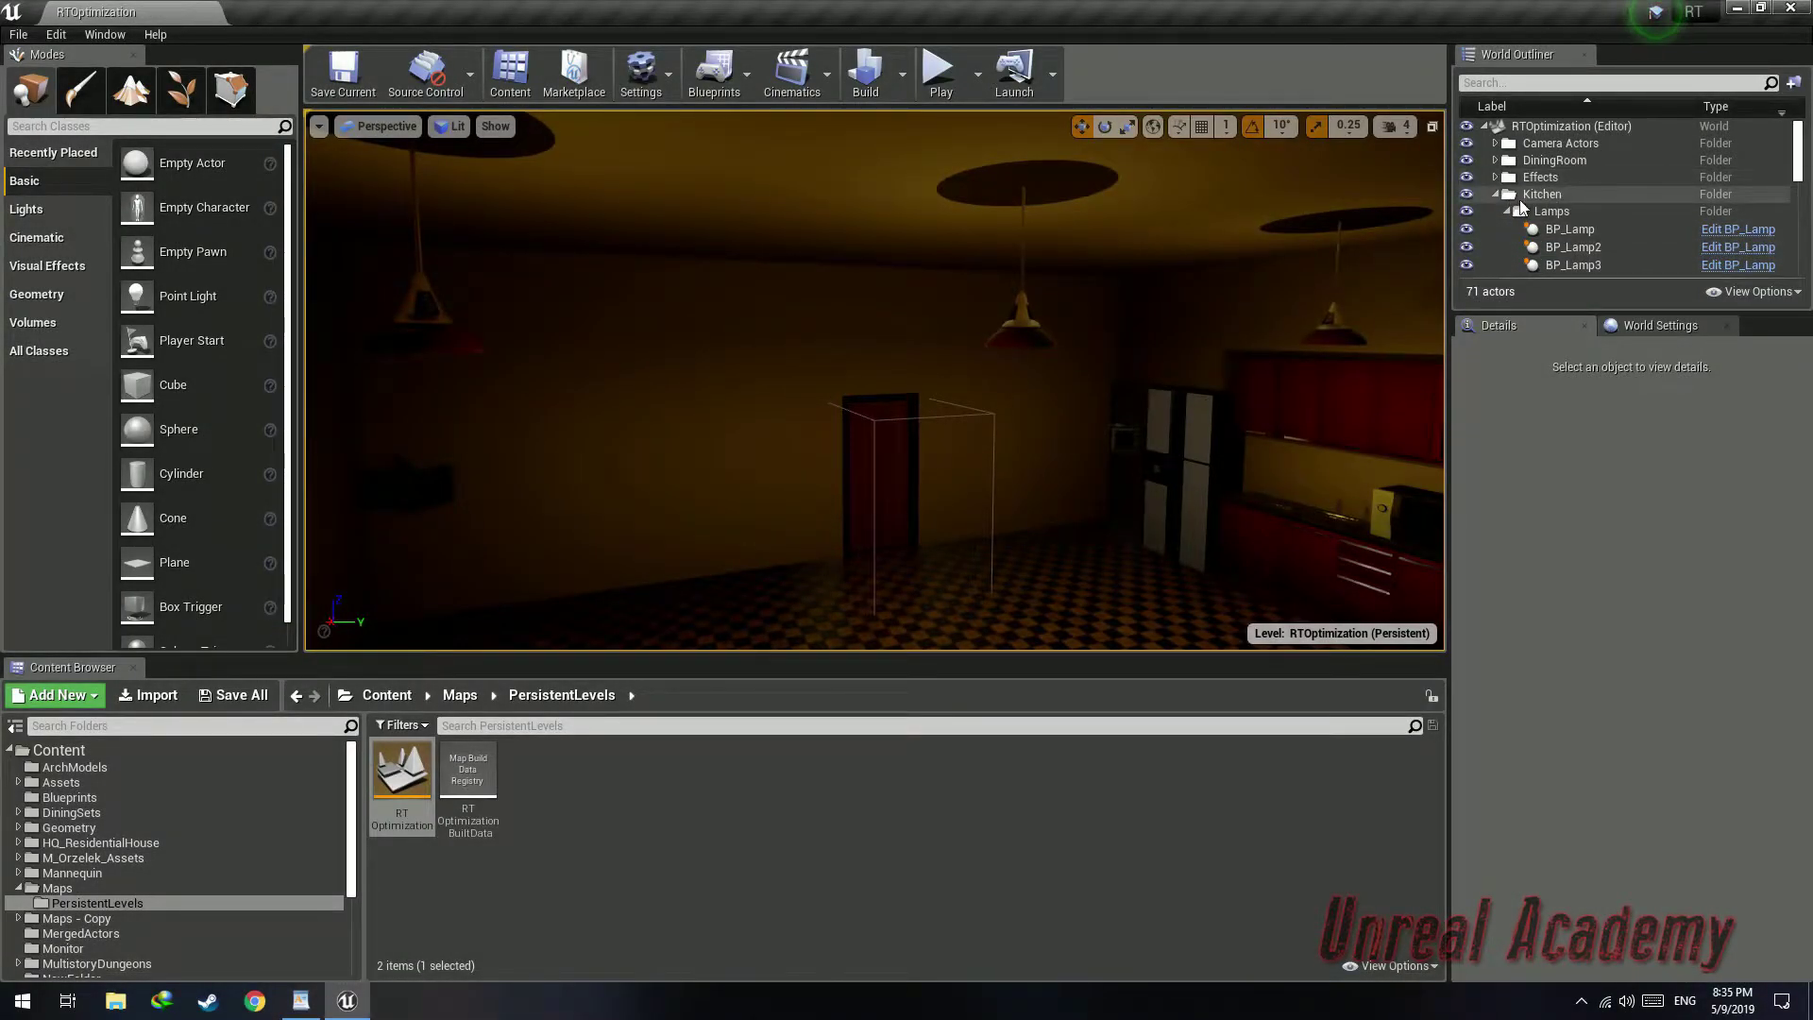
Select the immediate children of the Kitchen folder in the World Outliner
right_click(1539, 198)
mouse_move(1601, 240)
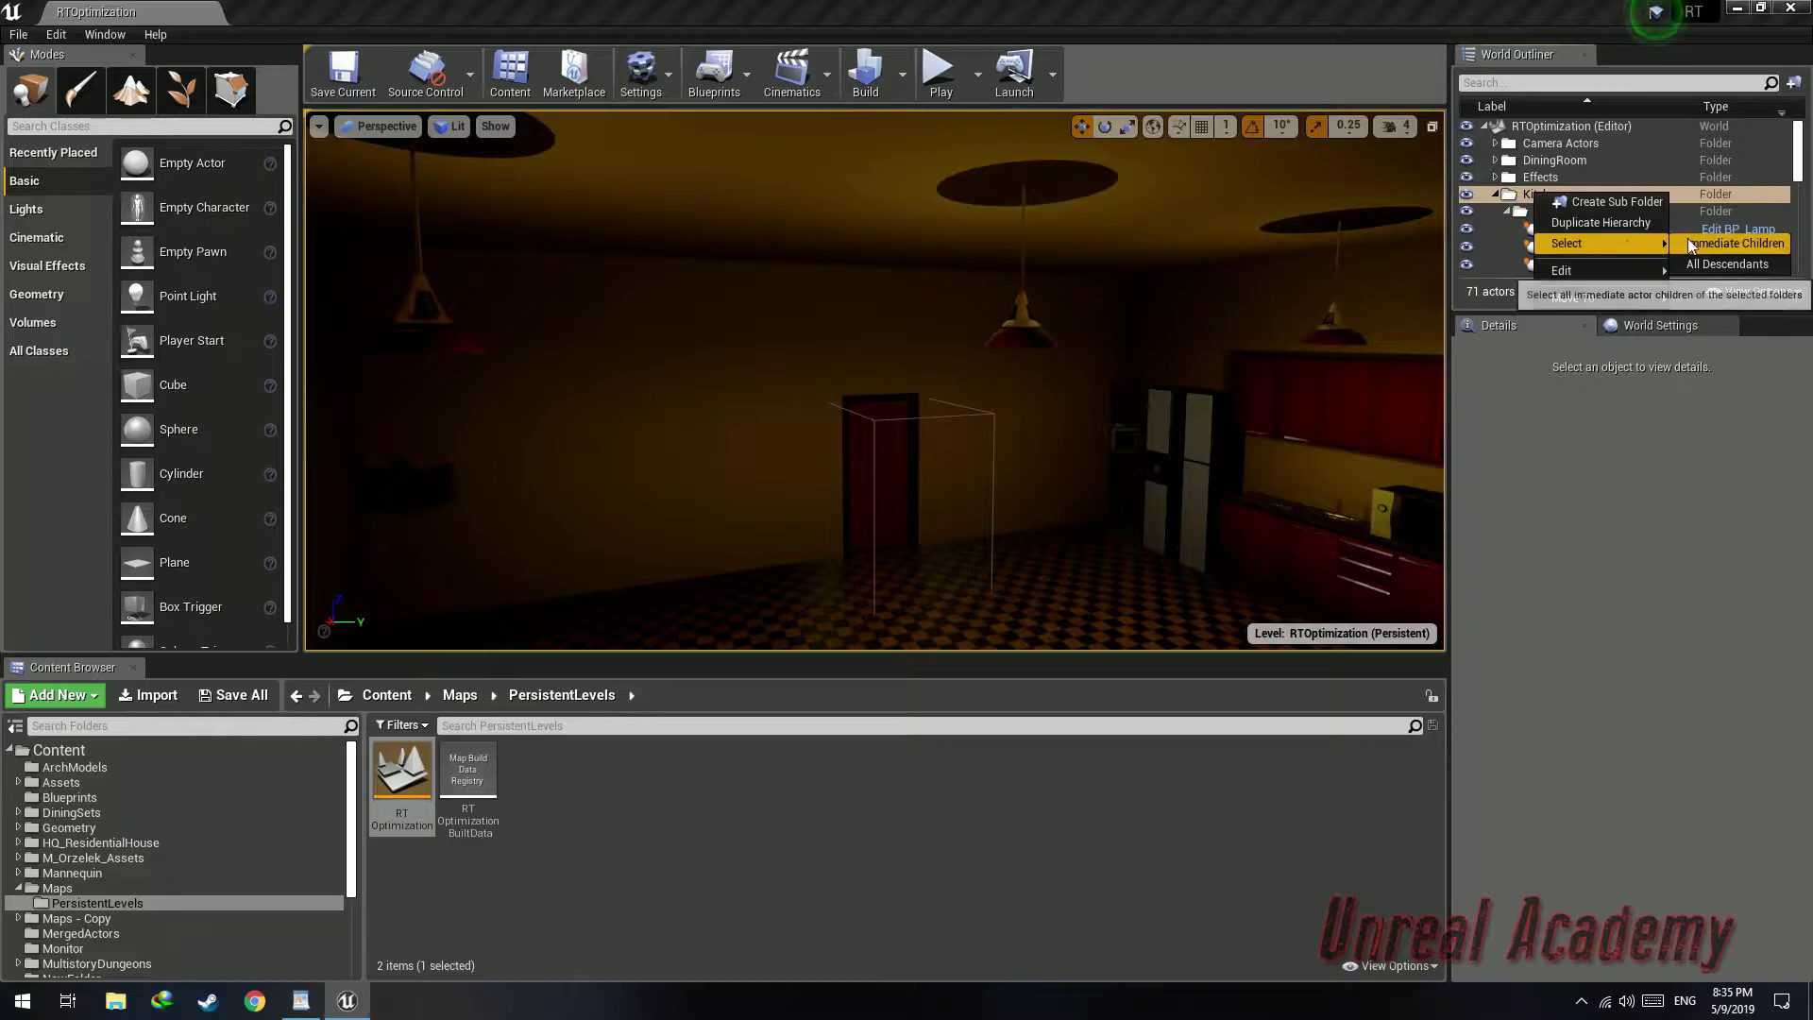
click(1728, 243)
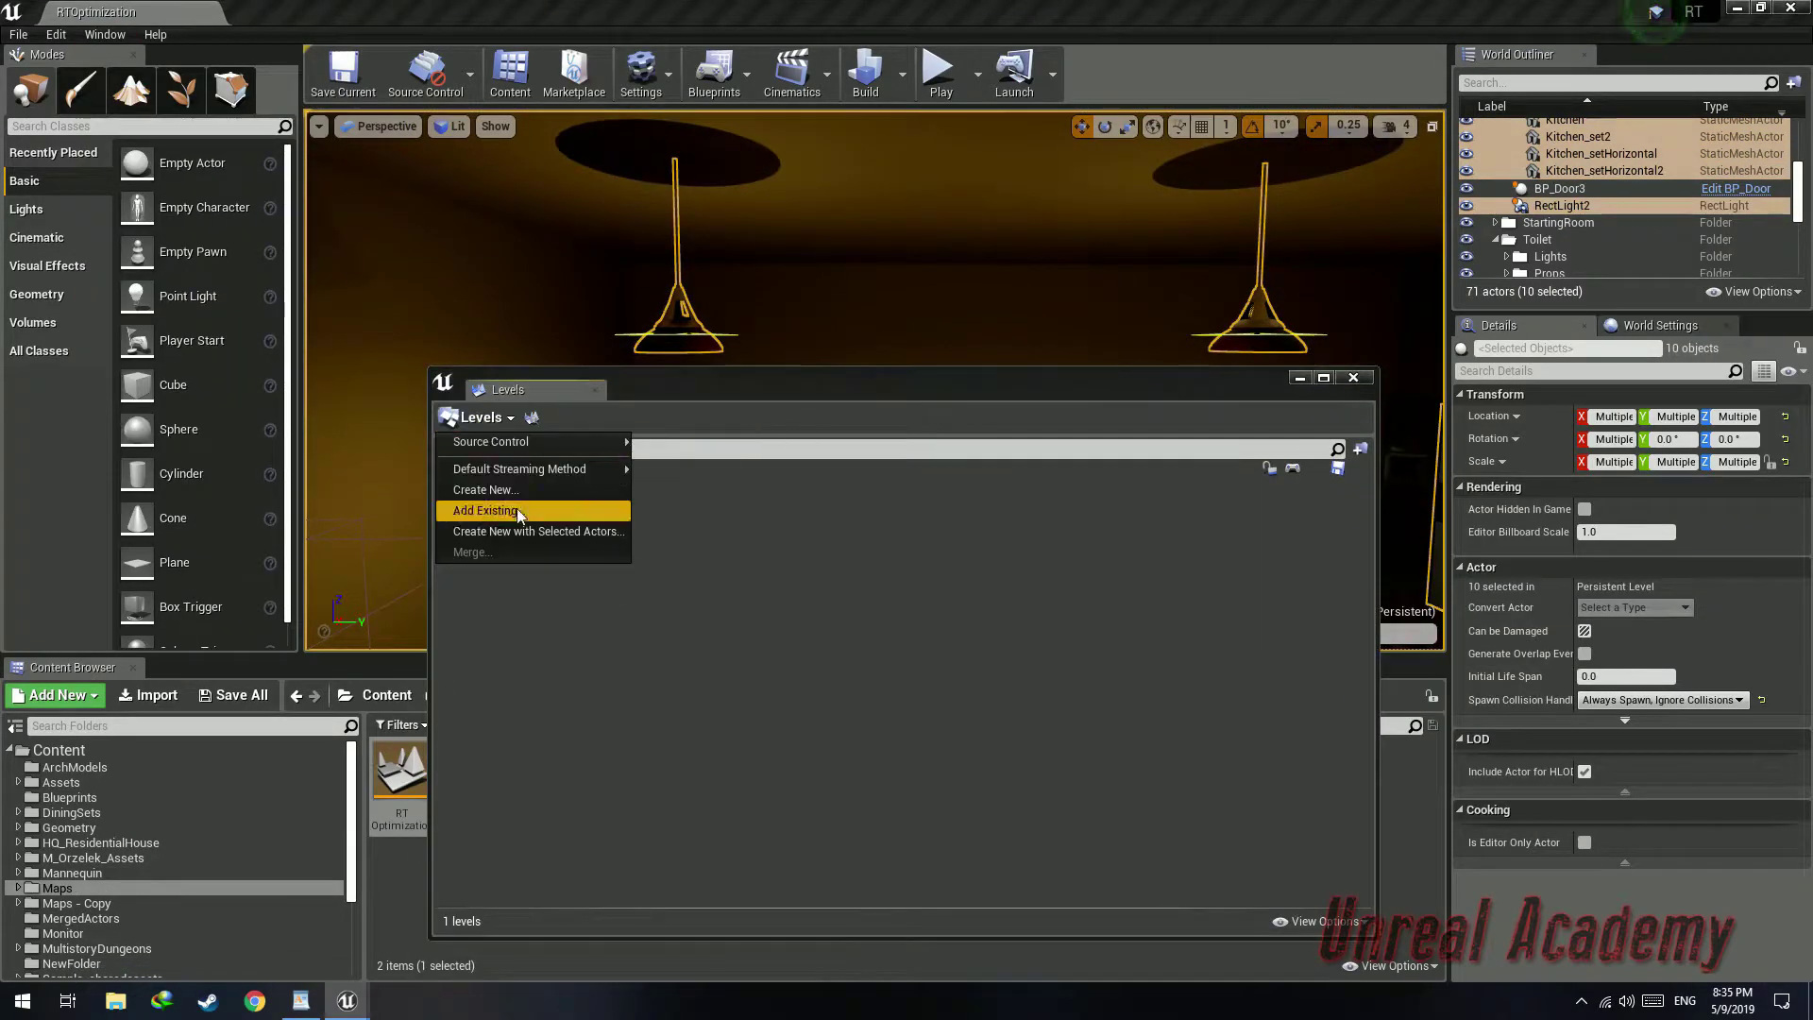
Select the NewMap1 streaming level in the Levels window
click(528, 507)
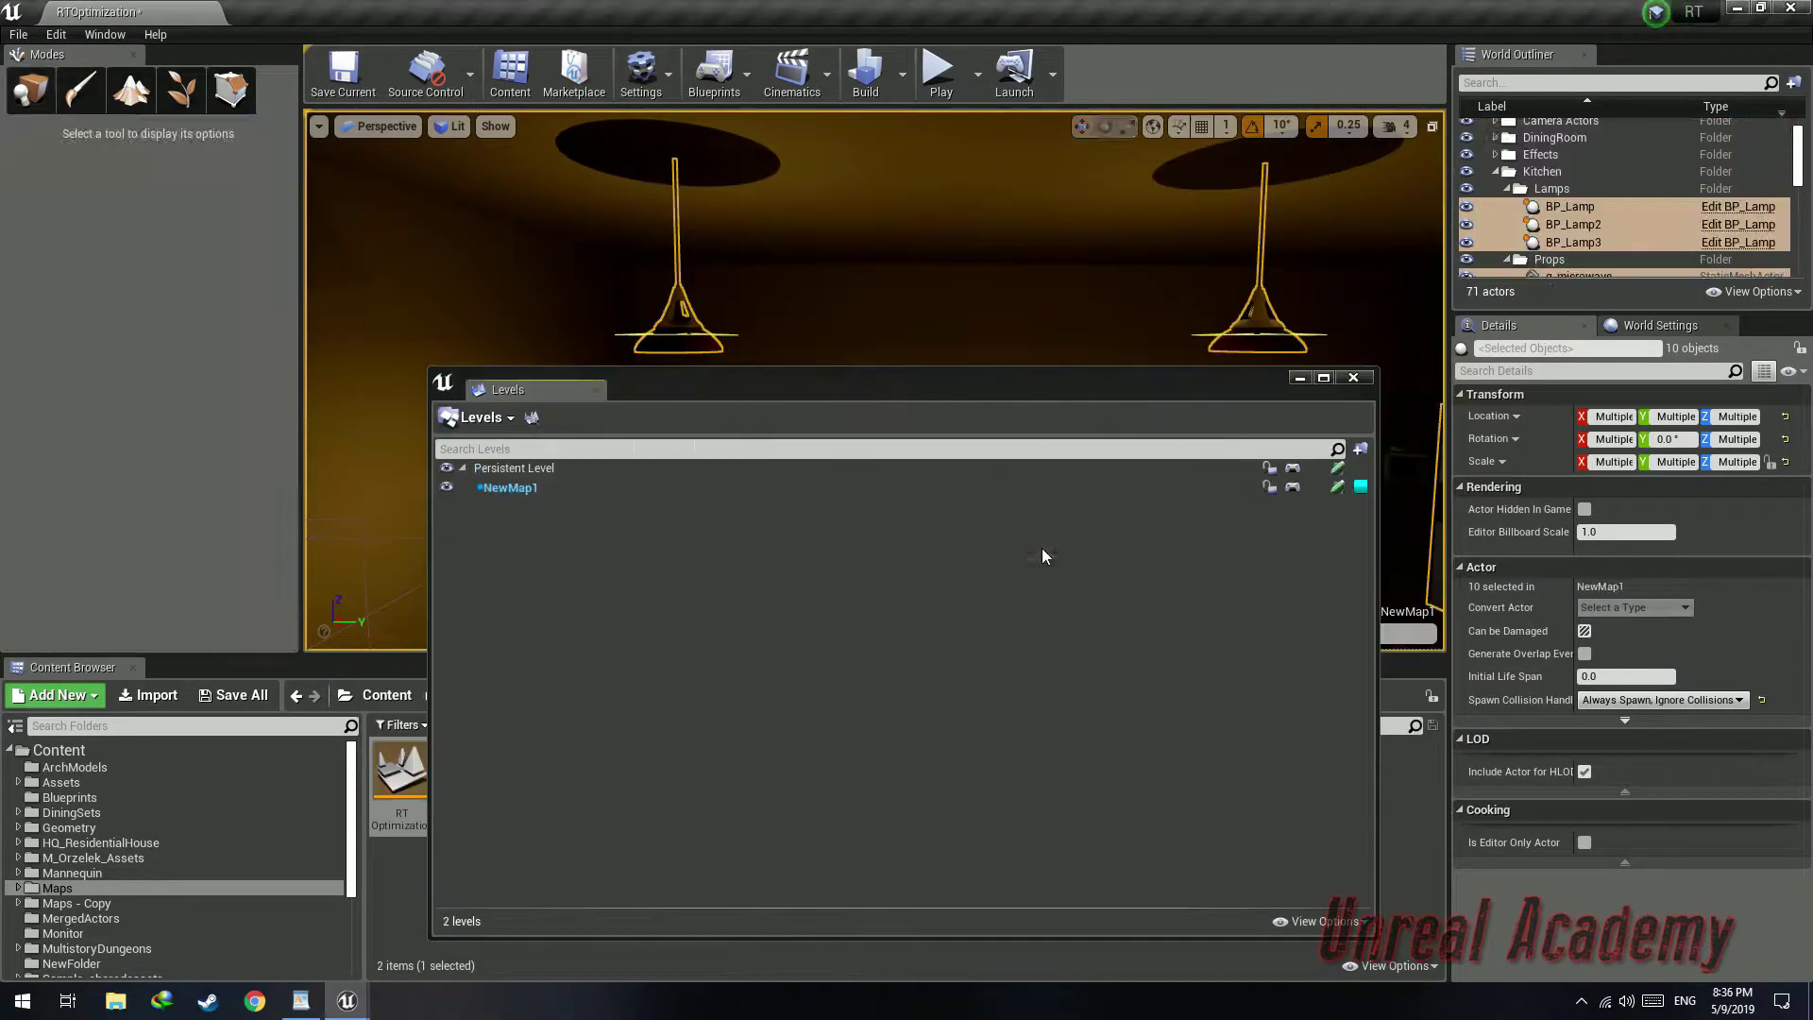
click(578, 491)
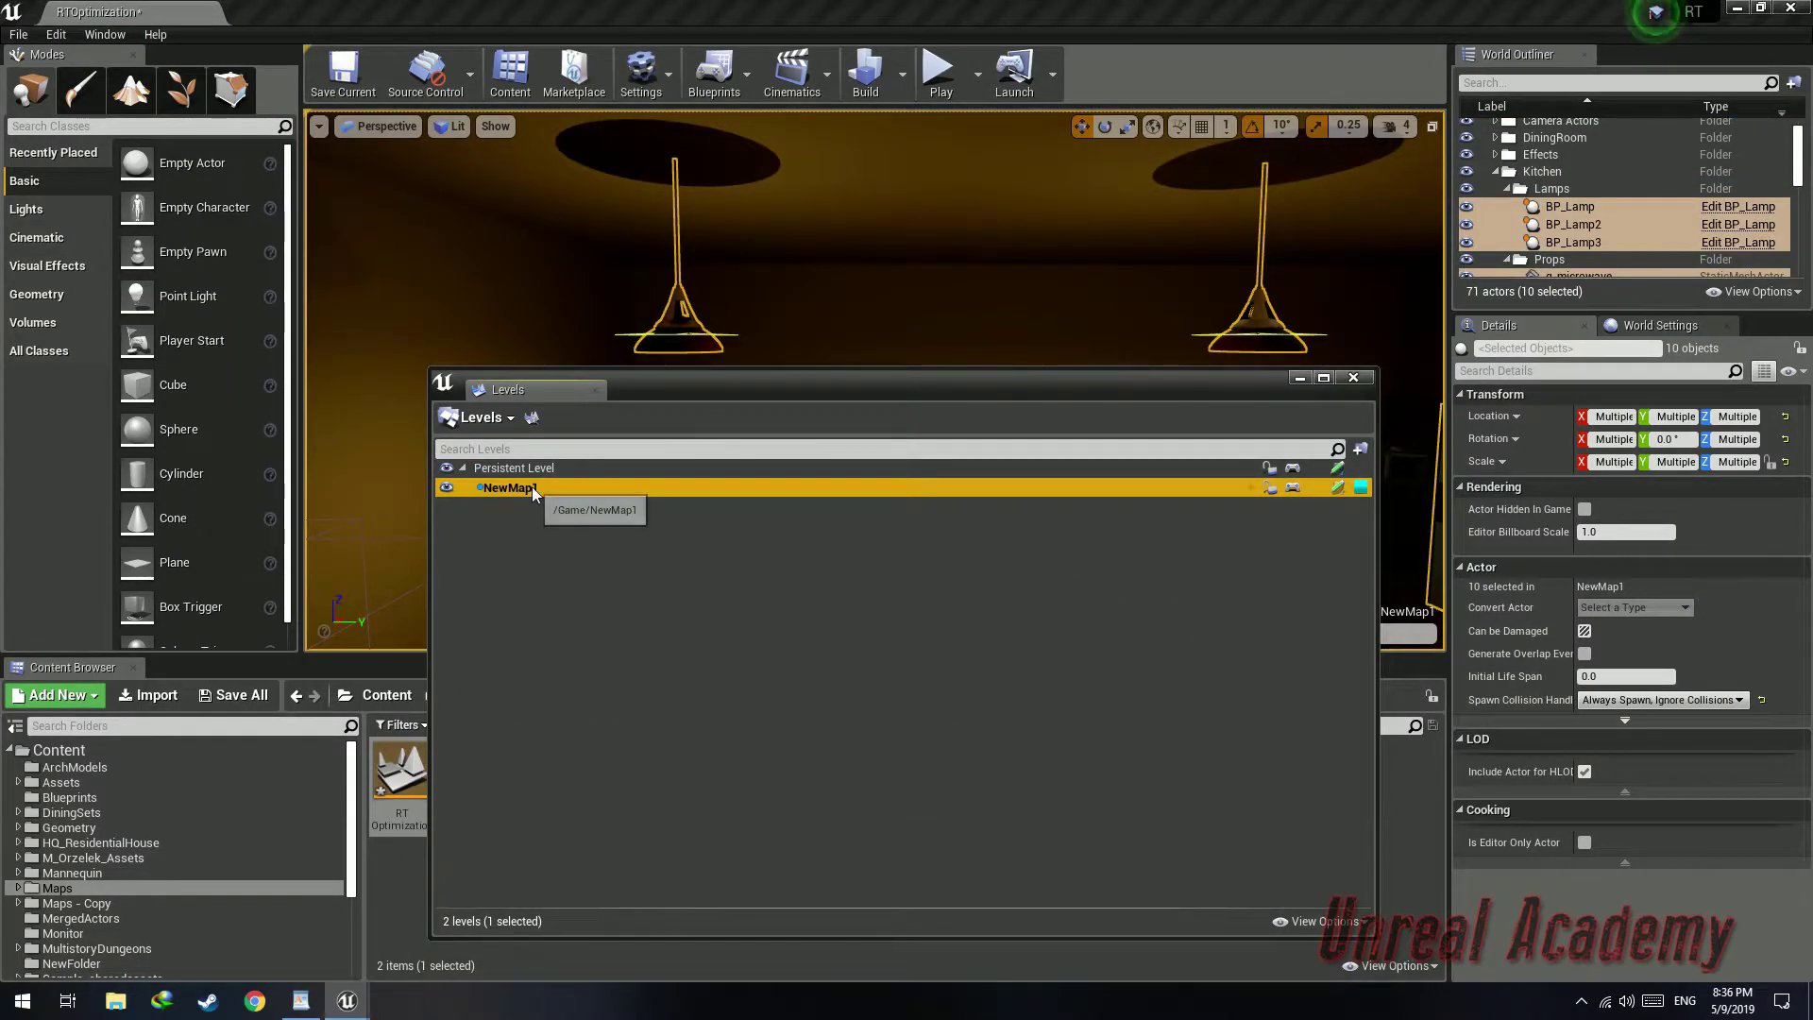
drag(849, 389, 1059, 366)
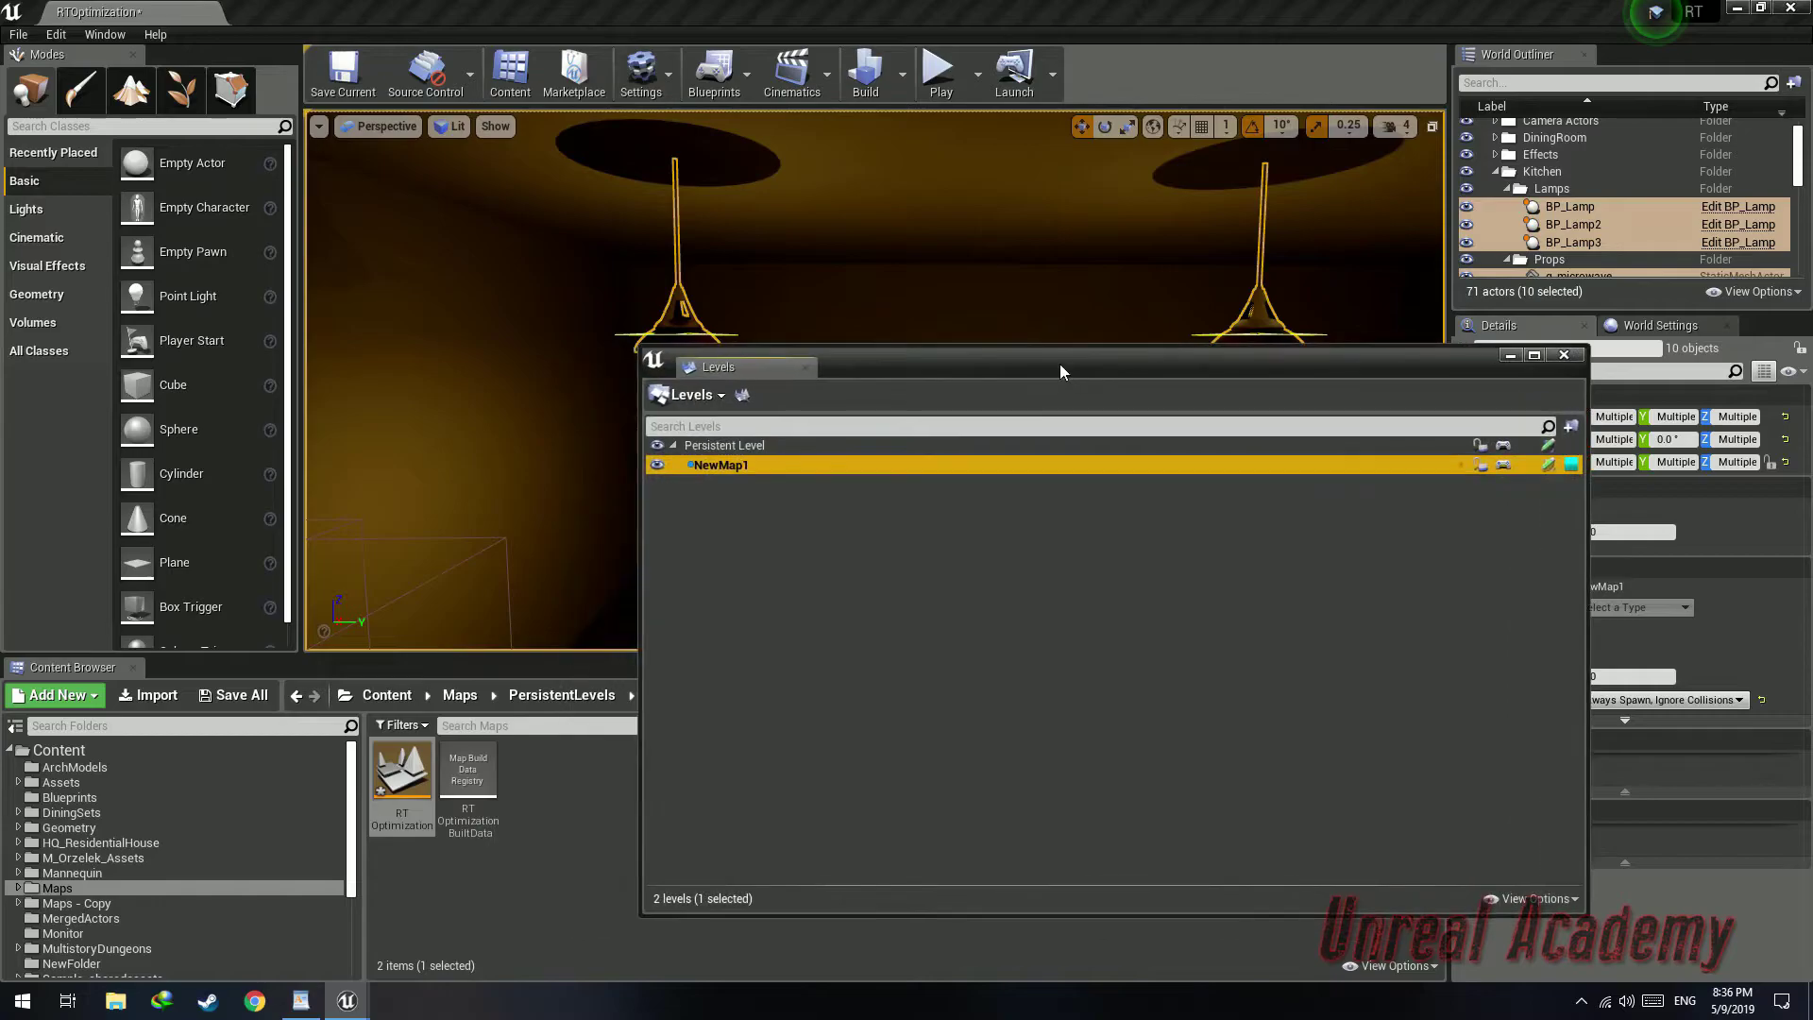
Move the new level asset into the PersistentLevels folder and rename it Kitchen
right_click(722, 465)
click(87, 751)
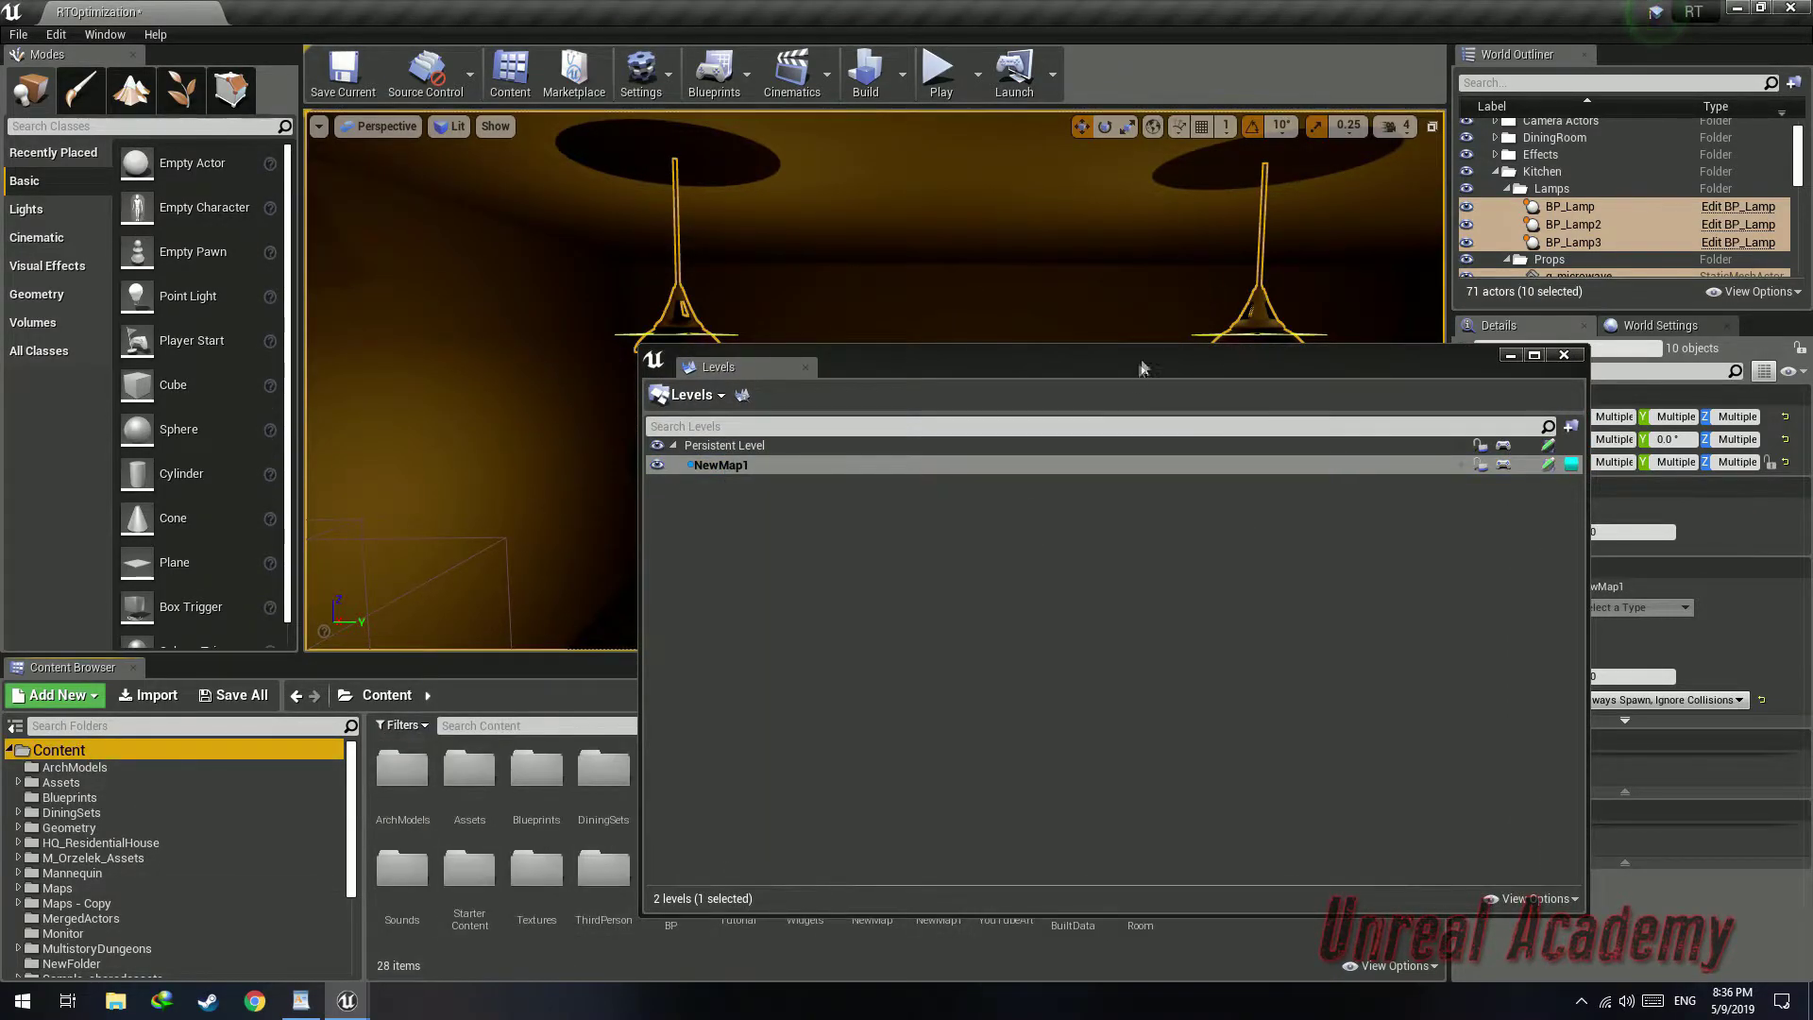
drag(1138, 375, 1219, 203)
drag(938, 873, 104, 902)
click(142, 914)
text(Kitchen)
key(Return)
Select the DiningRoom folder's actors and create a DiningRoom streaming level from them, skipping the StartingRoom save error
drag(1067, 207, 1110, 461)
right_drag(965, 305, 607, 205)
click(950, 214)
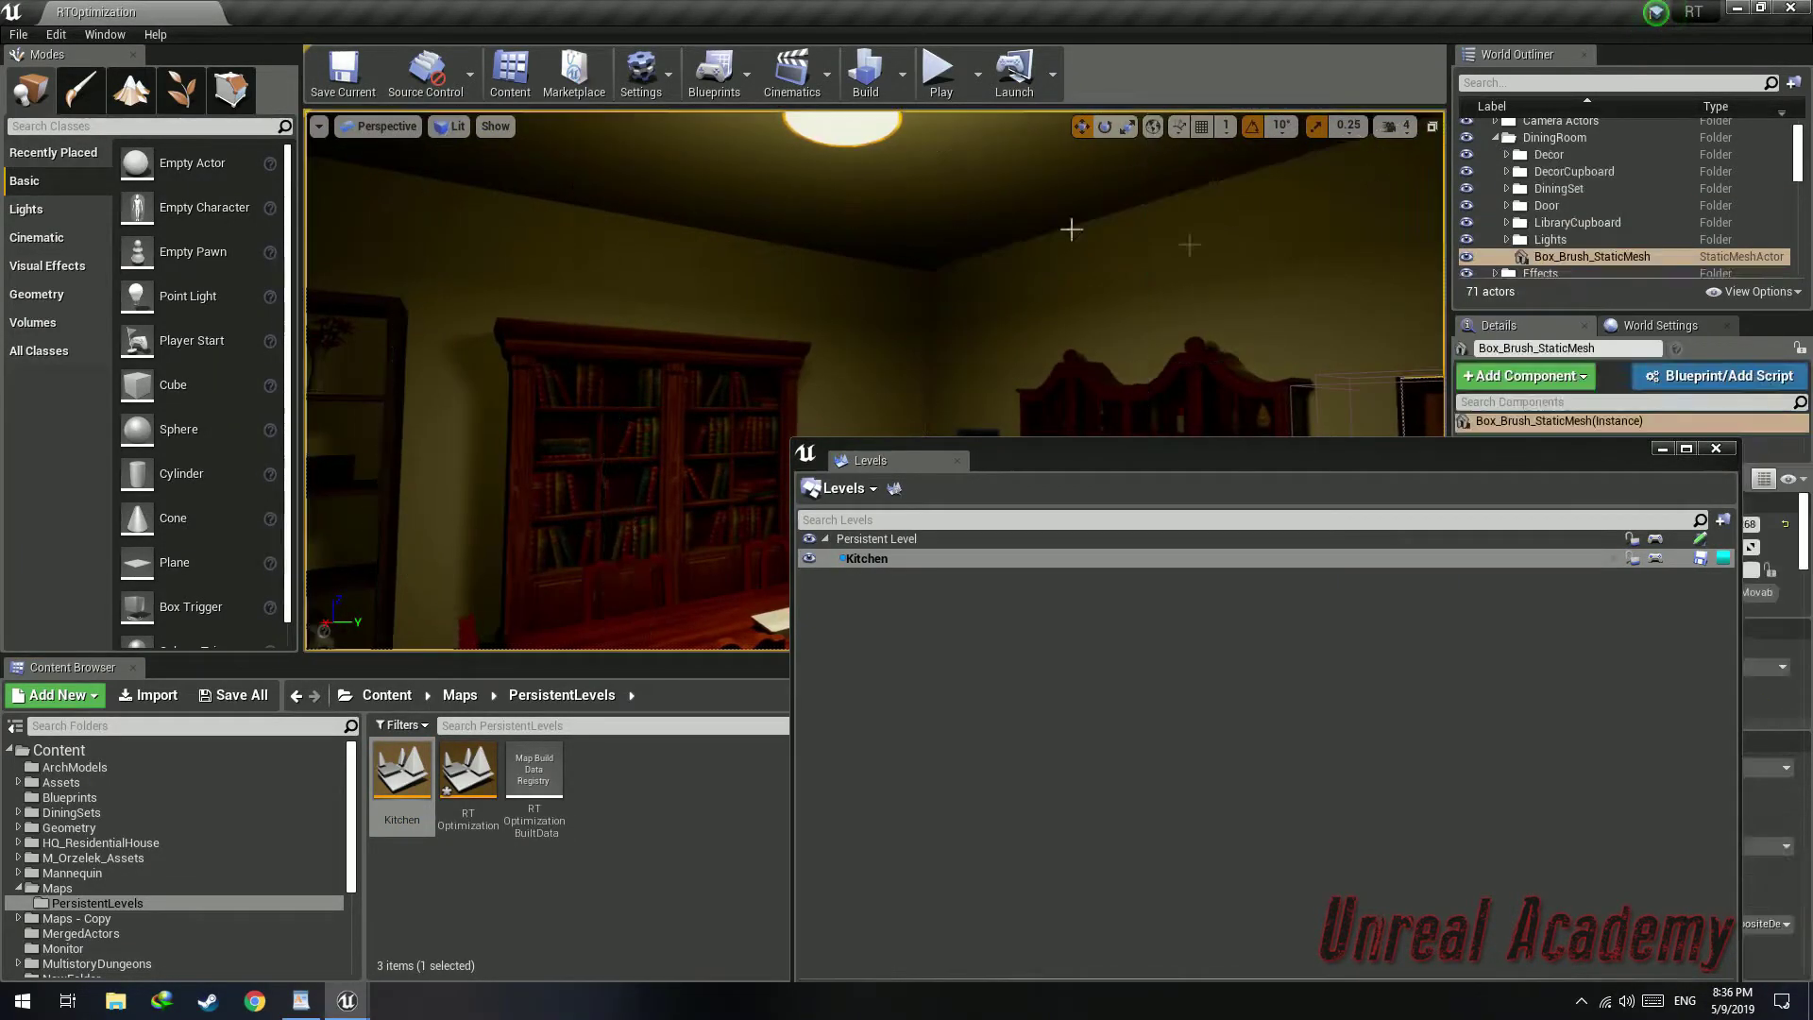
right_click(1529, 138)
click(1606, 189)
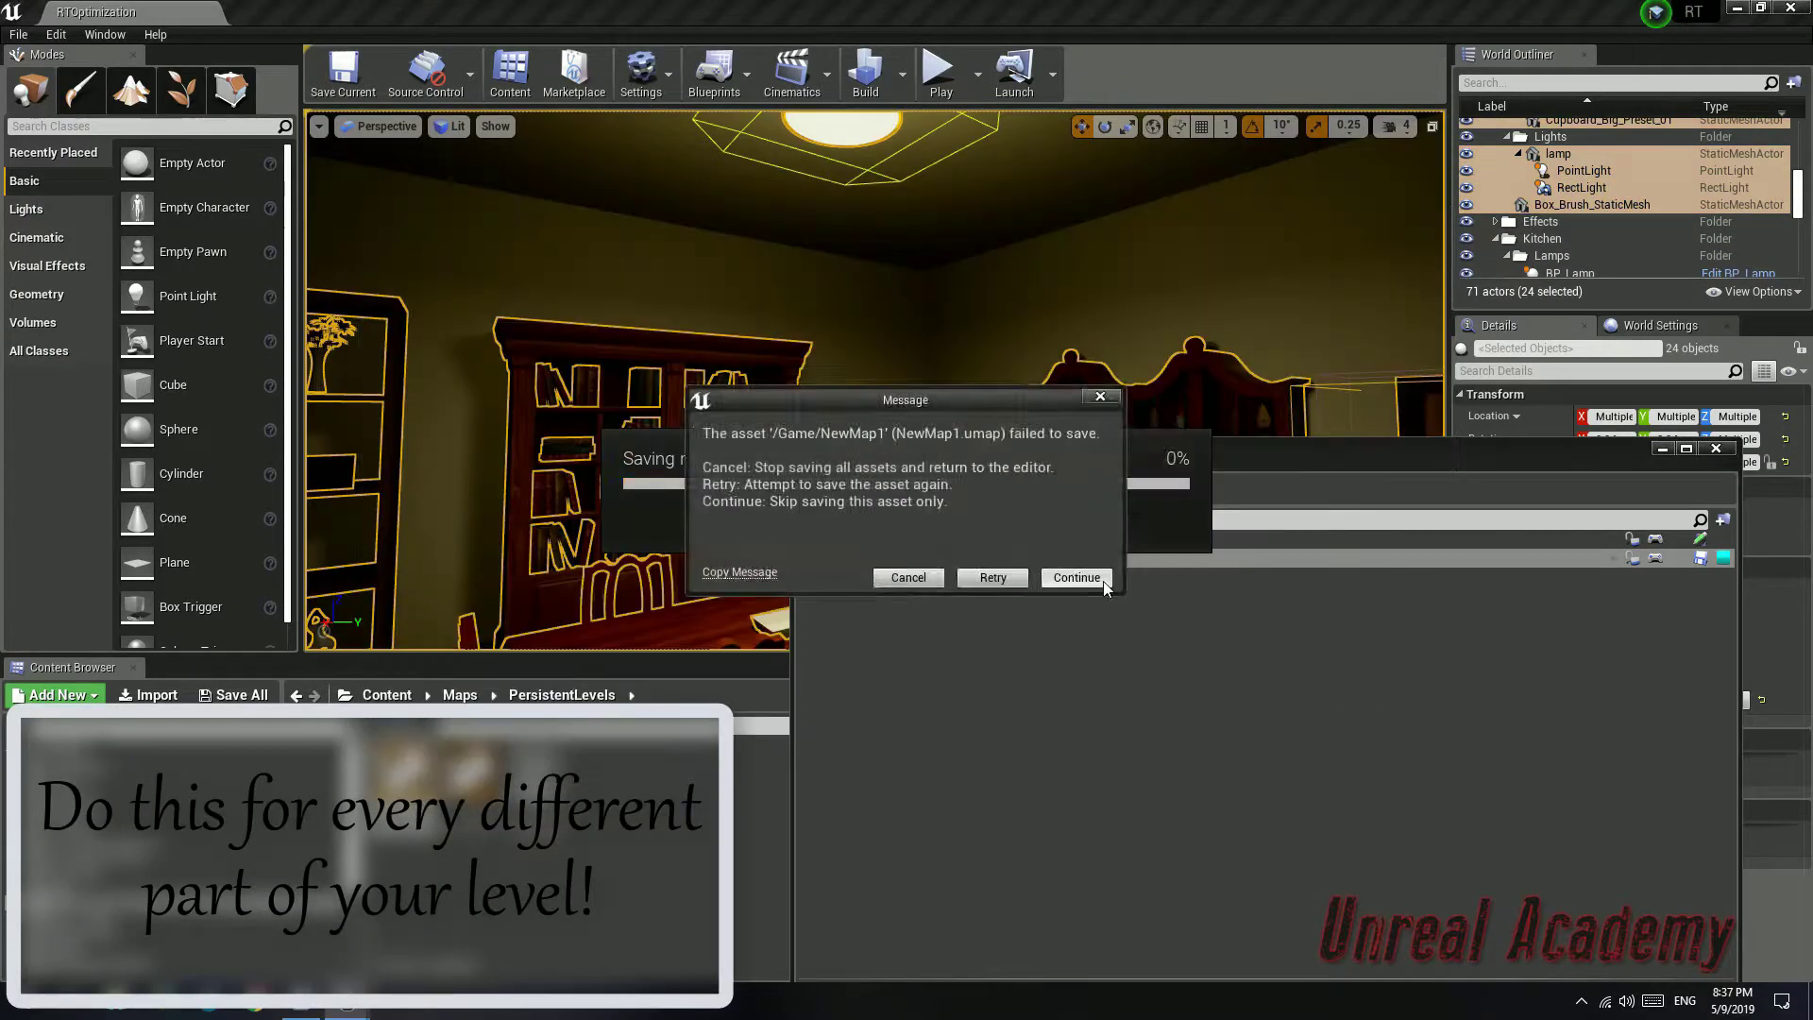
click(1077, 578)
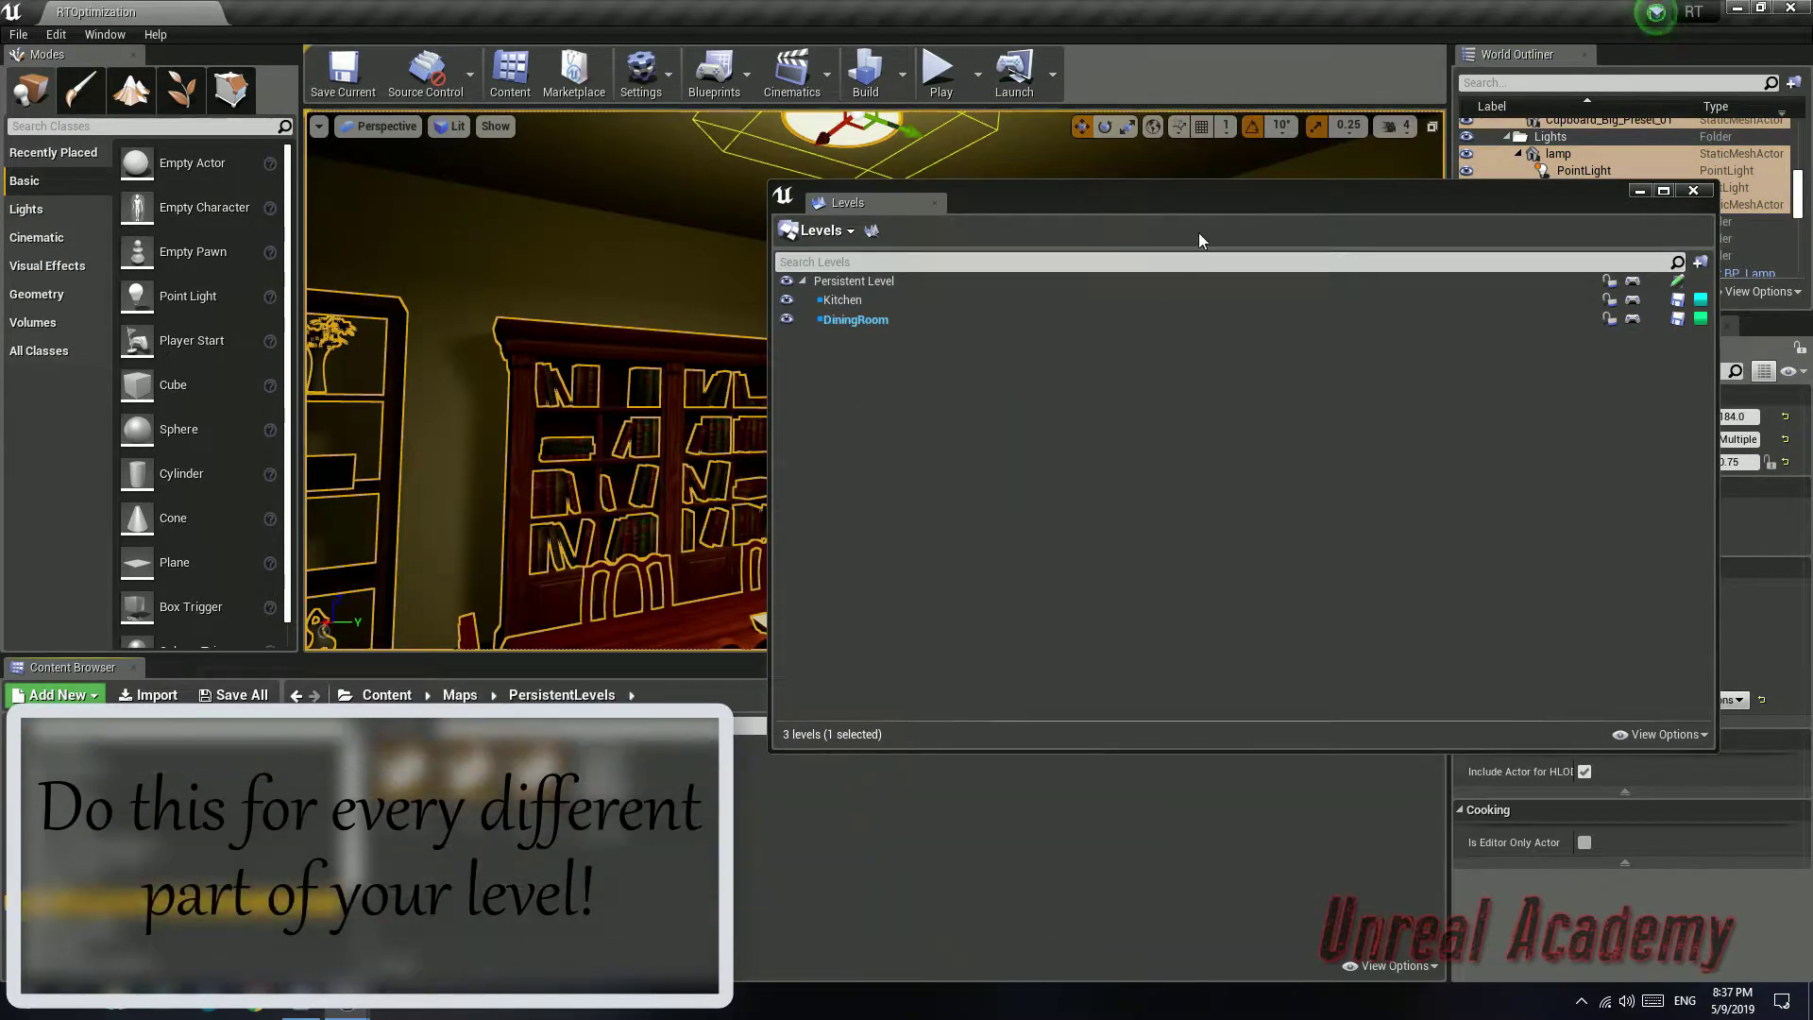
click(937, 816)
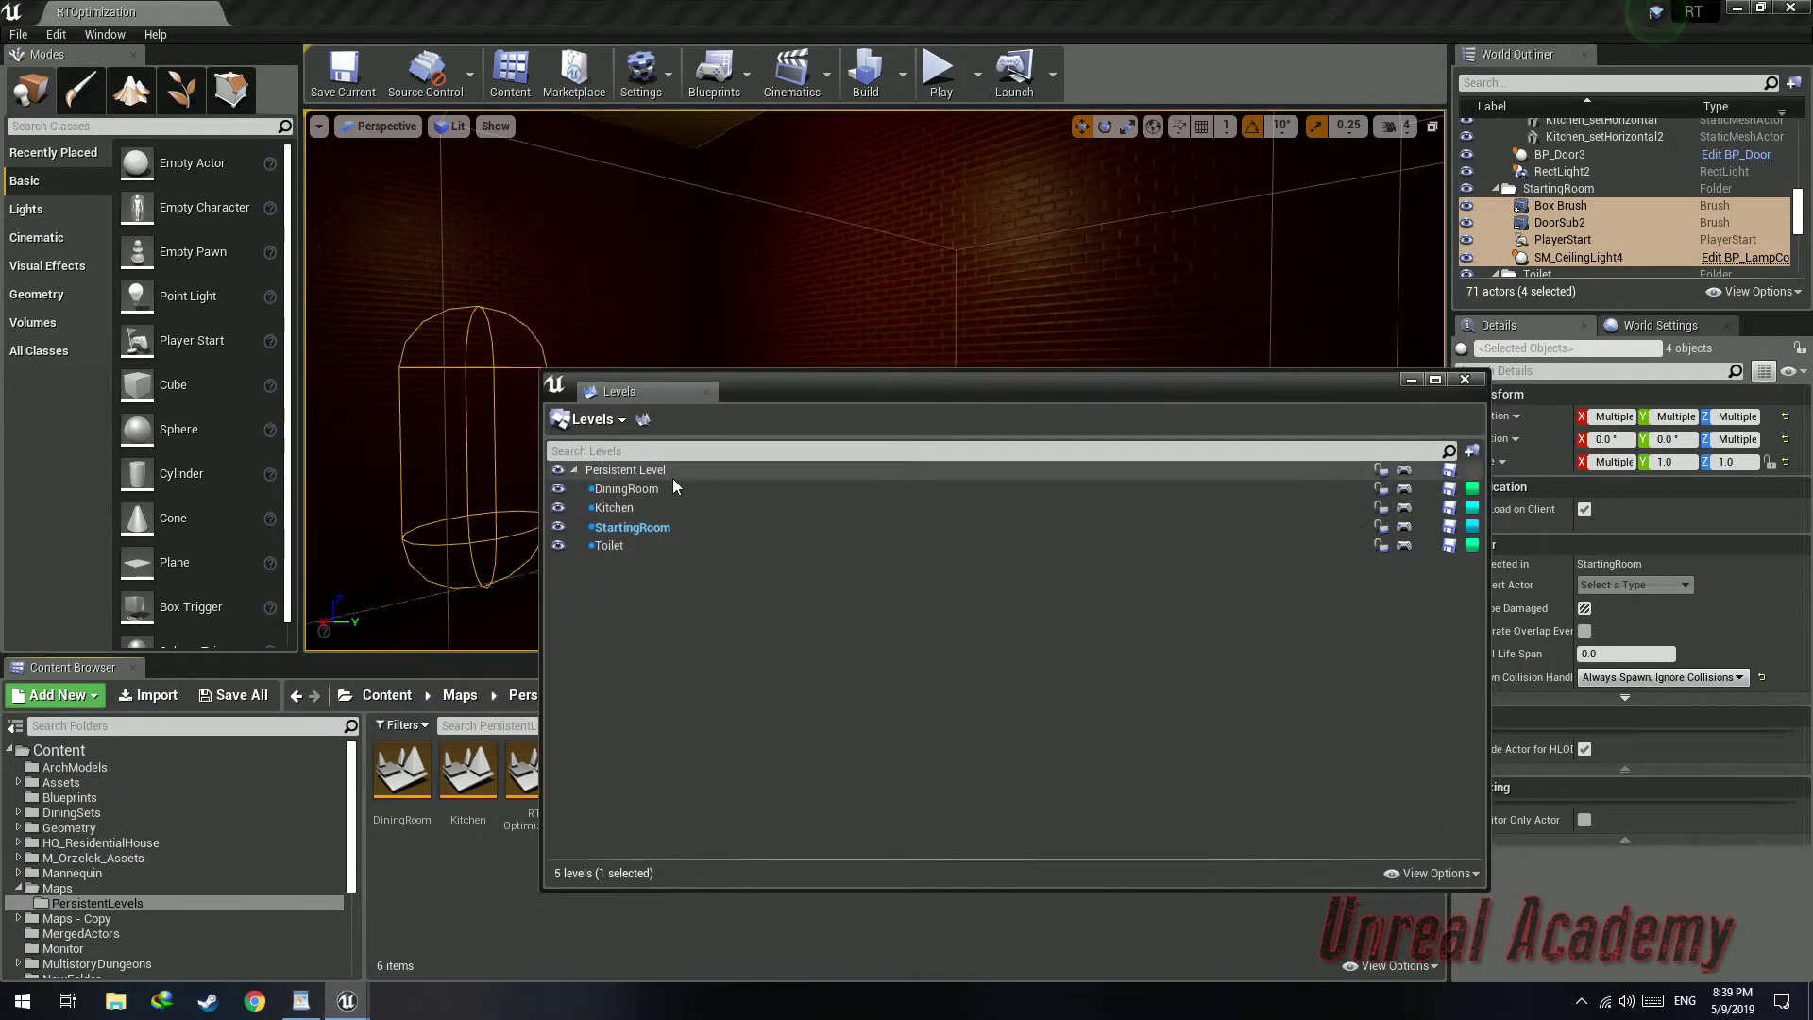
click(672, 478)
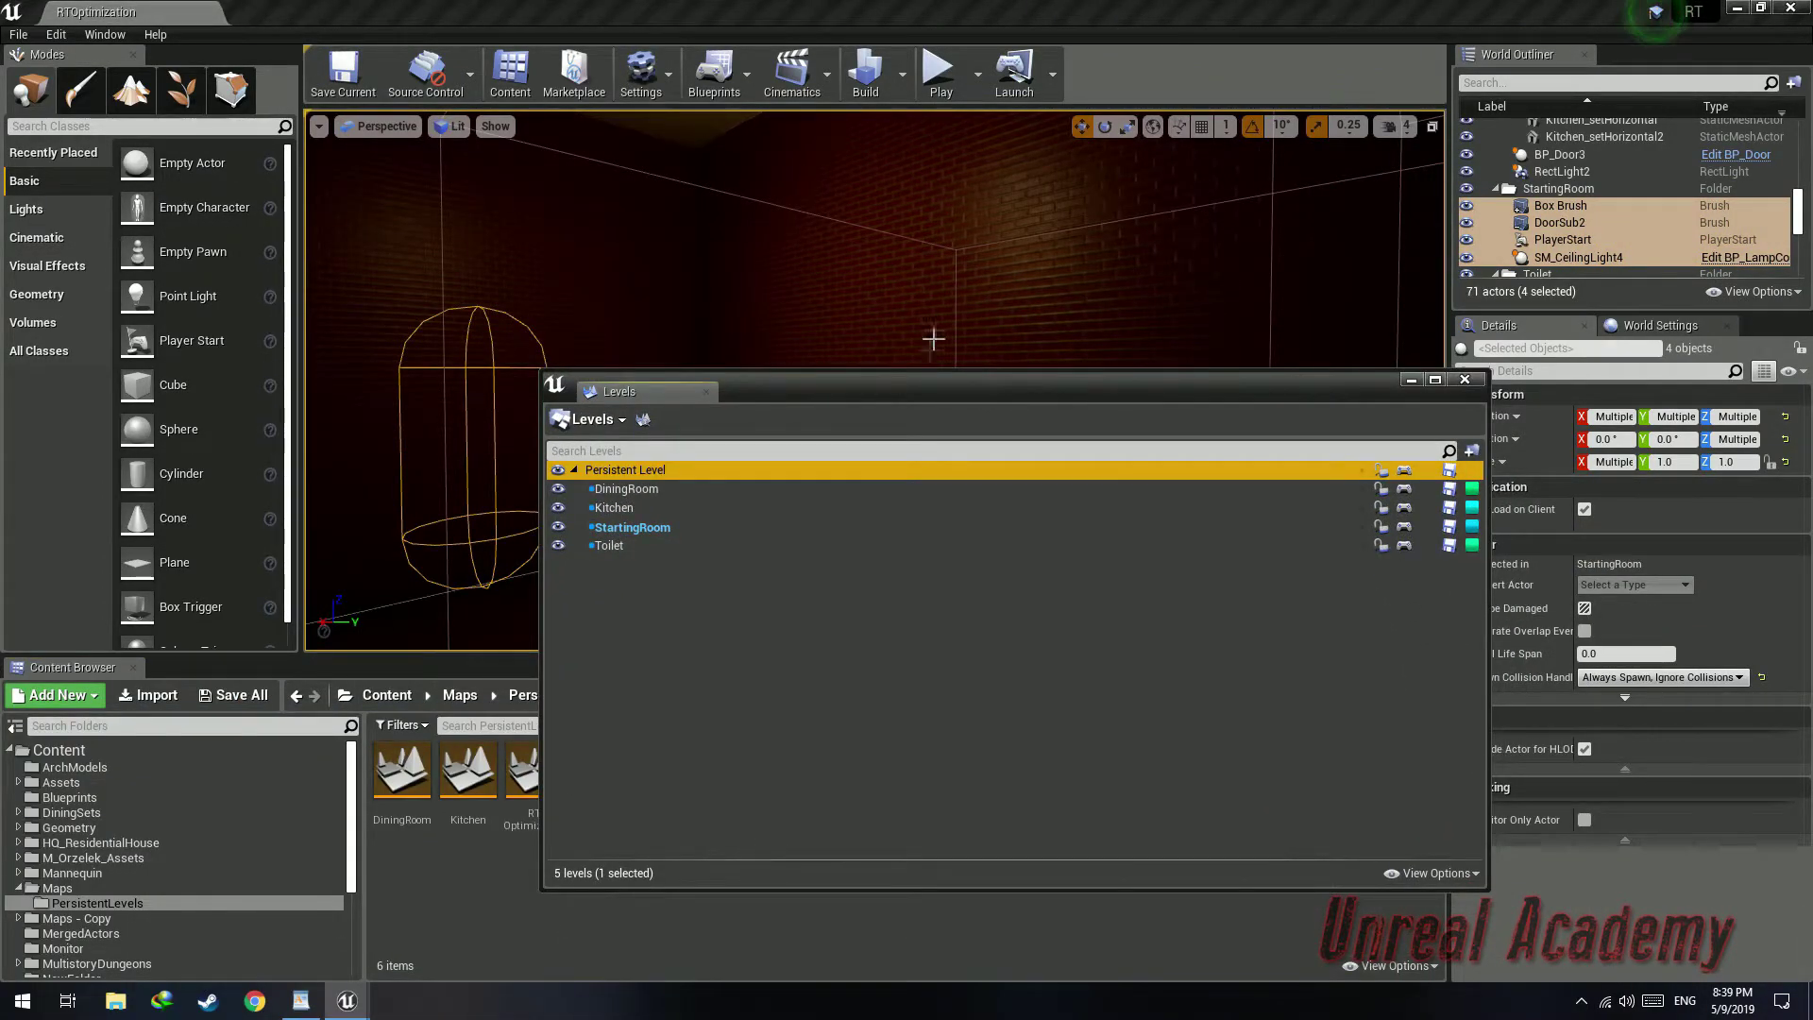
Make the Persistent Level the current level in the maximized Levels window
drag(930, 381, 811, 2)
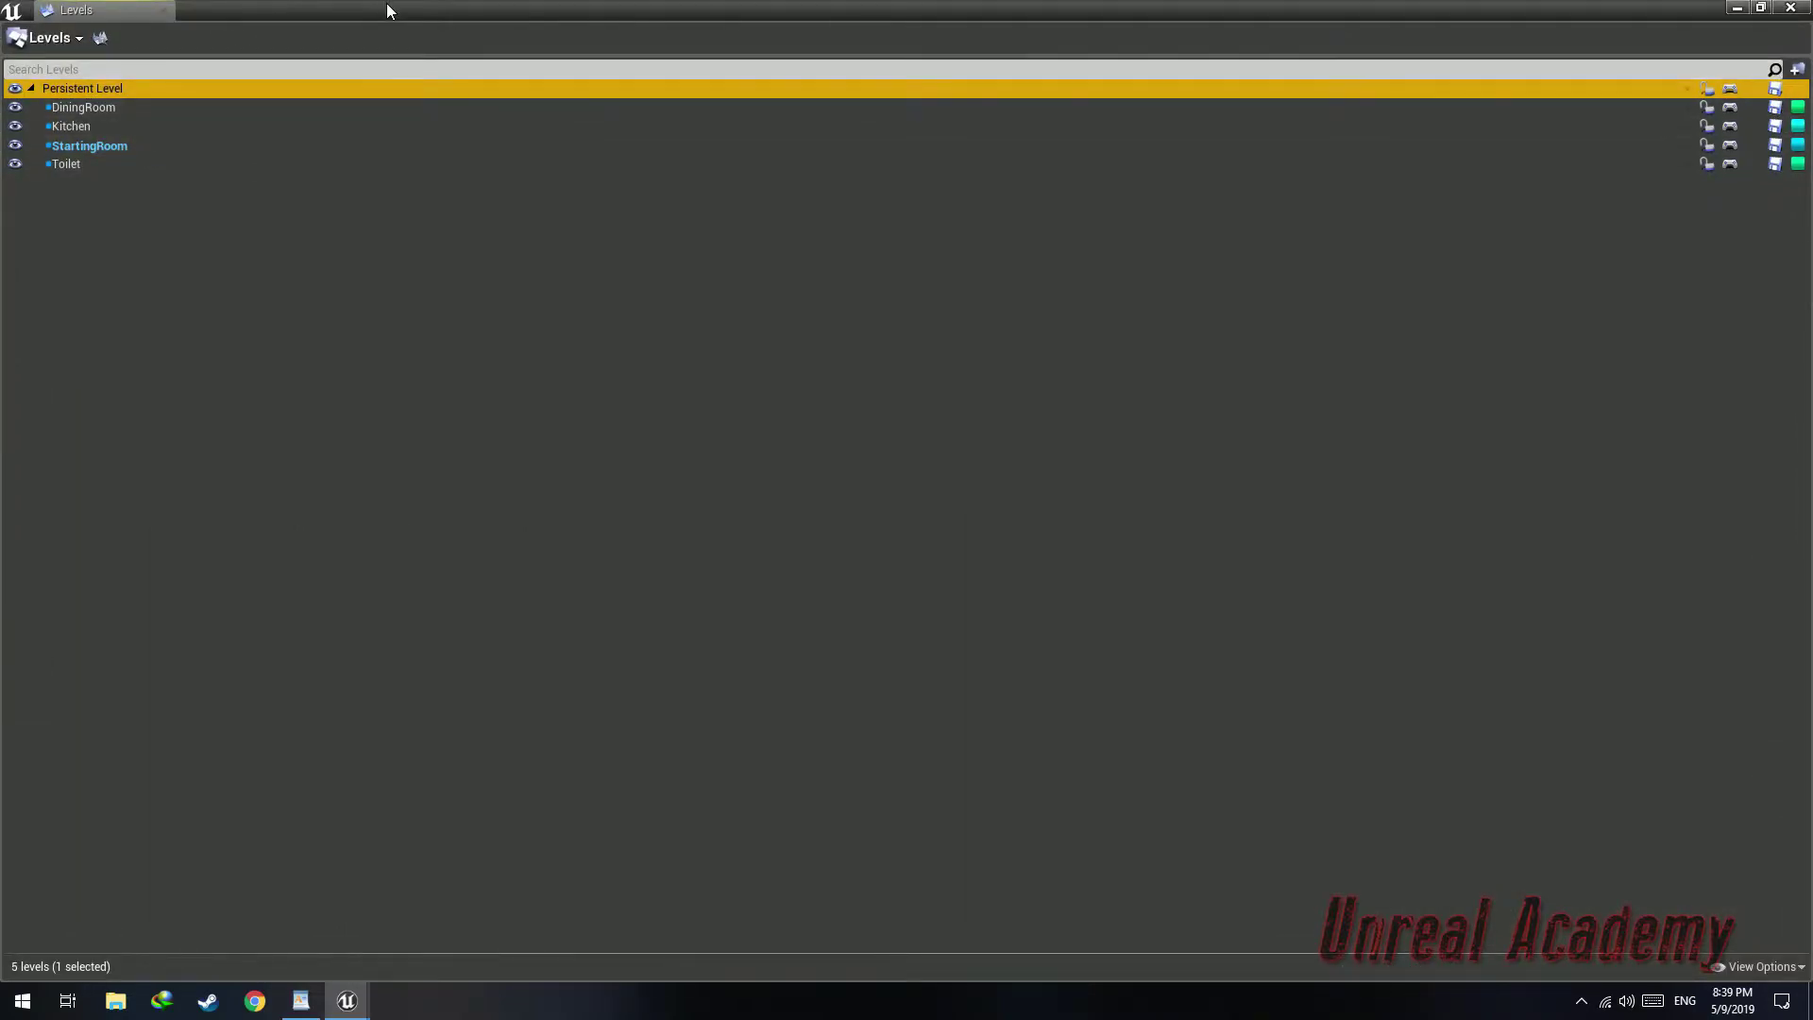
right_click(119, 87)
right_click(83, 91)
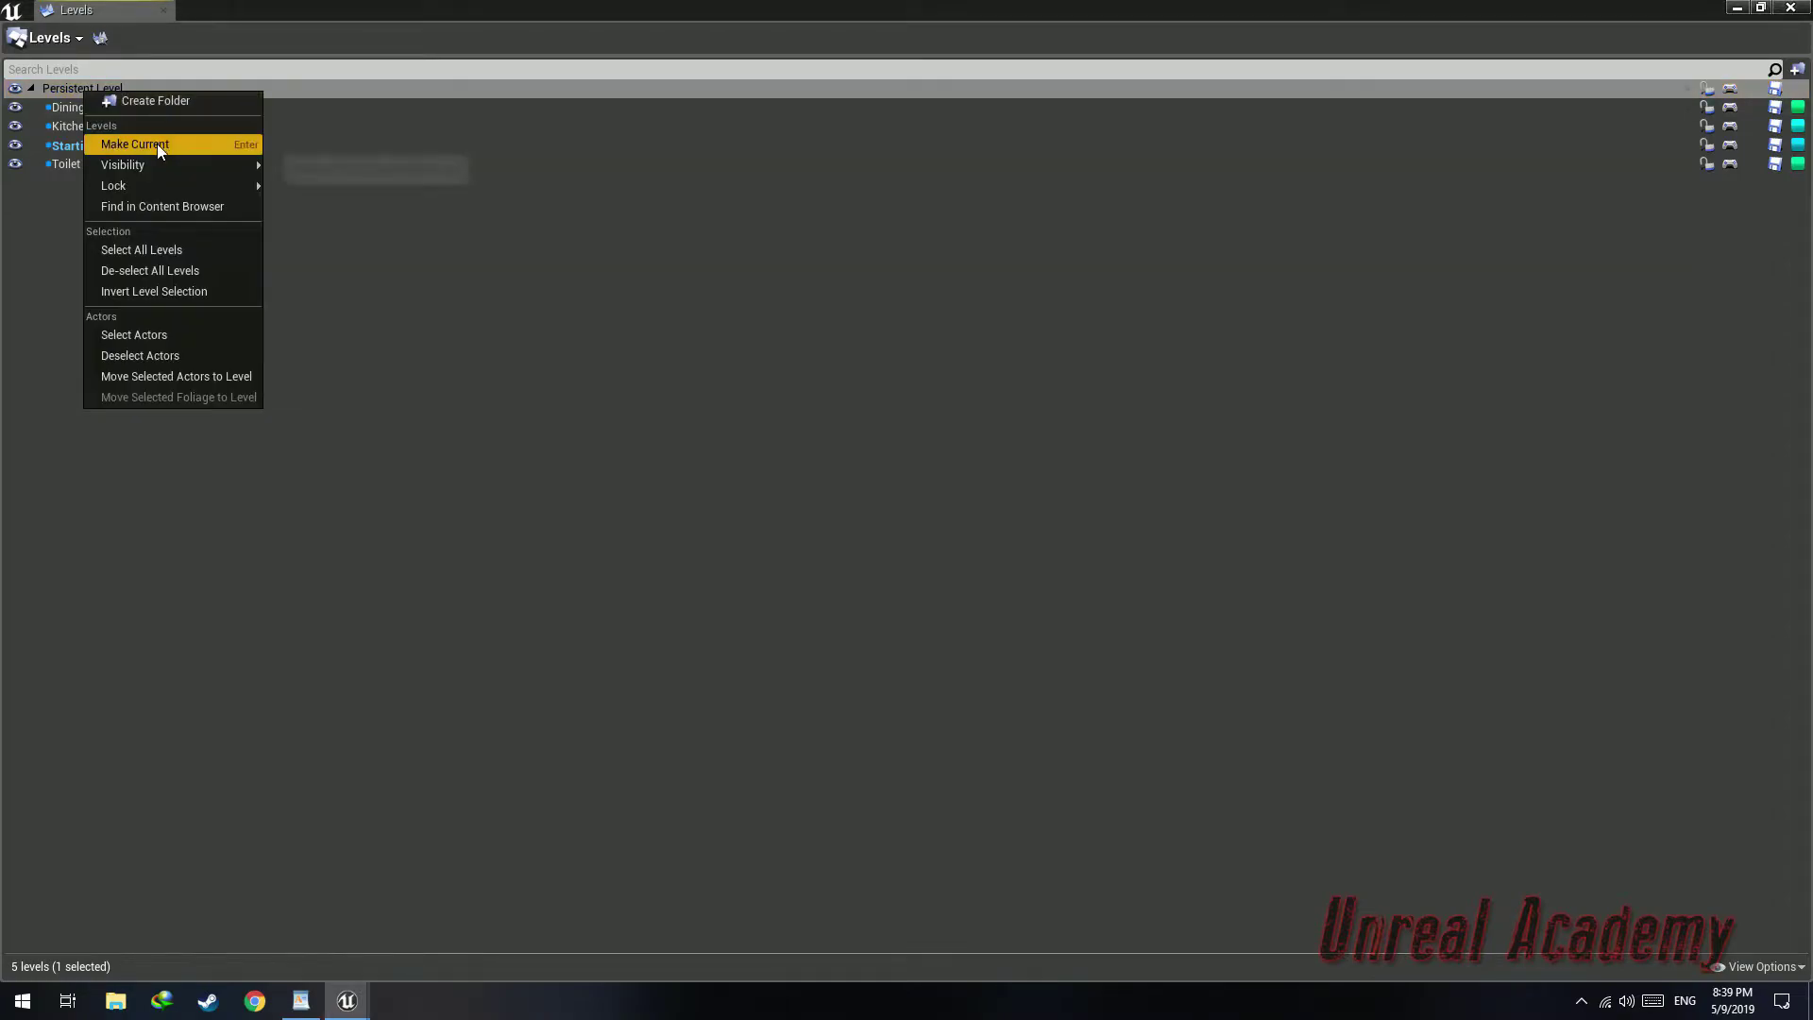
click(165, 143)
right_click(1135, 91)
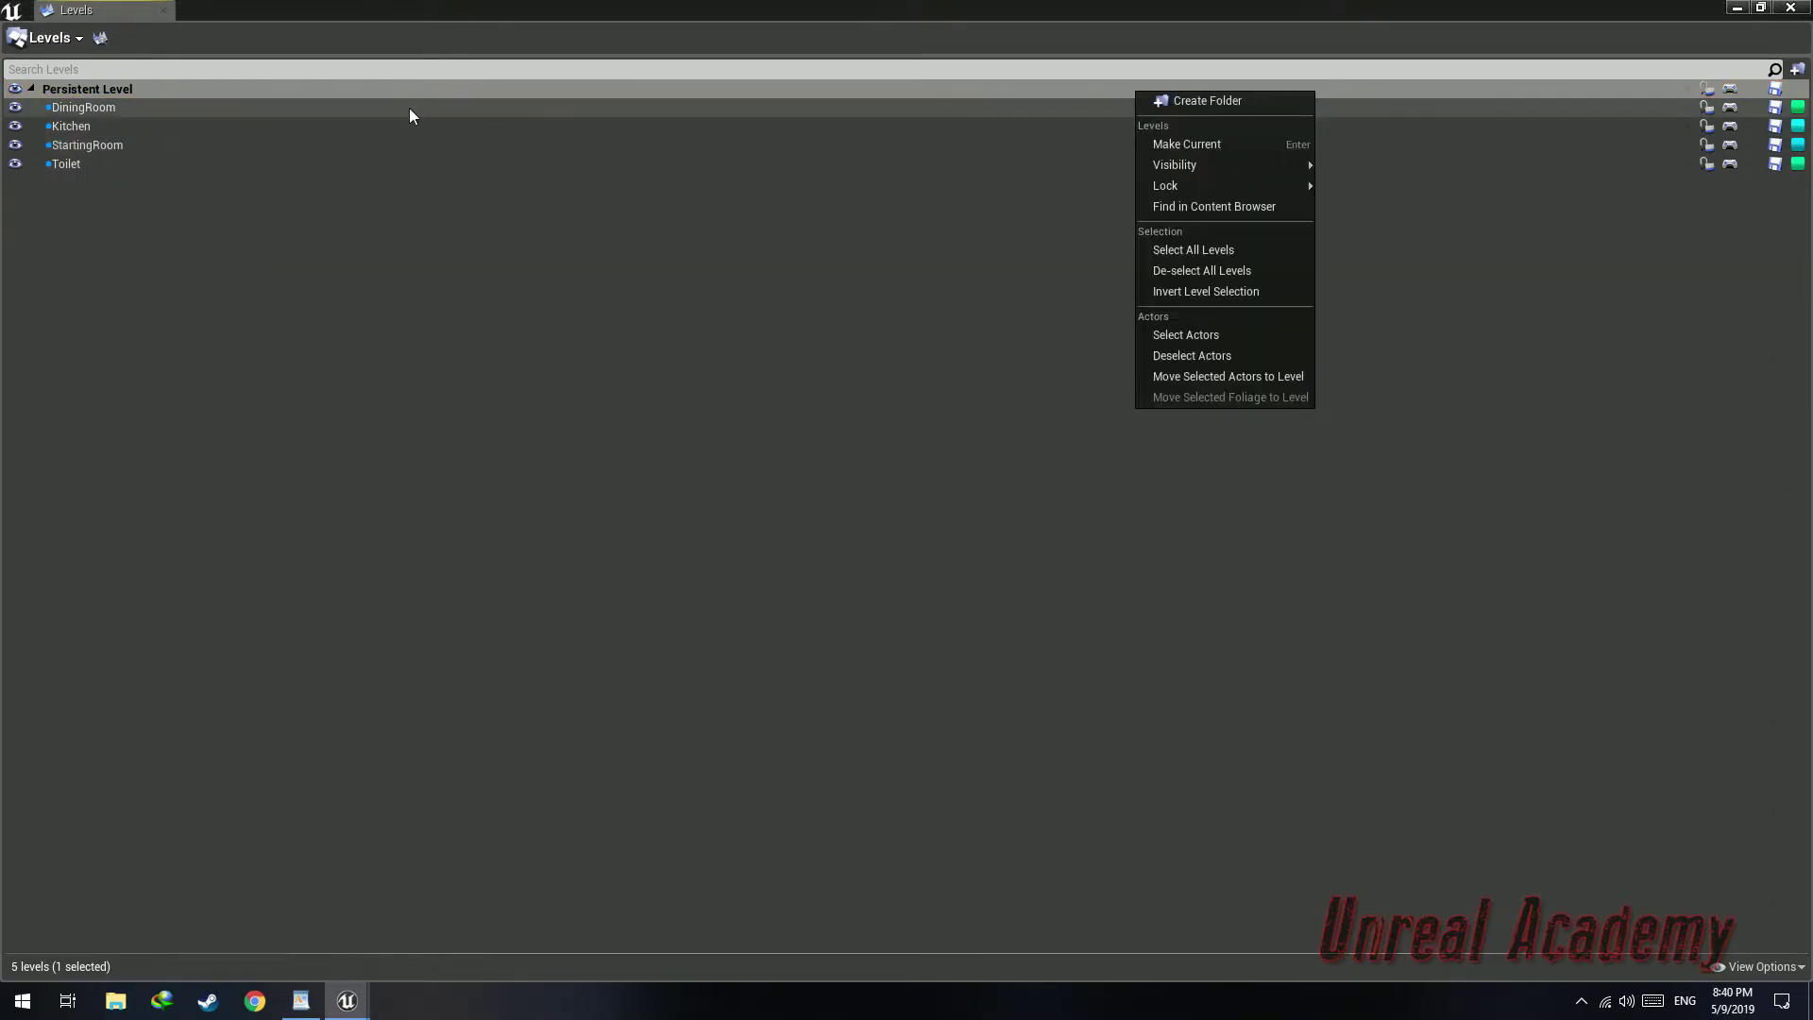
Change the StartingRoom level to a lighting scenario
right_click(329, 146)
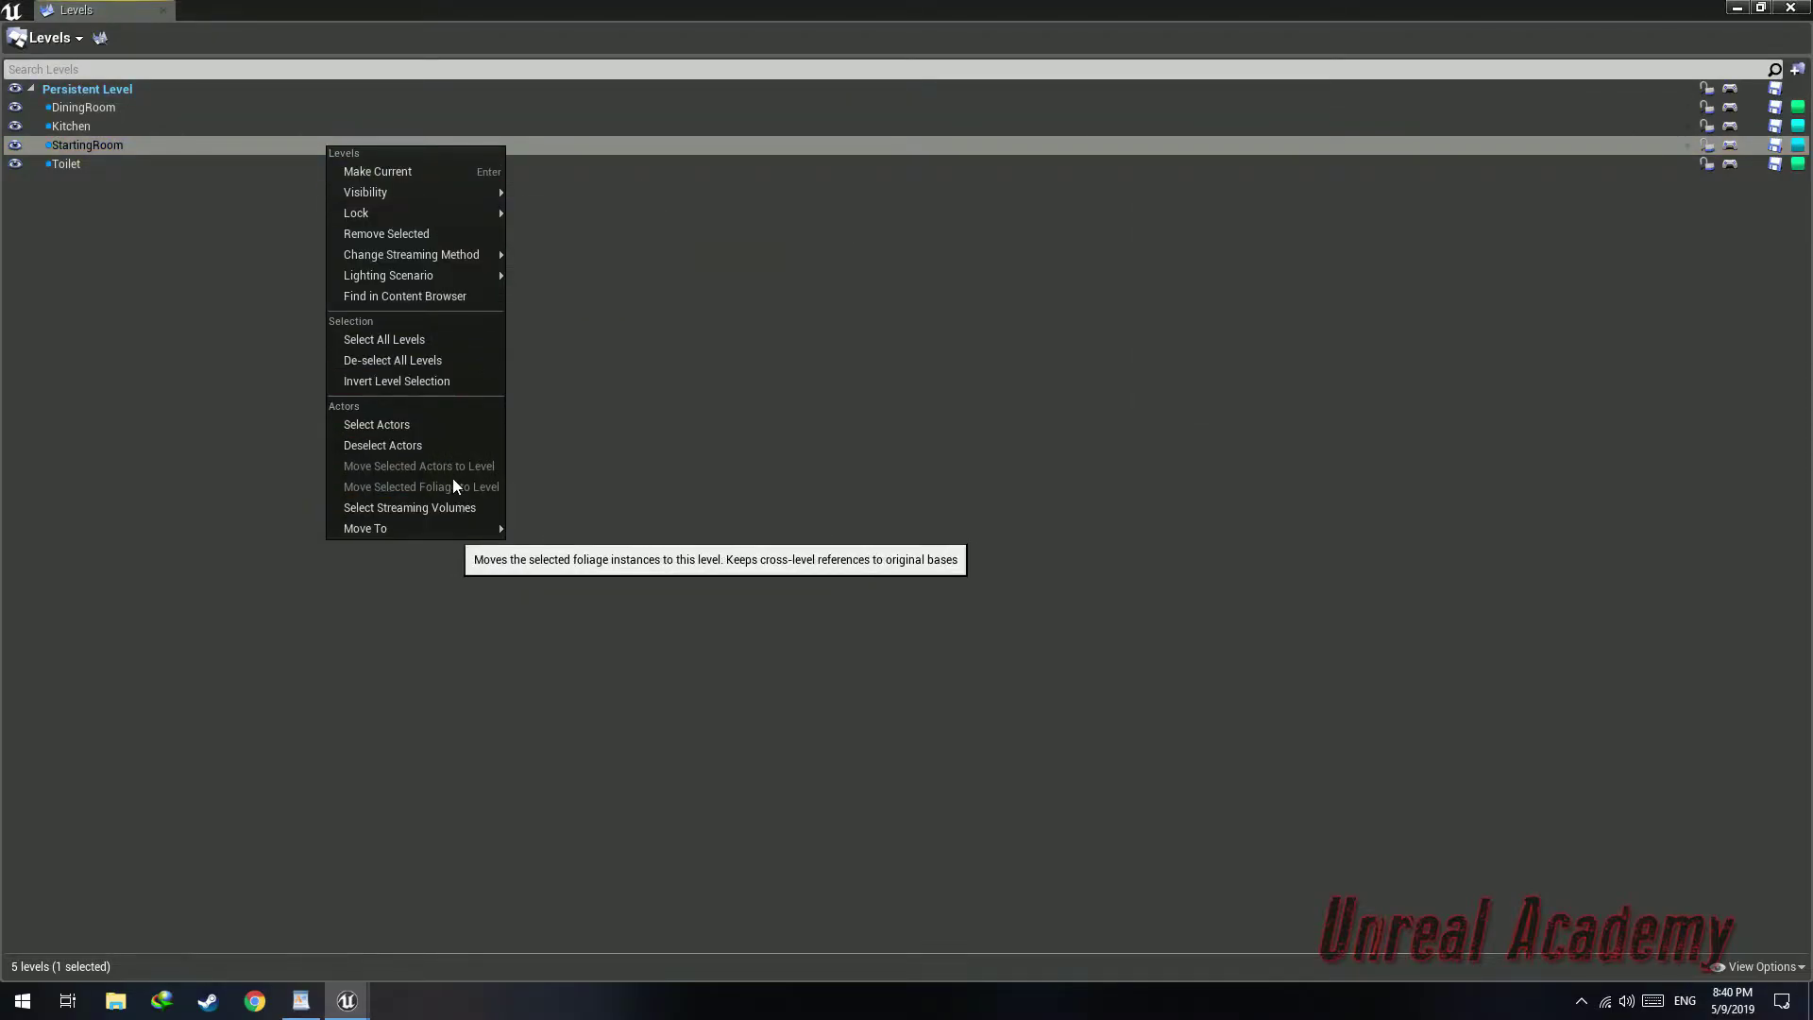
mouse_move(393, 259)
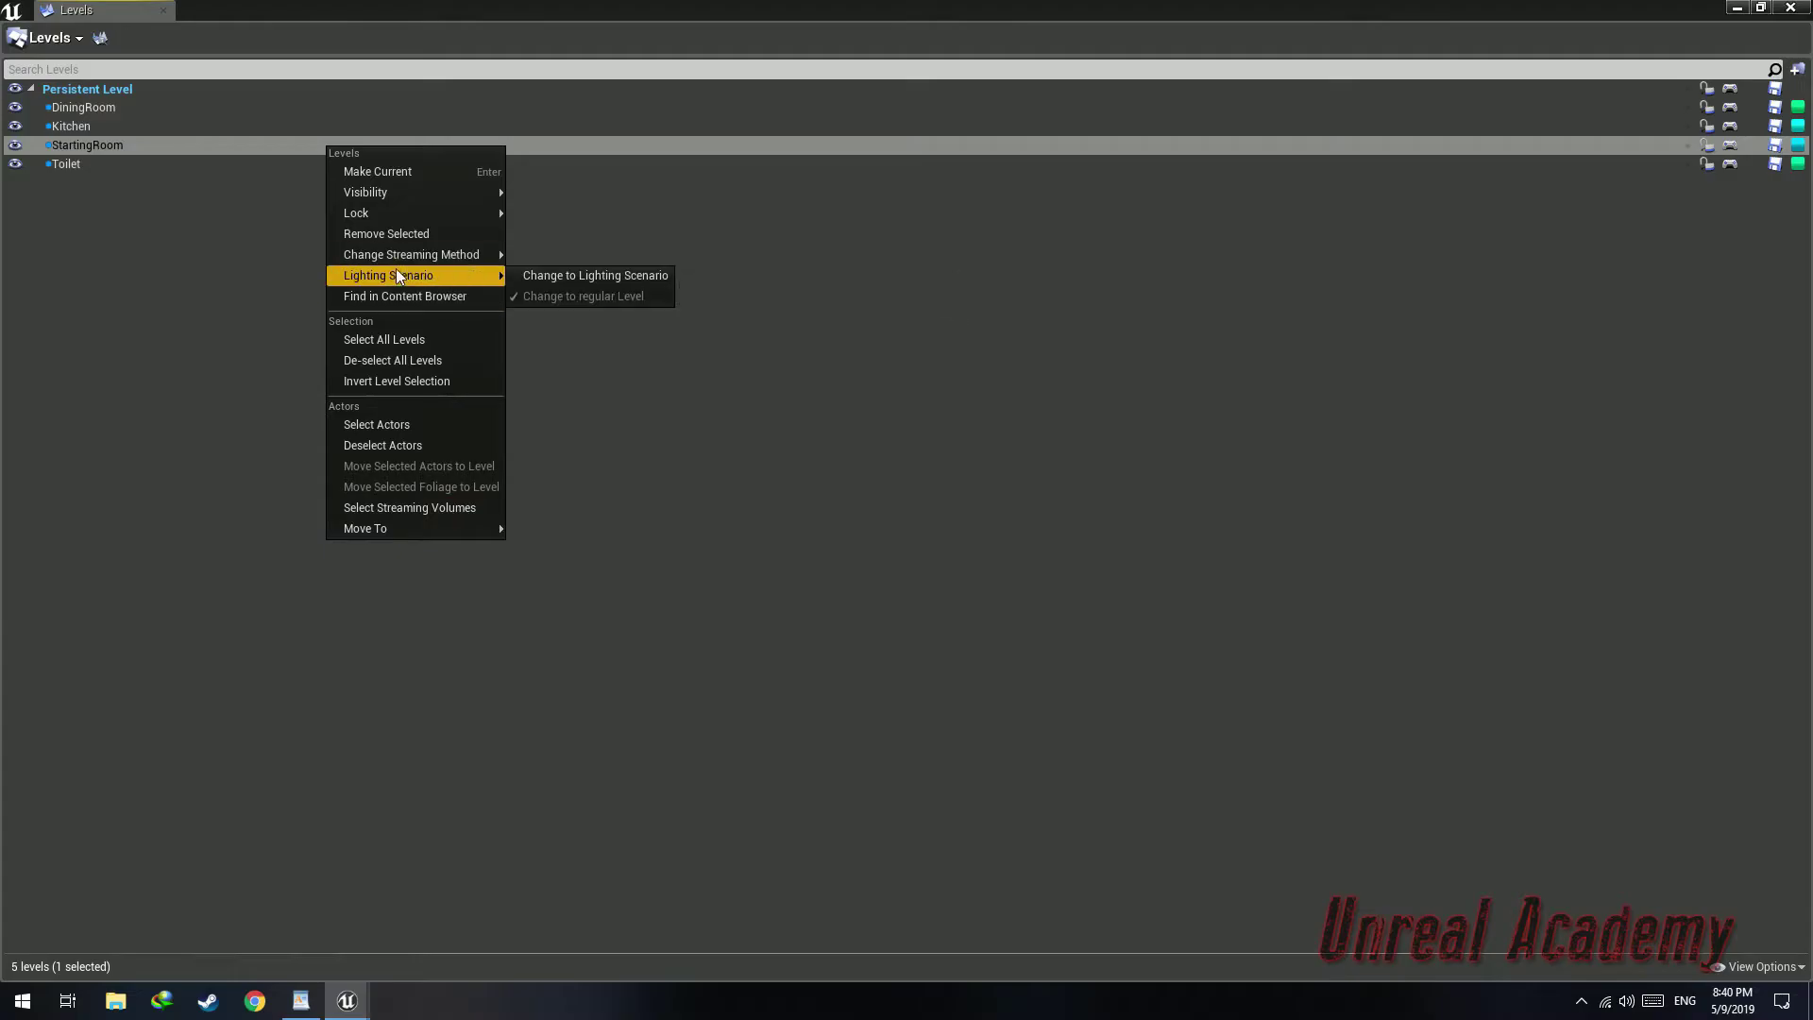
click(544, 273)
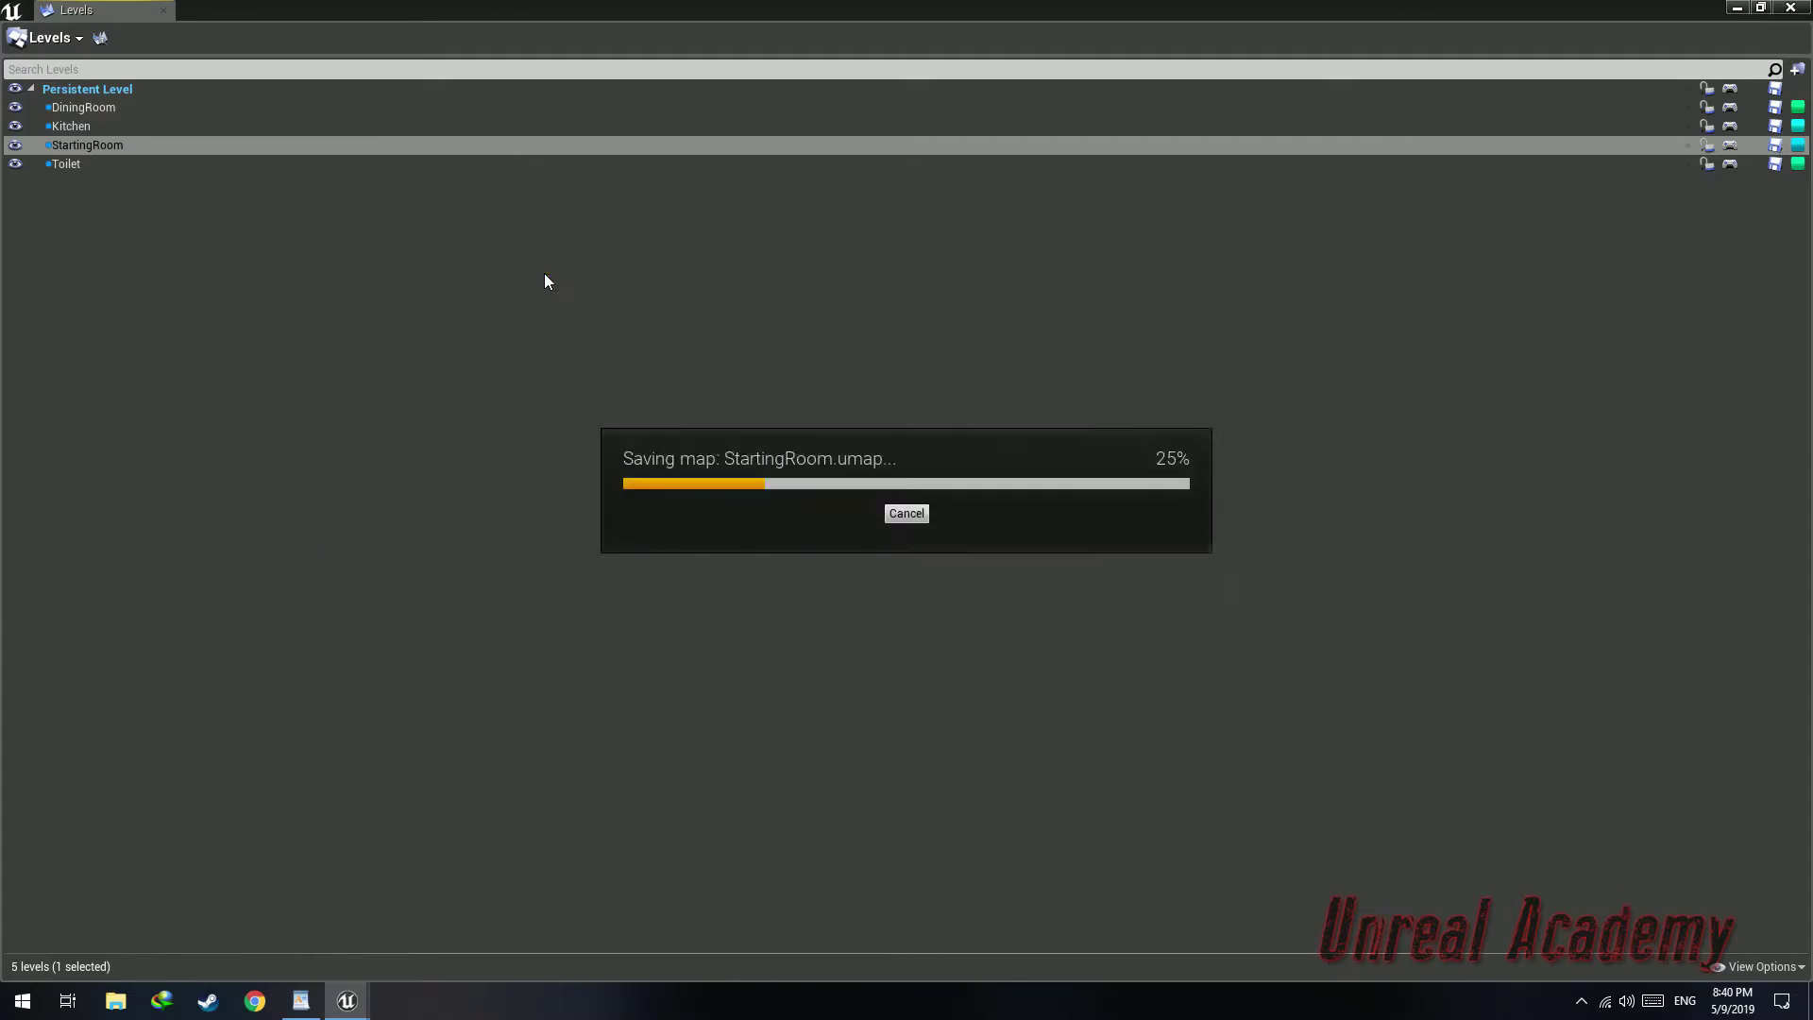
Hide the DiningRoom, Kitchen and Toilet streaming levels
drag(732, 9, 1234, 535)
scroll(909, 329, down, 6)
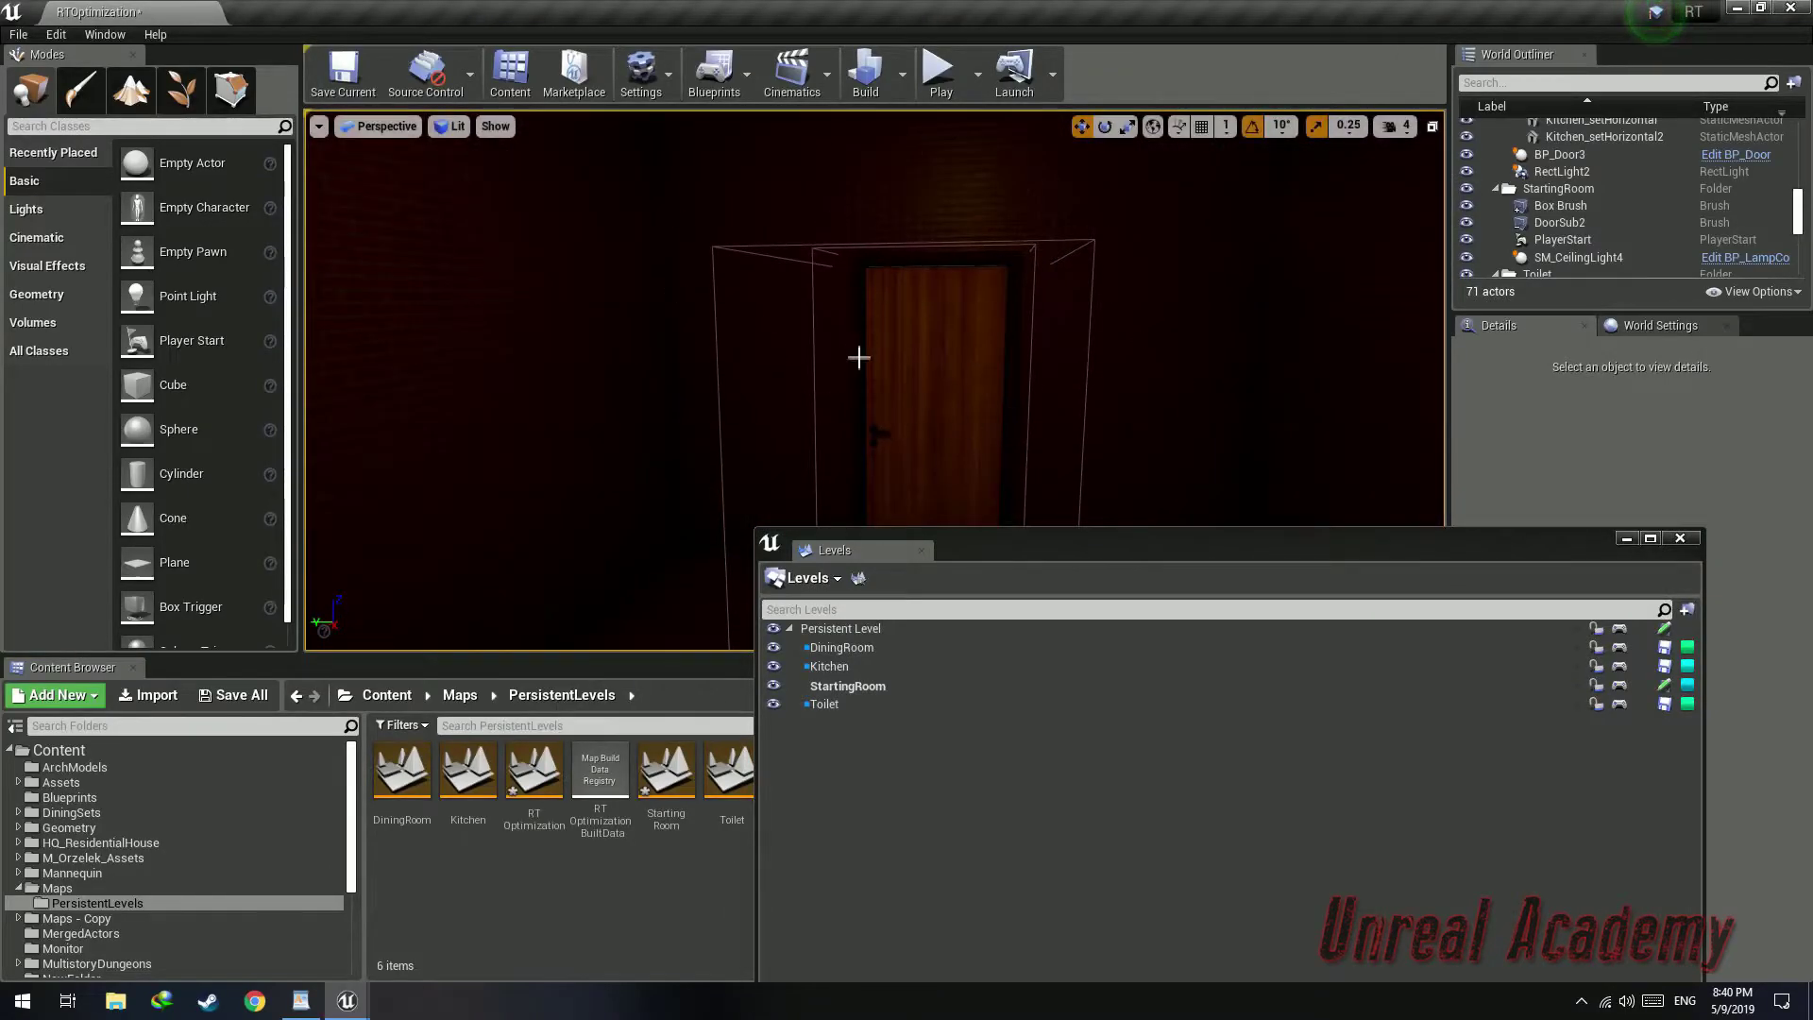
drag(1202, 551, 1322, 3)
ctrl+click(1628, 106)
ctrl+click(1473, 164)
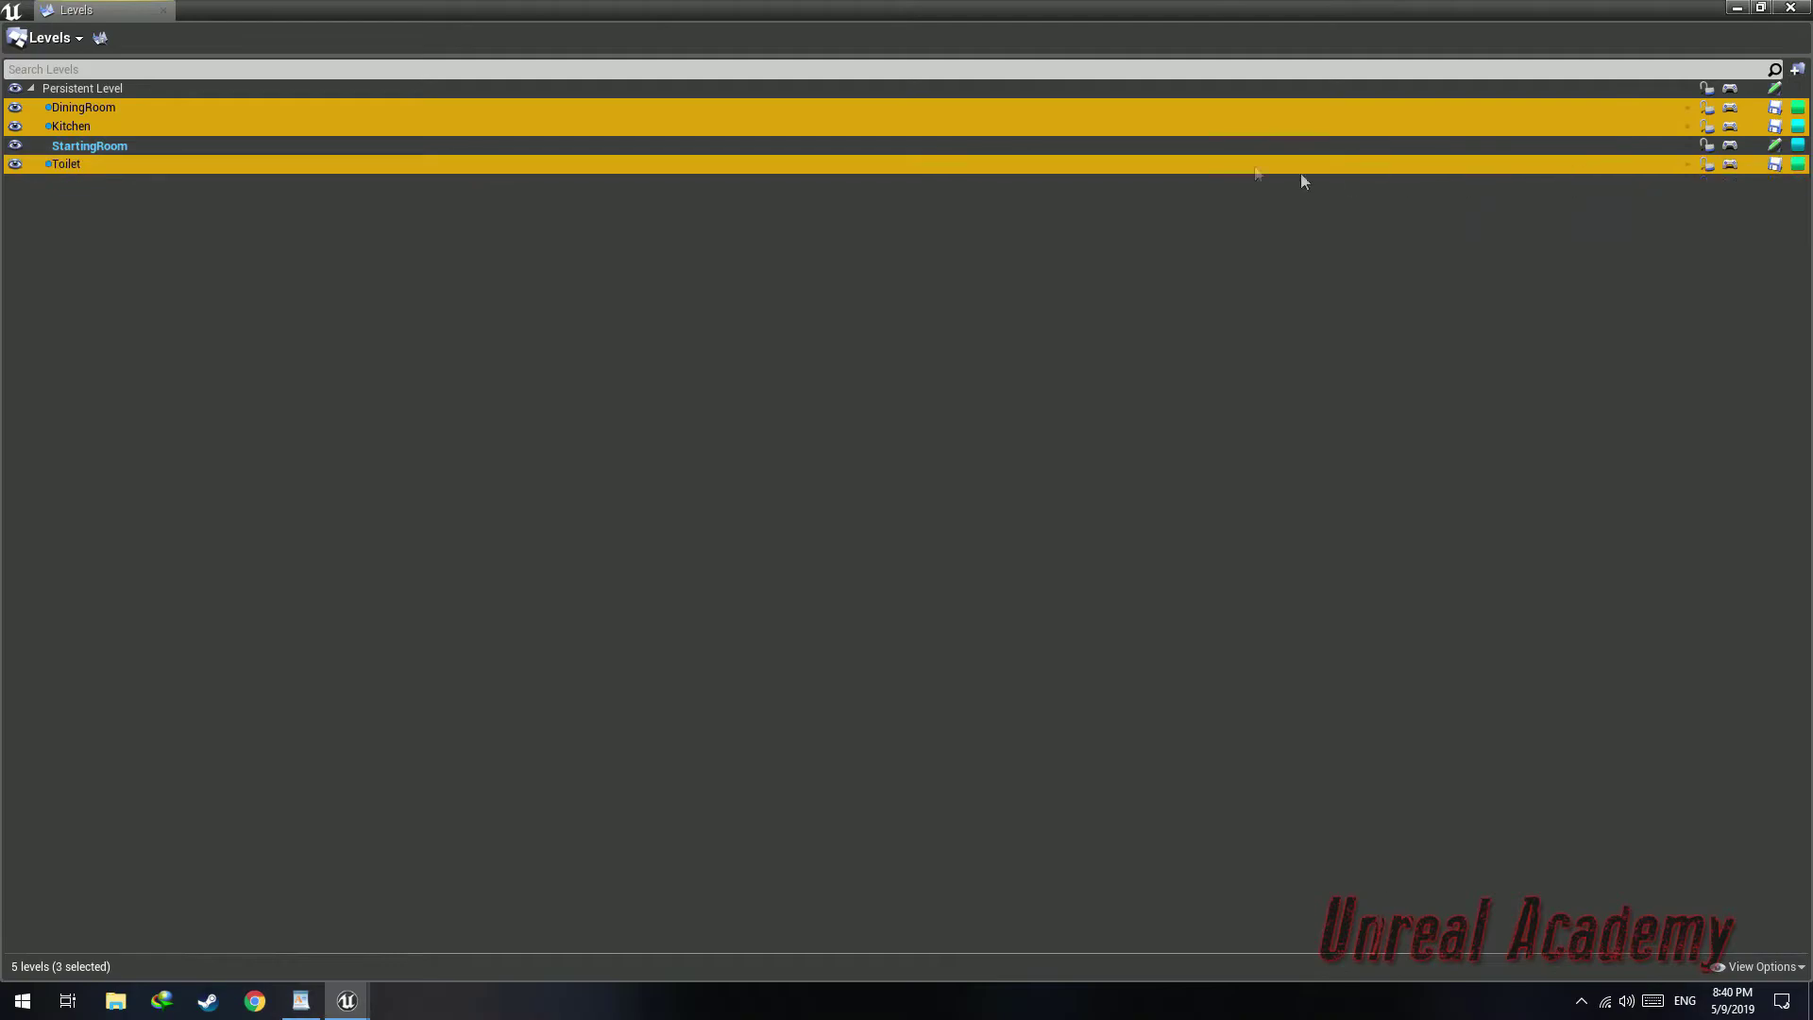
Play the level in the editor, walk forward through the trigger, and stop playing
drag(738, 9, 878, 719)
click(950, 91)
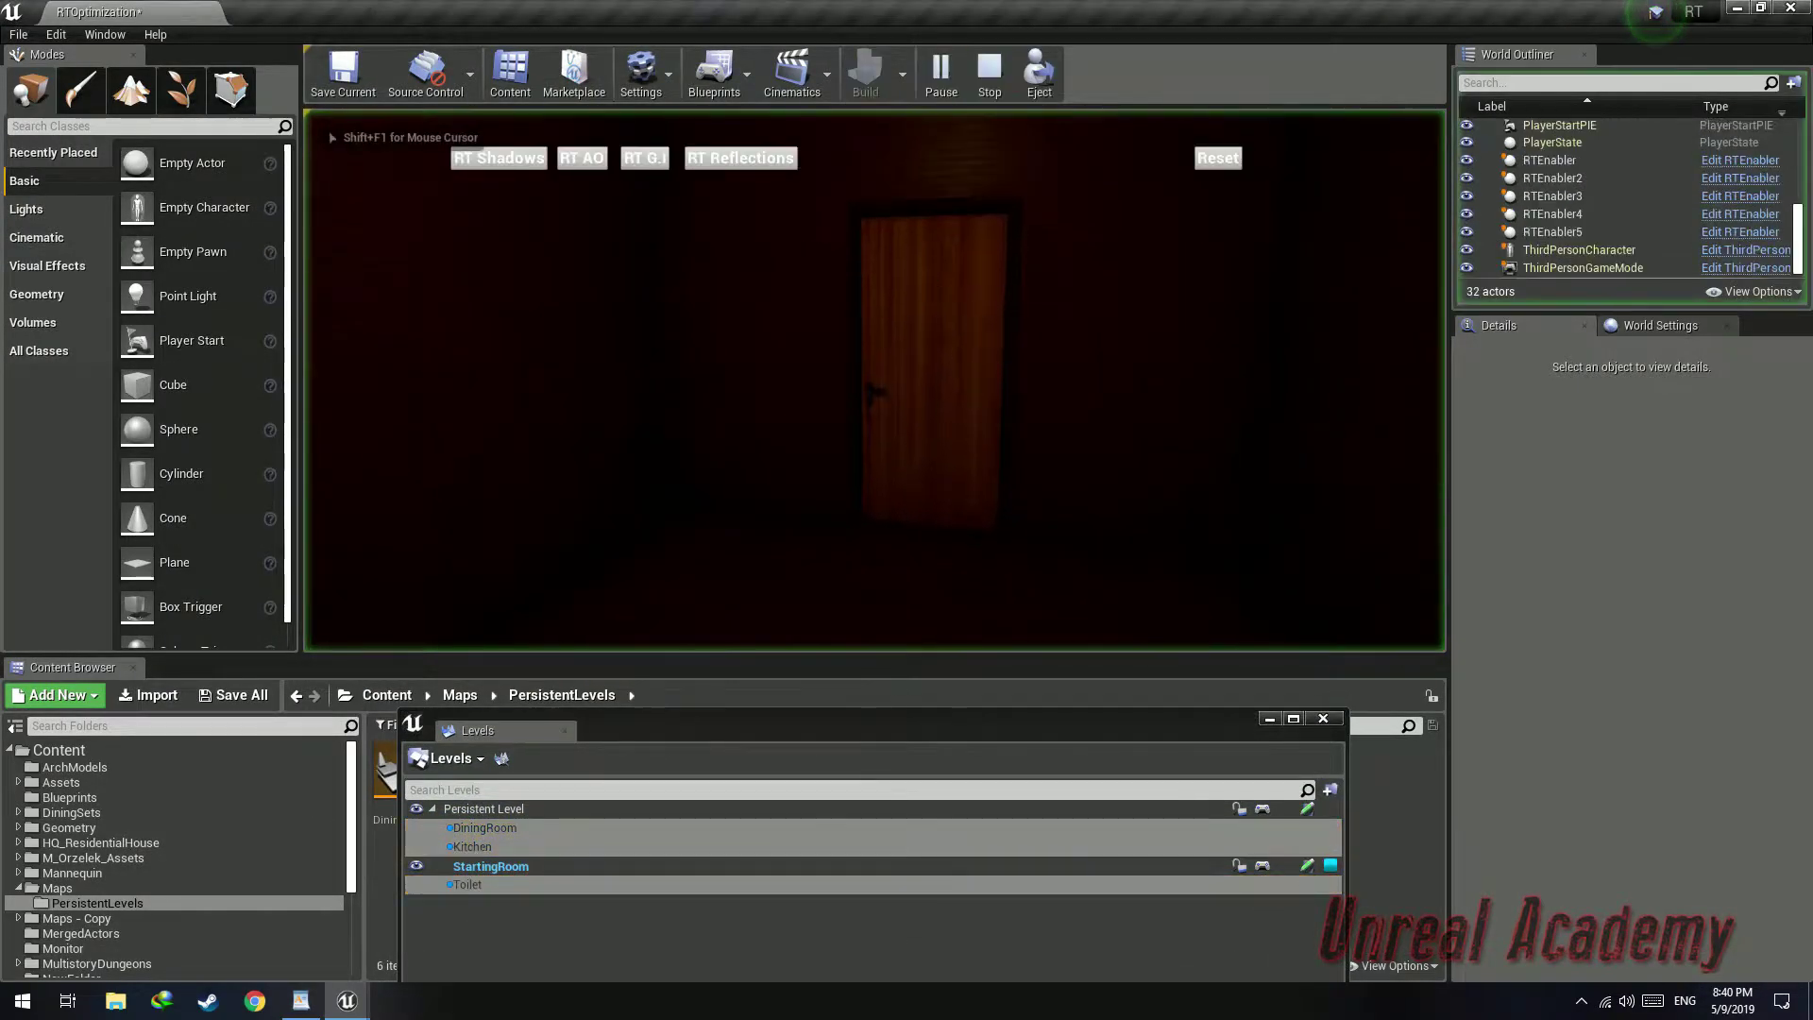
key(w)
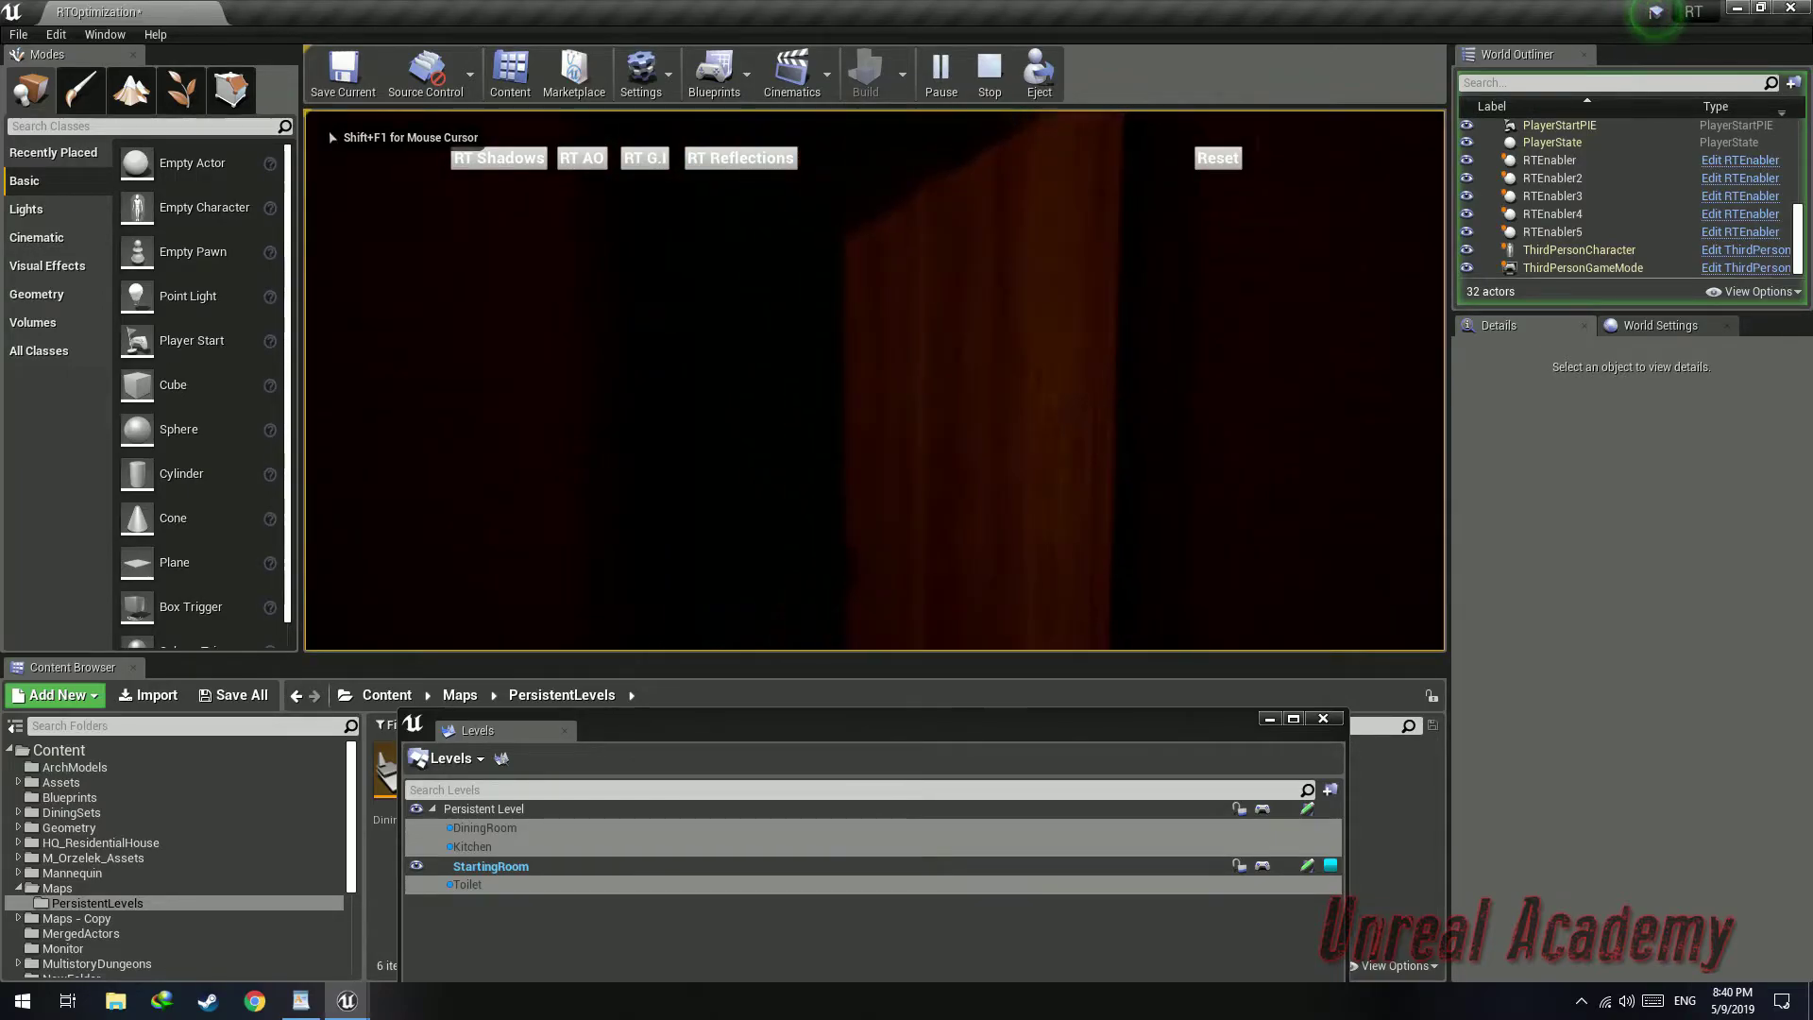
key(w)
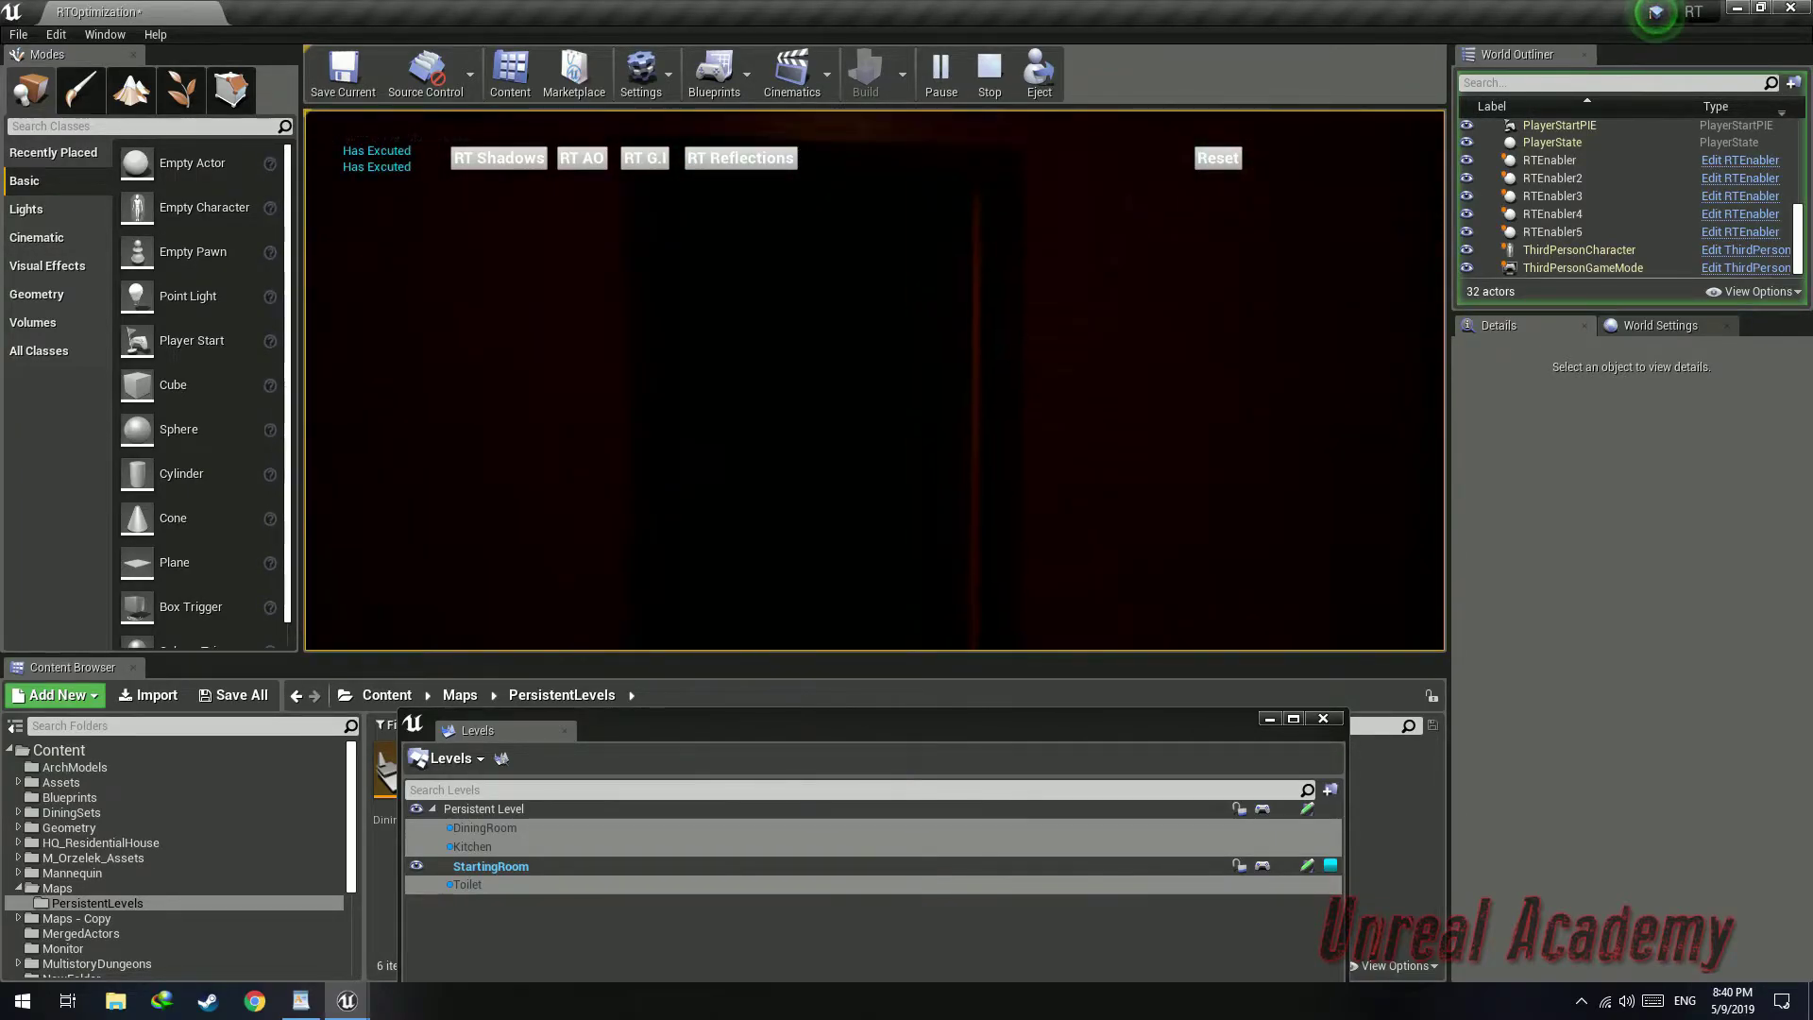
key(Escape)
Duplicate the RTEnabler blueprint in the Tutorial folder and rename the copy LevelStreaming
drag(1000, 741, 1265, 800)
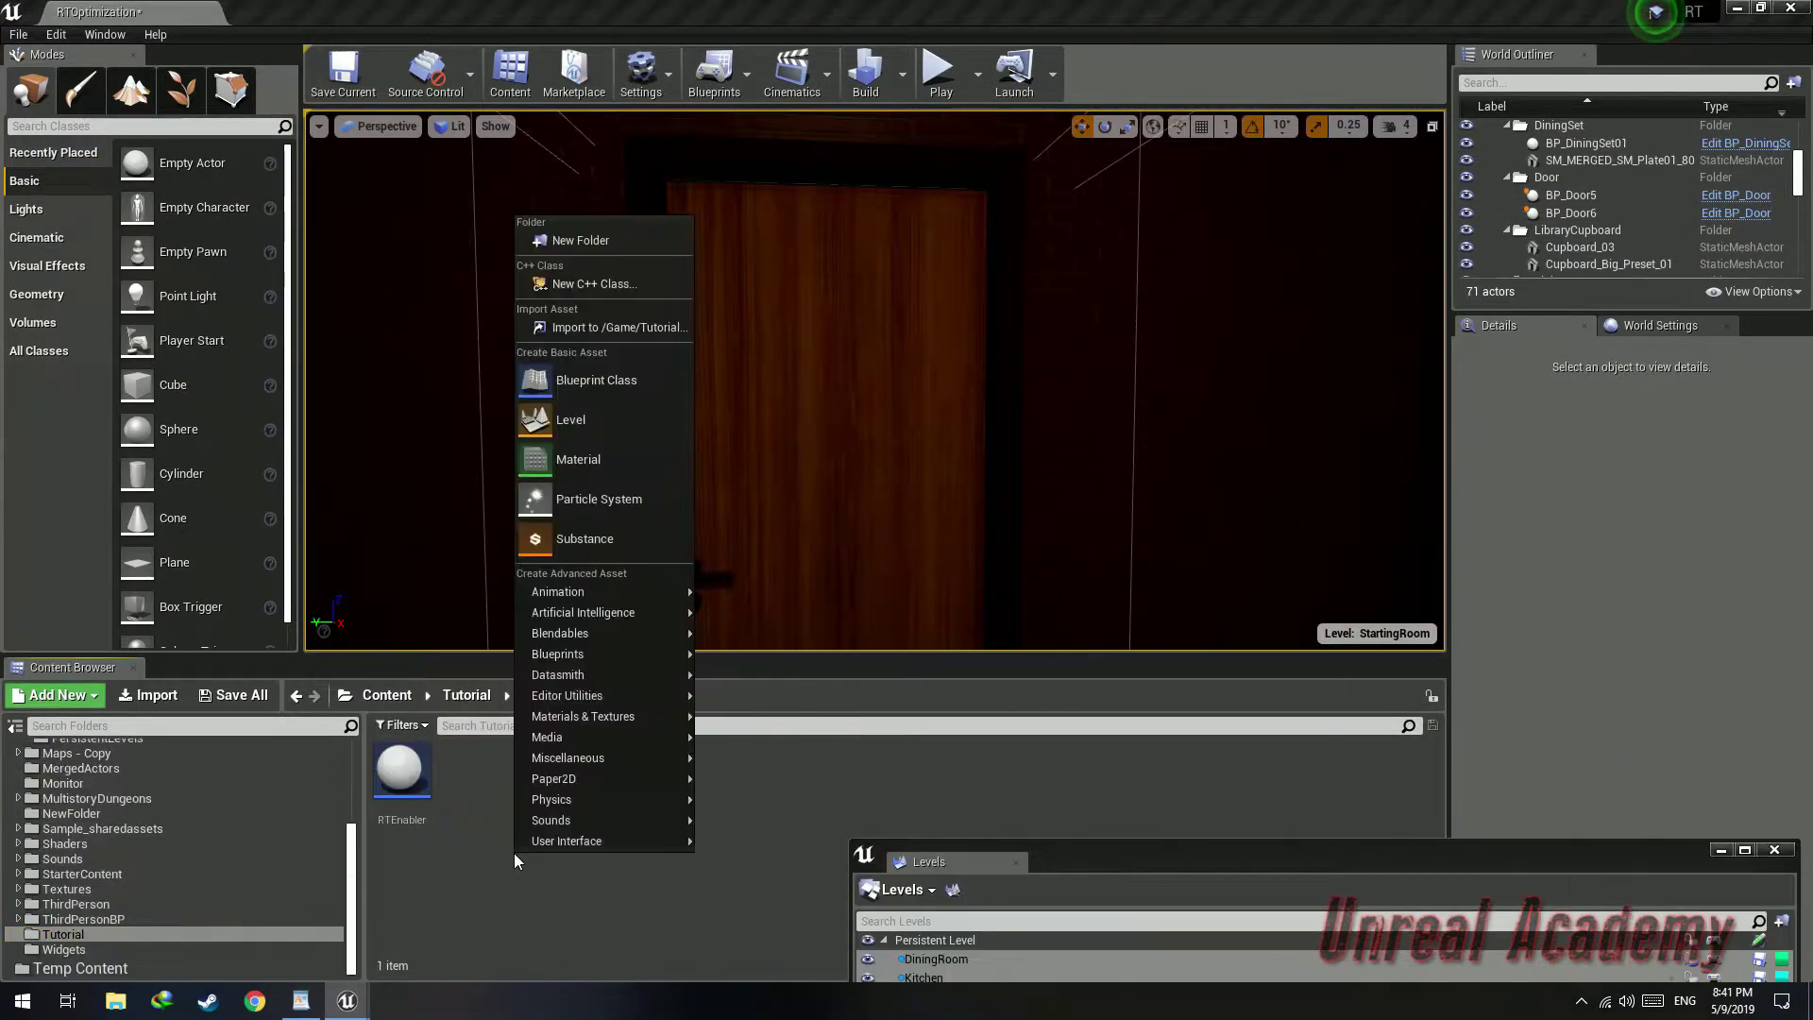
click(416, 782)
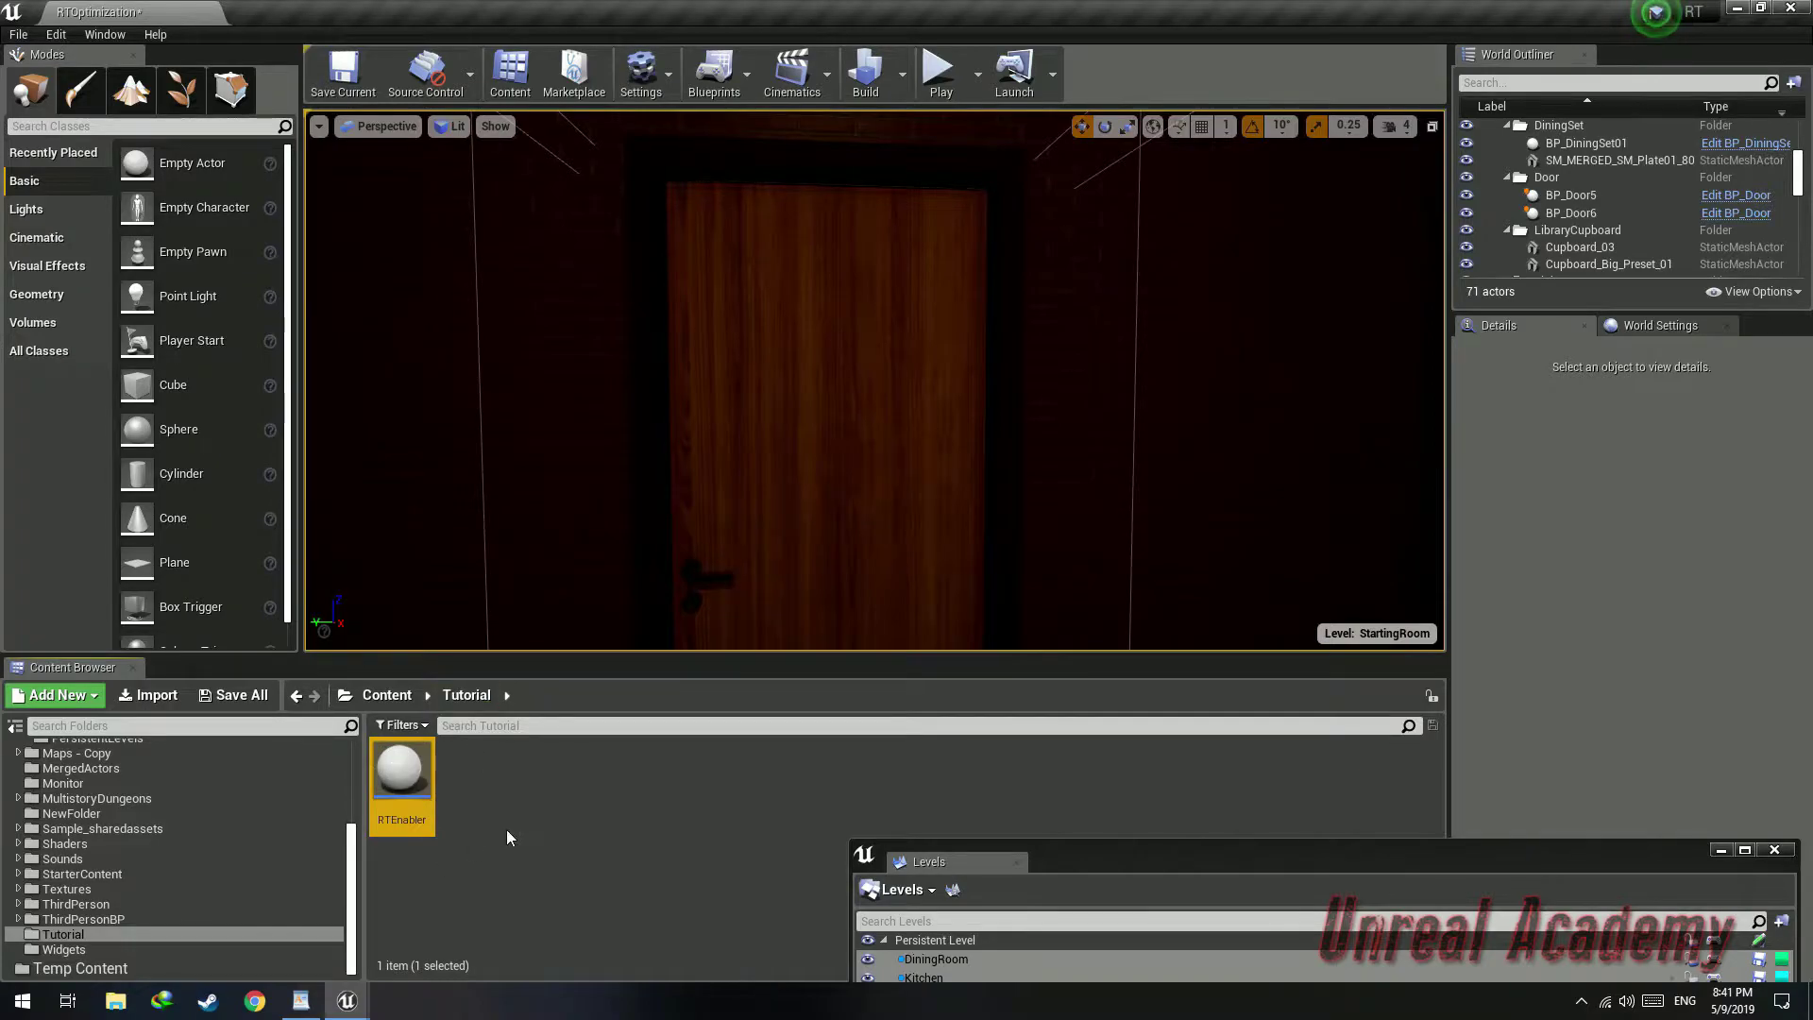
key(ctrl+v)
double_click(472, 773)
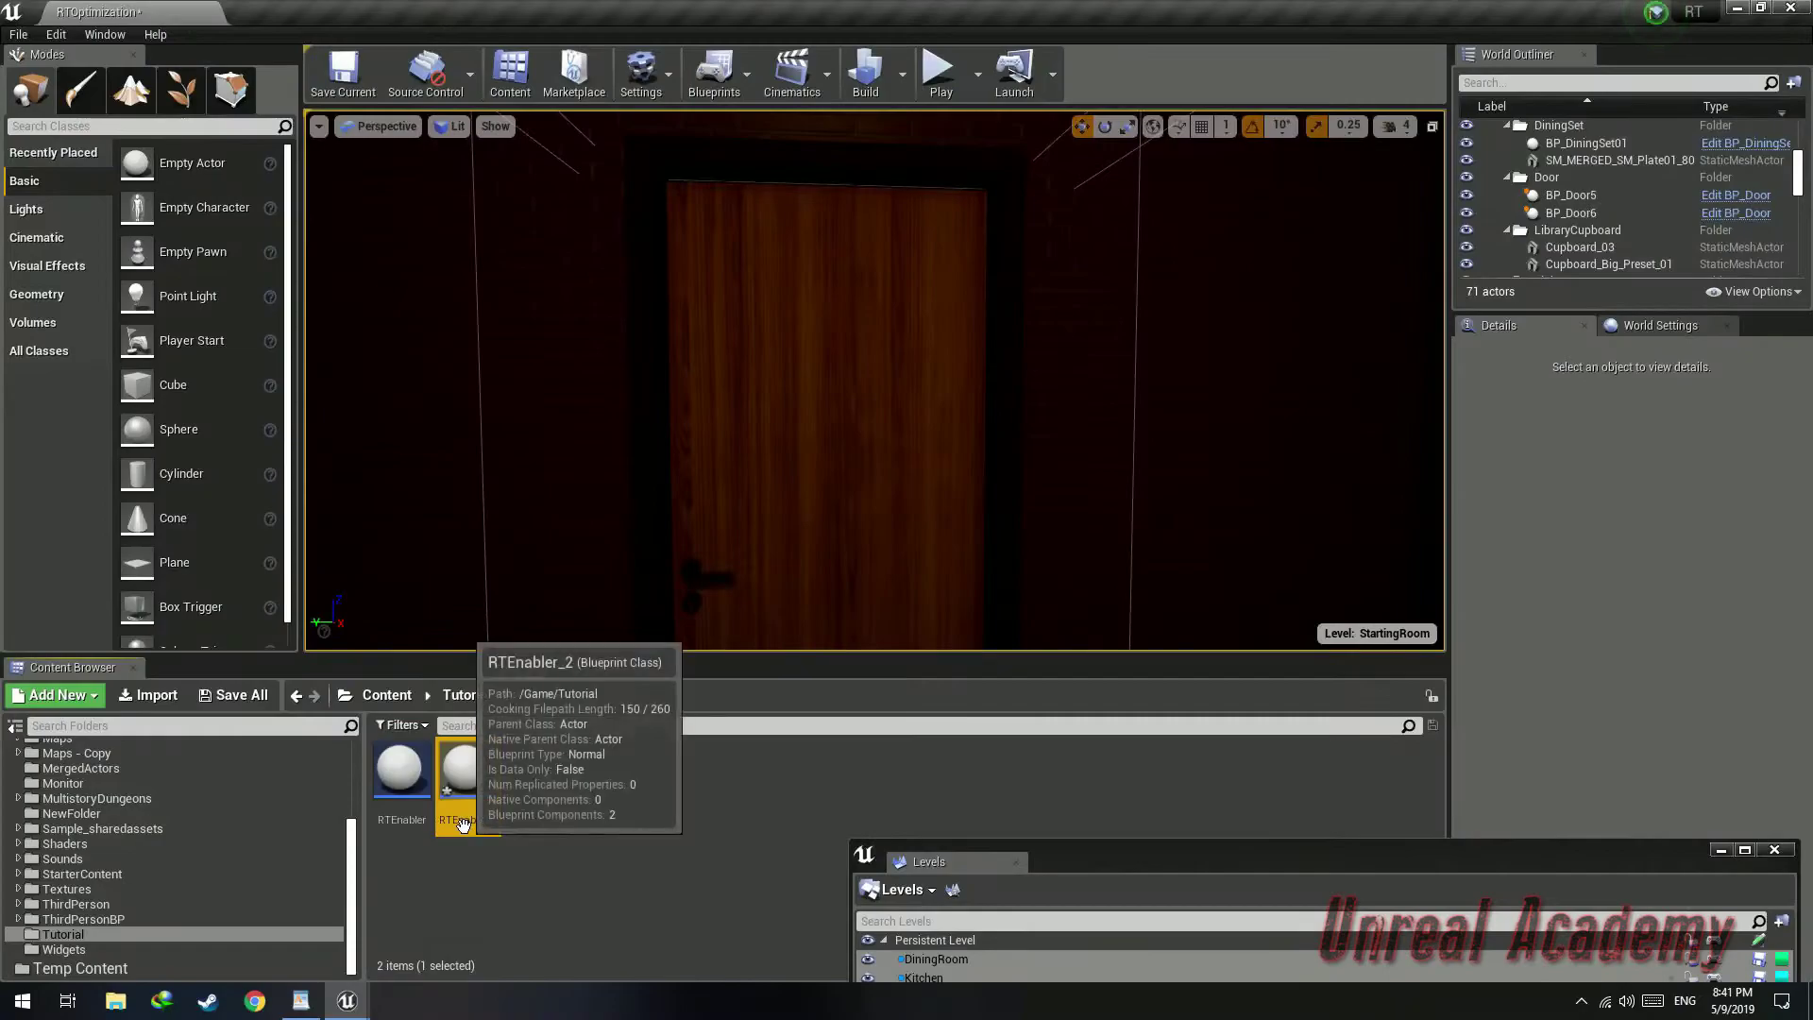
click(463, 819)
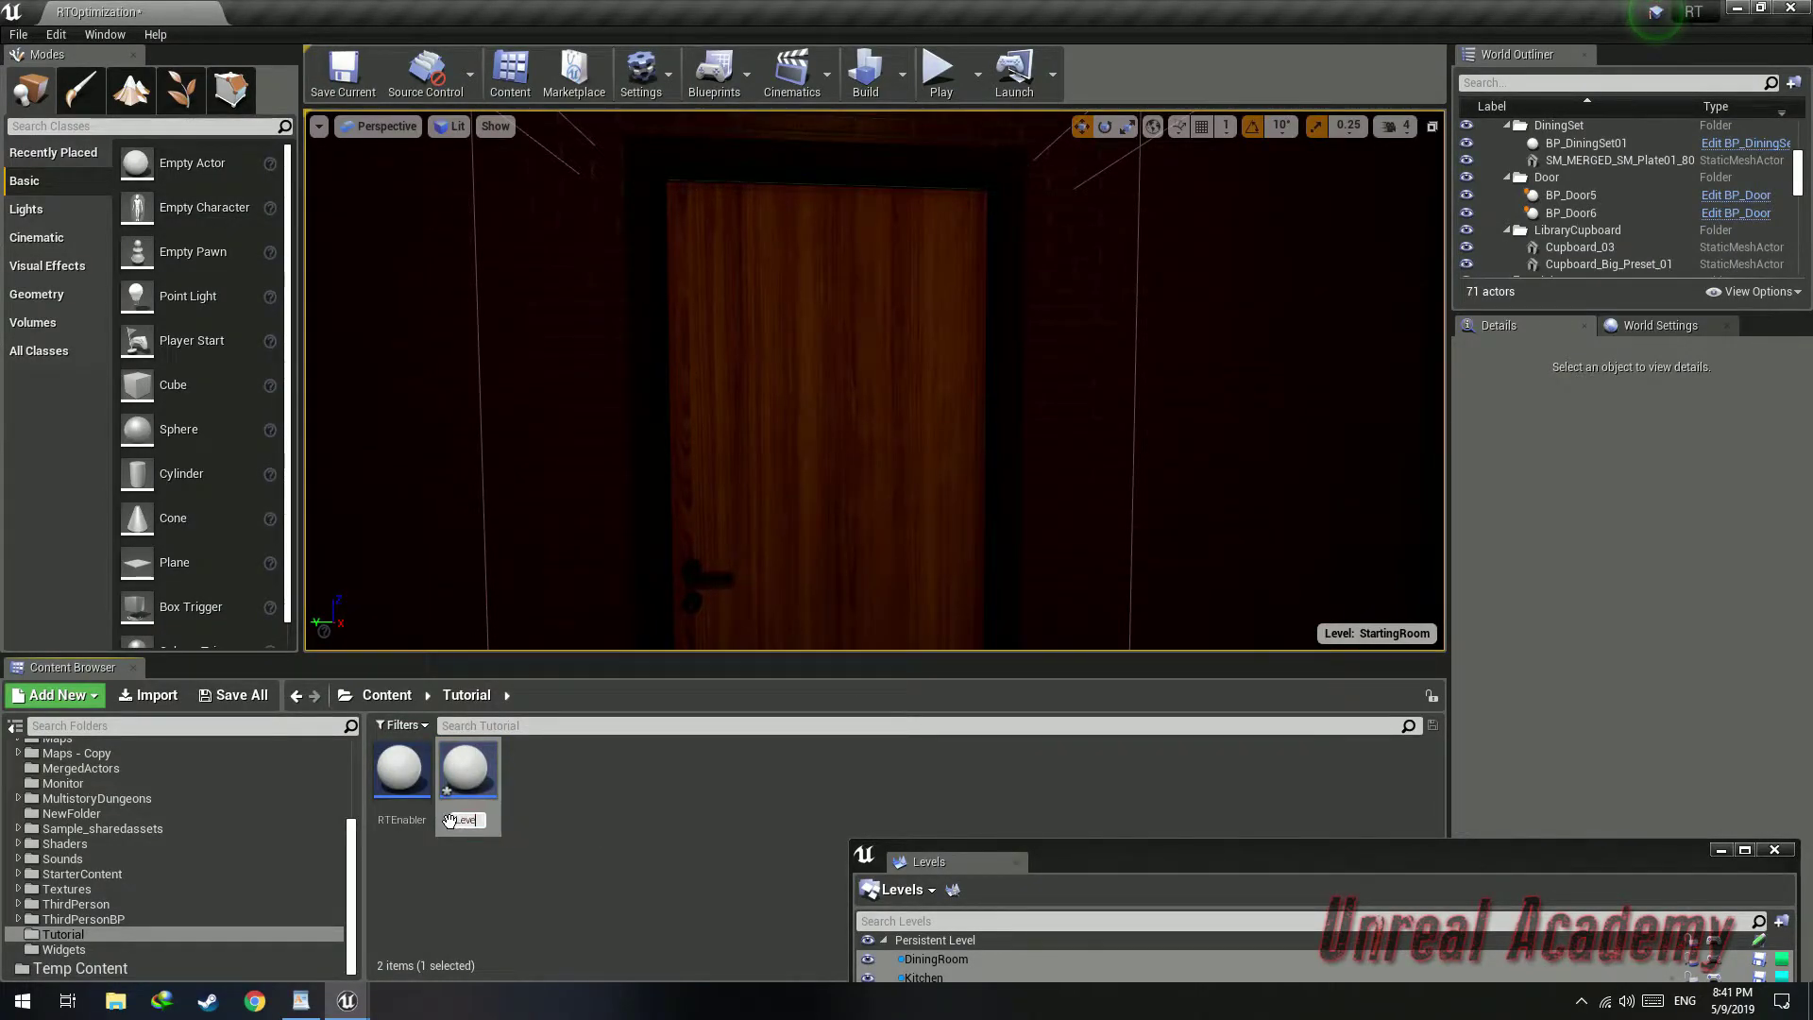
text(LevelStreaming)
key(Return)
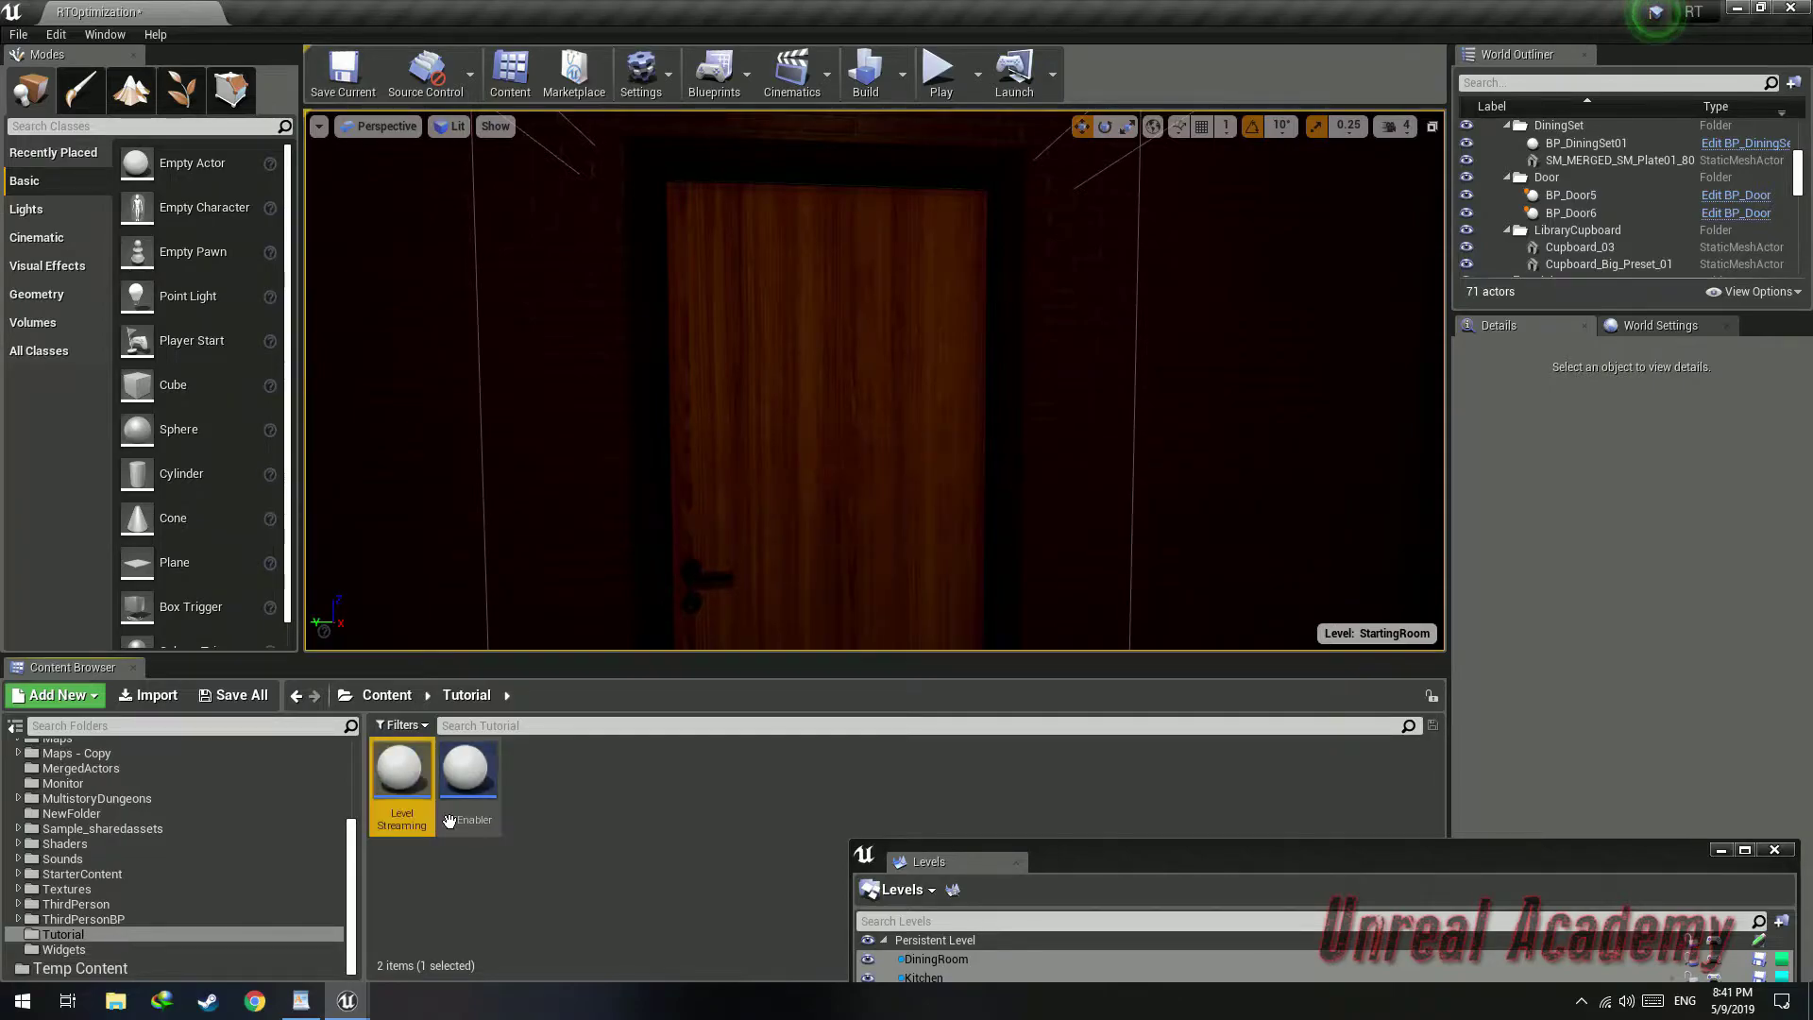
Open the LevelStreaming blueprint and delete the Execute Console Command node
double_click(401, 784)
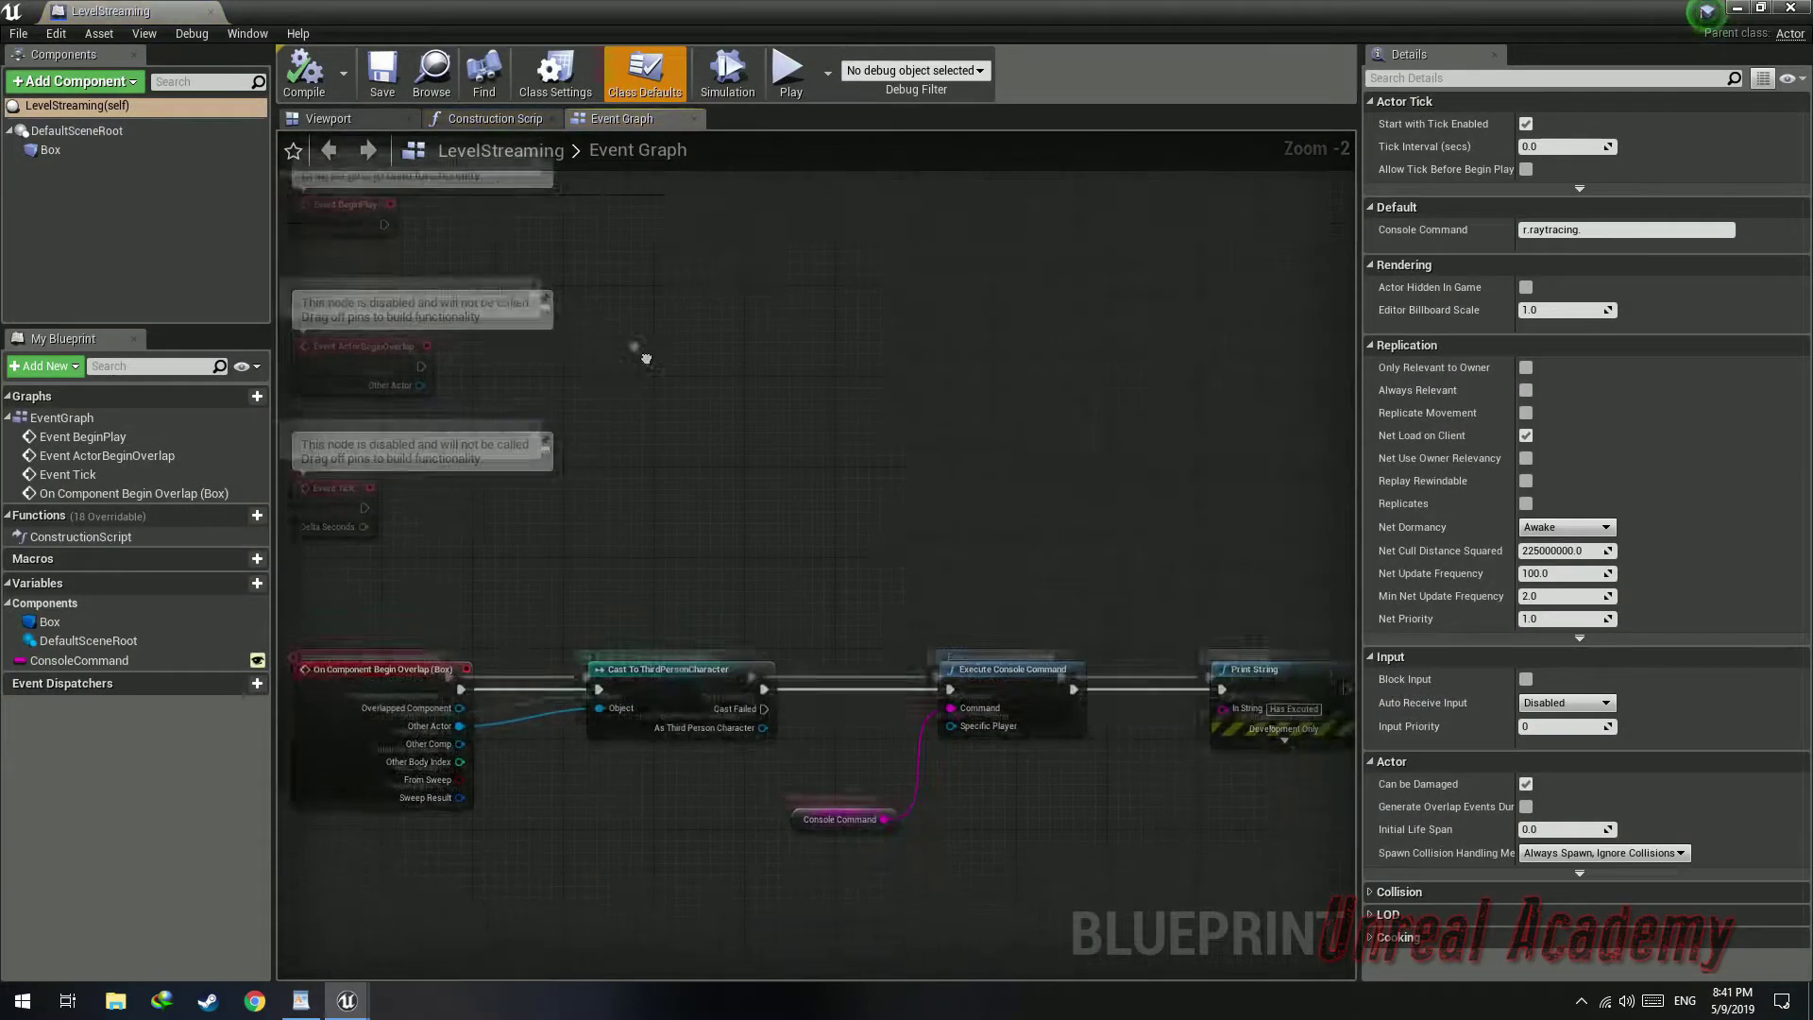
right_drag(858, 365, 792, 352)
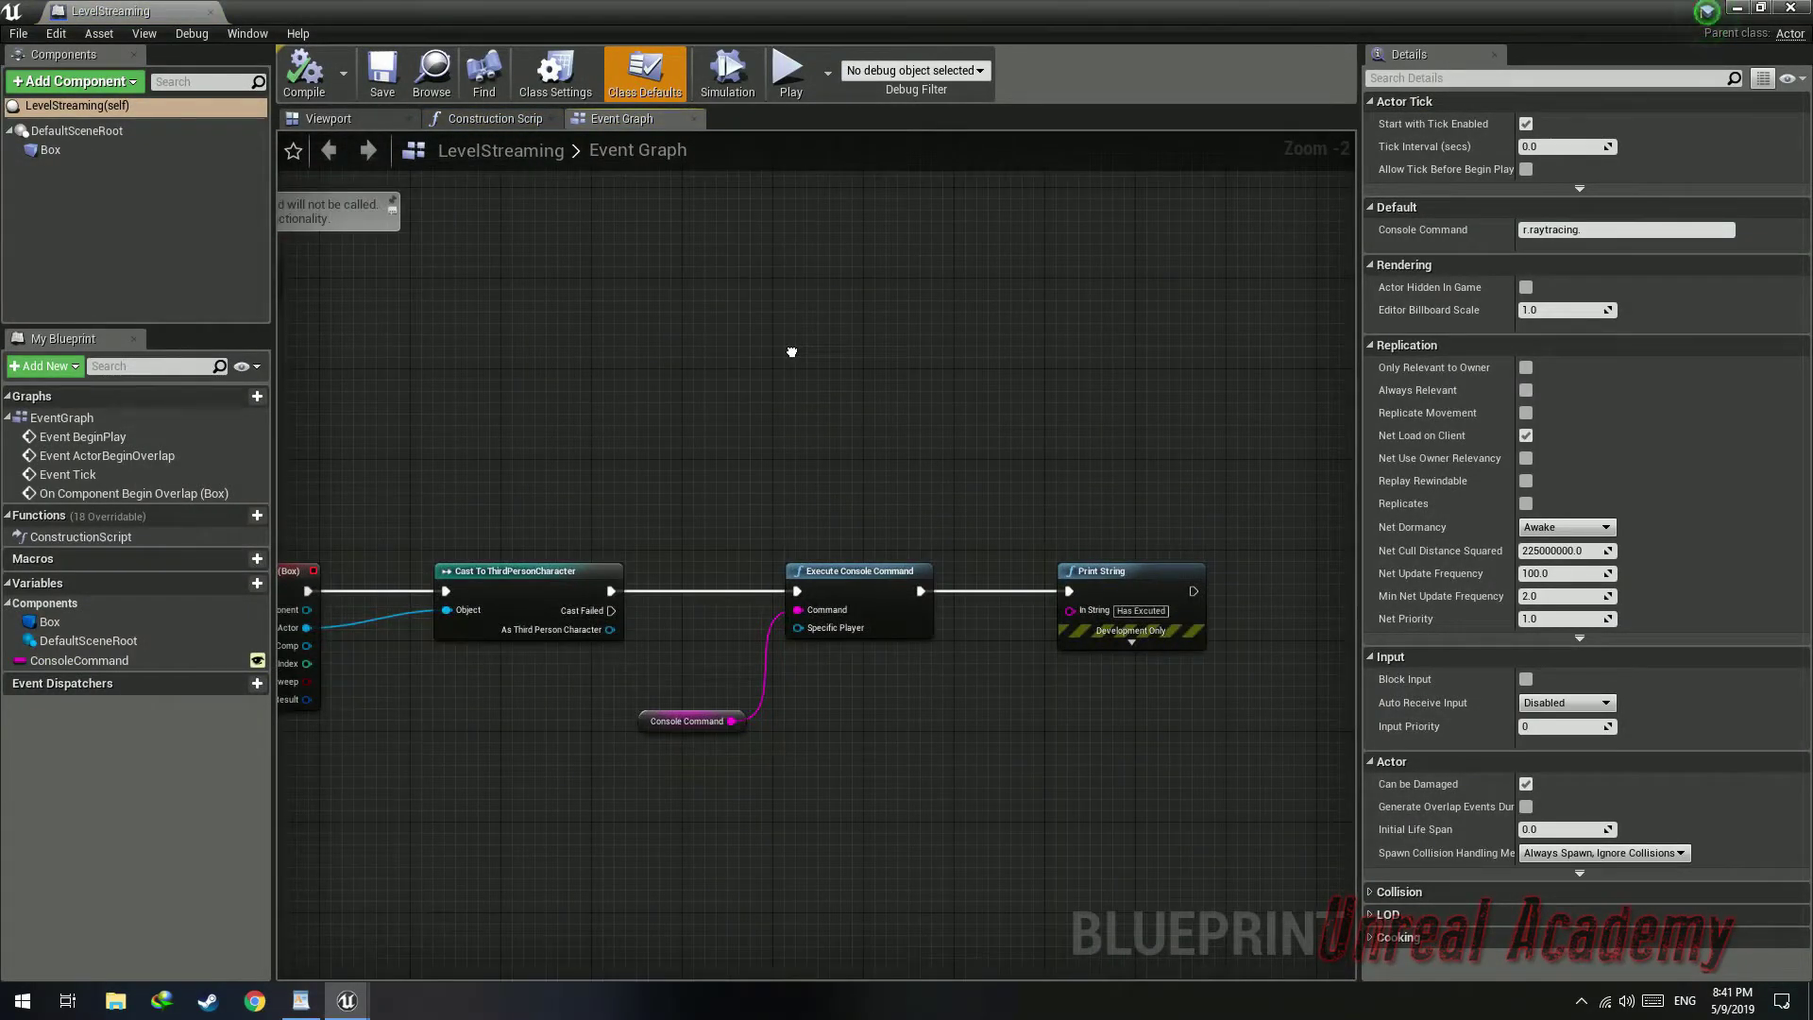
click(85, 660)
right_drag(1039, 442, 1117, 305)
click(938, 434)
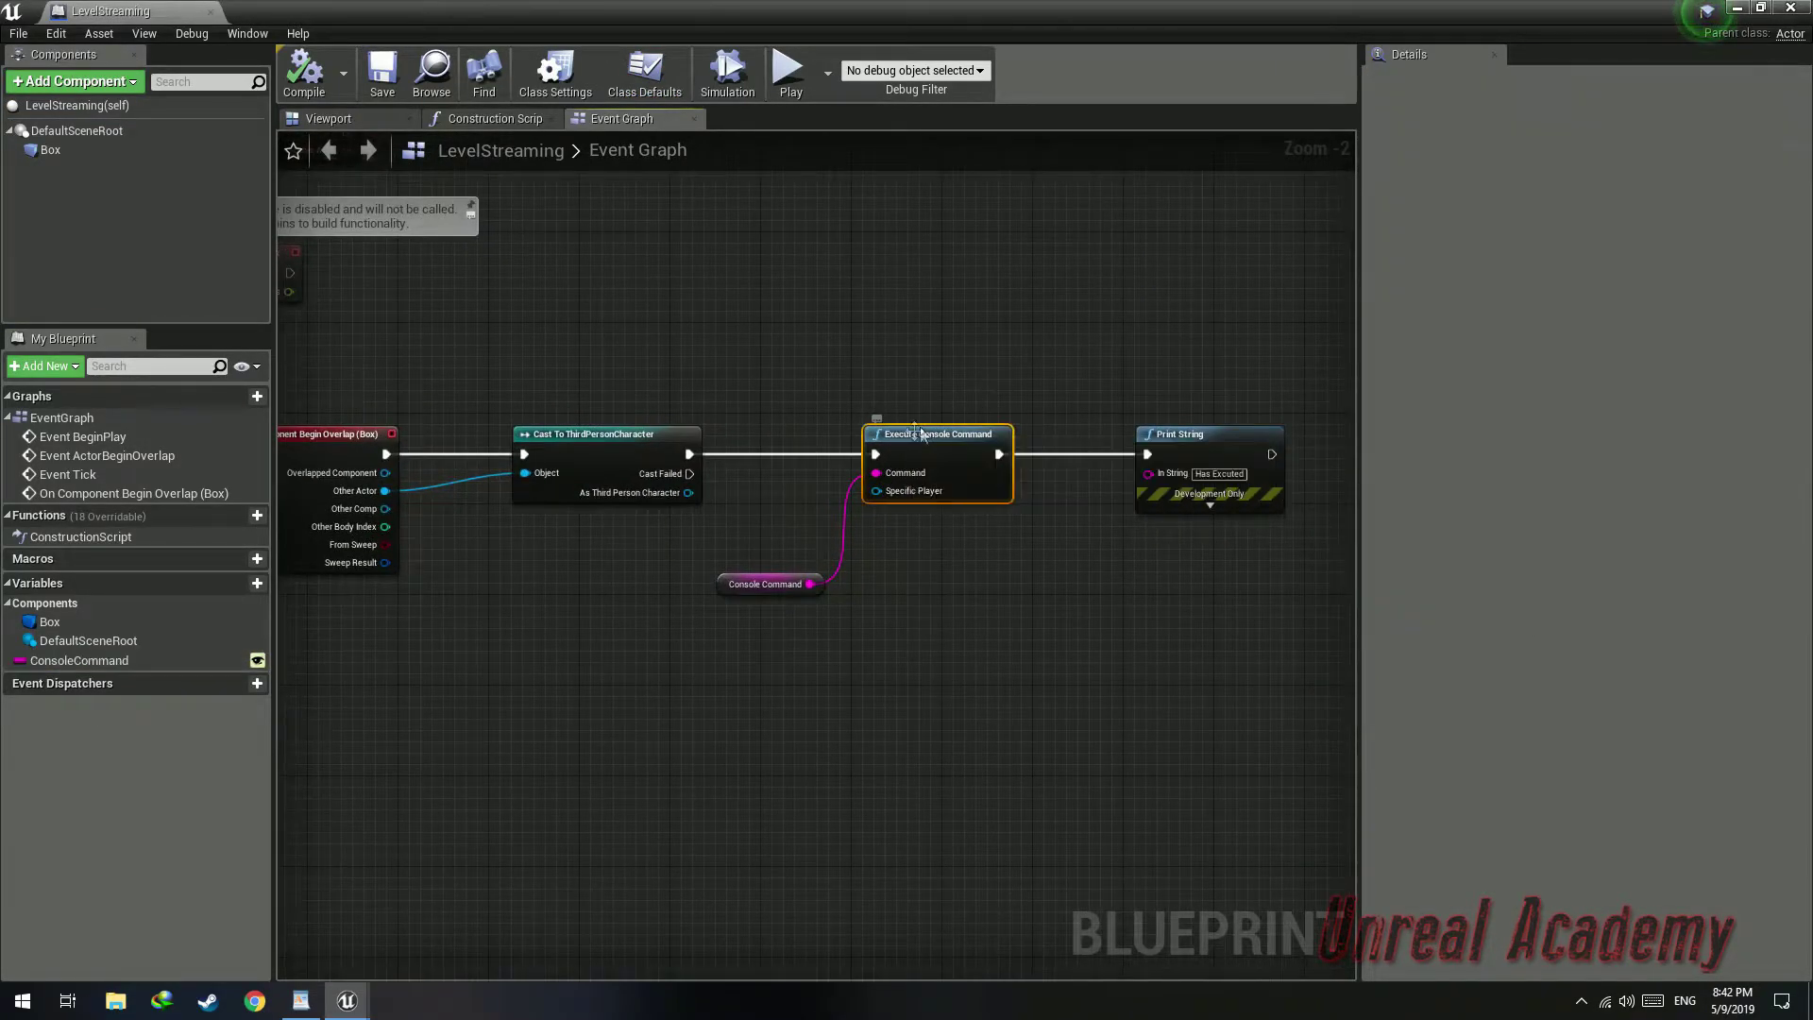
key(Delete)
Add a Load Stream Level node after the Cast To ThirdPersonCharacter node
drag(690, 454, 917, 453)
text(stream)
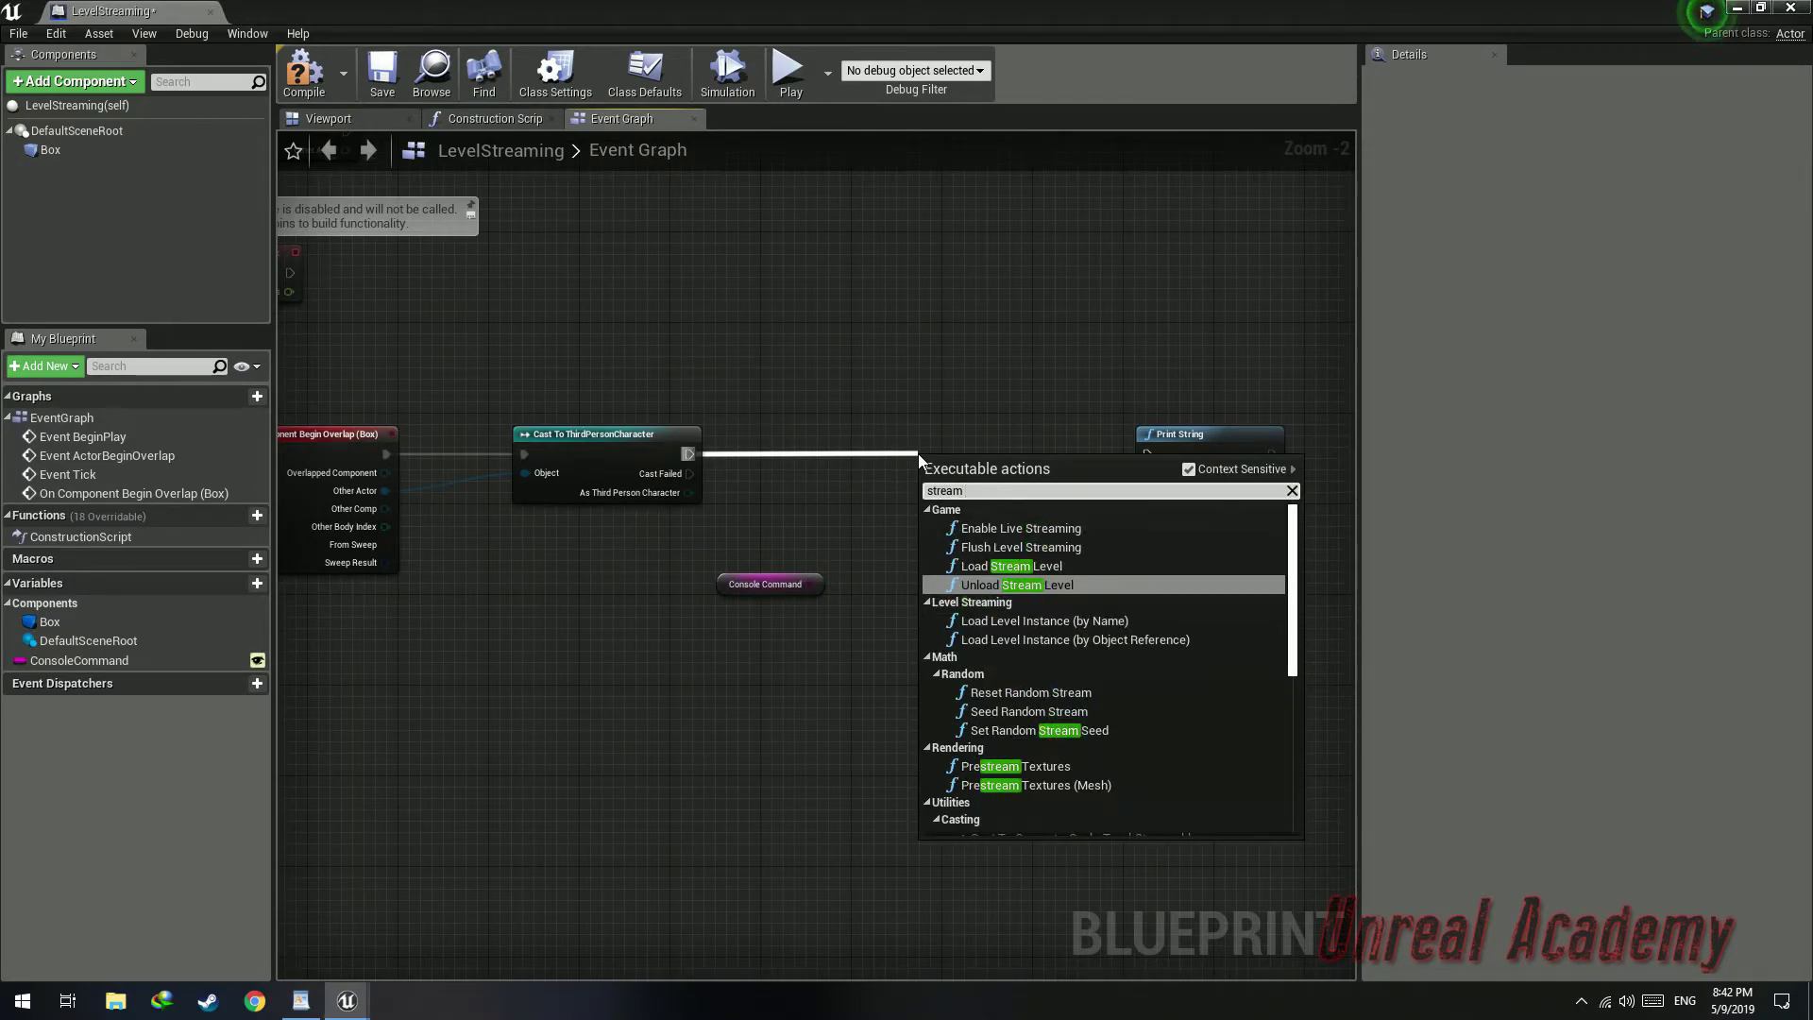
key(Up)
key(Return)
Promote the Load Stream Level's Level Name pin to a new variable and delete the ConsoleCommand getter and variable
drag(944, 453, 909, 431)
mouse_move(810, 584)
mouse_down()
mouse_move(904, 474)
mouse_move(800, 566)
mouse_up()
click(744, 586)
key(Delete)
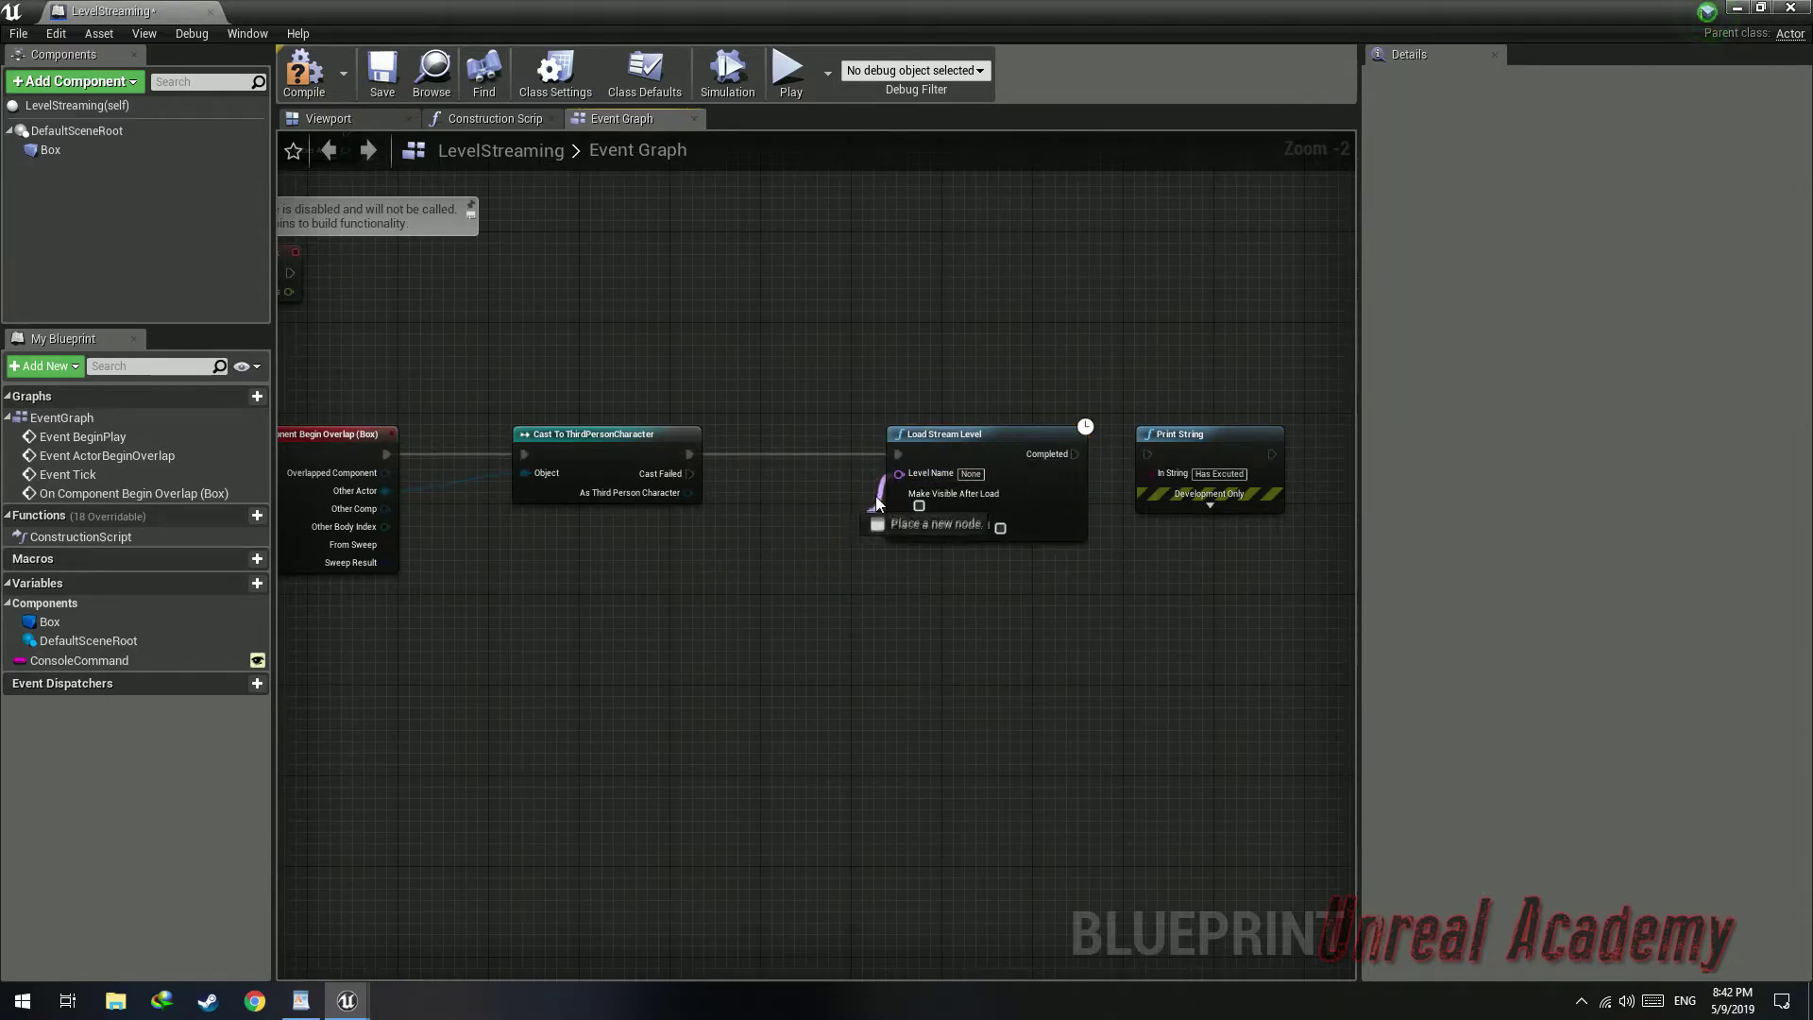
drag(819, 547, 819, 547)
click(918, 636)
drag(767, 438, 755, 574)
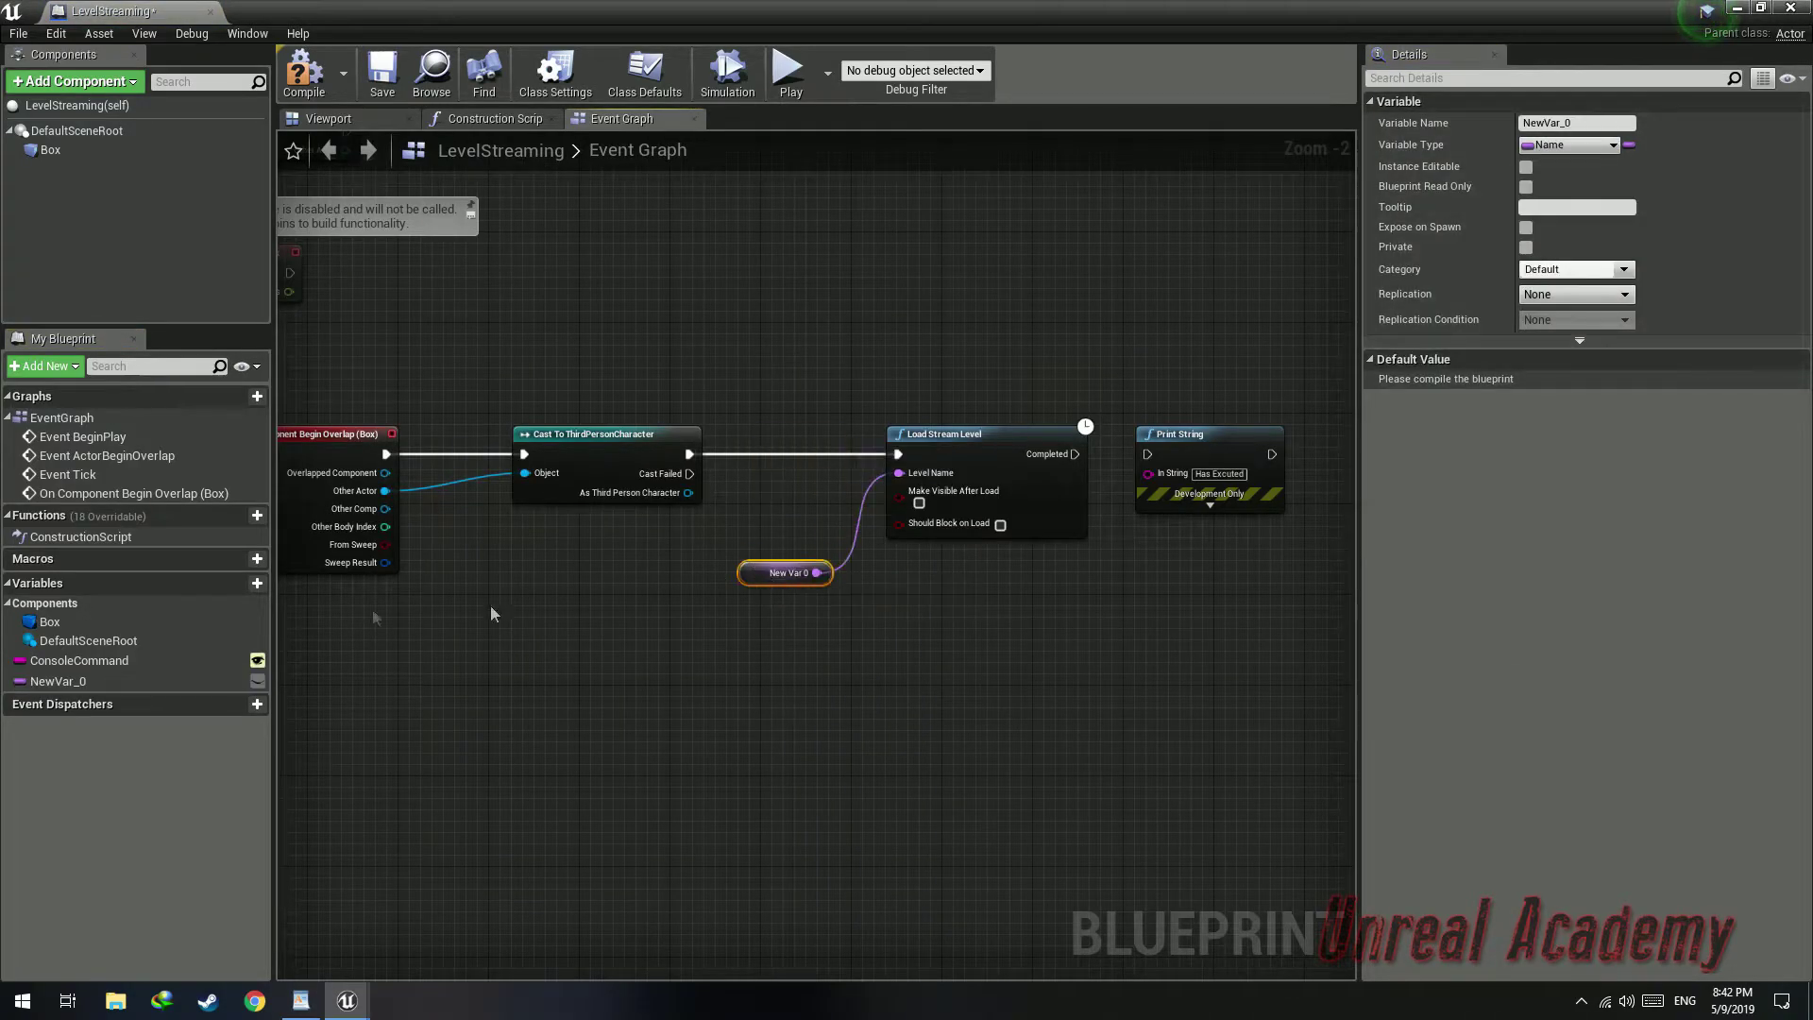
click(85, 661)
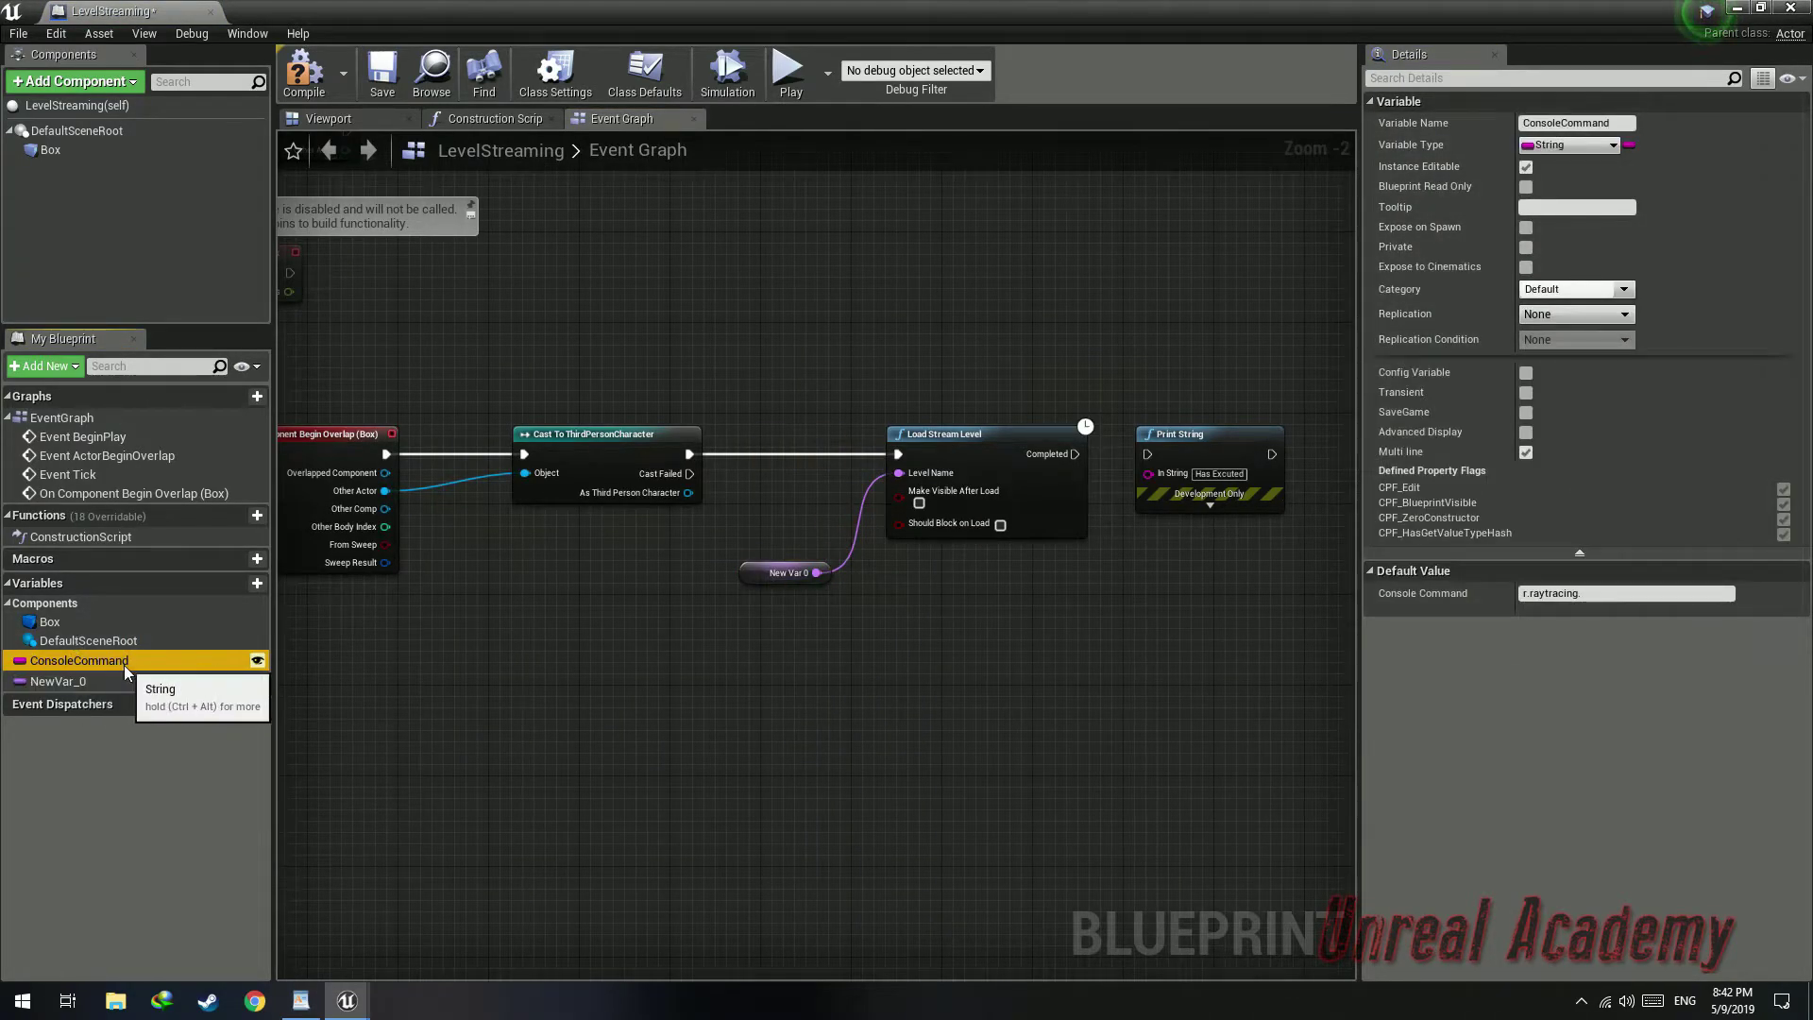
key(Delete)
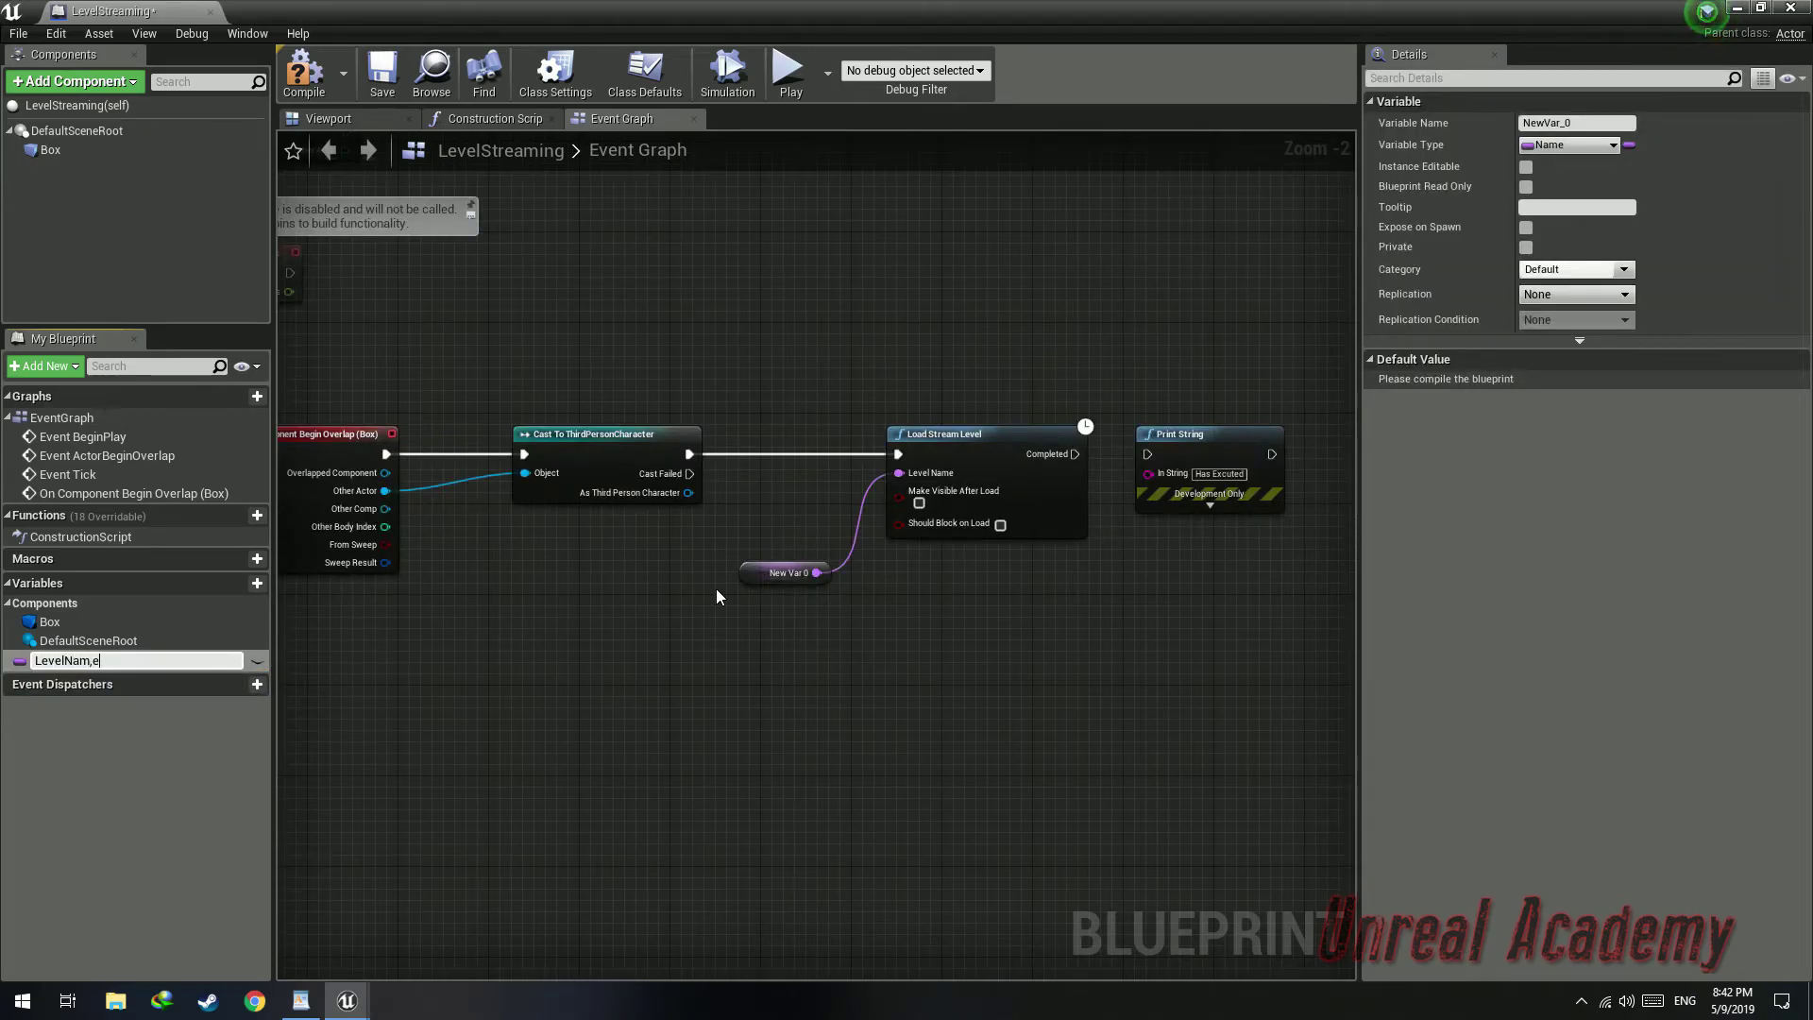
Rename the new variable LevelName and make it instance editable
key(Return)
click(257, 660)
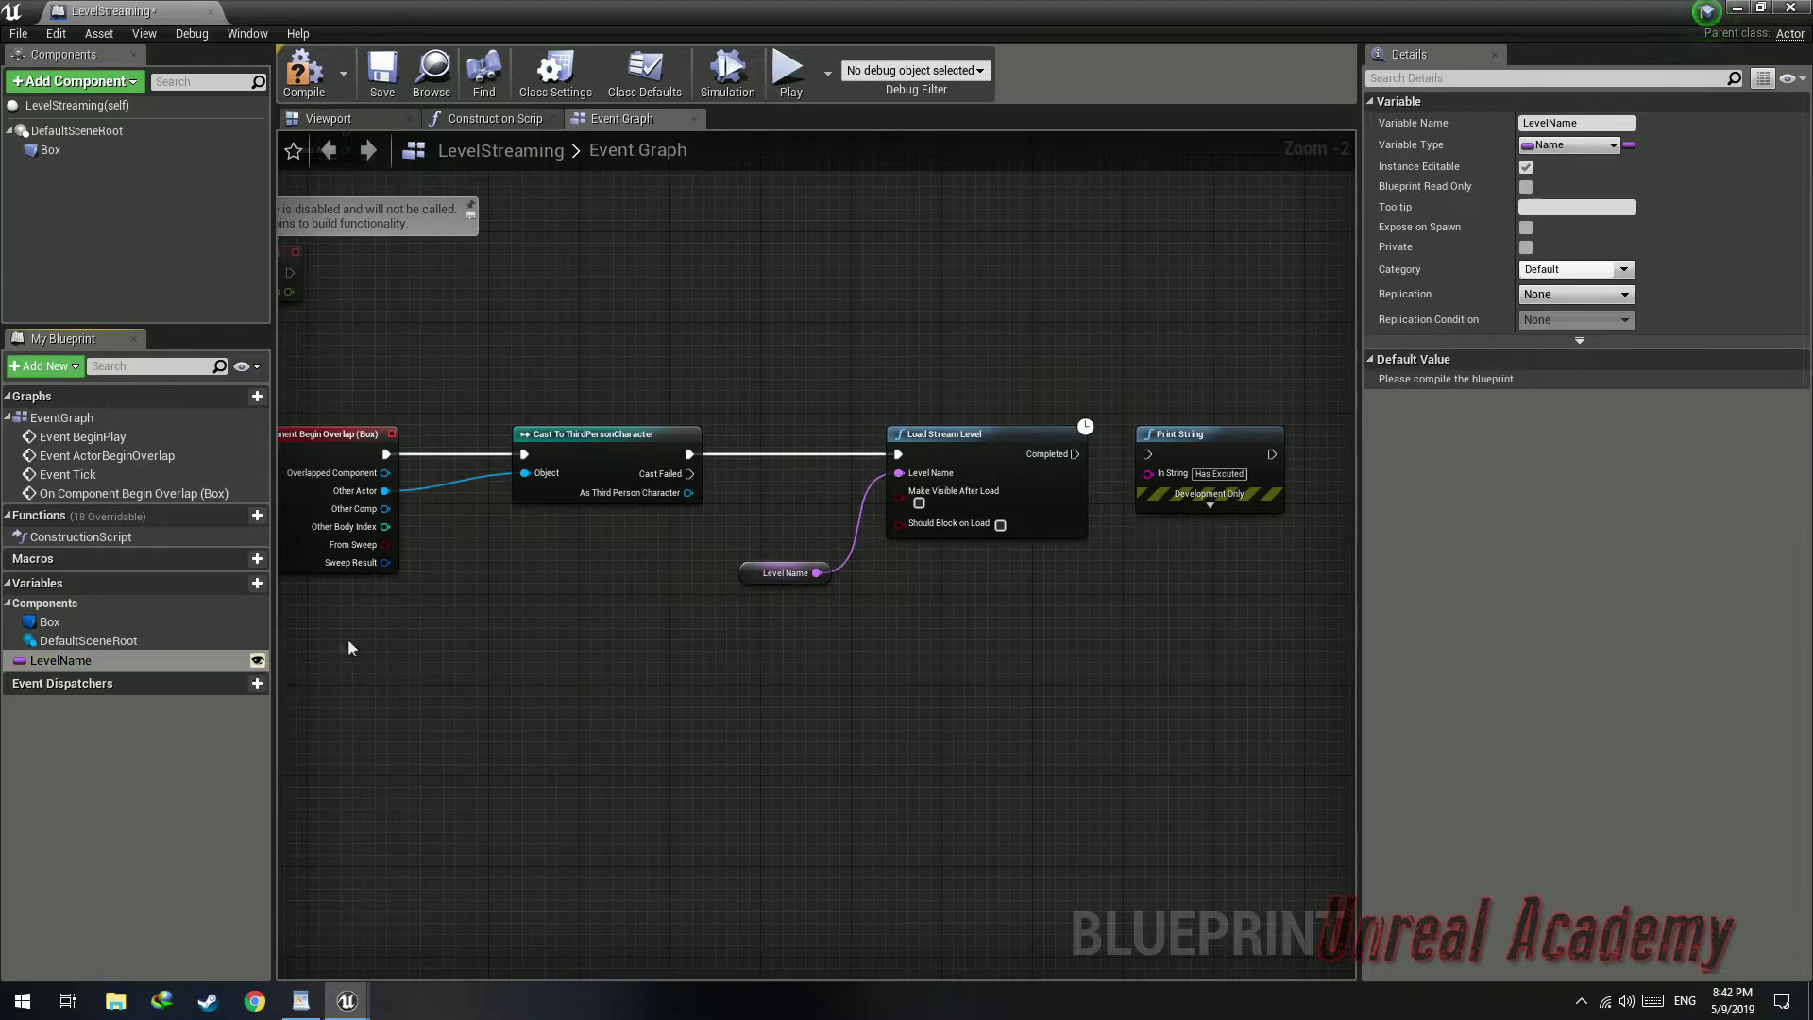
Enable Make Visible After Load on the Load Stream Level node and compile the blueprint
right_drag(807, 548, 787, 485)
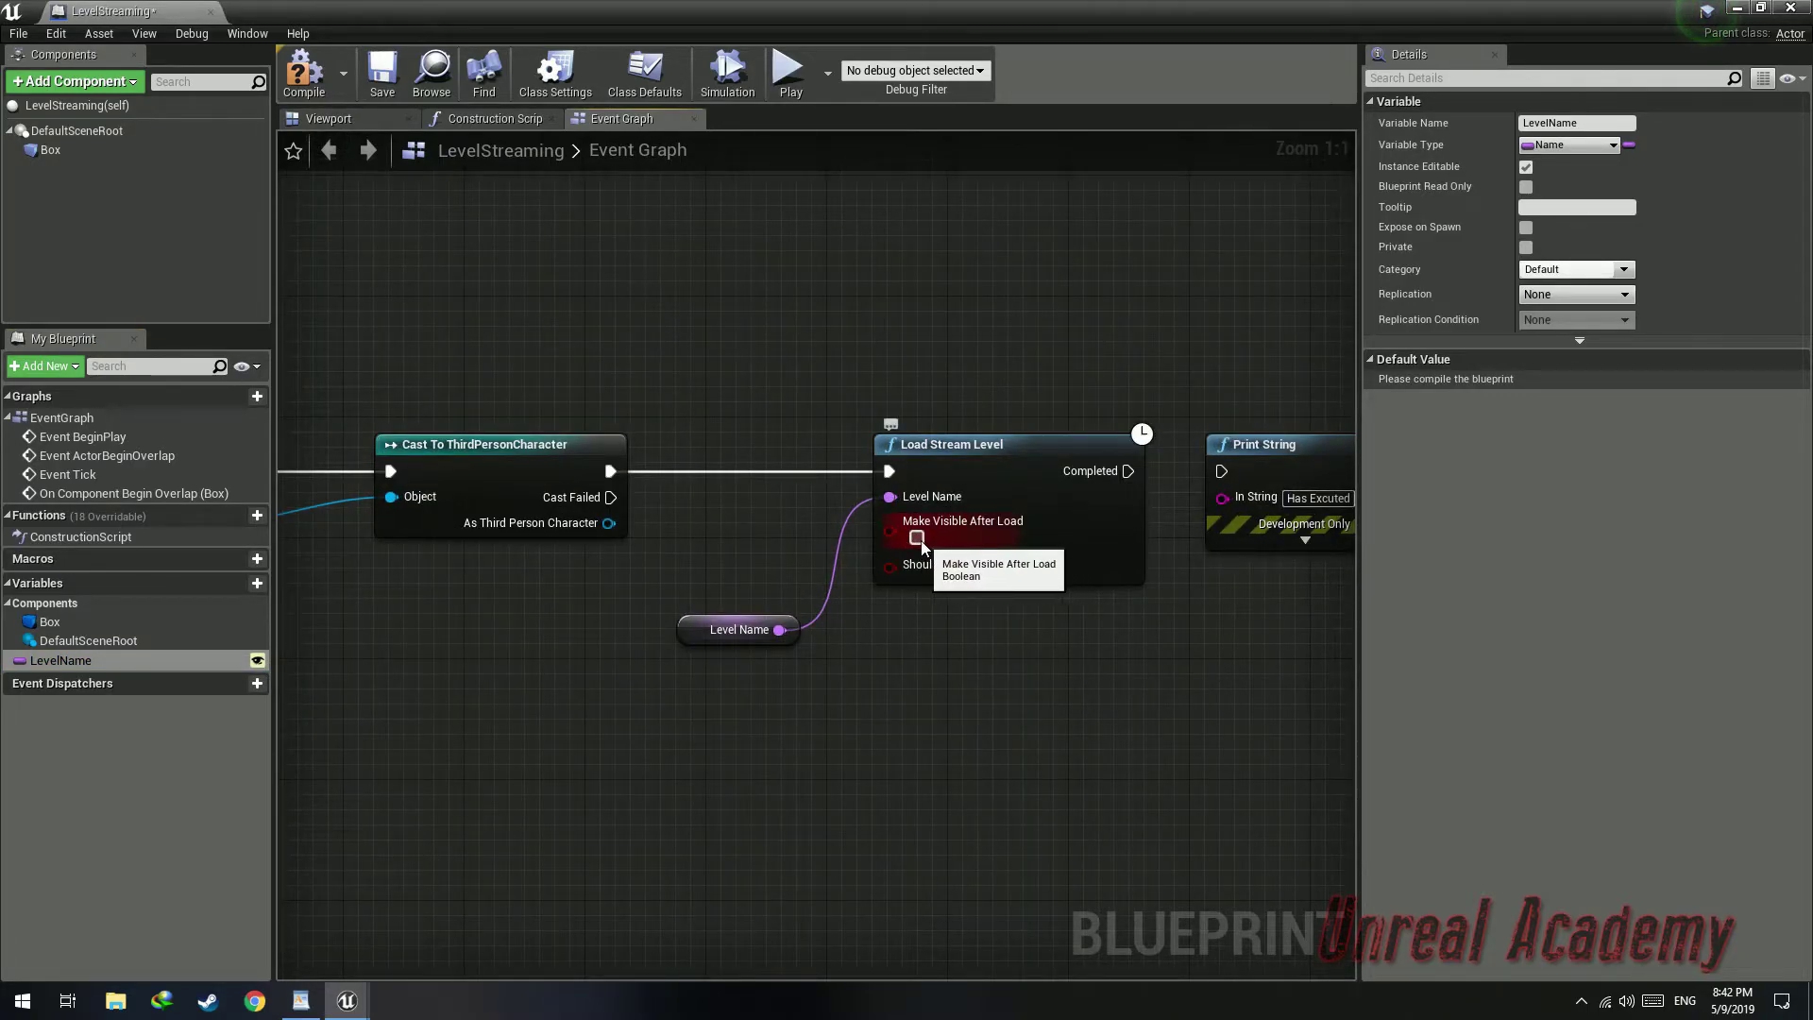
click(917, 537)
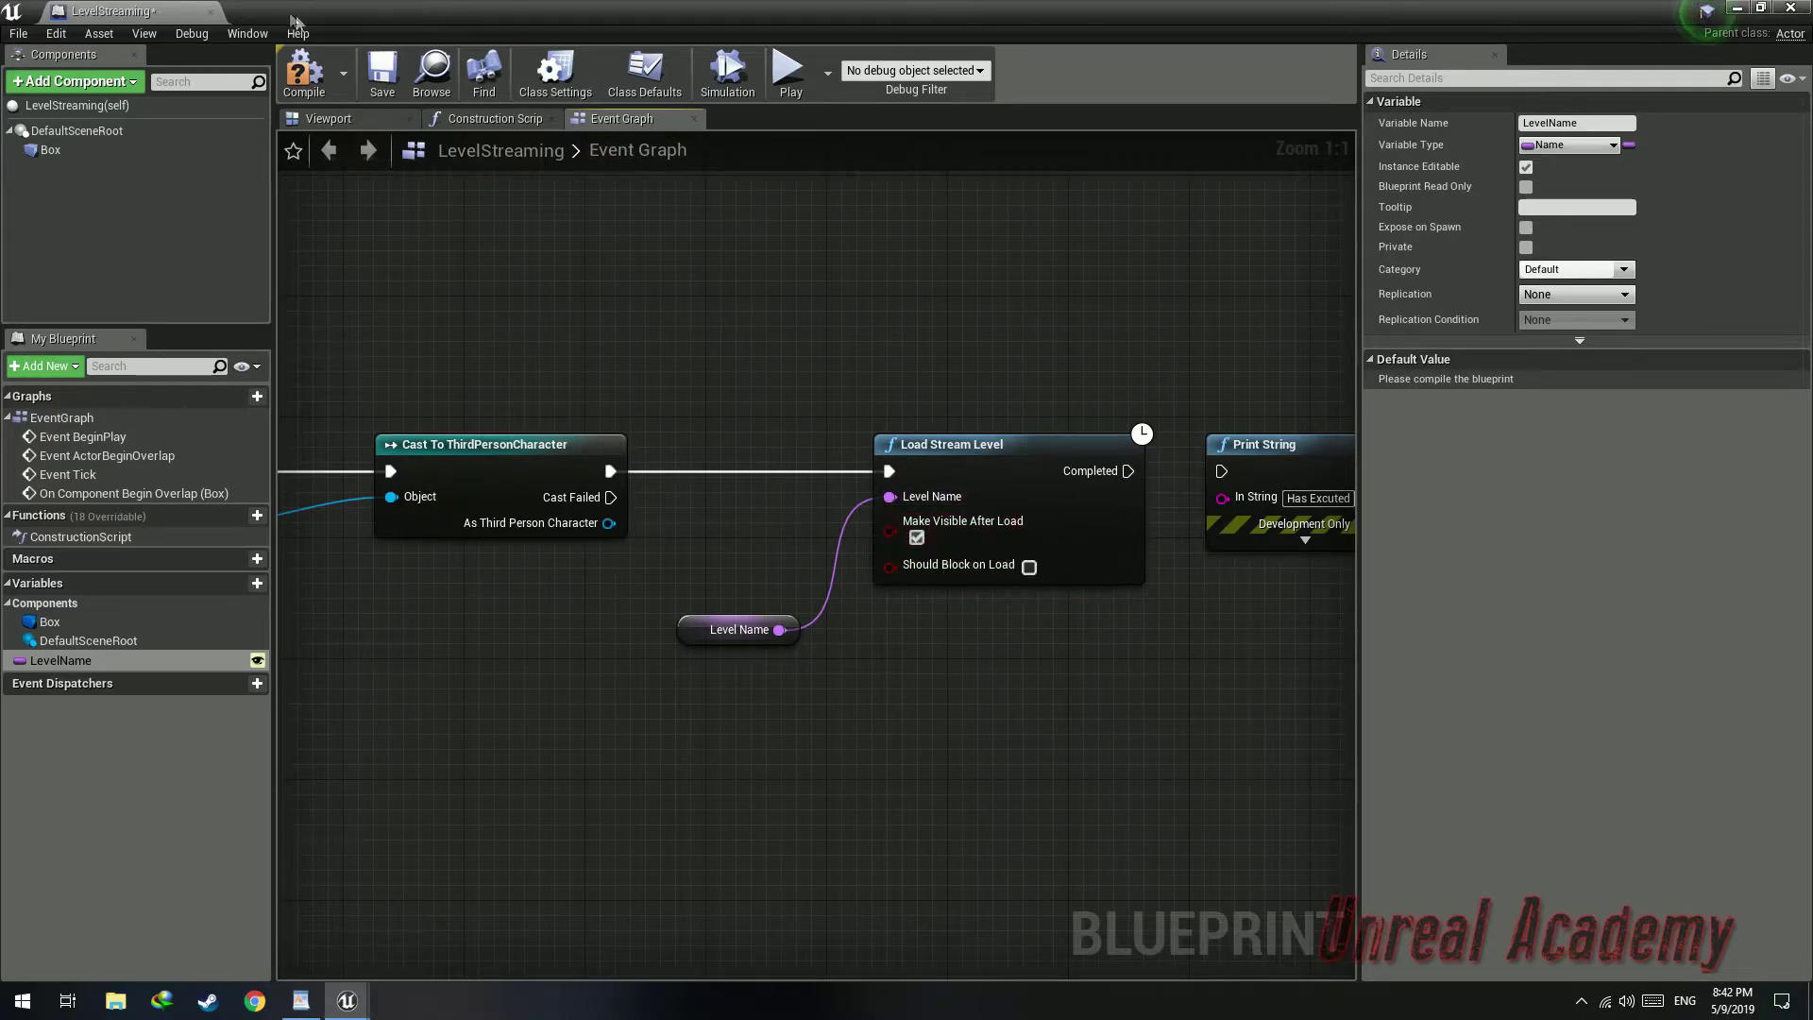
click(322, 91)
right_drag(837, 438, 643, 350)
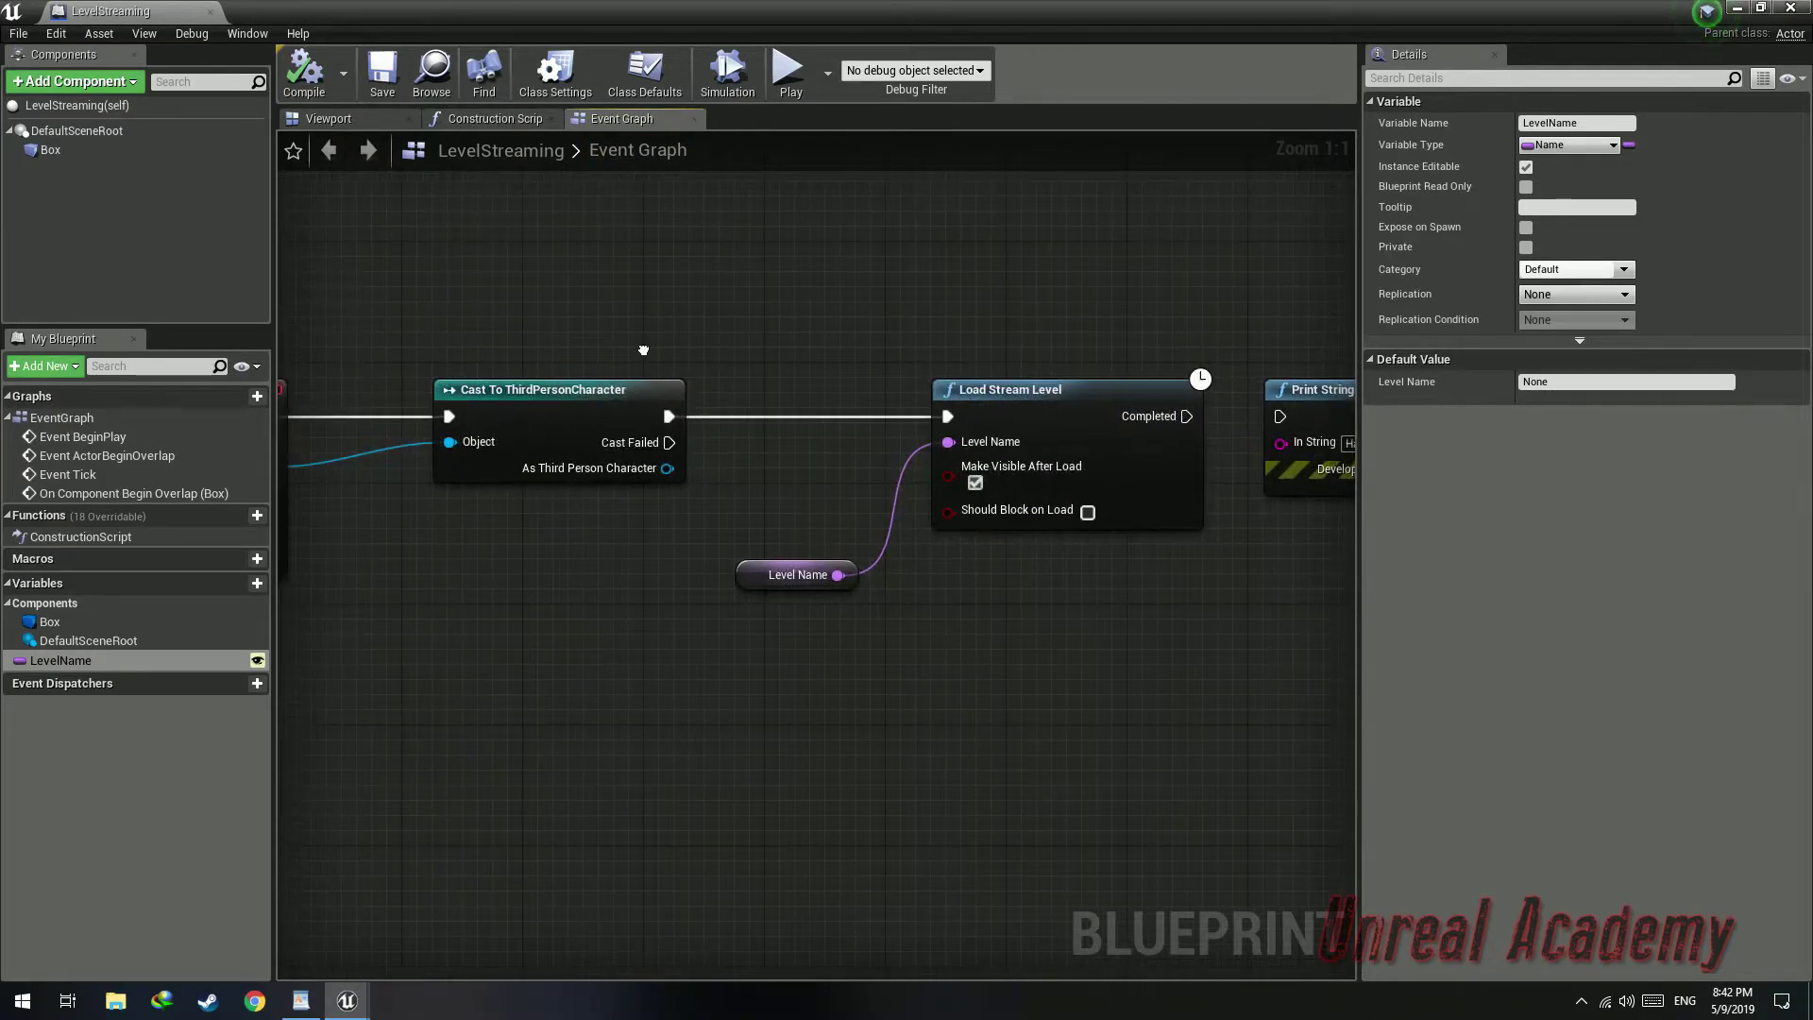
Connect the Load Stream Level's Completed output to Print String and move Print String closer
right_drag(945, 494, 716, 495)
drag(956, 417, 1054, 419)
right_drag(1094, 381, 918, 390)
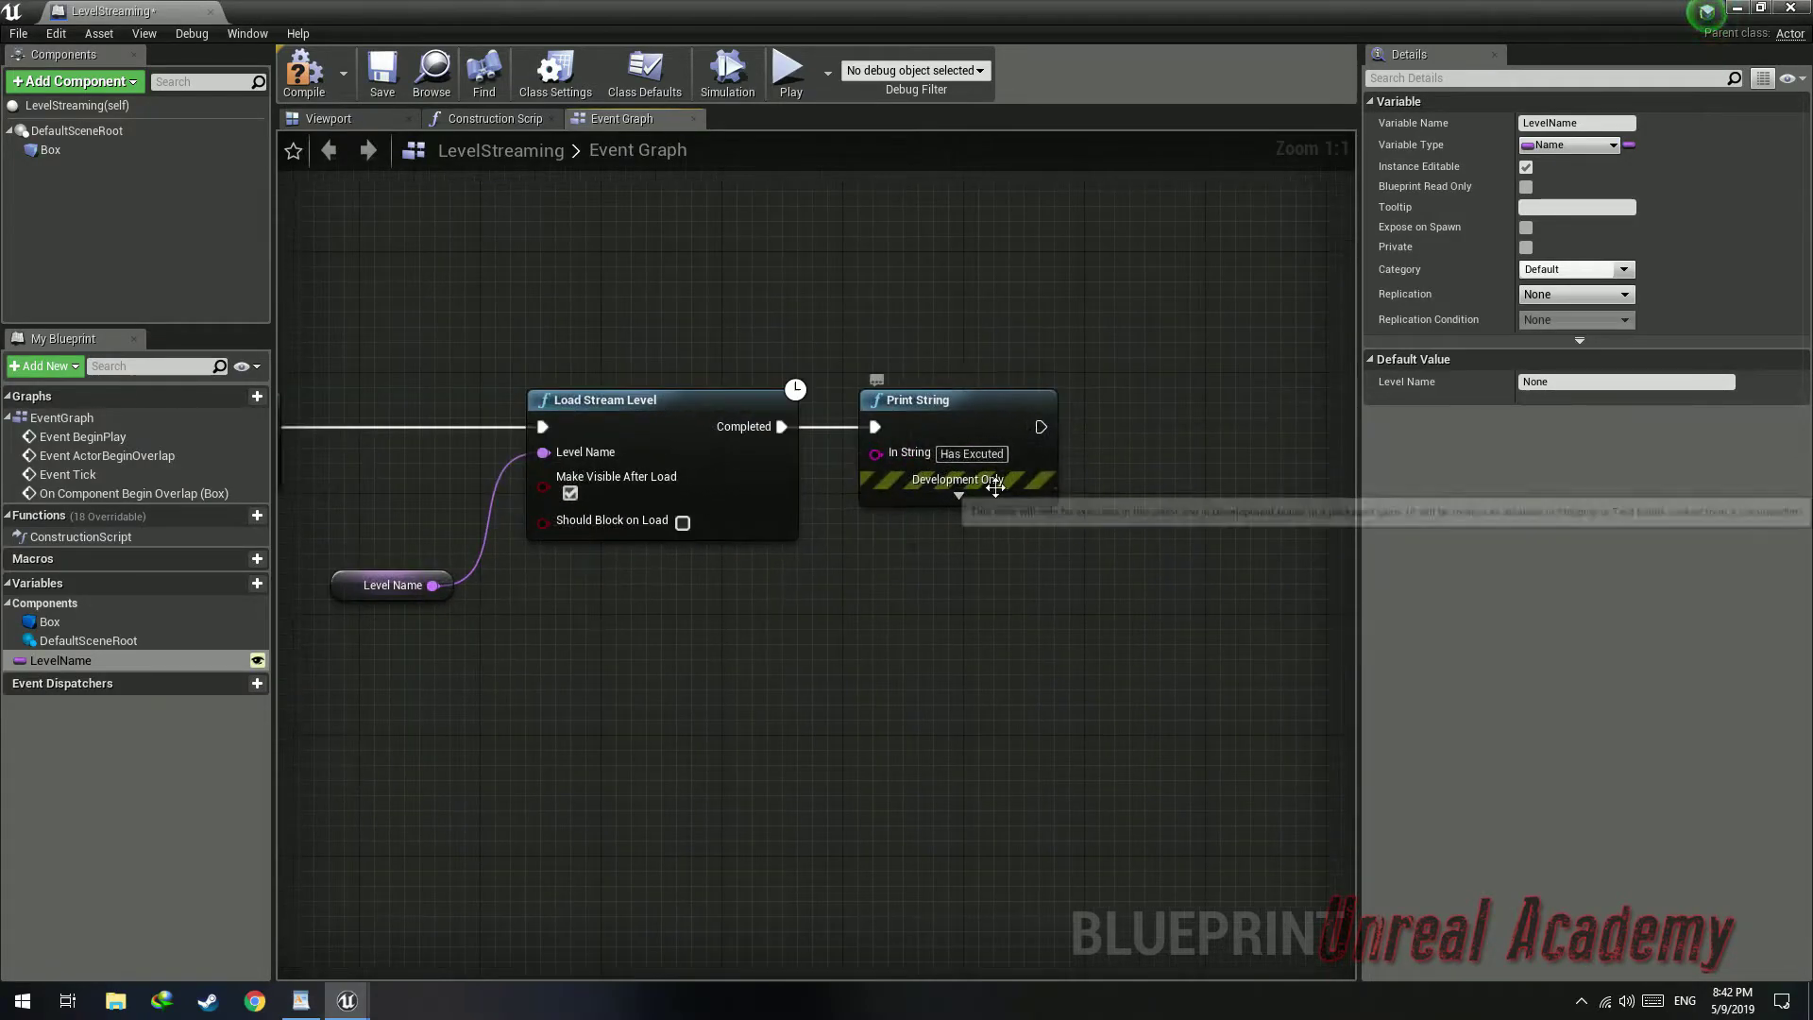
Set the Print String message to Level Loaded and save the blueprint
text(Level)
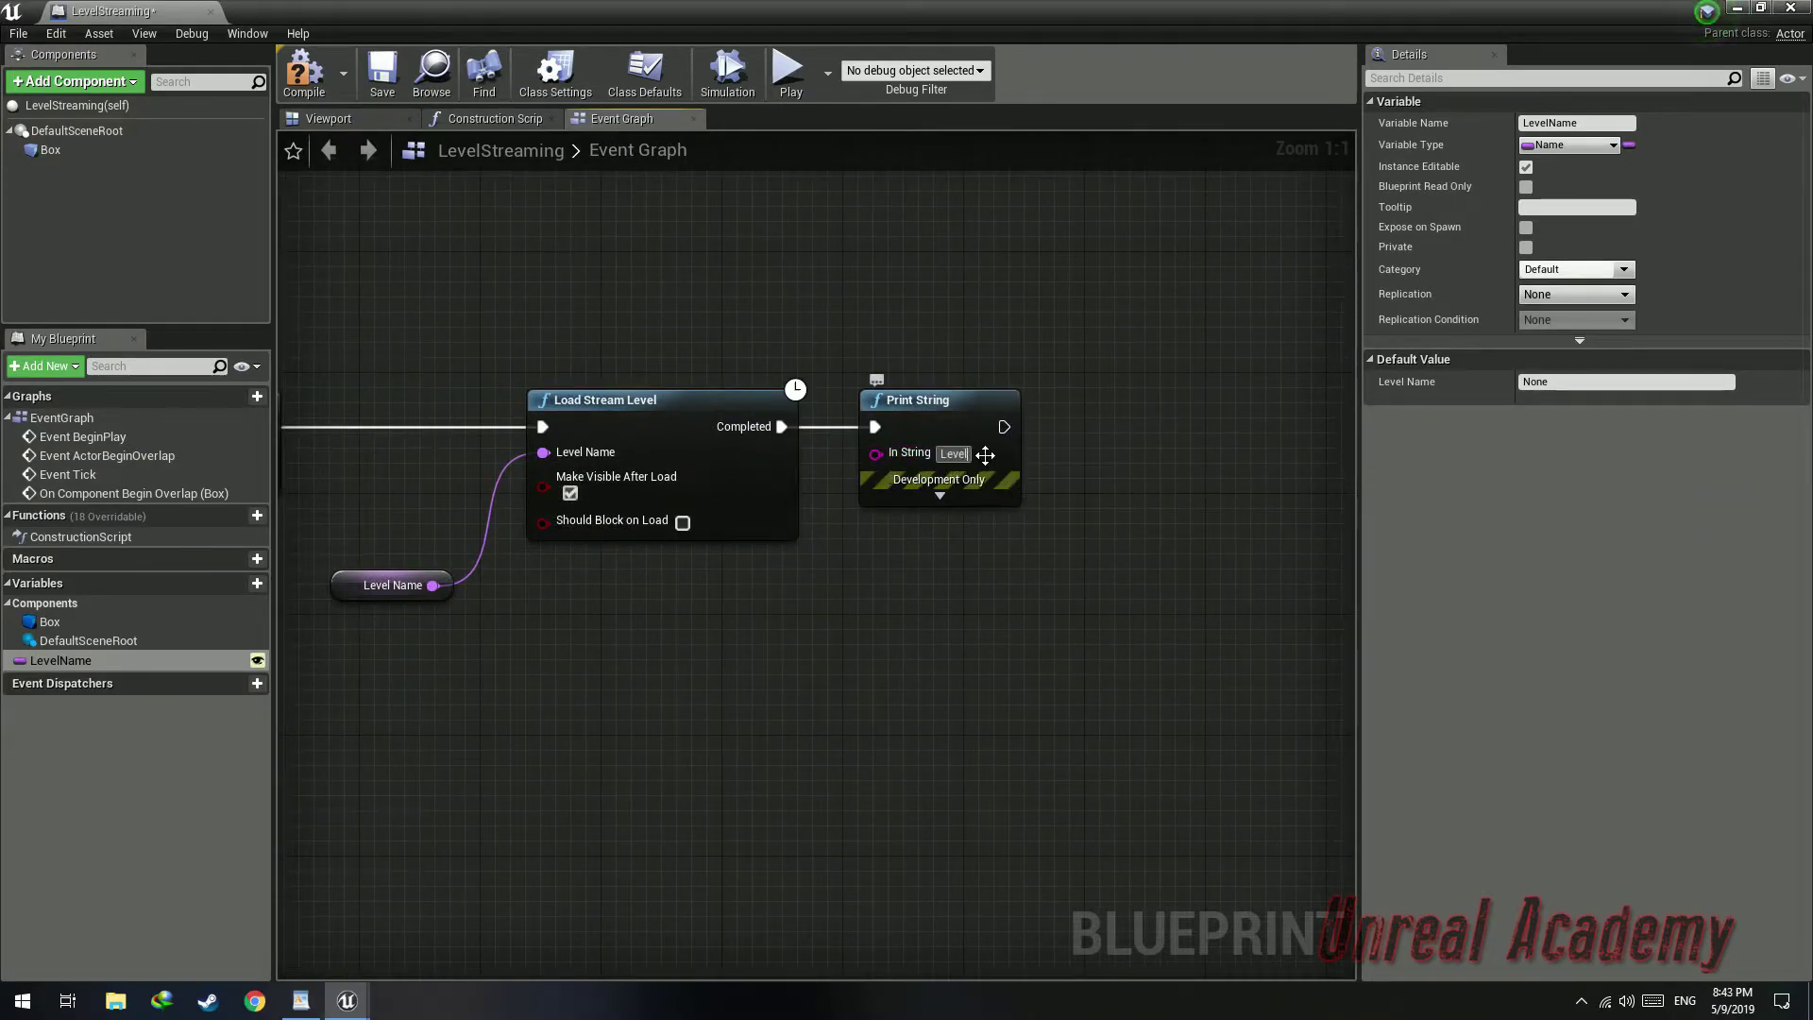
click(383, 71)
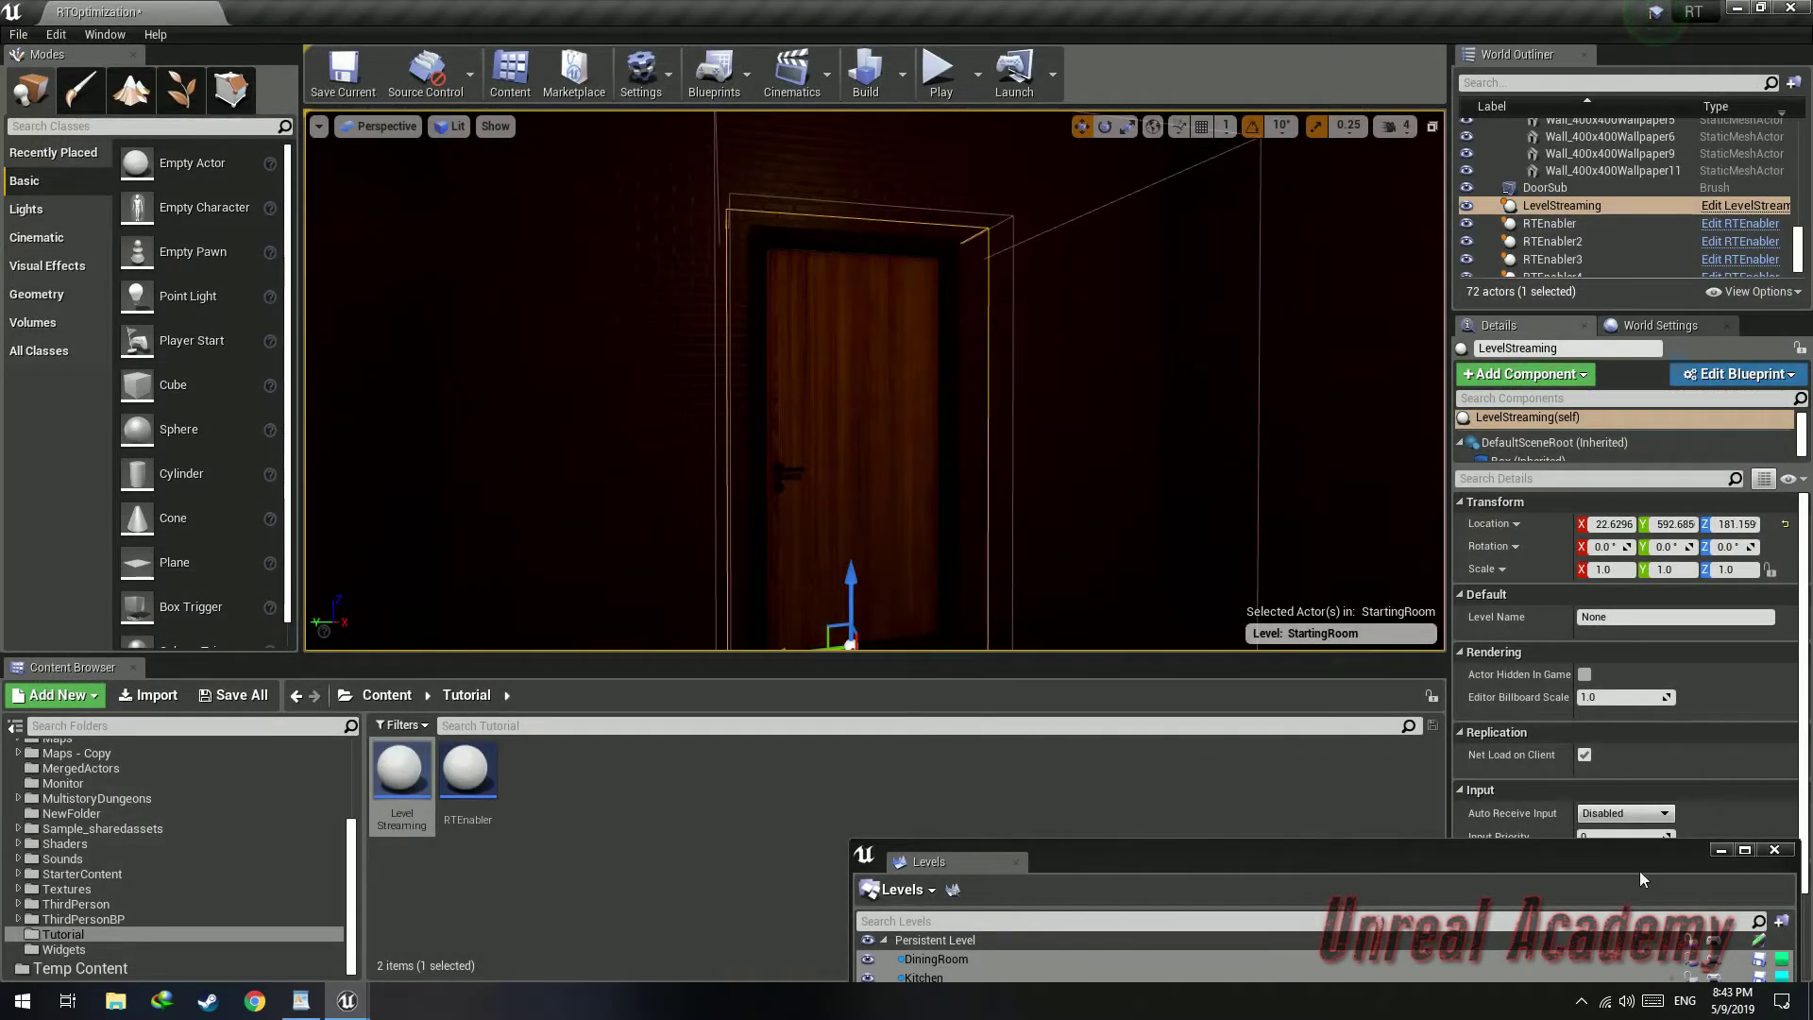
Move the LevelStreaming trigger actor from StartingRoom into the persistent level and shift it toward the doorway
drag(1639, 870, 1433, 525)
right_click(740, 620)
click(794, 672)
click(822, 535)
key(f)
right_drag(823, 534, 944, 546)
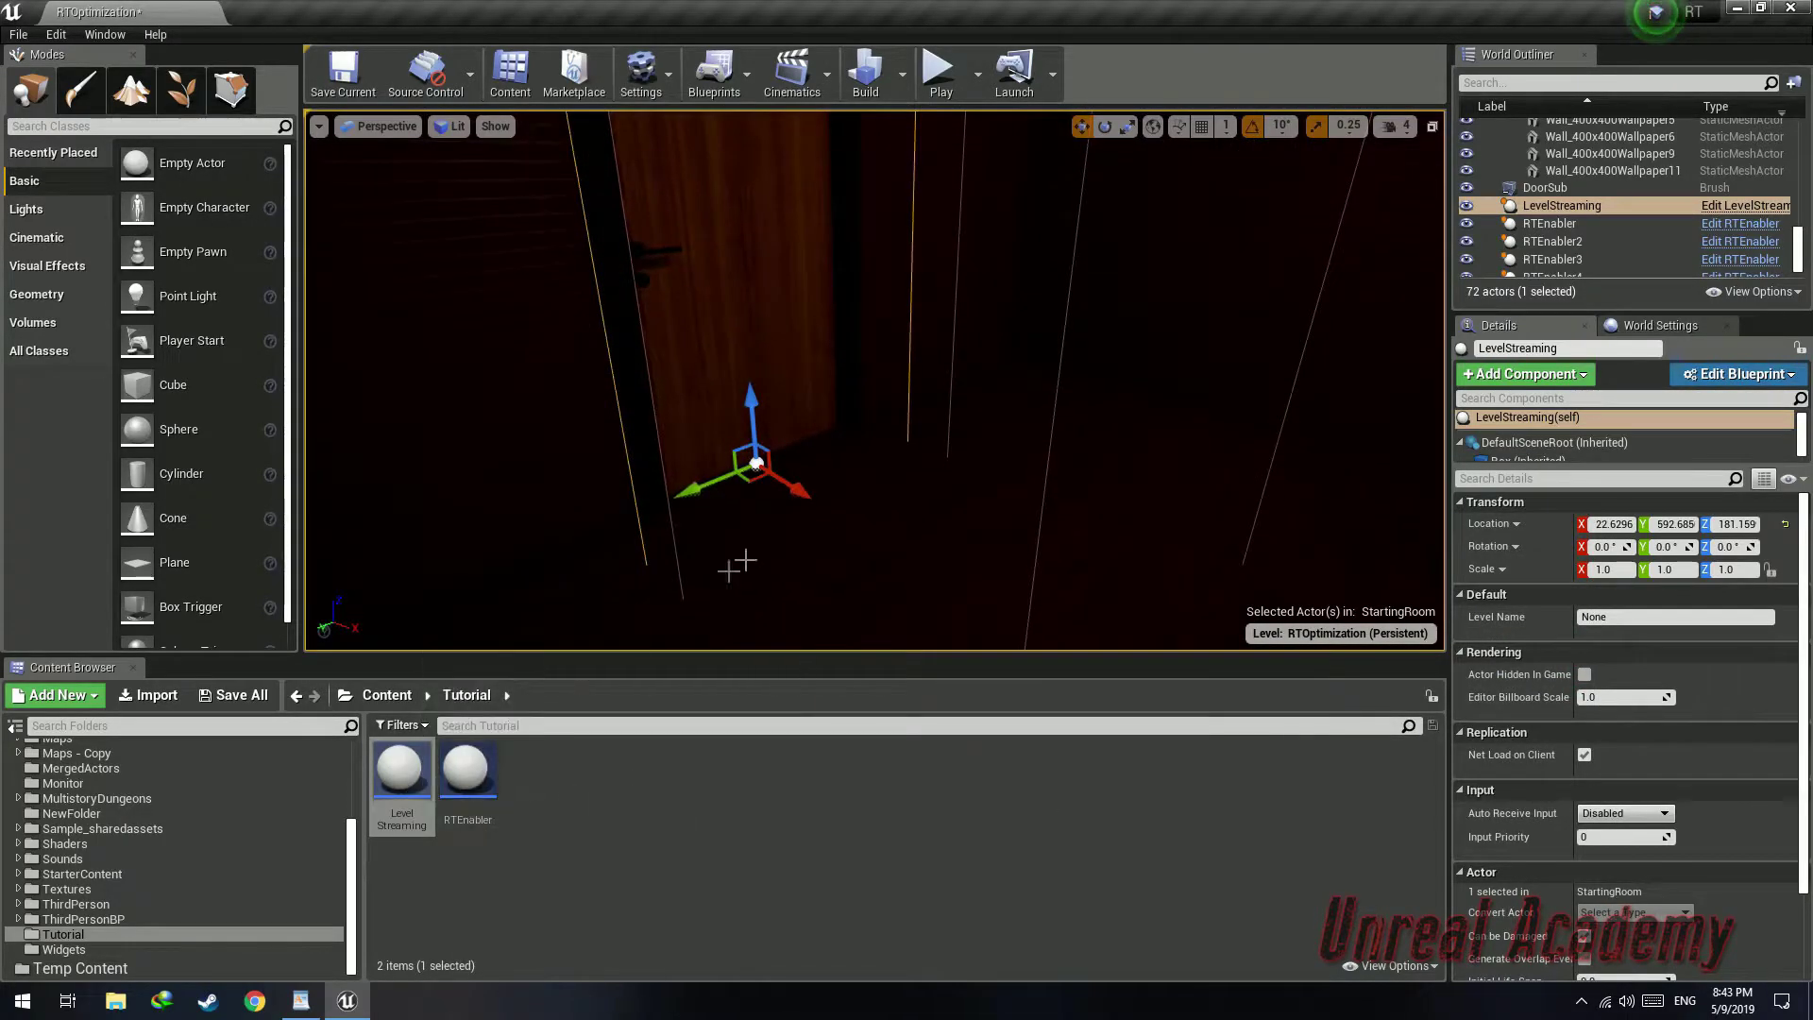
key(Delete)
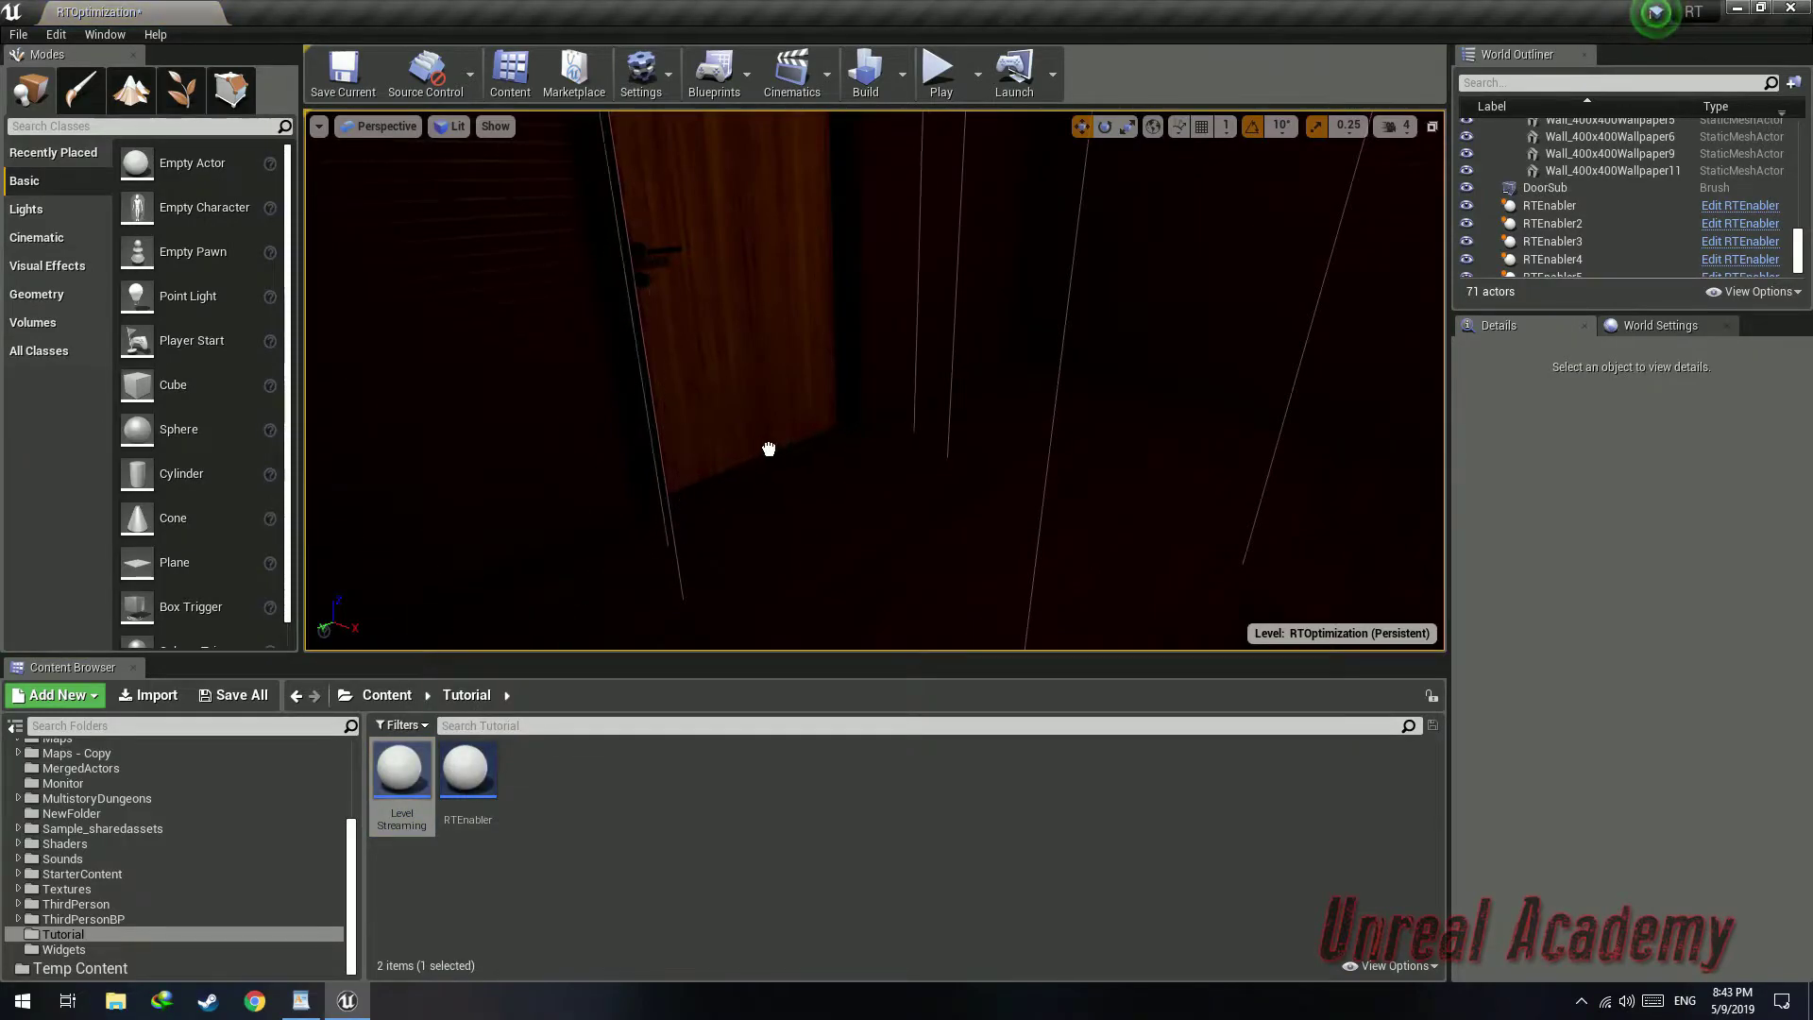
key(ctrl+z)
Position the LevelStreaming trigger in front of the kitchen door, set its Level Name to Kitchen, and save all
scroll(831, 486, up, 2)
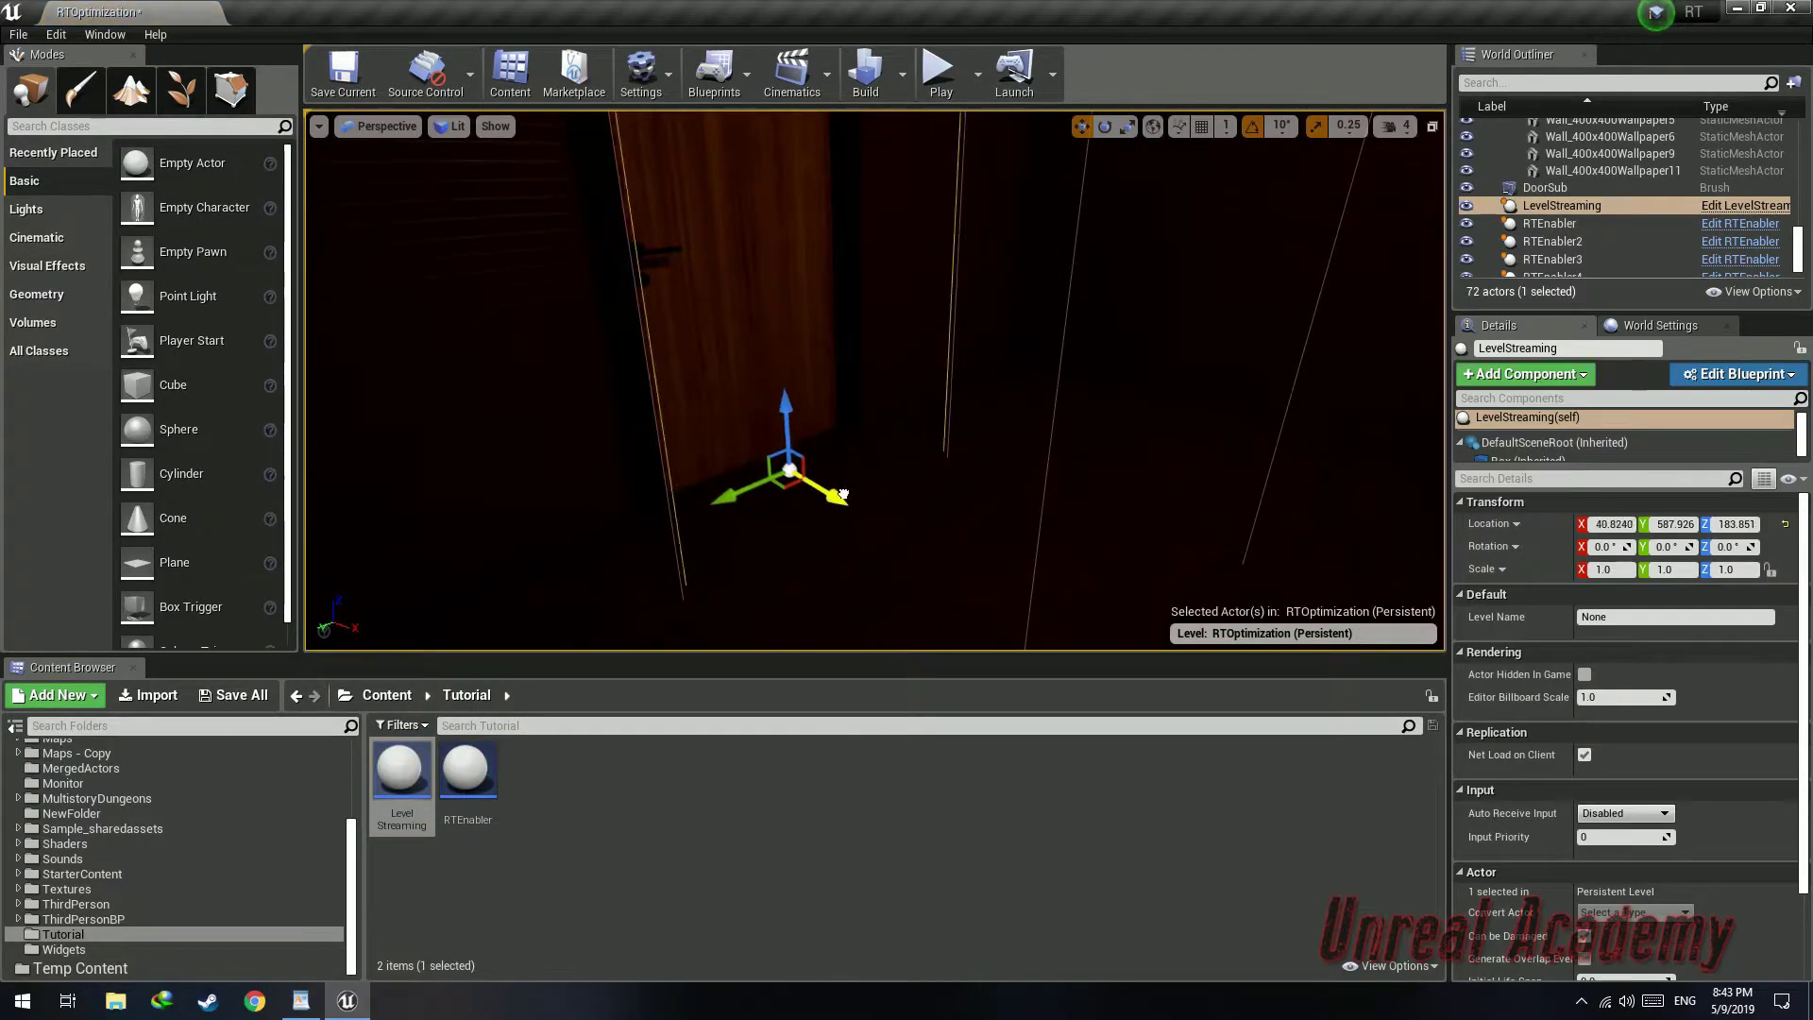
drag(859, 502, 854, 498)
right_drag(1060, 406, 992, 359)
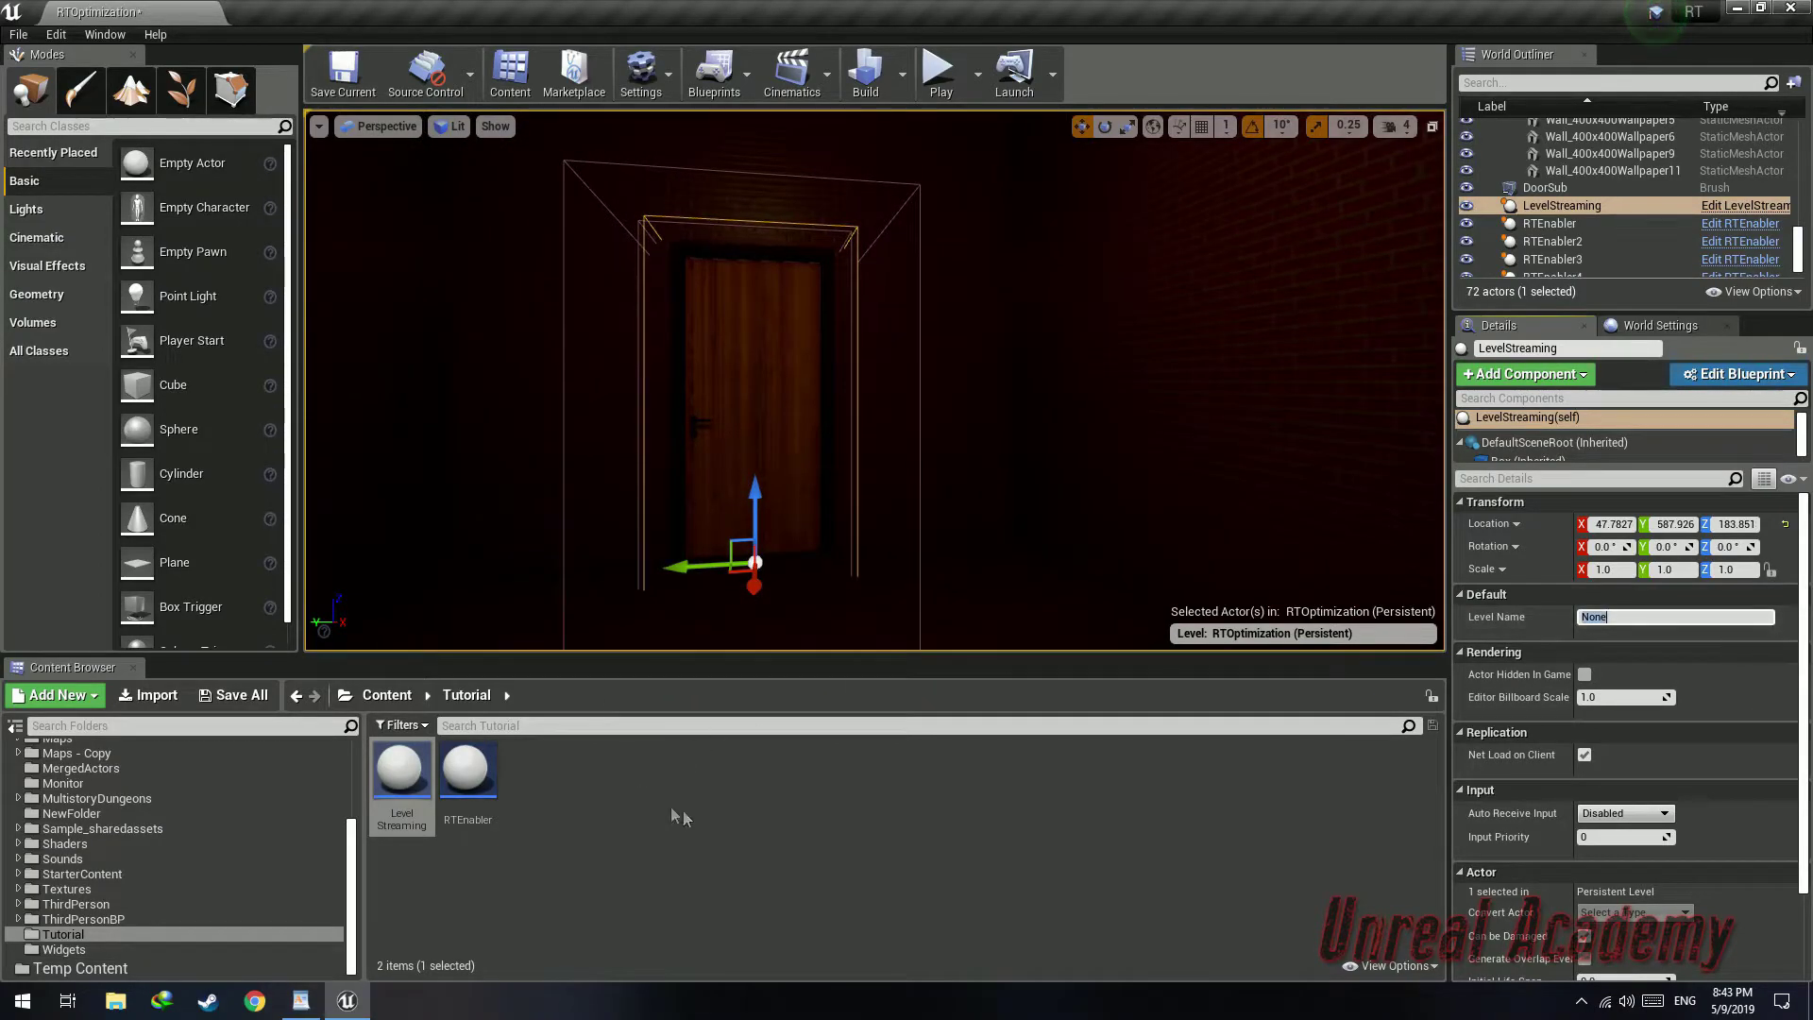
right_drag(605, 340, 578, 357)
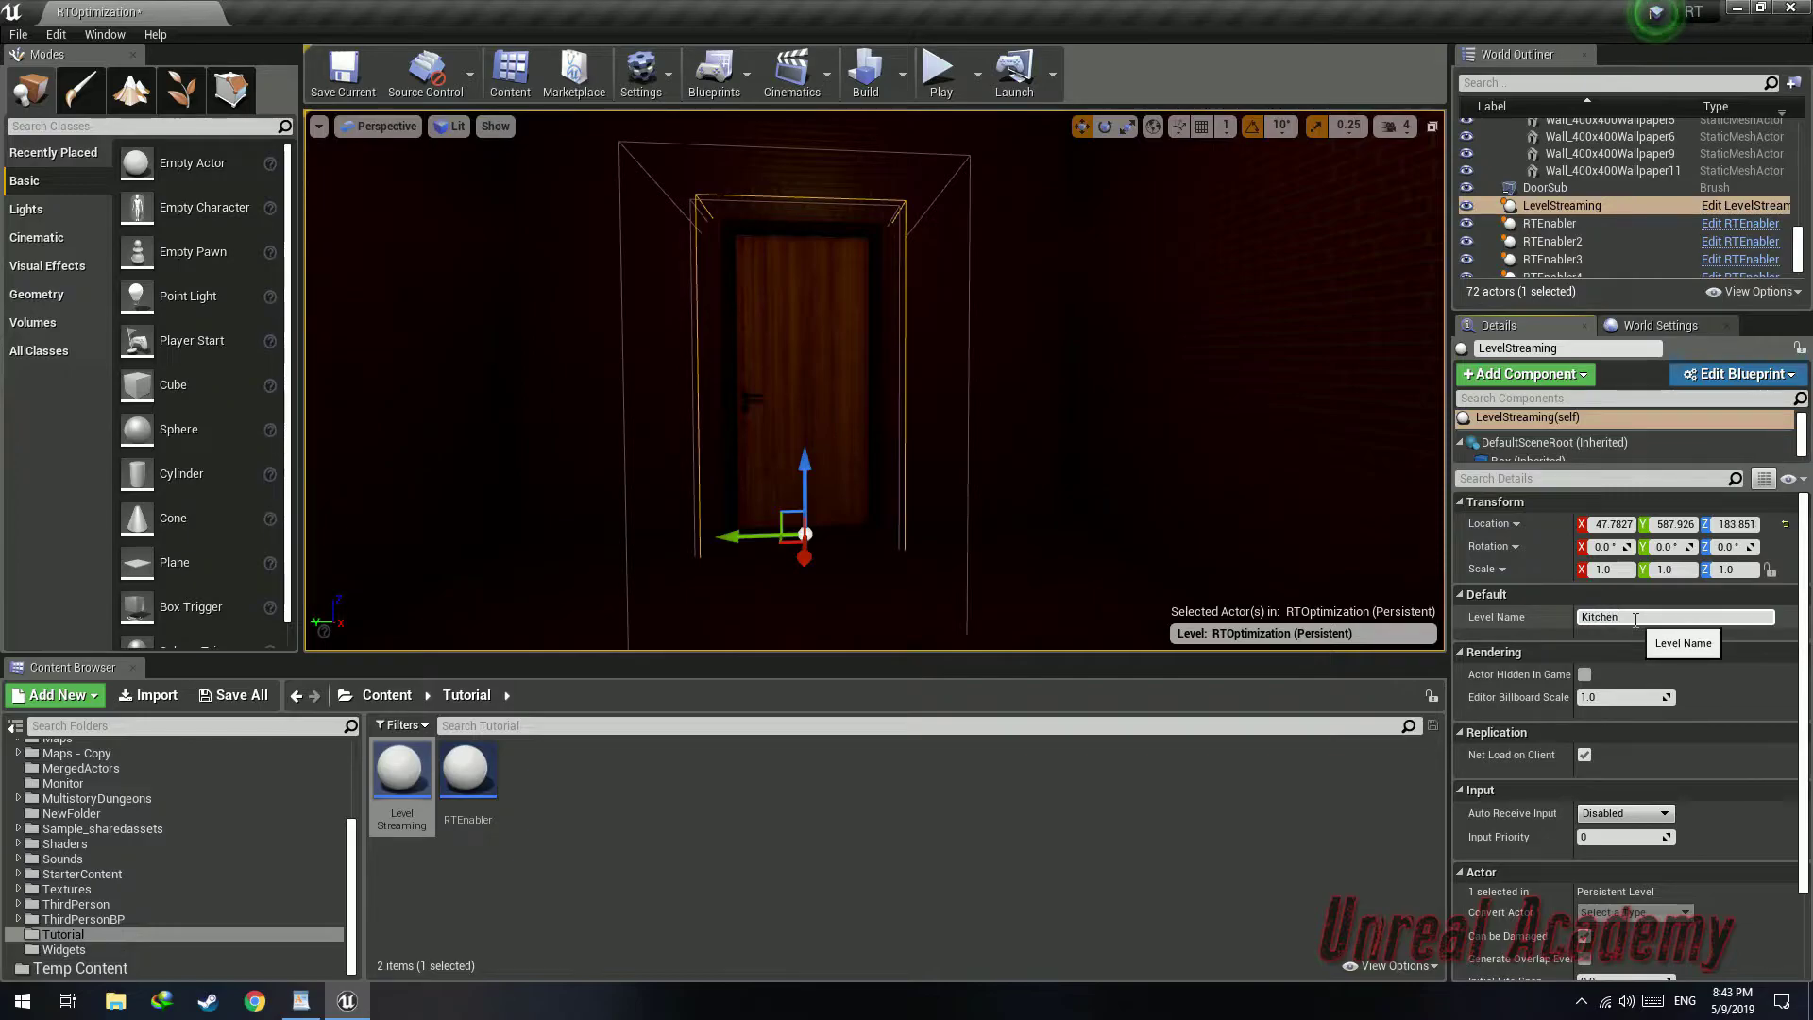
click(242, 697)
click(1061, 672)
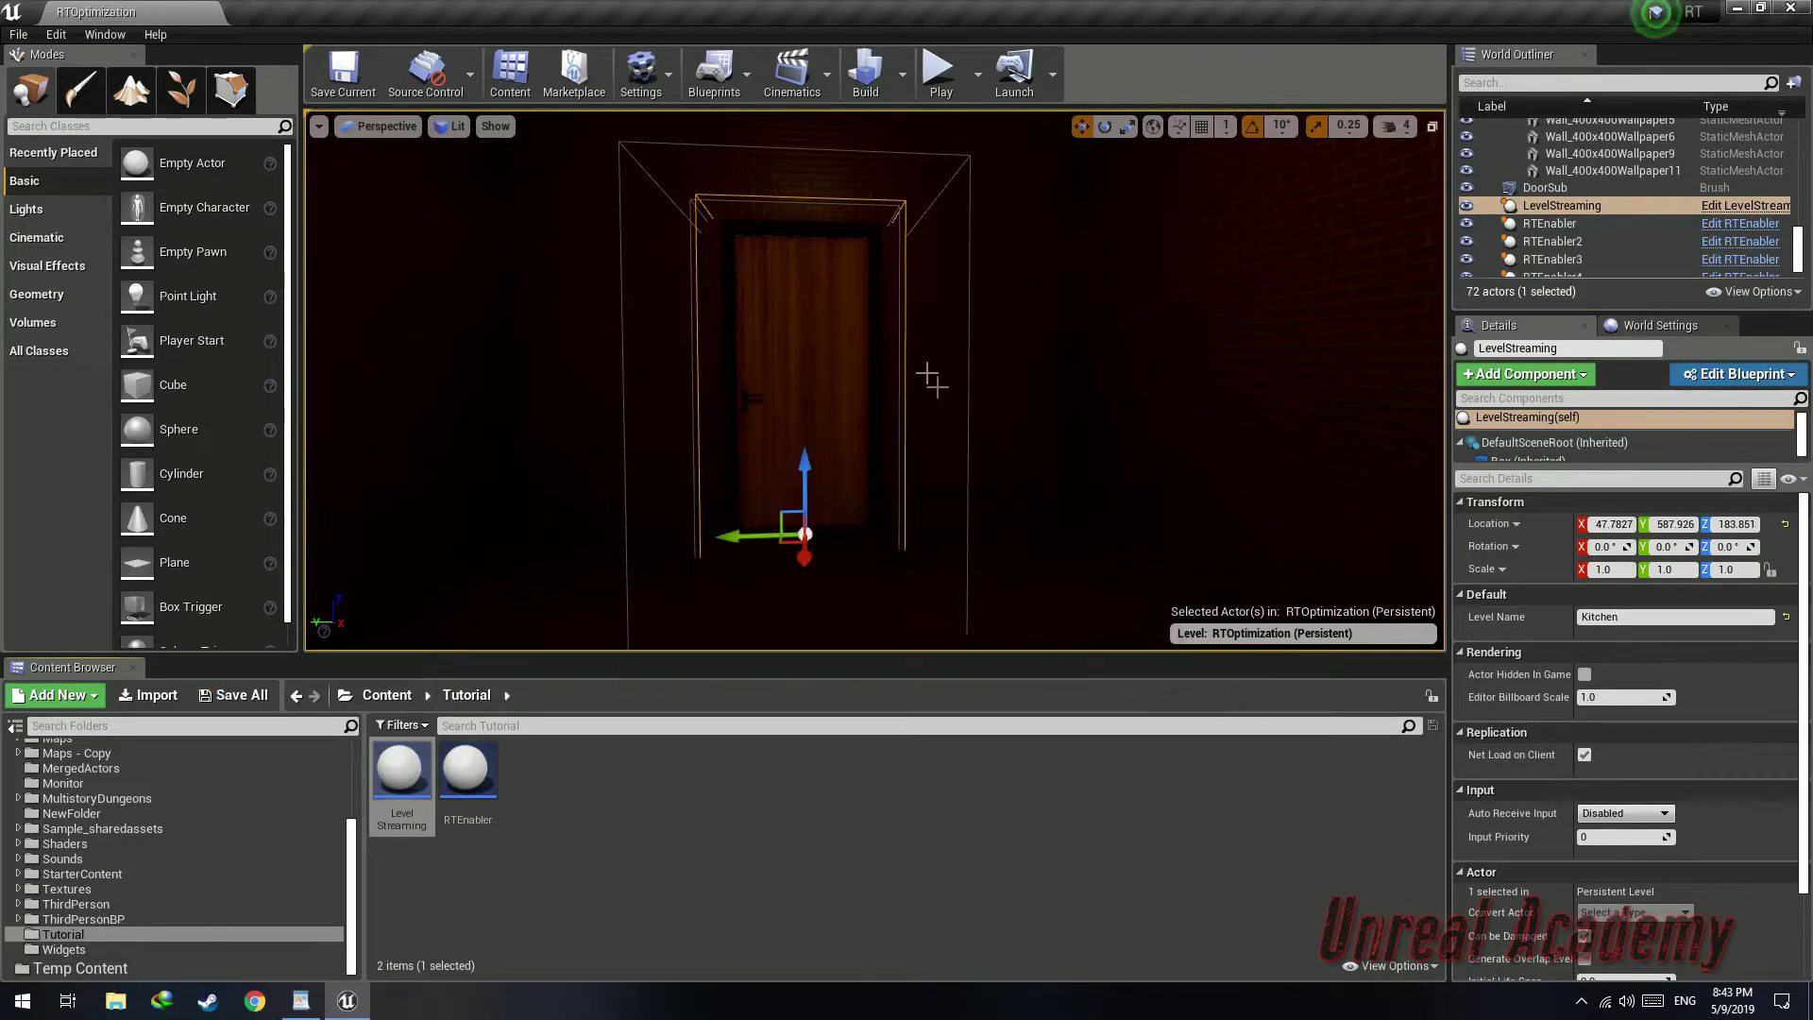
Play the level and walk through the doorway to test that the Kitchen level streams in
right_drag(944, 392, 906, 439)
key(w)
click(944, 90)
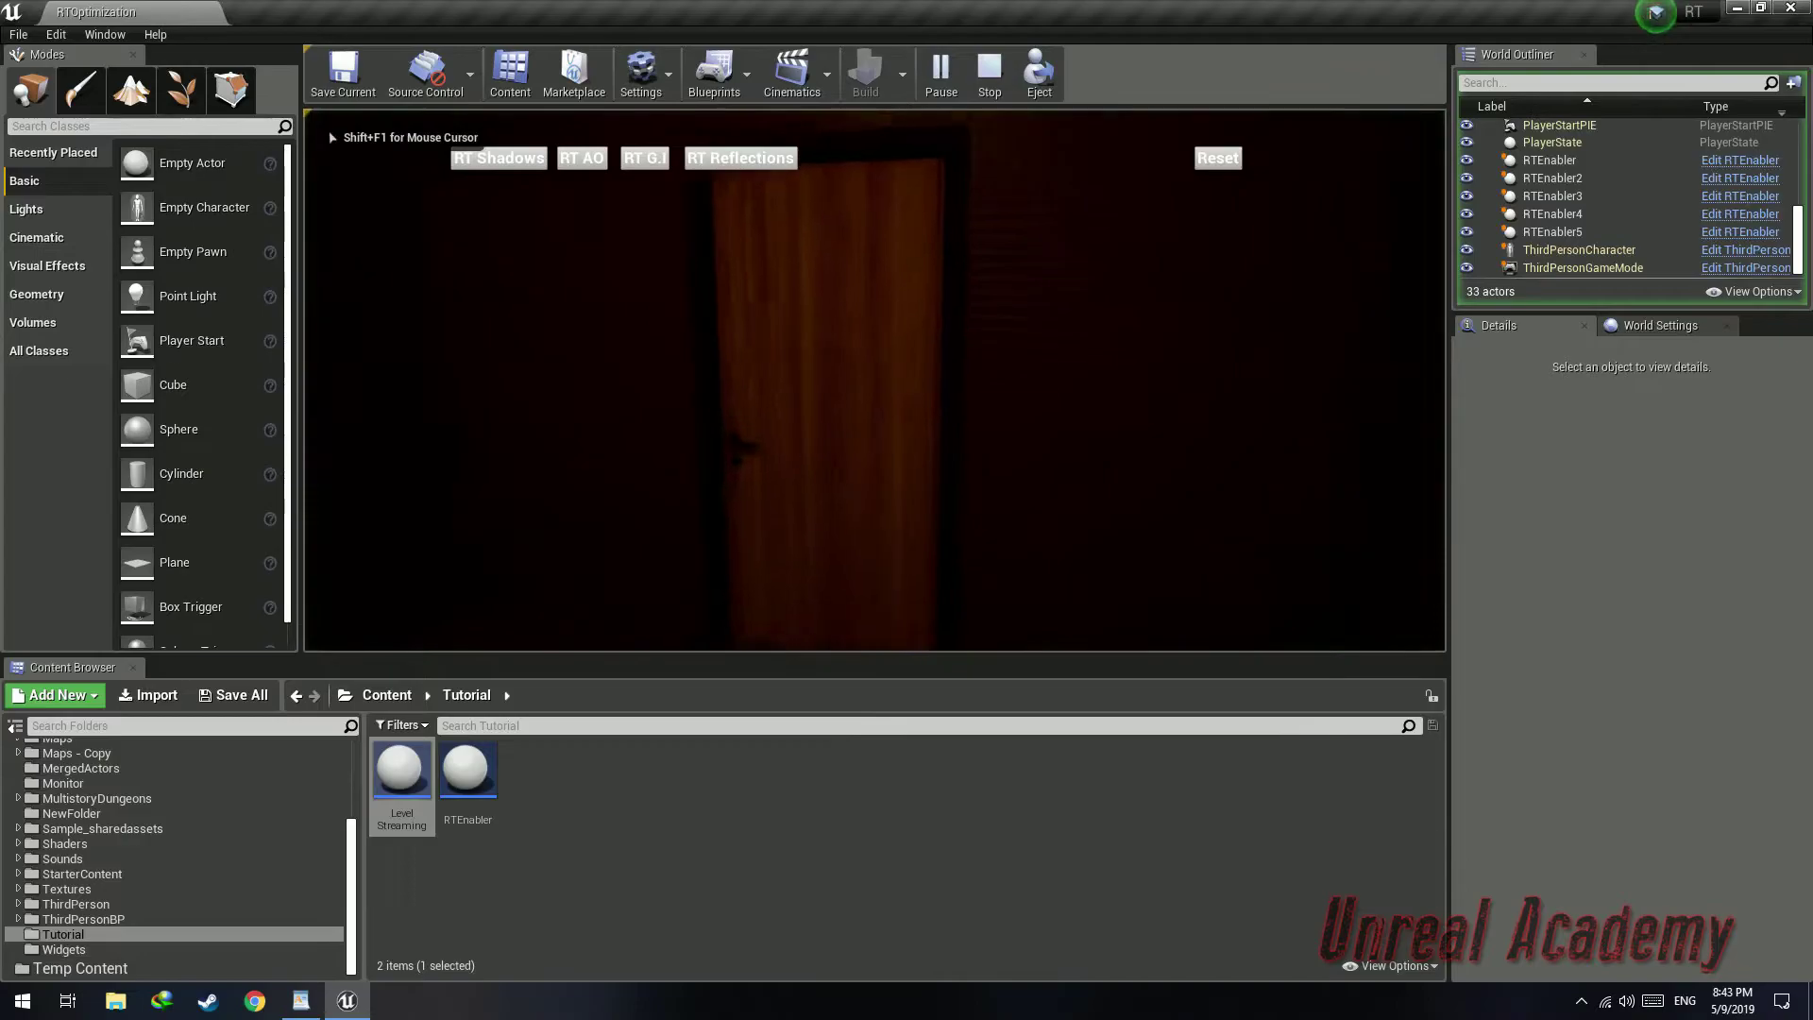
key(w)
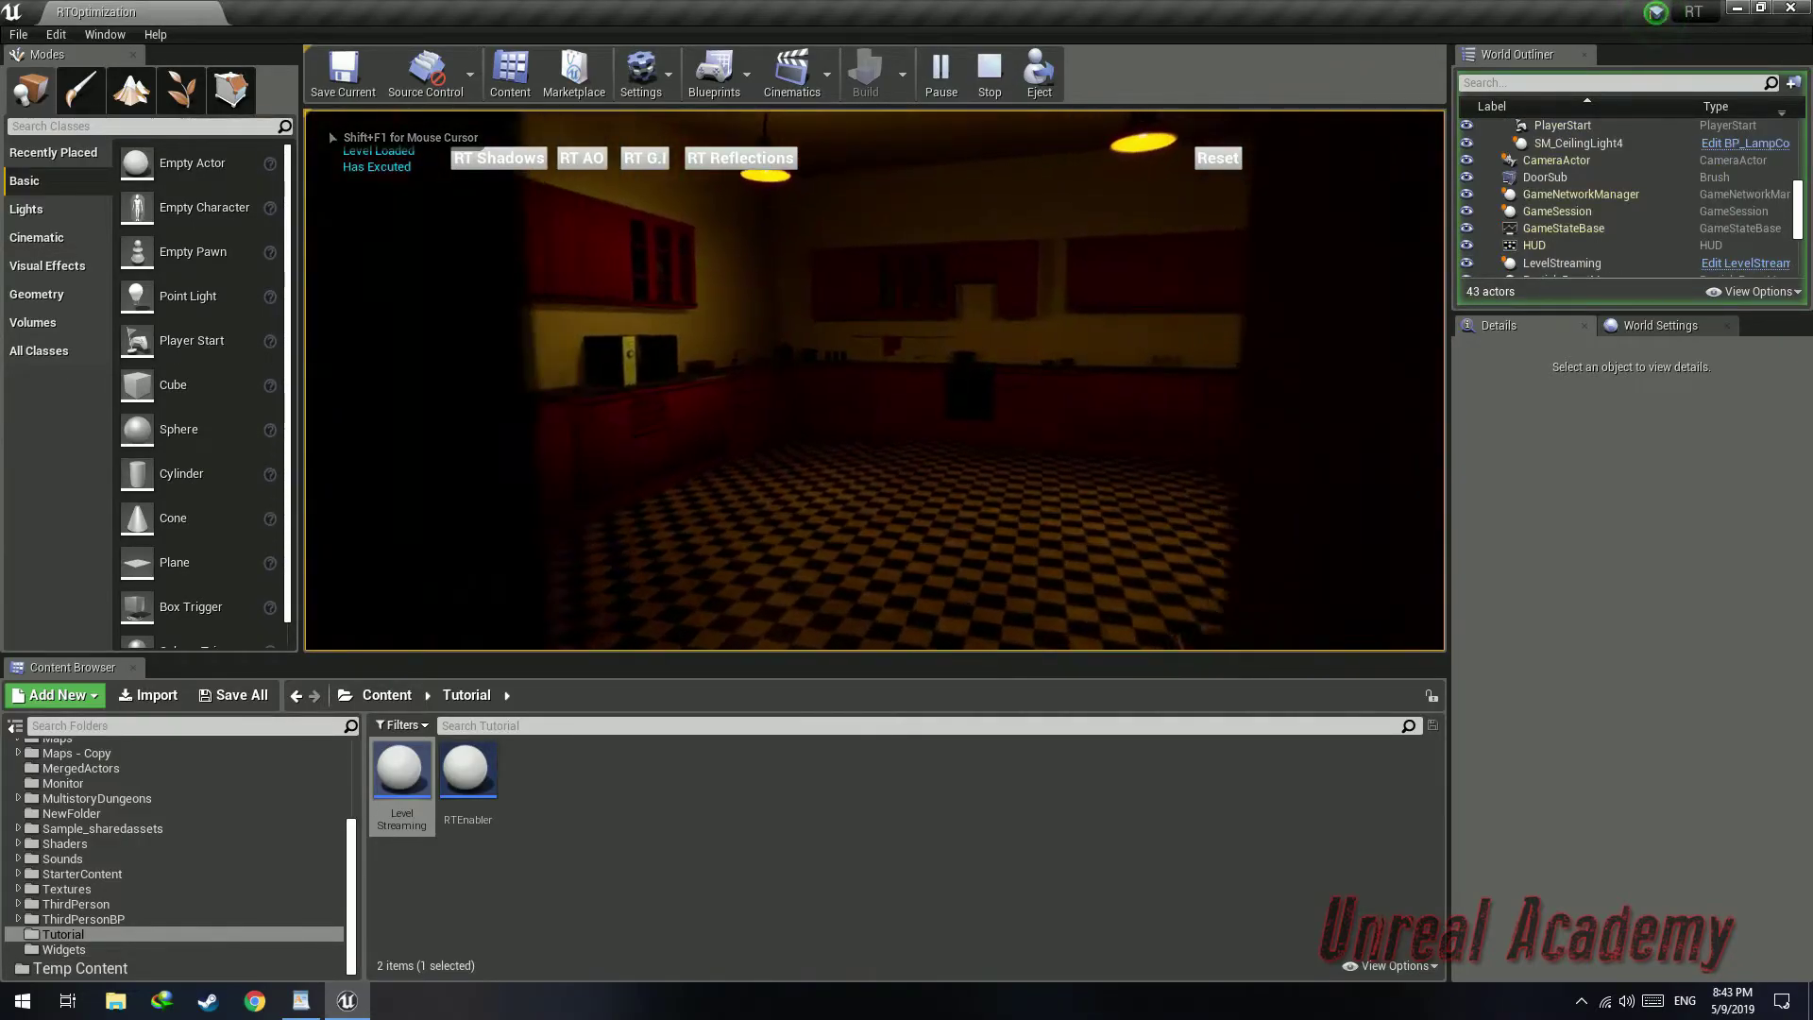
key(w)
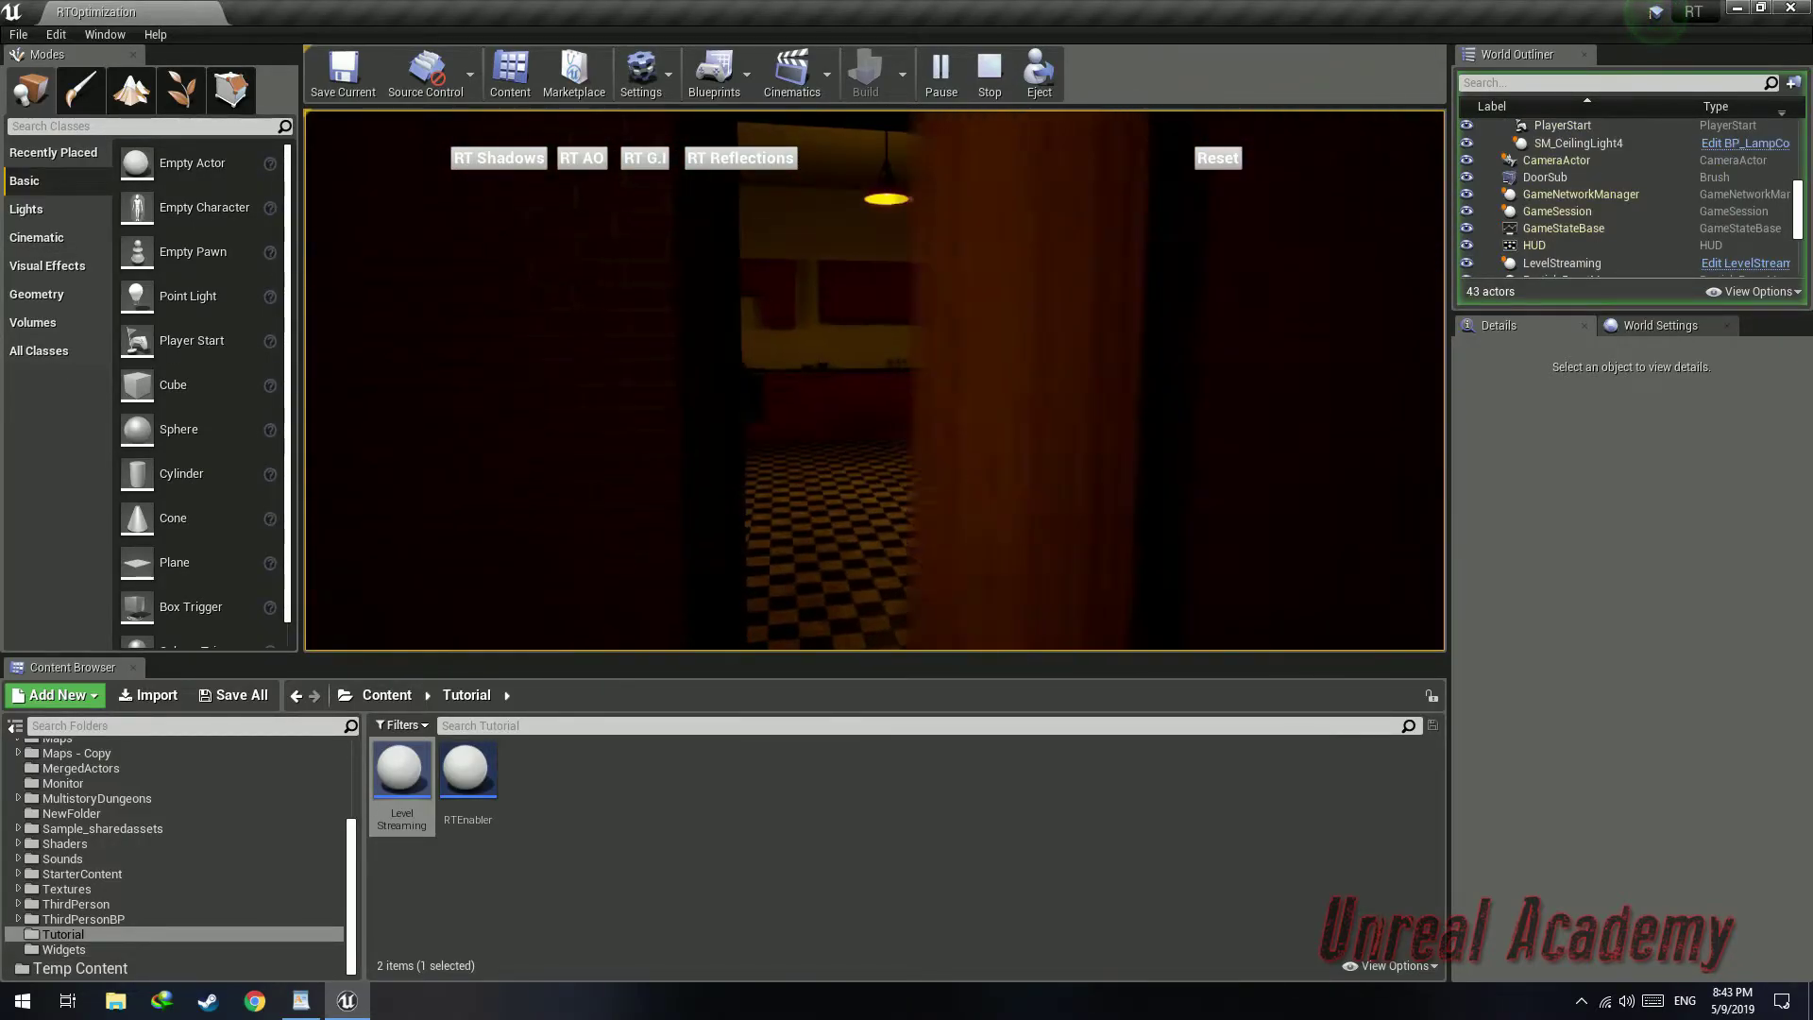
key(w)
key(w)
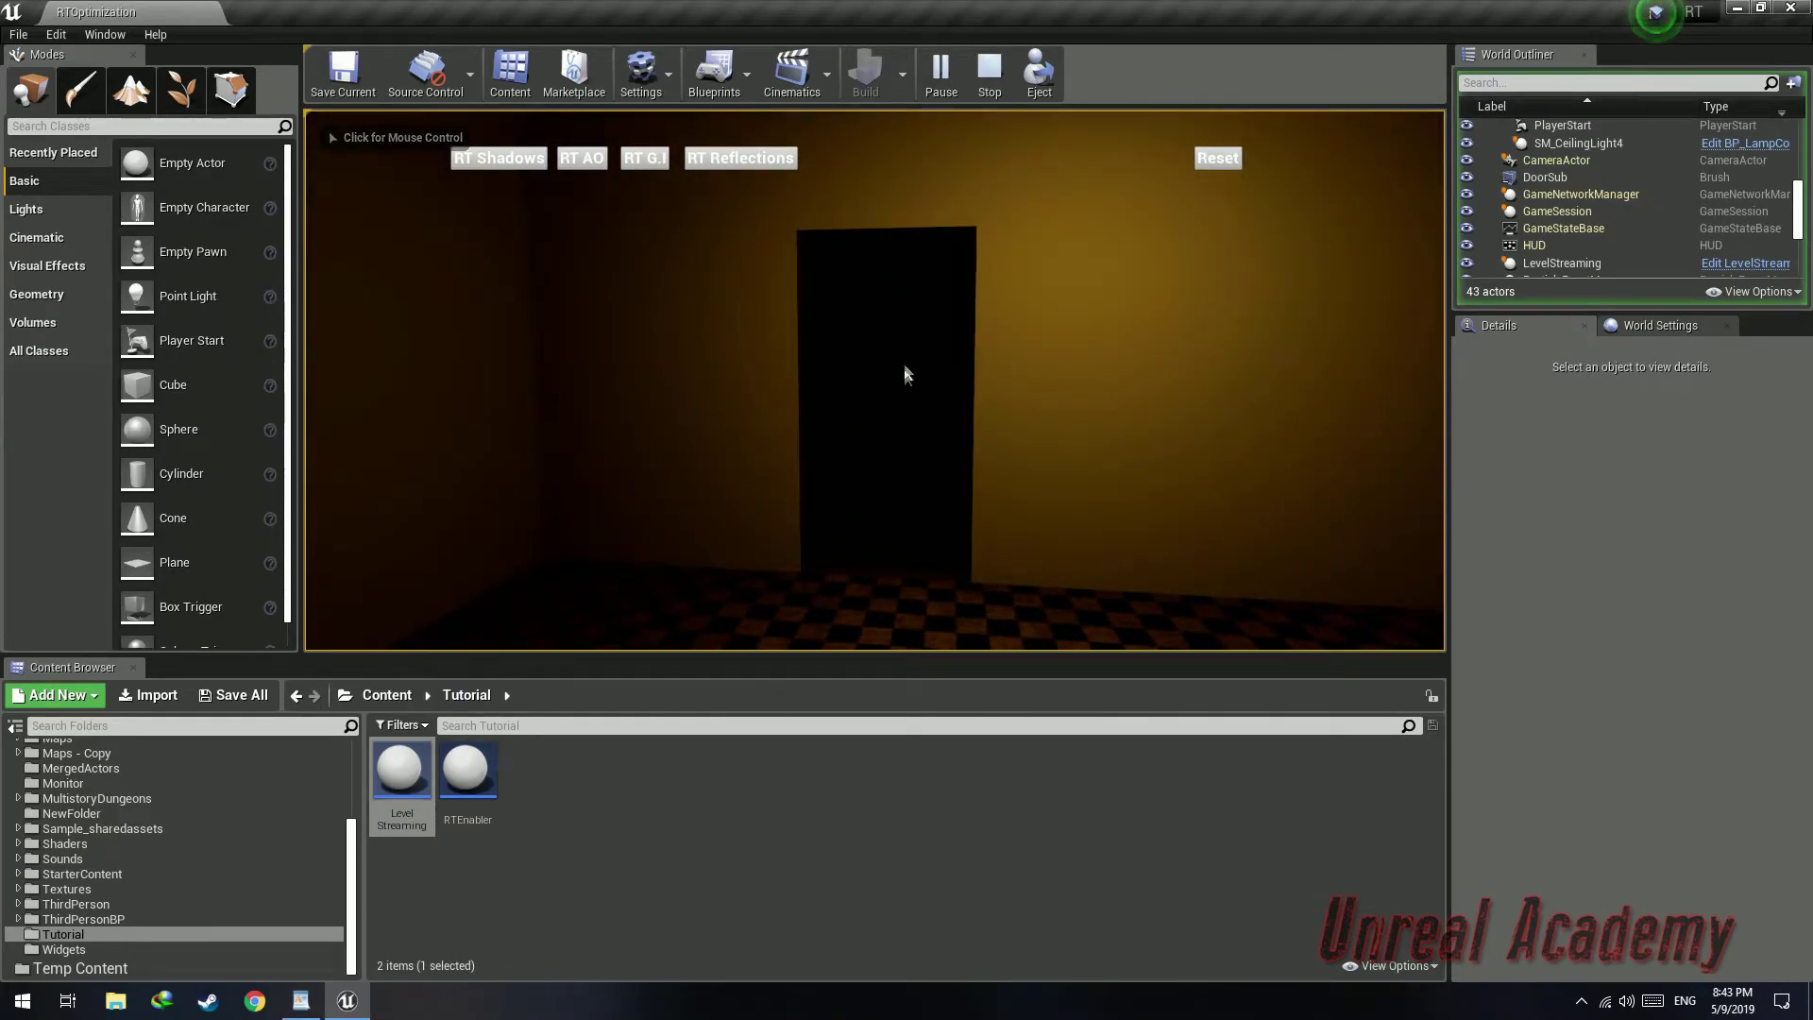
key(shift+F1)
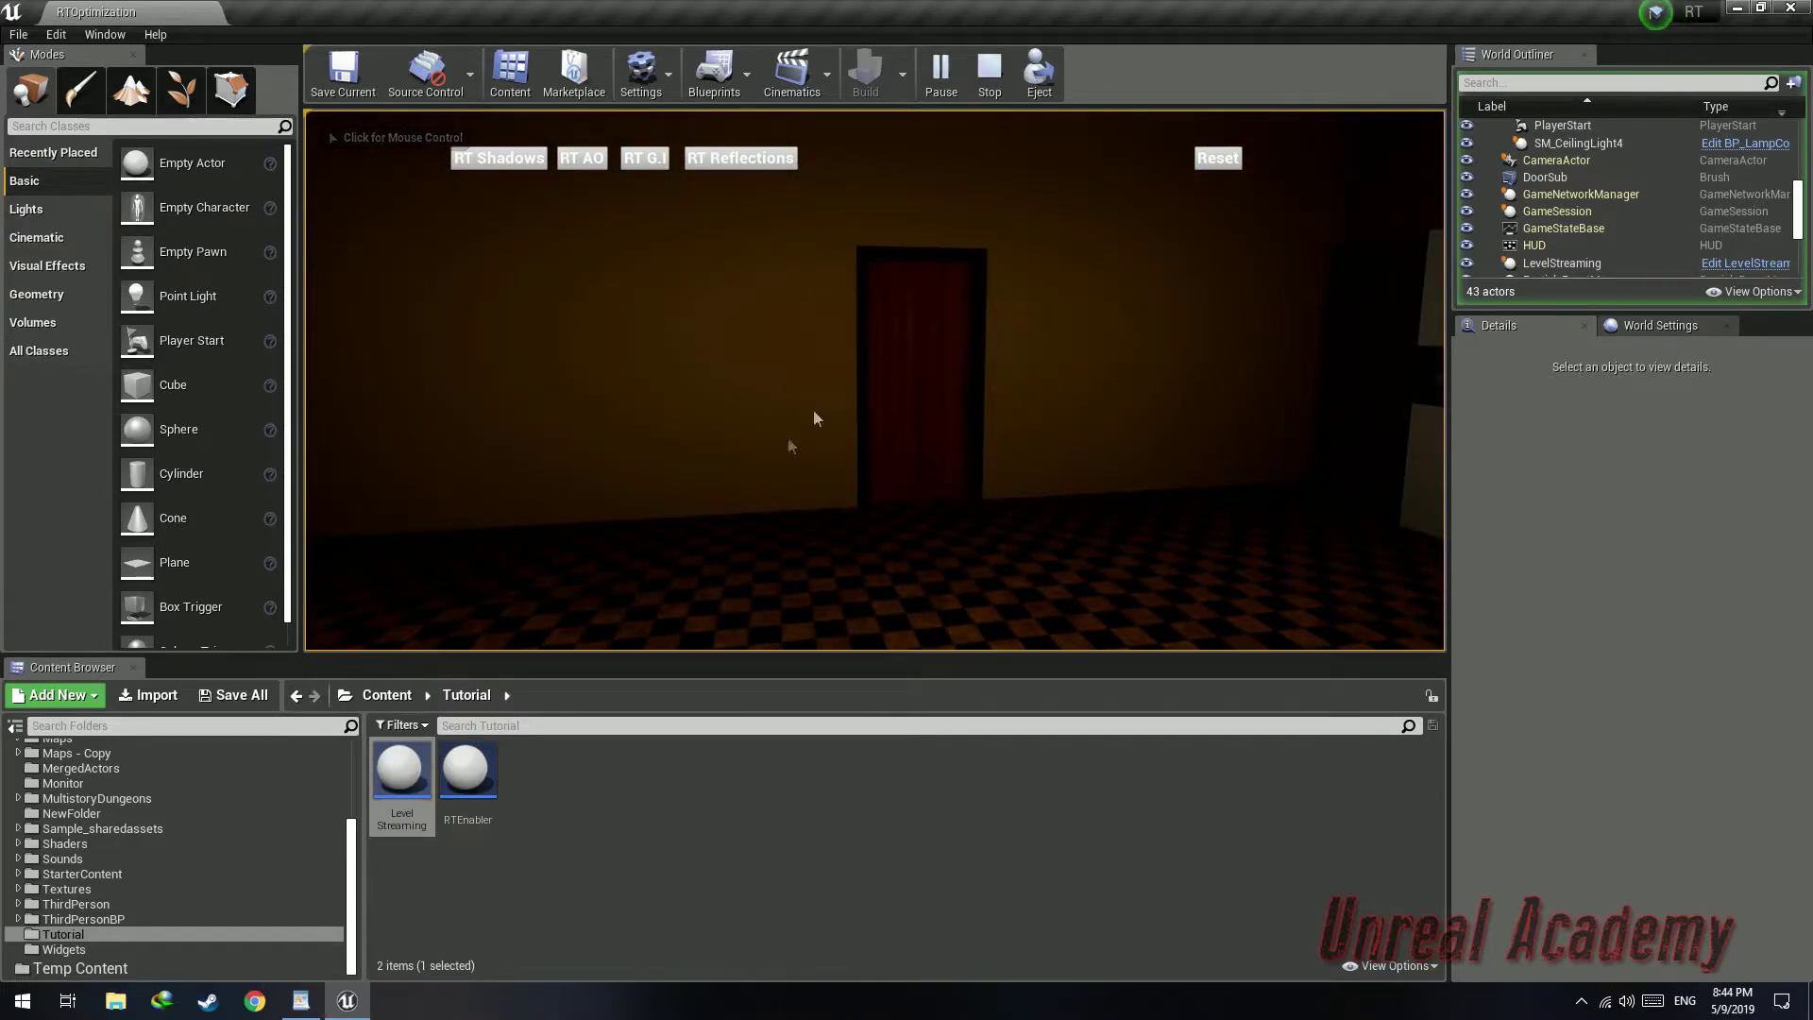
click(983, 89)
Select the dining room door BP_Door5 and move it to the current persistent level
click(733, 444)
right_click(1603, 178)
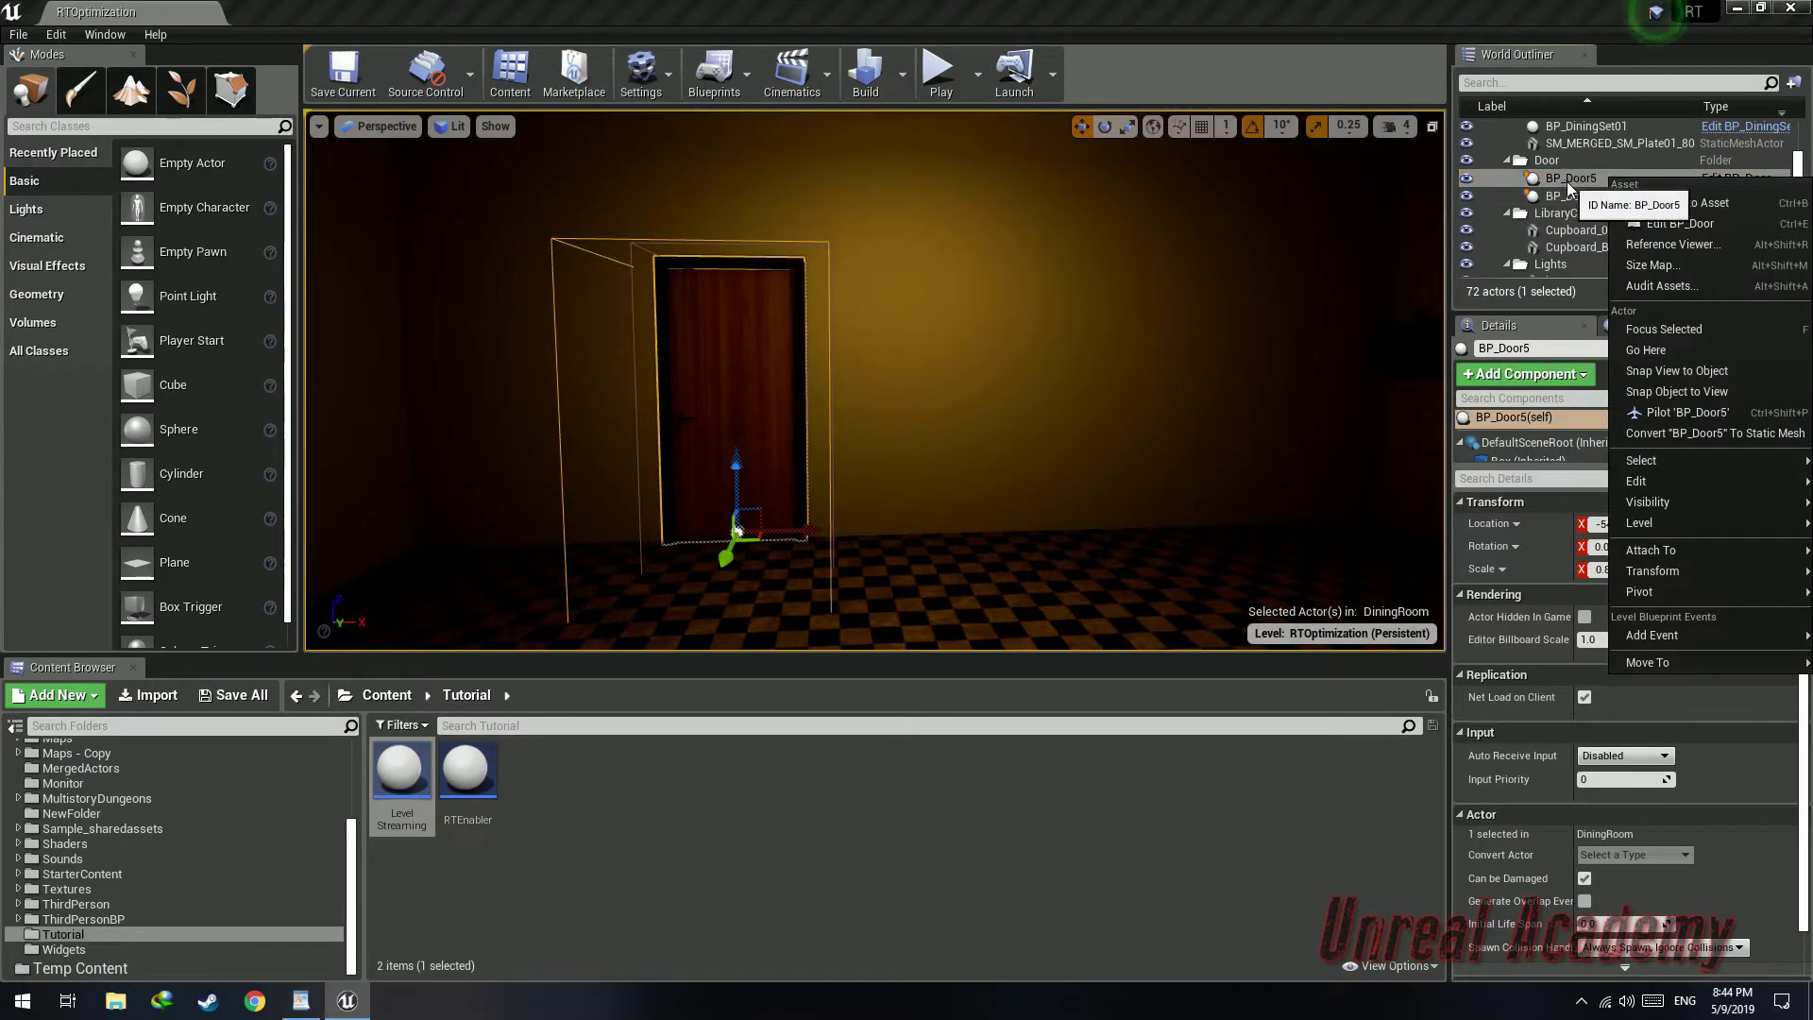
mouse_move(1680, 523)
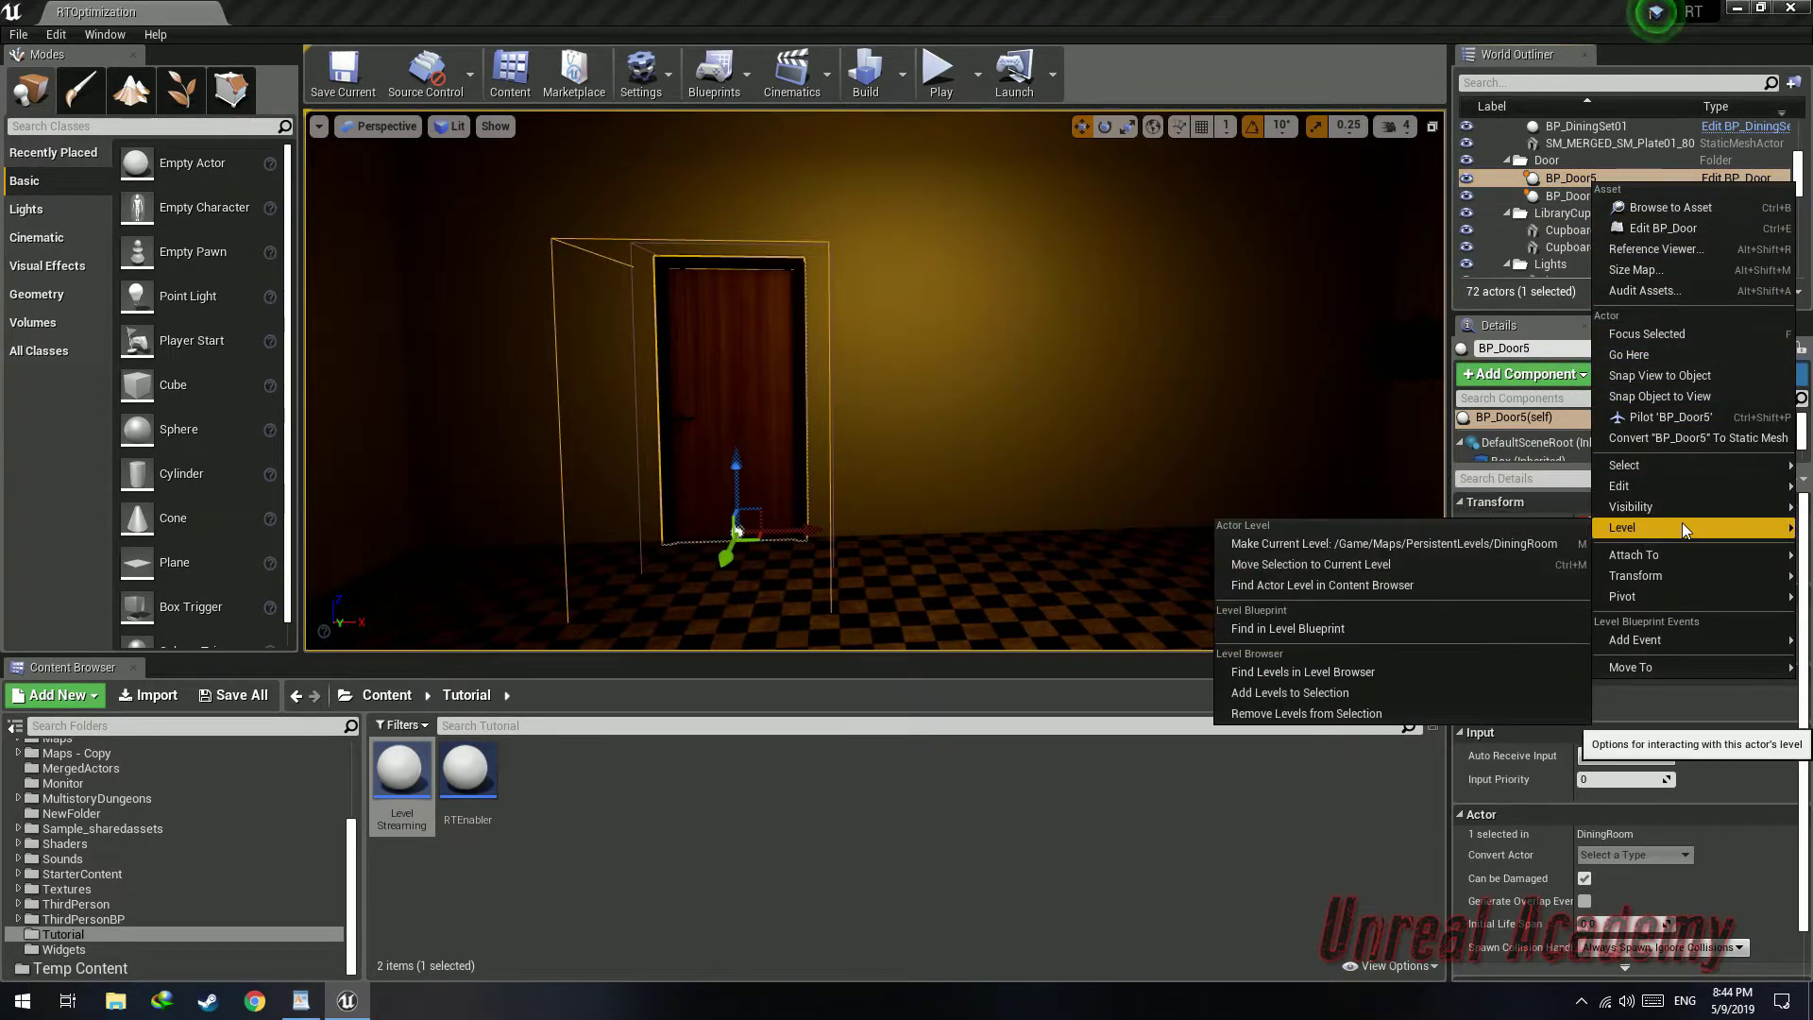
click(1344, 566)
Filter the outliner for Door, select the other door actors, and move them to the current level too
right_drag(717, 356, 1332, 234)
click(1585, 83)
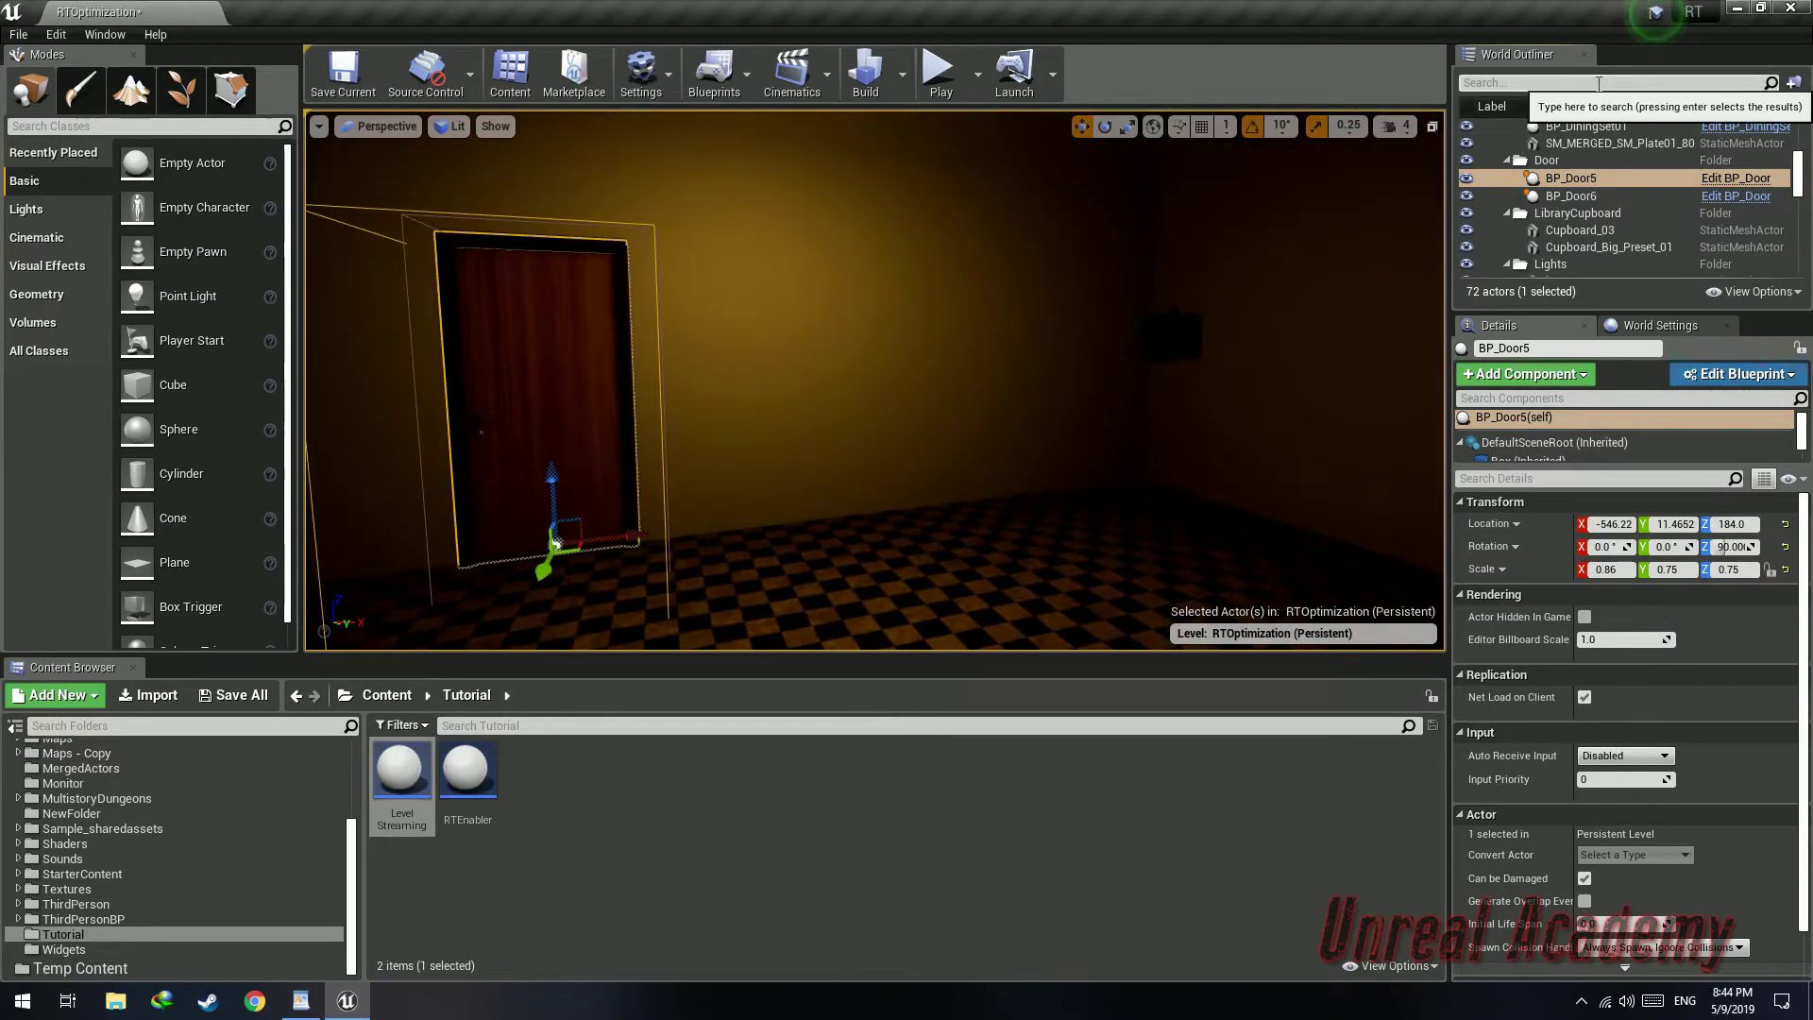
text(Door)
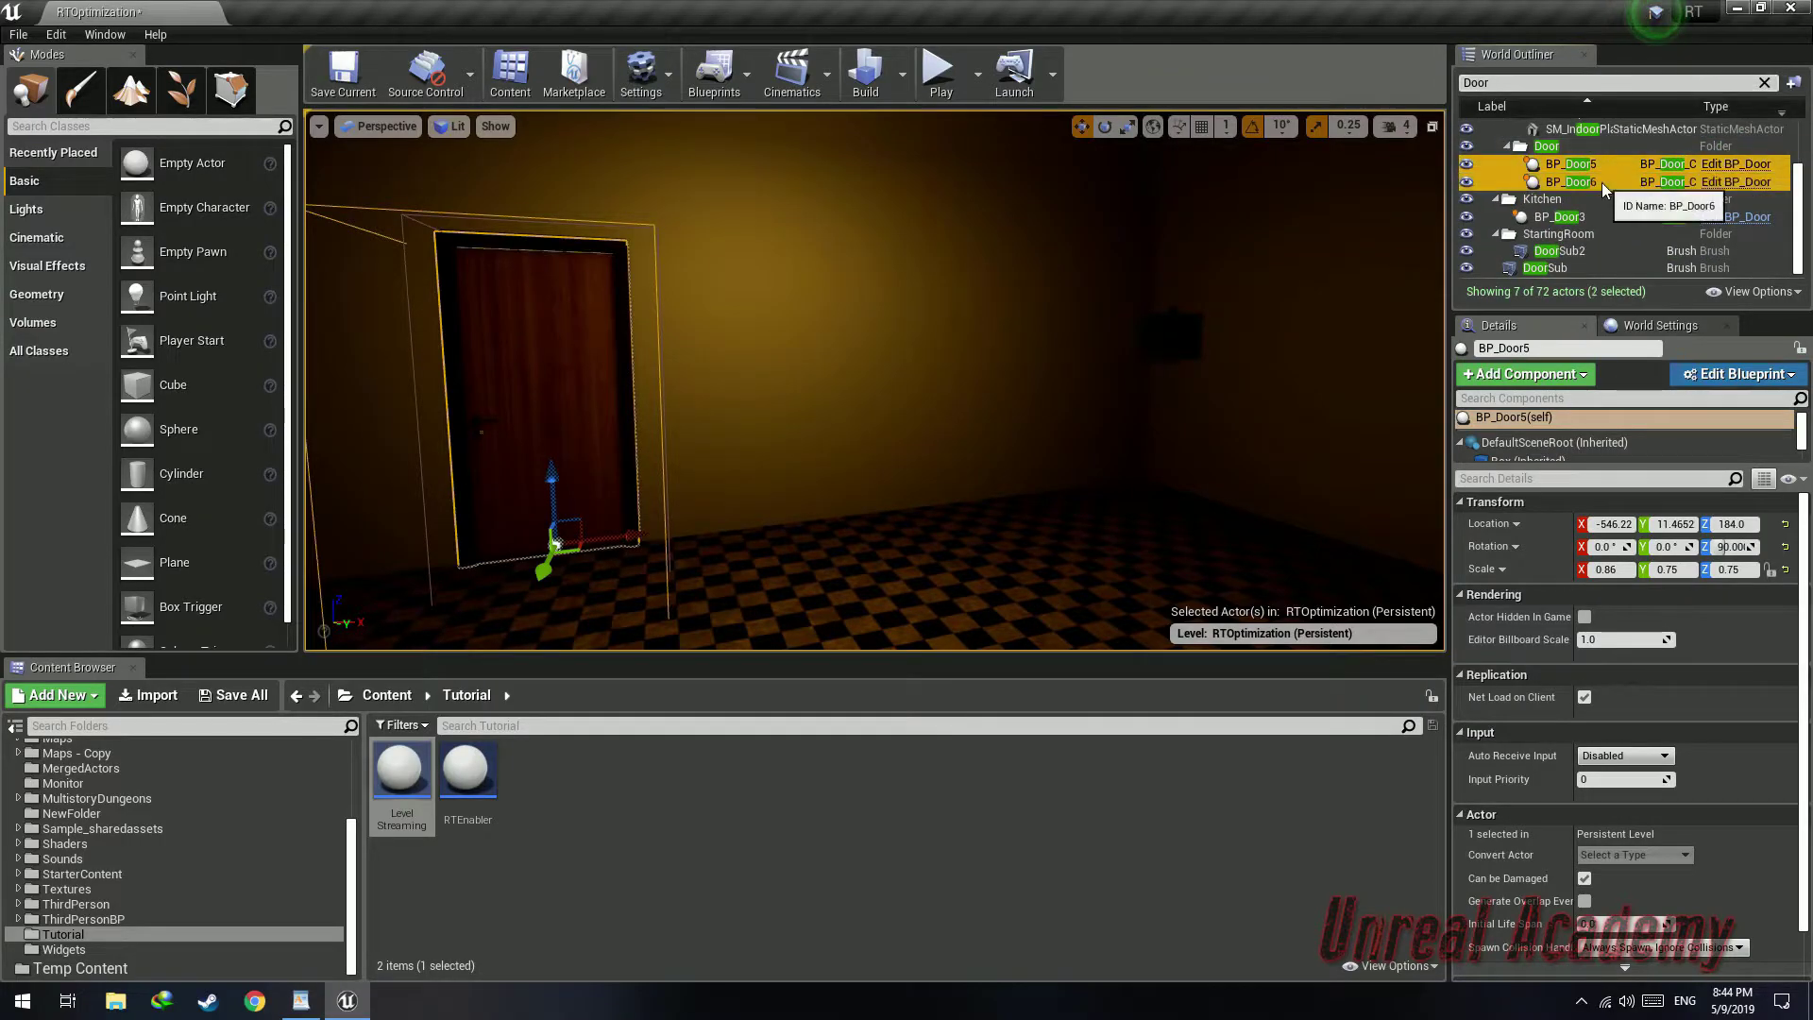
shift+click(1607, 216)
scroll(1616, 208, up, 2)
scroll(1634, 180, down, 2)
right_click(1593, 167)
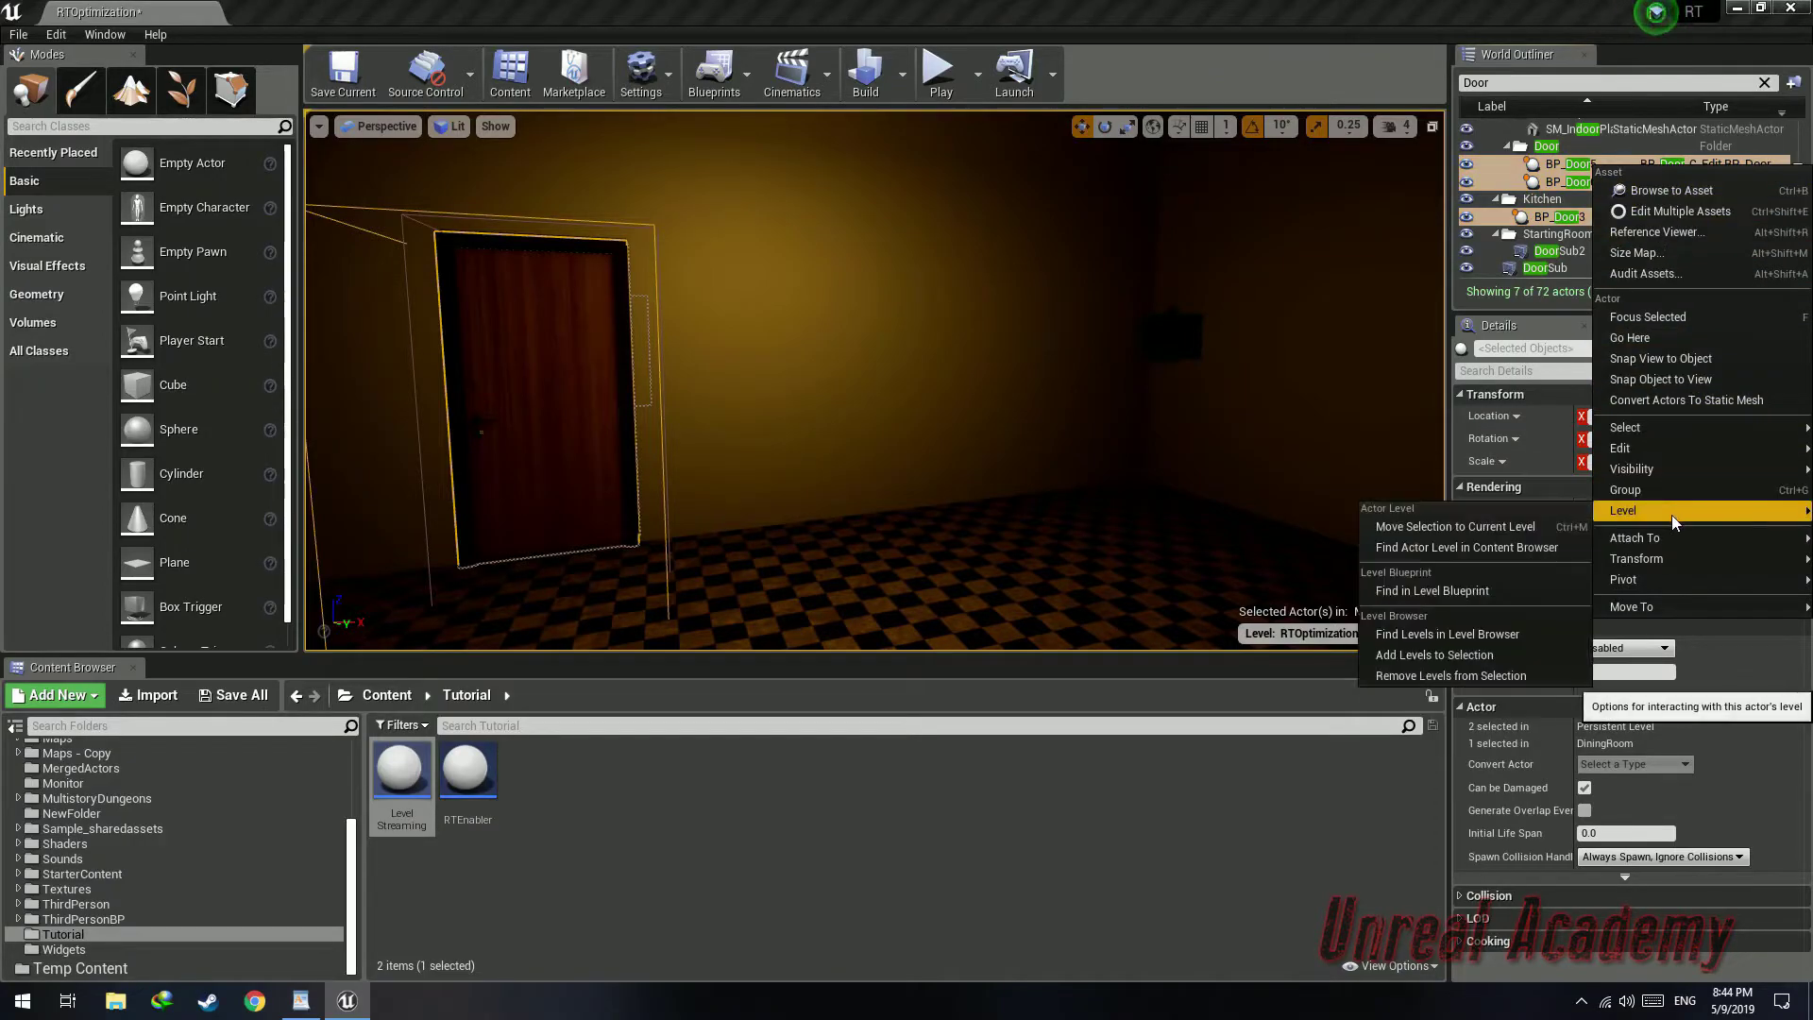
click(1518, 527)
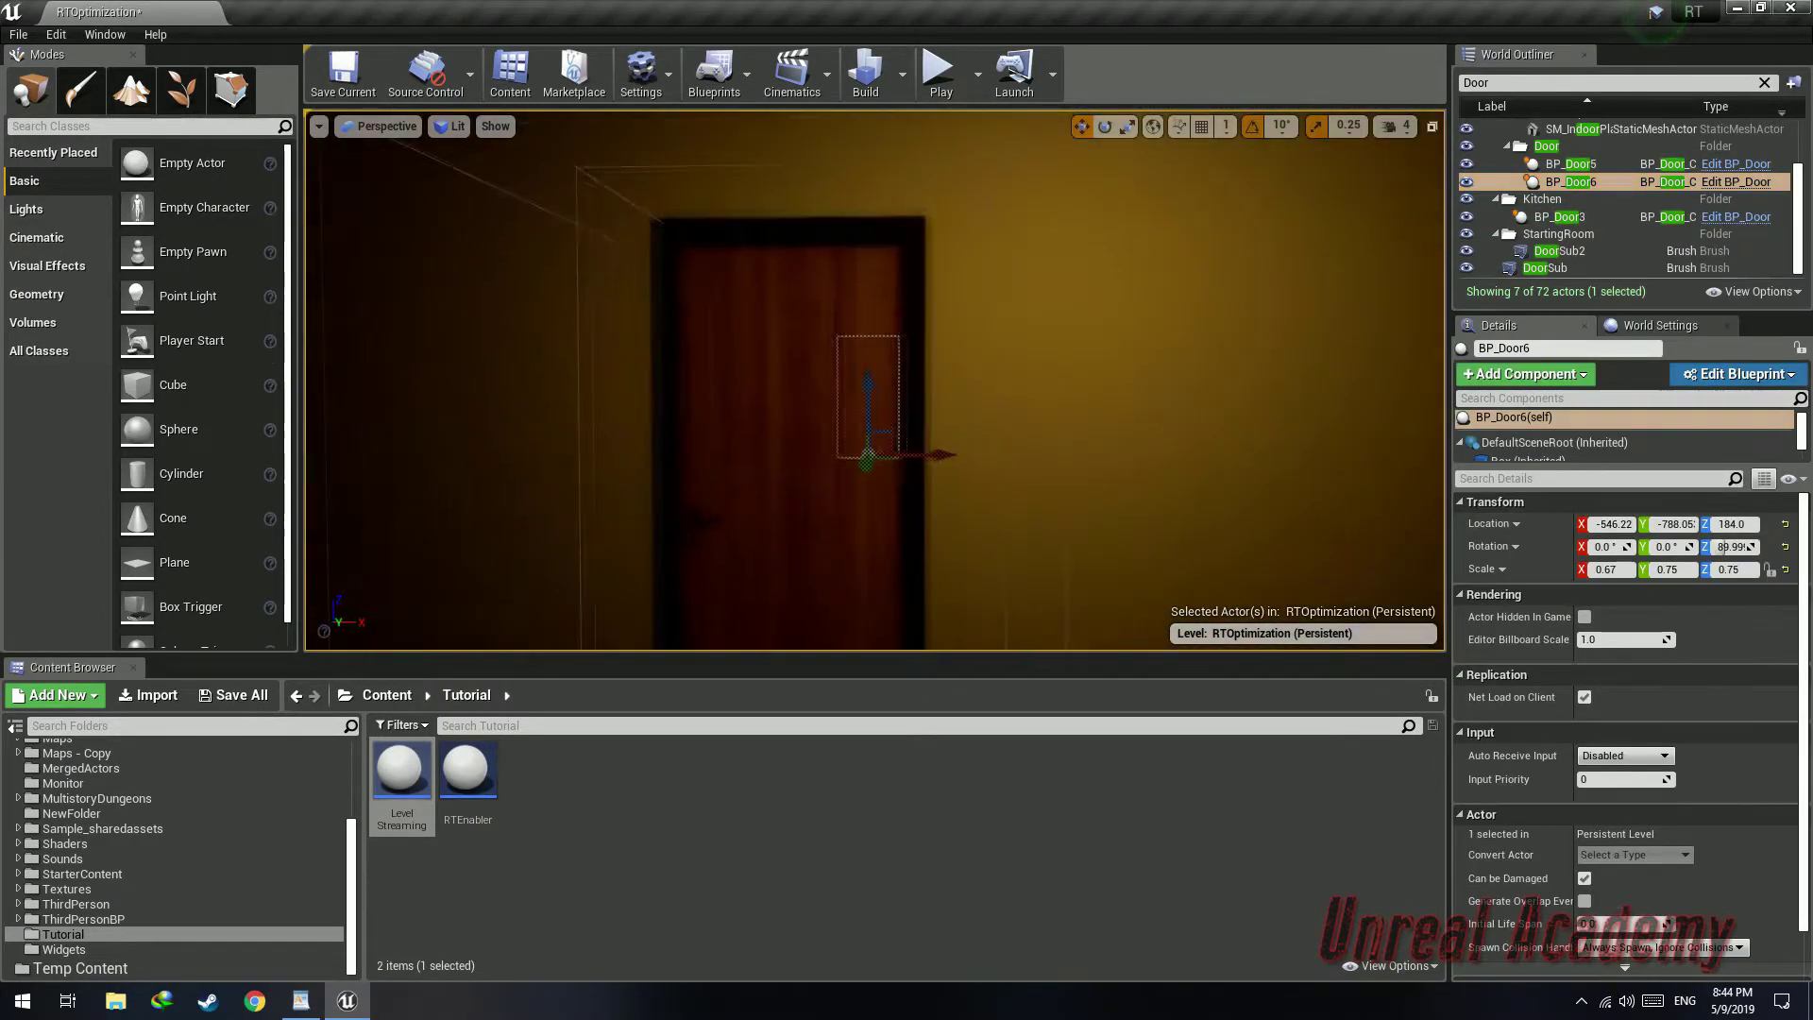
Play in the editor and walk through the doors to check the streamed rooms
key(f)
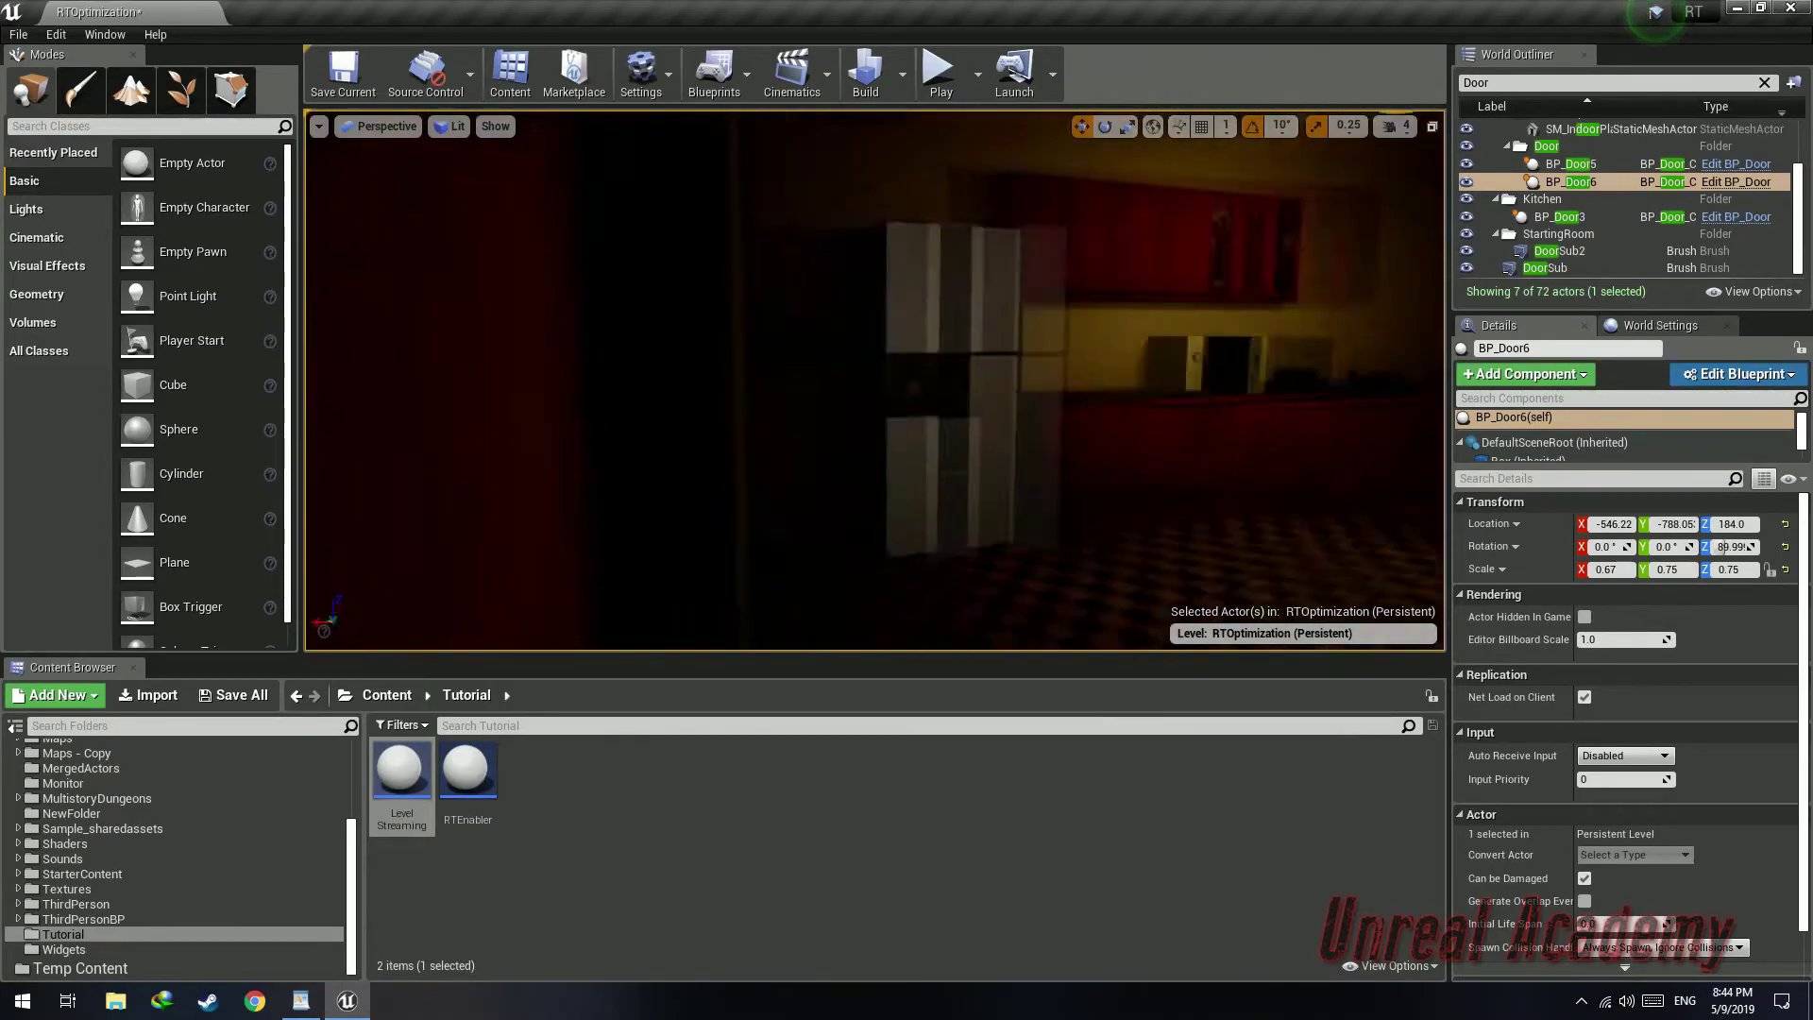
key(alt+p)
key(w)
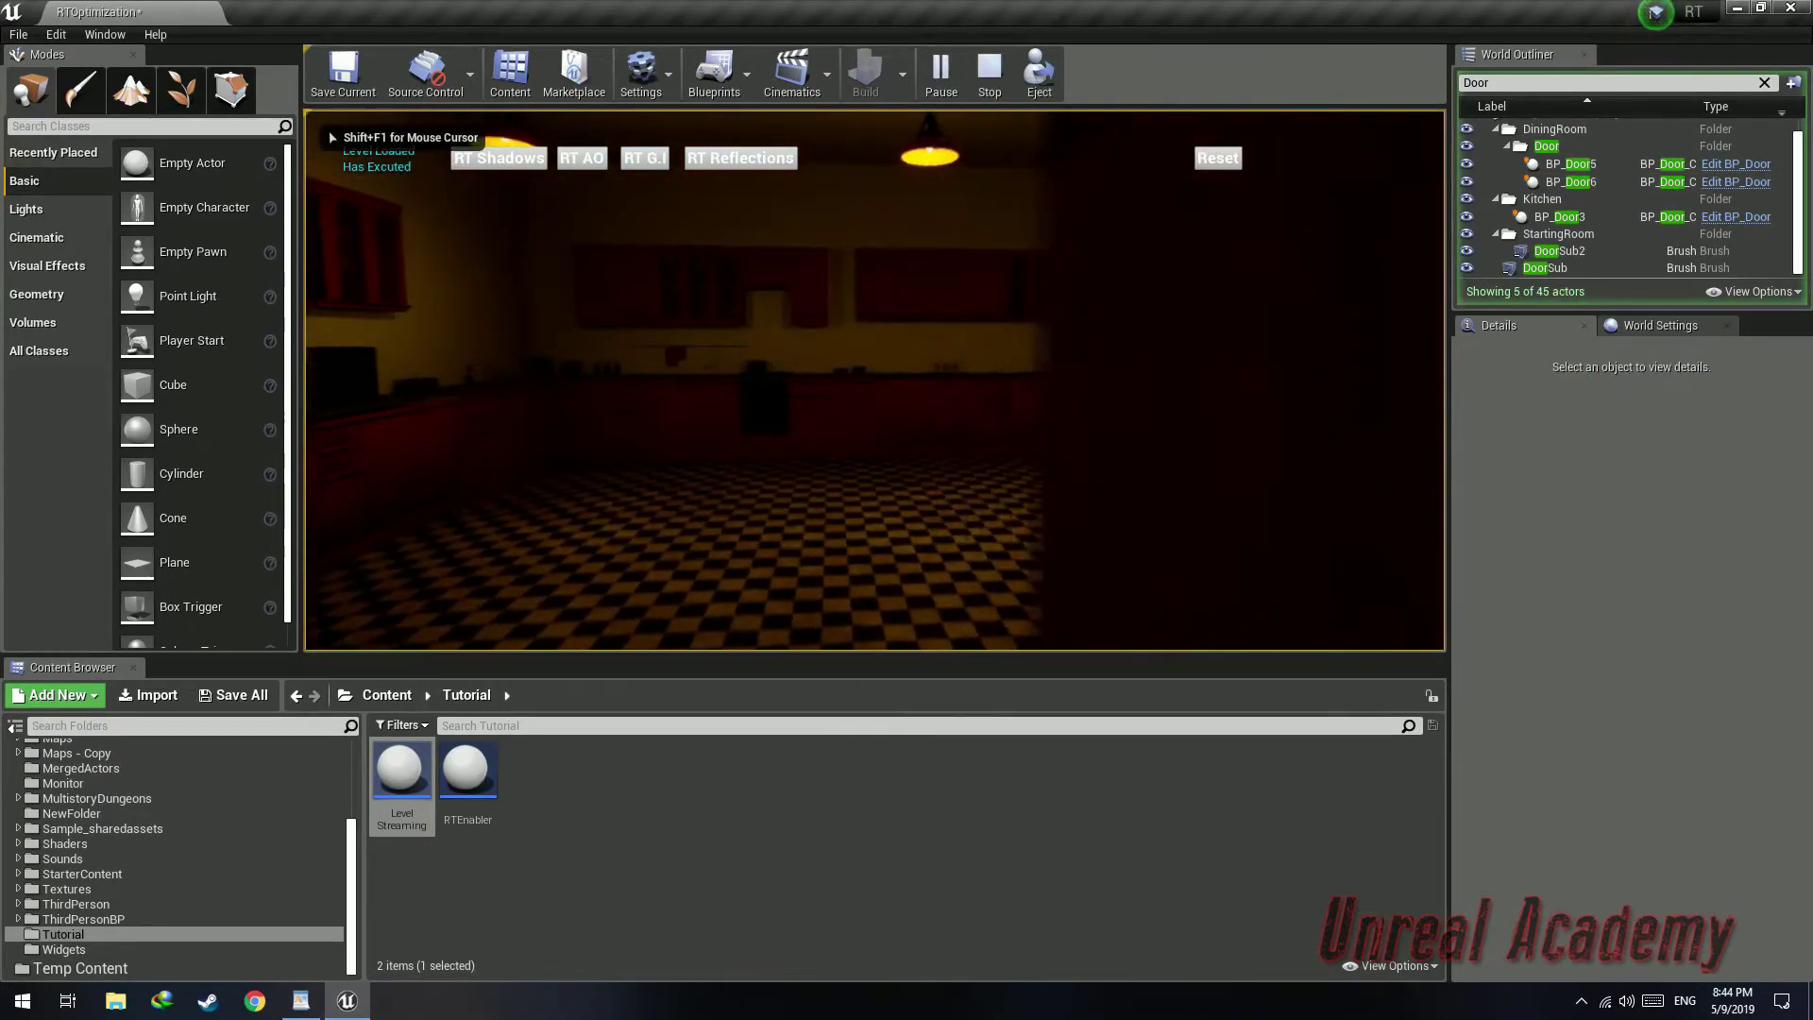
key(w)
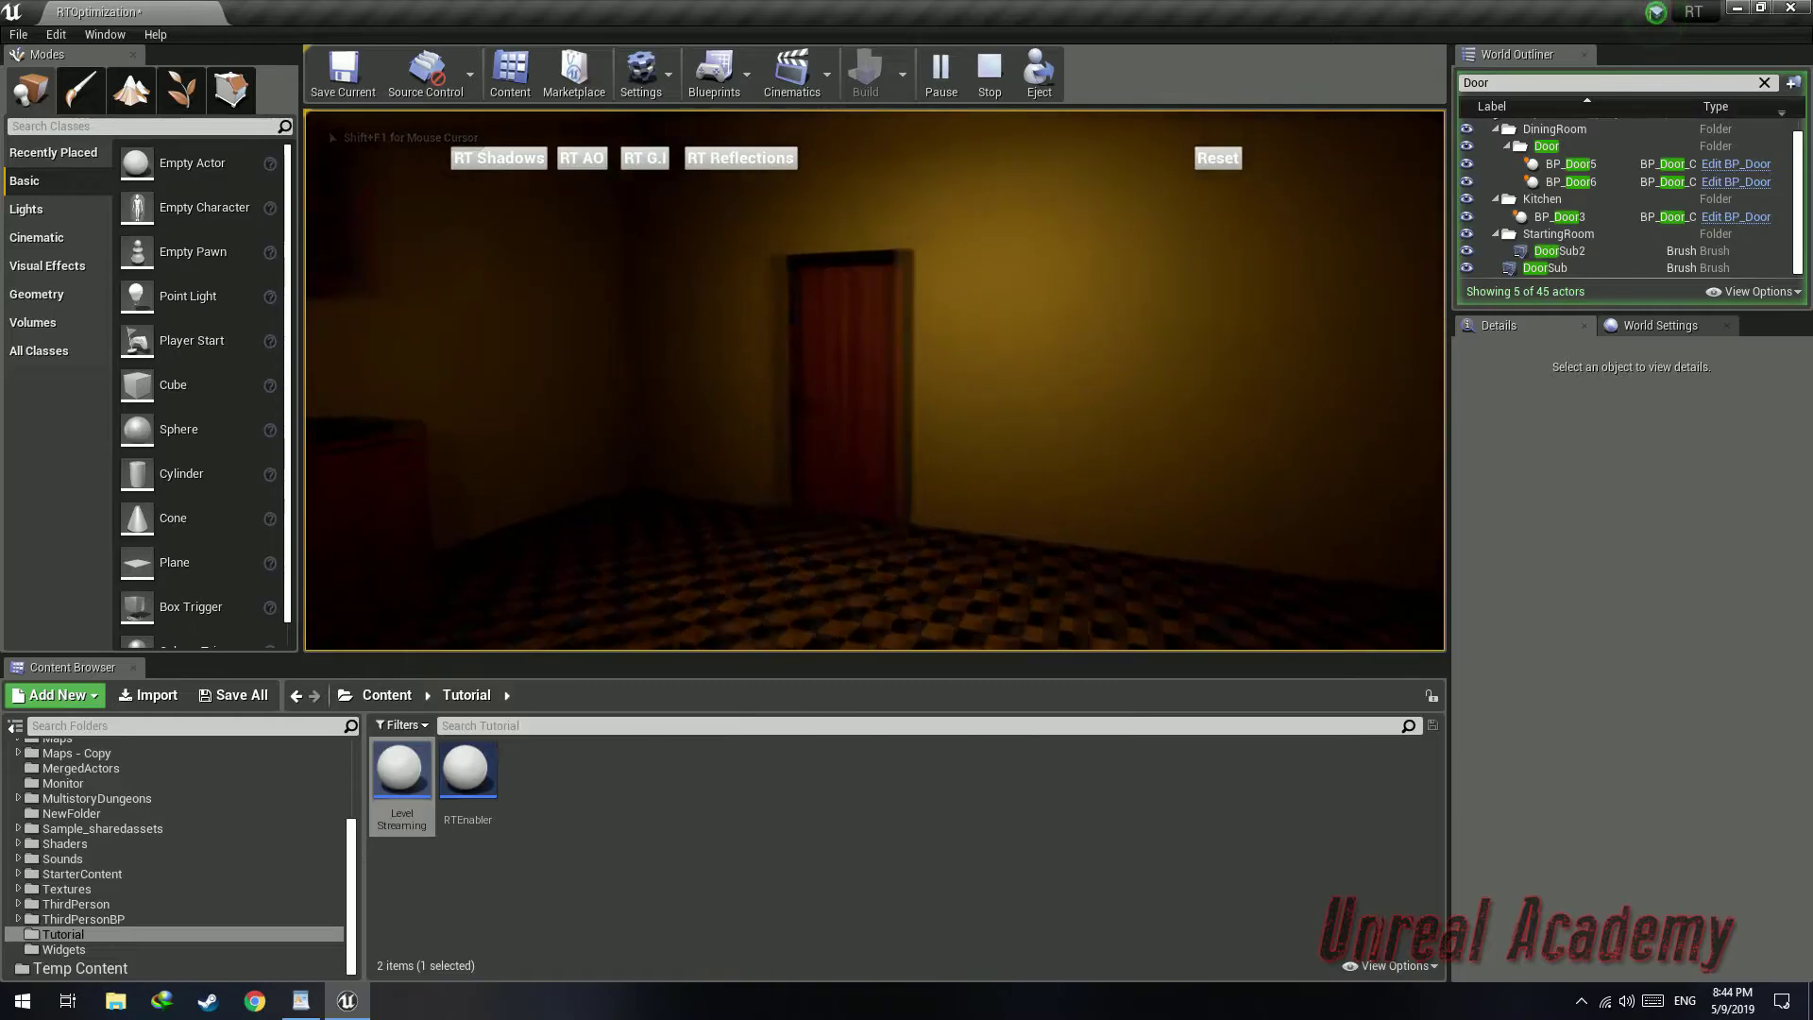
key(w)
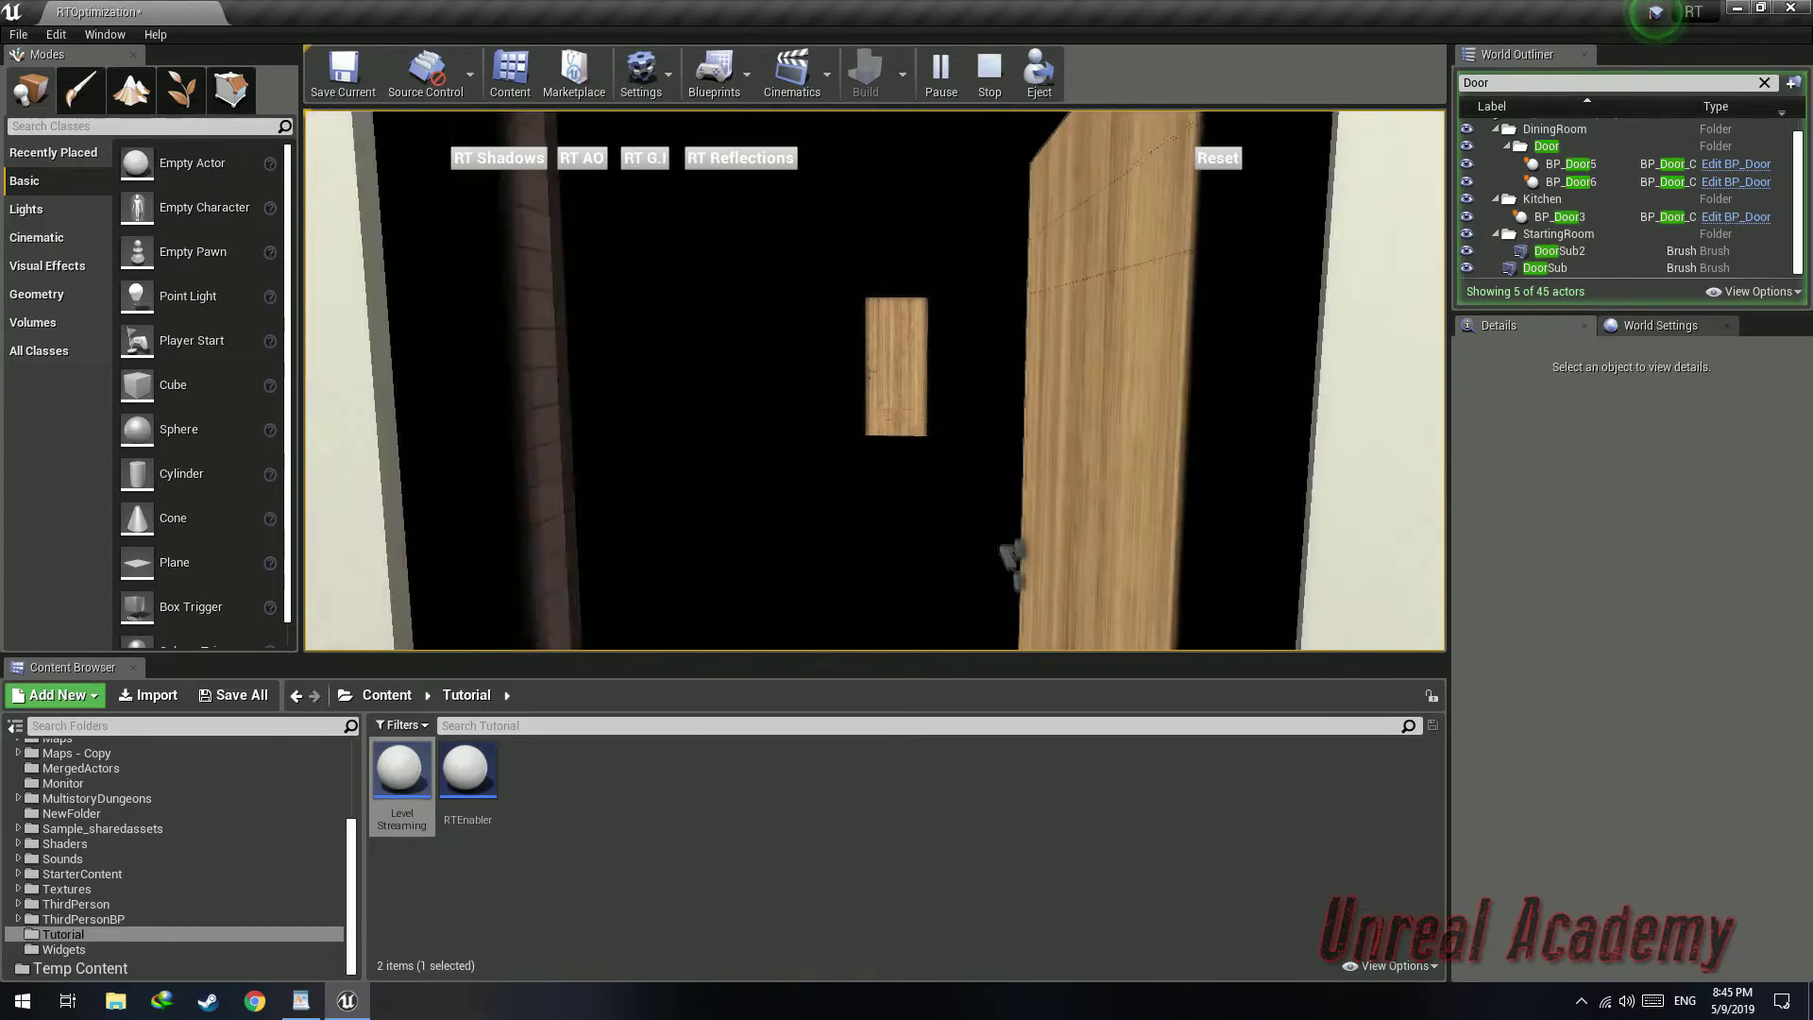
key(Escape)
right_drag(1076, 324, 914, 397)
click(847, 510)
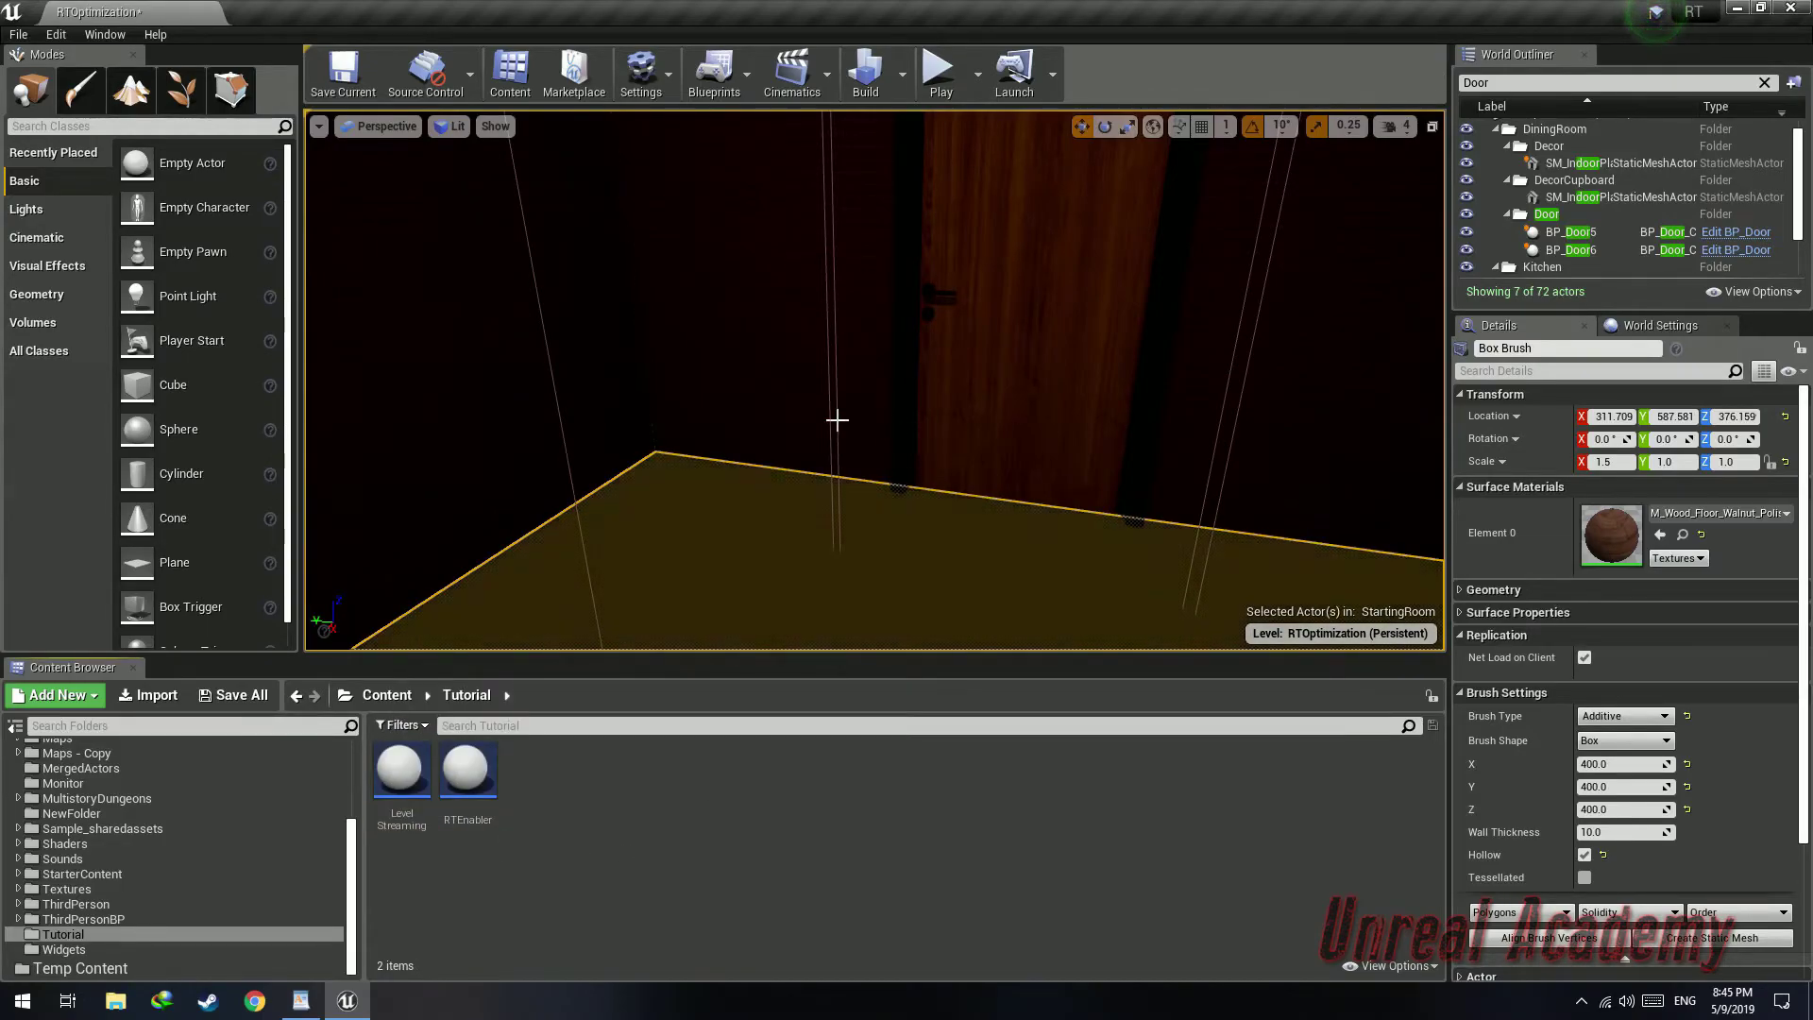
click(838, 421)
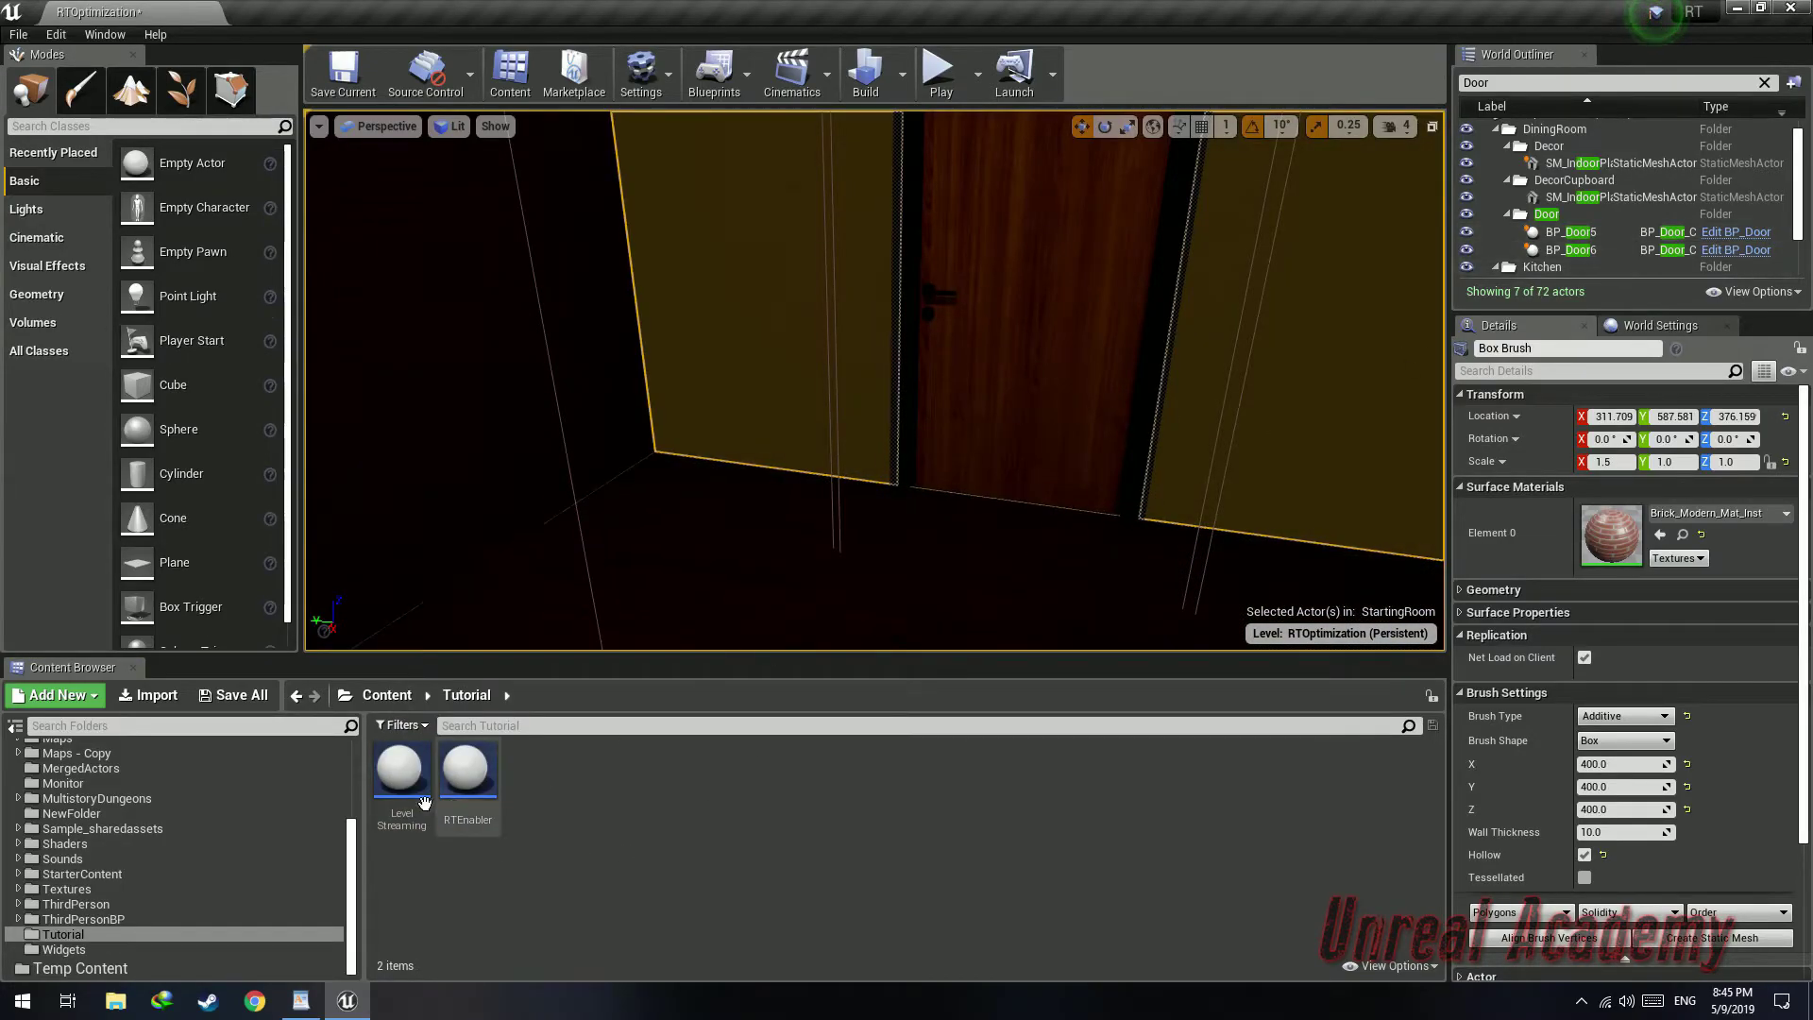
Duplicate the LevelStreaming blueprint as LevelUnloading
click(424, 802)
right_drag(849, 397, 500, 391)
right_click(402, 783)
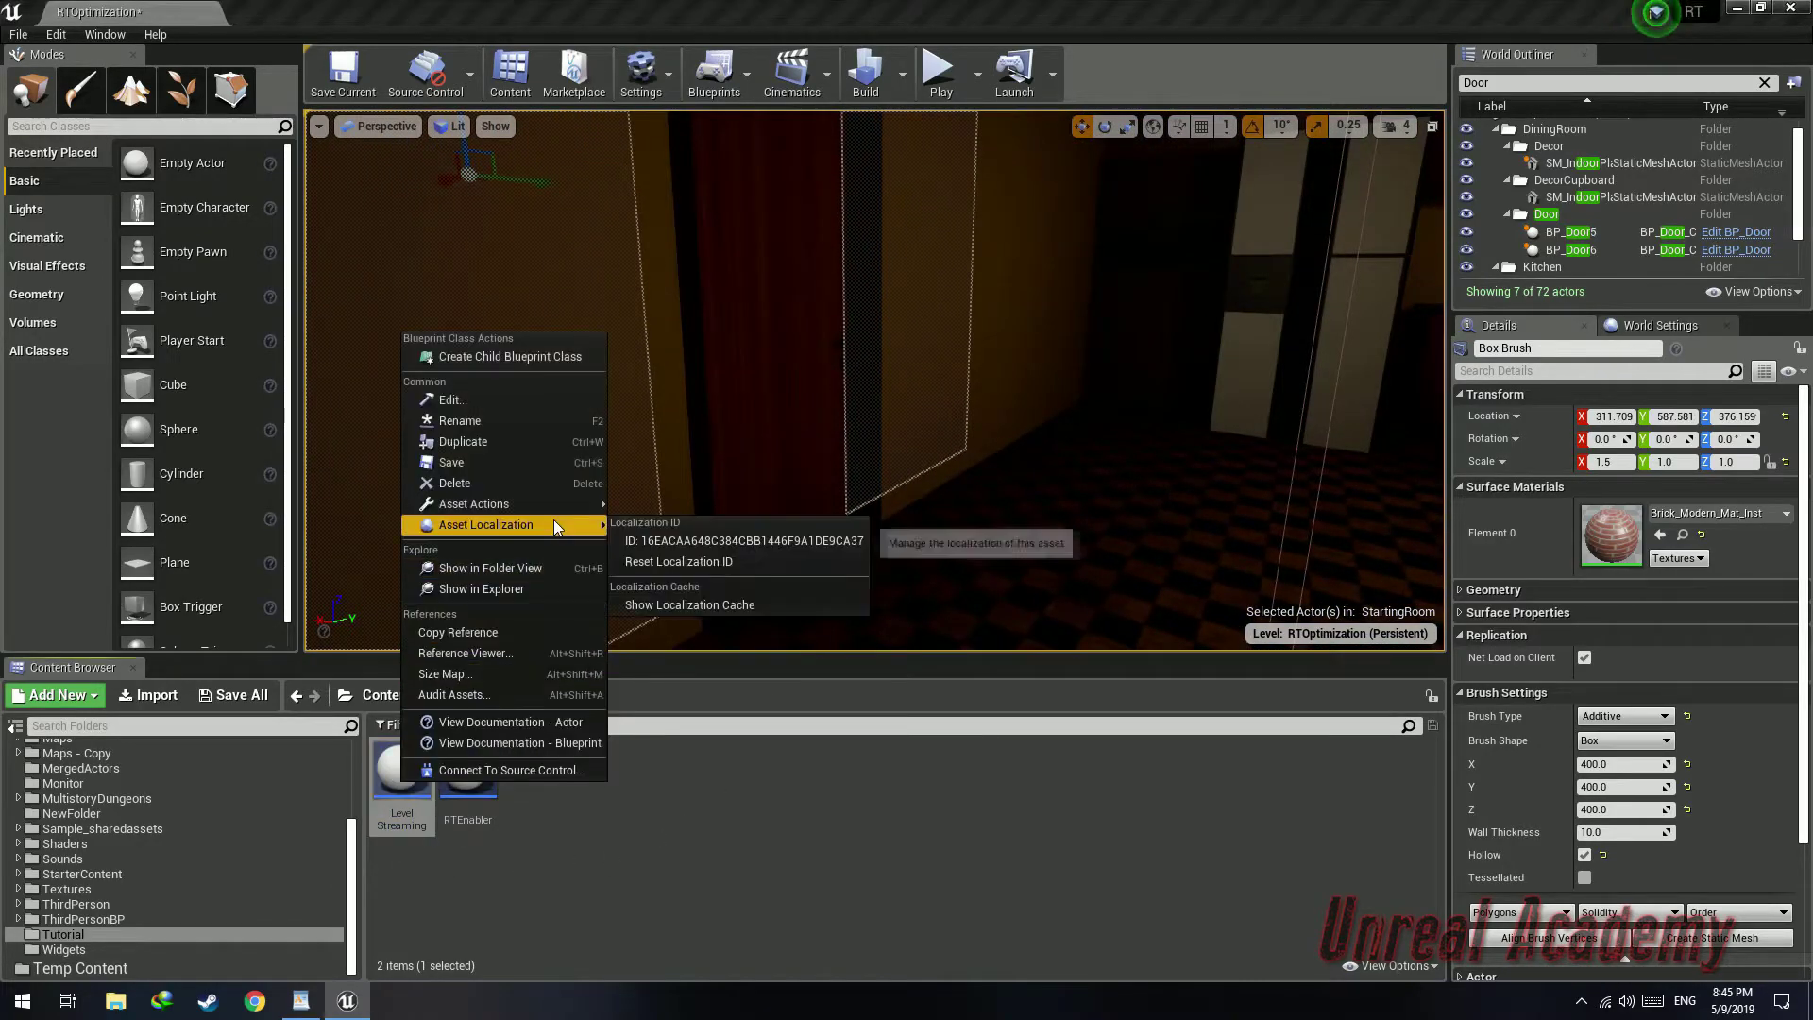
click(537, 445)
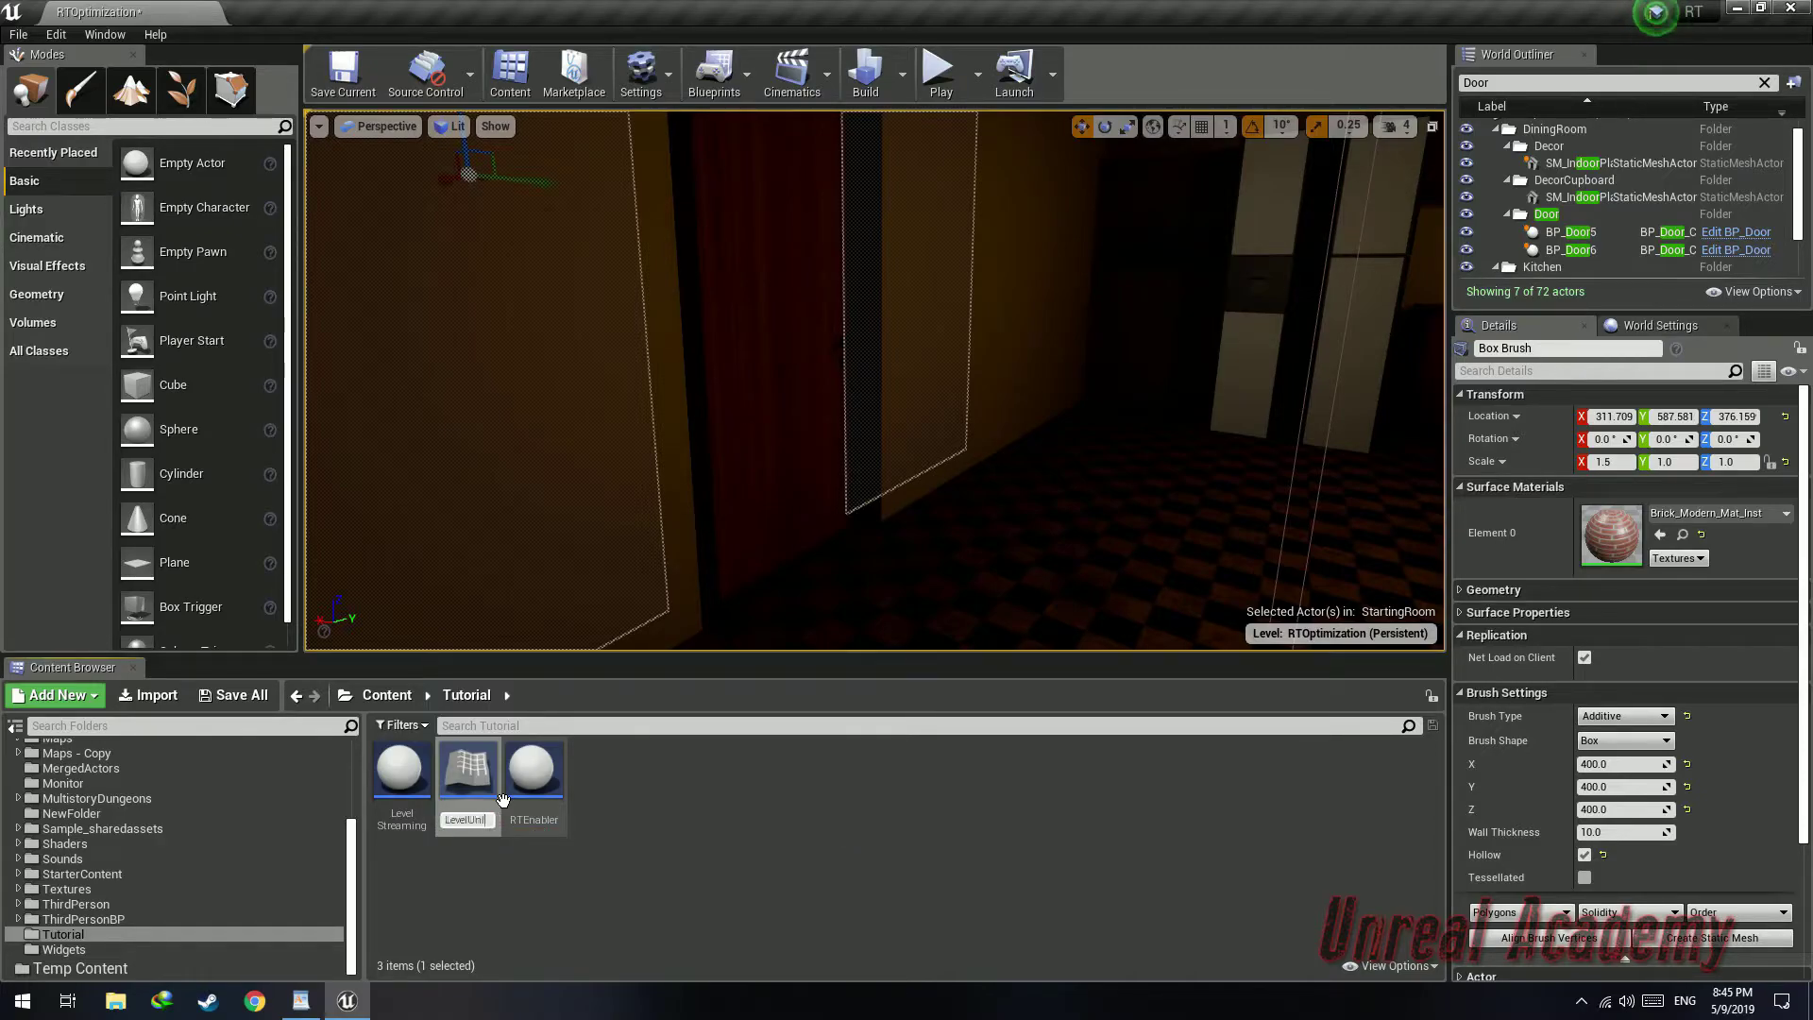
Open LevelUnloading and replace the Load Stream Level node with an Unload Stream Level node
double_click(469, 786)
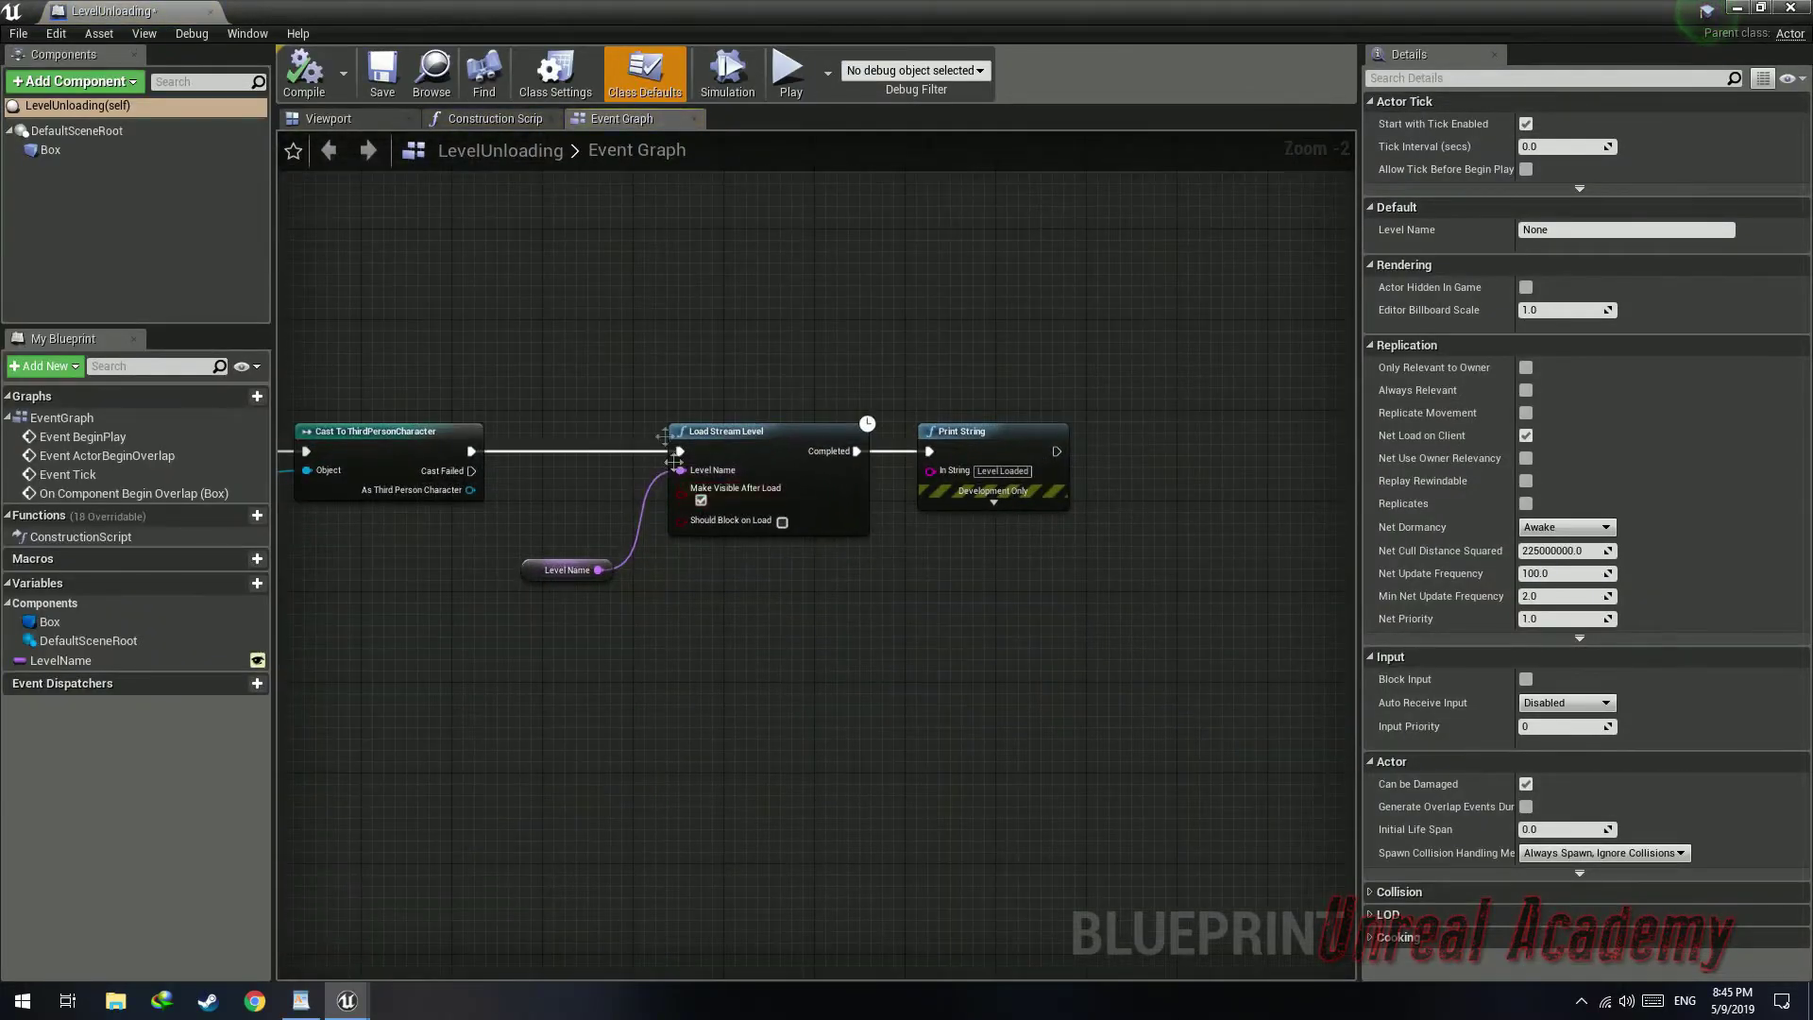
right_click(754, 409)
text(unload)
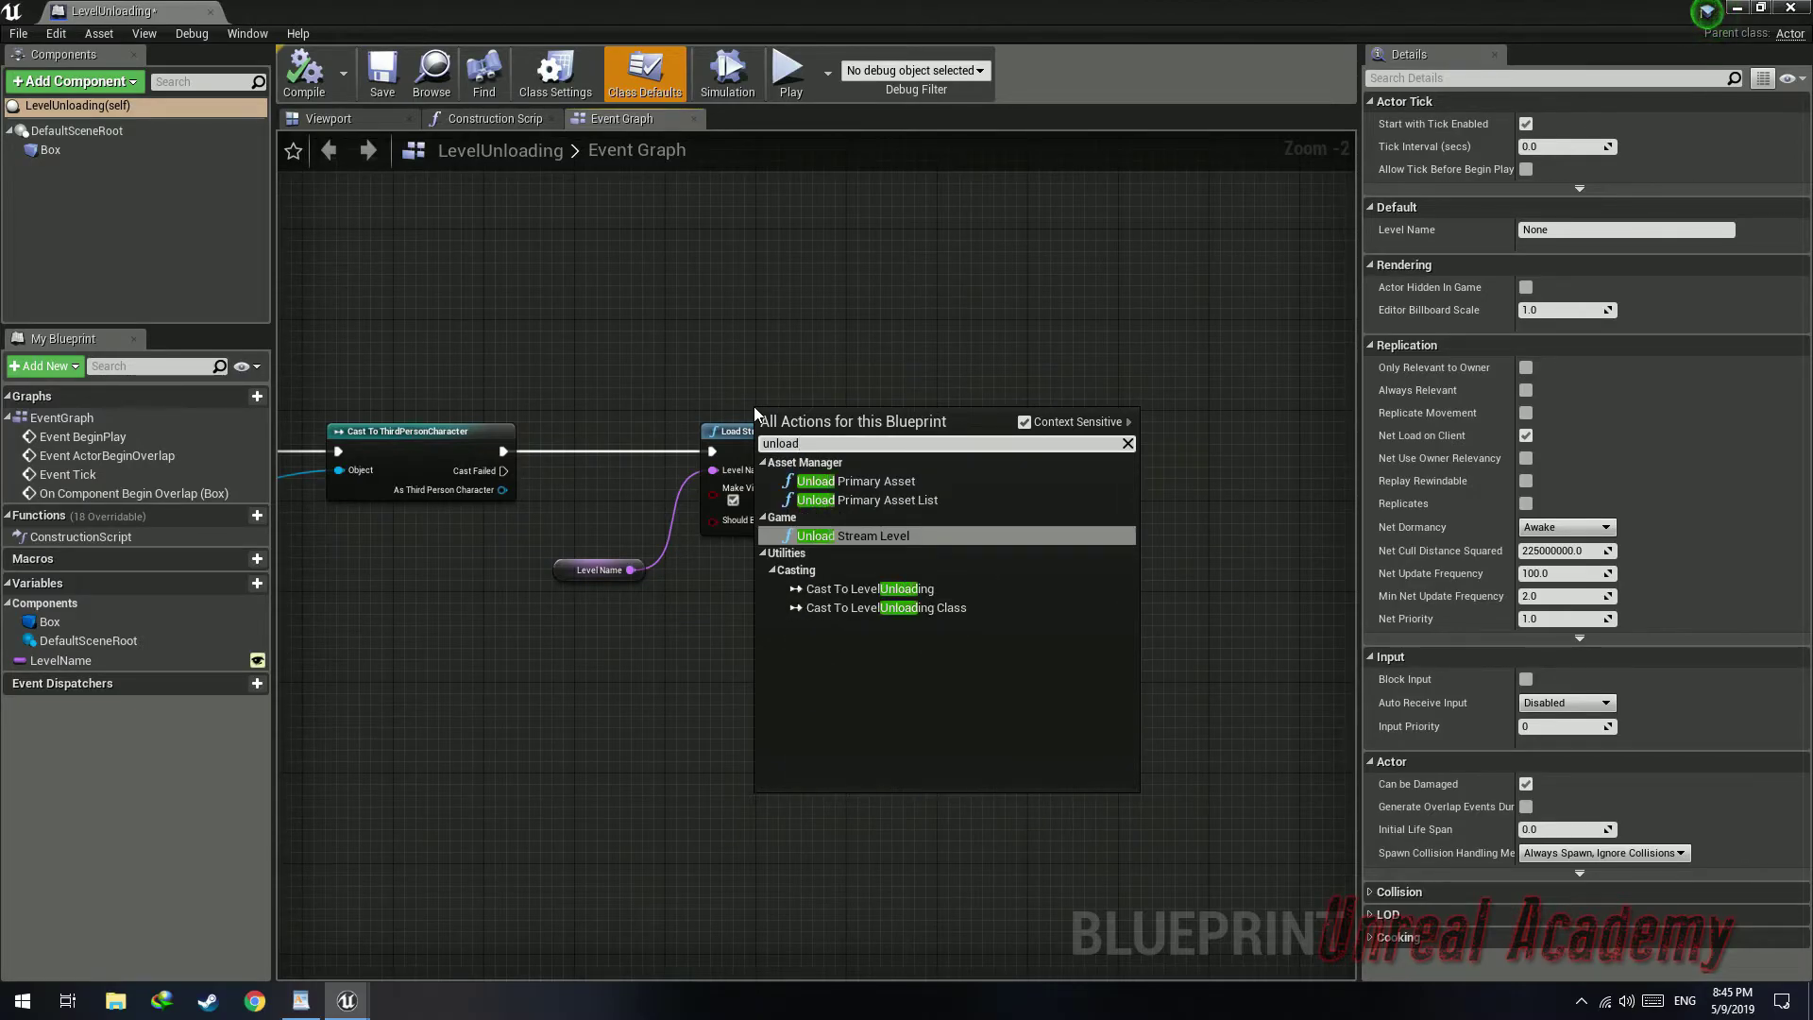
key(Return)
drag(798, 415, 757, 442)
click(882, 530)
key(Delete)
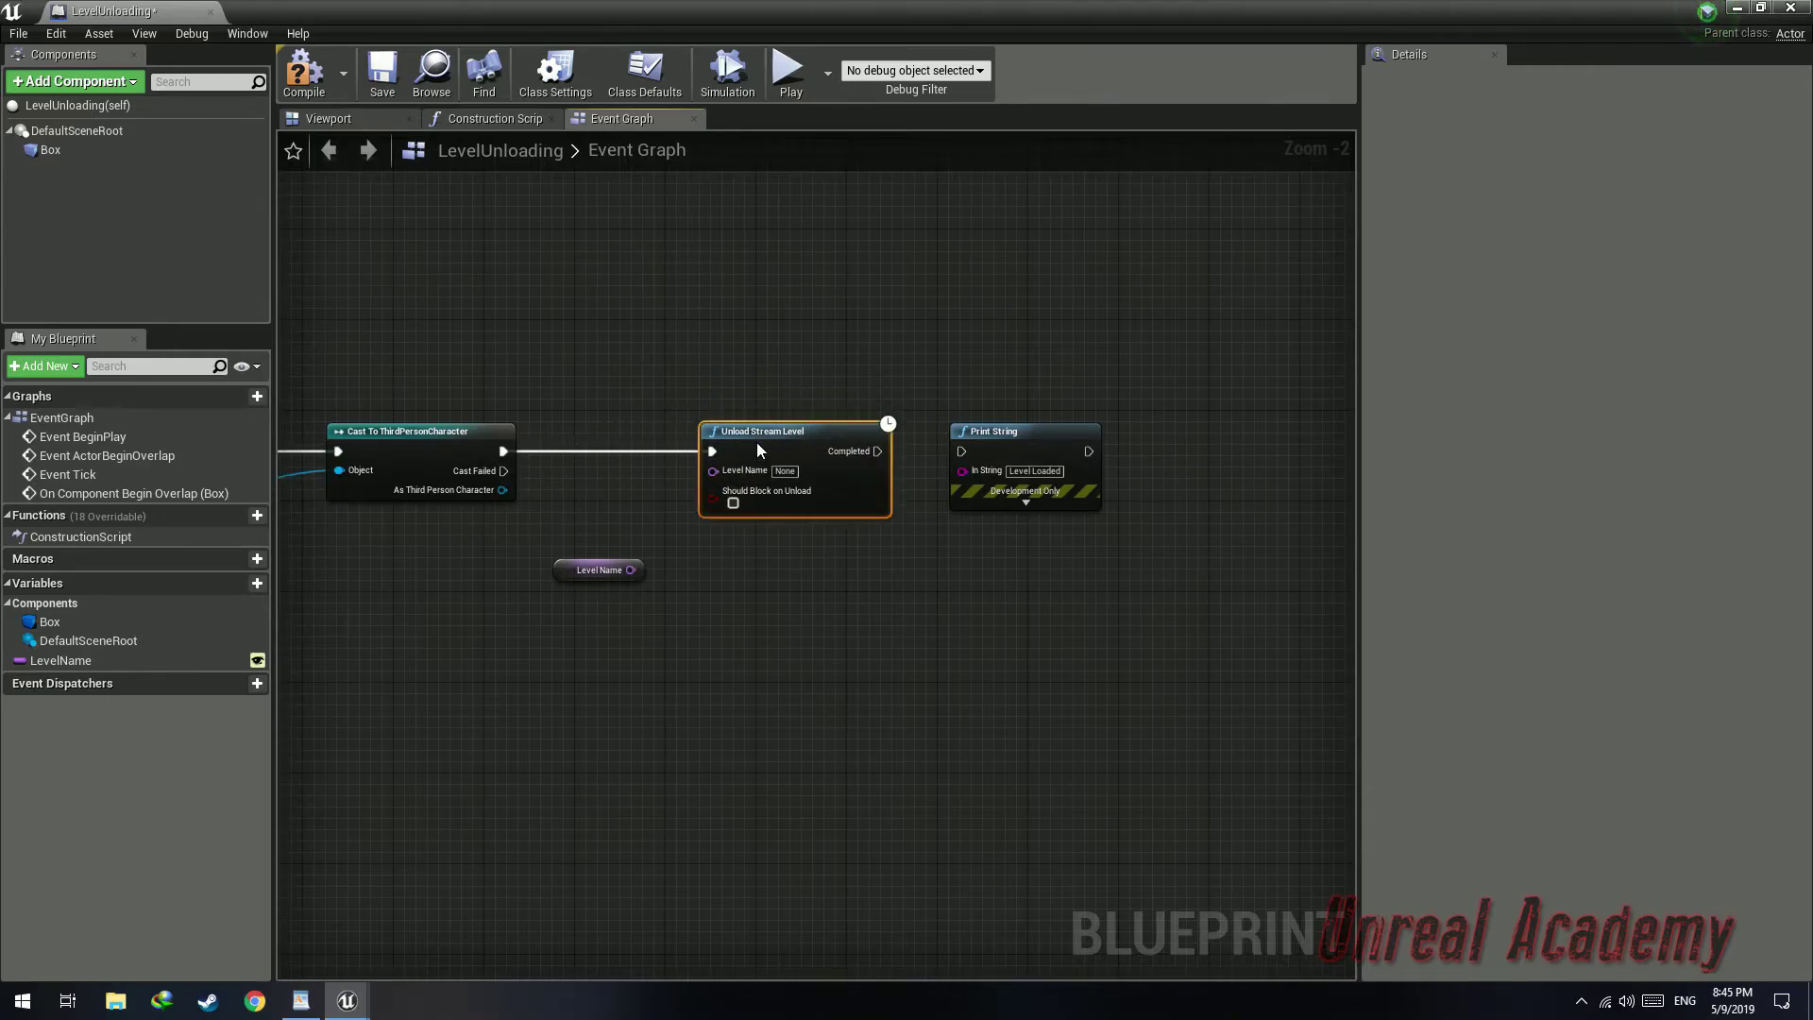
Wire LevelName and the execution path through Unload Stream Level to Print String, then compile
drag(632, 572, 713, 470)
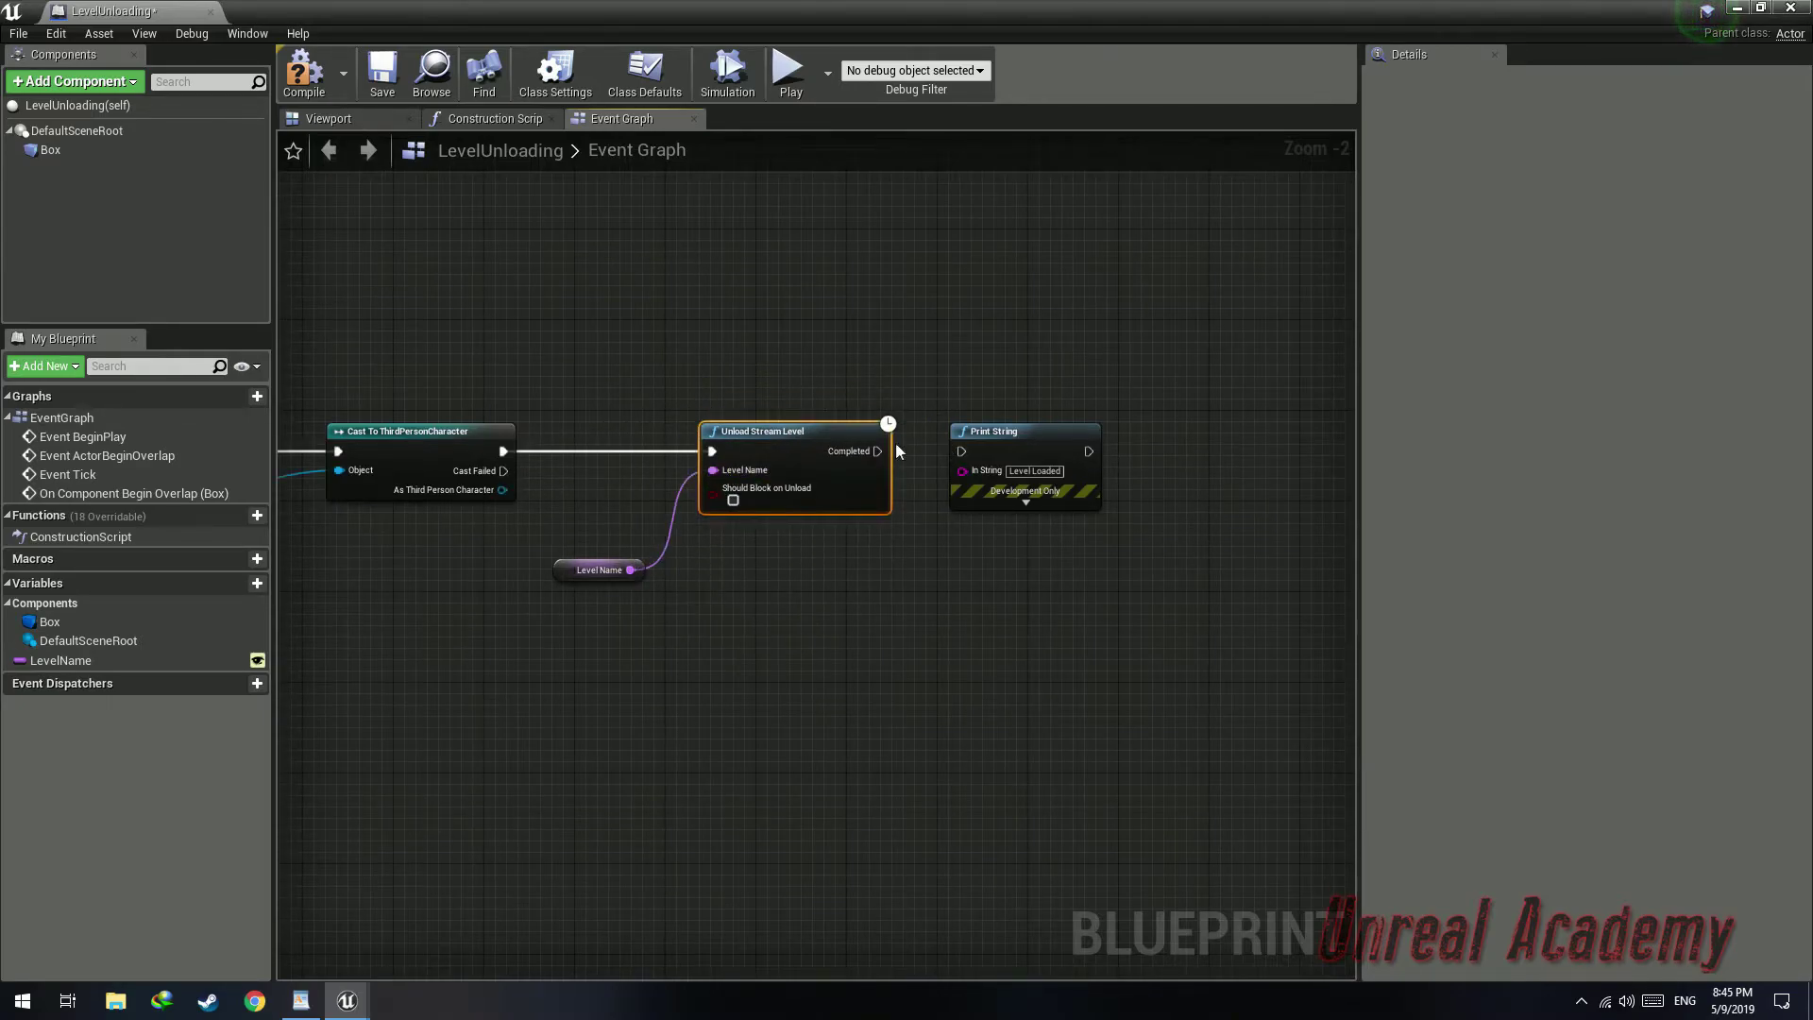
drag(968, 455, 962, 452)
right_drag(962, 451, 856, 442)
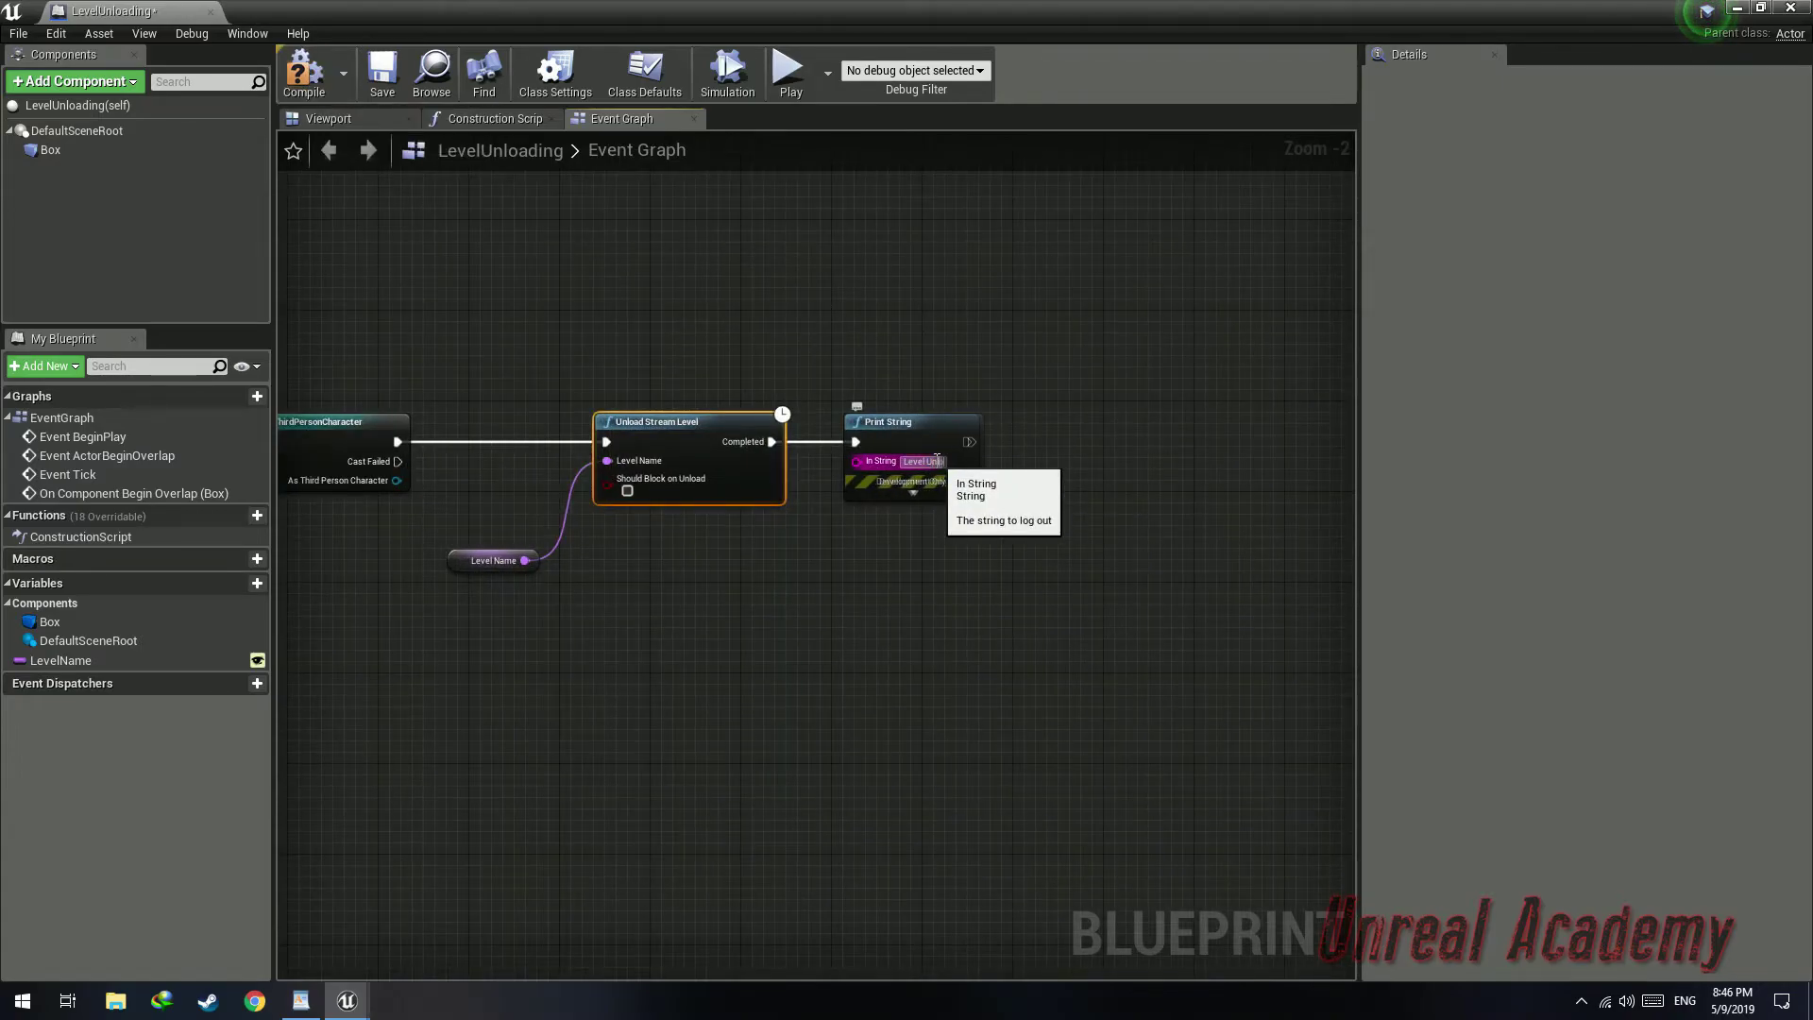
click(308, 75)
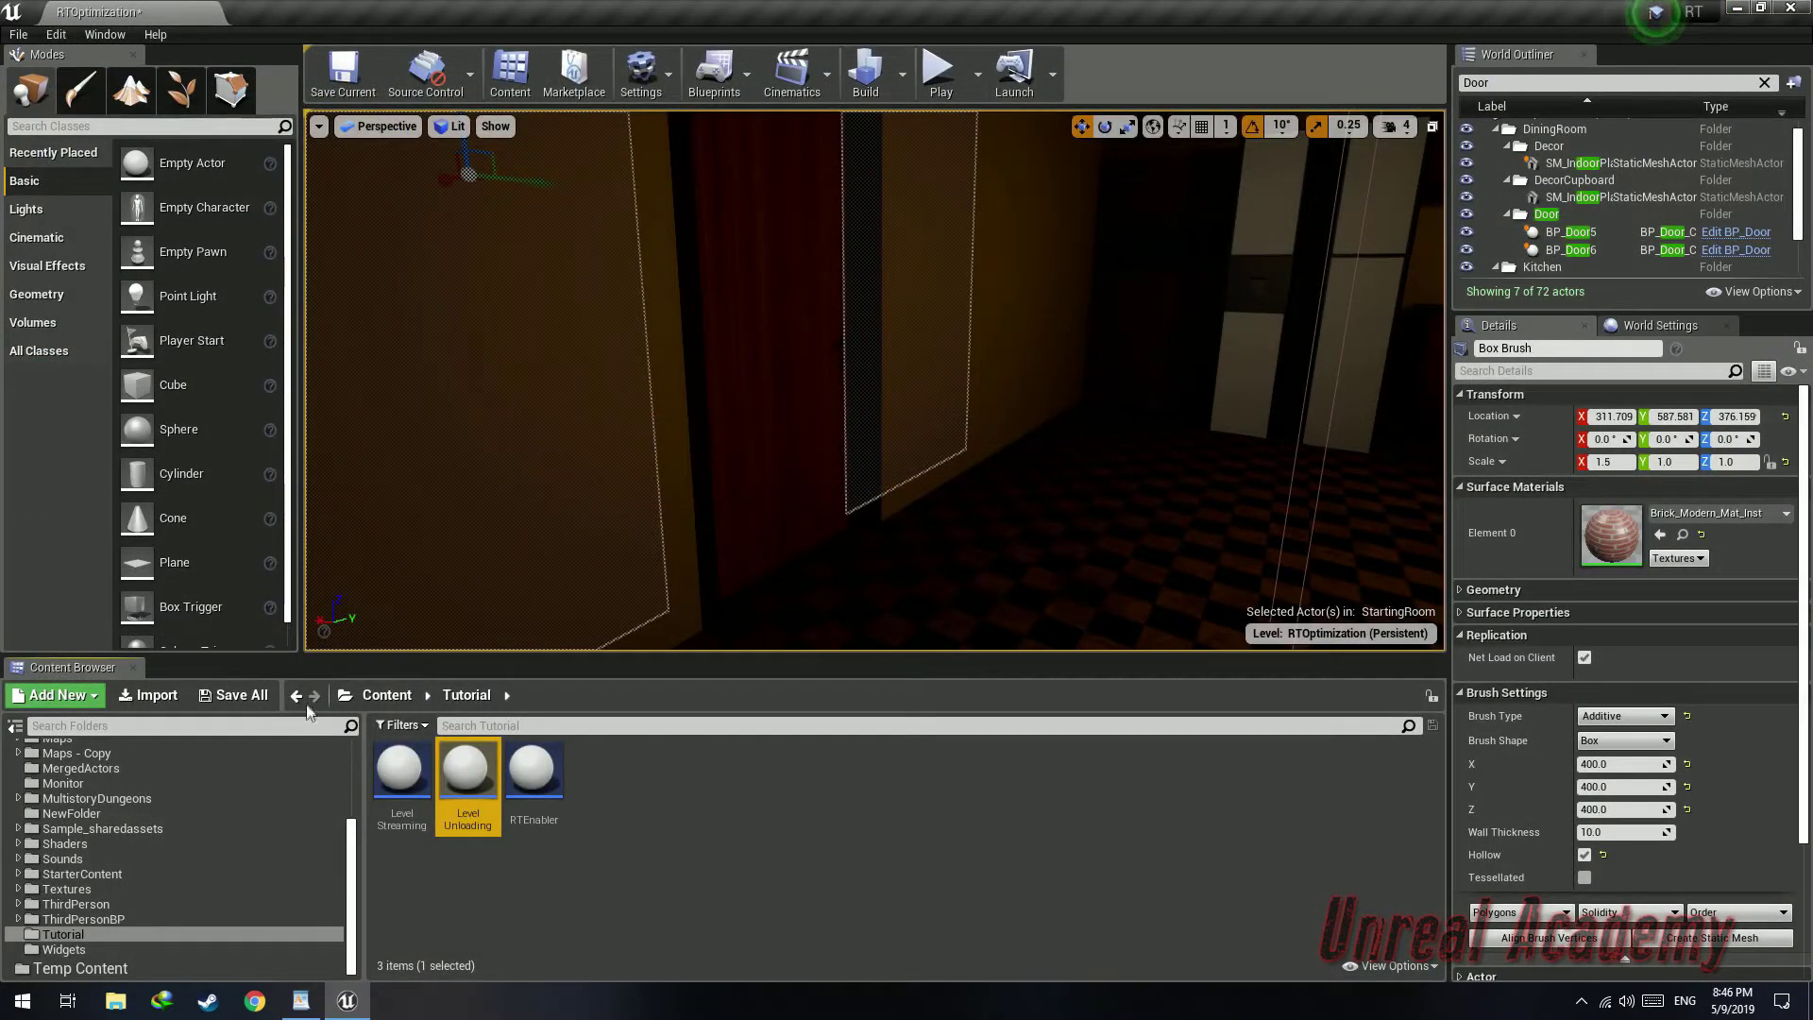
Place a LevelUnloading trigger in the doorway leaving the starting room and set its Level Name to StartingRoom
click(249, 700)
click(1067, 670)
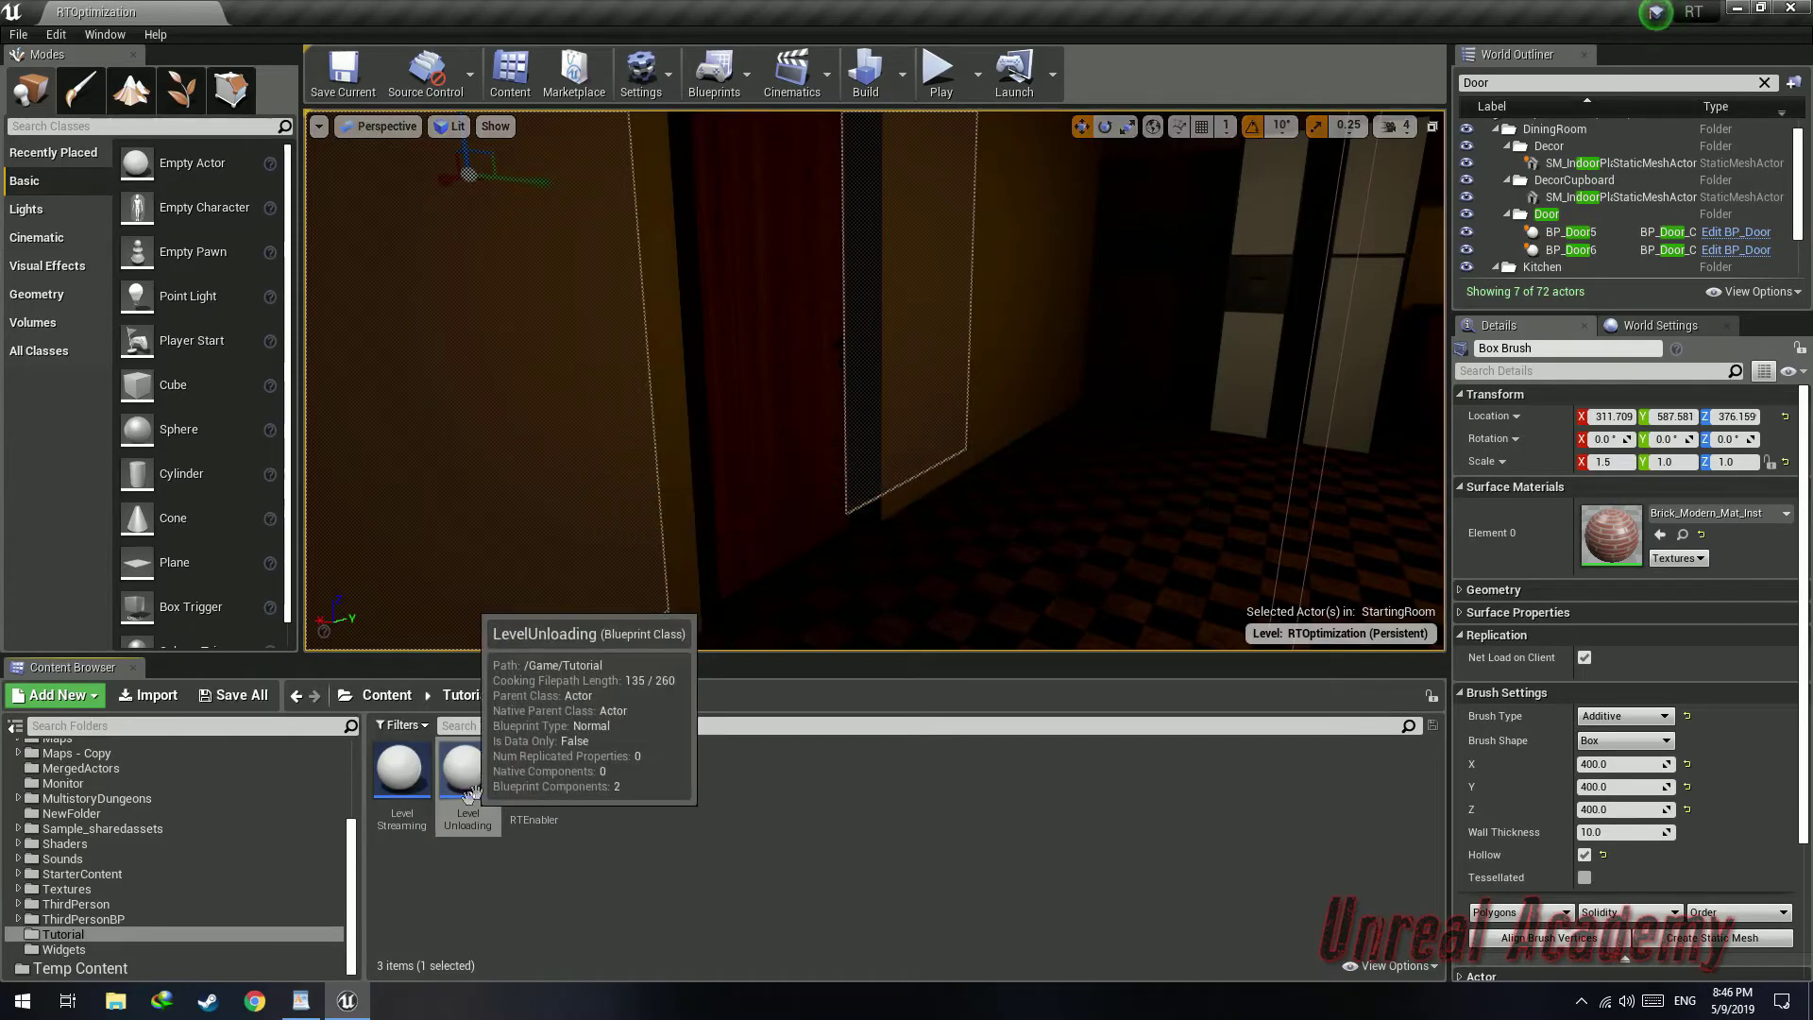
drag(800, 572, 865, 595)
right_drag(865, 595, 944, 529)
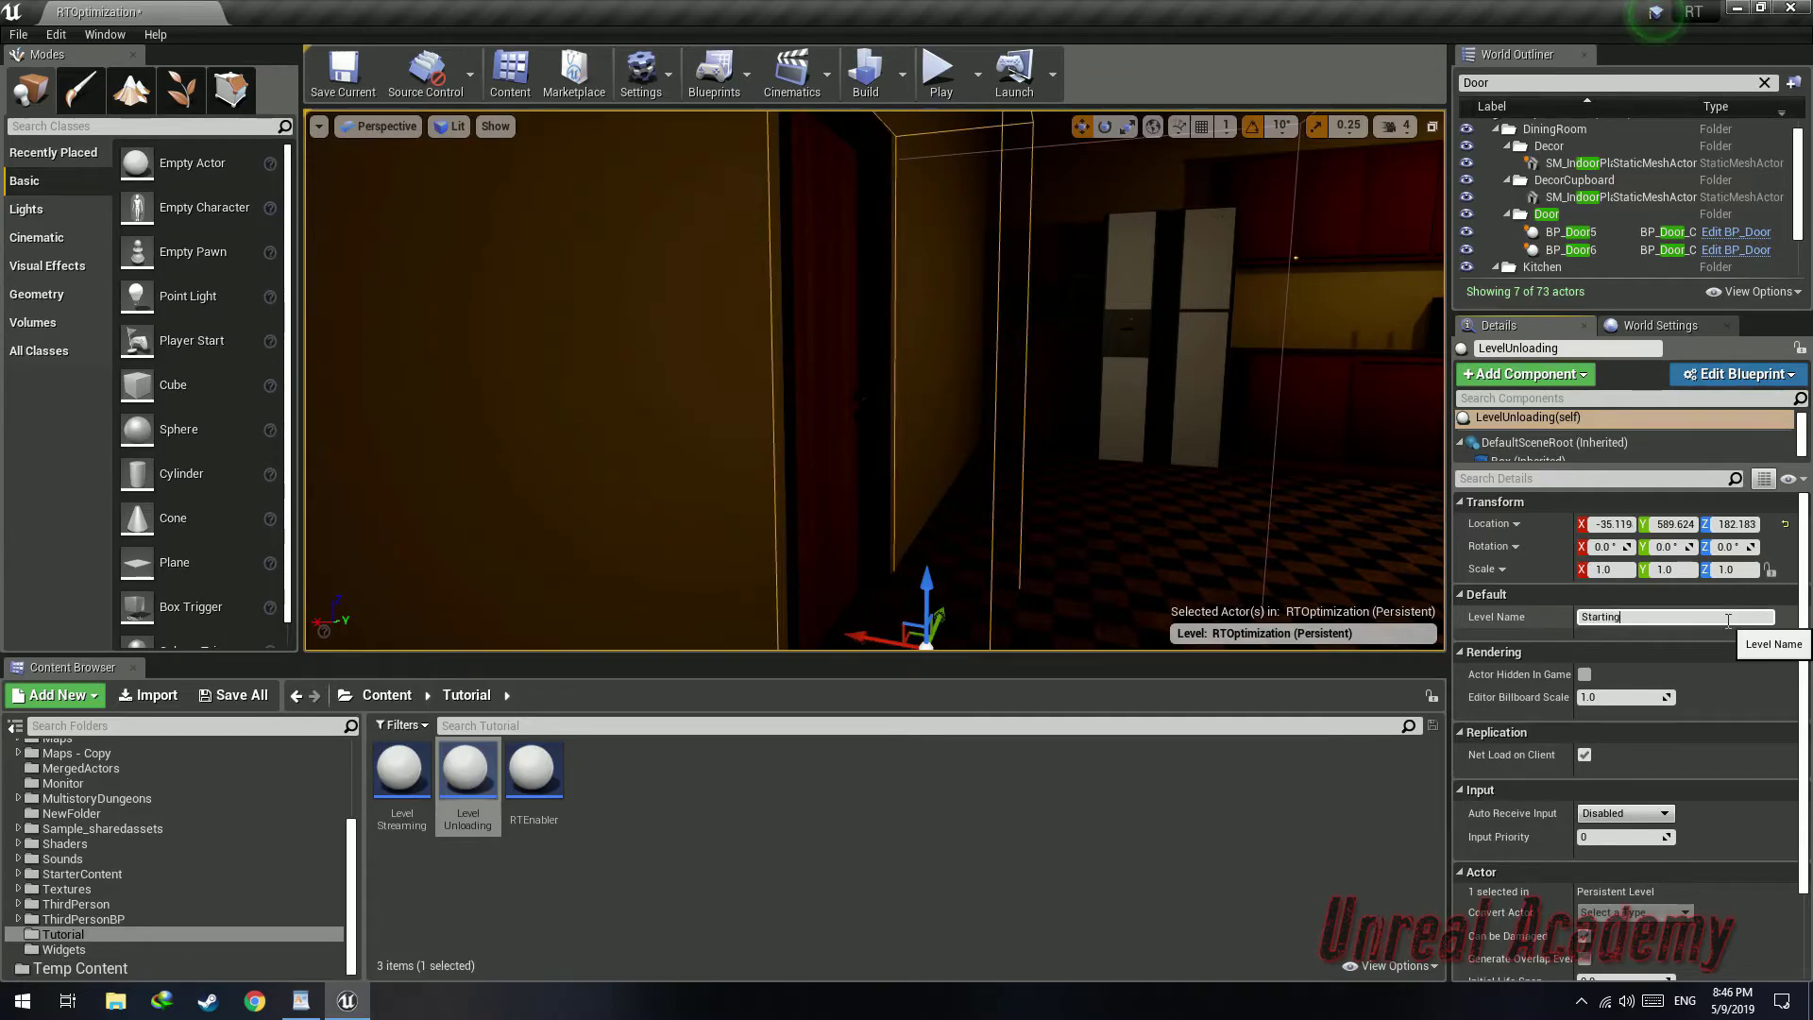
right_drag(1228, 453, 1360, 491)
right_drag(875, 380, 1190, 396)
Place a second LevelStreaming trigger at the next door, rotate it 90 degrees, and enter the dining room's level name
drag(410, 772, 690, 559)
key(e)
key(w)
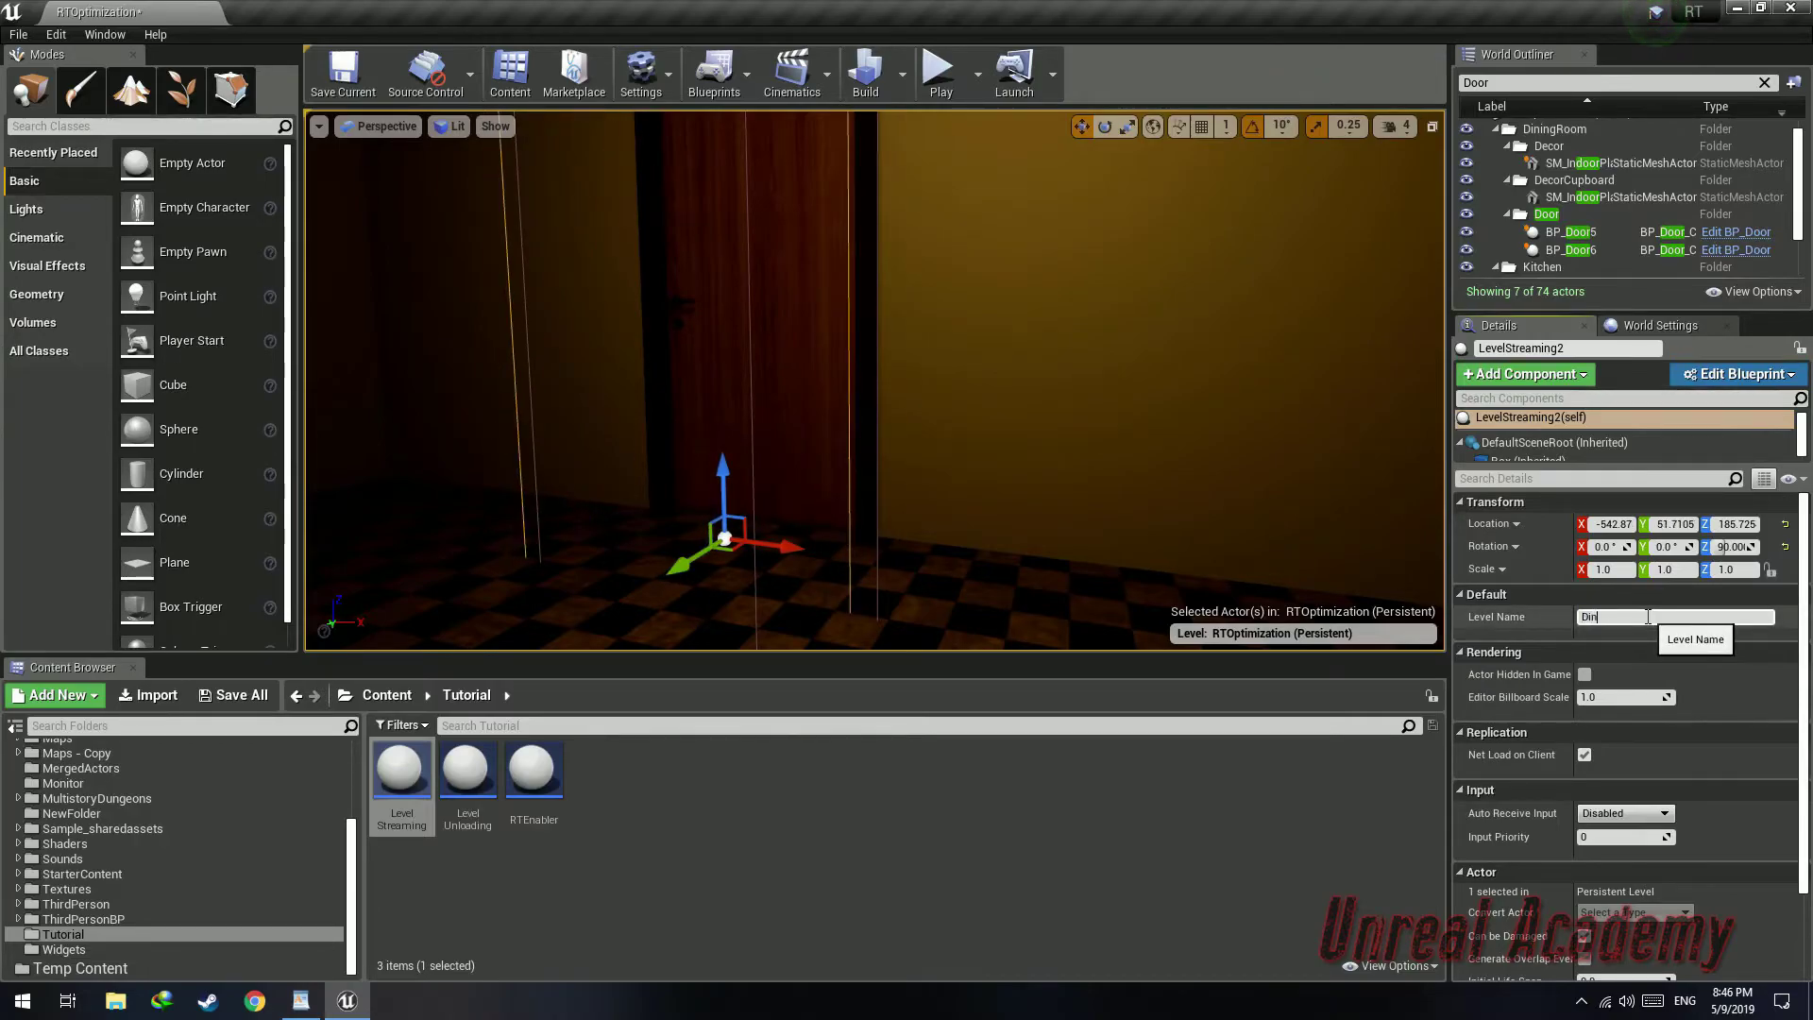
key(w)
Place a second LevelUnloading trigger beside that door, rotated 90 degrees, and edit its Level Name
right_drag(955, 337, 377, 351)
drag(468, 769, 843, 548)
key(w)
drag(923, 465, 897, 439)
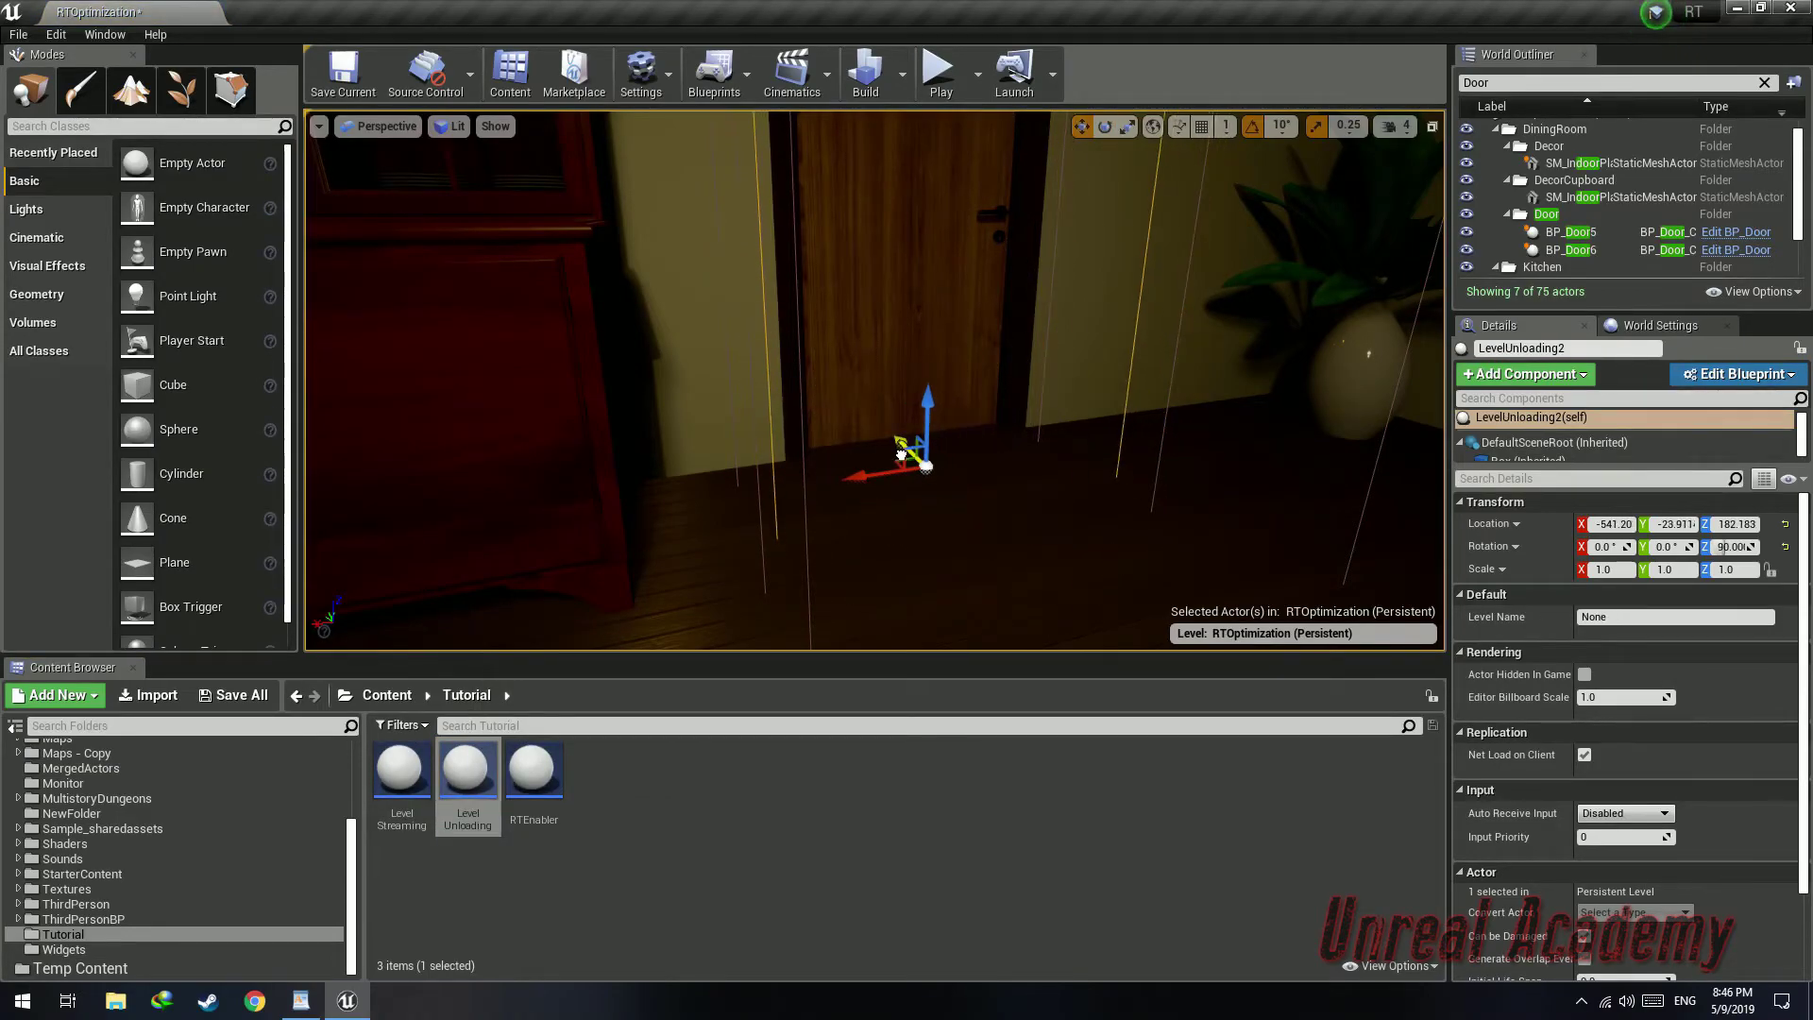
click(1645, 622)
Place a third LevelStreaming trigger at the bathroom door, rotated -90 degrees, and edit its Level Name
right_drag(1017, 345, 1384, 377)
key(w)
drag(401, 779, 799, 621)
key(s)
mouse_move(831, 472)
right_down()
mouse_move(835, 406)
mouse_move(833, 472)
right_up()
key(e)
drag(844, 513, 811, 524)
key(w)
drag(881, 475, 841, 494)
click(1680, 615)
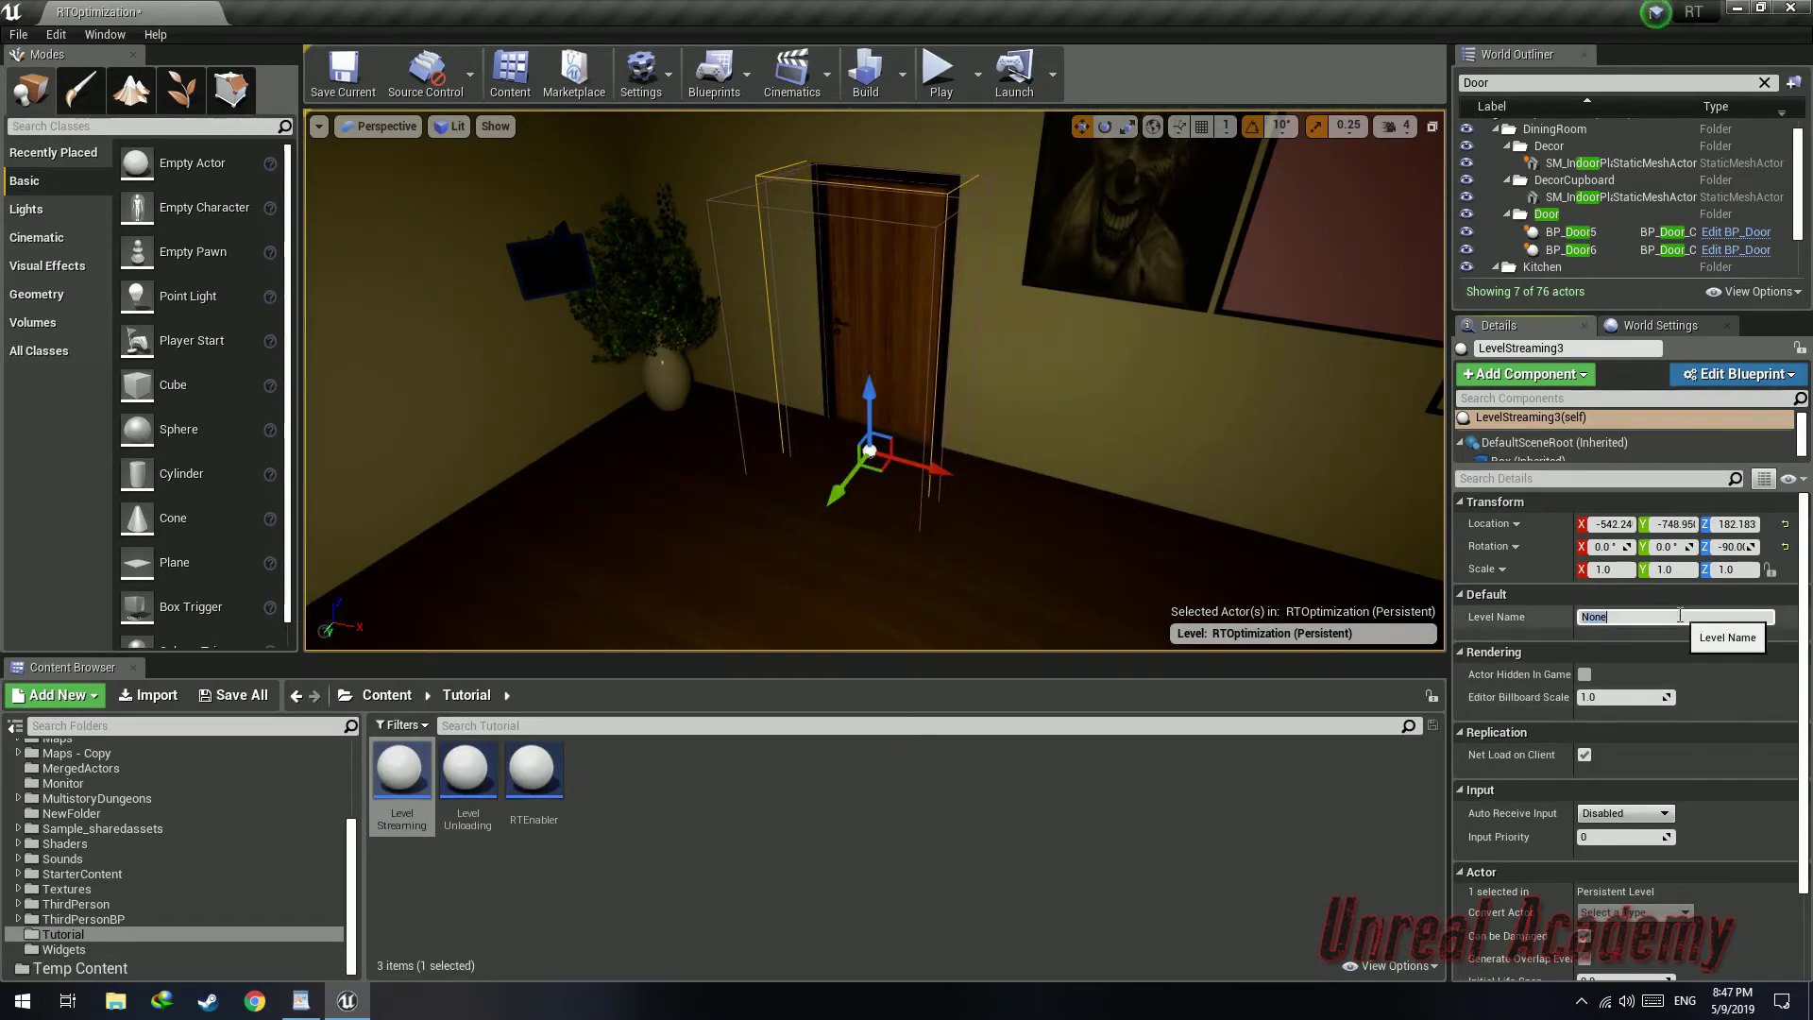
Place a third LevelUnloading trigger inside the bathroom doorway, rotated 90 degrees, with Level Name DiningRoom
right_drag(1363, 554, 1487, 630)
key(w)
key(s)
right_drag(874, 381, 1170, 473)
key(w)
drag(472, 776, 1212, 480)
scroll(888, 571, down, 5)
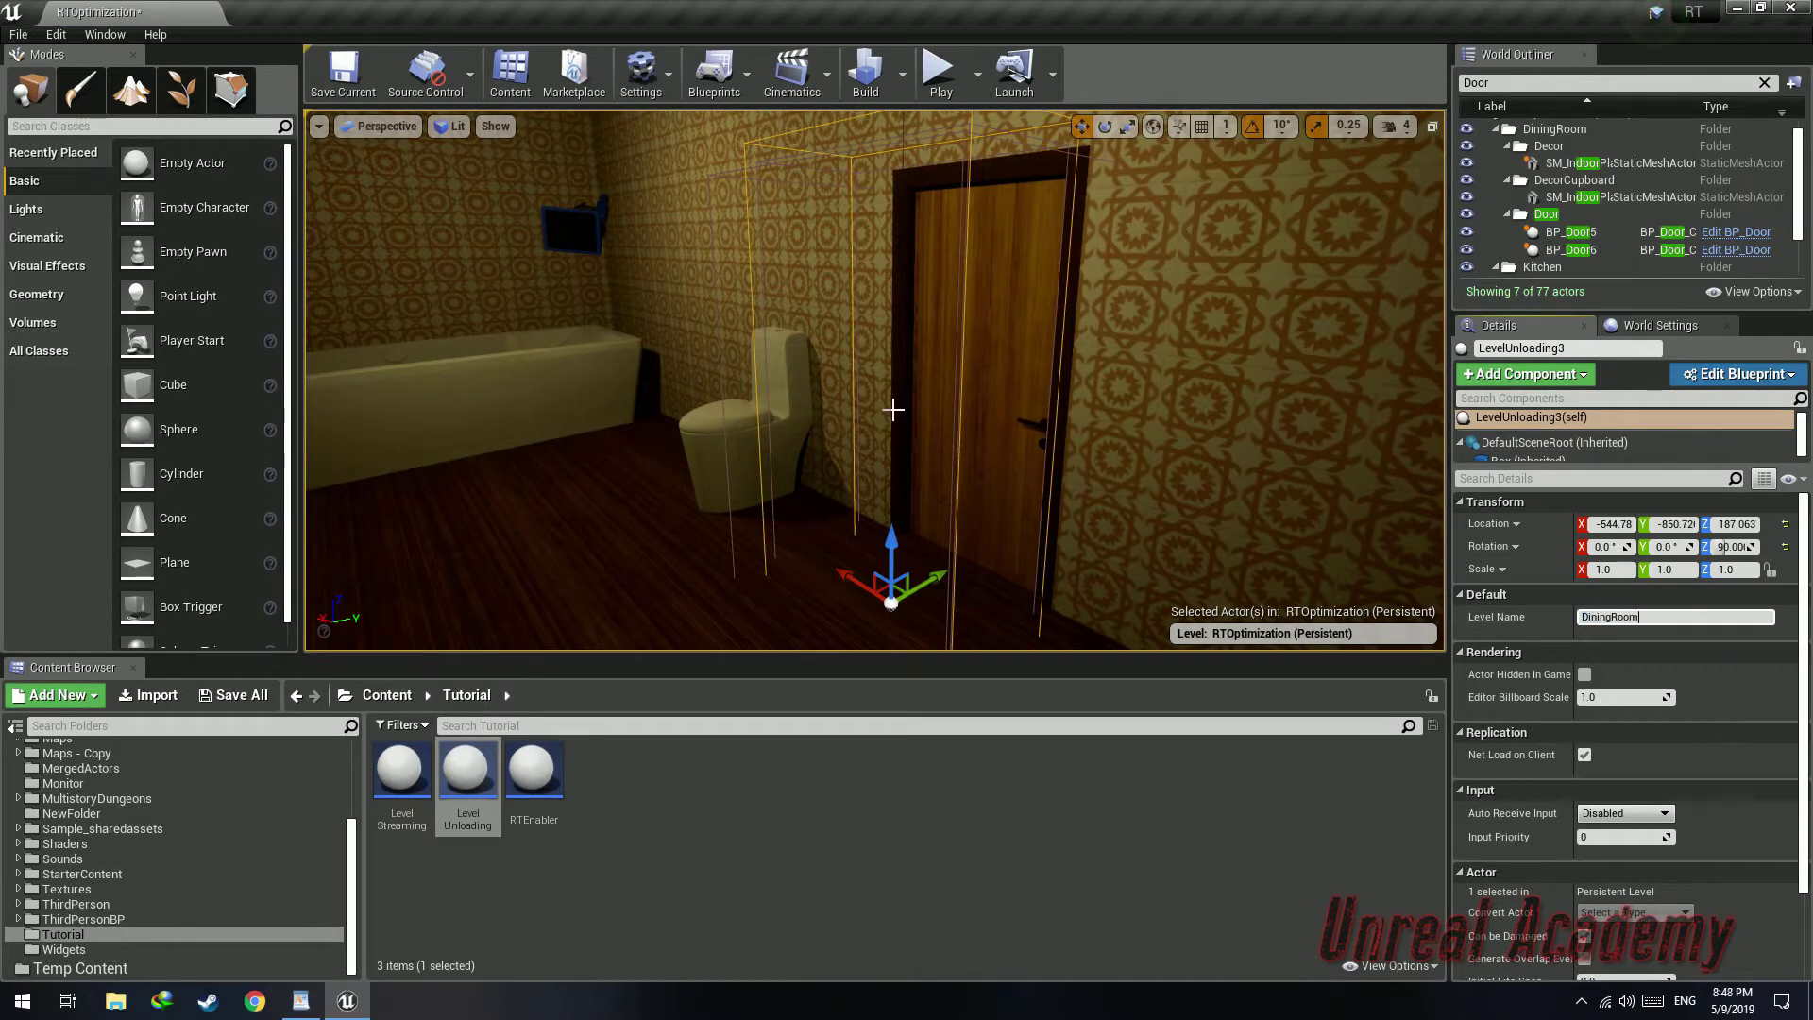
Filter the World Outliner for "load" and select the first LevelUnloading actor to check its level name
click(925, 454)
click(996, 510)
click(1764, 83)
click(1030, 472)
click(1520, 83)
text(load)
click(1563, 145)
right_drag(878, 377, 1175, 368)
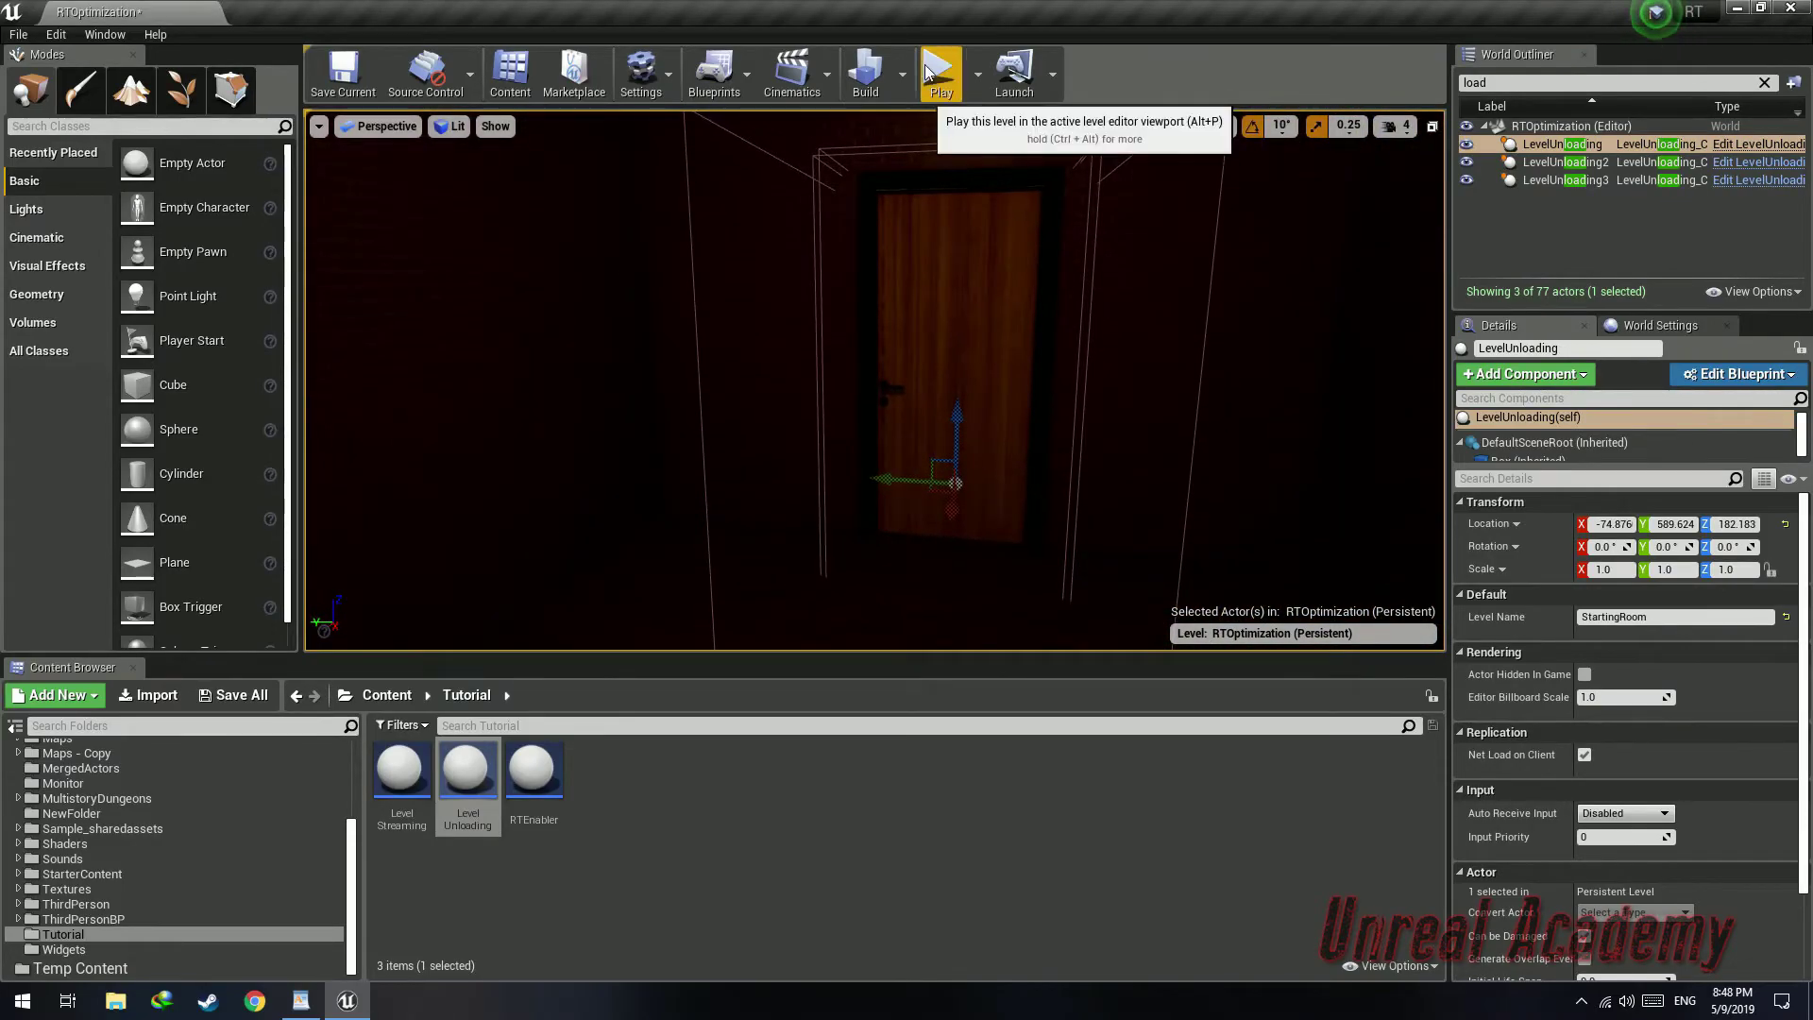
Turn on the frame-rate display in the viewport options
click(938, 74)
key(Escape)
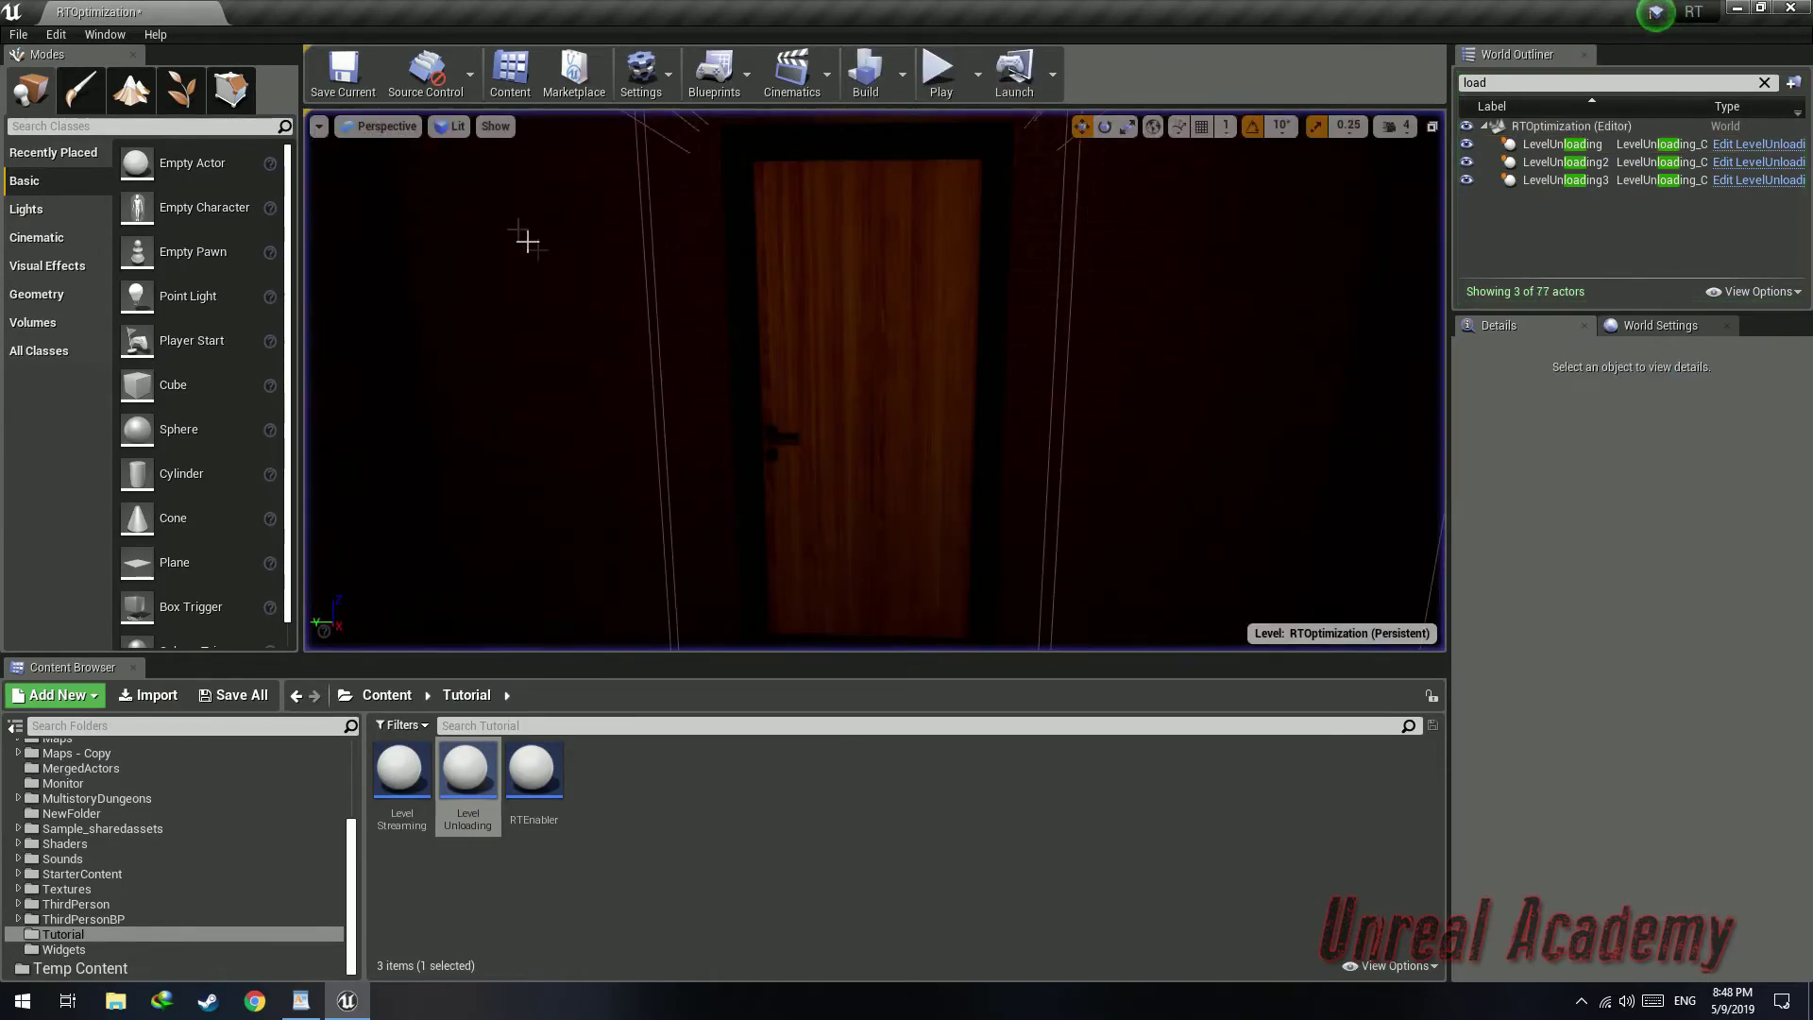
click(319, 127)
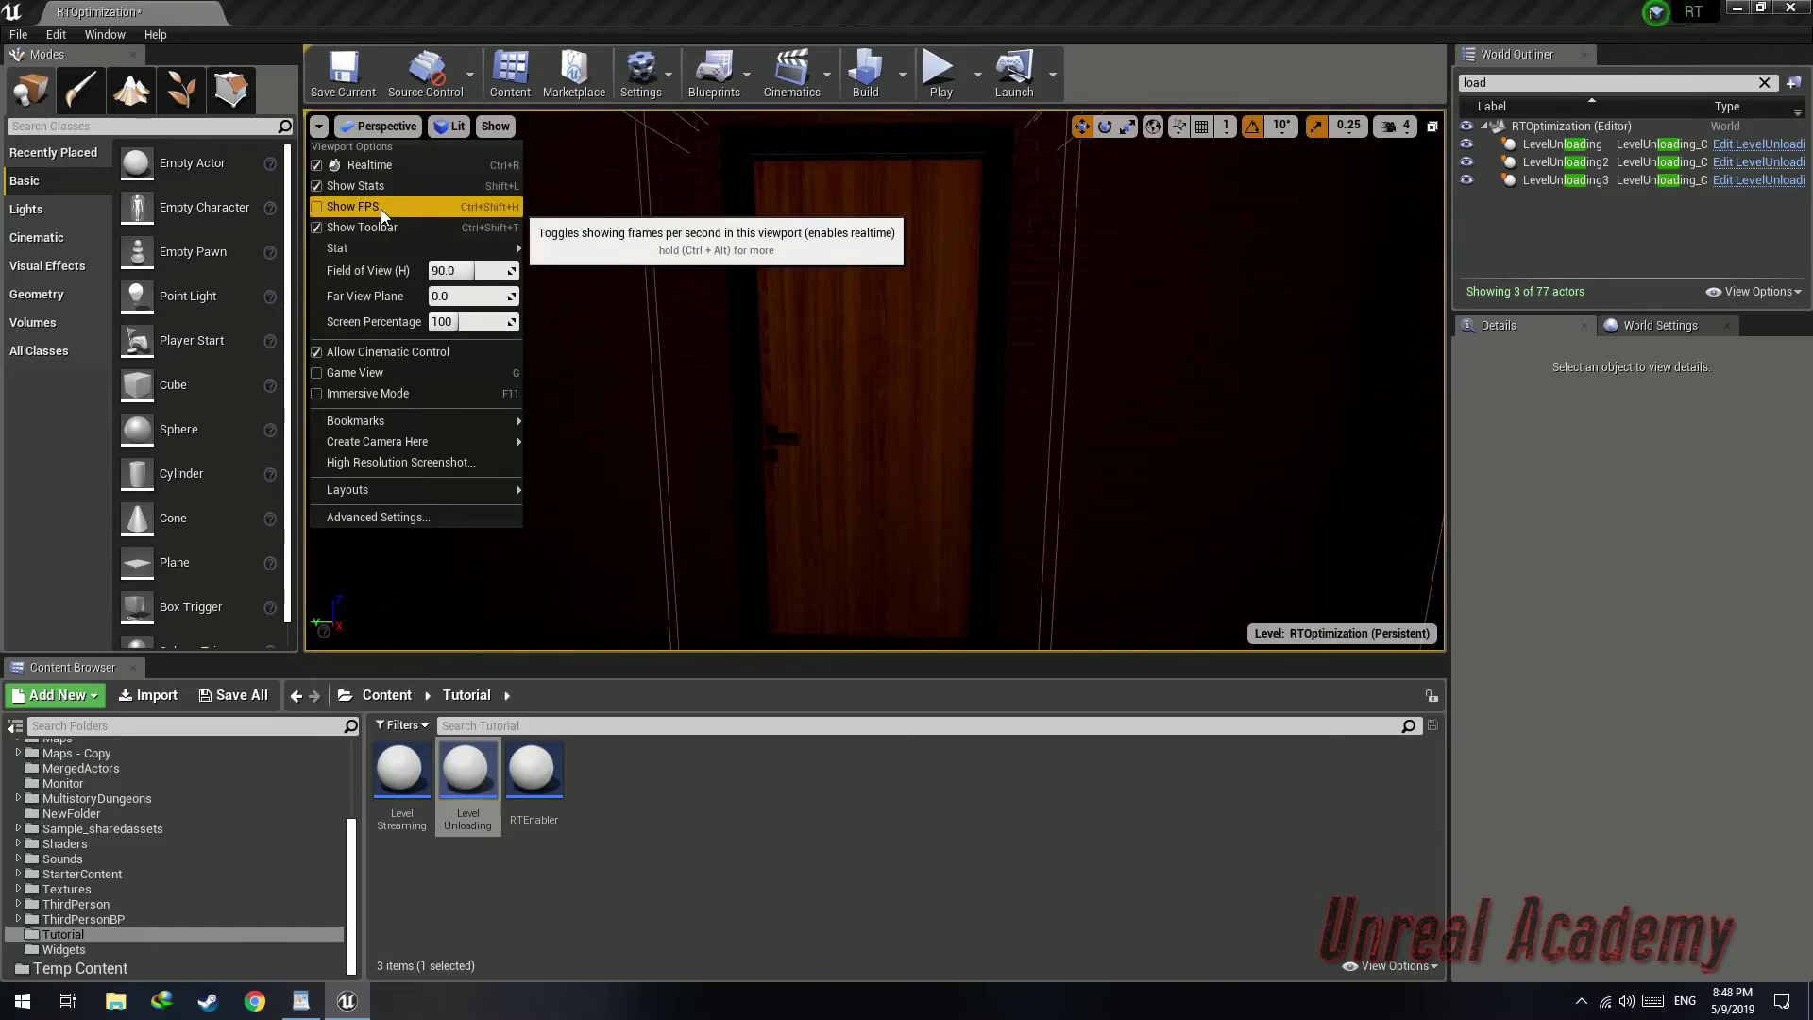
click(381, 208)
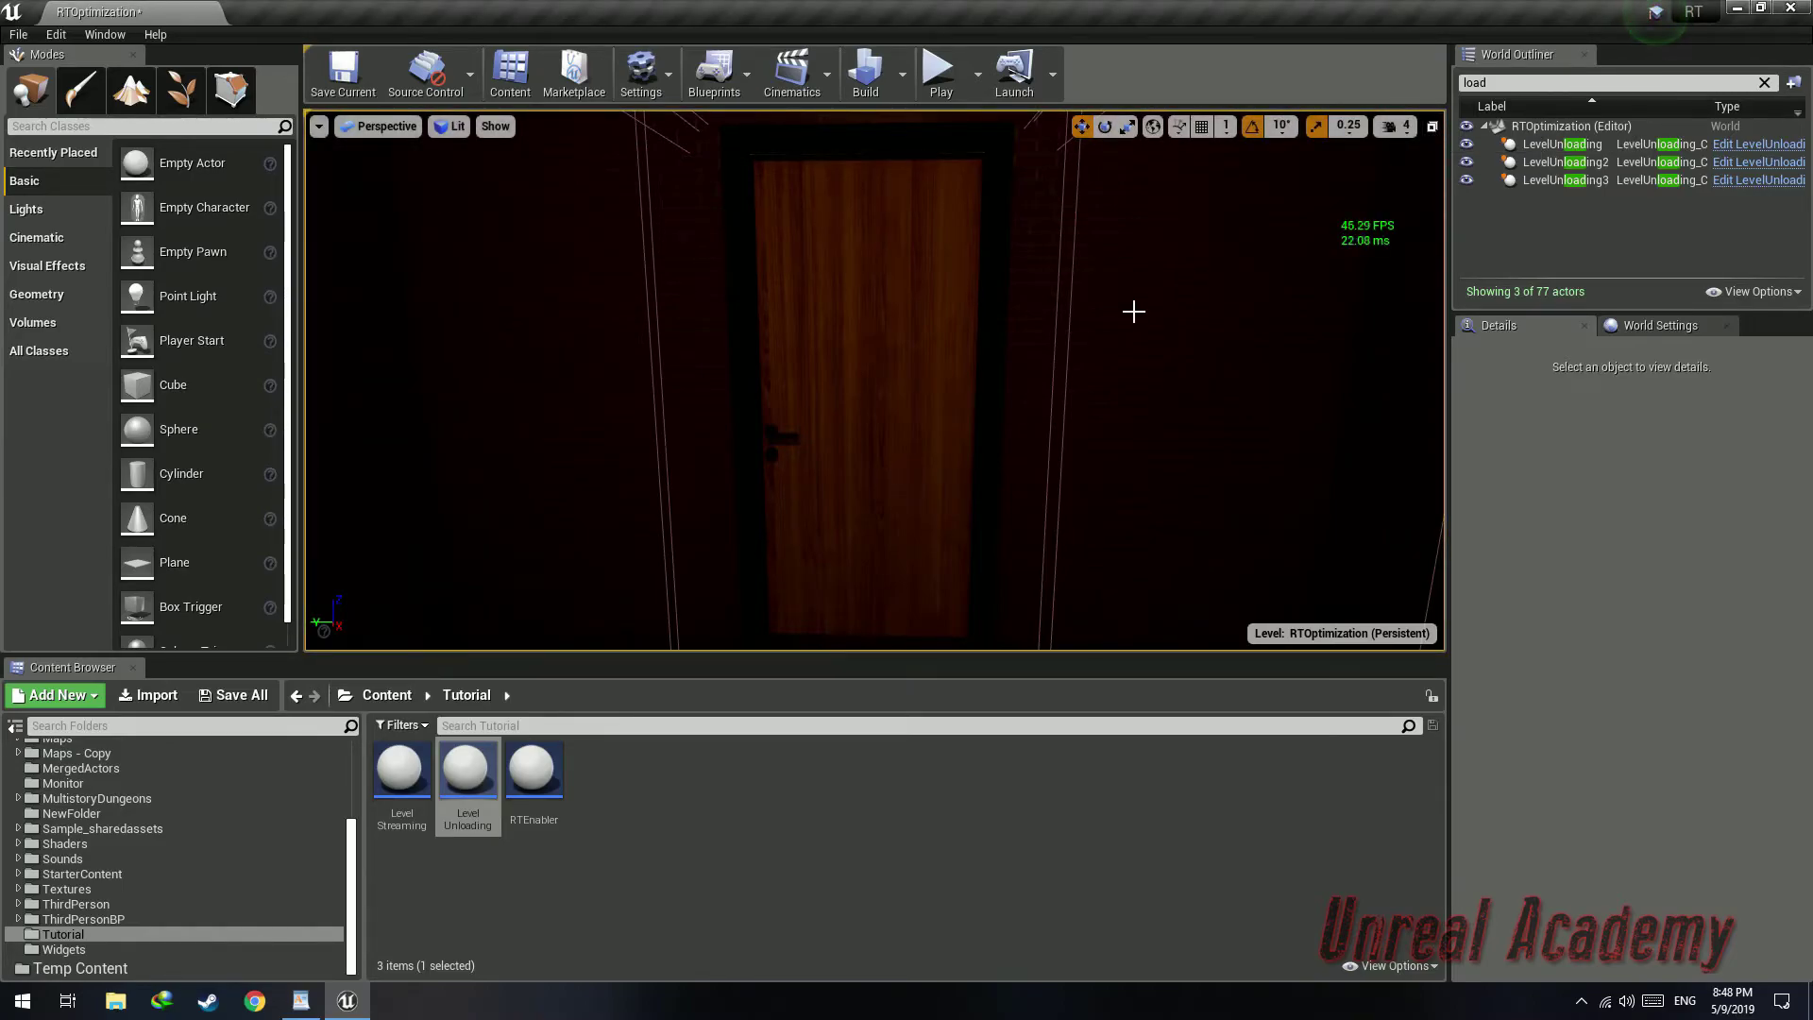
Play the level in a fullscreen viewport and walk through the doors to test room loading and unloading
key(F11)
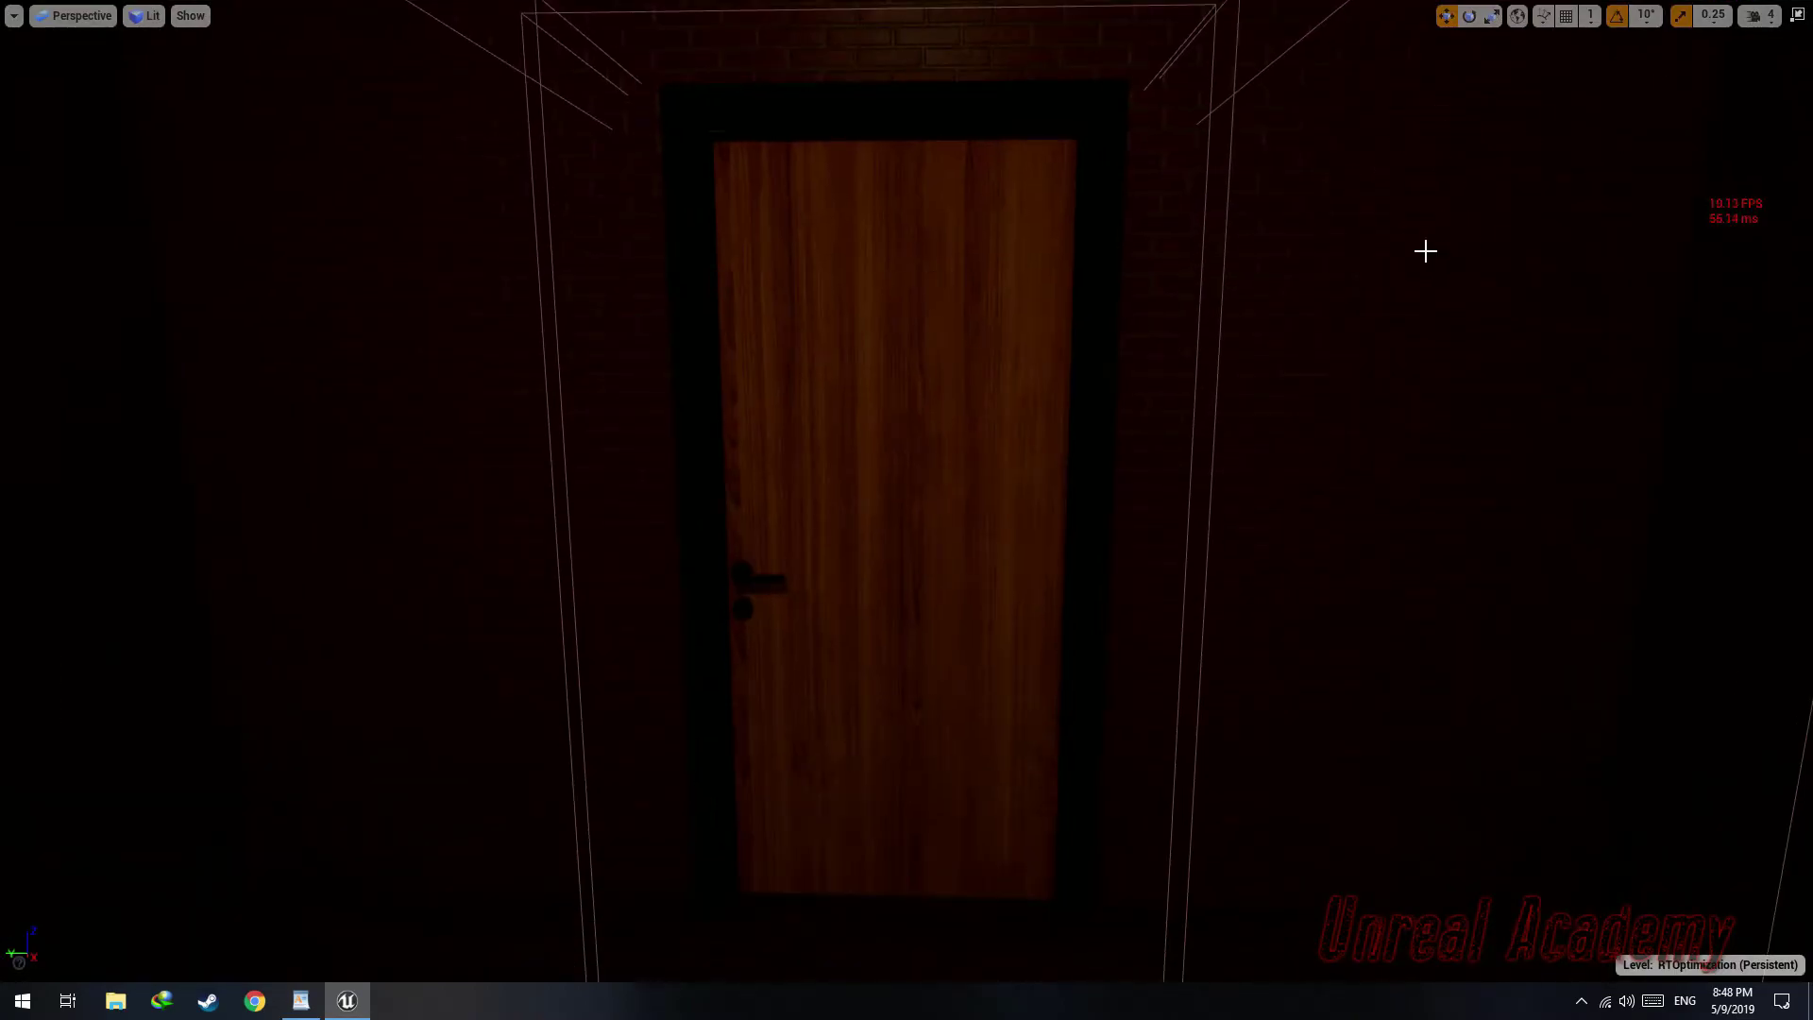
key(alt+p)
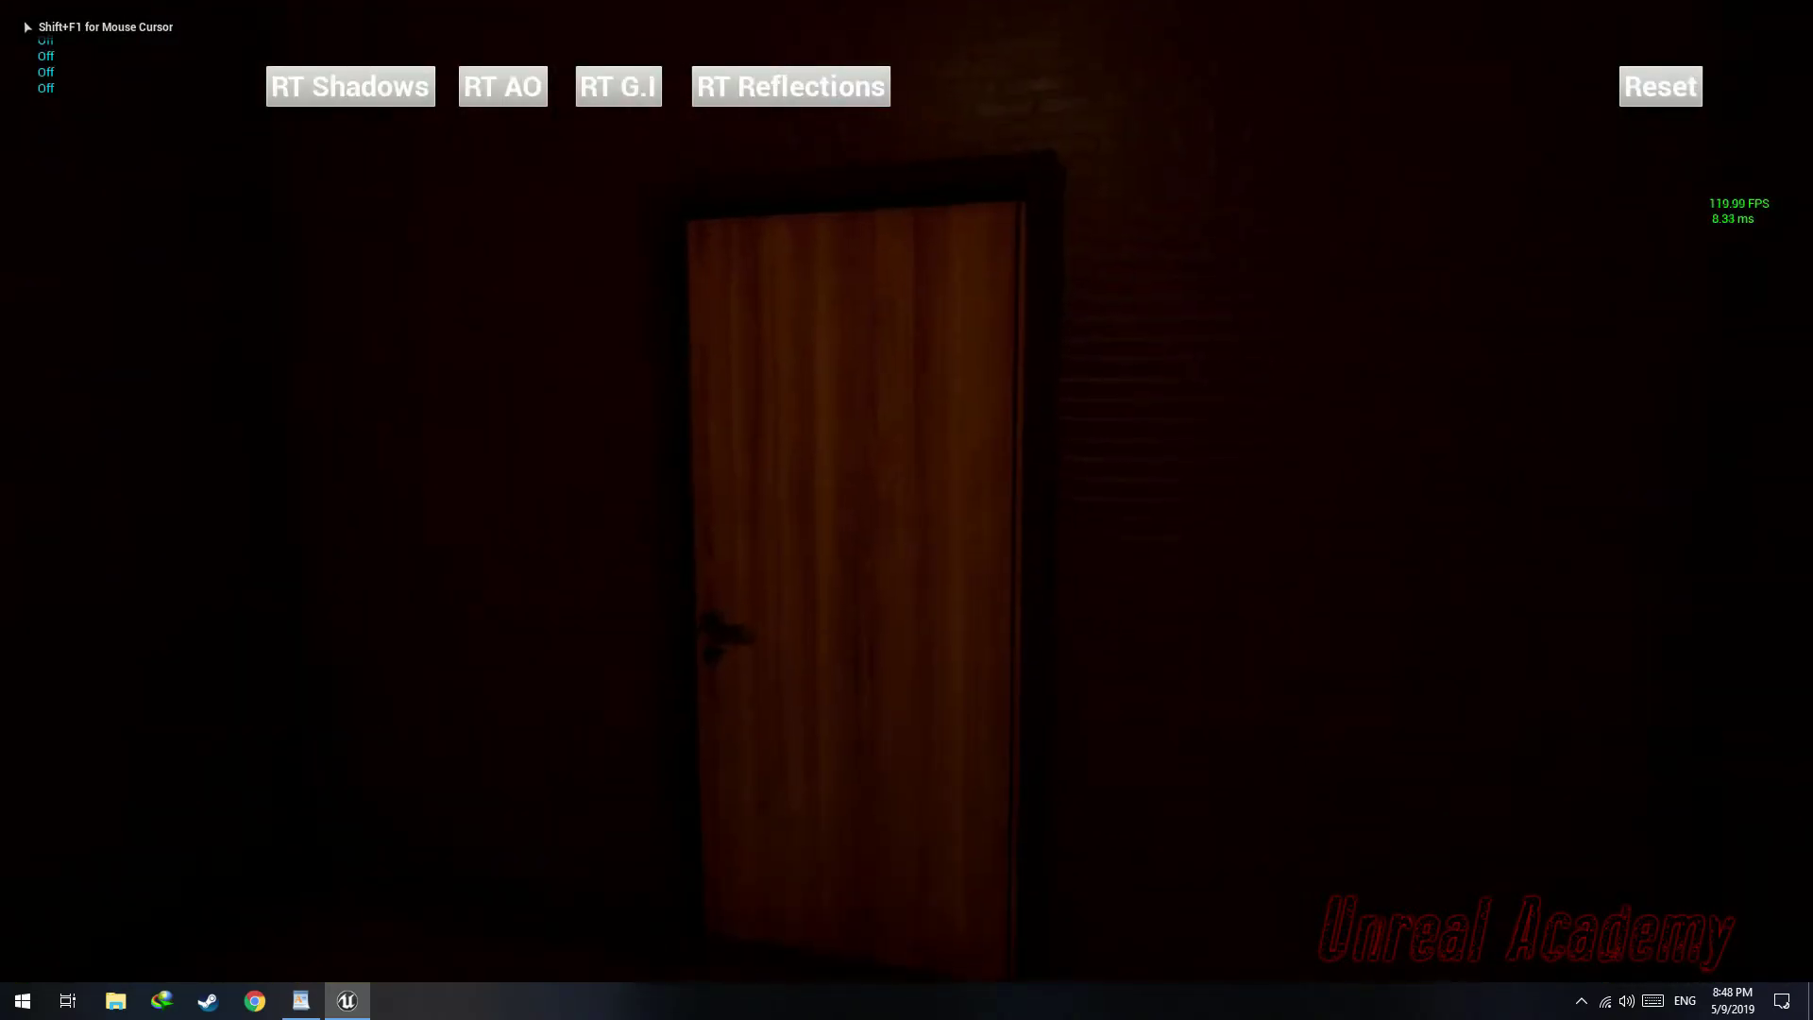
key(w)
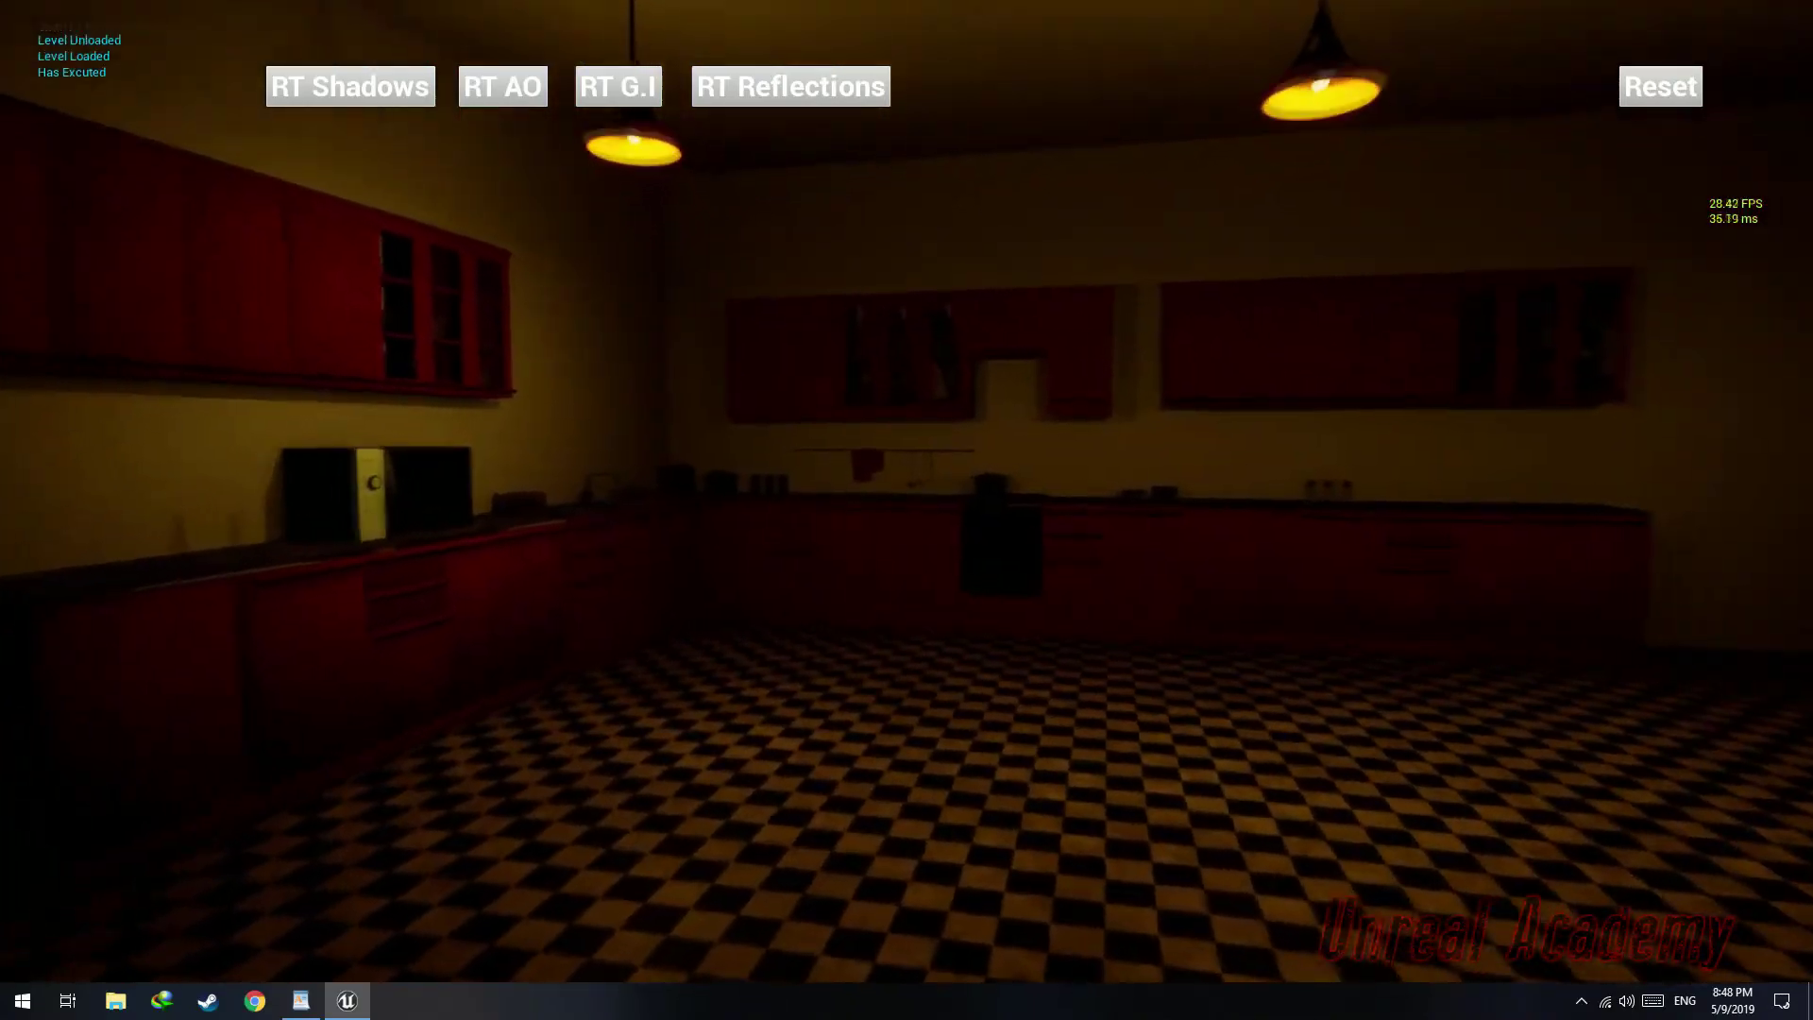
key(s)
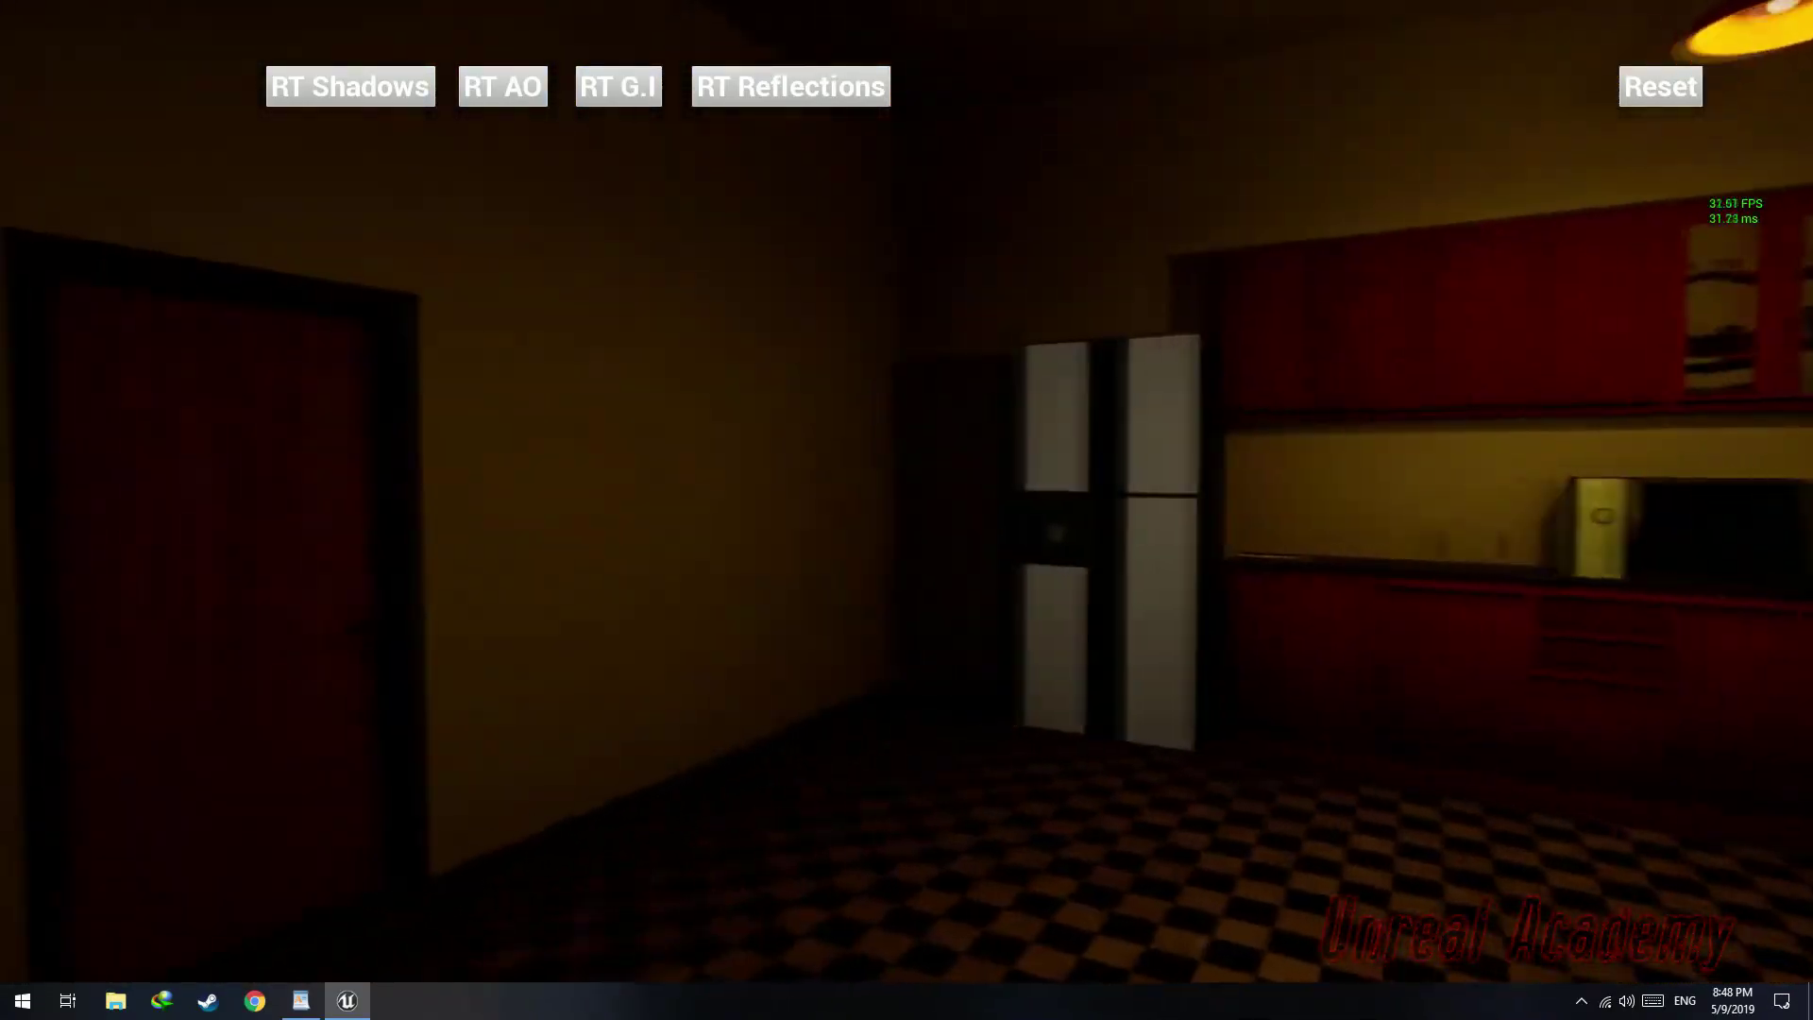
key(w)
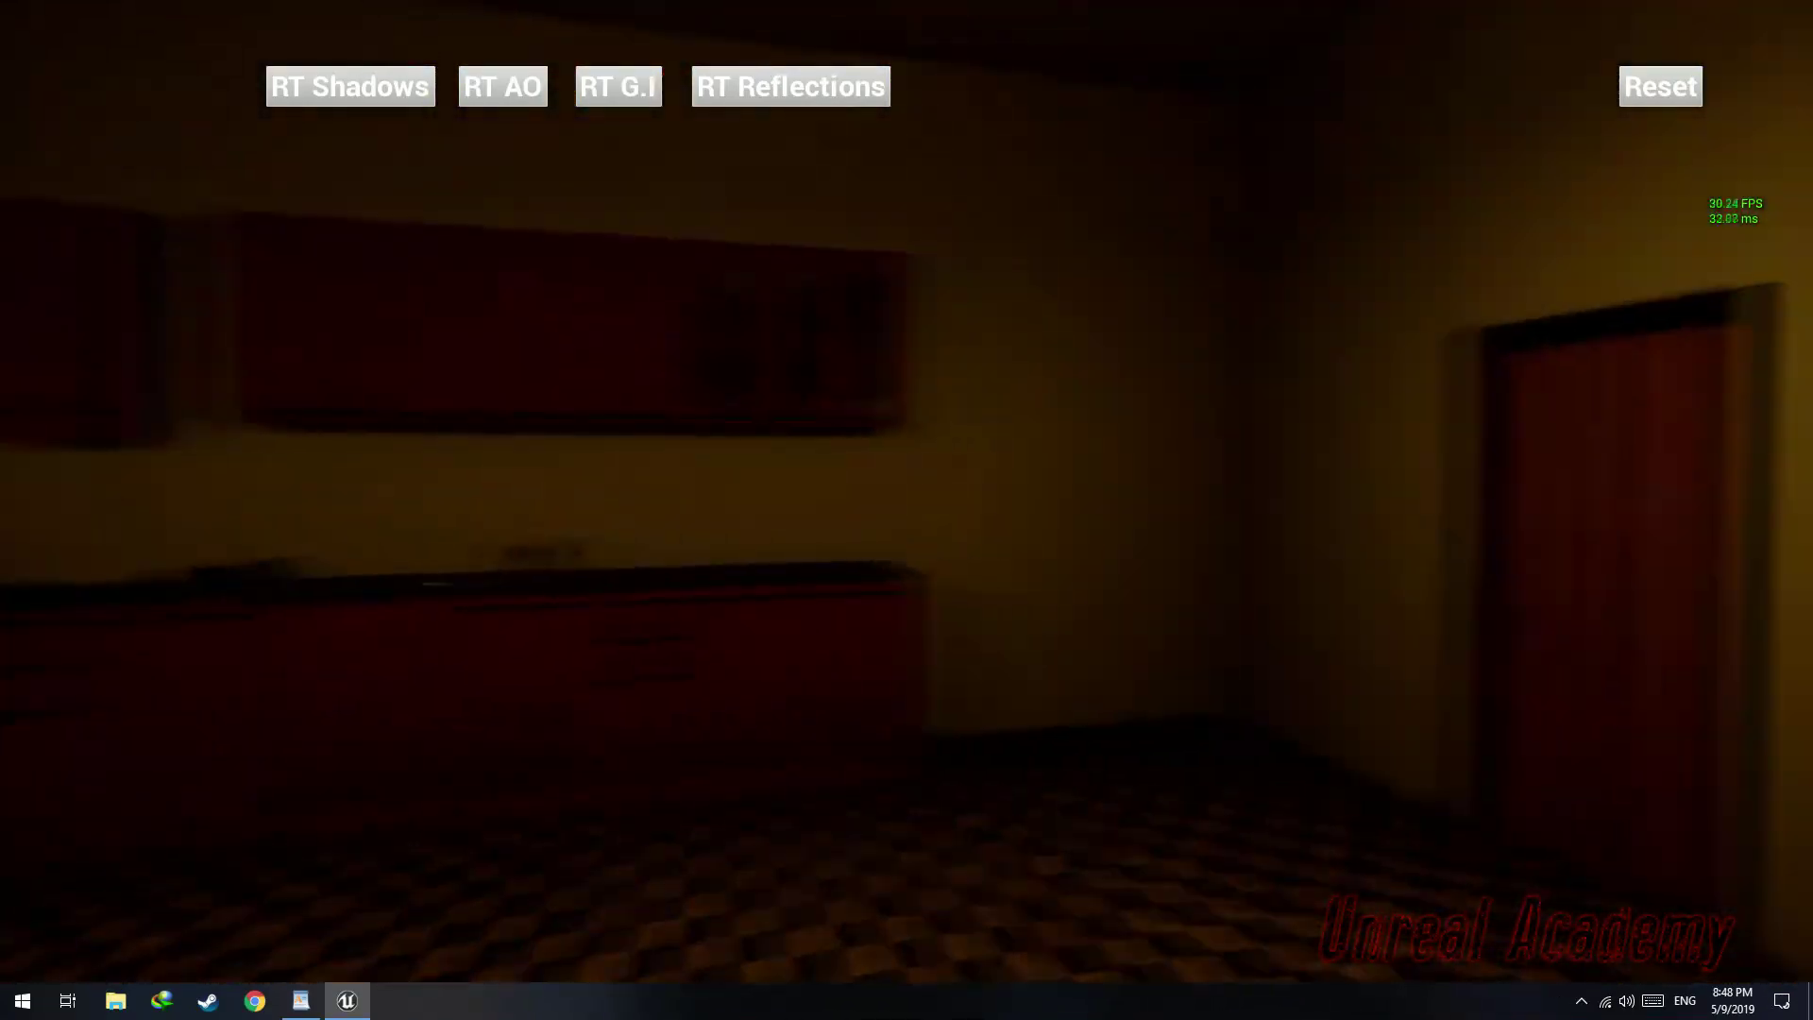
key(w)
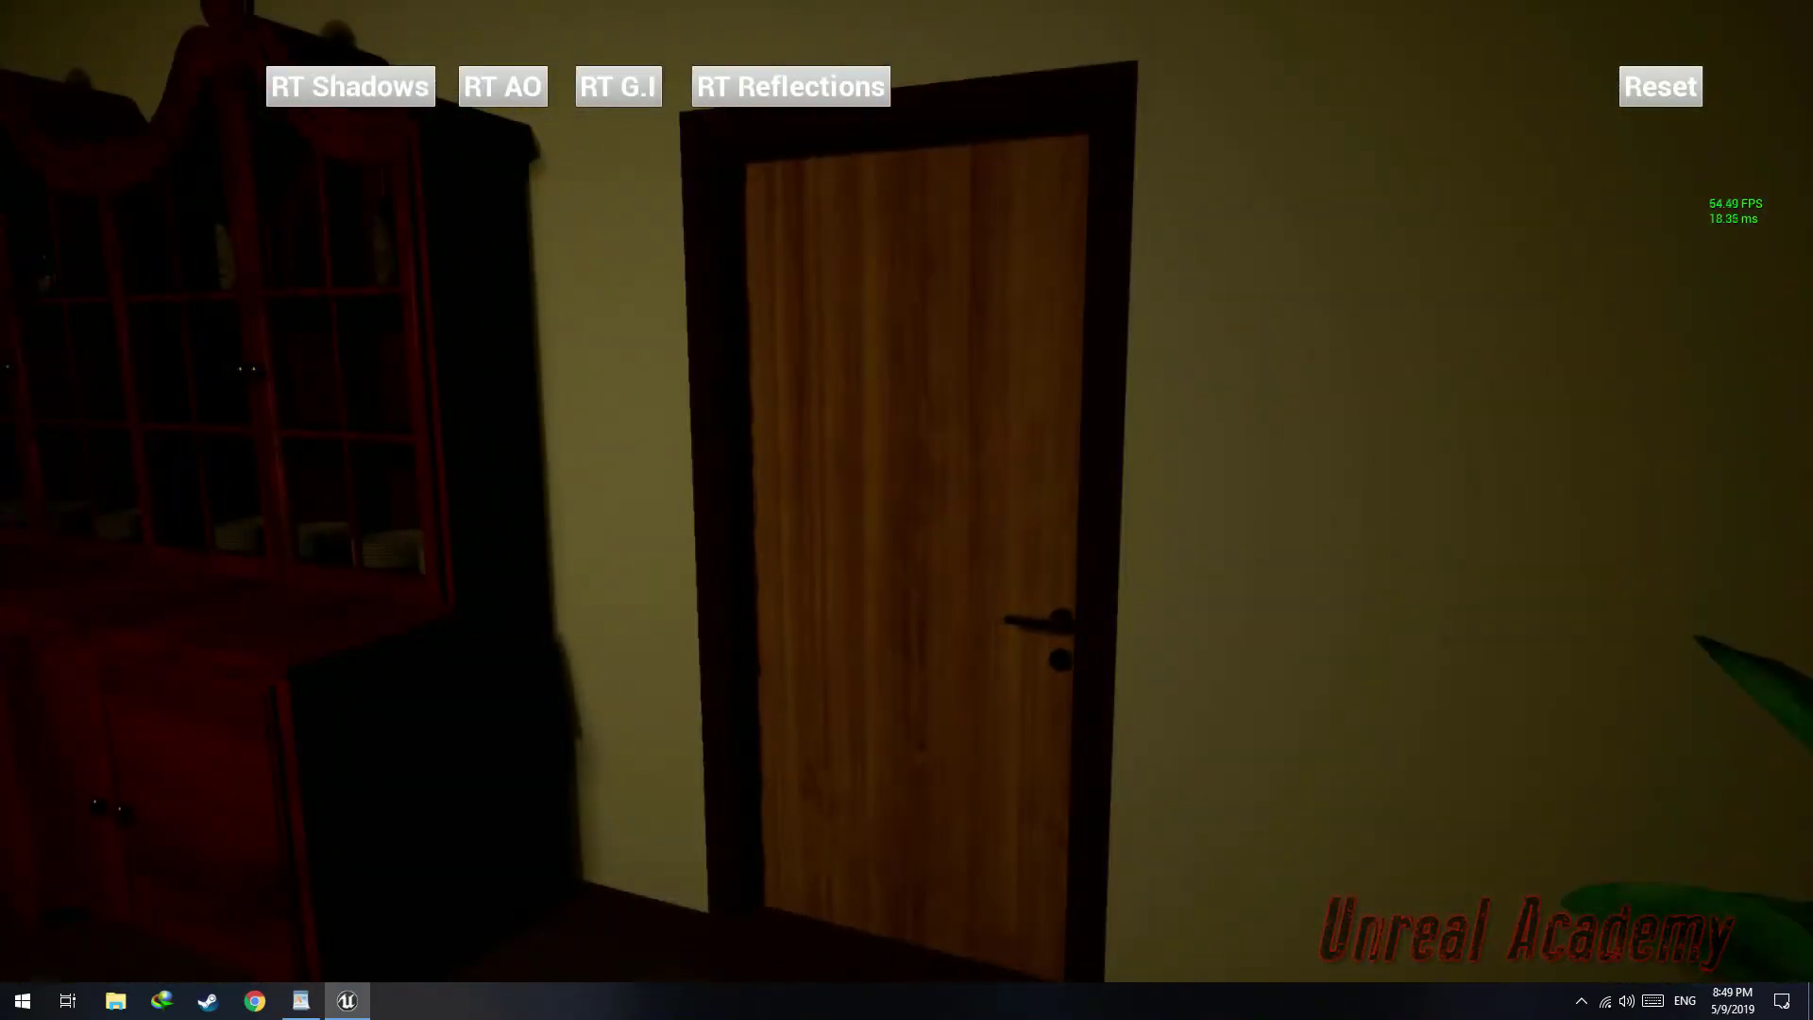
key(w)
key(s)
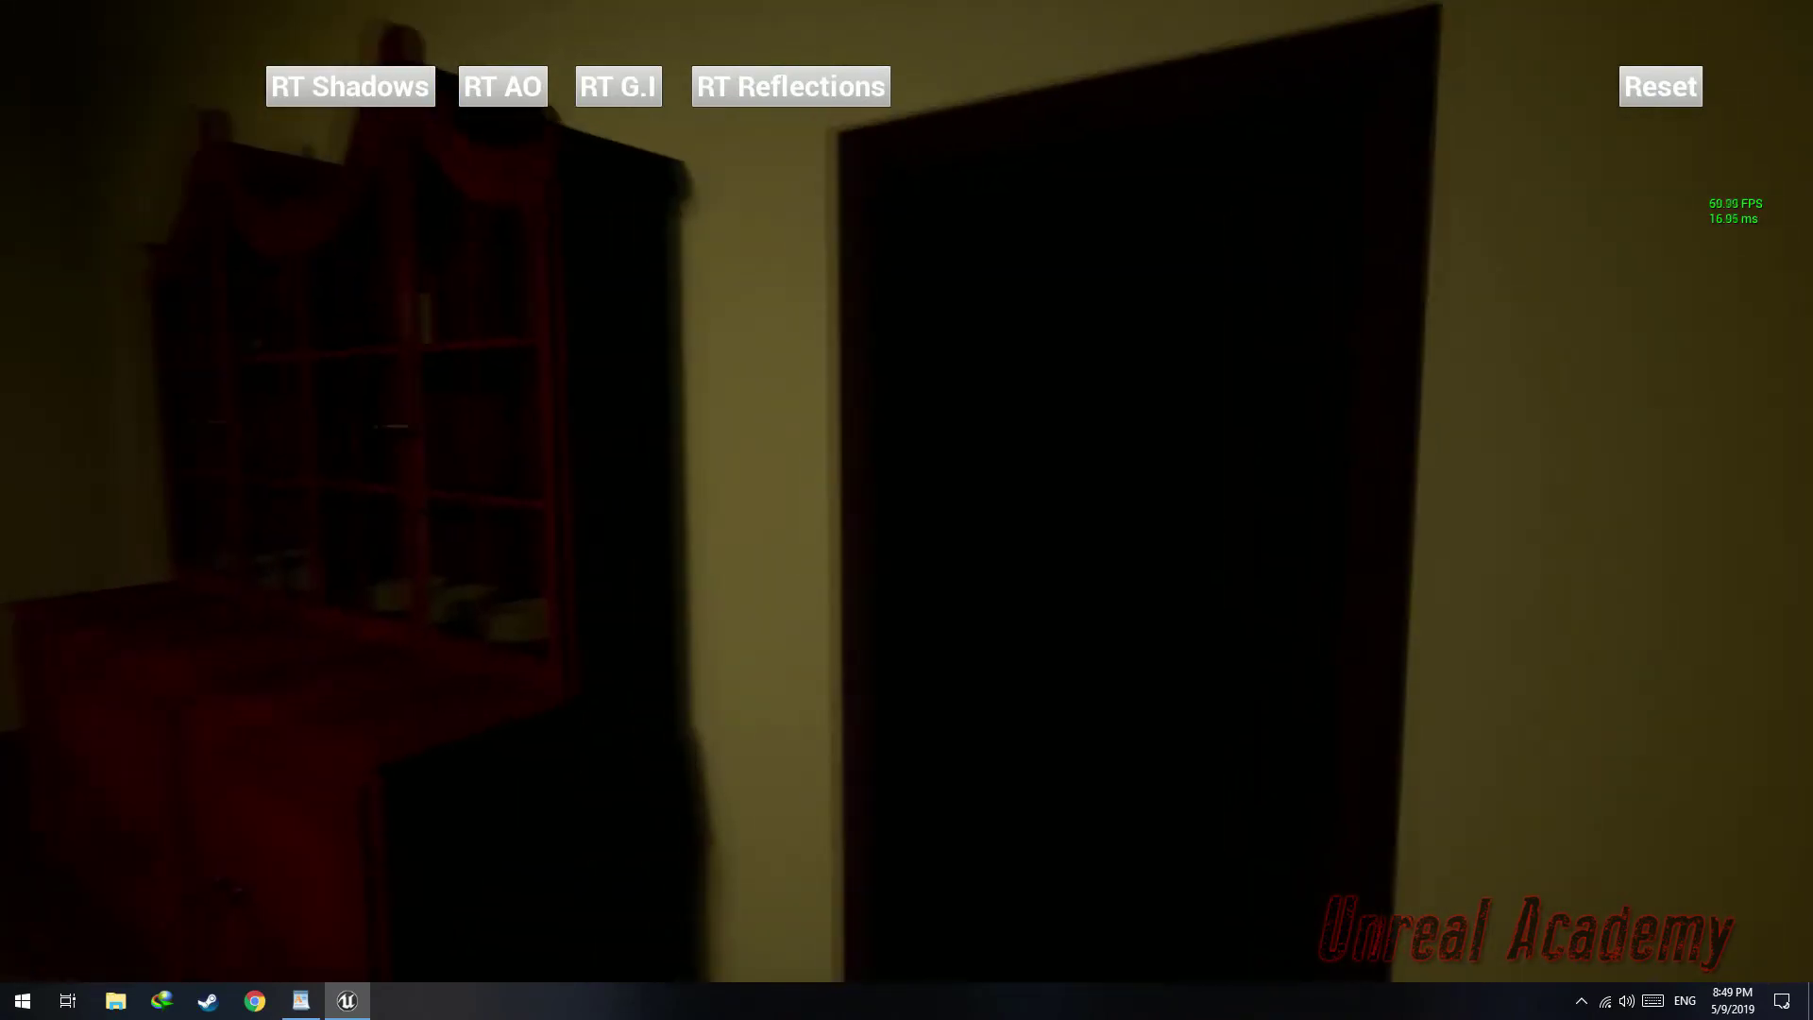
key(w)
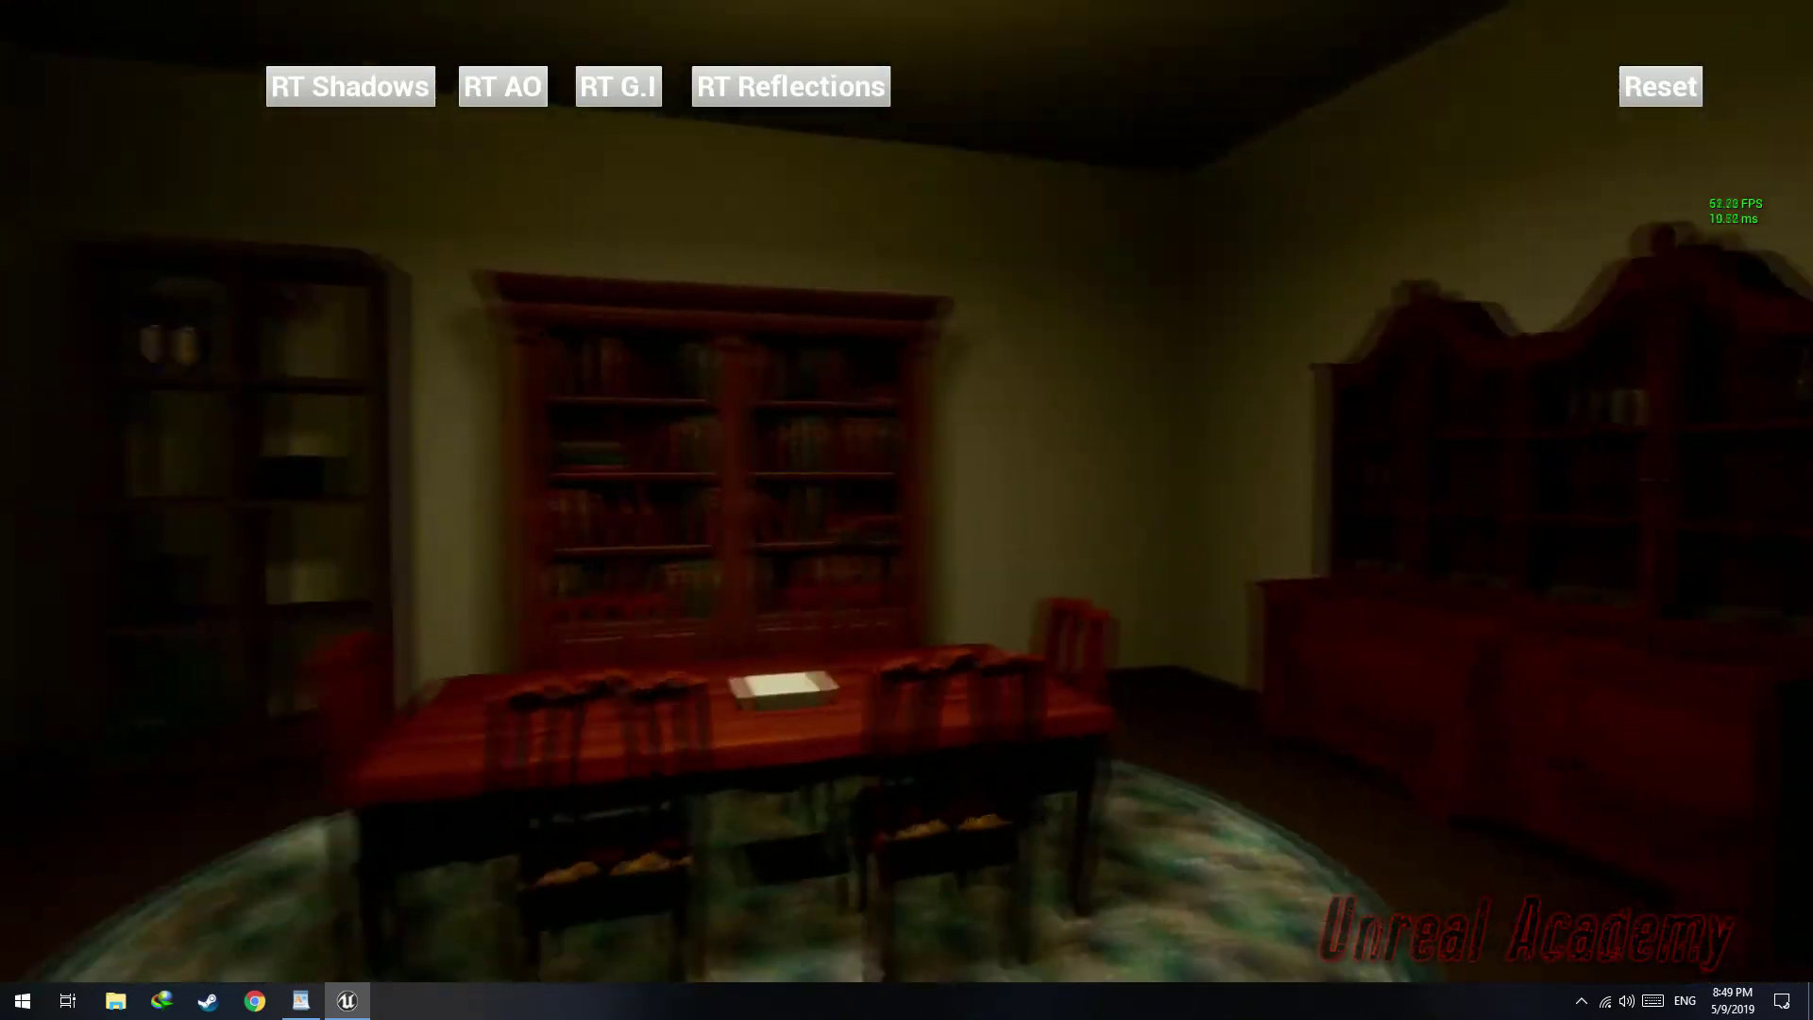
key(s)
key(F11)
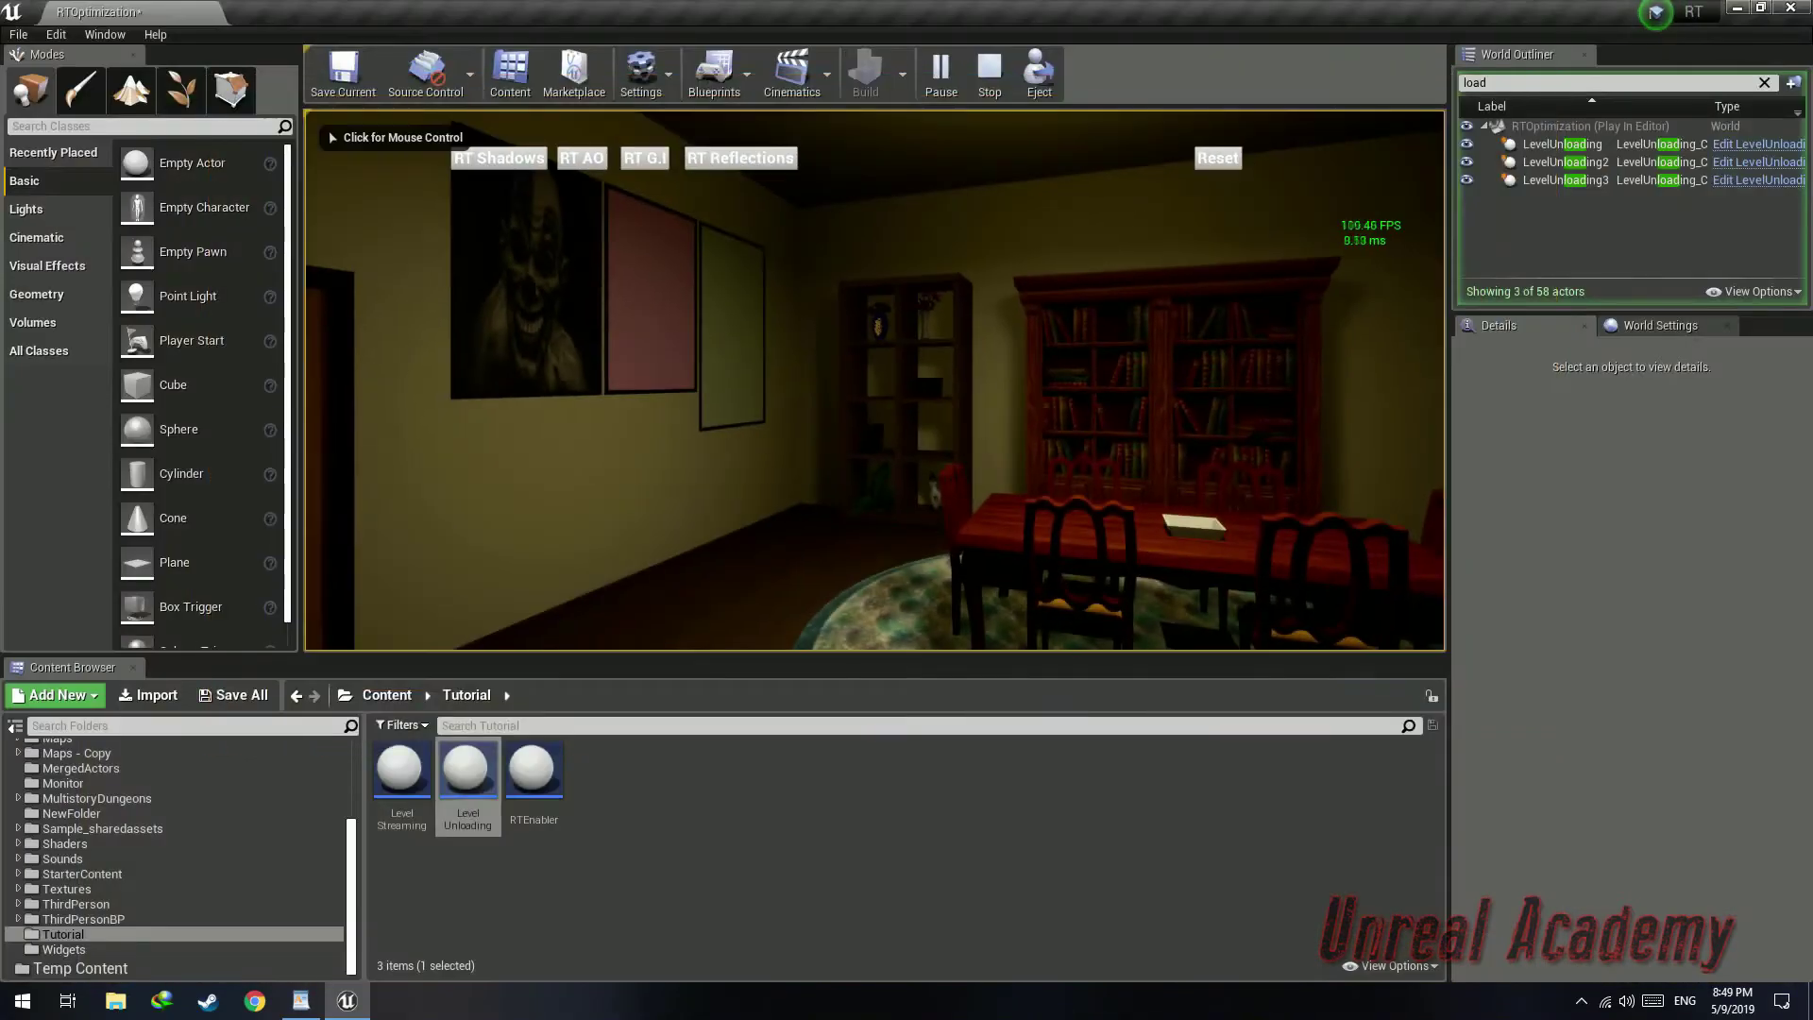
Browse the World Outliner folders during play to inspect which room actors are currently loaded
click(1764, 83)
scroll(1555, 178, up, 5)
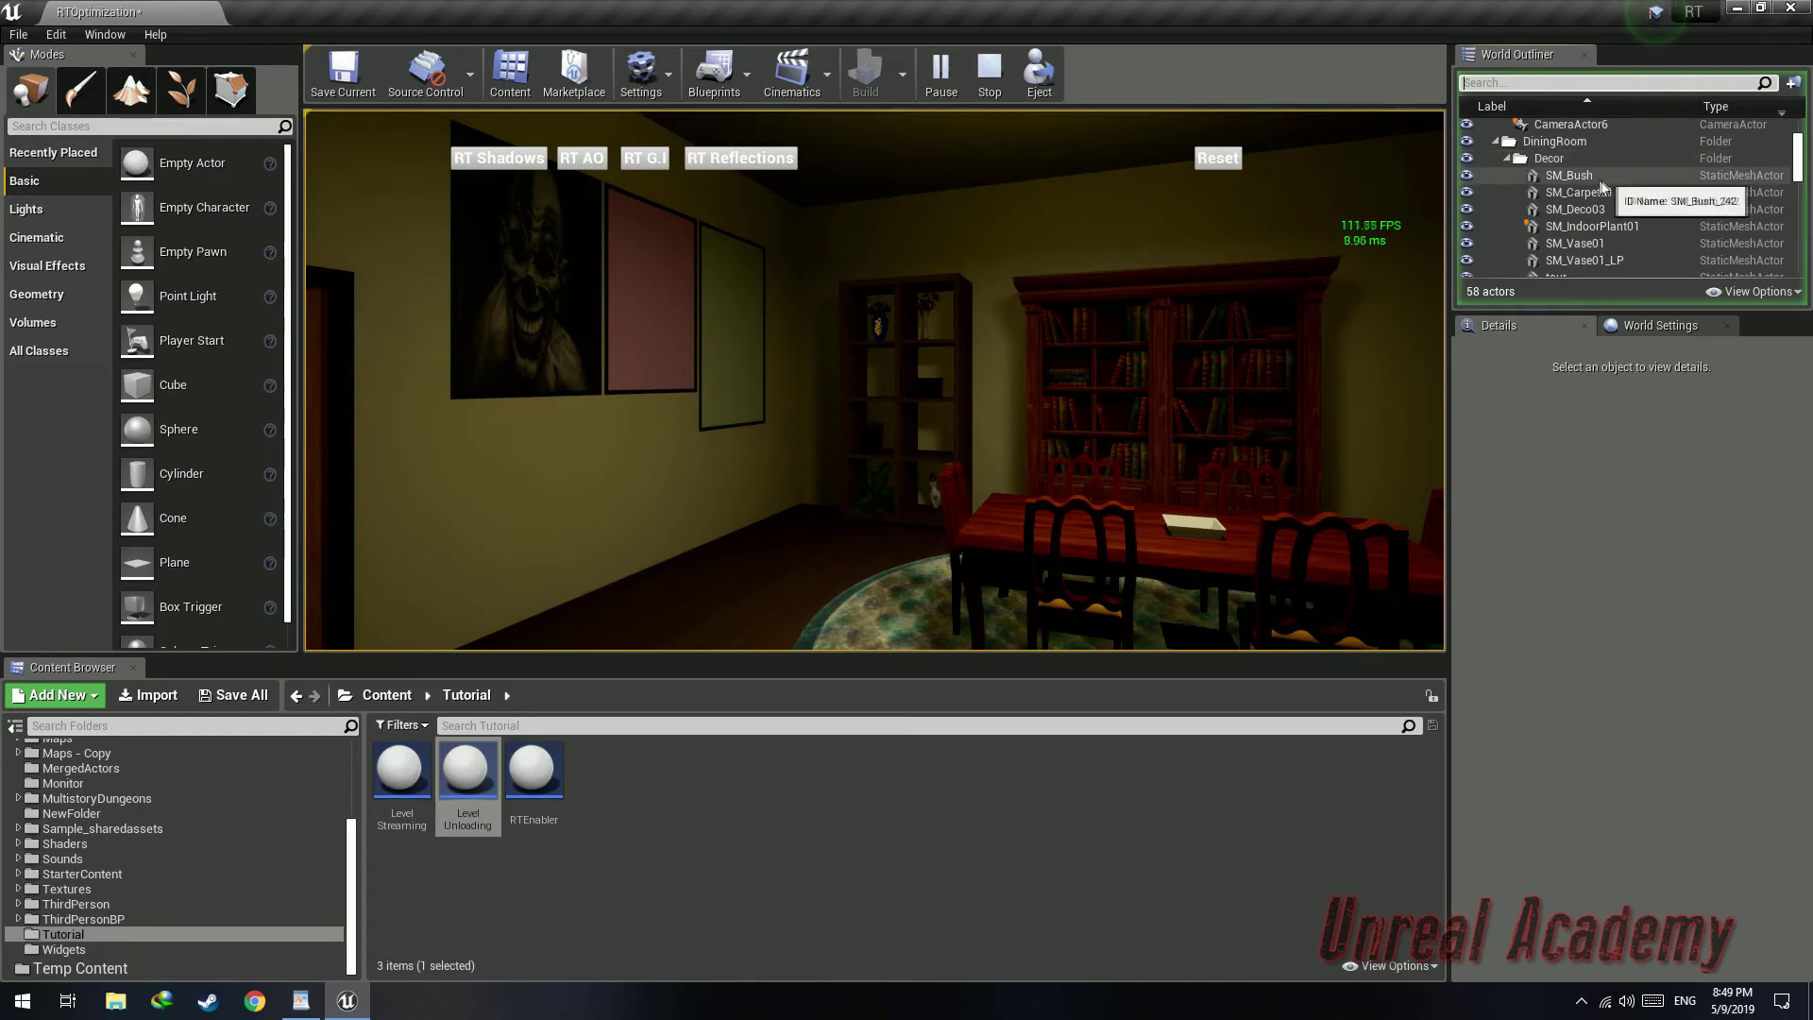
click(1603, 178)
double_click(1504, 146)
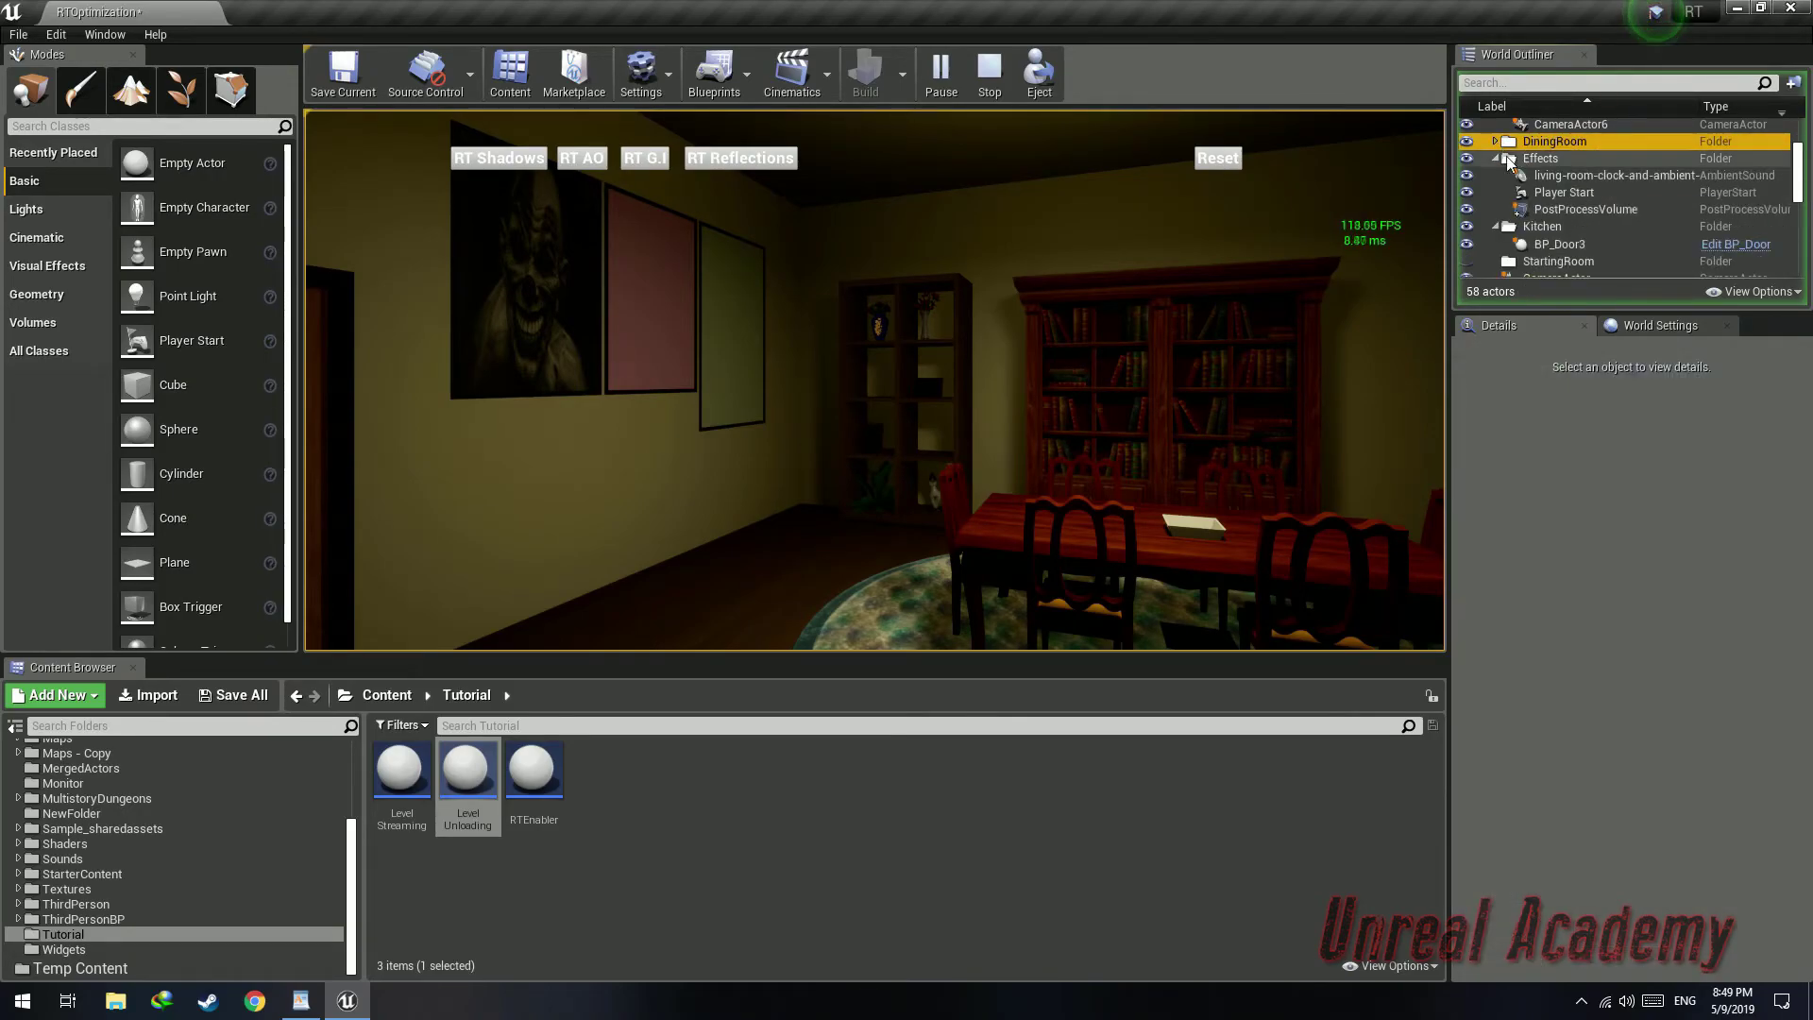
click(1496, 160)
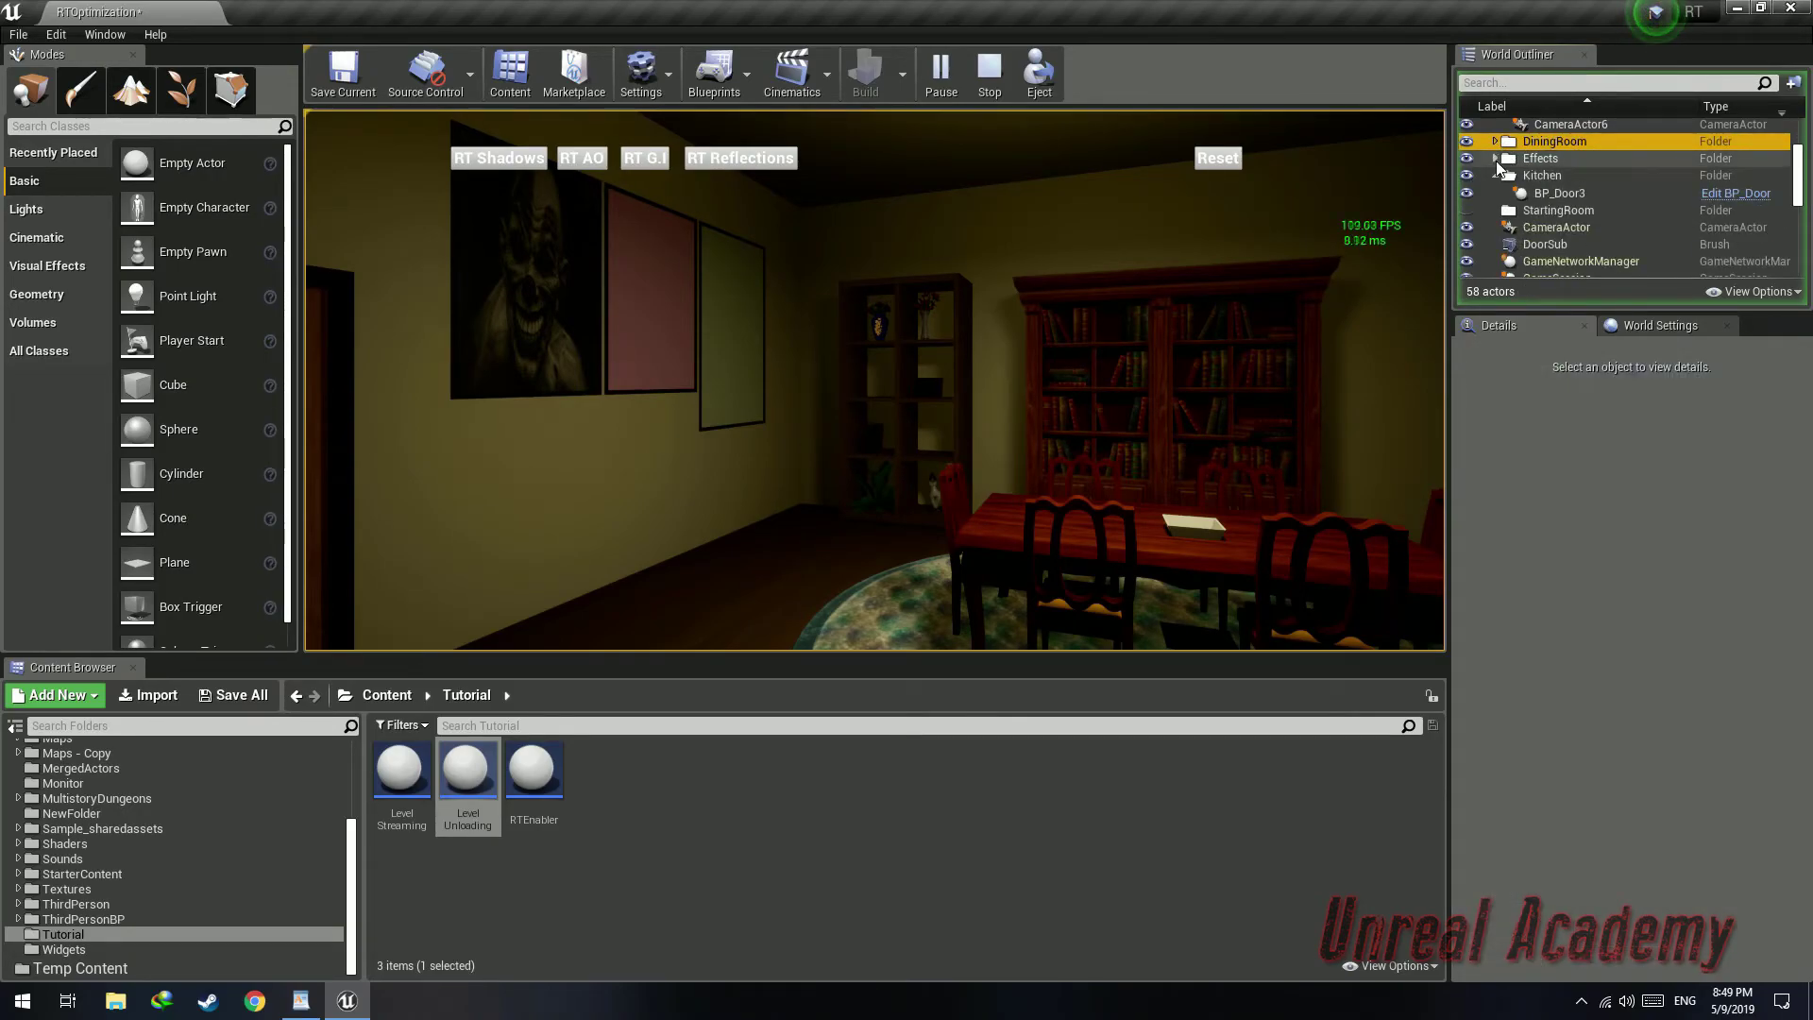
click(1503, 193)
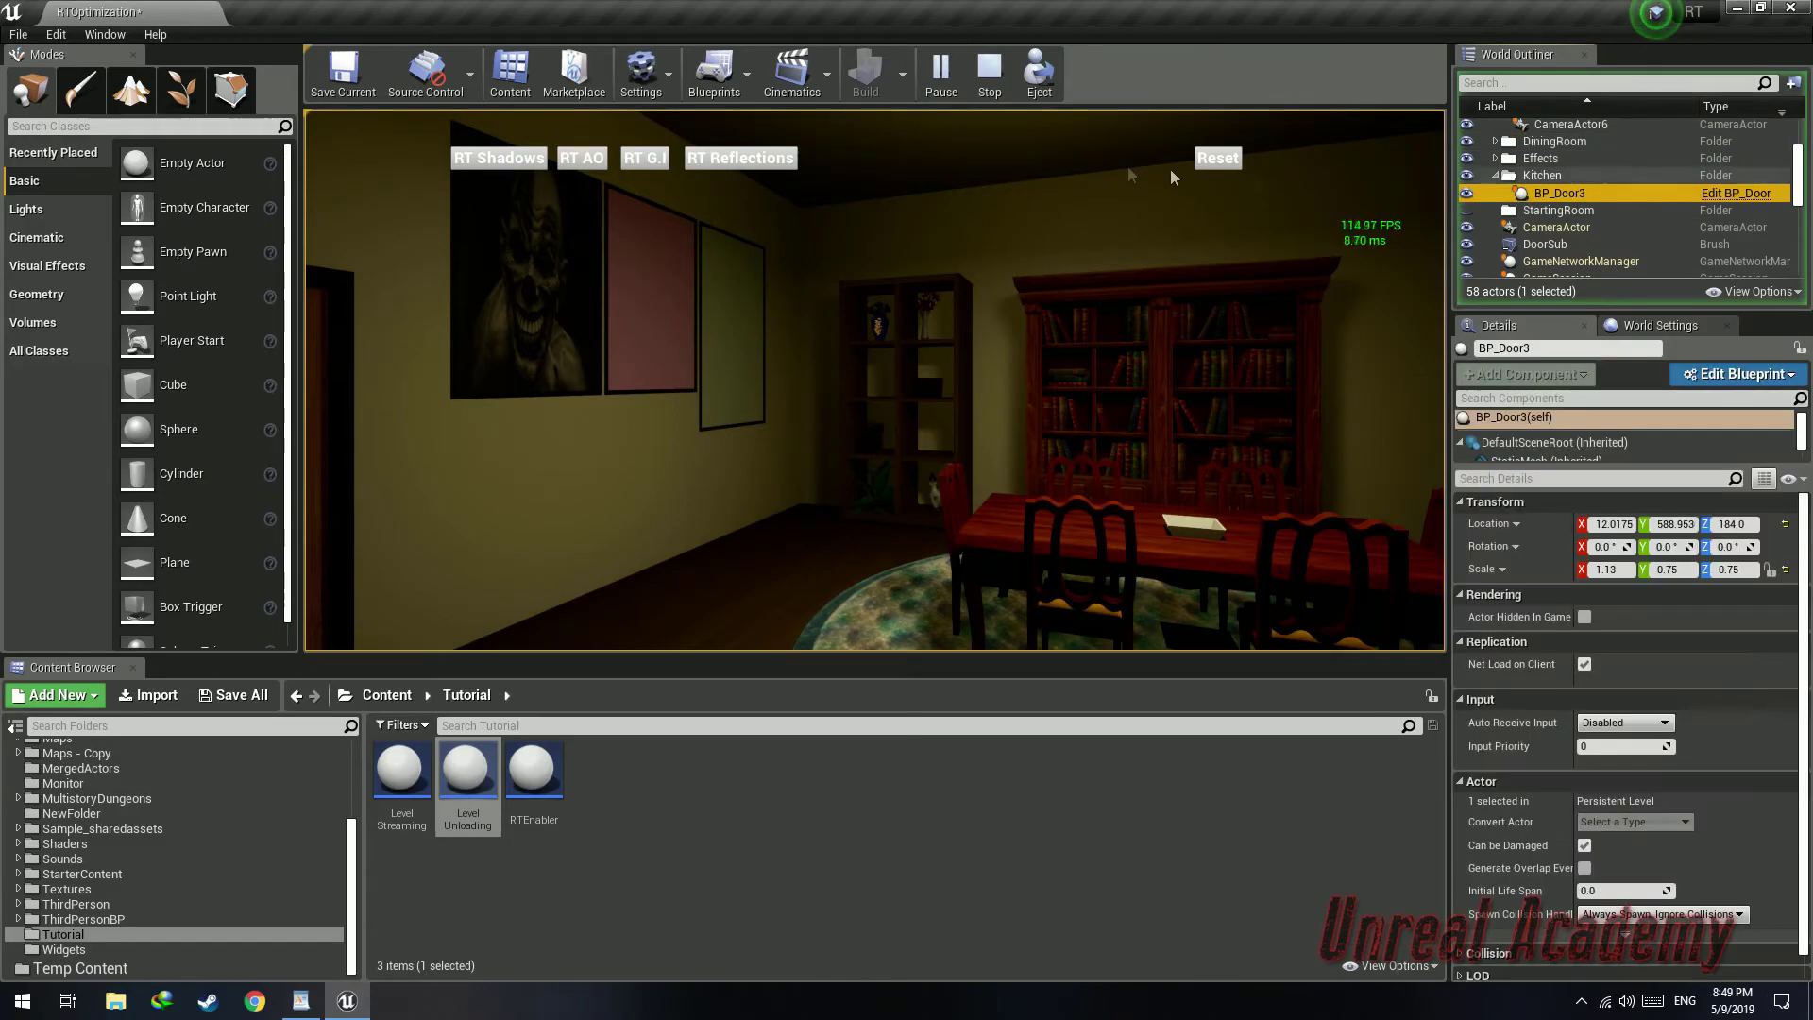
click(1254, 173)
key(shift+F1)
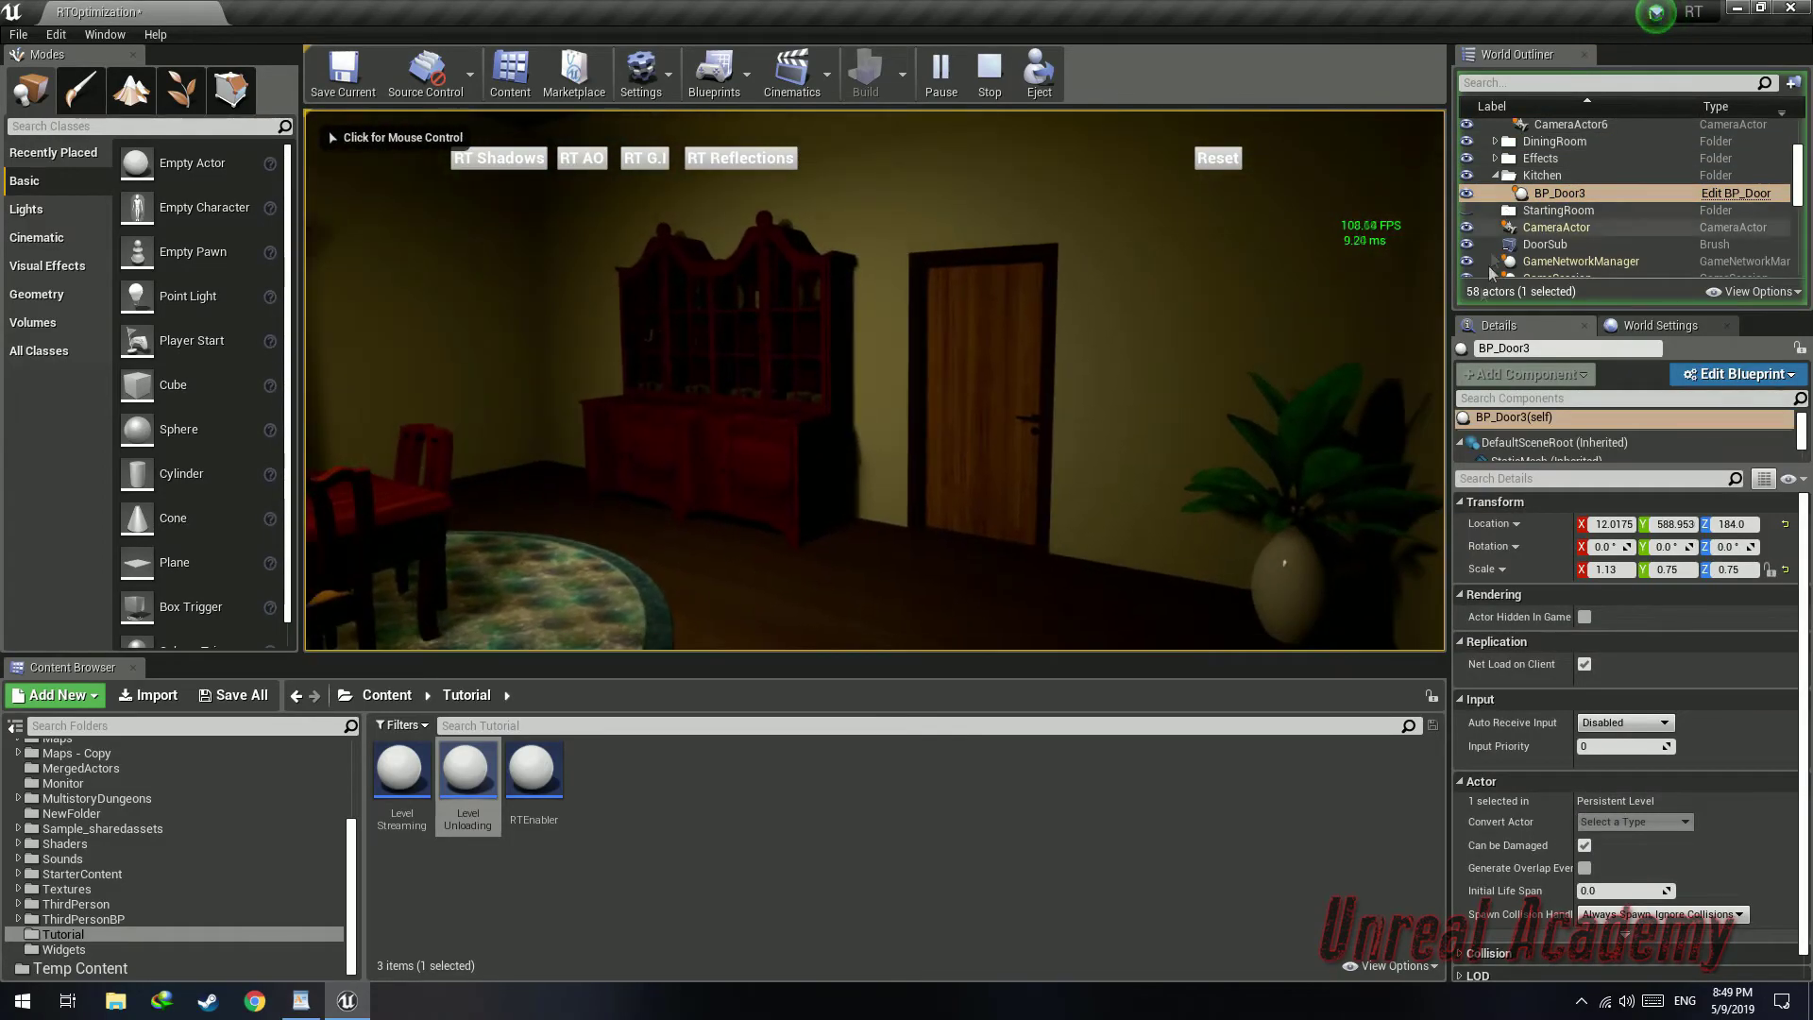
scroll(1596, 230, down, 3)
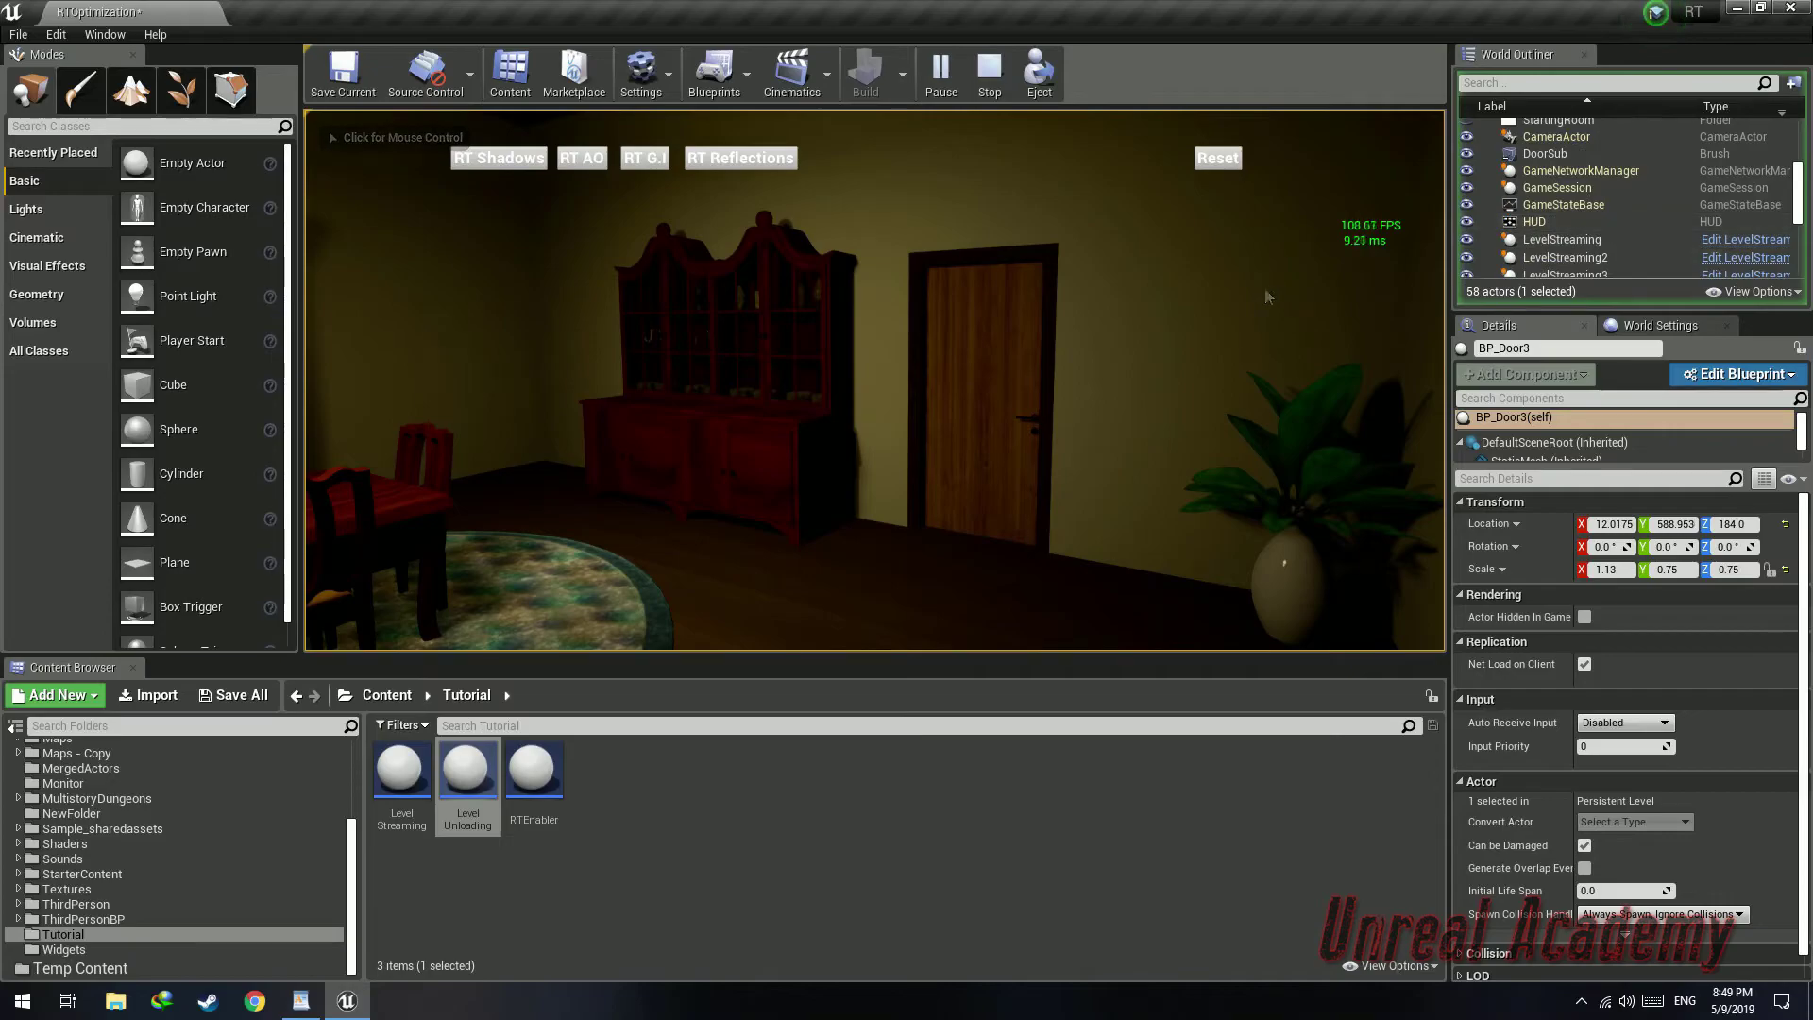
click(1265, 295)
key(shift+F1)
scroll(1607, 215, down, 6)
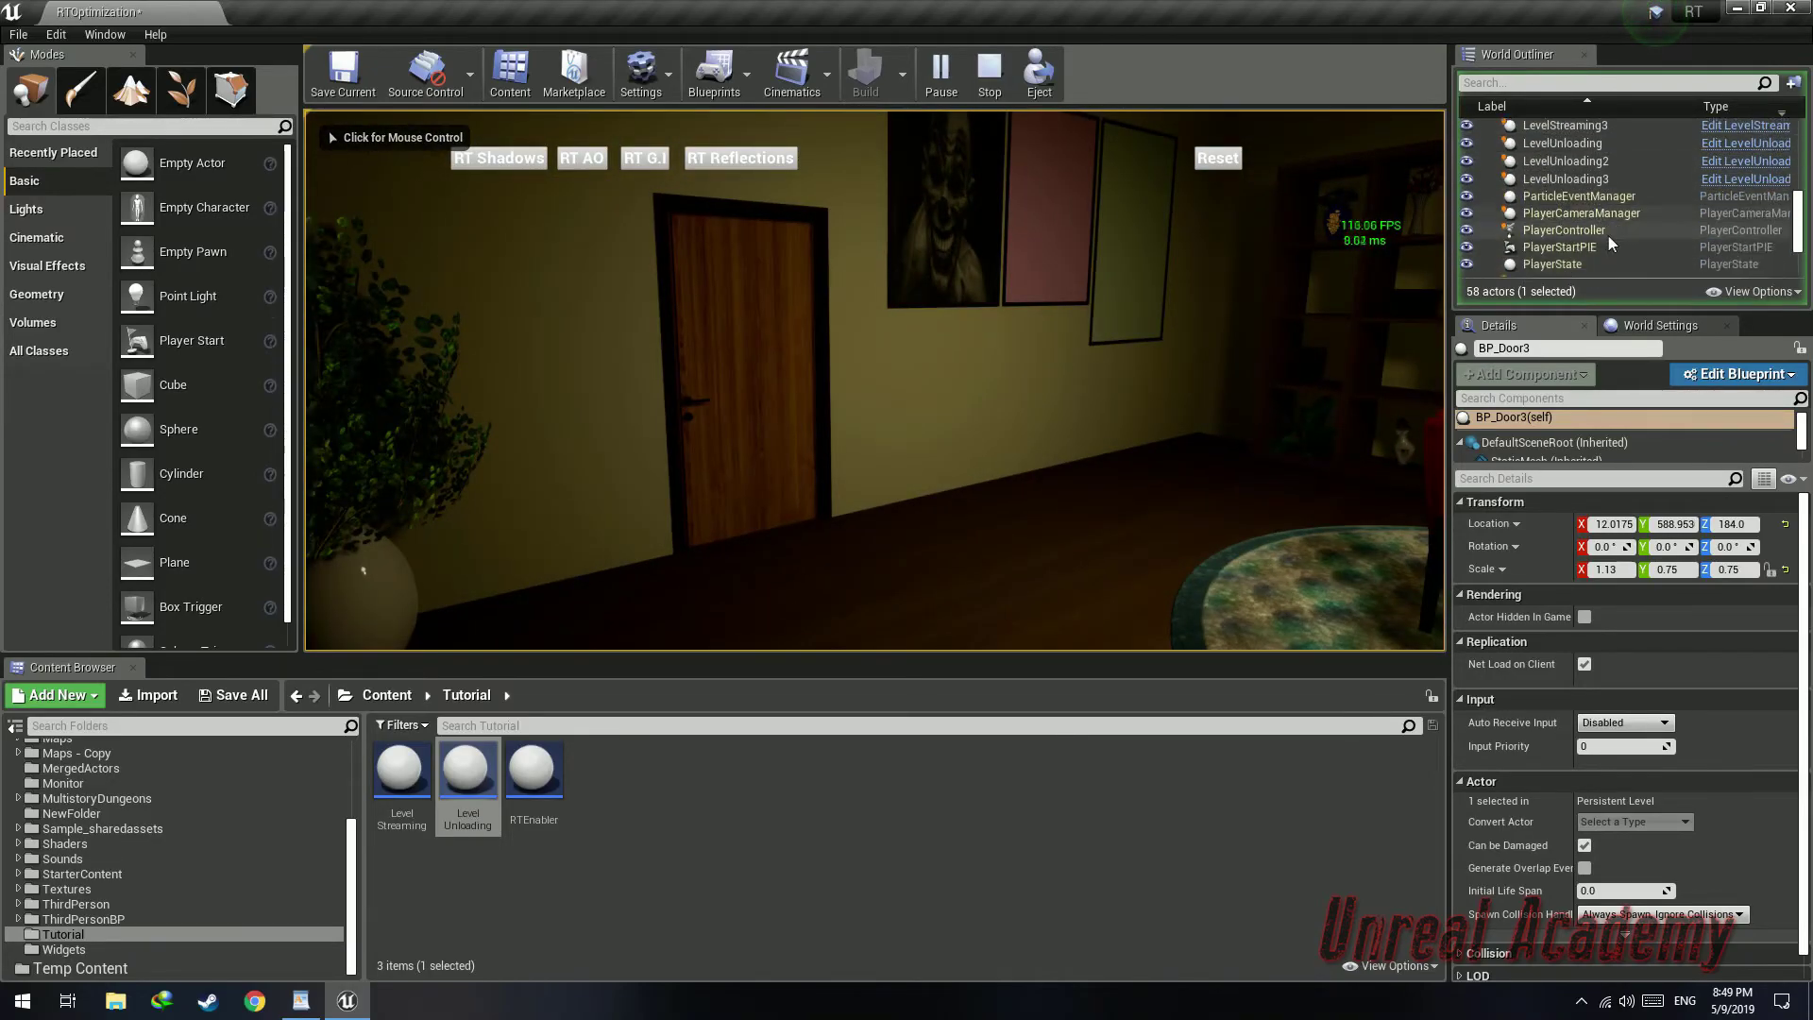
drag(1315, 261, 1605, 231)
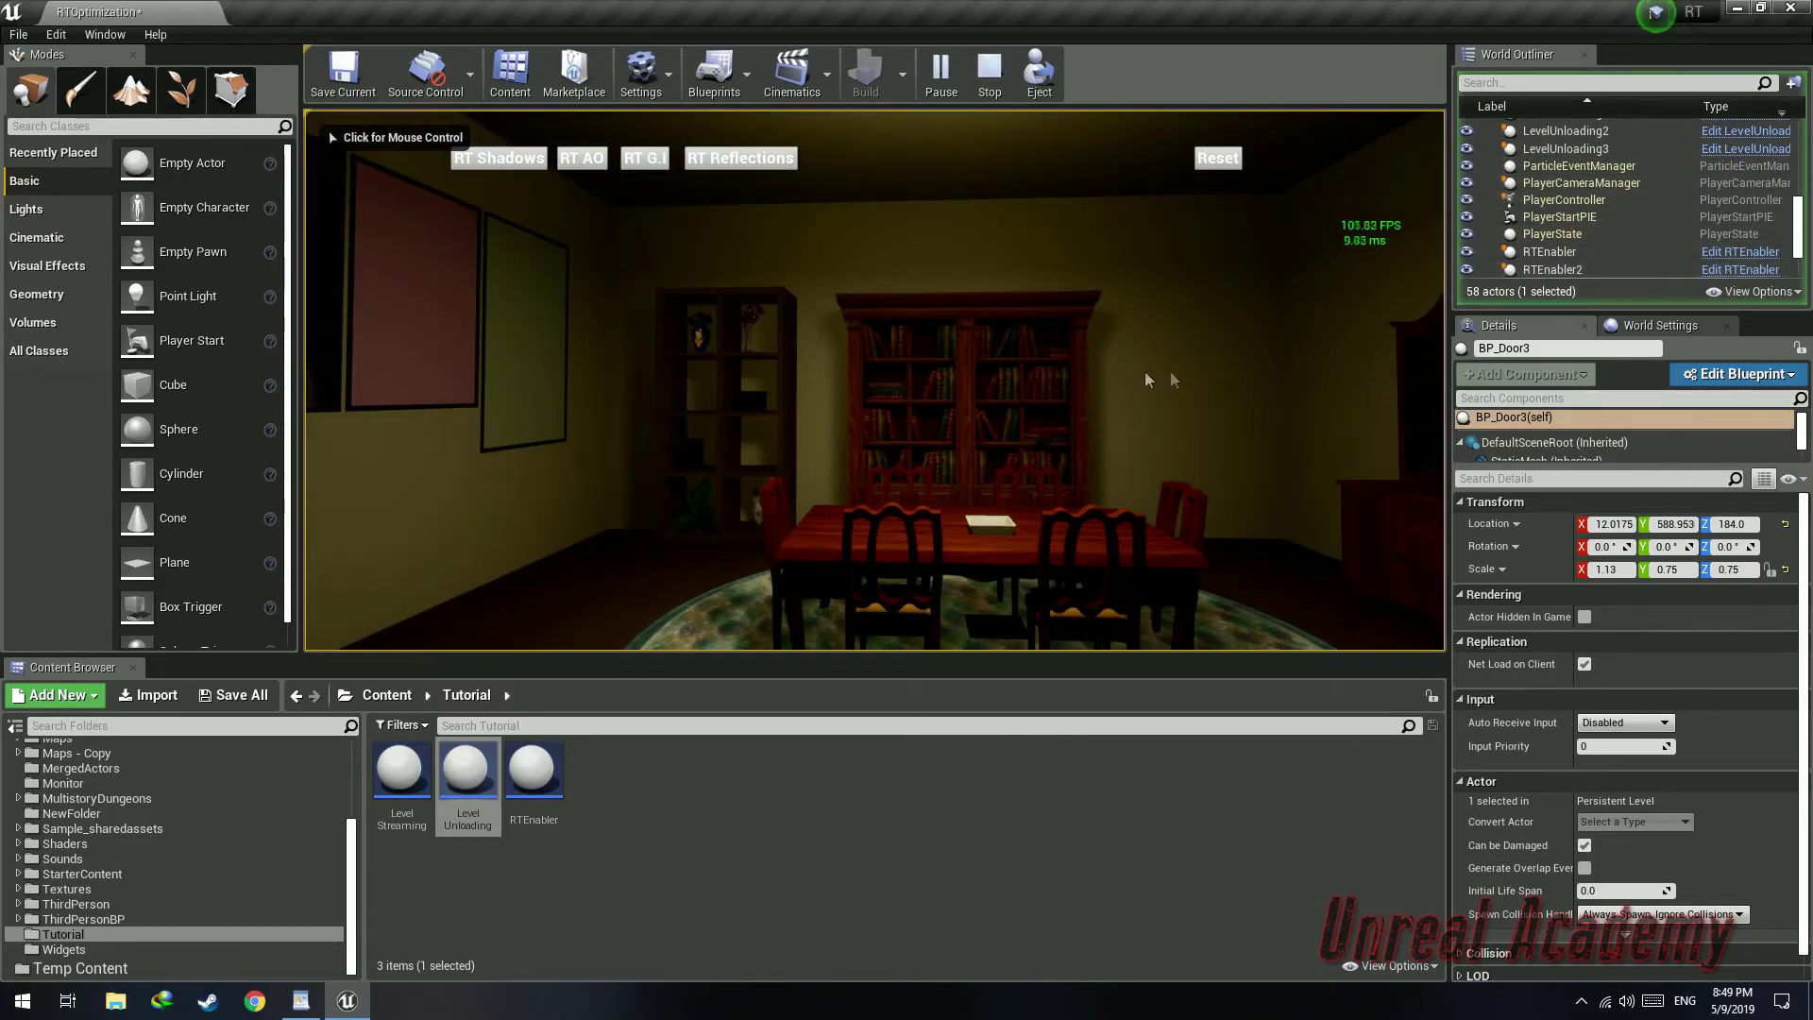
Return to fullscreen play and walk into the bathroom to test its streaming
key(F11)
click(1046, 297)
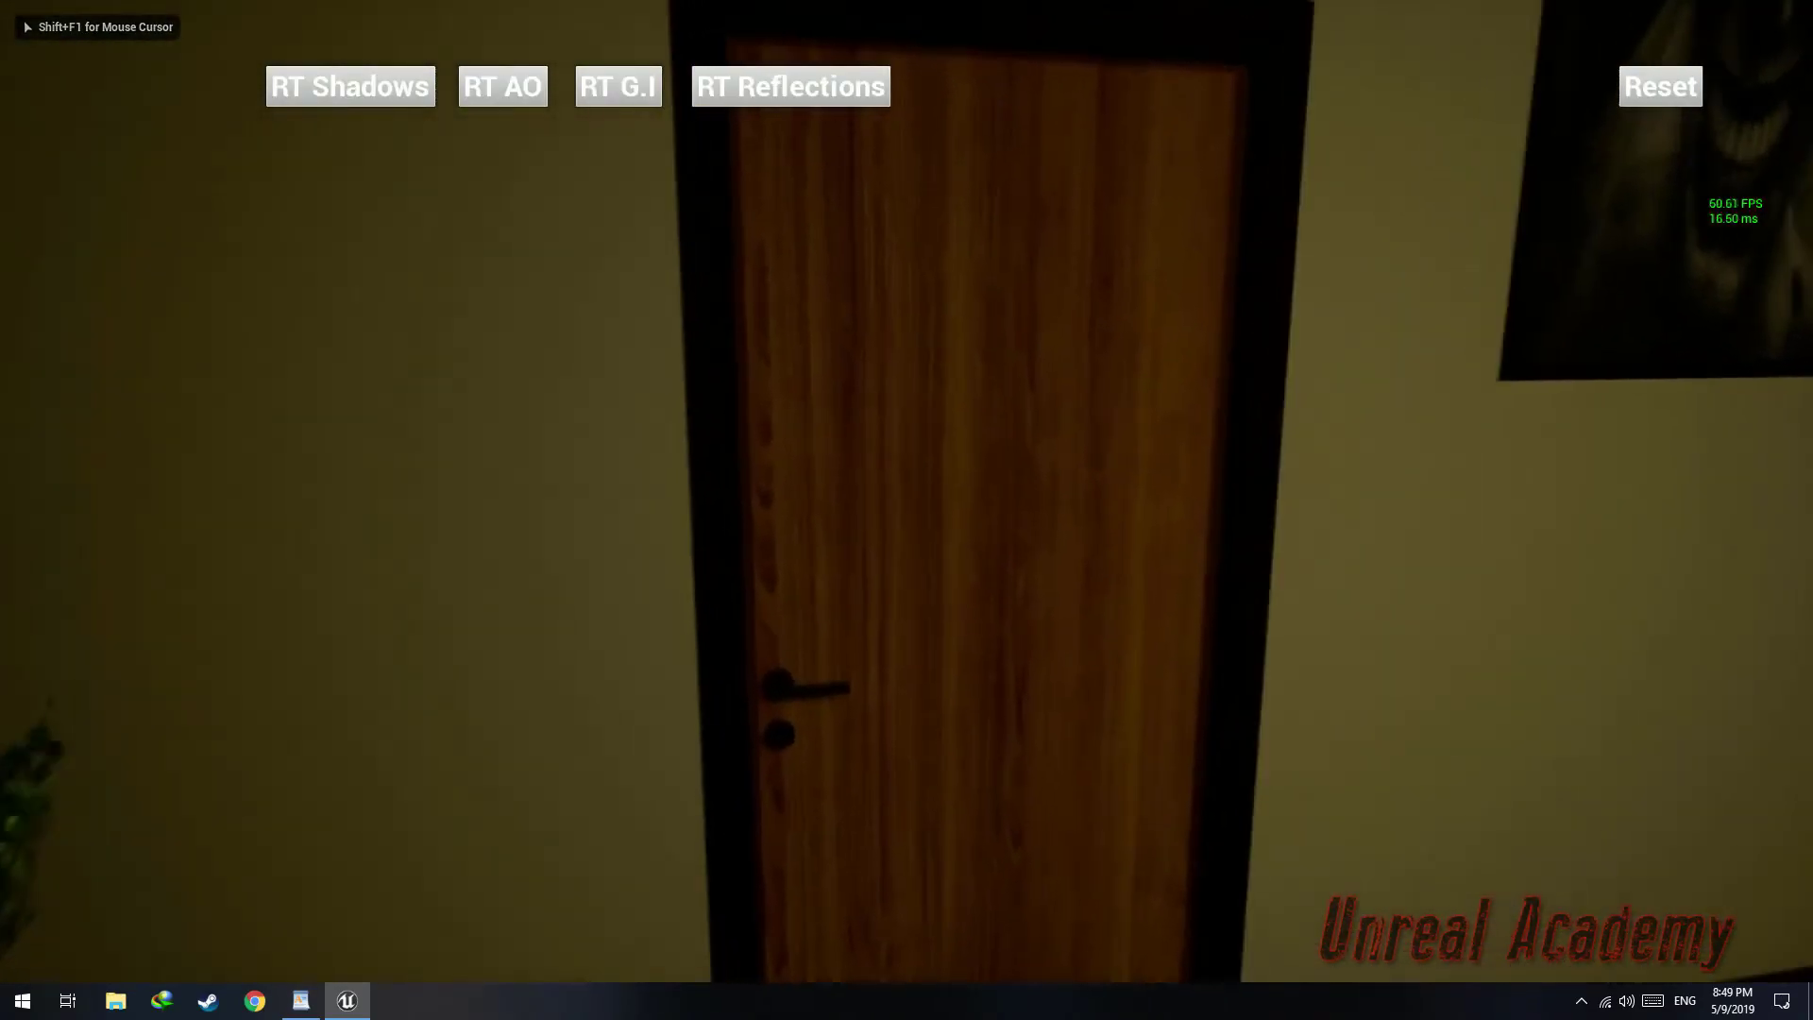
key(w)
key(e)
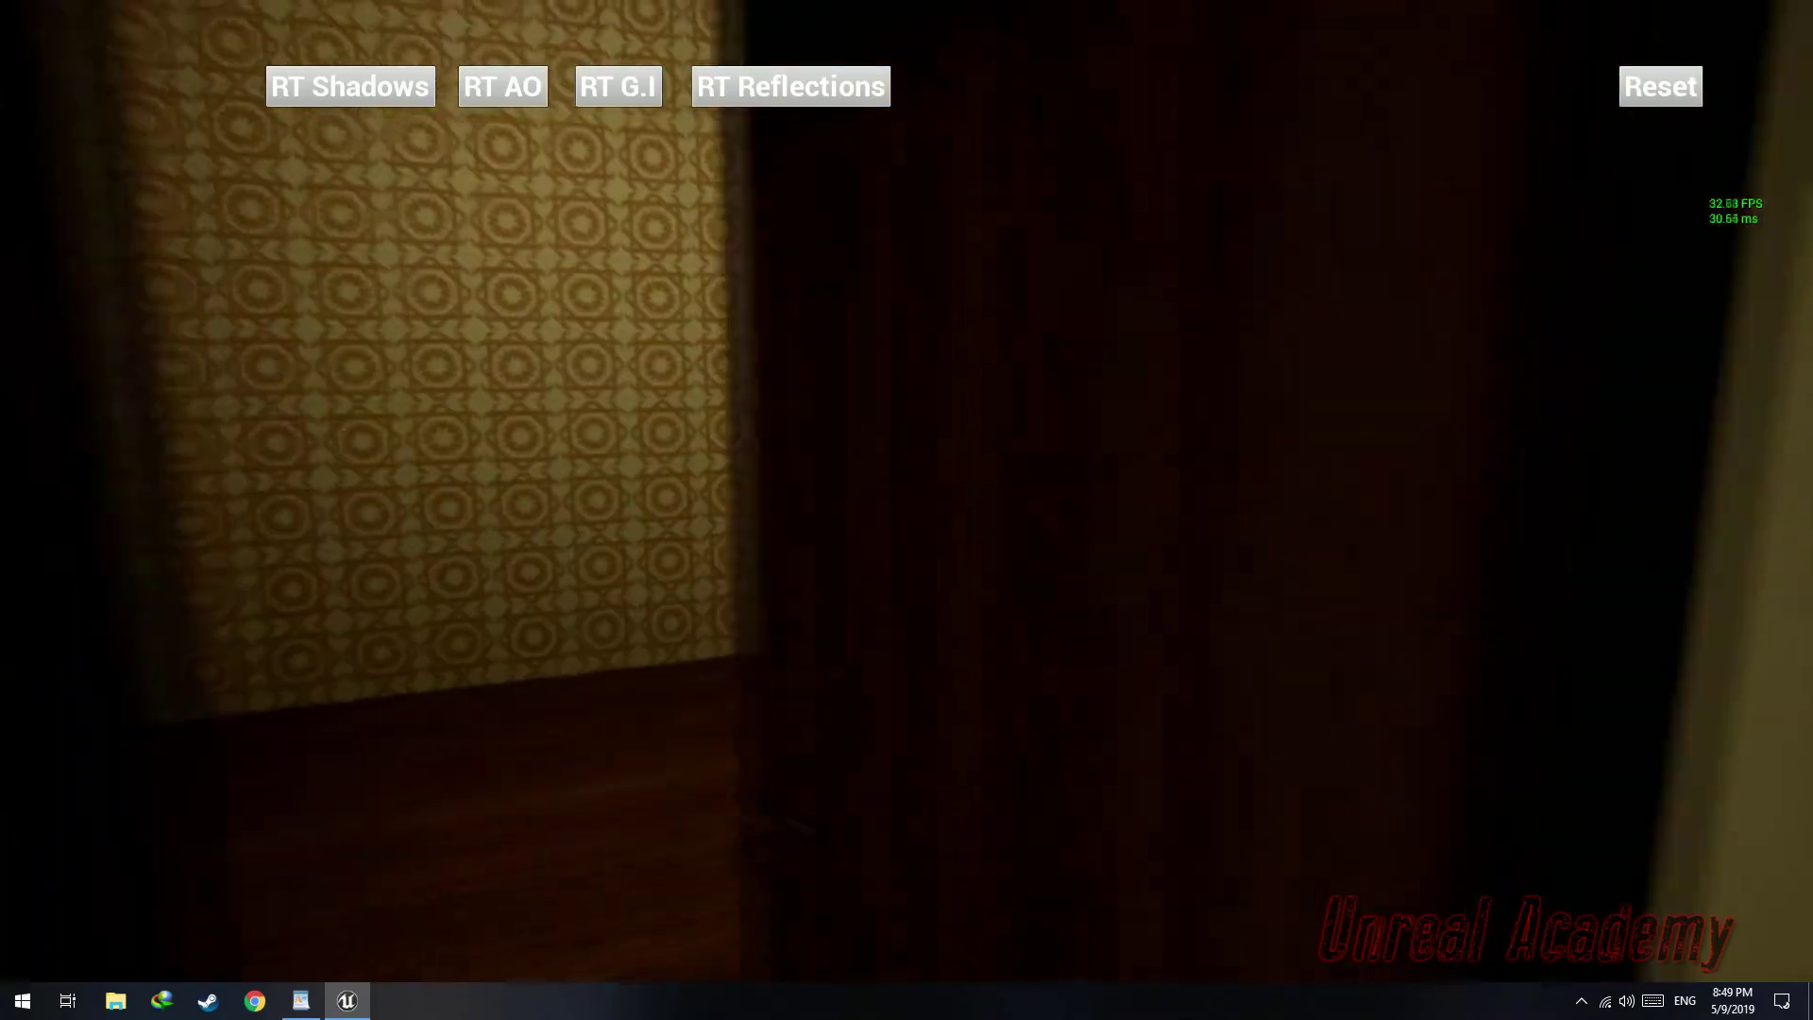
key(w)
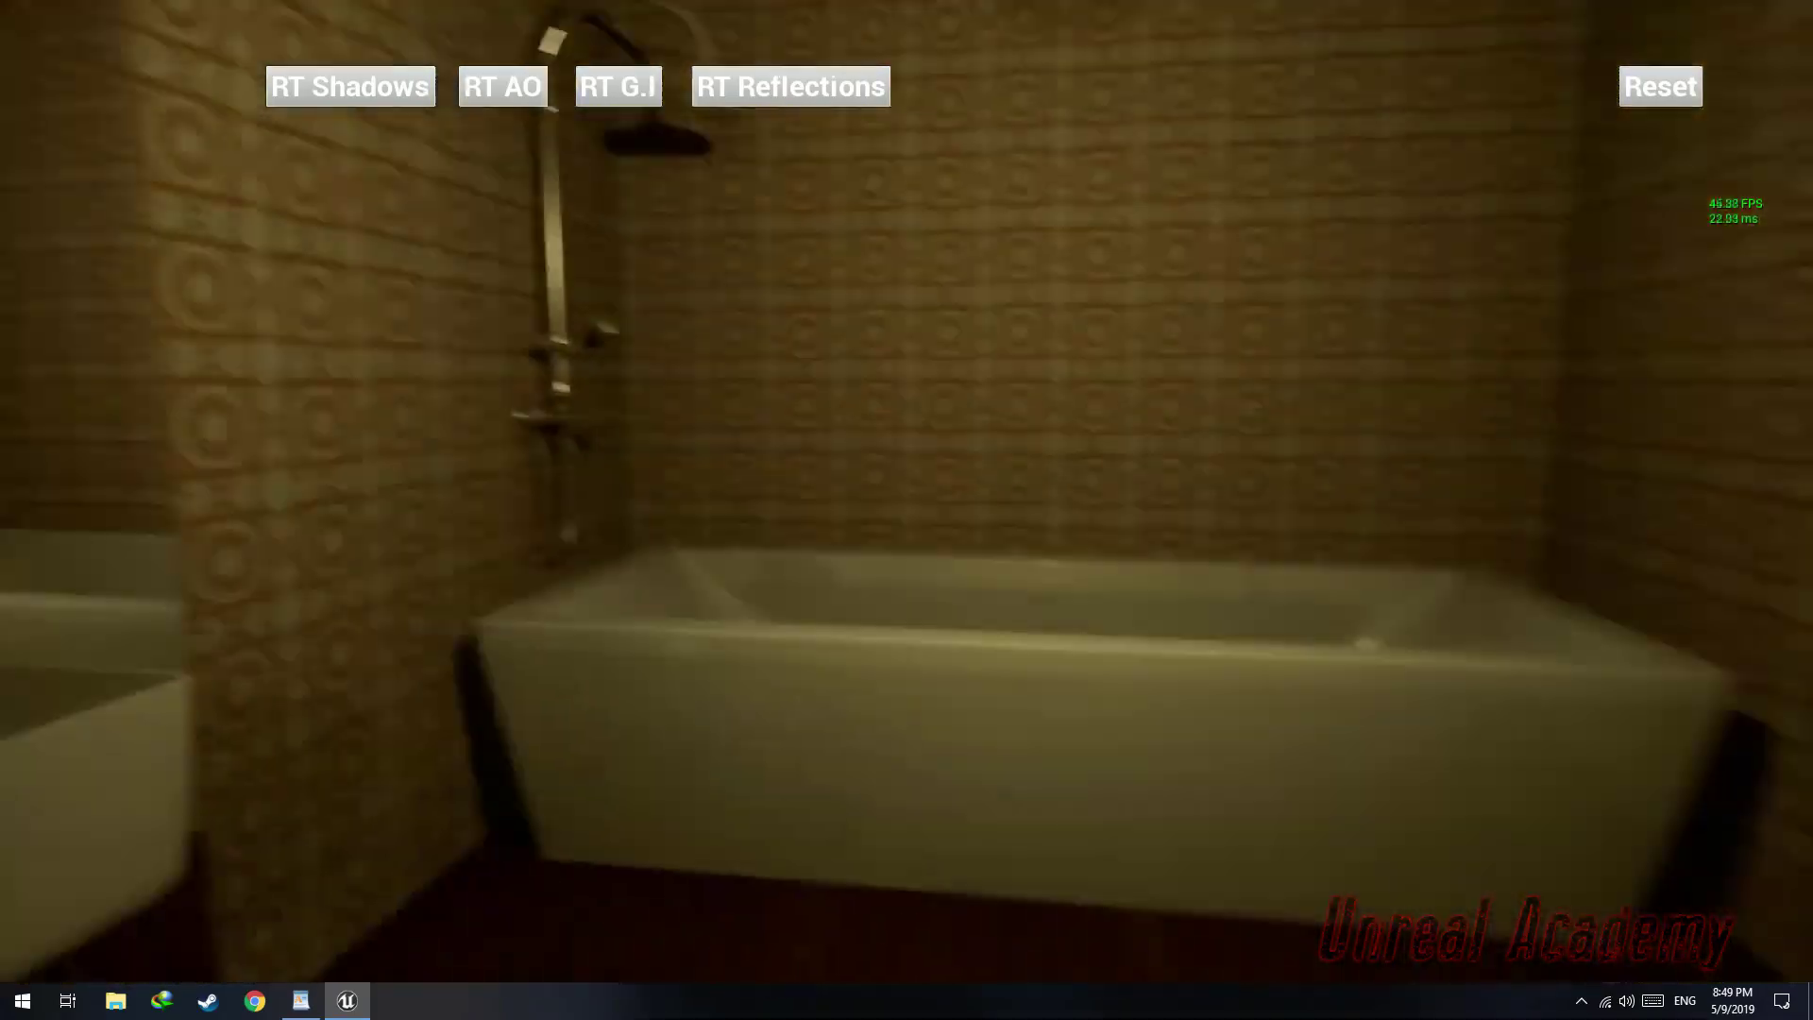
key(w)
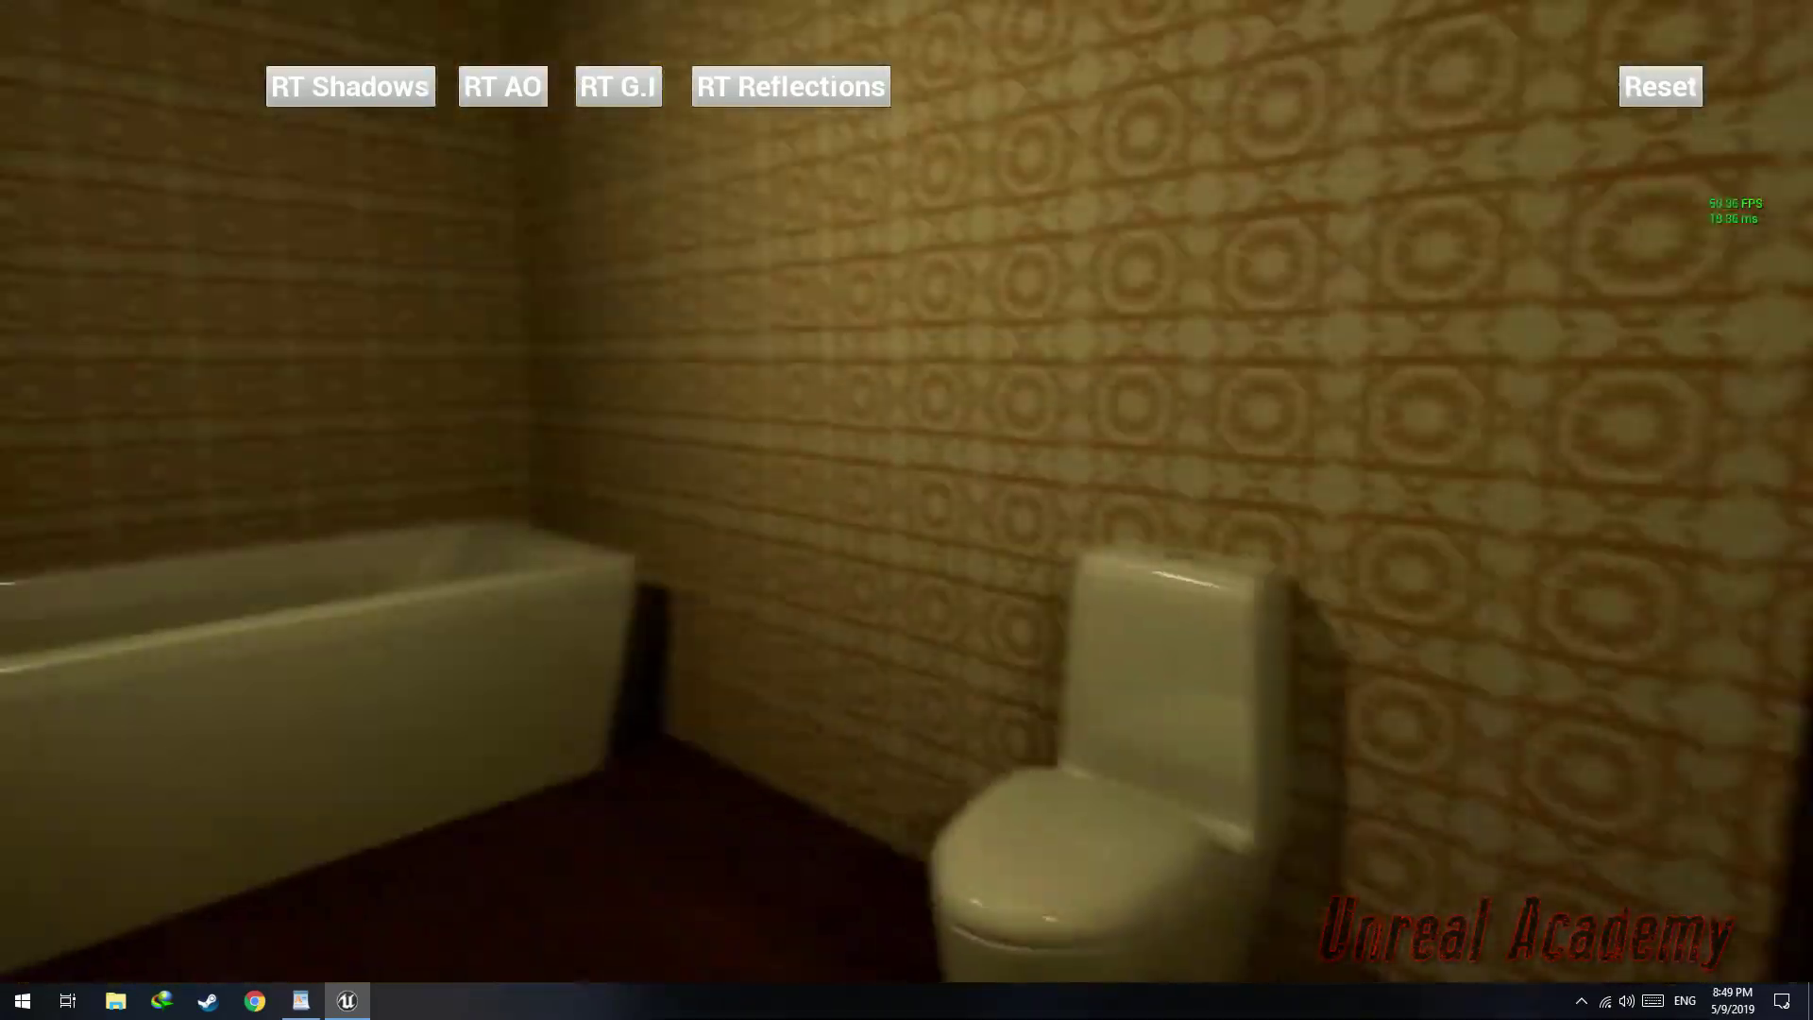
key(w)
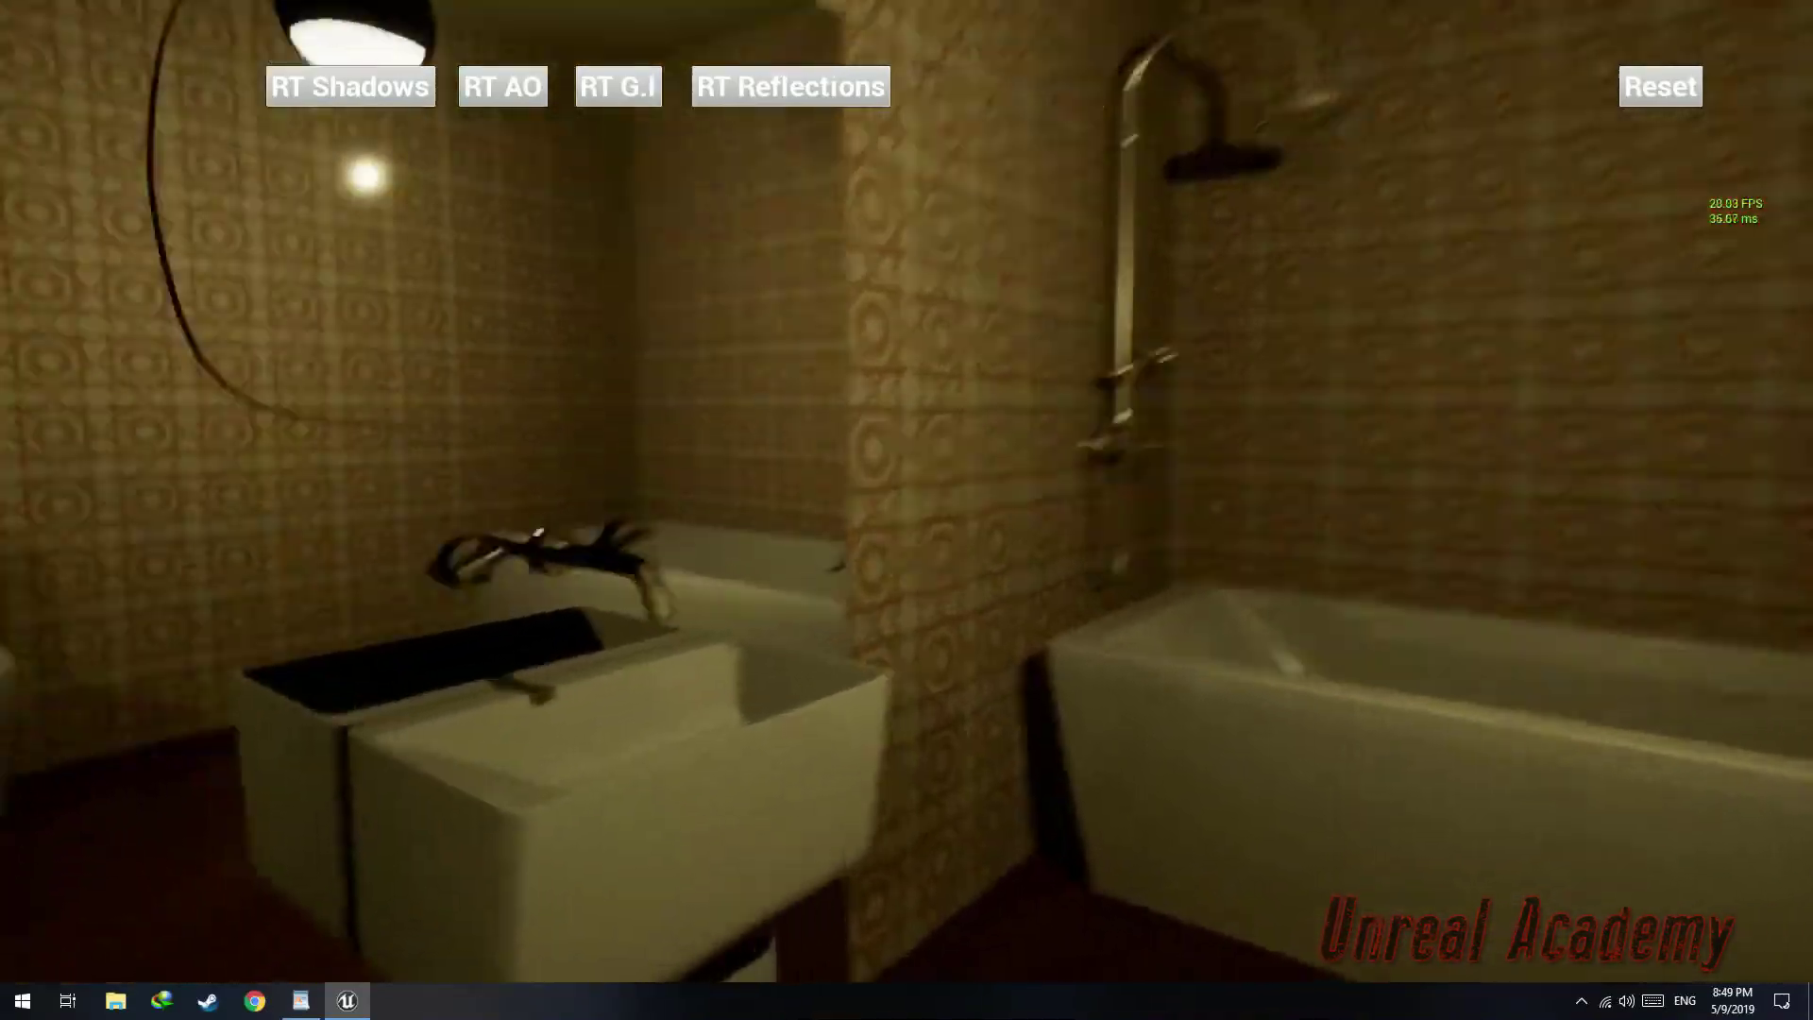
key(d)
key(a)
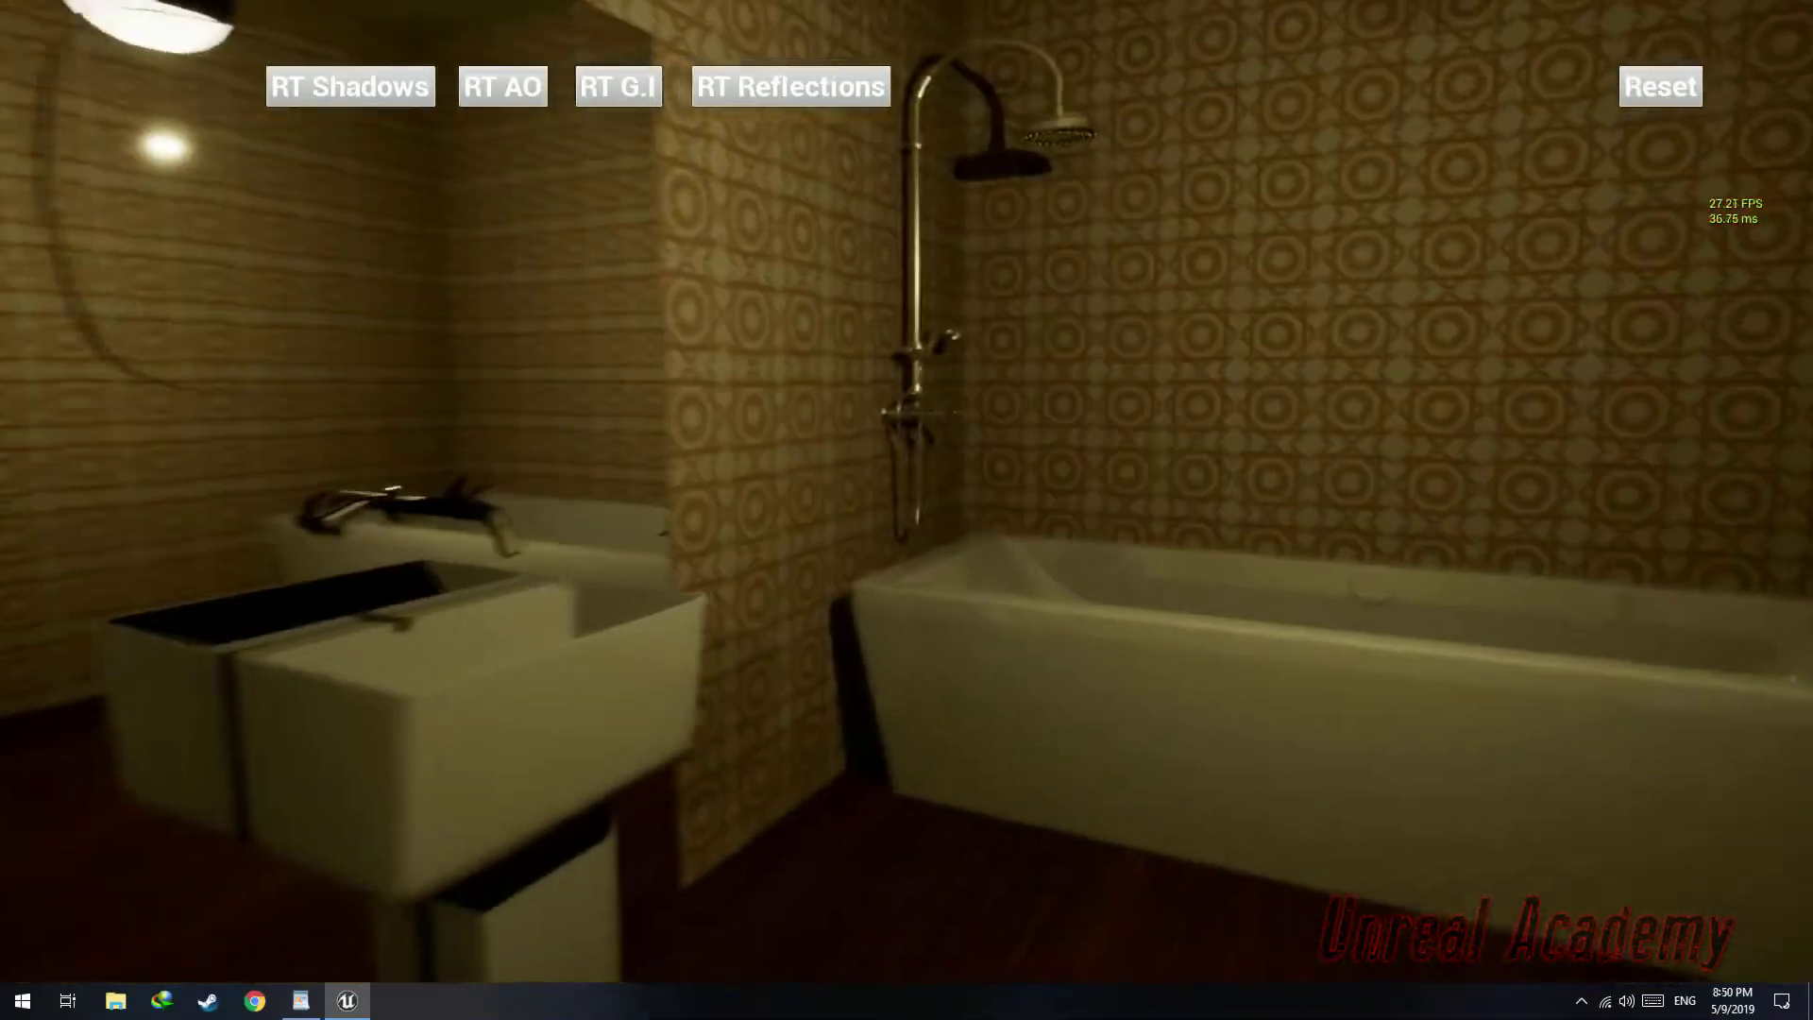
key(w)
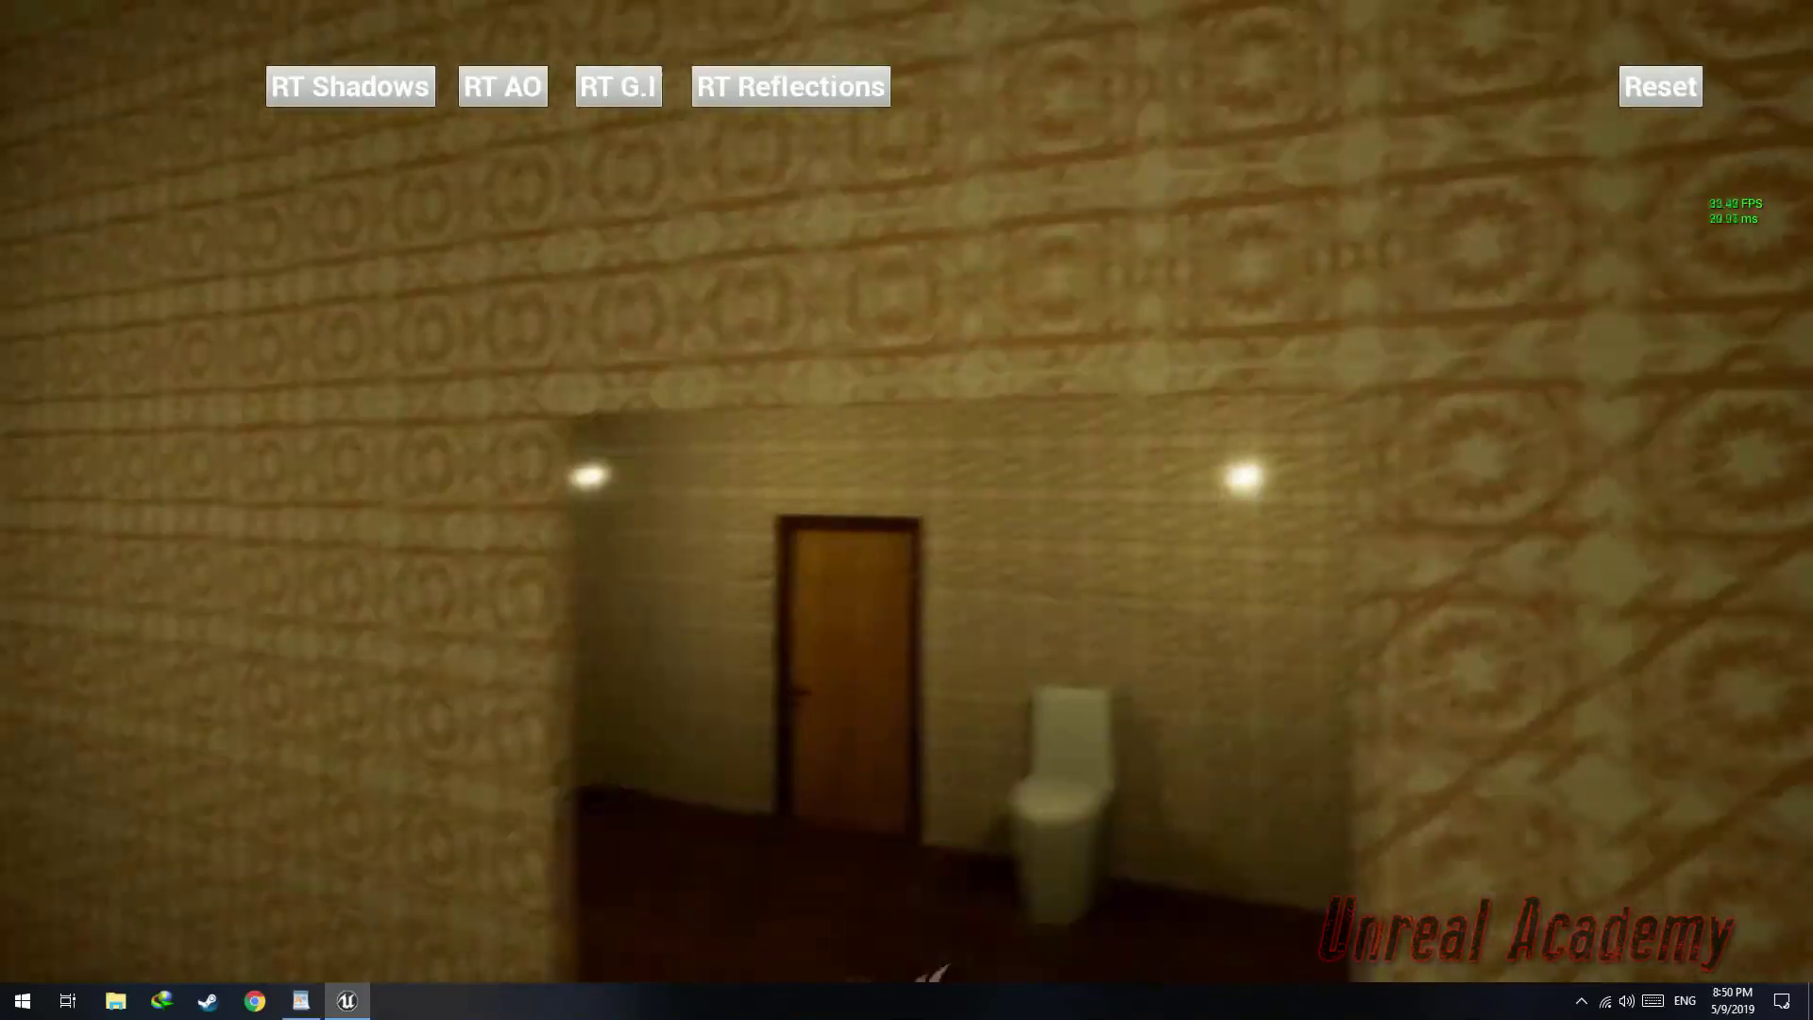
key(s)
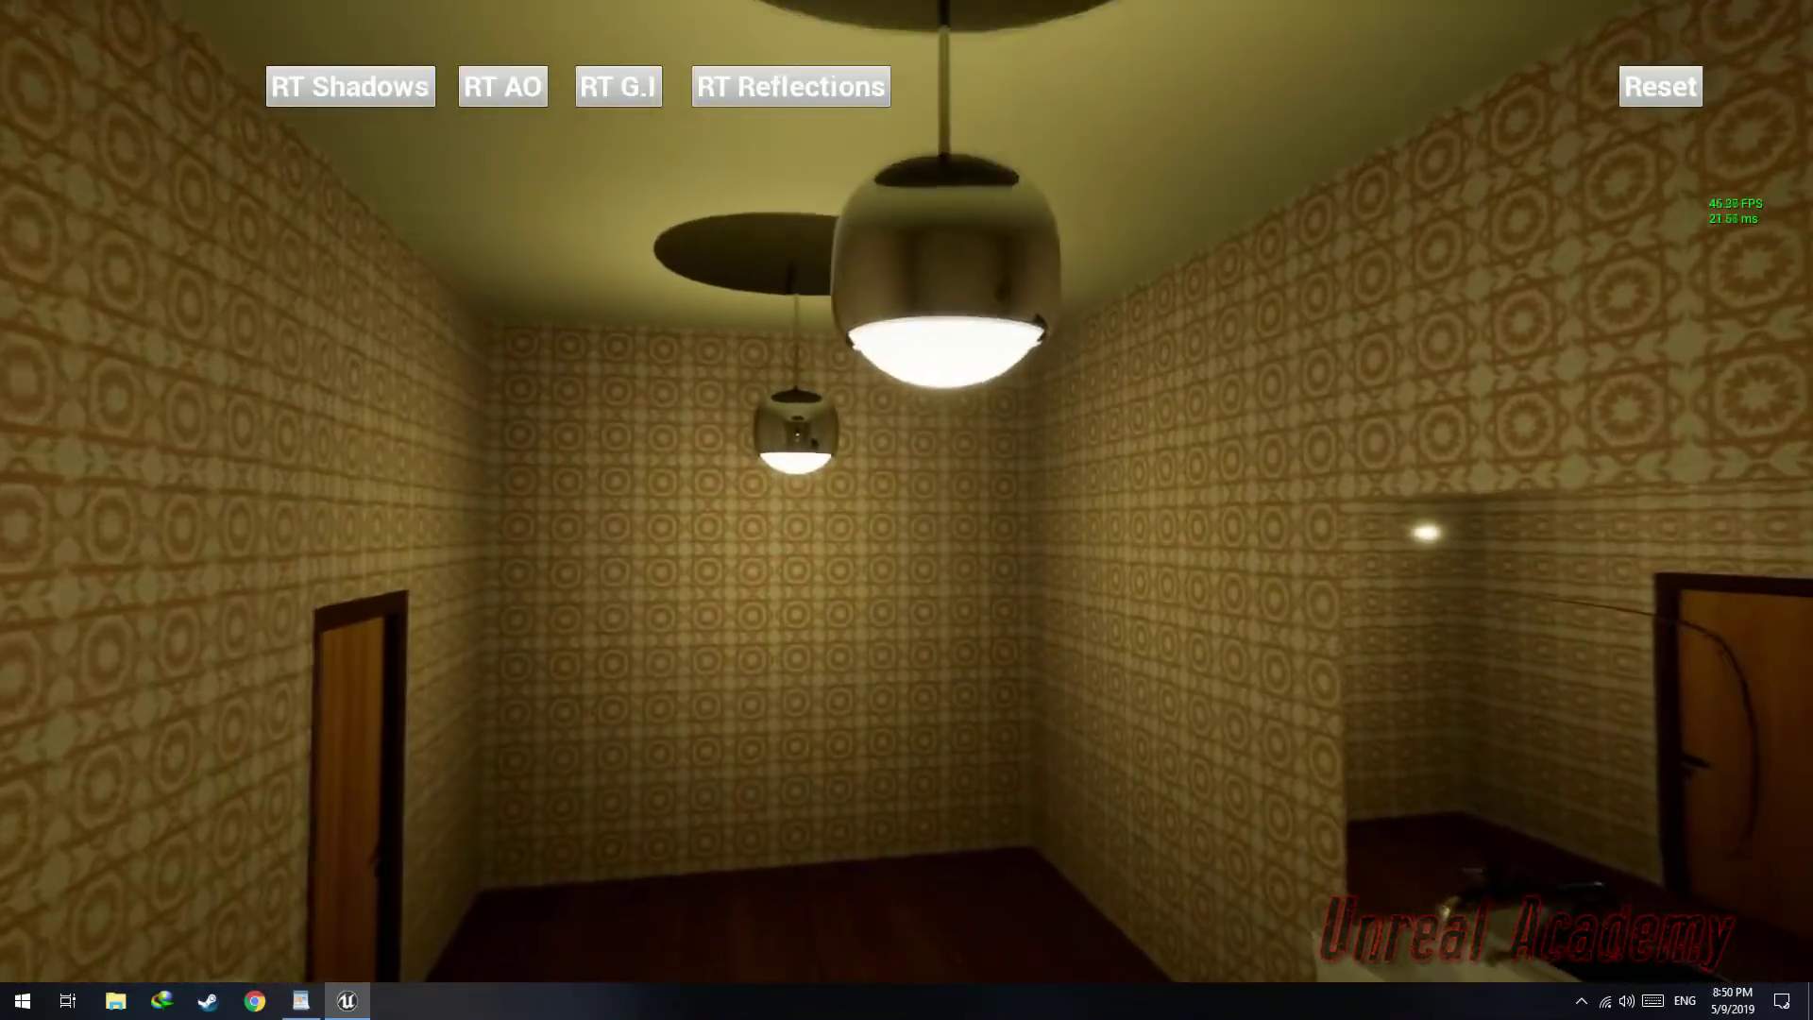
Walk around the bathroom in play mode to check its lighting and streaming, then stop playing
key(w)
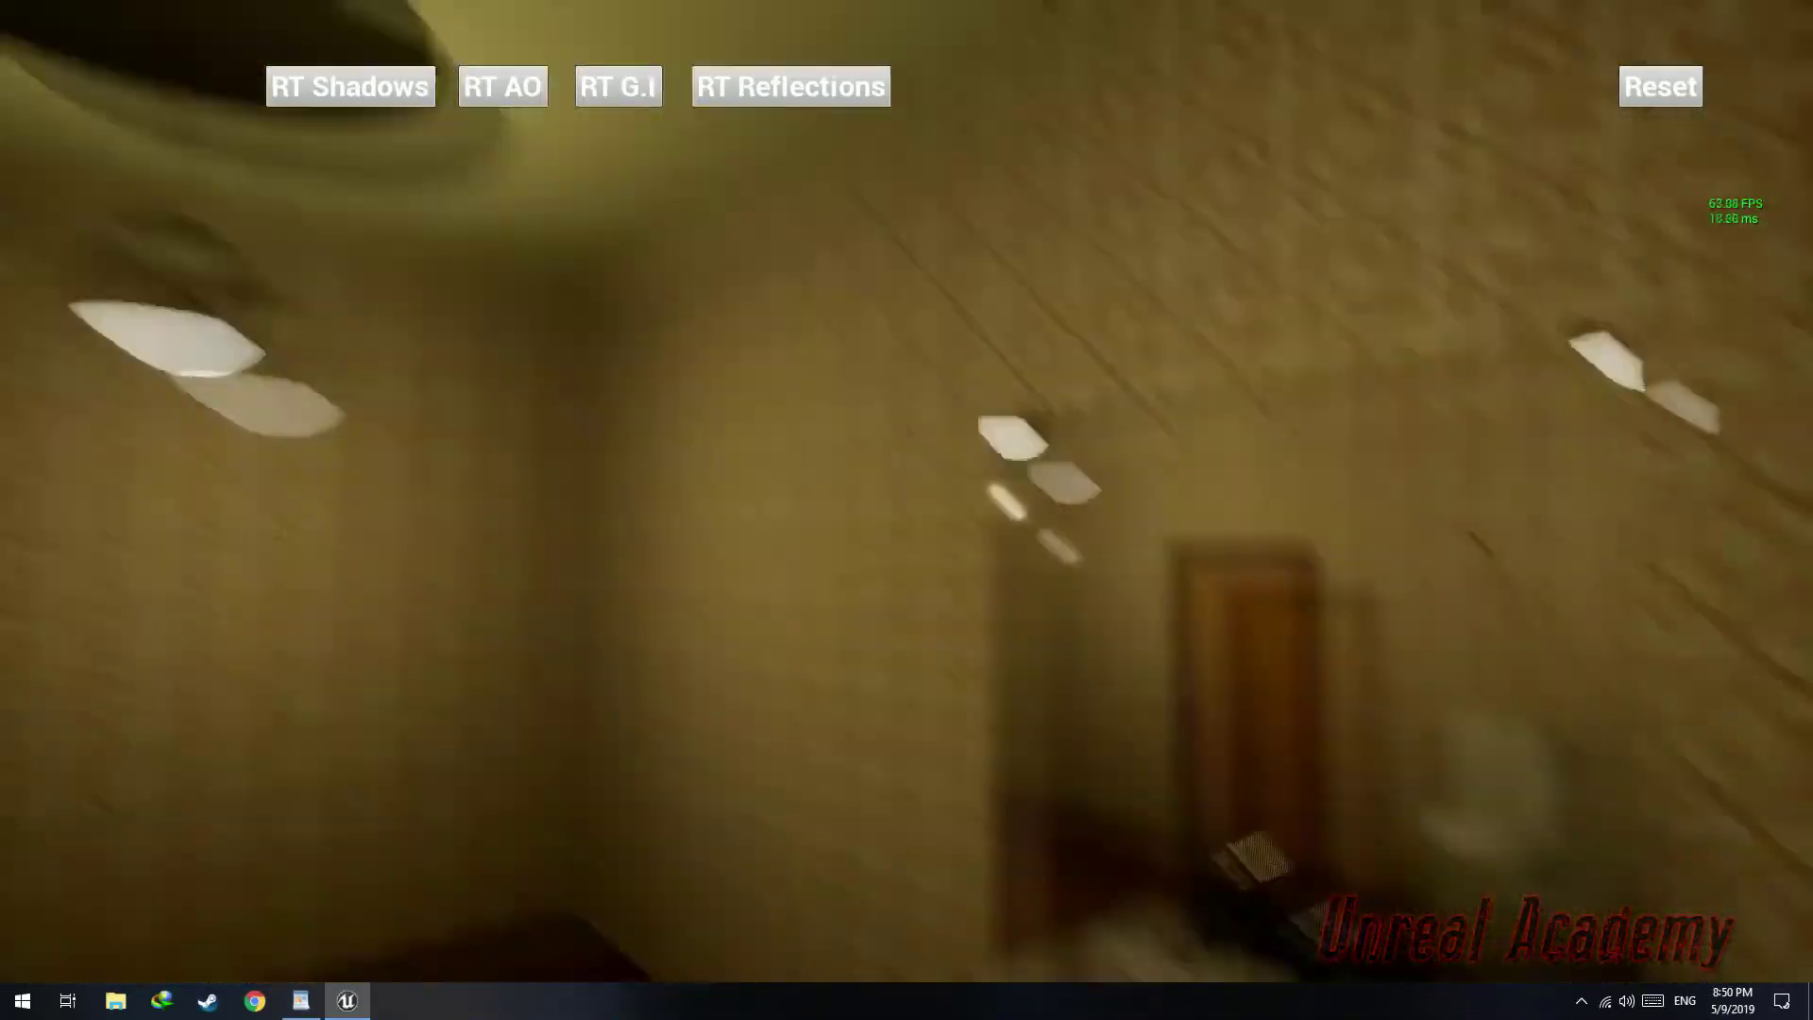
key(s)
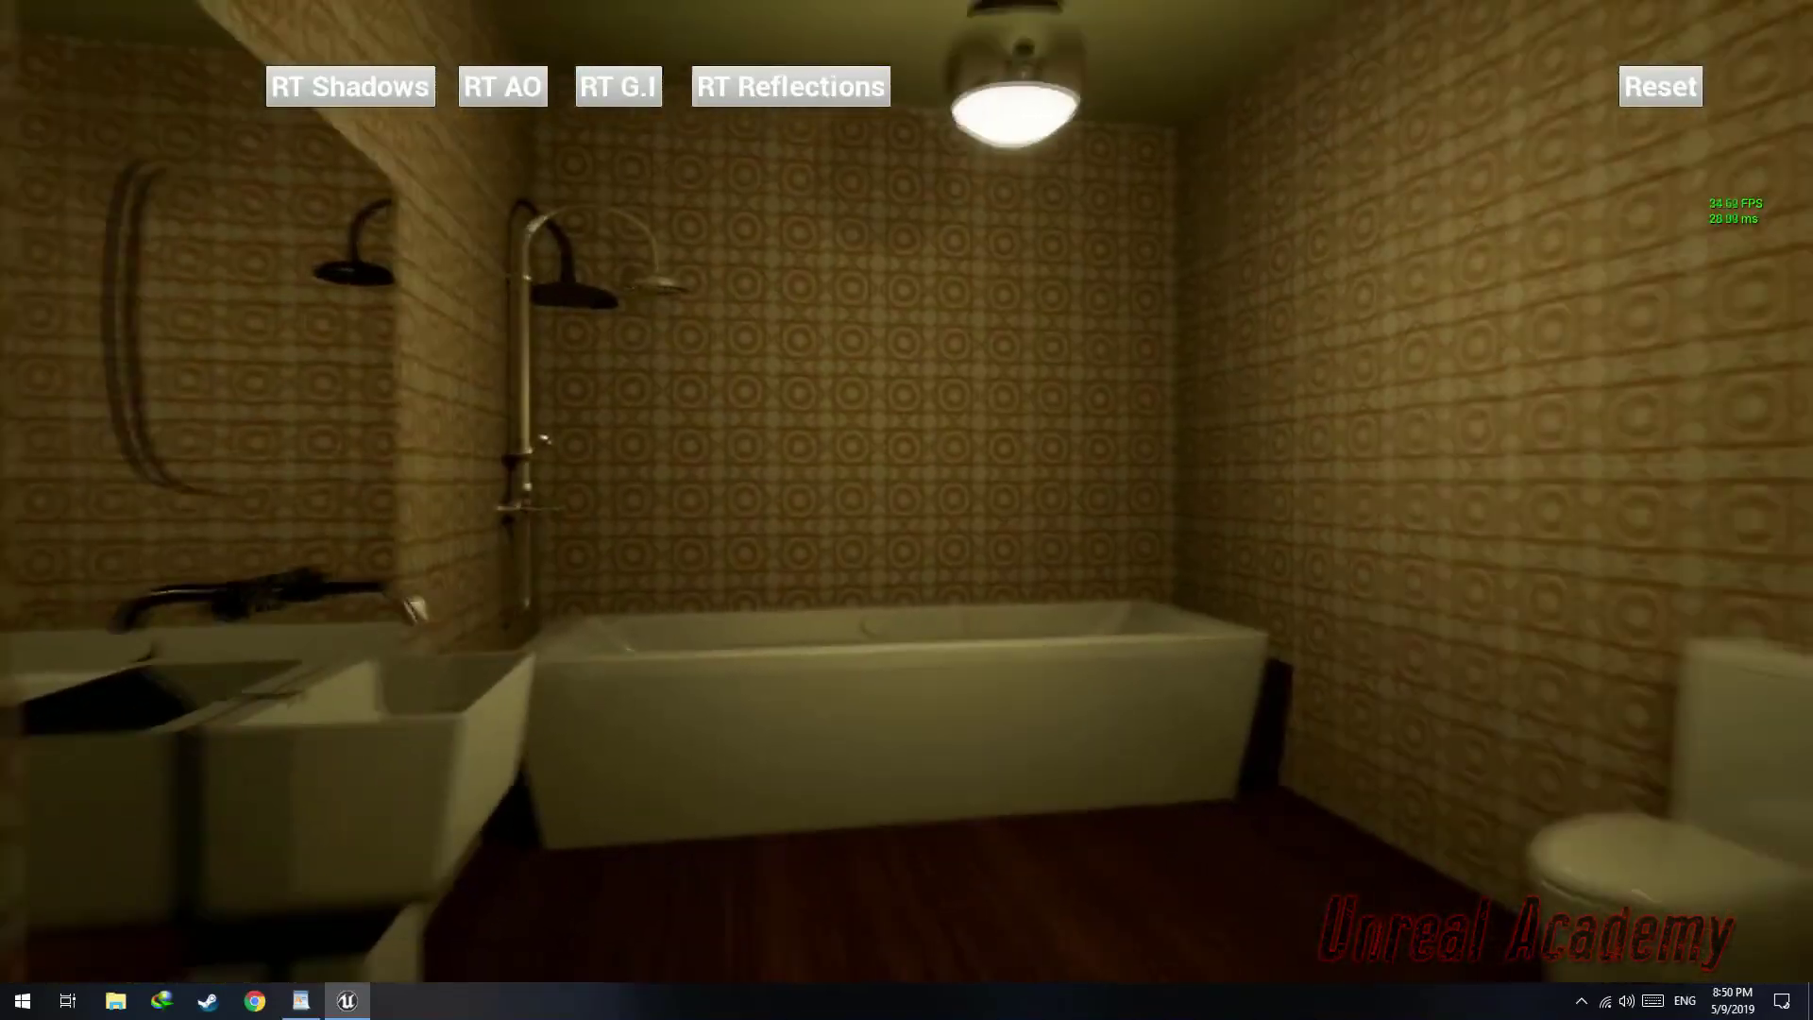
key(s)
key(s)
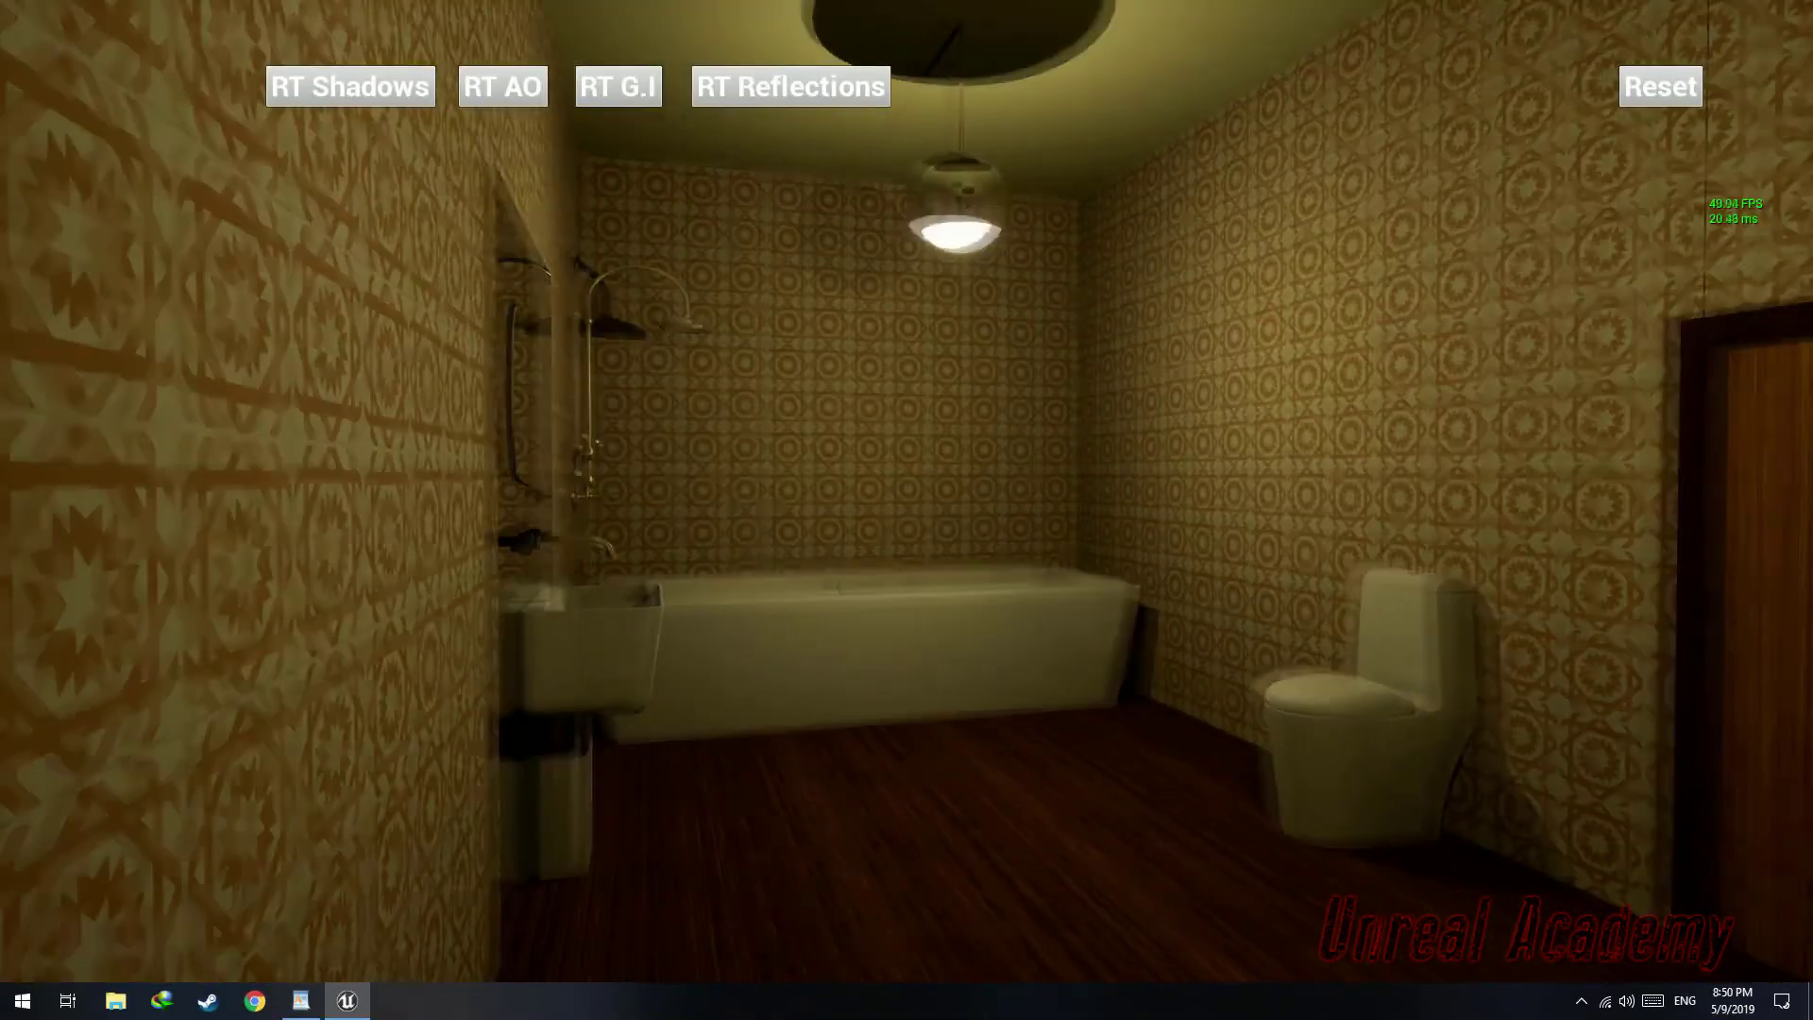
key(Escape)
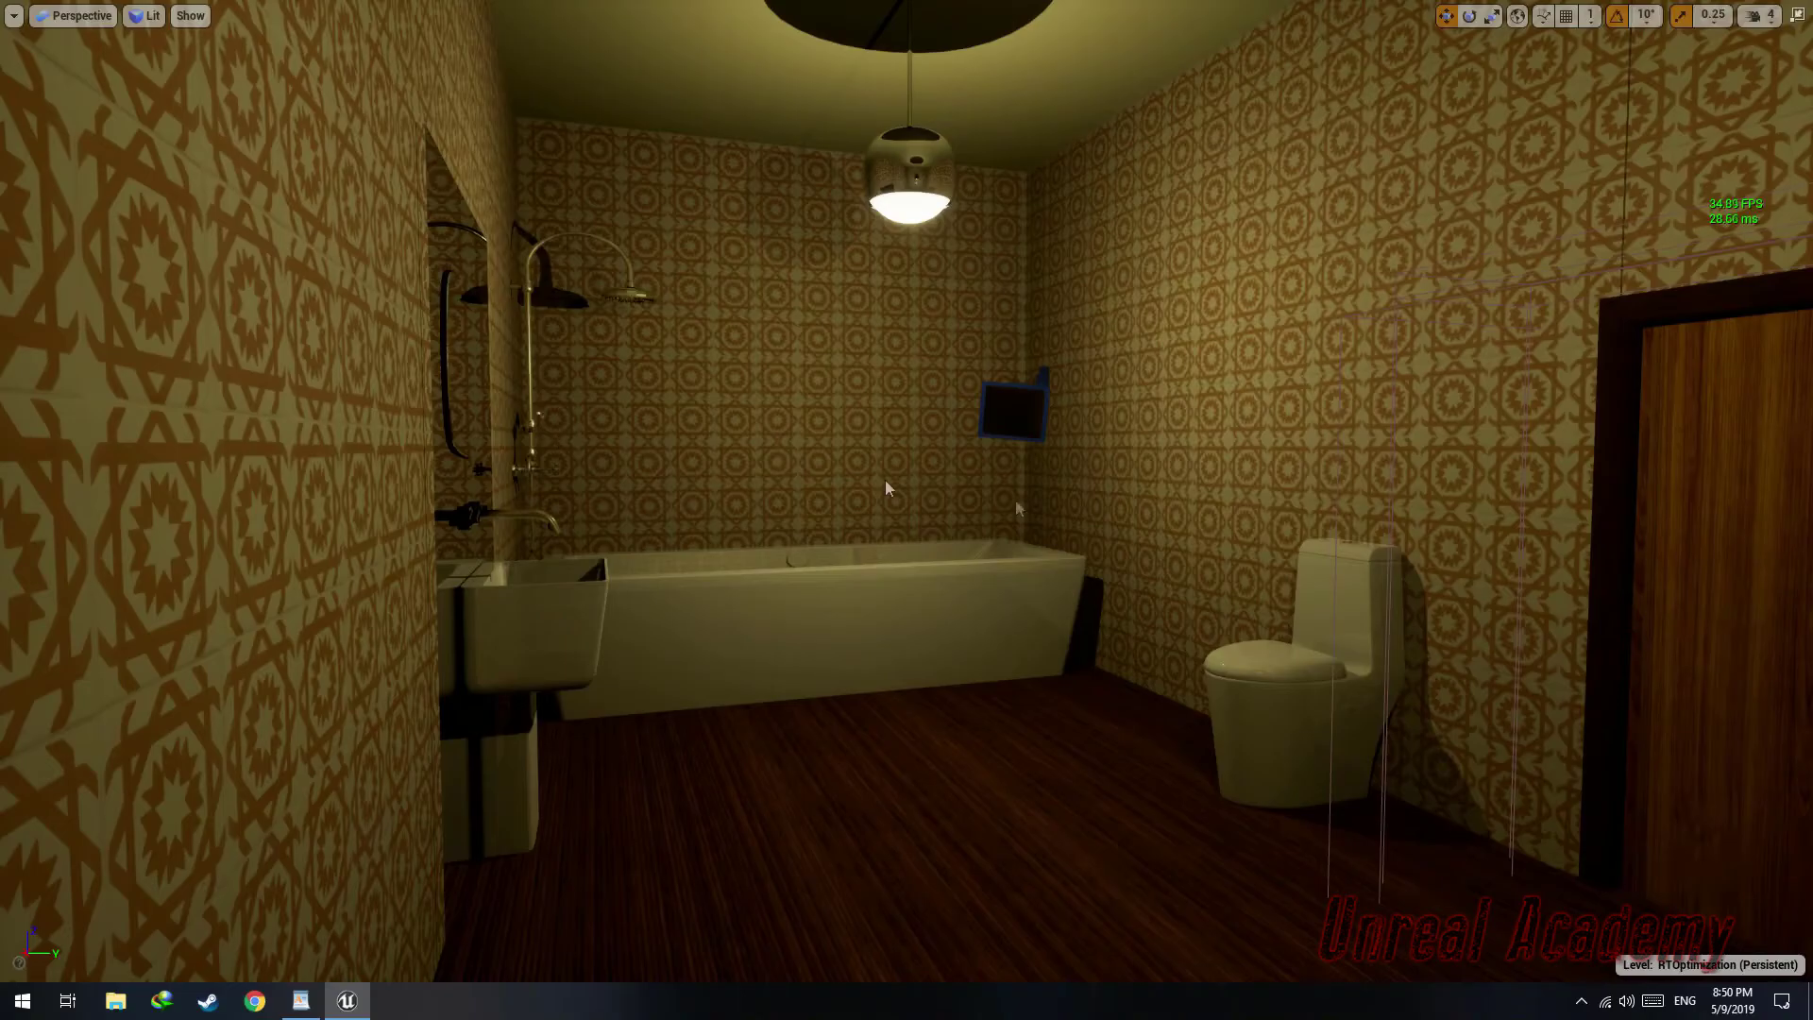
Leave fullscreen and move the editor view outside the bathroom to inspect its doorway
right_drag(1089, 603, 1138, 603)
key(F11)
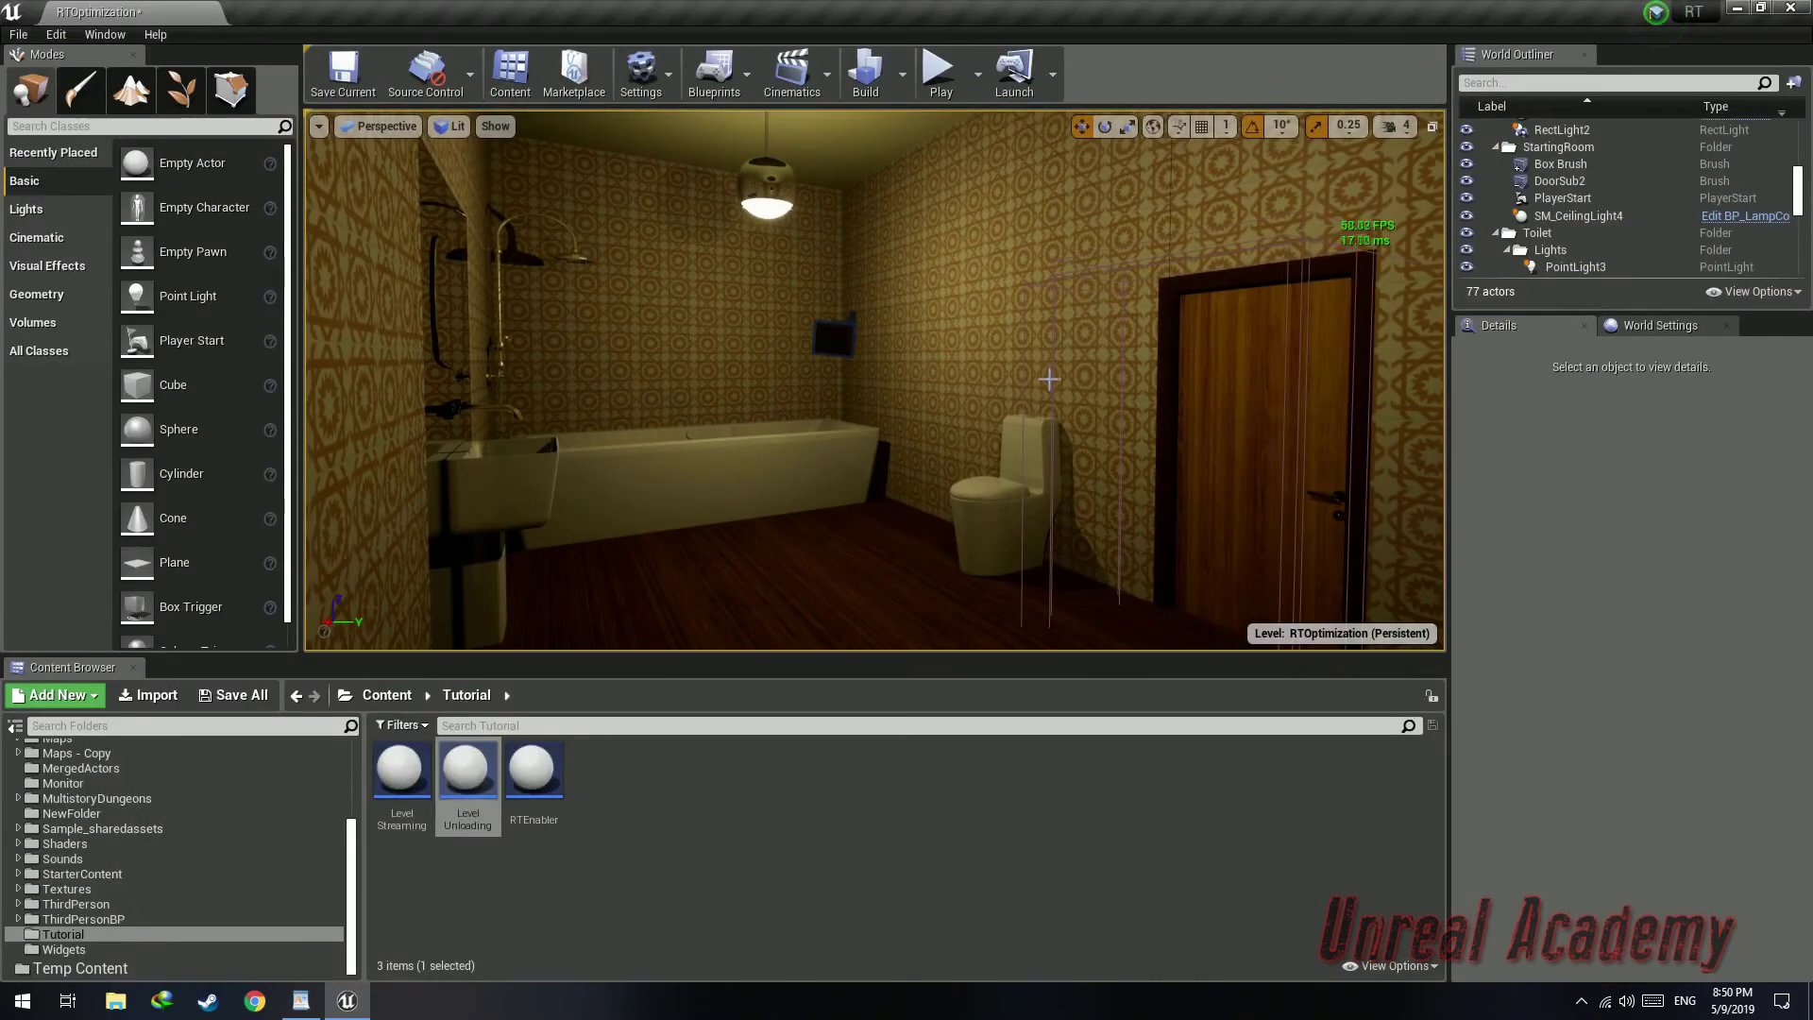
right_drag(1056, 376, 1124, 375)
key(w)
right_drag(874, 380, 1284, 378)
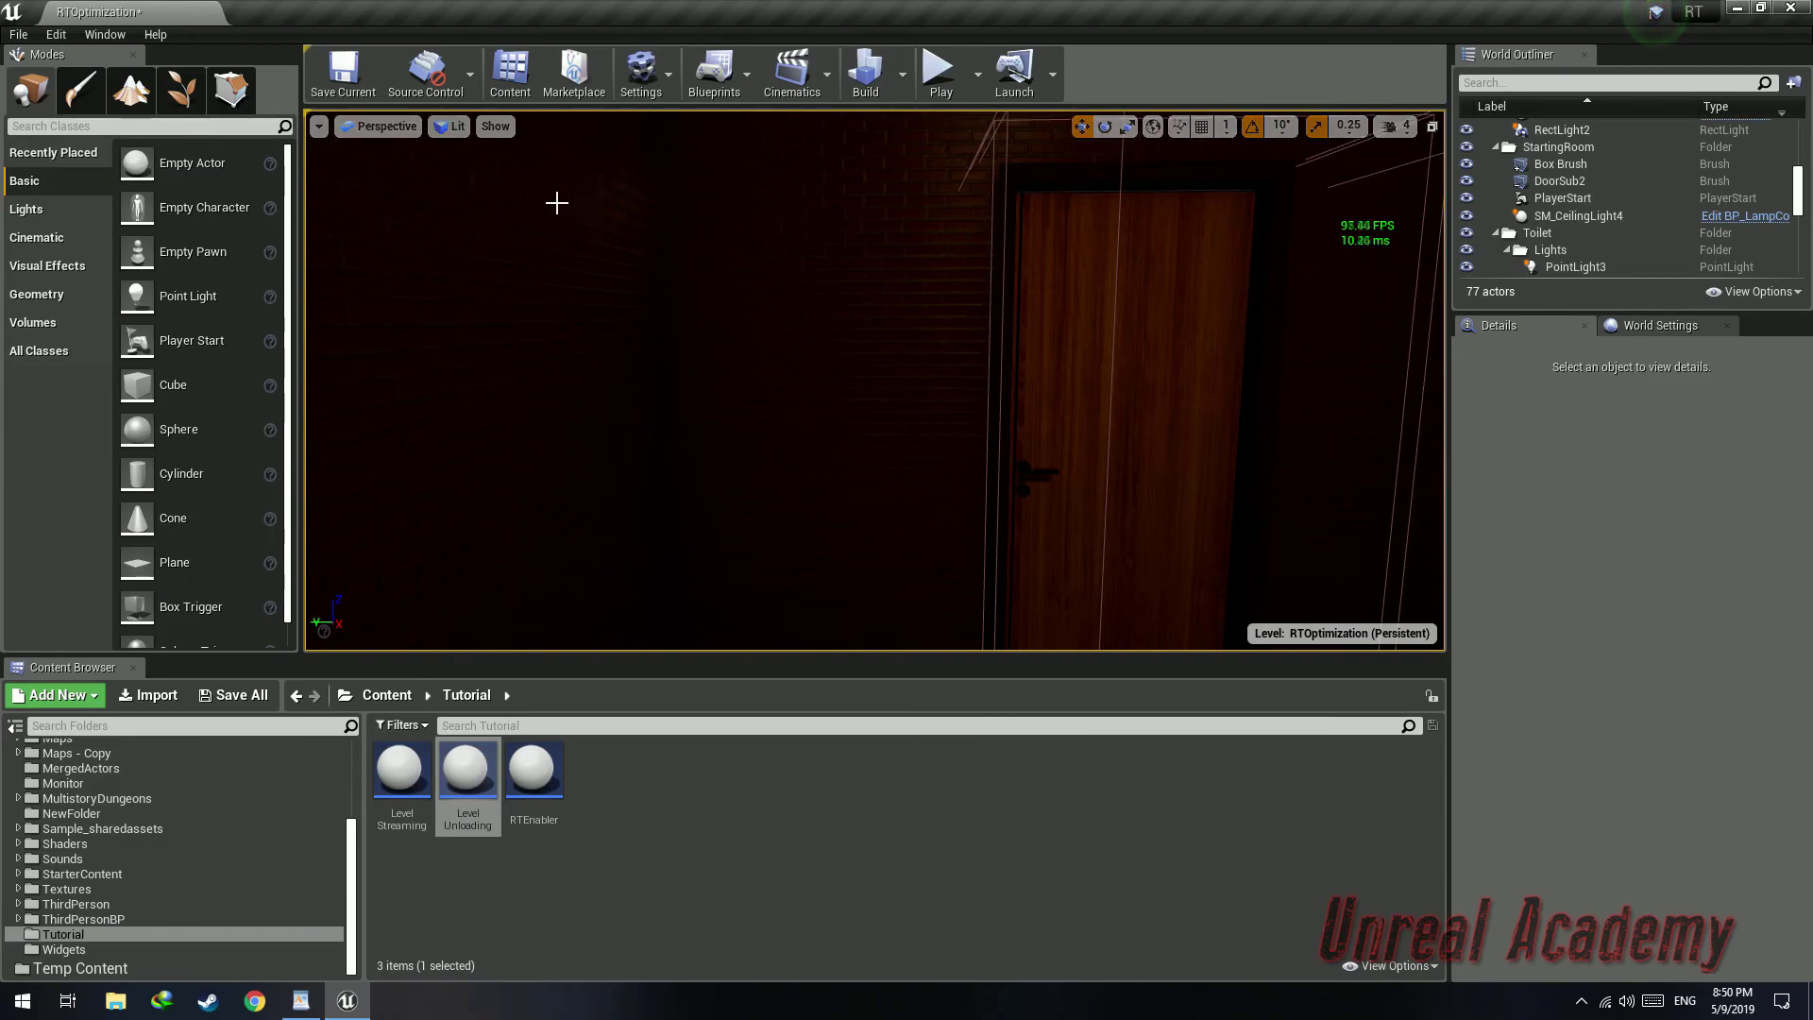
right_drag(681, 230, 773, 208)
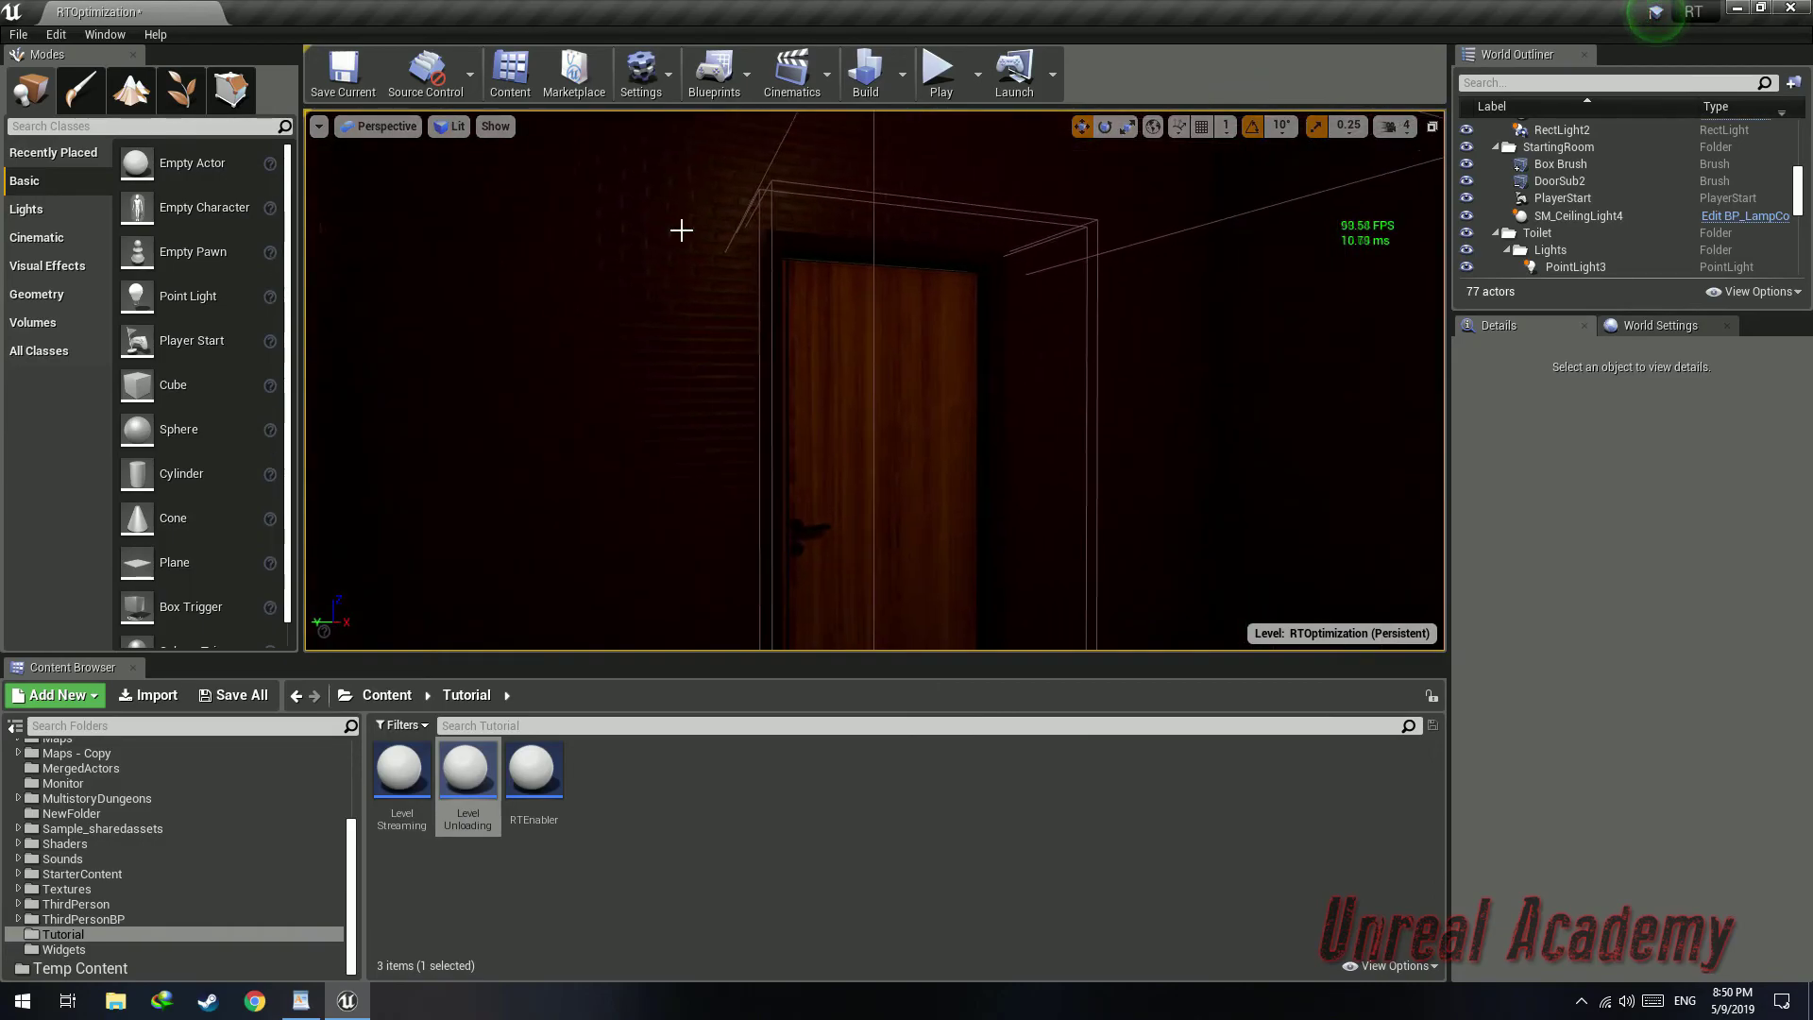